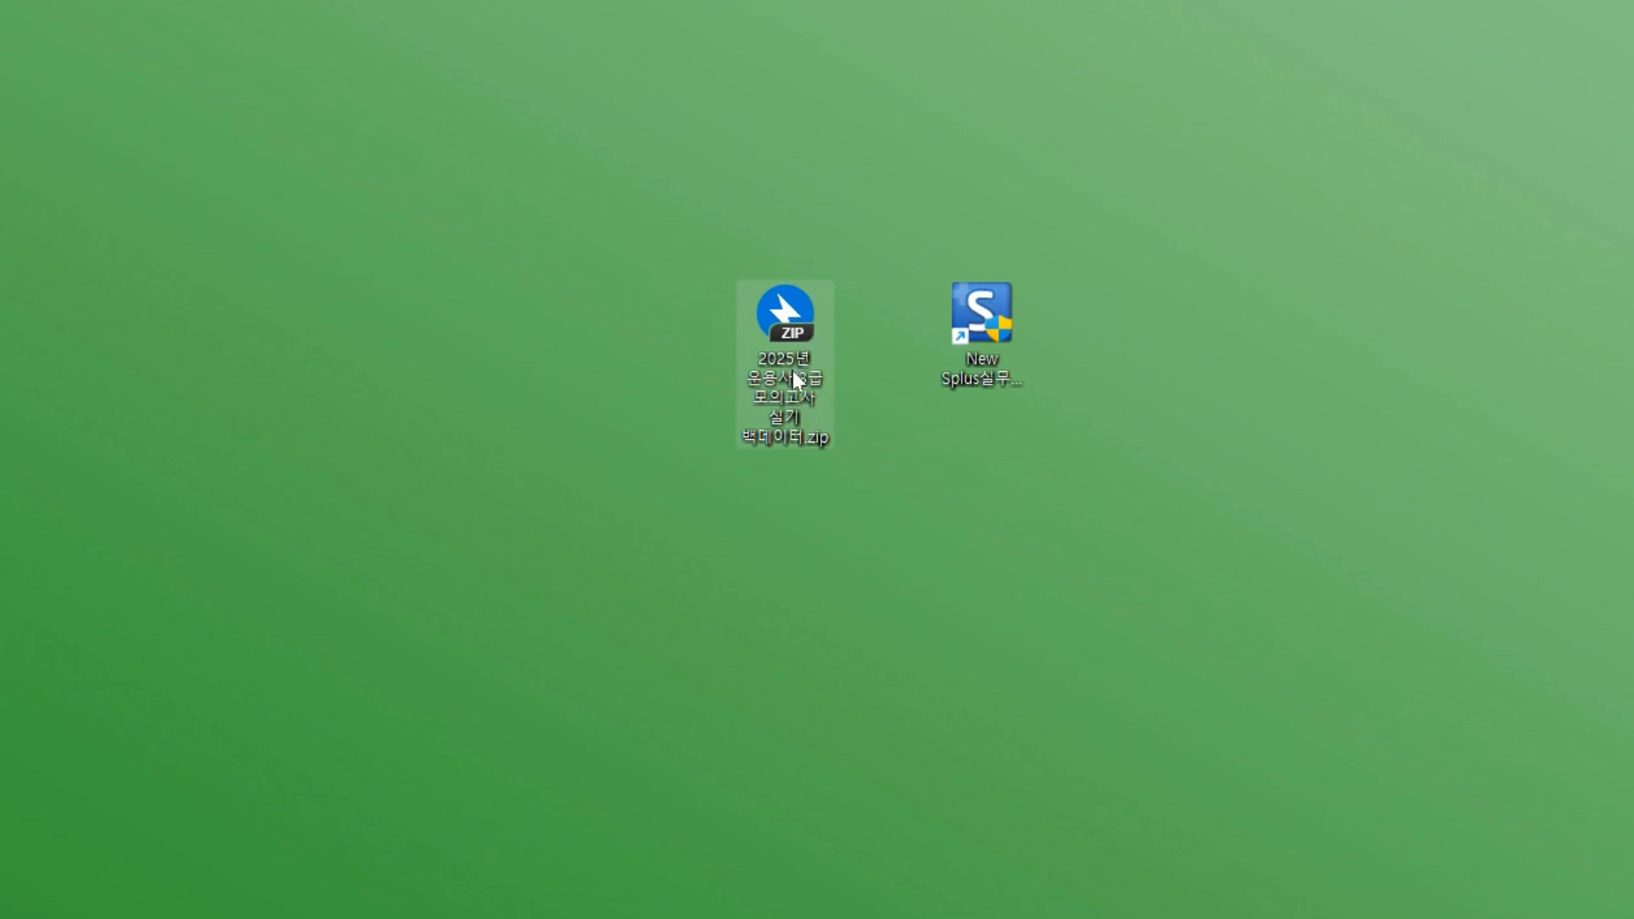
Extract the 2025년 운용사 3급 모의고사 실기 백데이터 archive to the desktop and open the extracted folder to view its backup files.
{"action": "left_click_drag", "start_coordinate": [4, 417], "coordinate": [647, 323]}
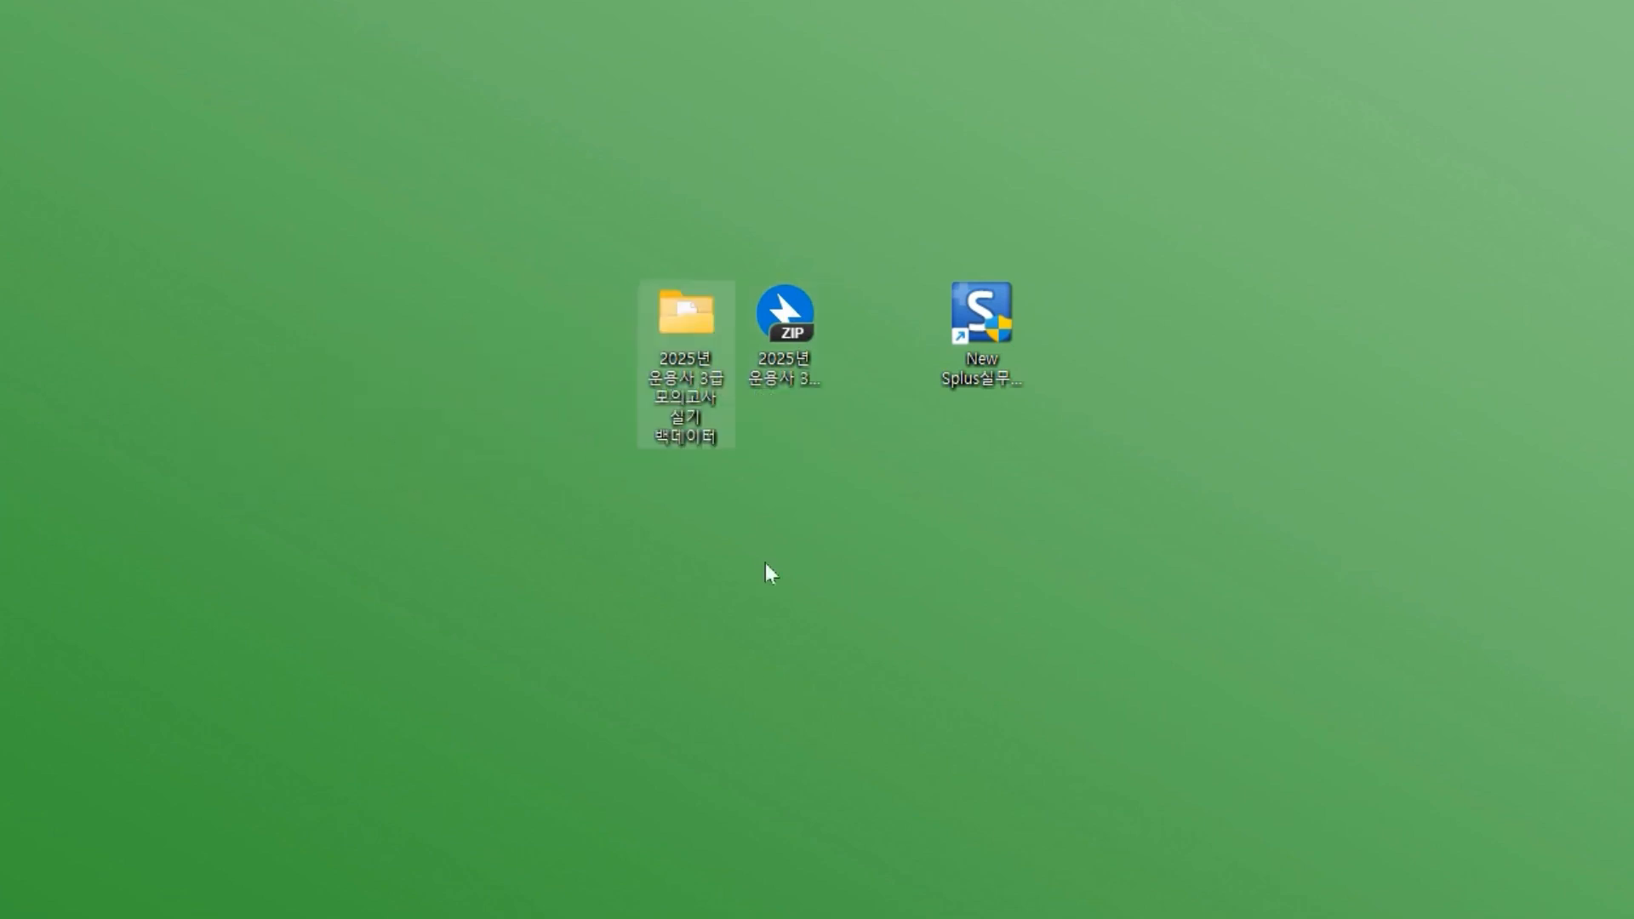
{"action": "double_click", "coordinate": [697, 315]}
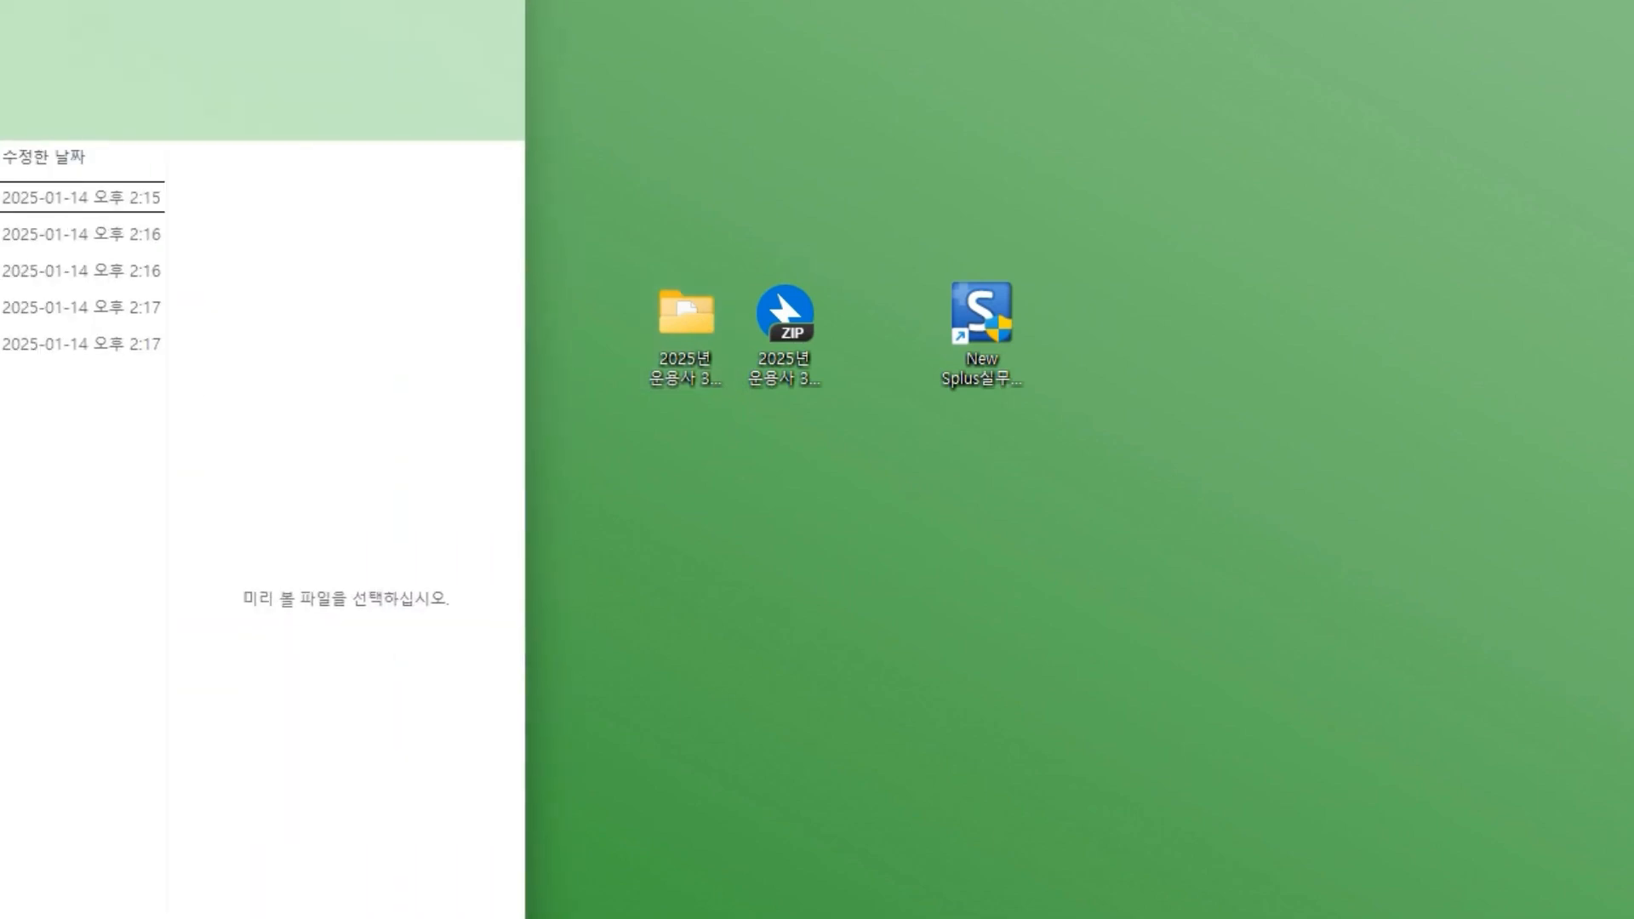
{"action": "left_click", "coordinate": [98, 119]}
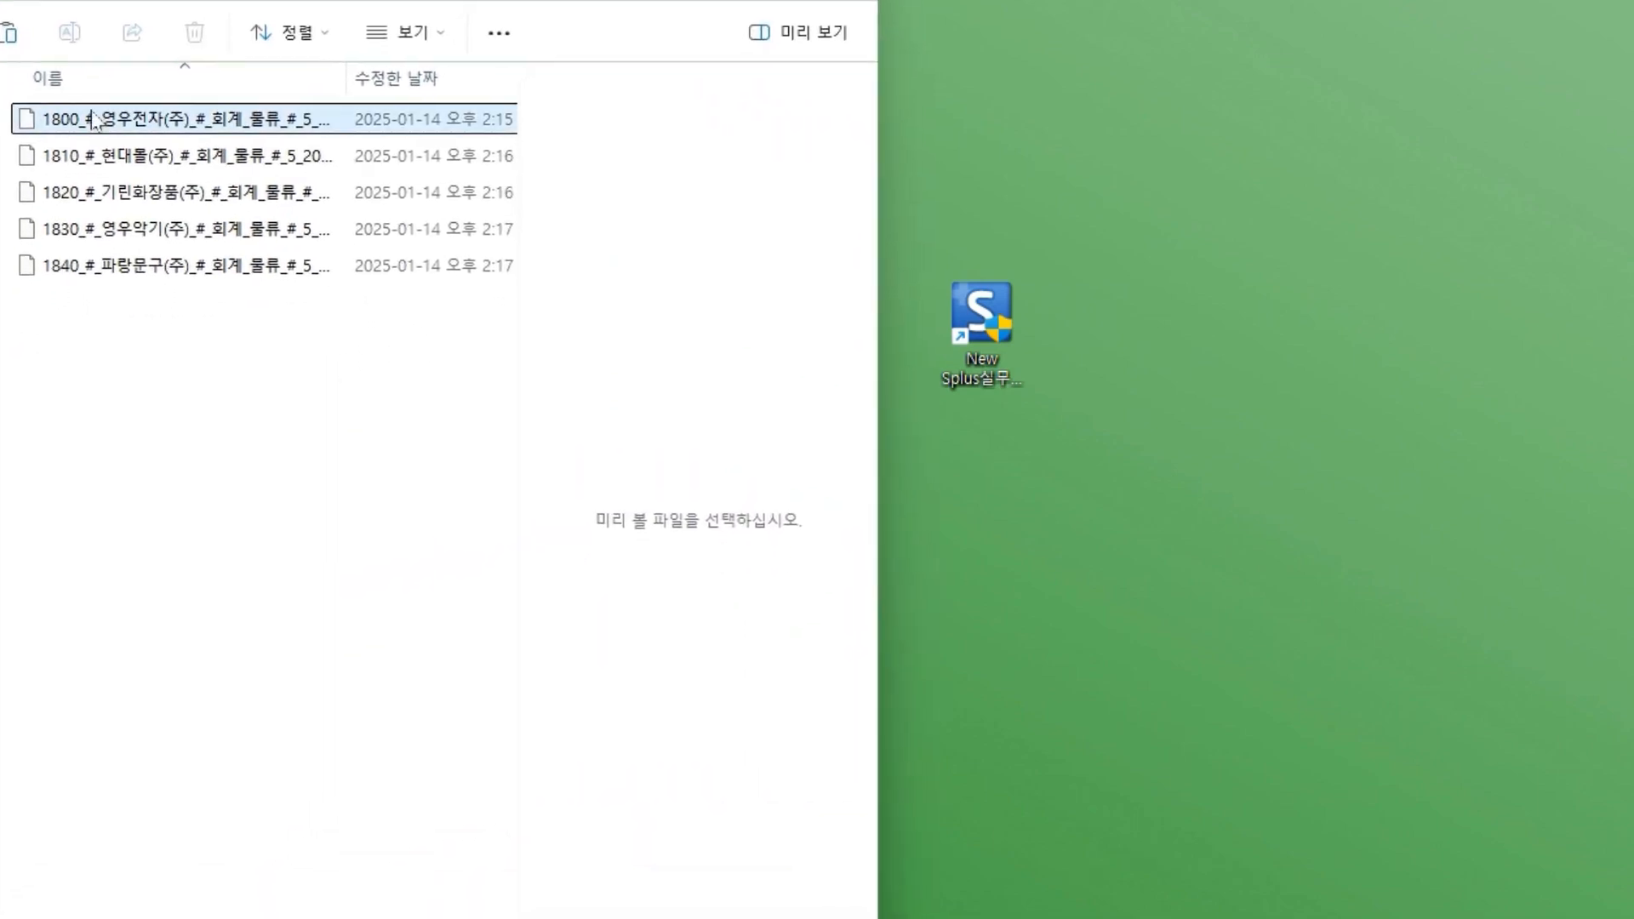
{"action": "left_click", "coordinate": [137, 269]}
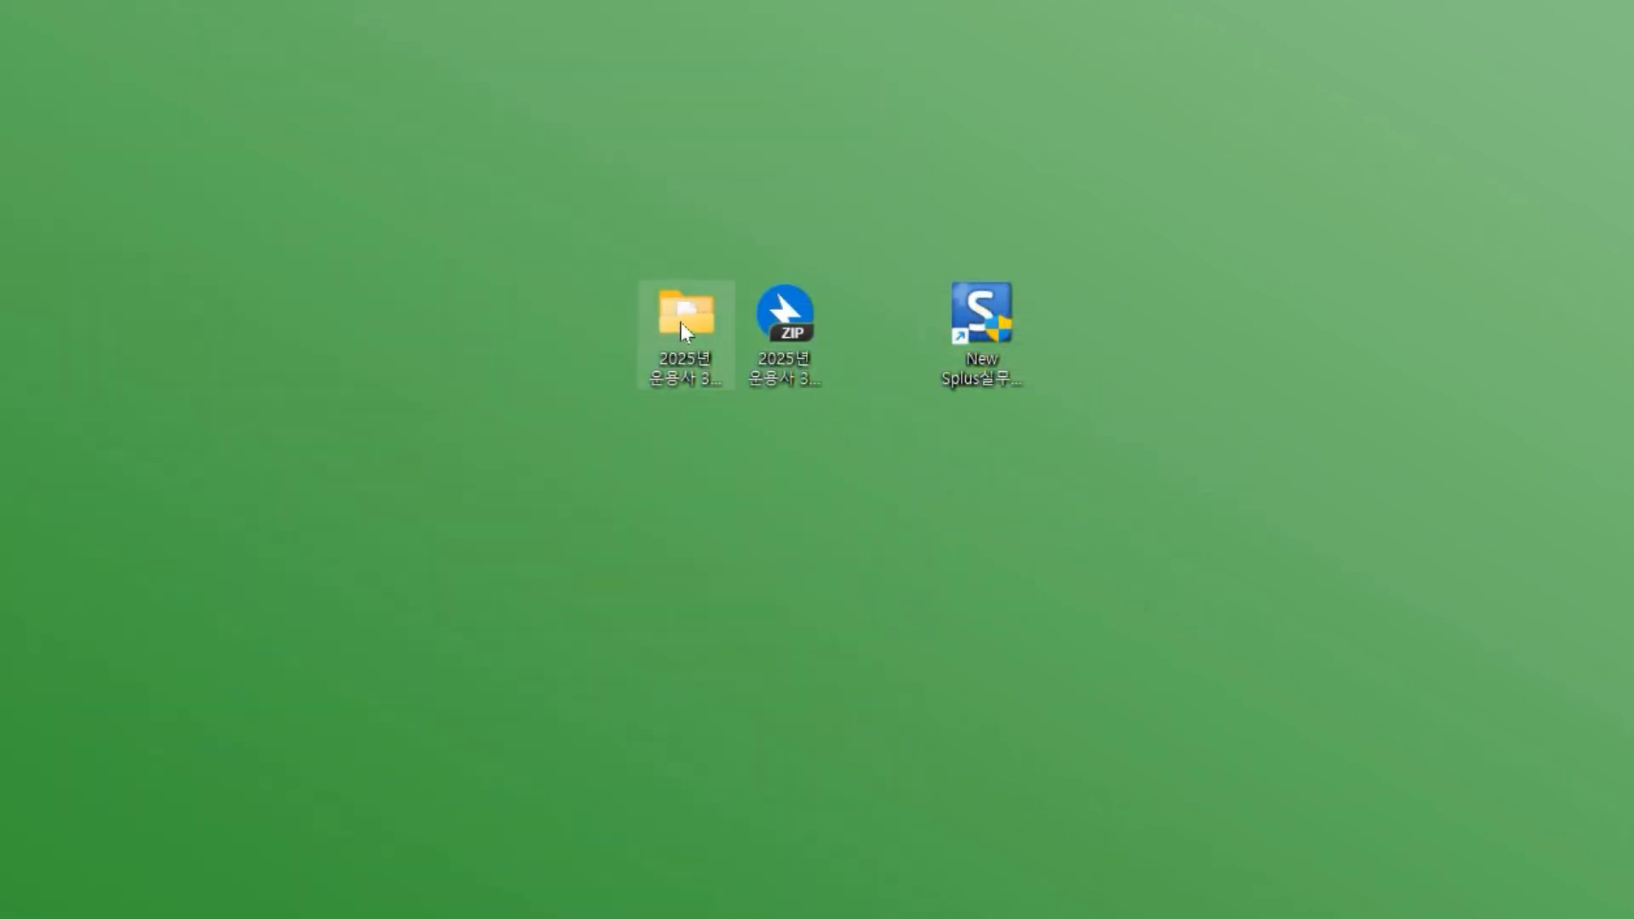
Exit the accounting program that is open on company 1000 우주가구(주).
{"action": "left_click", "coordinate": [681, 321]}
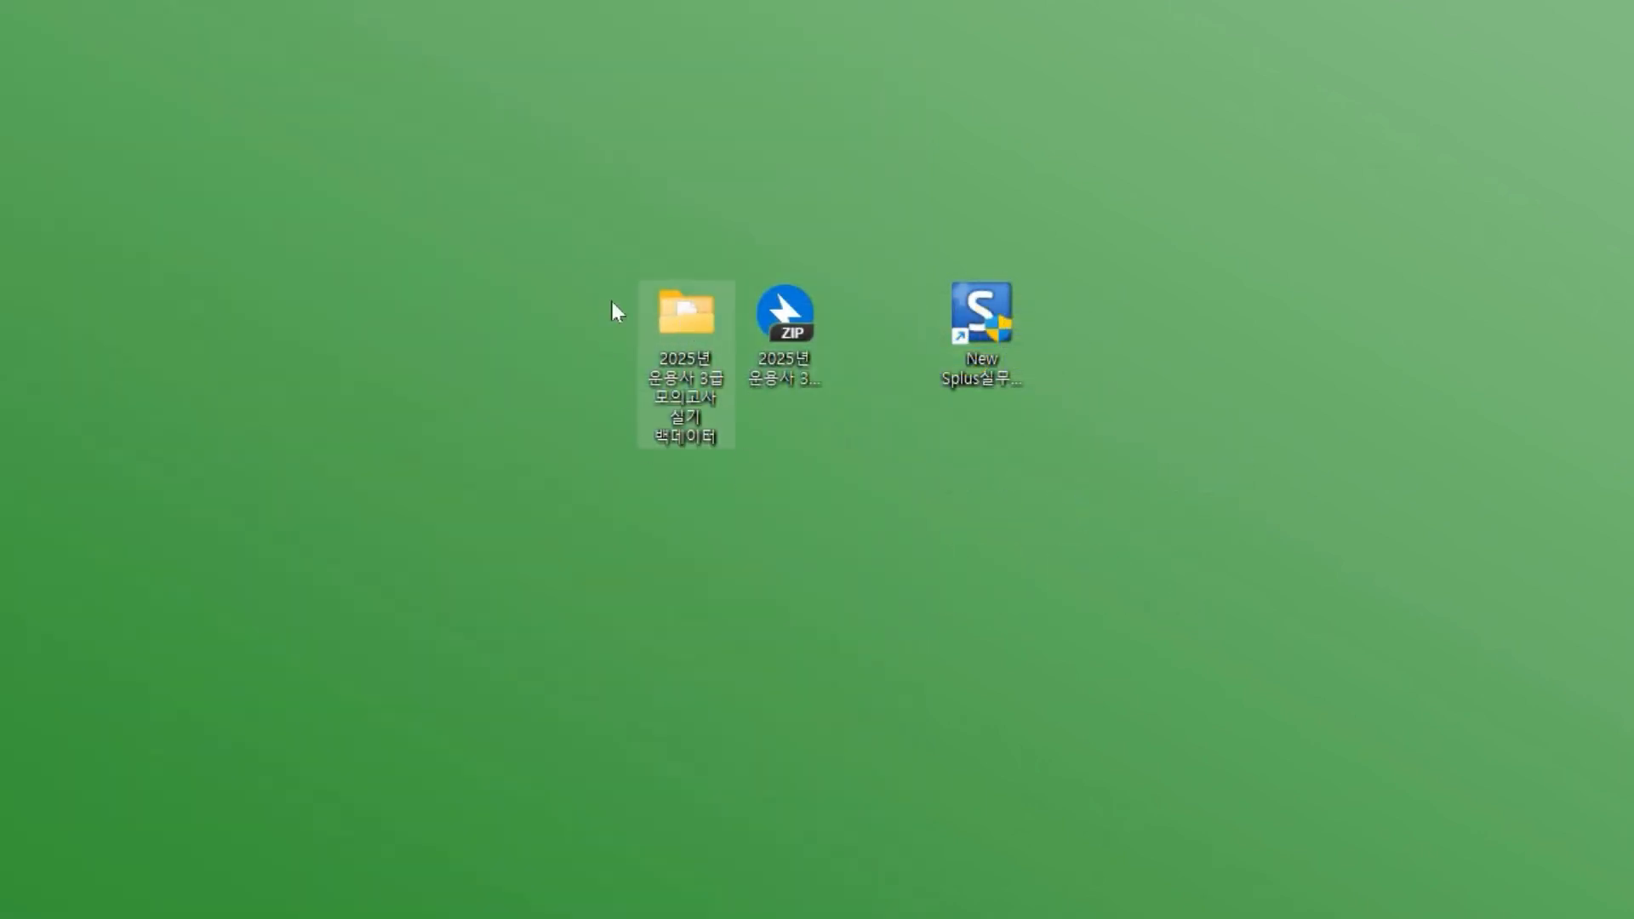
{"action": "left_click_drag", "start_coordinate": [0, 146], "coordinate": [821, 31]}
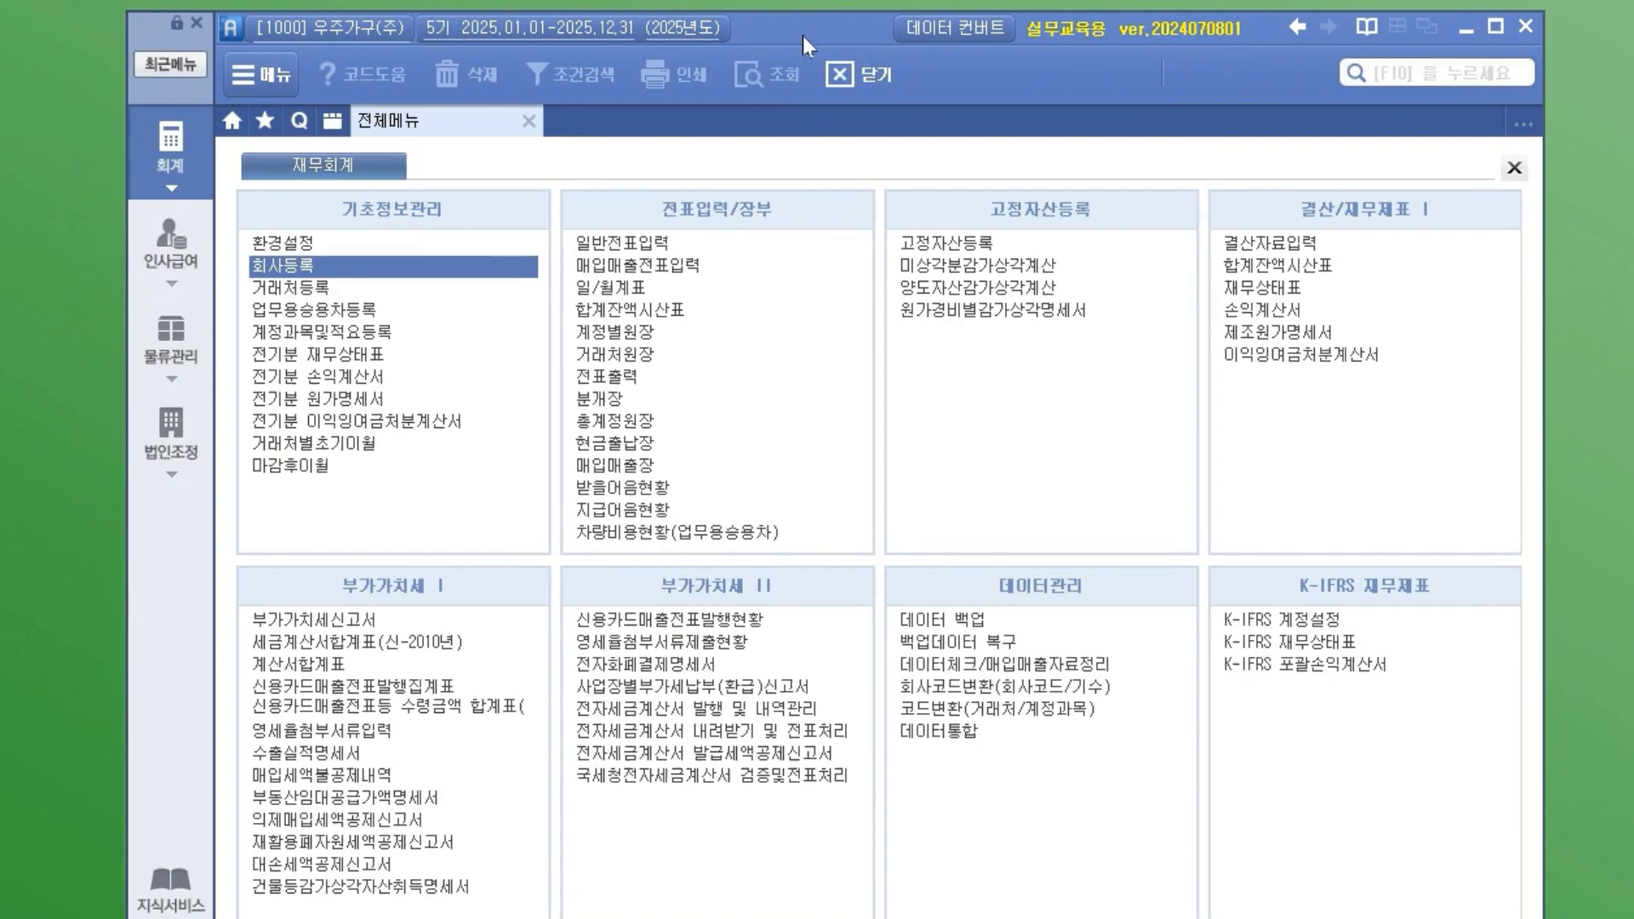
{"action": "left_click_drag", "start_coordinate": [854, 39], "coordinate": [850, 12]}
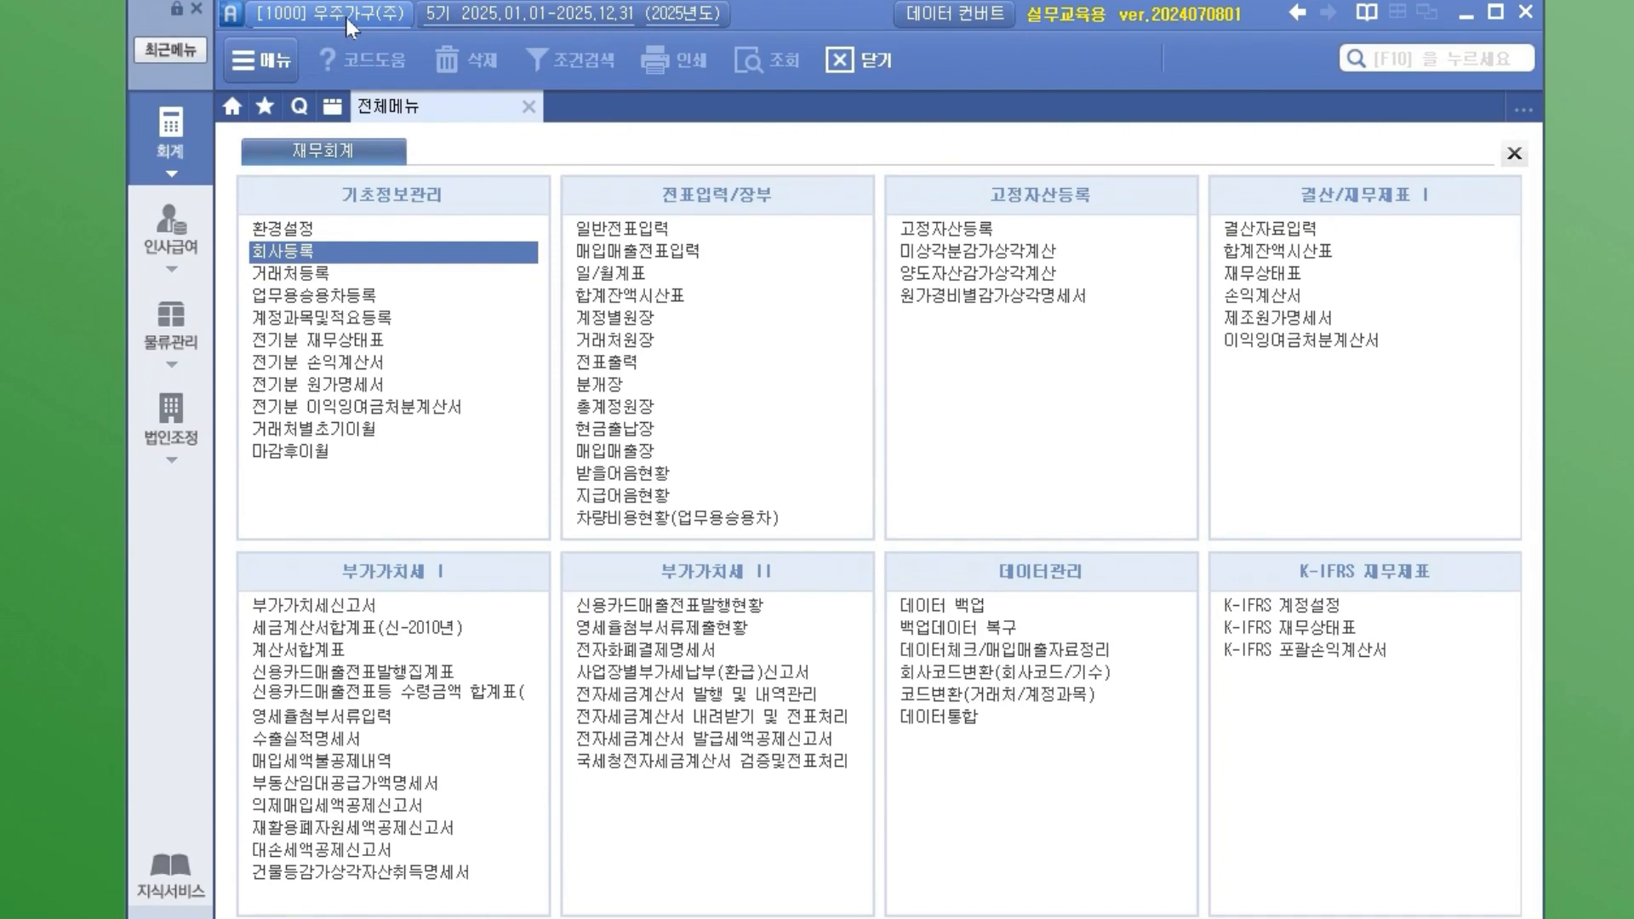
{"action": "left_click", "coordinate": [1528, 12]}
{"action": "key", "text": "Return"}
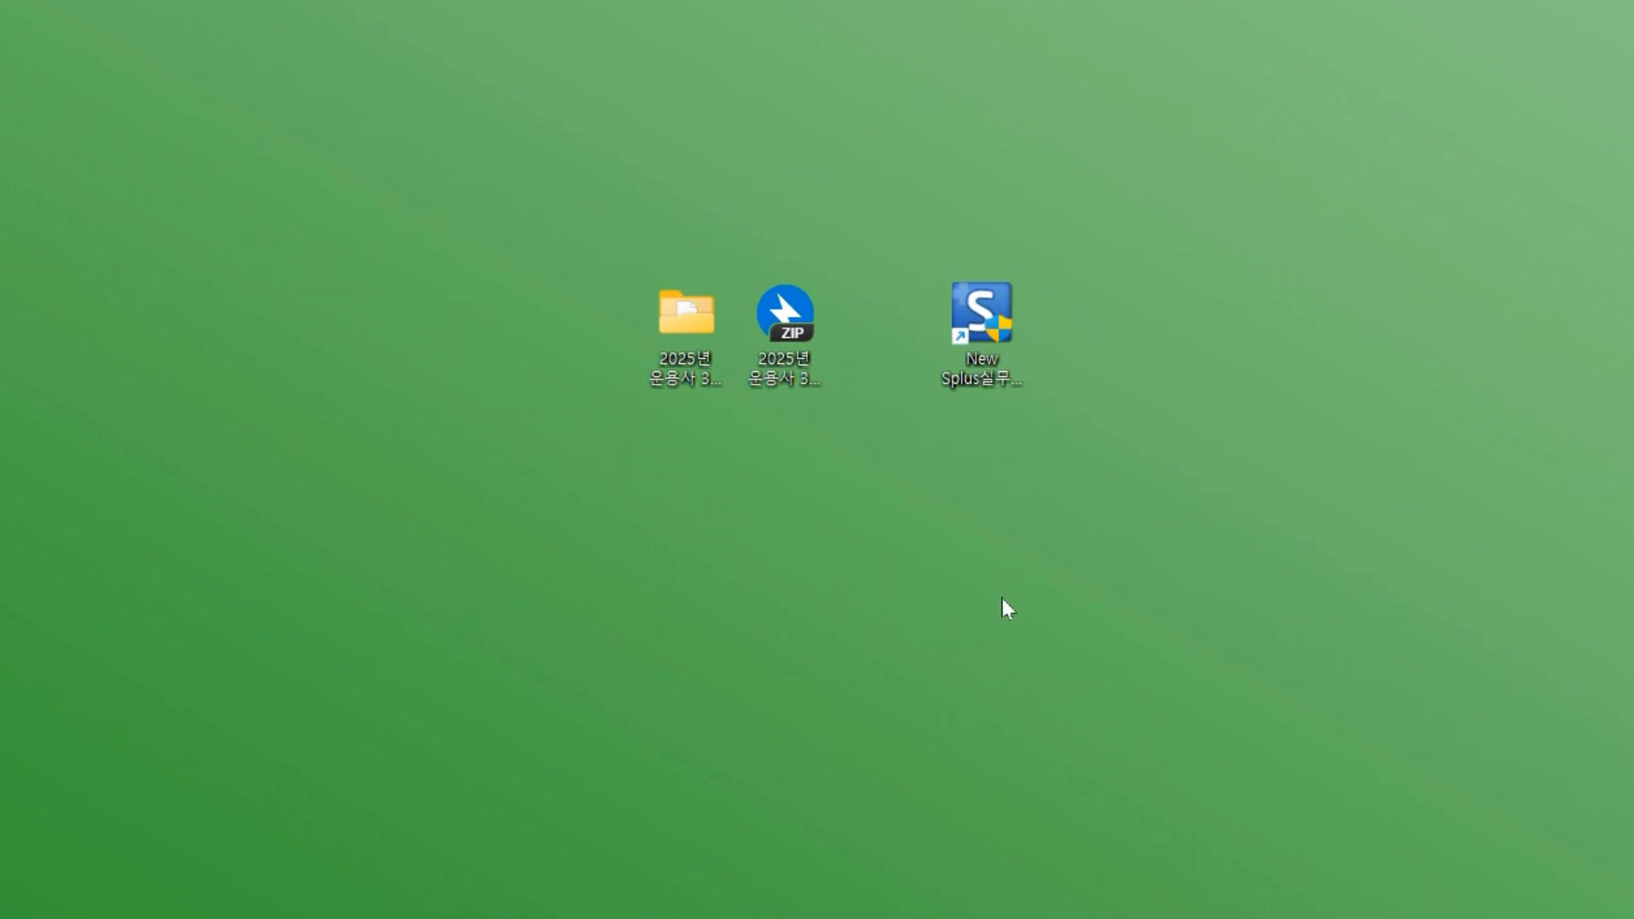
Launch New Splus and check the company code list from the login window, leaving the selection unchanged.
{"action": "left_click", "coordinate": [959, 361]}
{"action": "double_click", "coordinate": [1025, 319]}
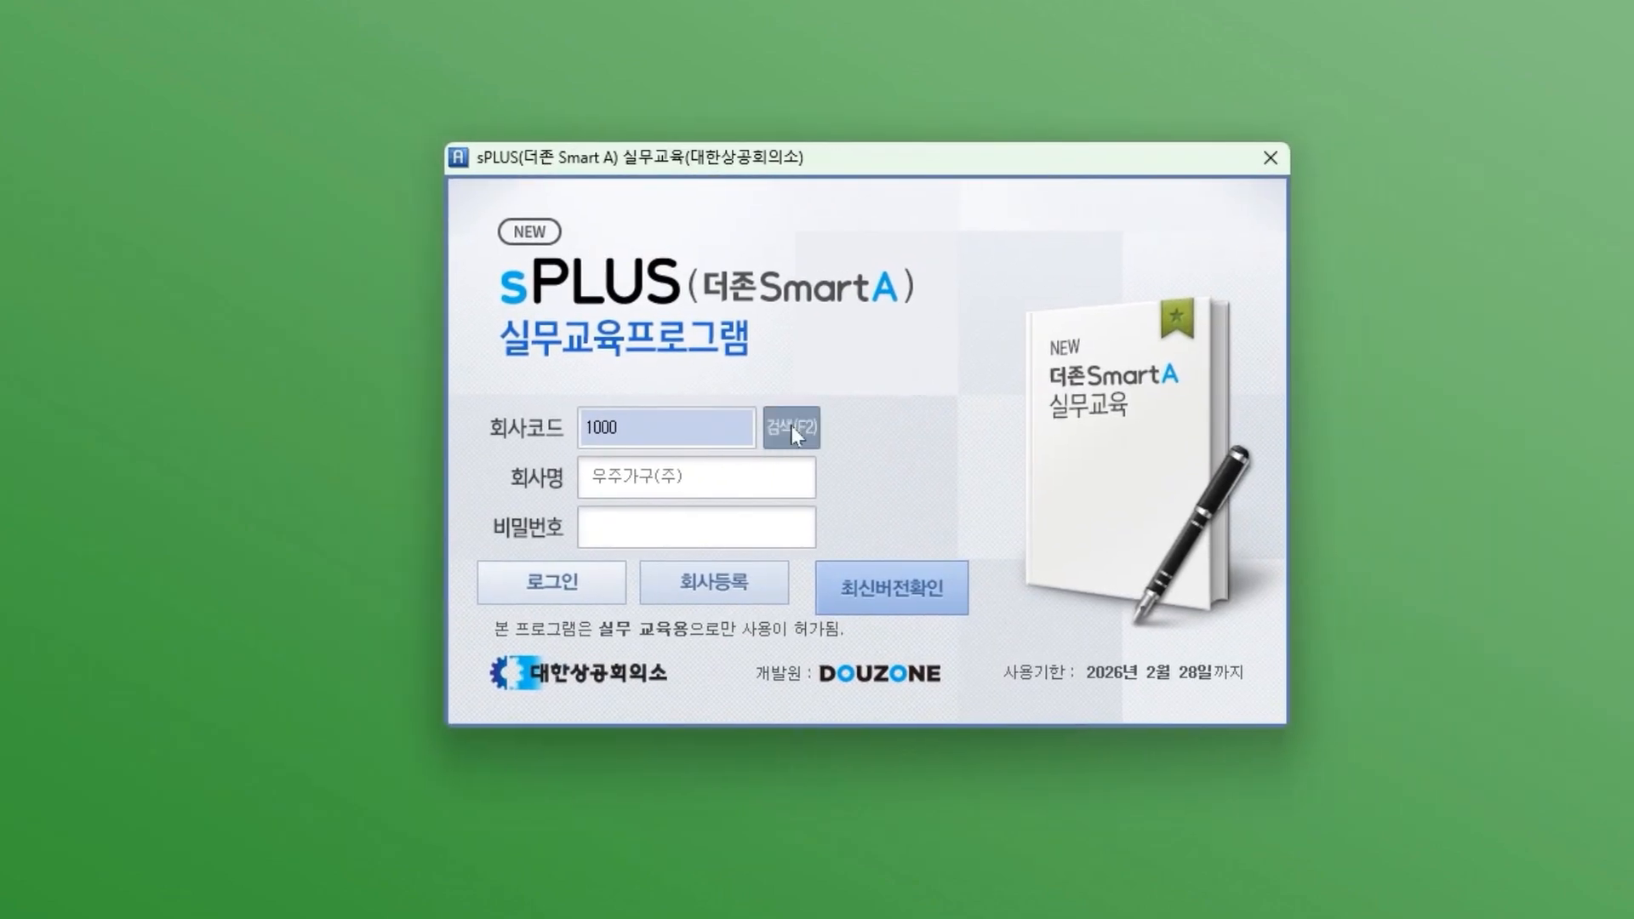
{"action": "left_click", "coordinate": [791, 427]}
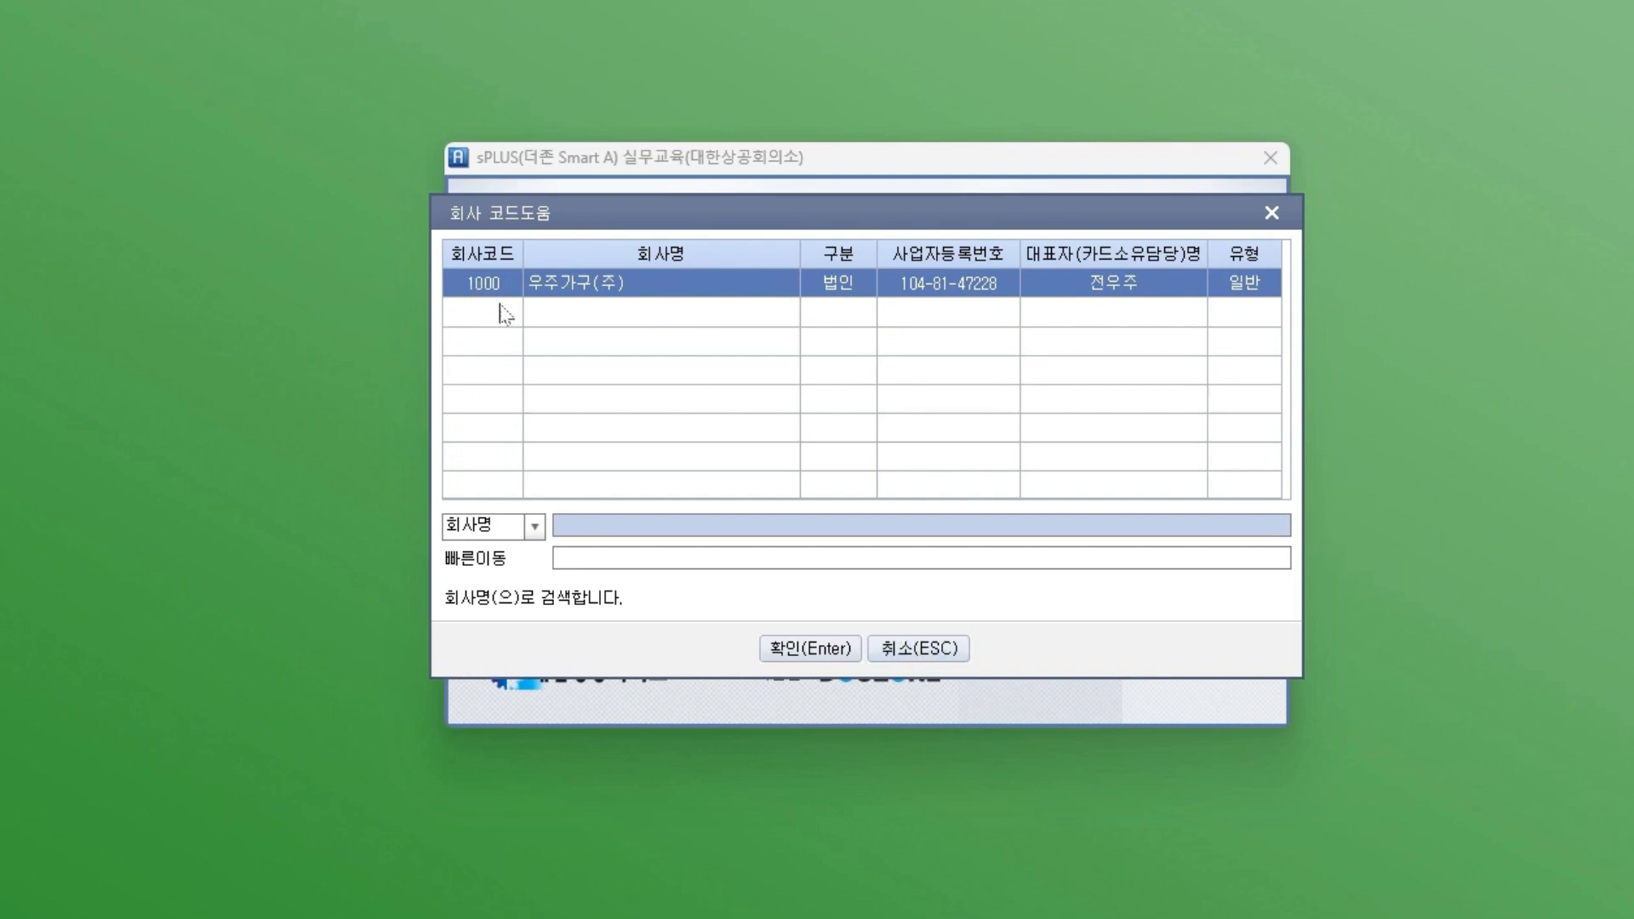
{"action": "left_click", "coordinate": [952, 650]}
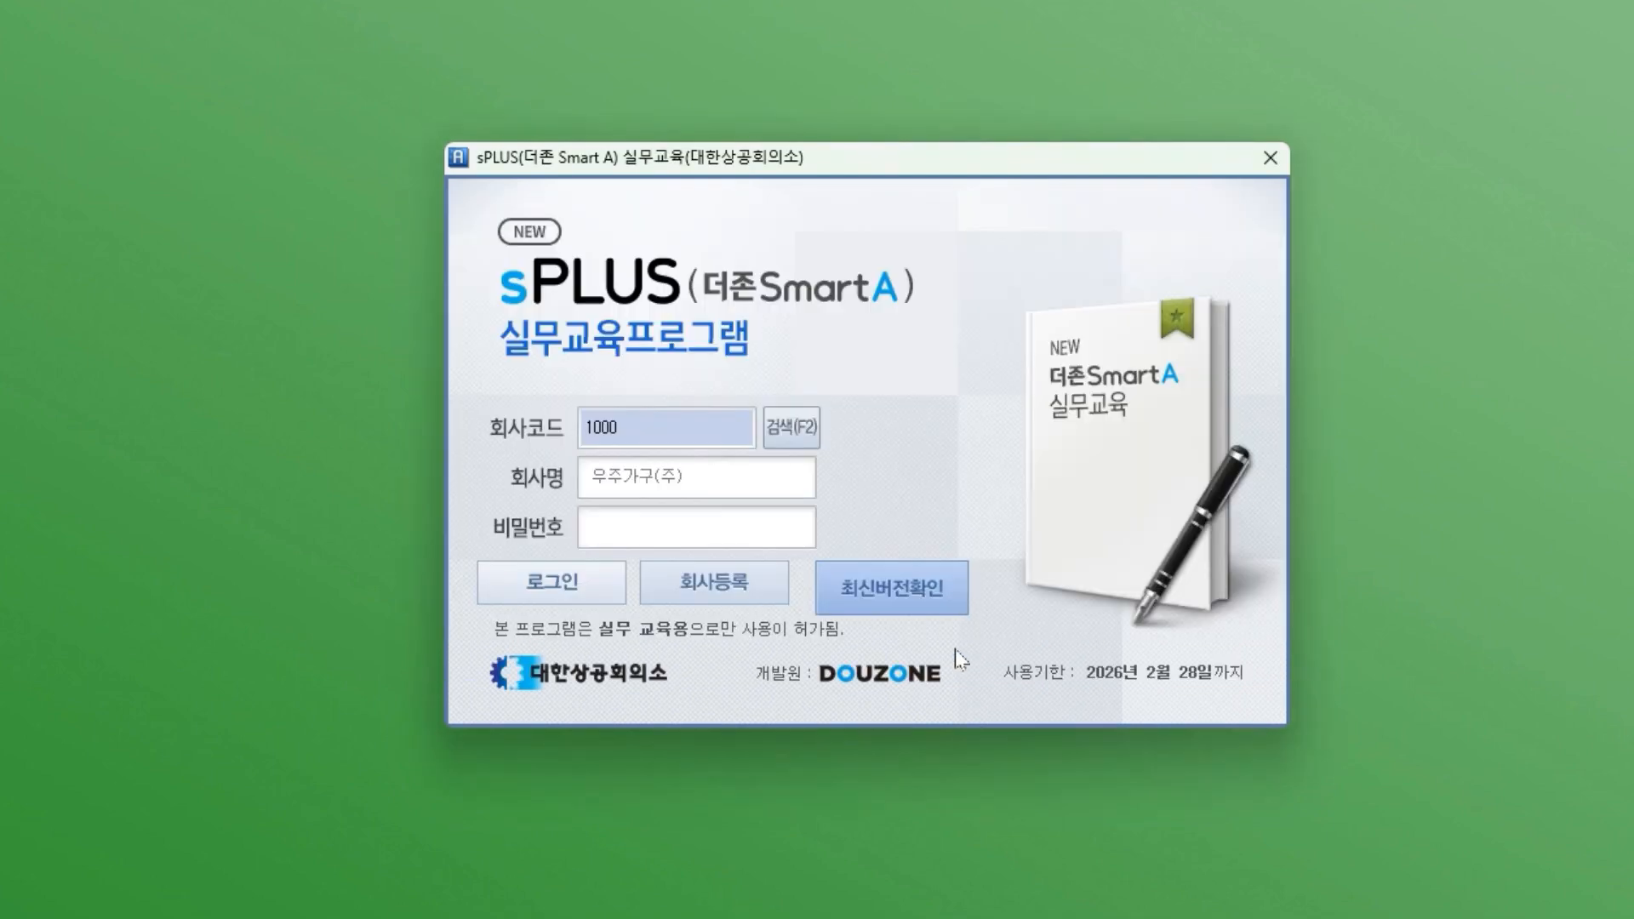
Open company registration and add a new 법인 company with code 0800 and name dkdkdk.
{"action": "left_click", "coordinate": [722, 577]}
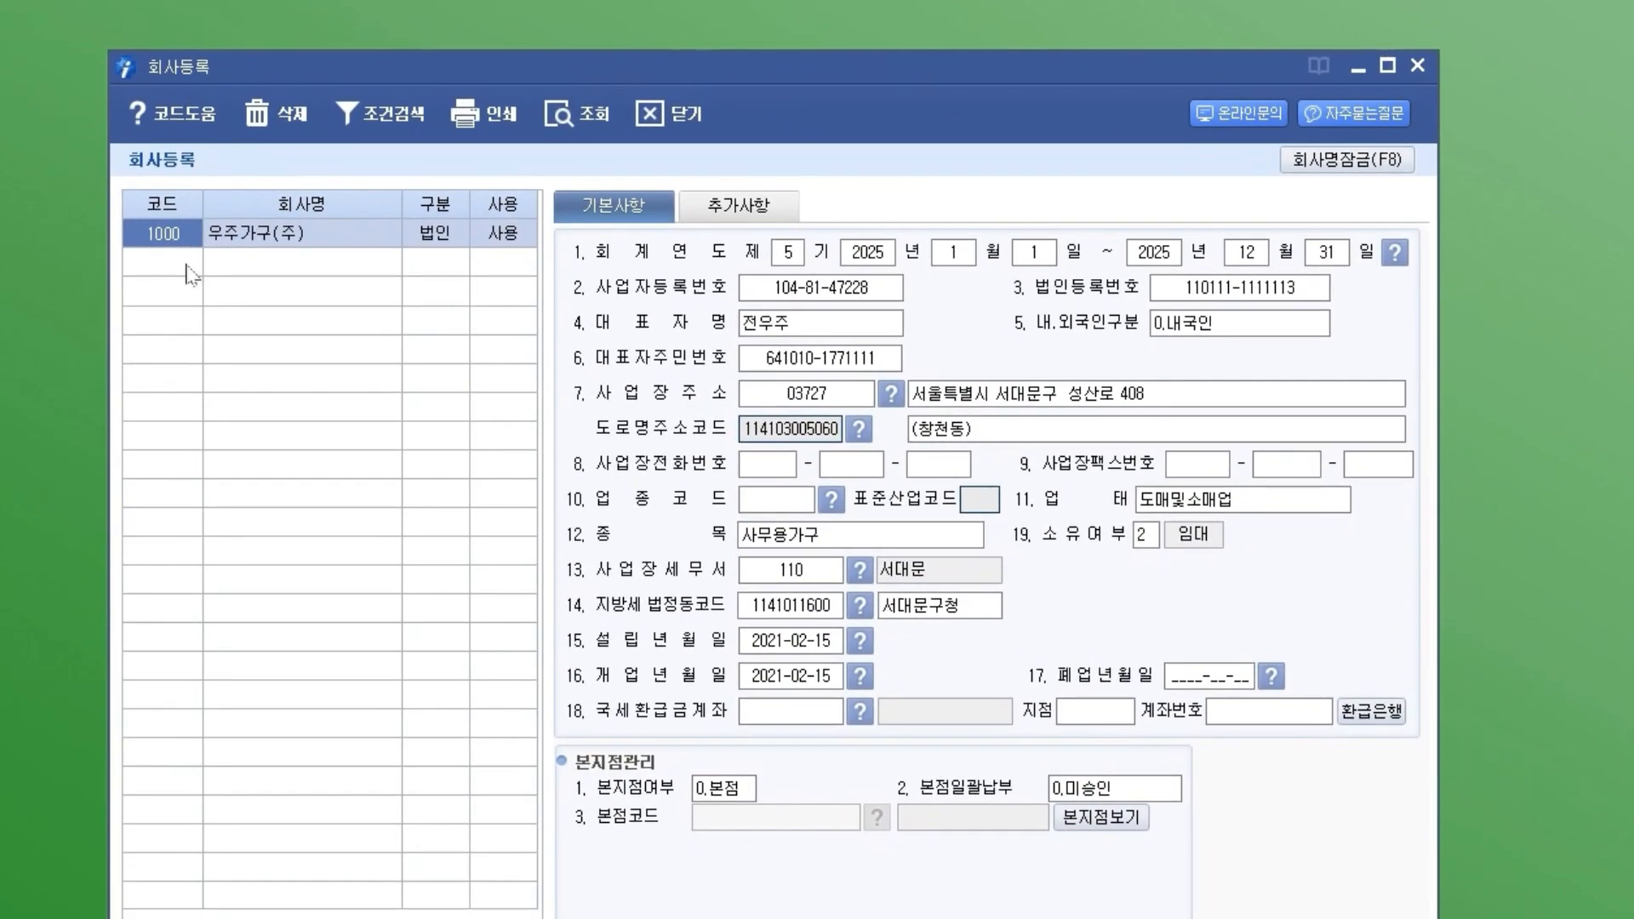
{"action": "left_click", "coordinate": [192, 272]}
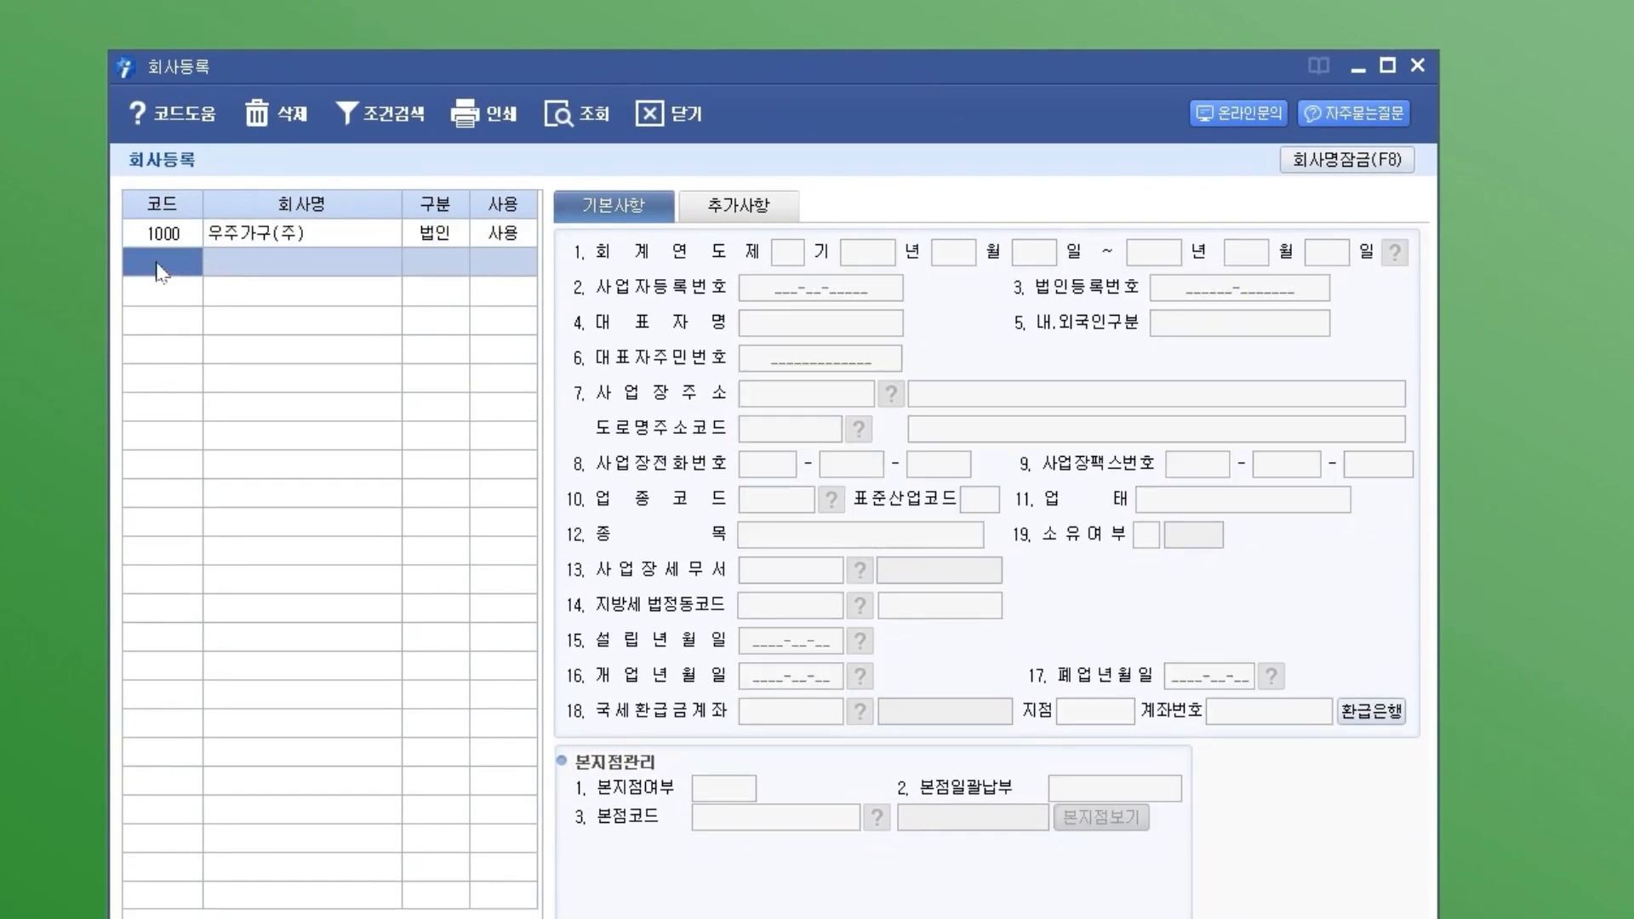
{"action": "type", "text": "0100"}
{"action": "key", "text": "Return"}
{"action": "type", "text": "dkdkdk"}
{"action": "key", "text": "Return"}
{"action": "key", "text": "Return"}
Set the new company's fiscal term to 5, running from 2025-01-01 to 2025-12-31, and close the company registration.
{"action": "type", "text": "5"}
{"action": "key", "text": "Return"}
{"action": "type", "text": "2025"}
{"action": "key", "text": "Return"}
{"action": "key", "text": "Return"}
{"action": "key", "text": "Return"}
{"action": "key", "text": "Return"}
{"action": "key", "text": "Return"}
{"action": "key", "text": "Return"}
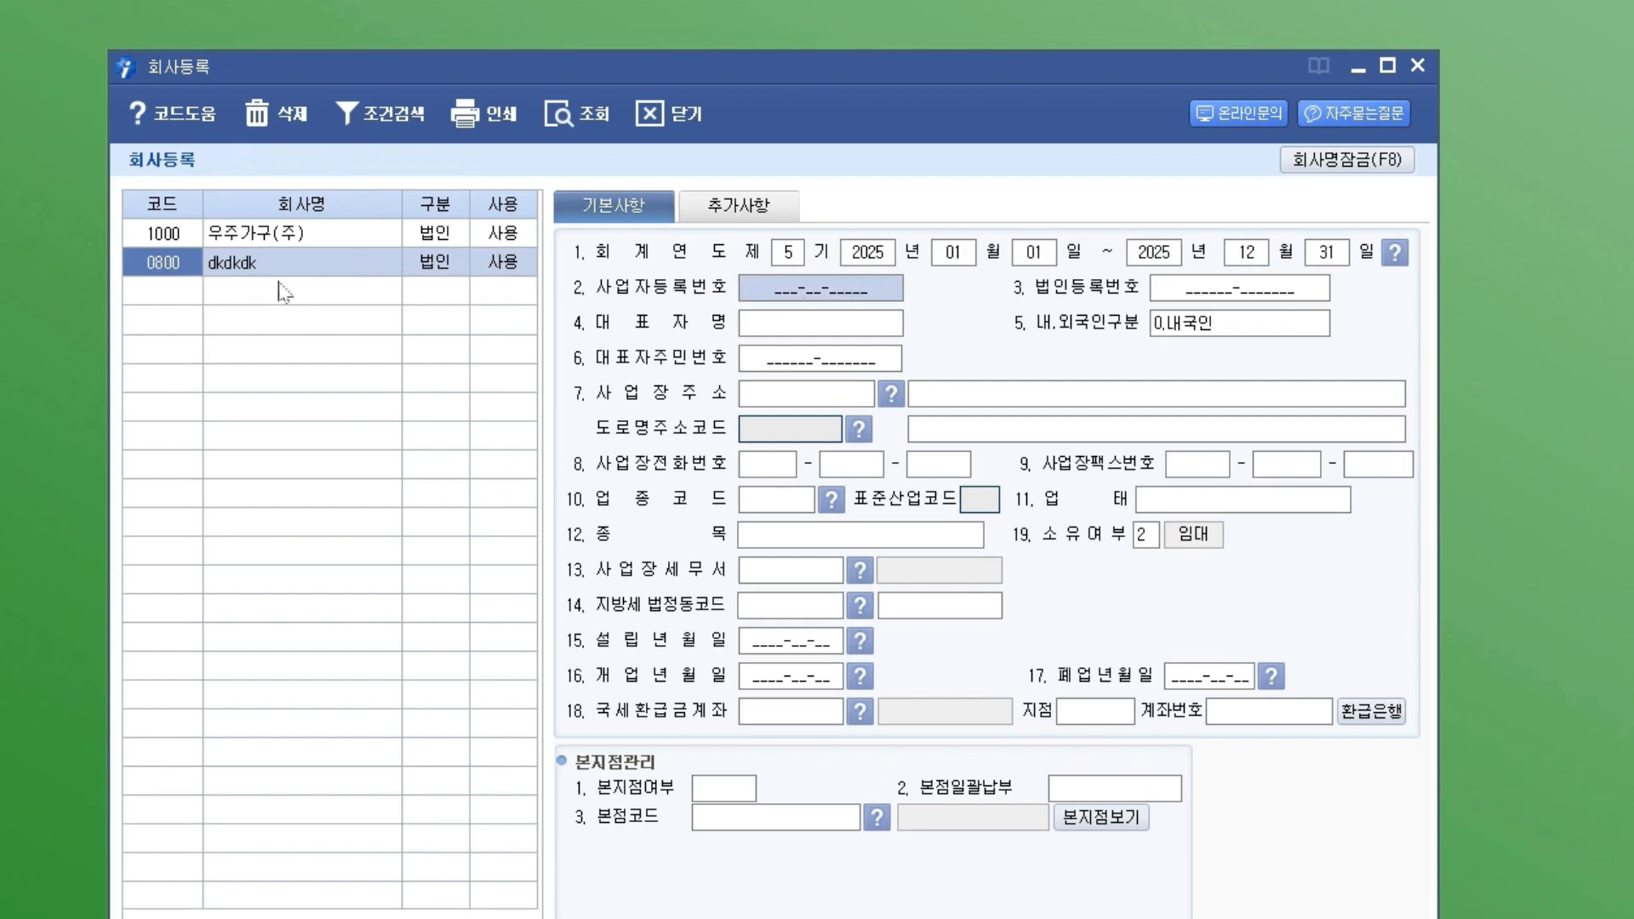
{"action": "left_click", "coordinate": [334, 294]}
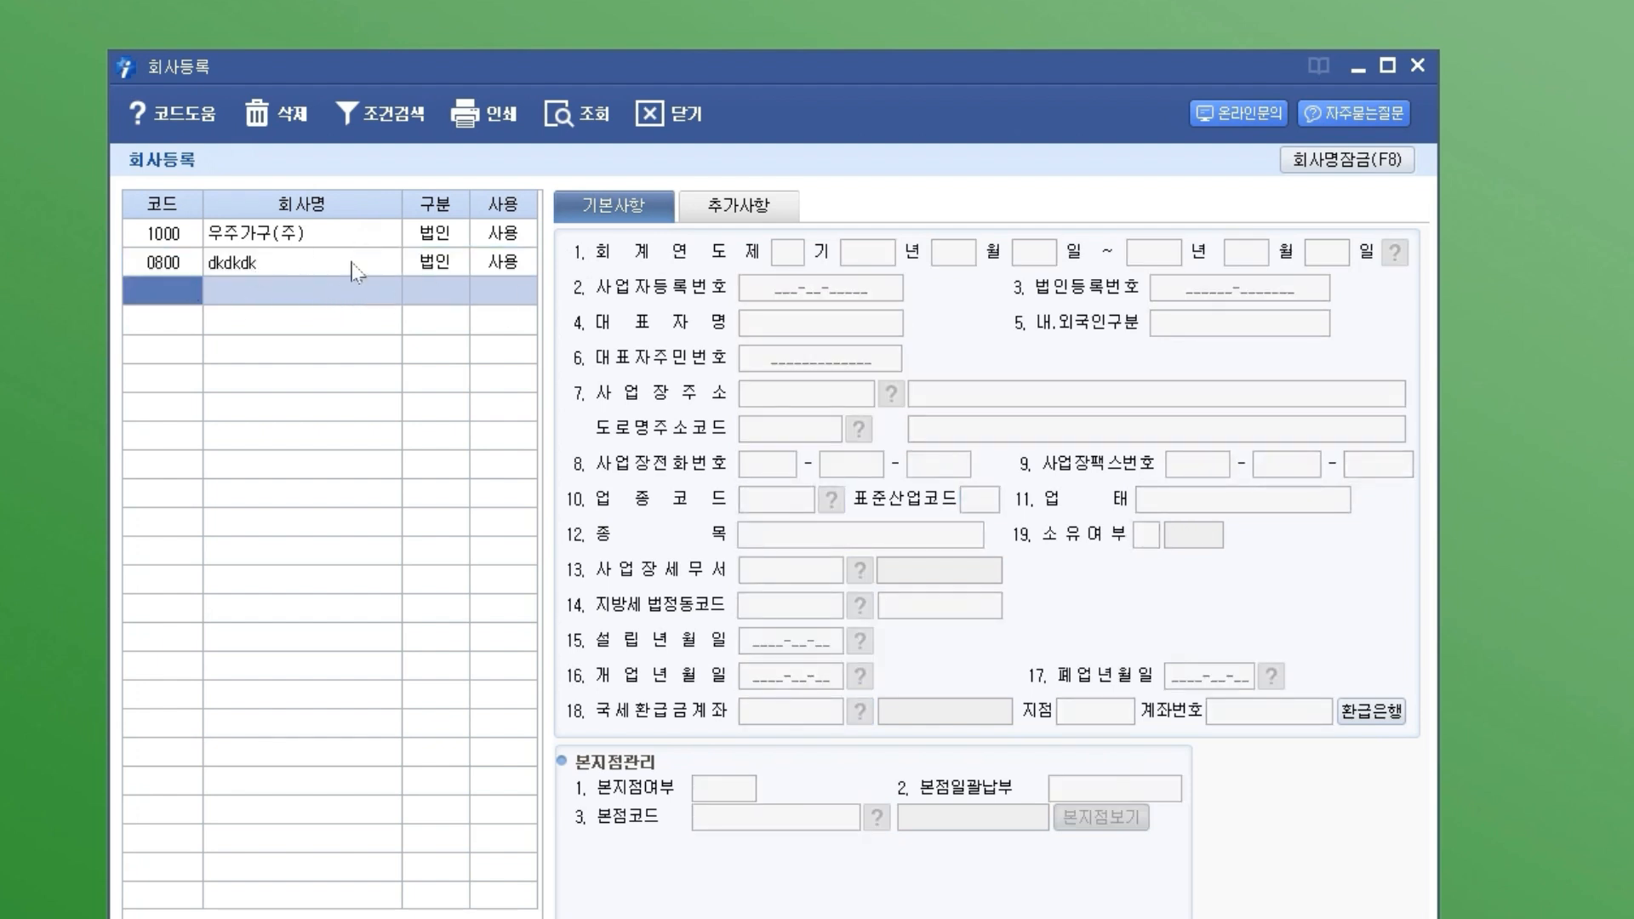
{"action": "left_click", "coordinate": [320, 262]}
{"action": "left_click", "coordinate": [1416, 68]}
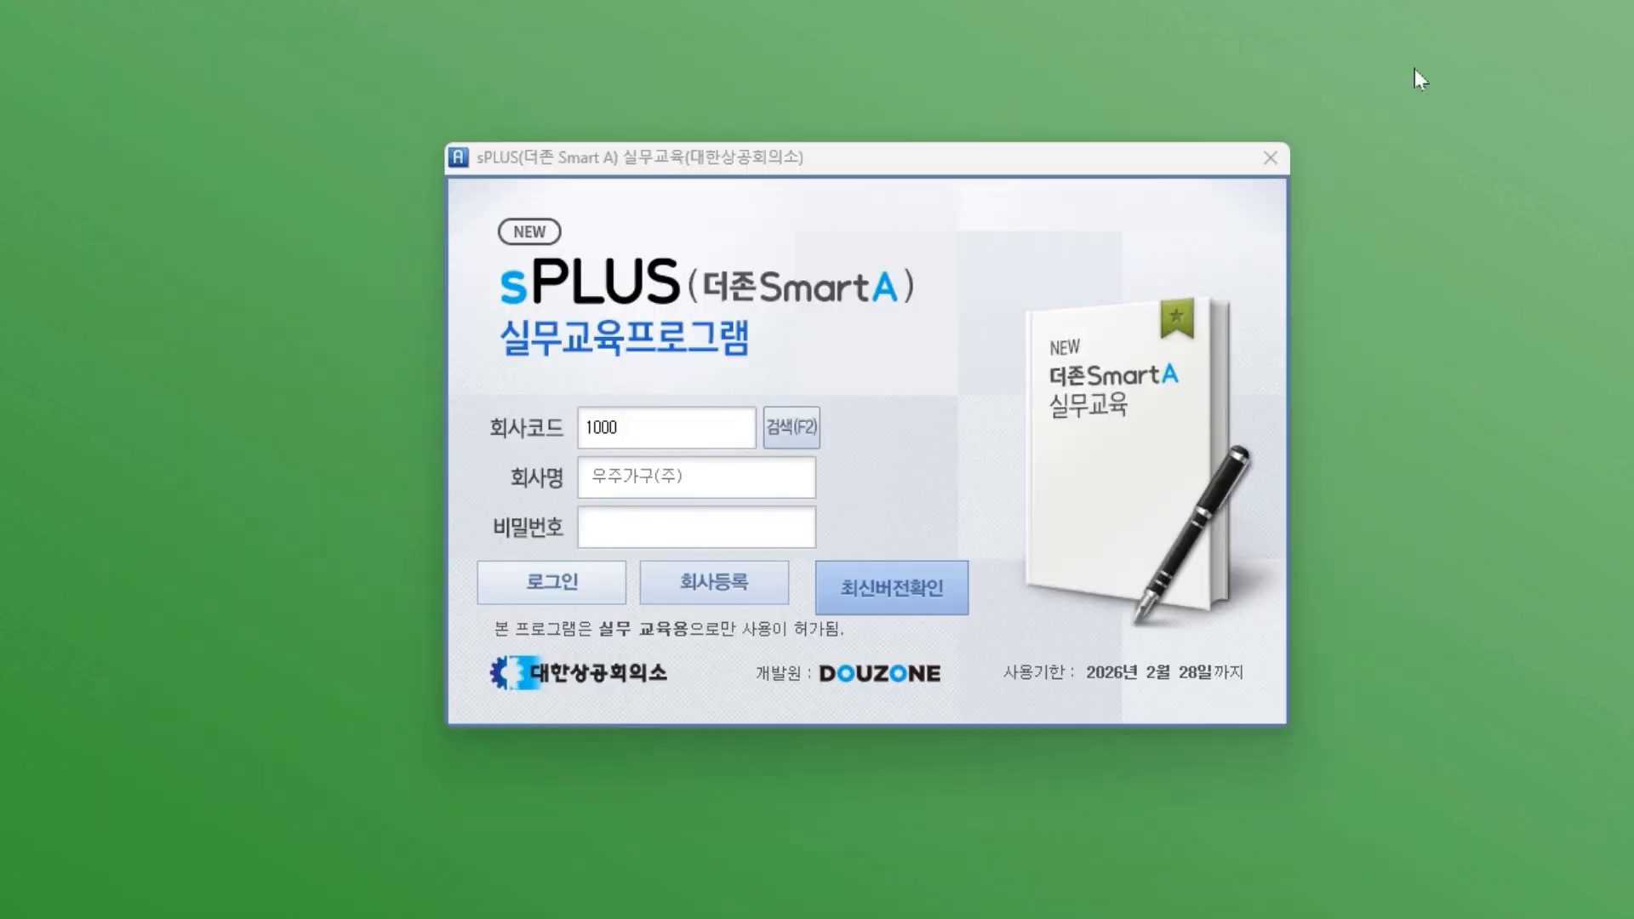
Choose company 0800 dkdkdk from the company code list and log in.
{"action": "left_click", "coordinate": [800, 428]}
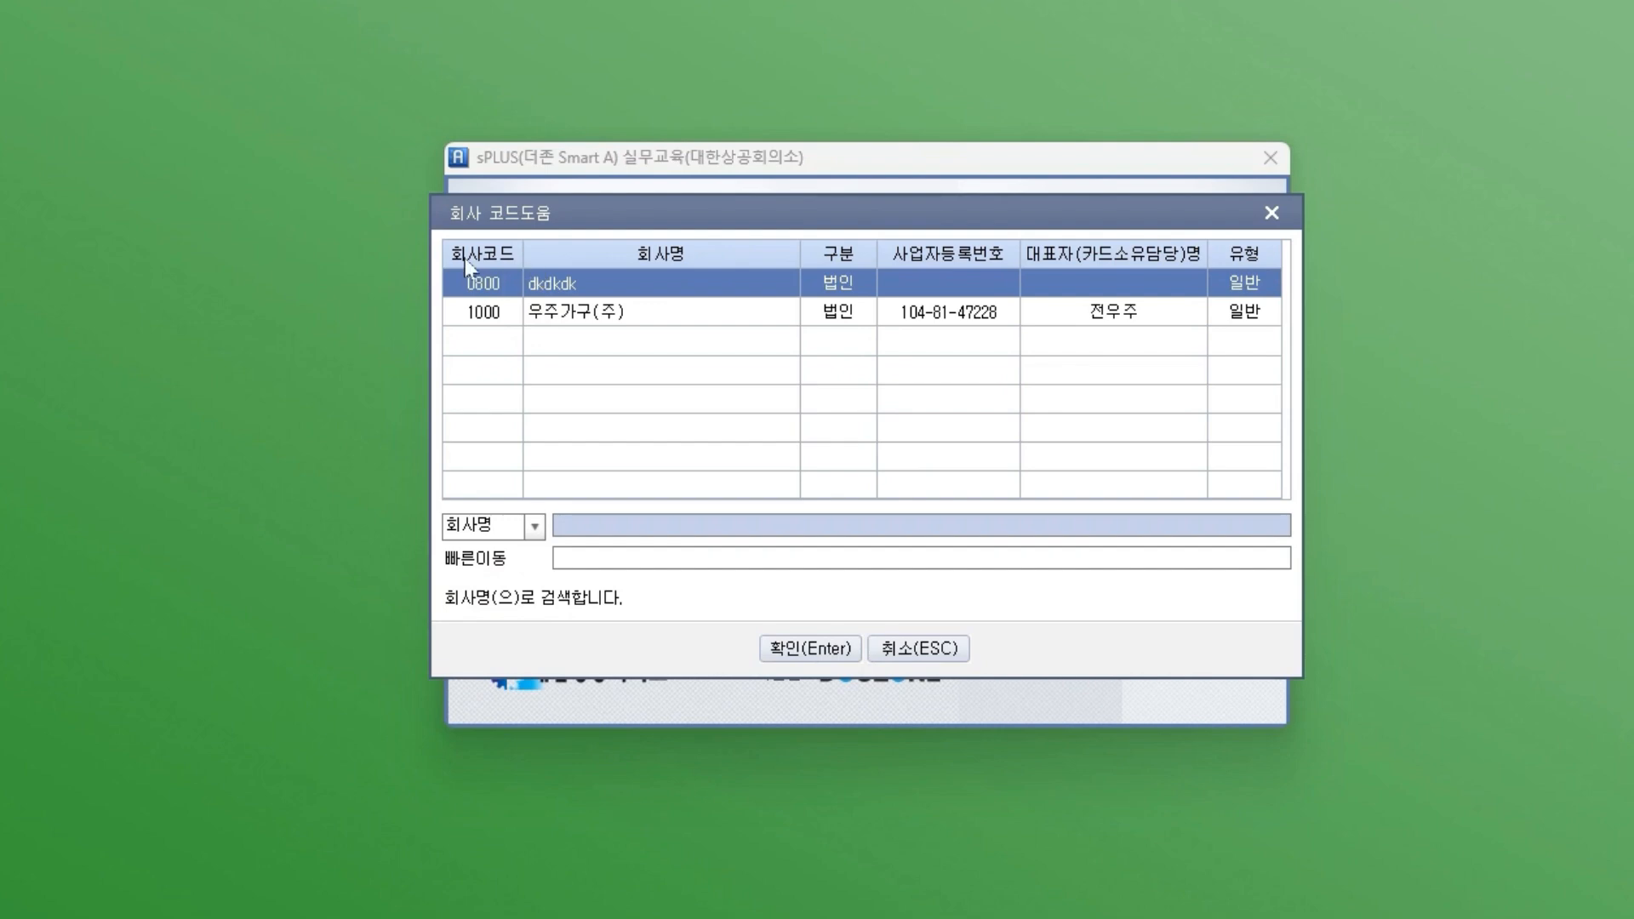
{"action": "left_click", "coordinate": [809, 649]}
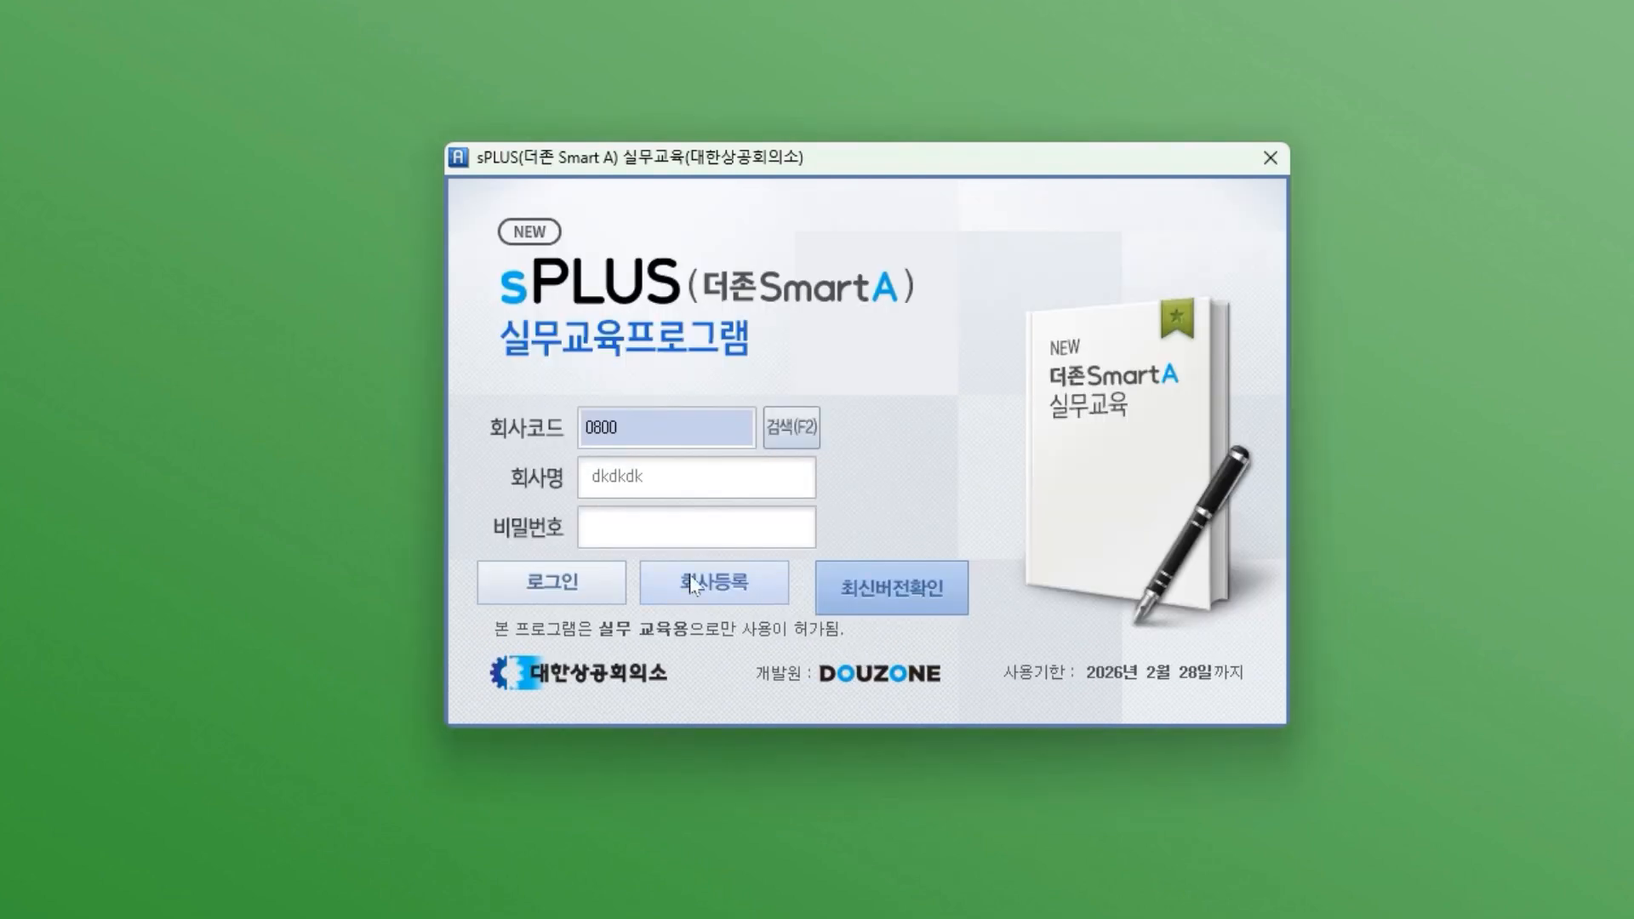
{"action": "left_click", "coordinate": [580, 589]}
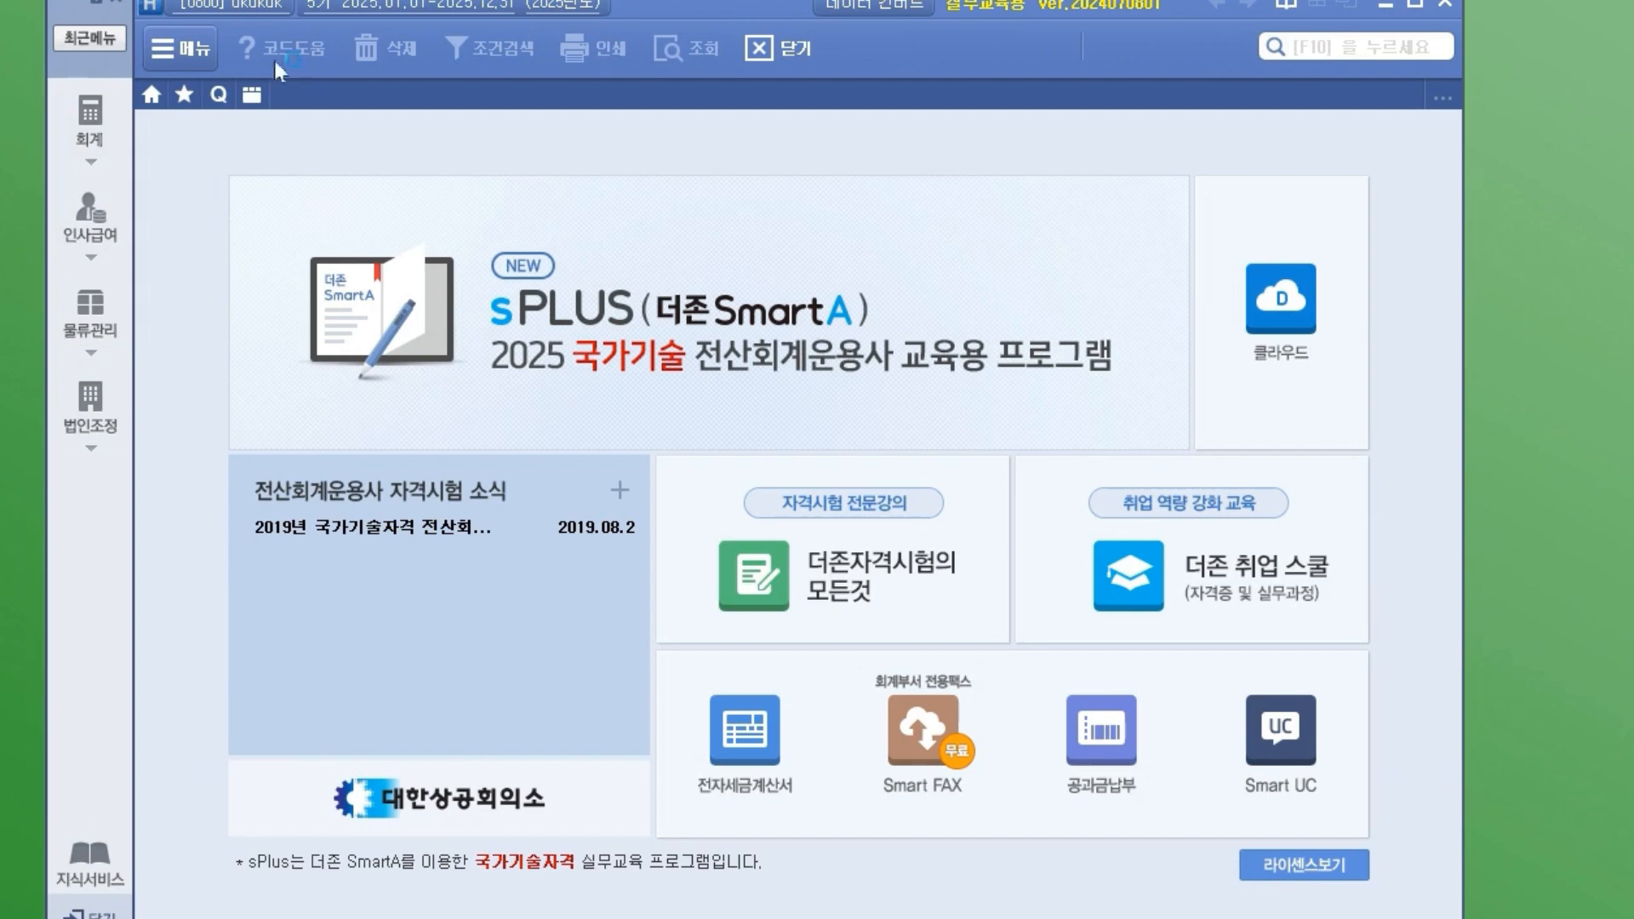
Open the 백업데이터 복구 function in the accounting module.
{"action": "left_click", "coordinate": [92, 127]}
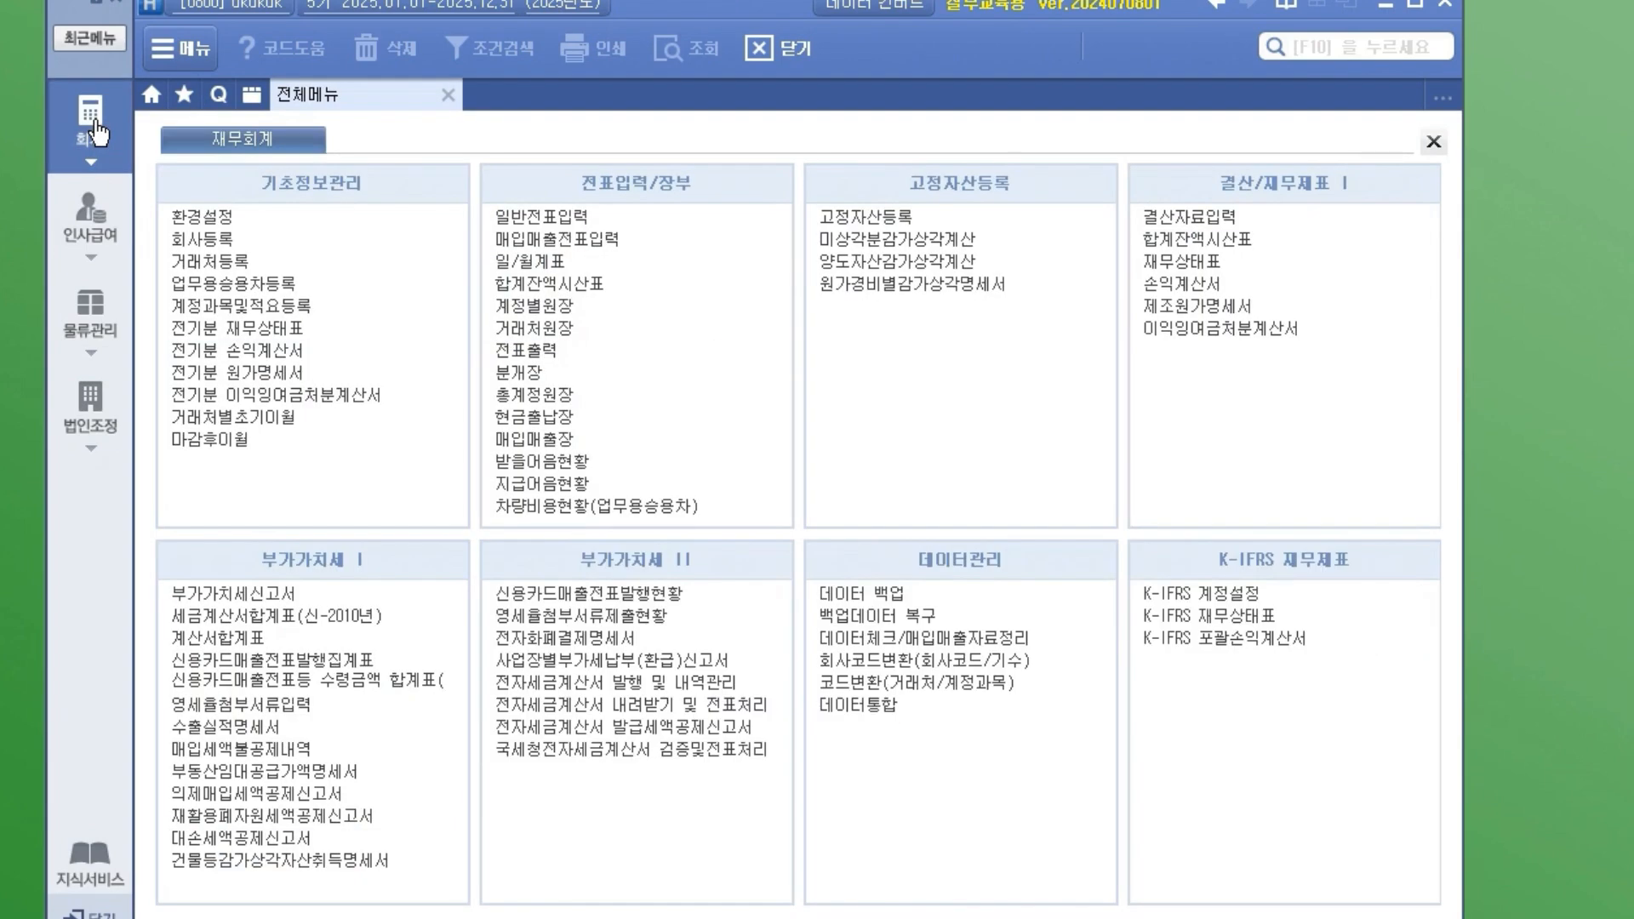
{"action": "left_click", "coordinate": [914, 626]}
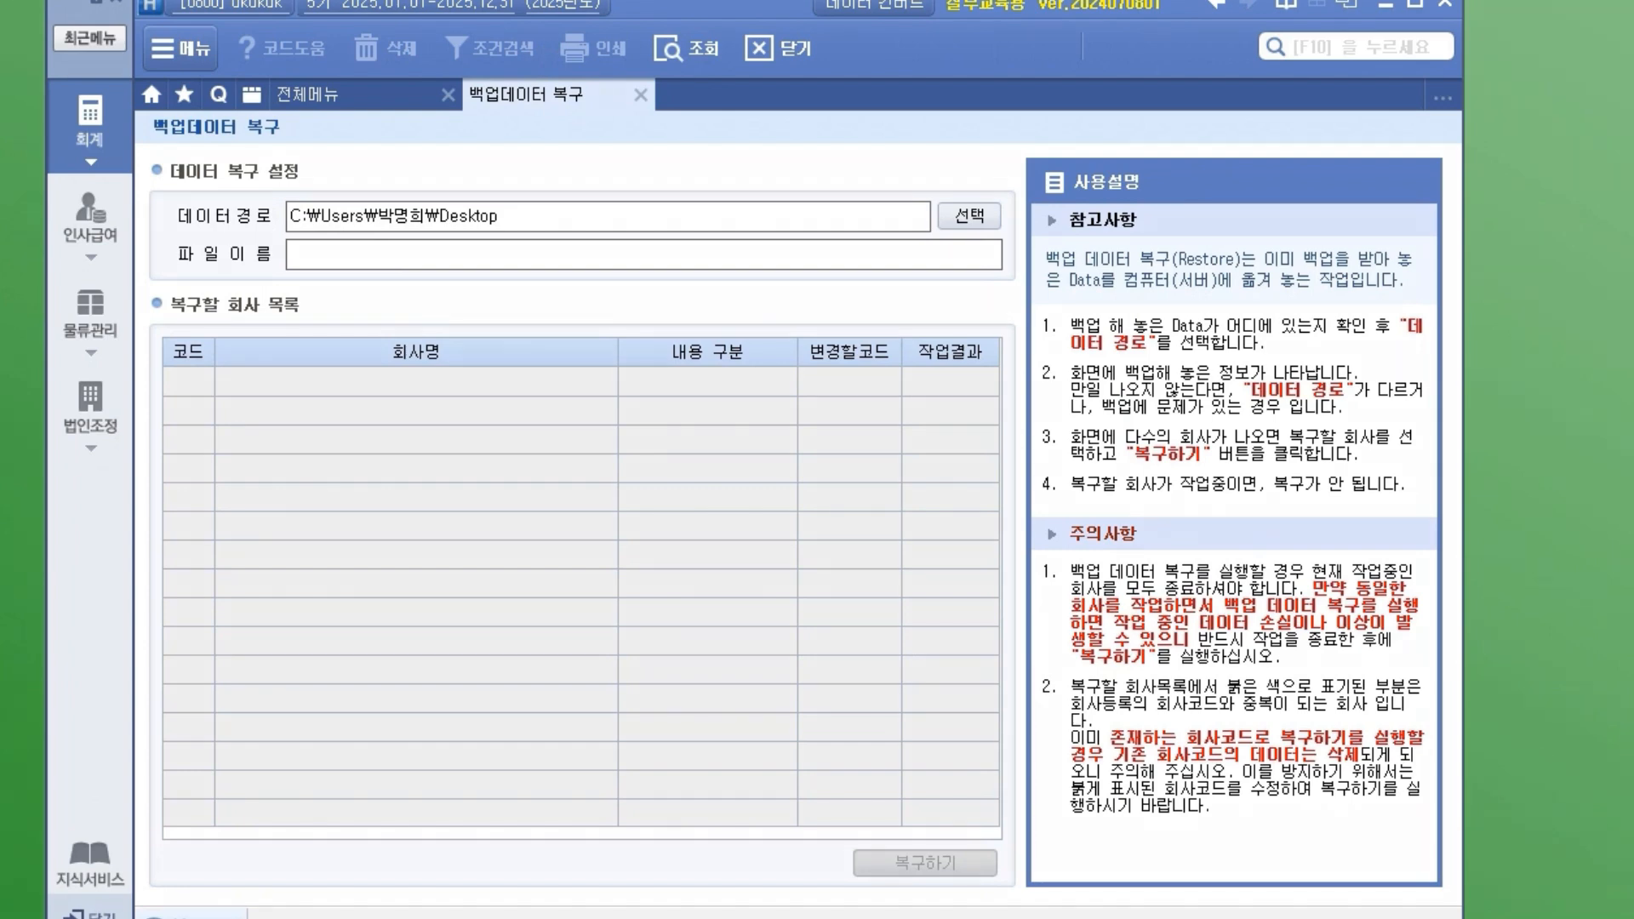
{"action": "left_click_drag", "start_coordinate": [166, 229], "coordinate": [298, 222]}
{"action": "left_click_drag", "start_coordinate": [1001, 223], "coordinate": [979, 245]}
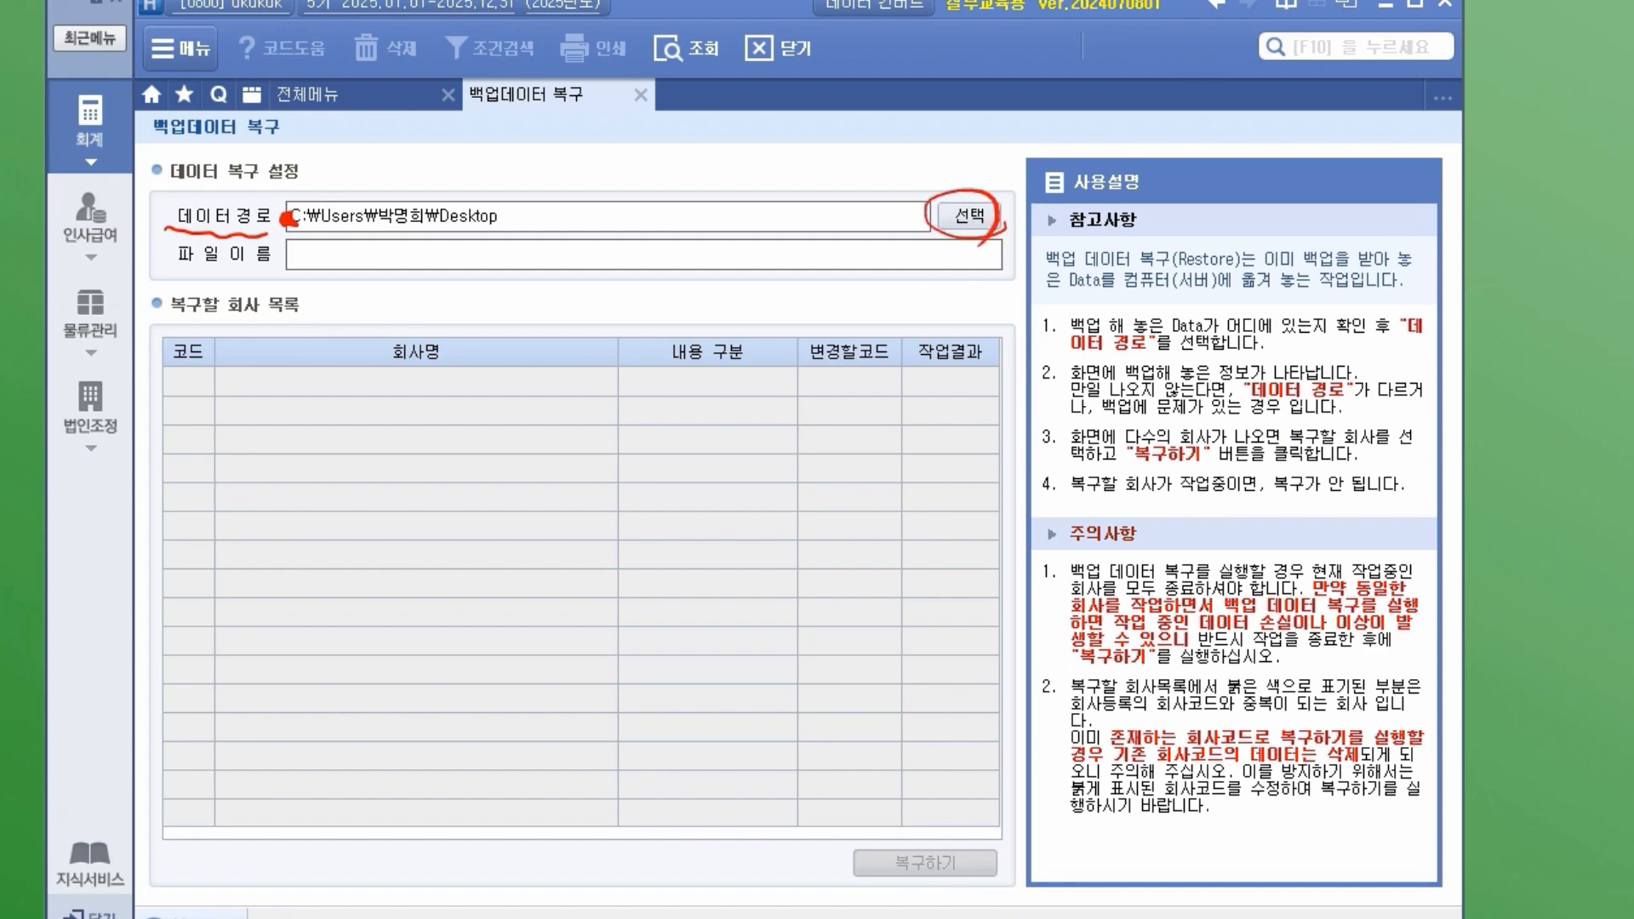
{"action": "key", "text": "Escape"}
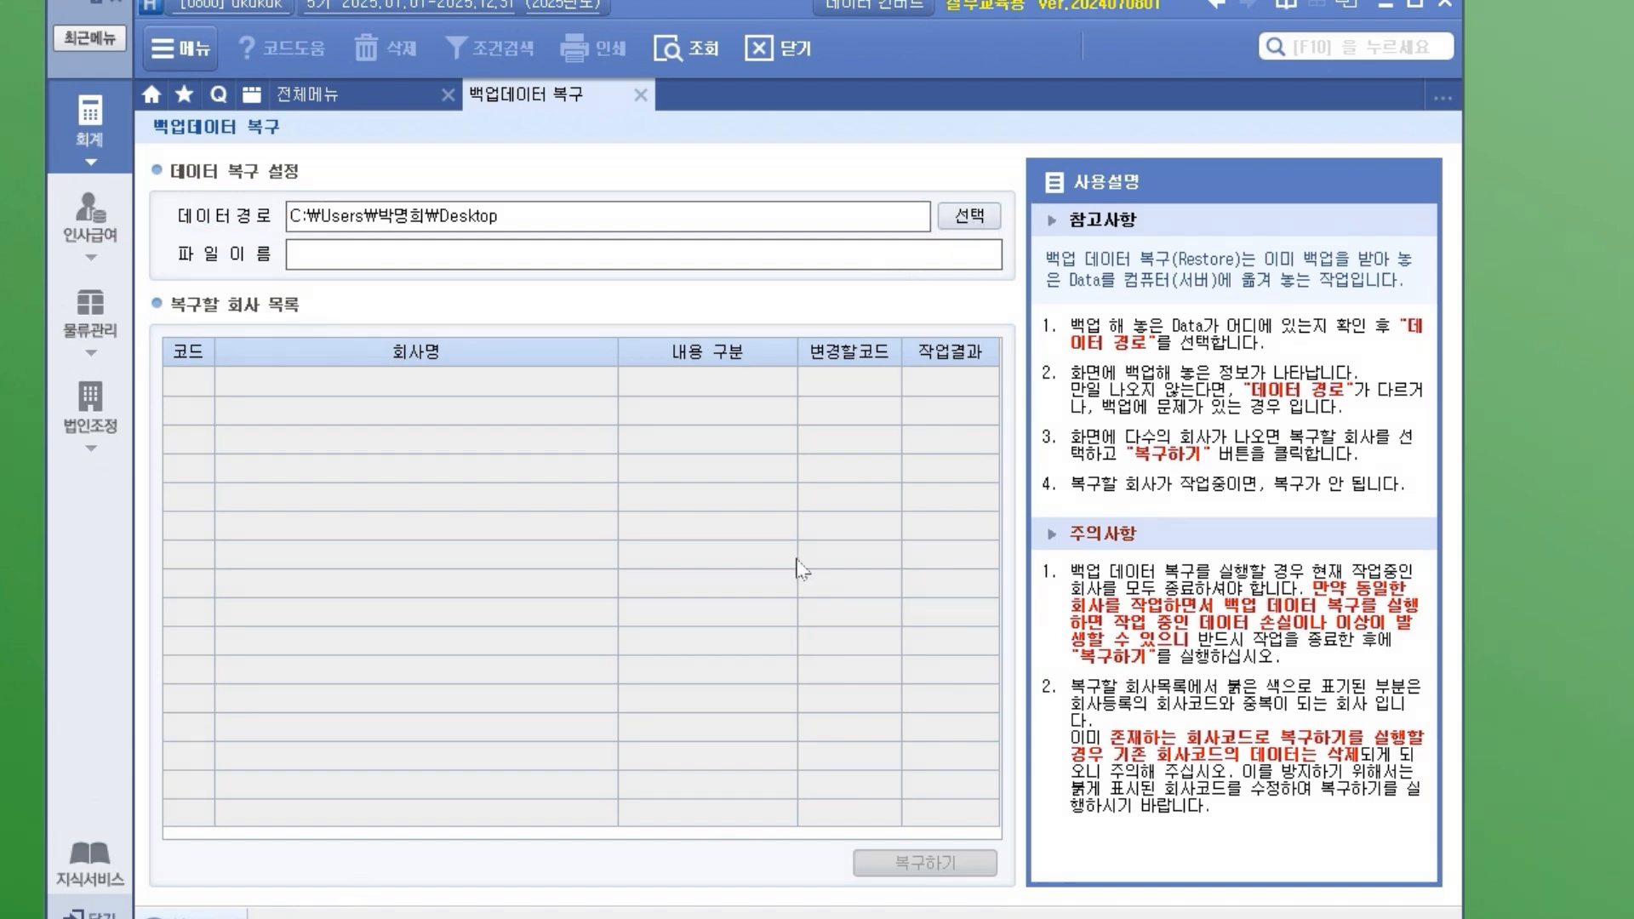
Set the restore data path to the desktop folder 2025년 운용사 3급 모의고사 실기 백데이터.
{"action": "left_click", "coordinate": [969, 216]}
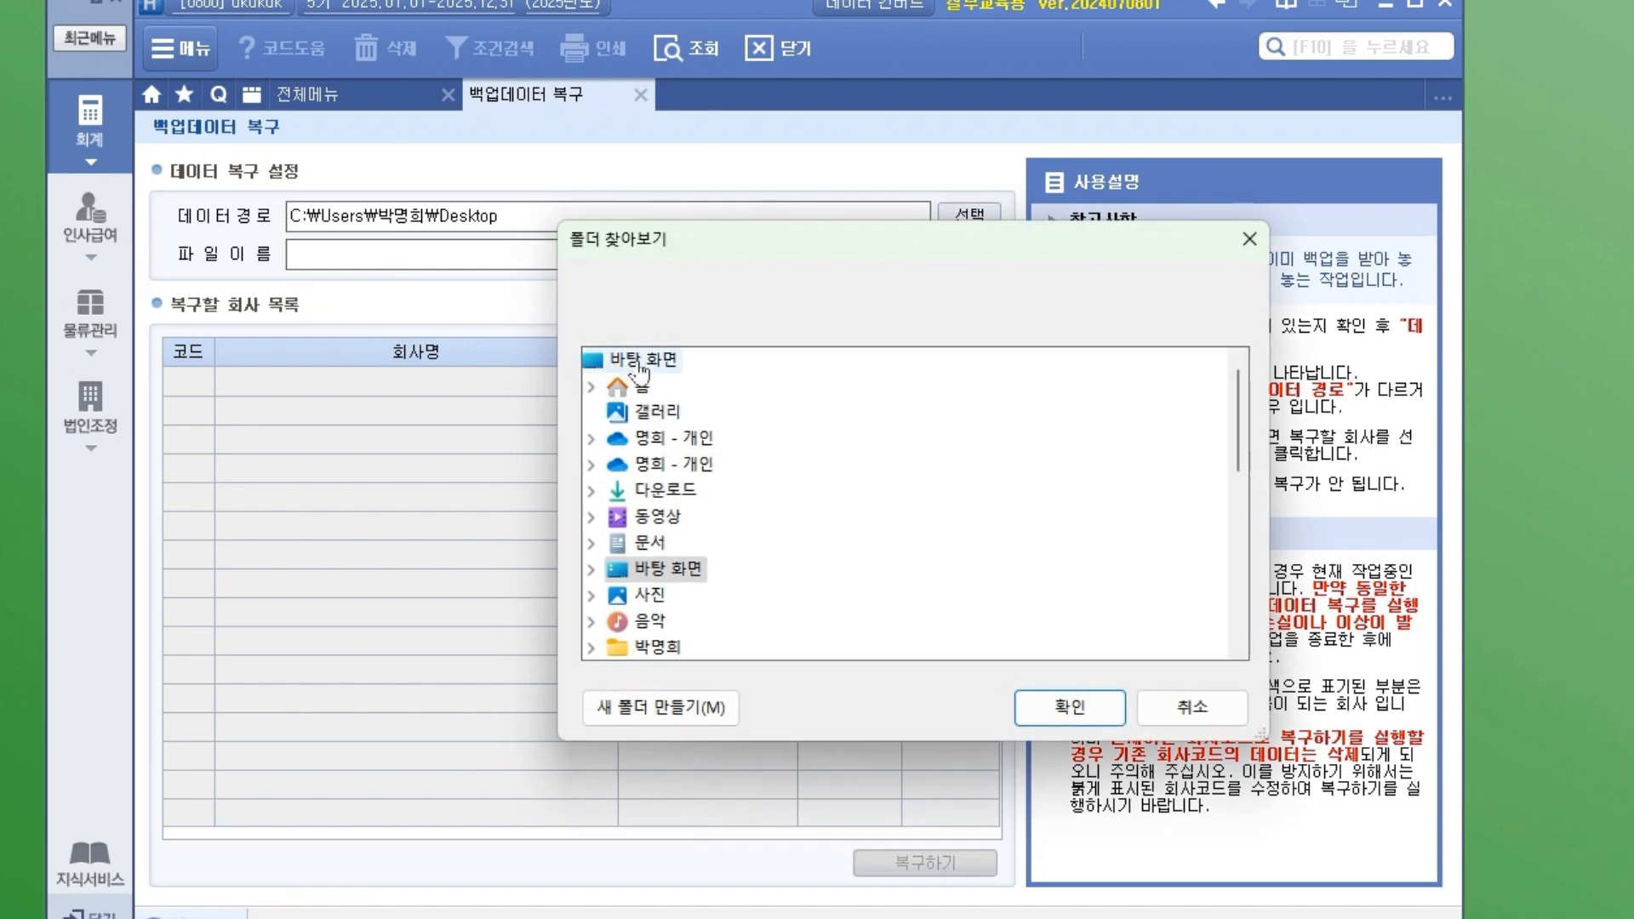
{"action": "scroll", "coordinate": [715, 523], "scroll_direction": "down", "scroll_amount": 2}
{"action": "scroll", "coordinate": [715, 523], "scroll_direction": "down", "scroll_amount": 3}
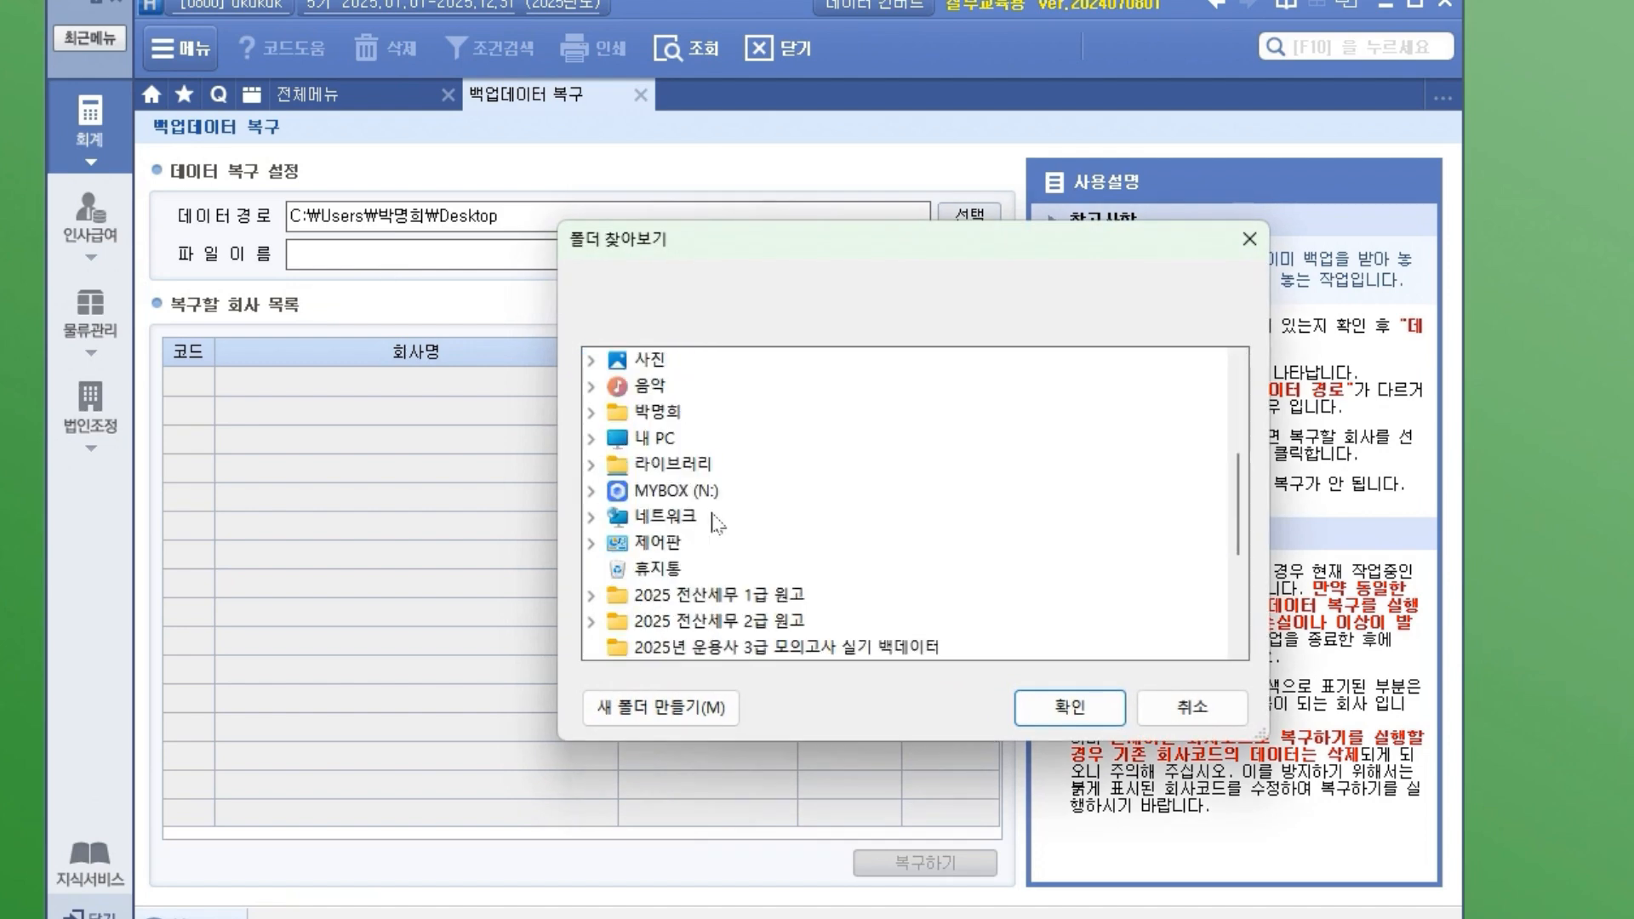
{"action": "left_click", "coordinate": [755, 503]}
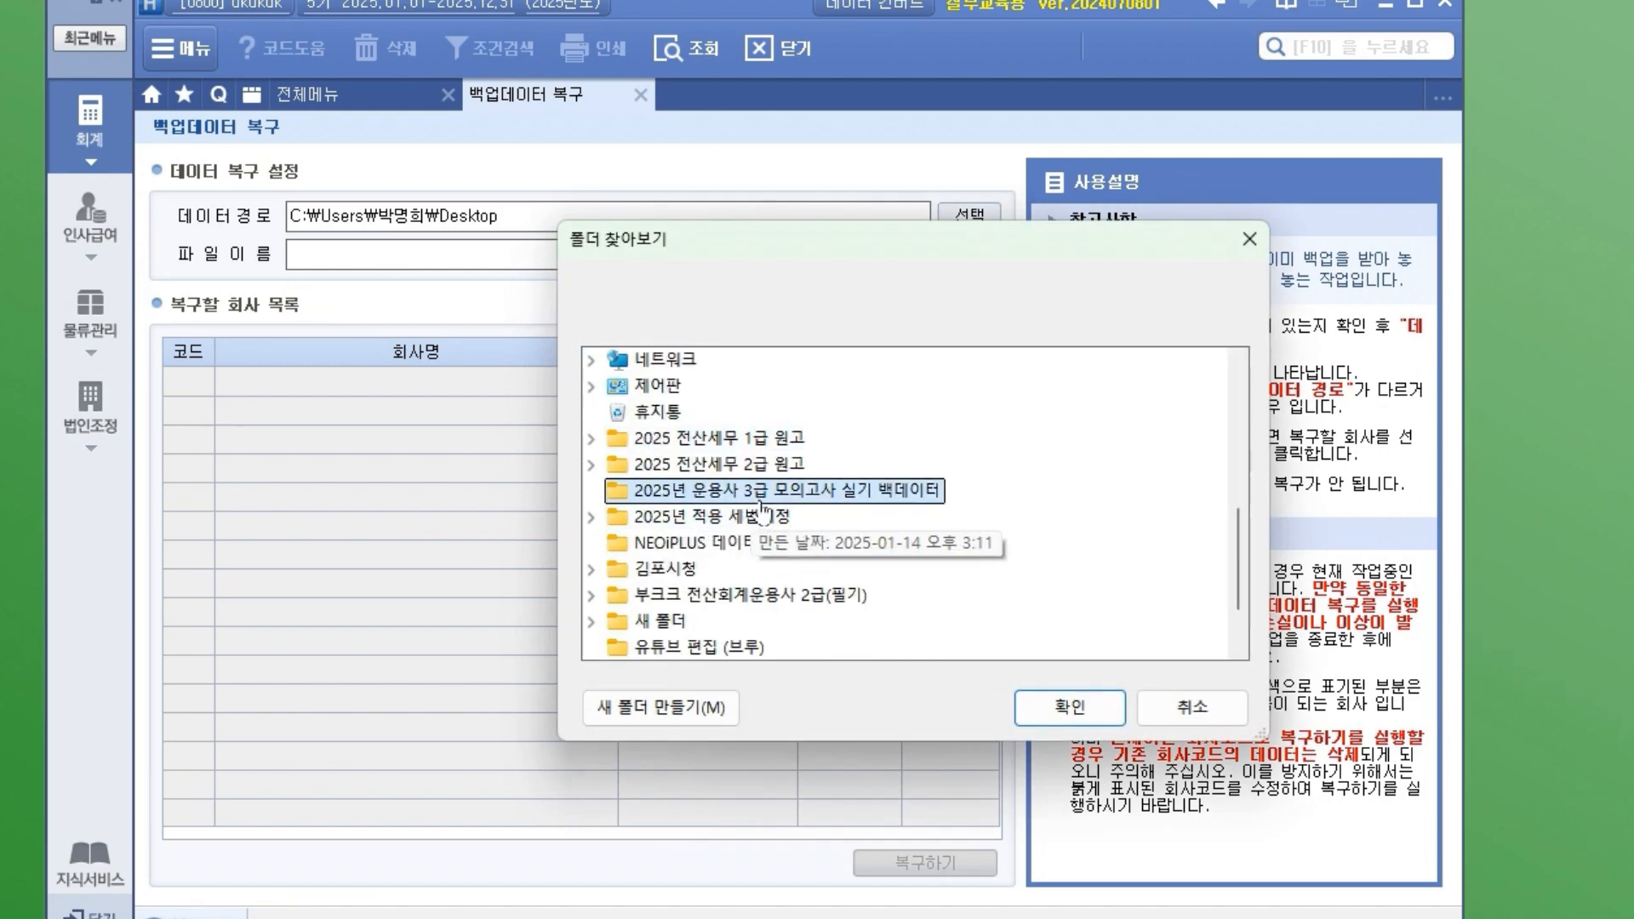
{"action": "left_click", "coordinate": [1069, 707]}
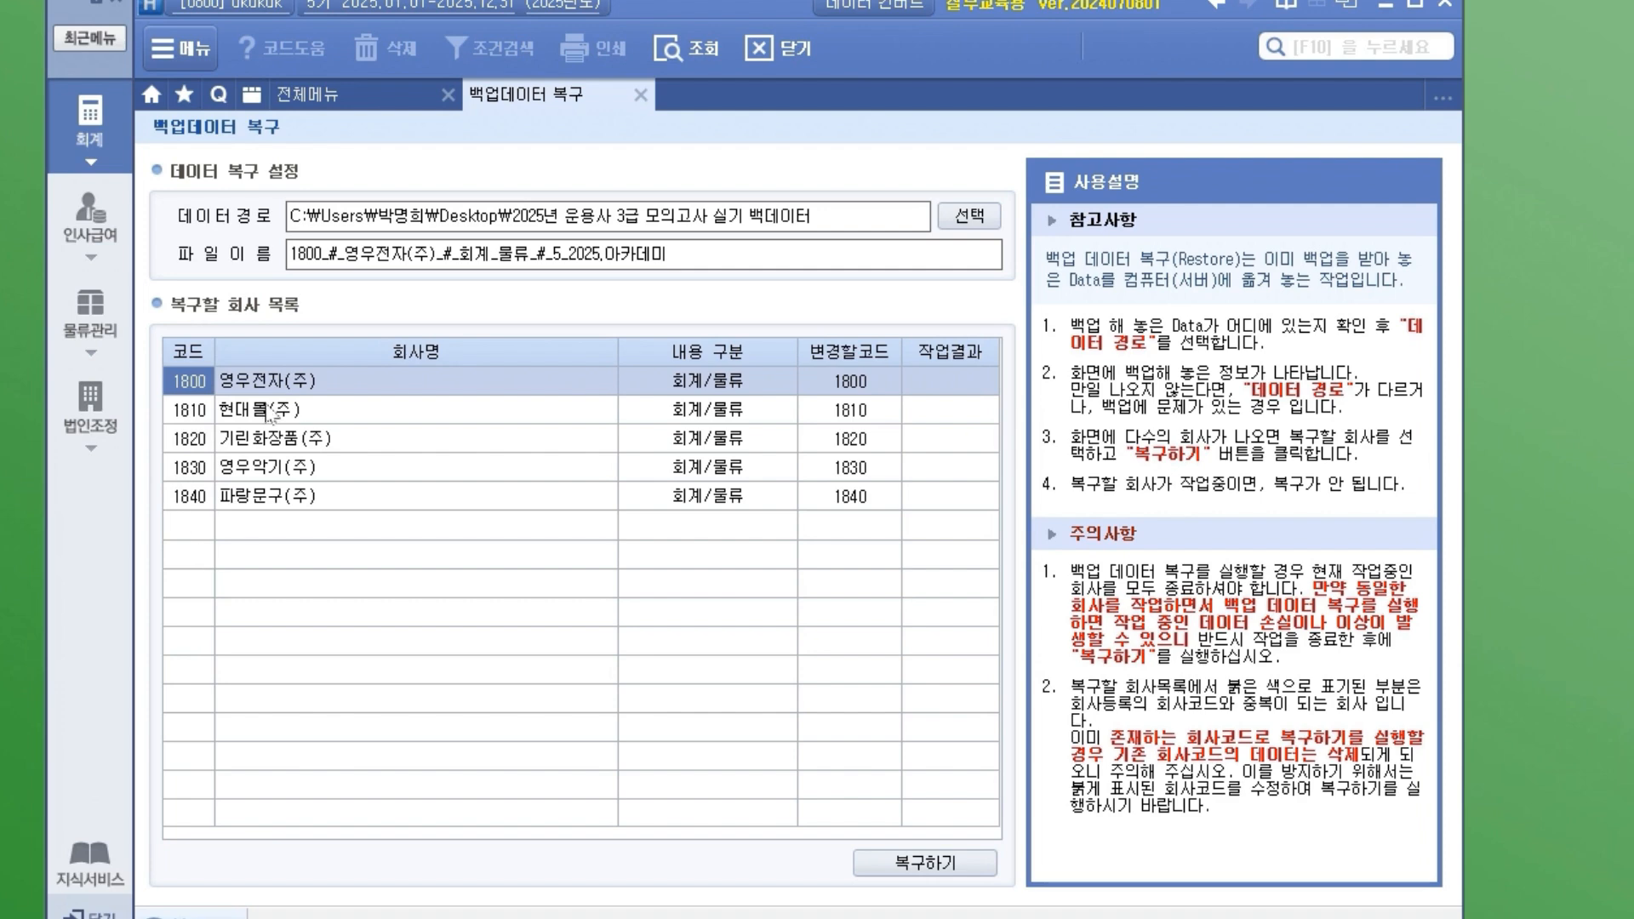
Restore the backup data of companies 1800 영우전자(주) and 1810 현대몰(주), one after the other.
{"action": "left_click", "coordinate": [307, 387]}
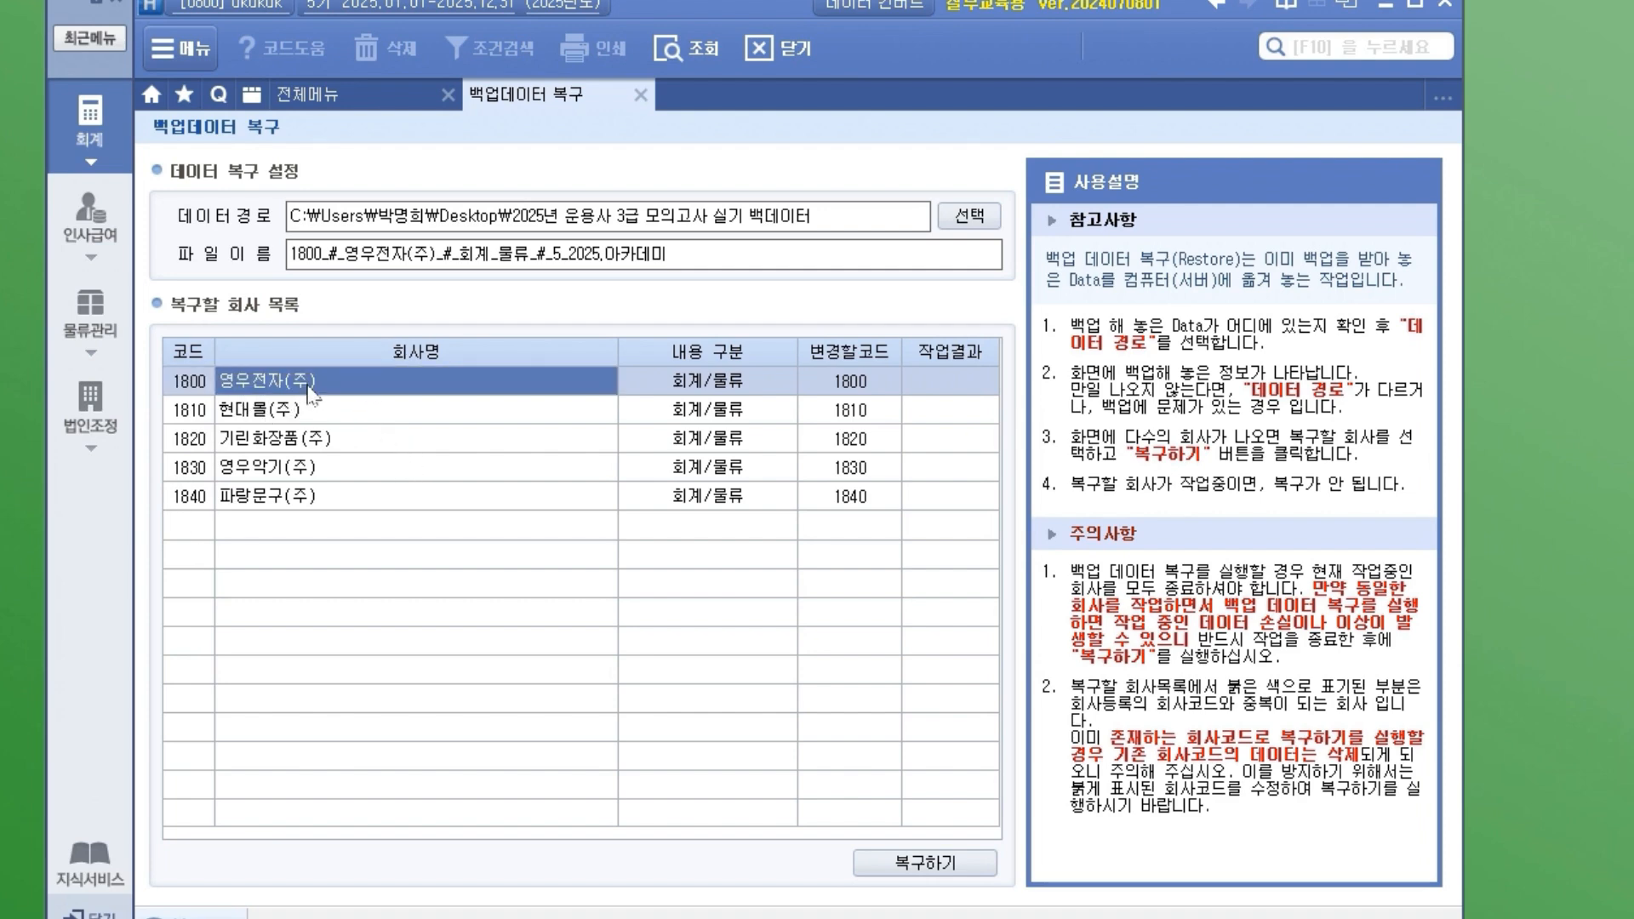
{"action": "left_click", "coordinate": [968, 868]}
{"action": "left_click", "coordinate": [749, 673]}
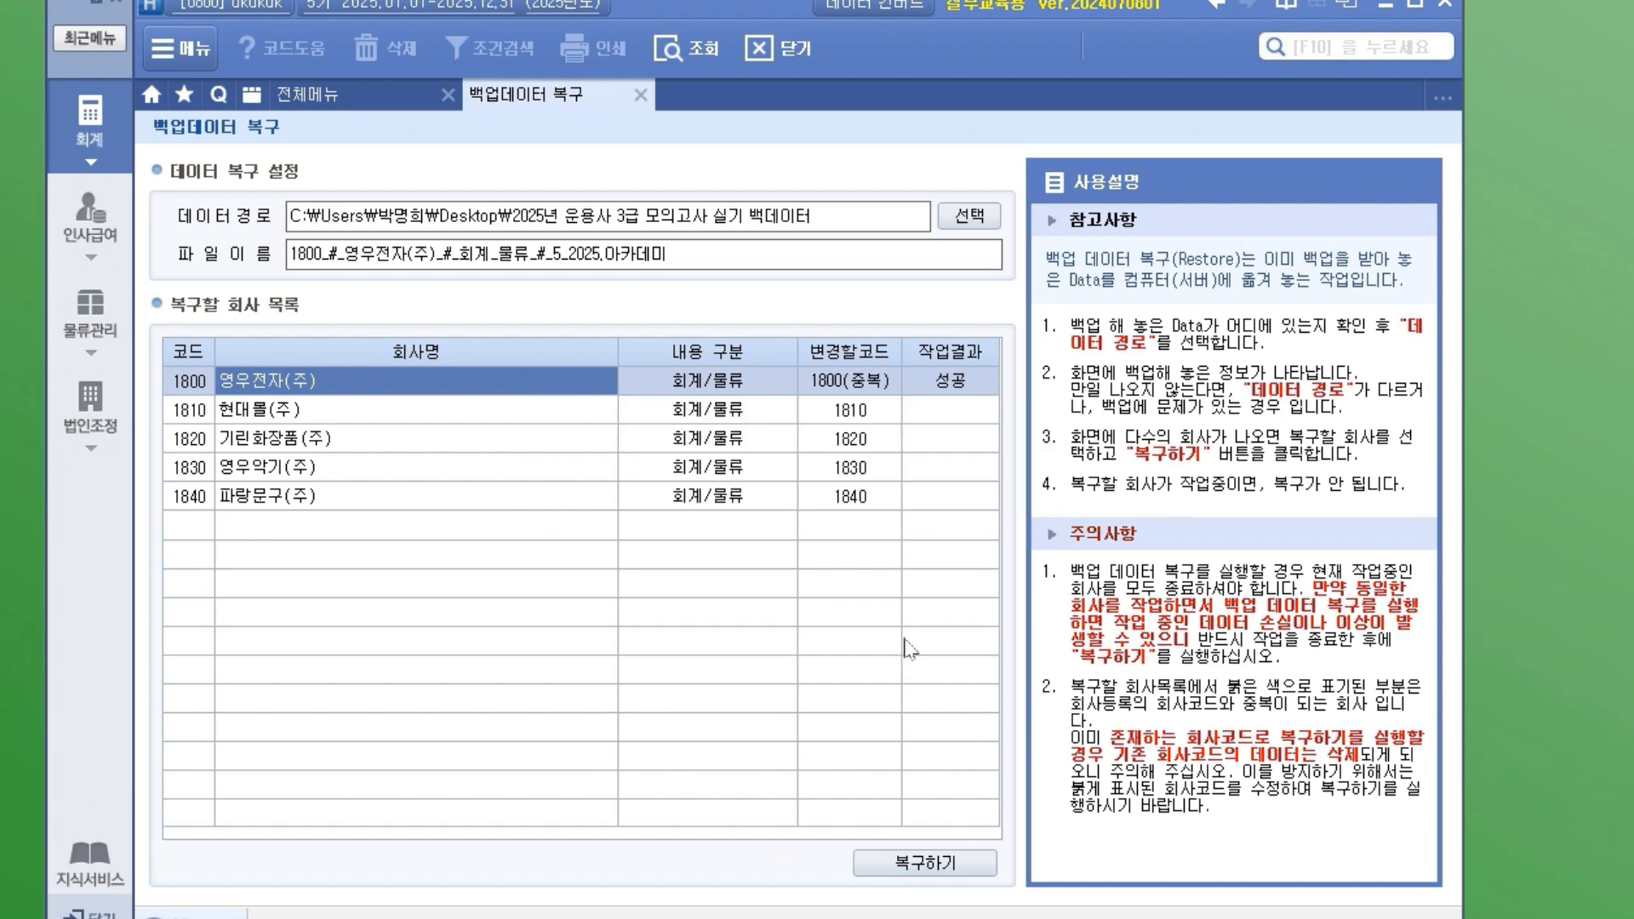
{"action": "left_click", "coordinate": [851, 411]}
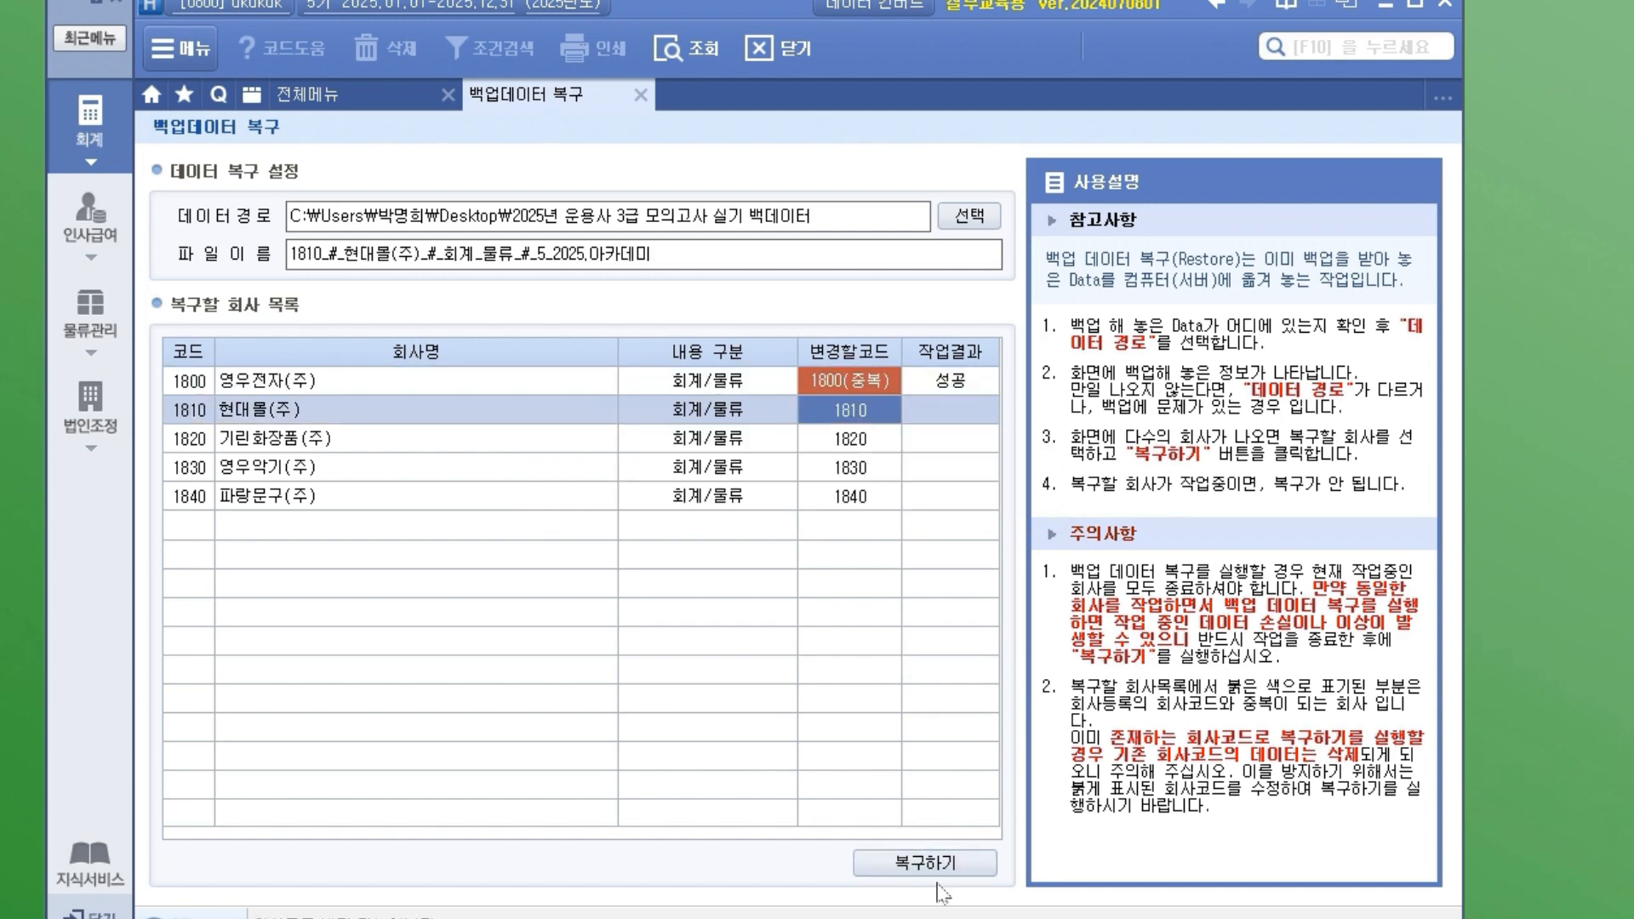
{"action": "left_click", "coordinate": [925, 864]}
{"action": "left_click", "coordinate": [751, 667]}
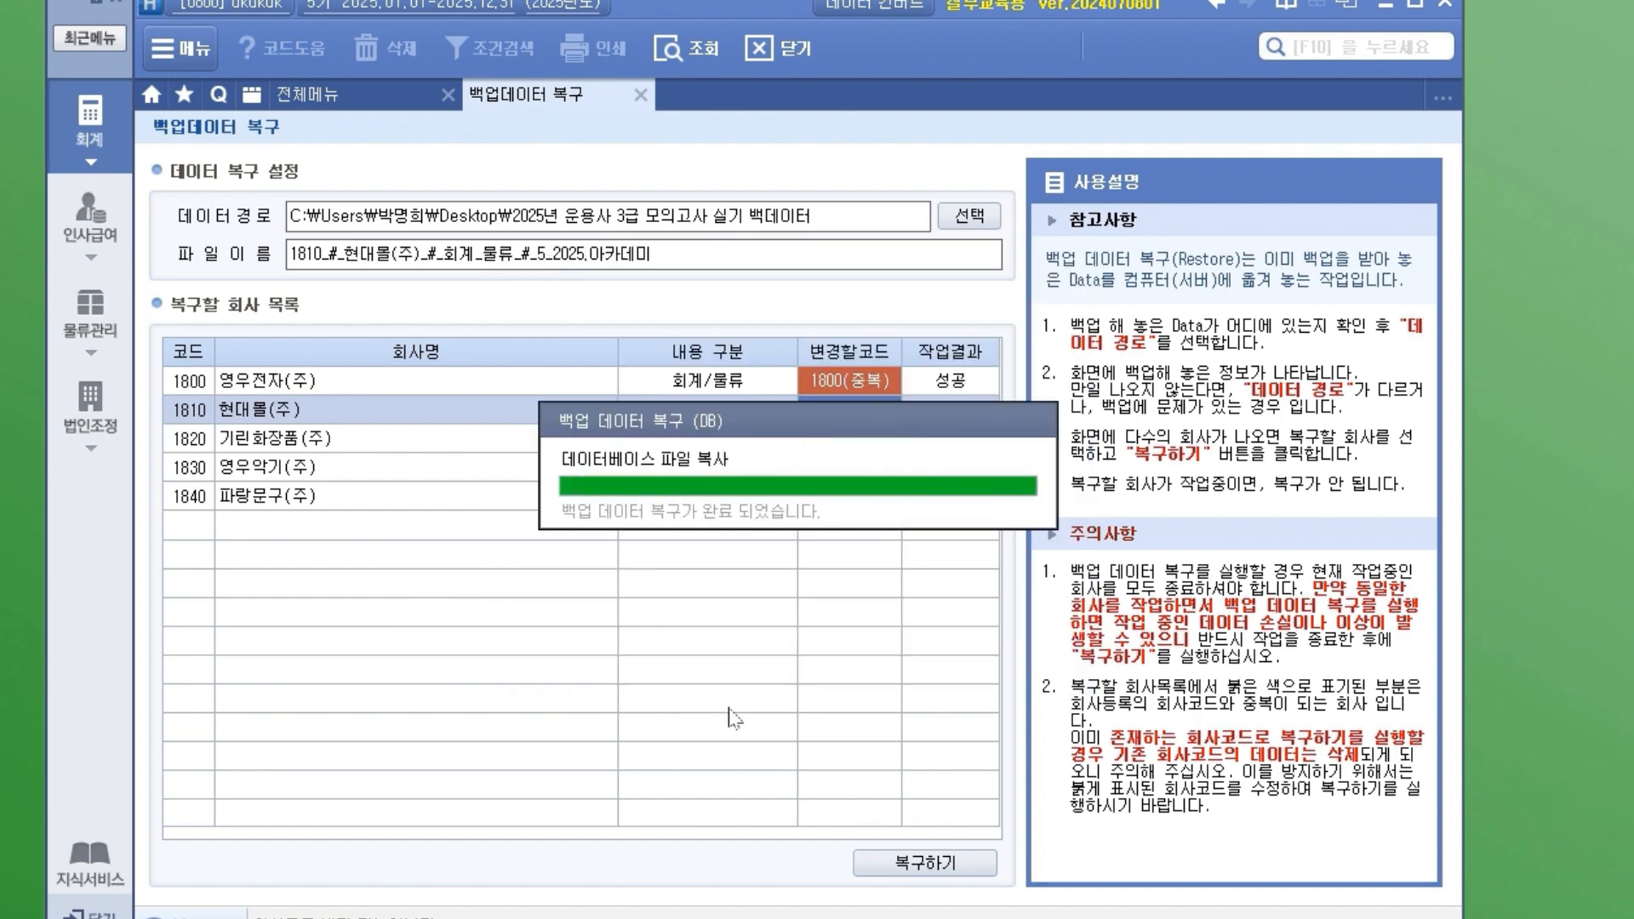
Restore the backup data of companies 1820 기린화장품(주) and 1830 영우악기(주), one after the other.
{"action": "left_click", "coordinate": [764, 438]}
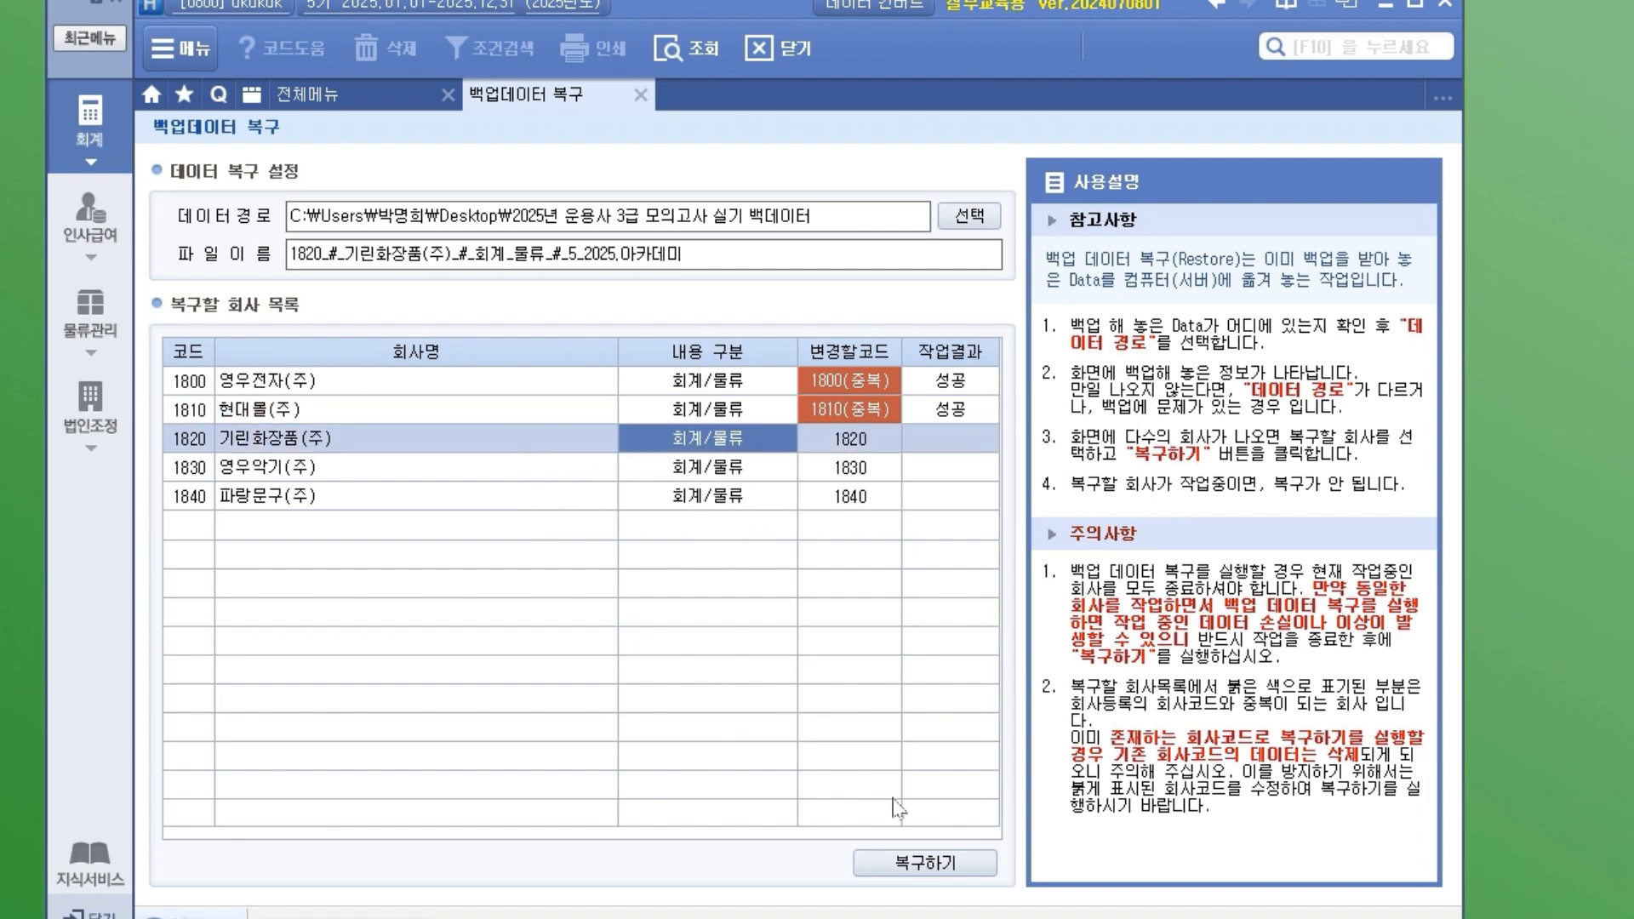
{"action": "left_click", "coordinate": [929, 863]}
{"action": "left_click", "coordinate": [752, 665]}
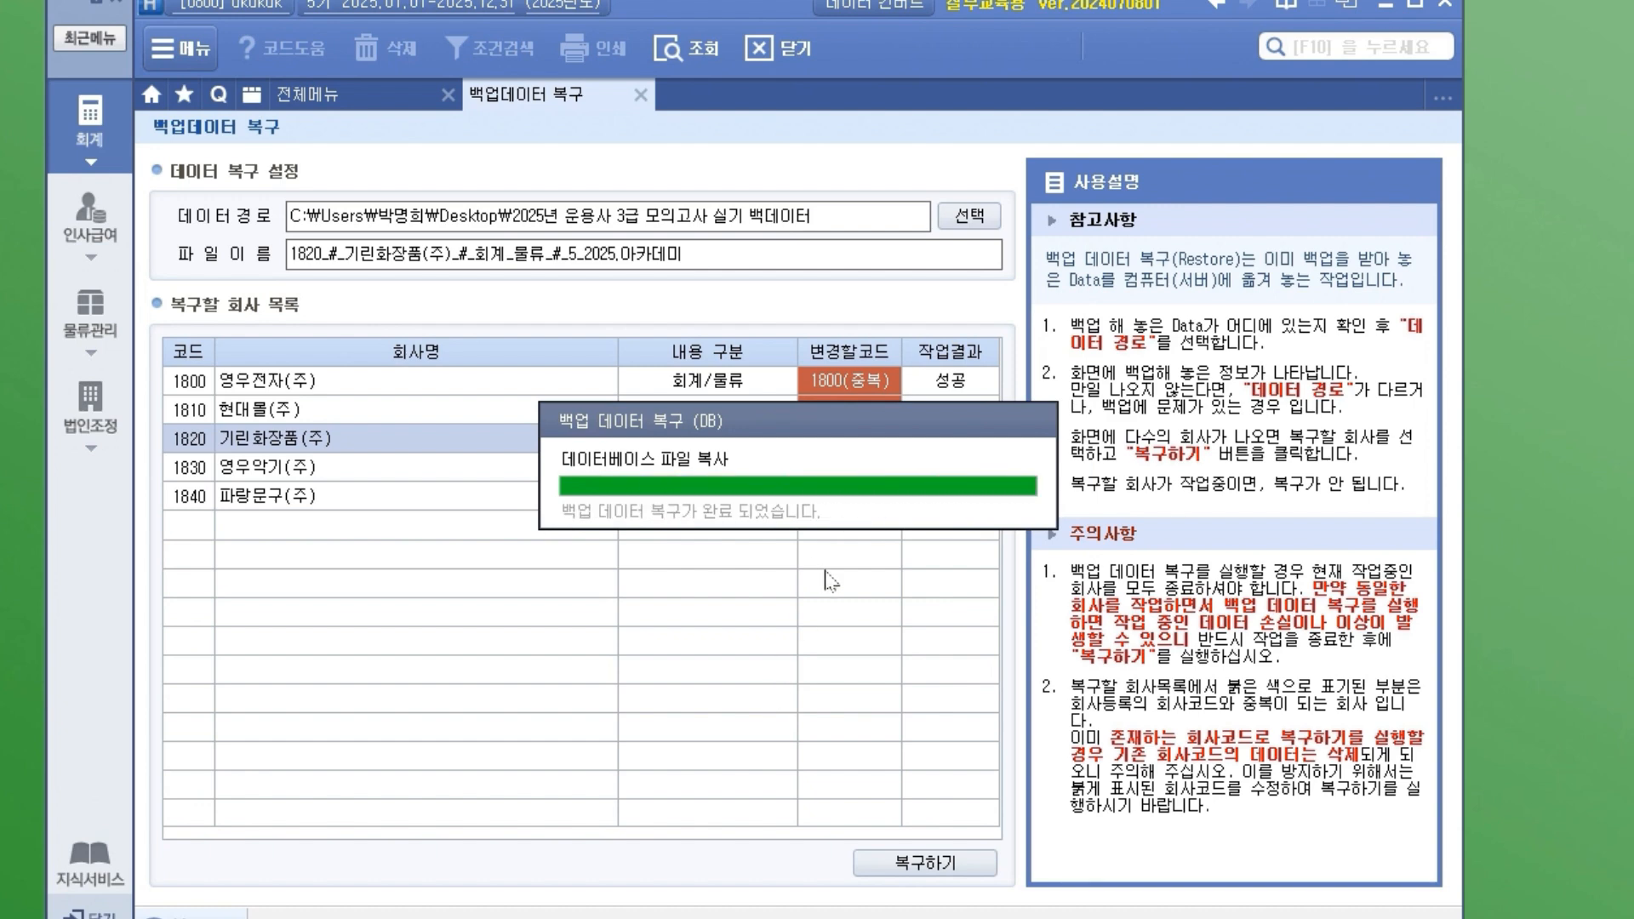
{"action": "left_click", "coordinate": [777, 479]}
{"action": "left_click", "coordinate": [936, 864]}
{"action": "left_click", "coordinate": [739, 673]}
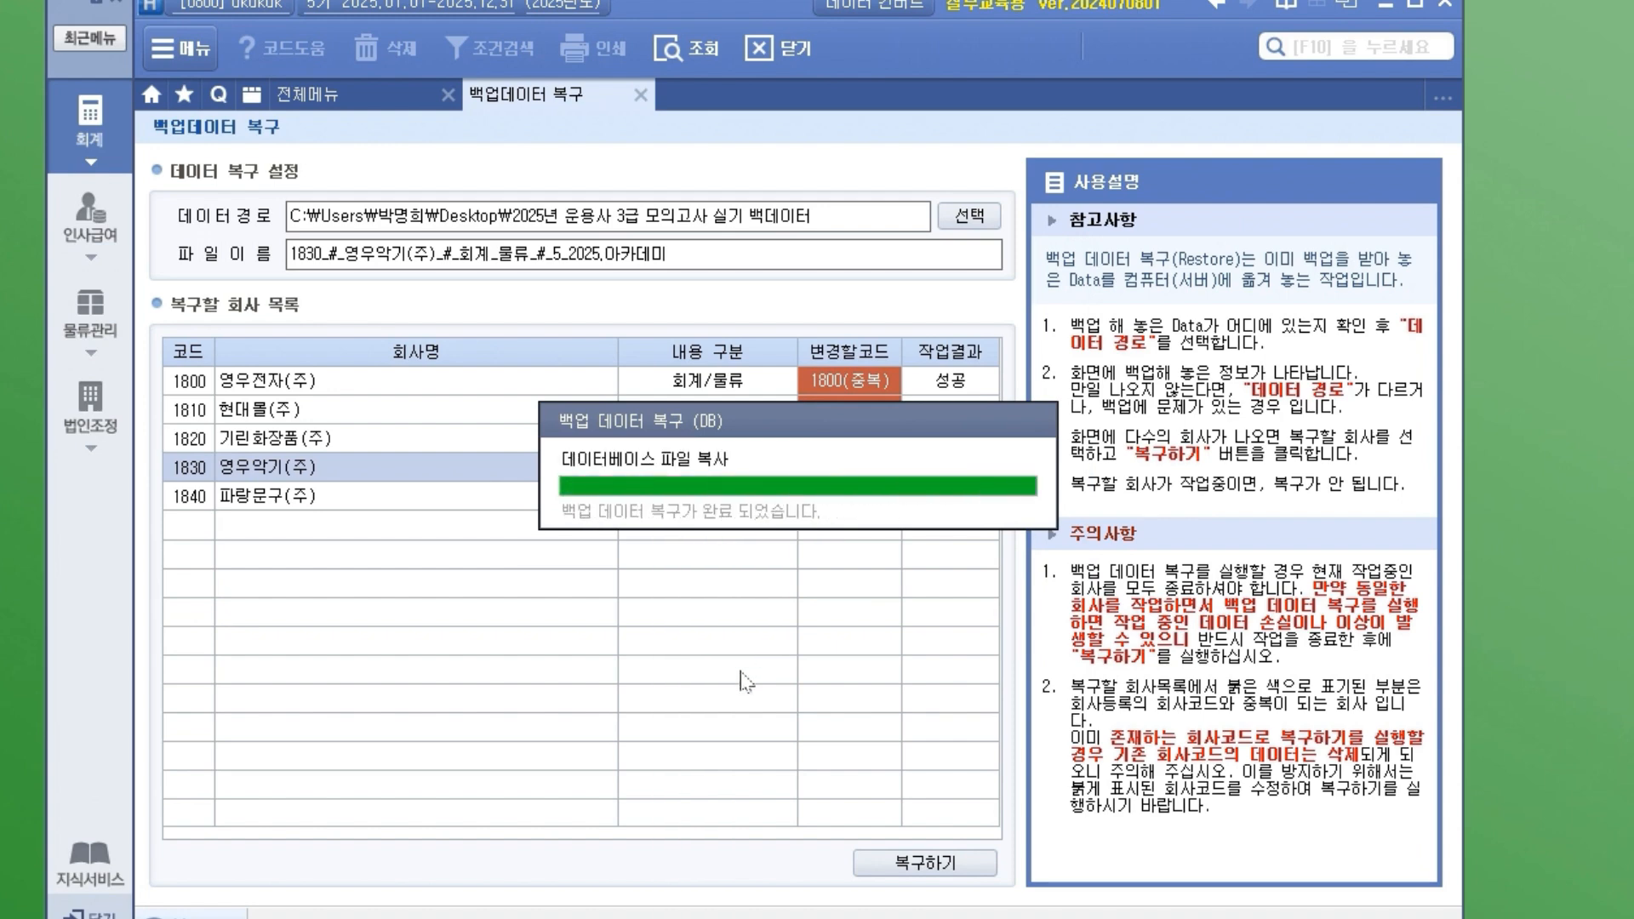
Restore the backup data of company 1840 파랑문구(주).
{"action": "left_click", "coordinate": [790, 502]}
{"action": "left_click", "coordinate": [925, 862]}
{"action": "left_click", "coordinate": [743, 677]}
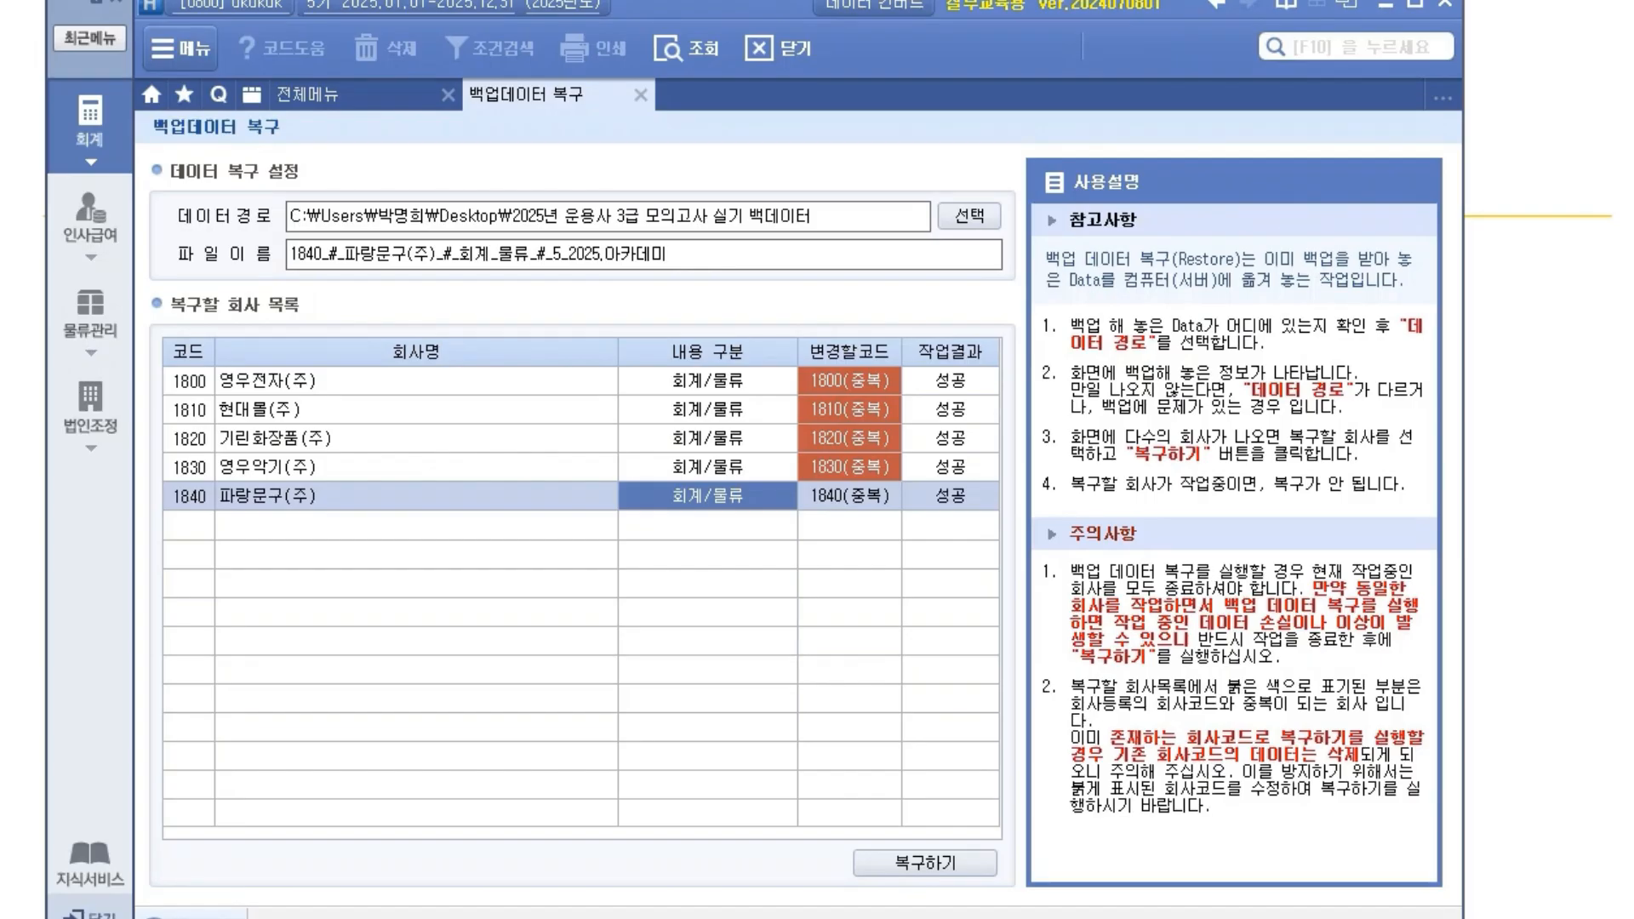
Switch the login to company 1800 영우전자(주) and close the previously open menus.
{"action": "left_click", "coordinate": [534, 389]}
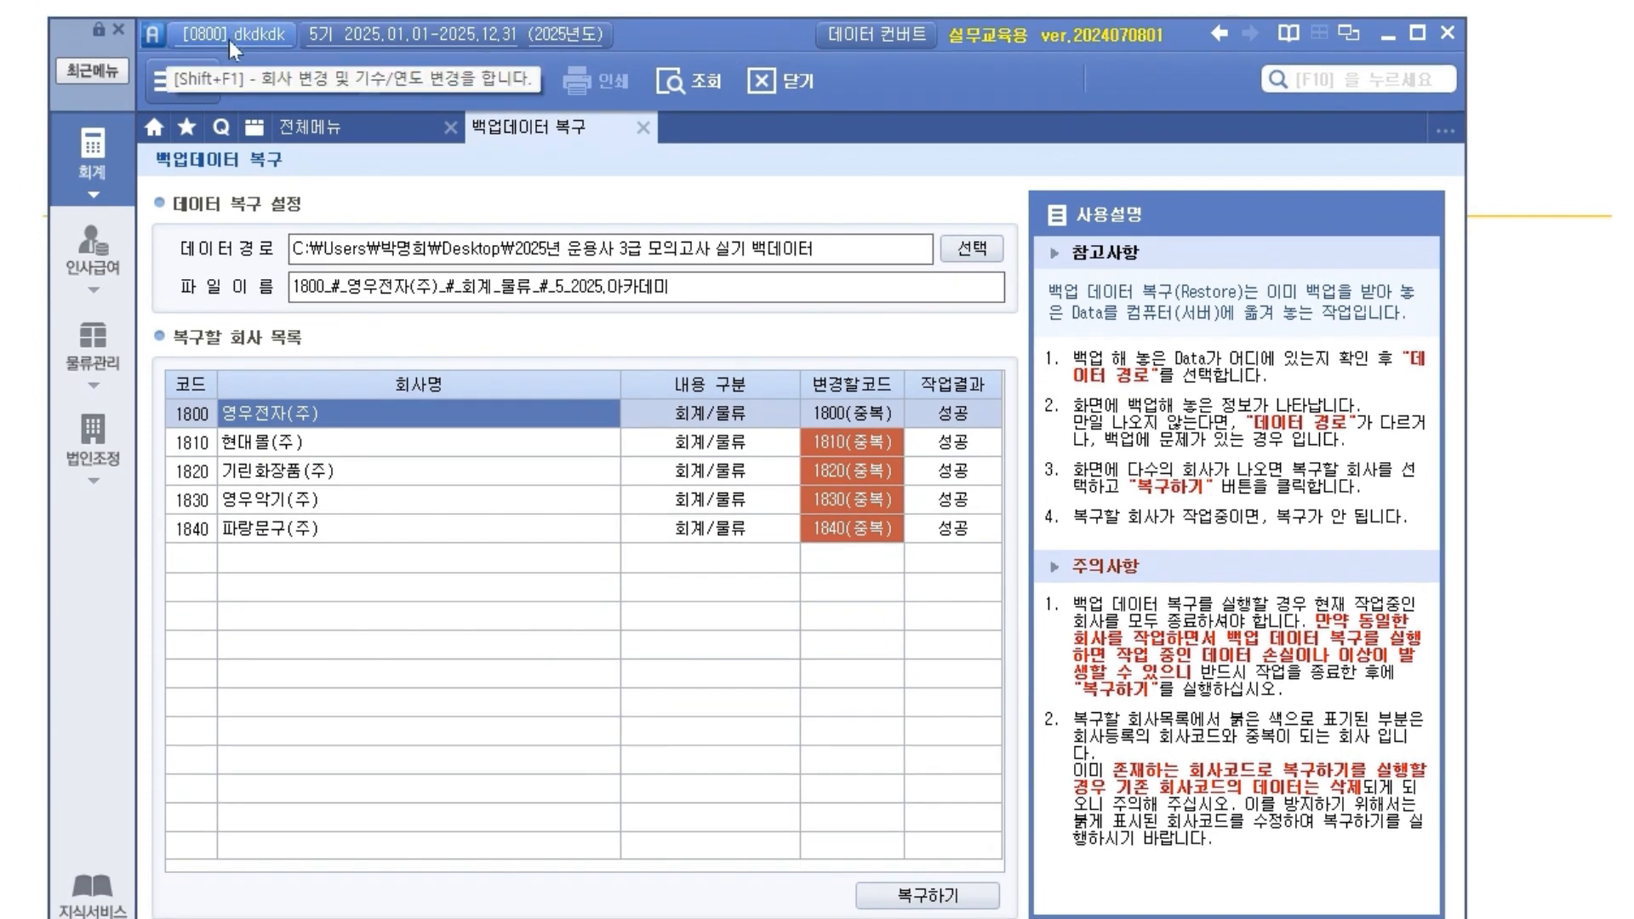
{"action": "left_click", "coordinate": [237, 34]}
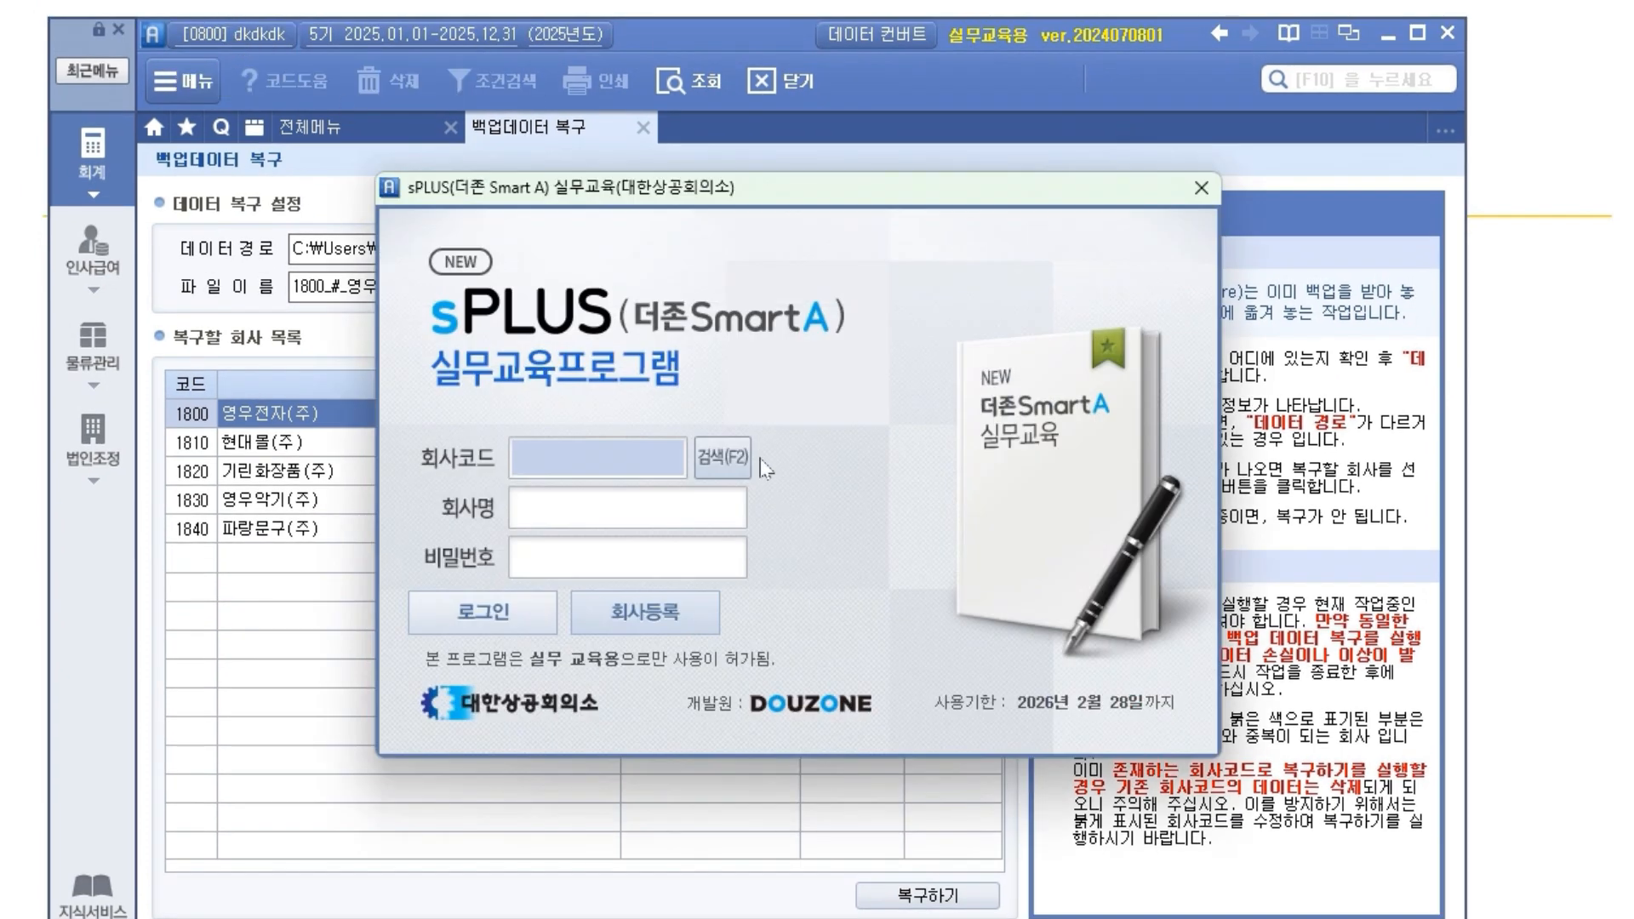
{"action": "left_click", "coordinate": [726, 458]}
{"action": "left_click", "coordinate": [549, 371]}
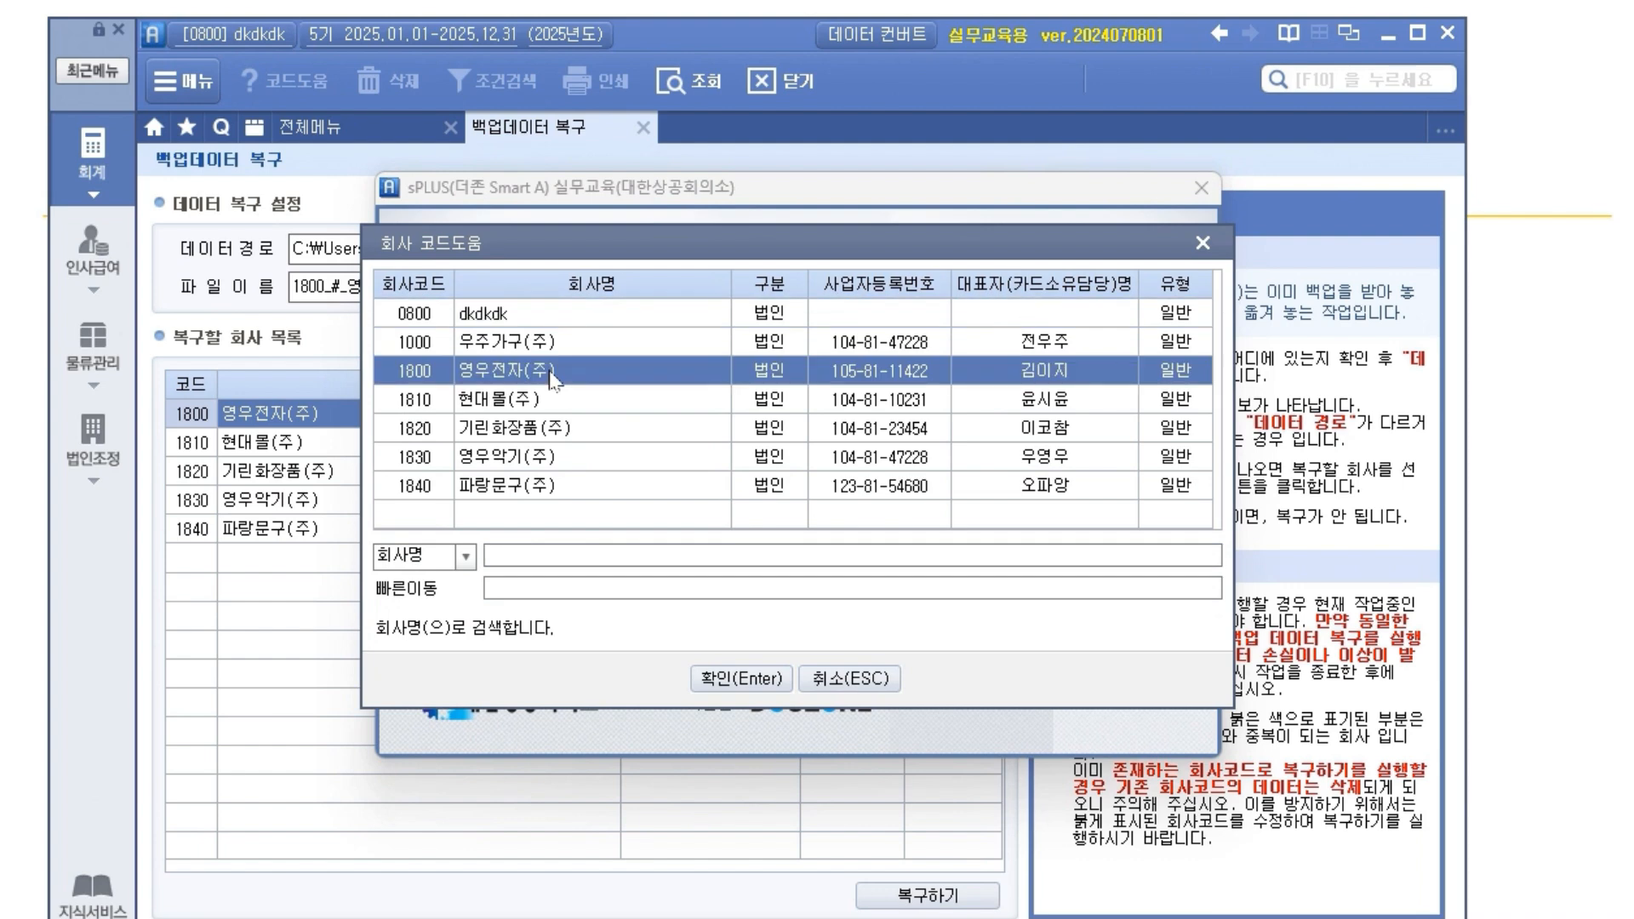
{"action": "left_click", "coordinate": [737, 678]}
{"action": "left_click", "coordinate": [521, 611]}
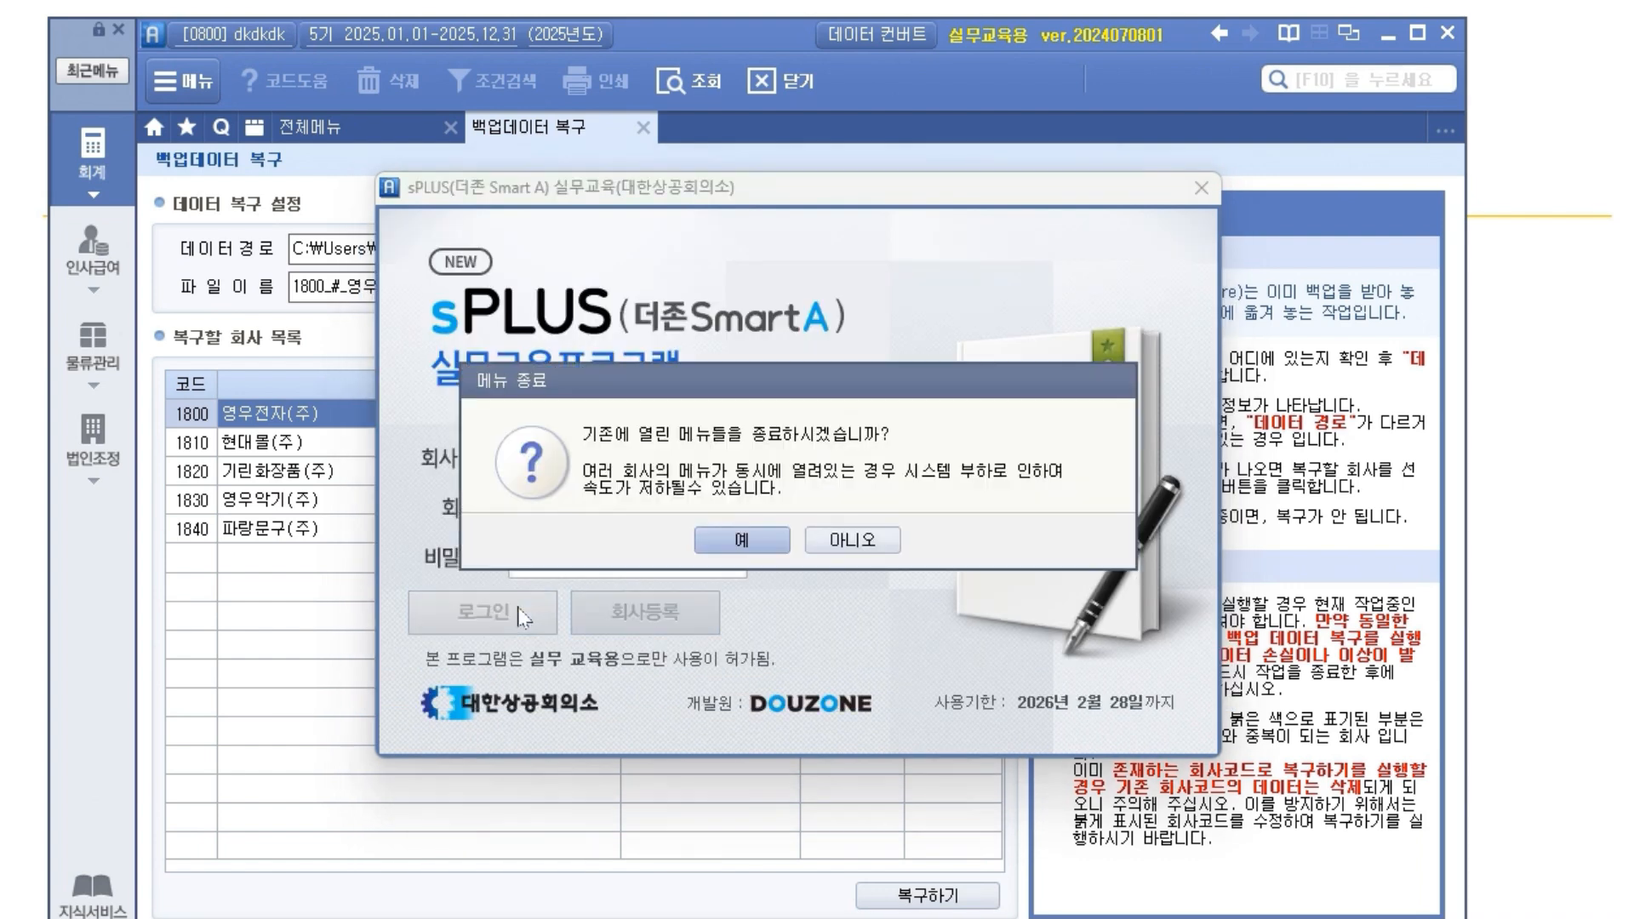
{"action": "left_click", "coordinate": [729, 546]}
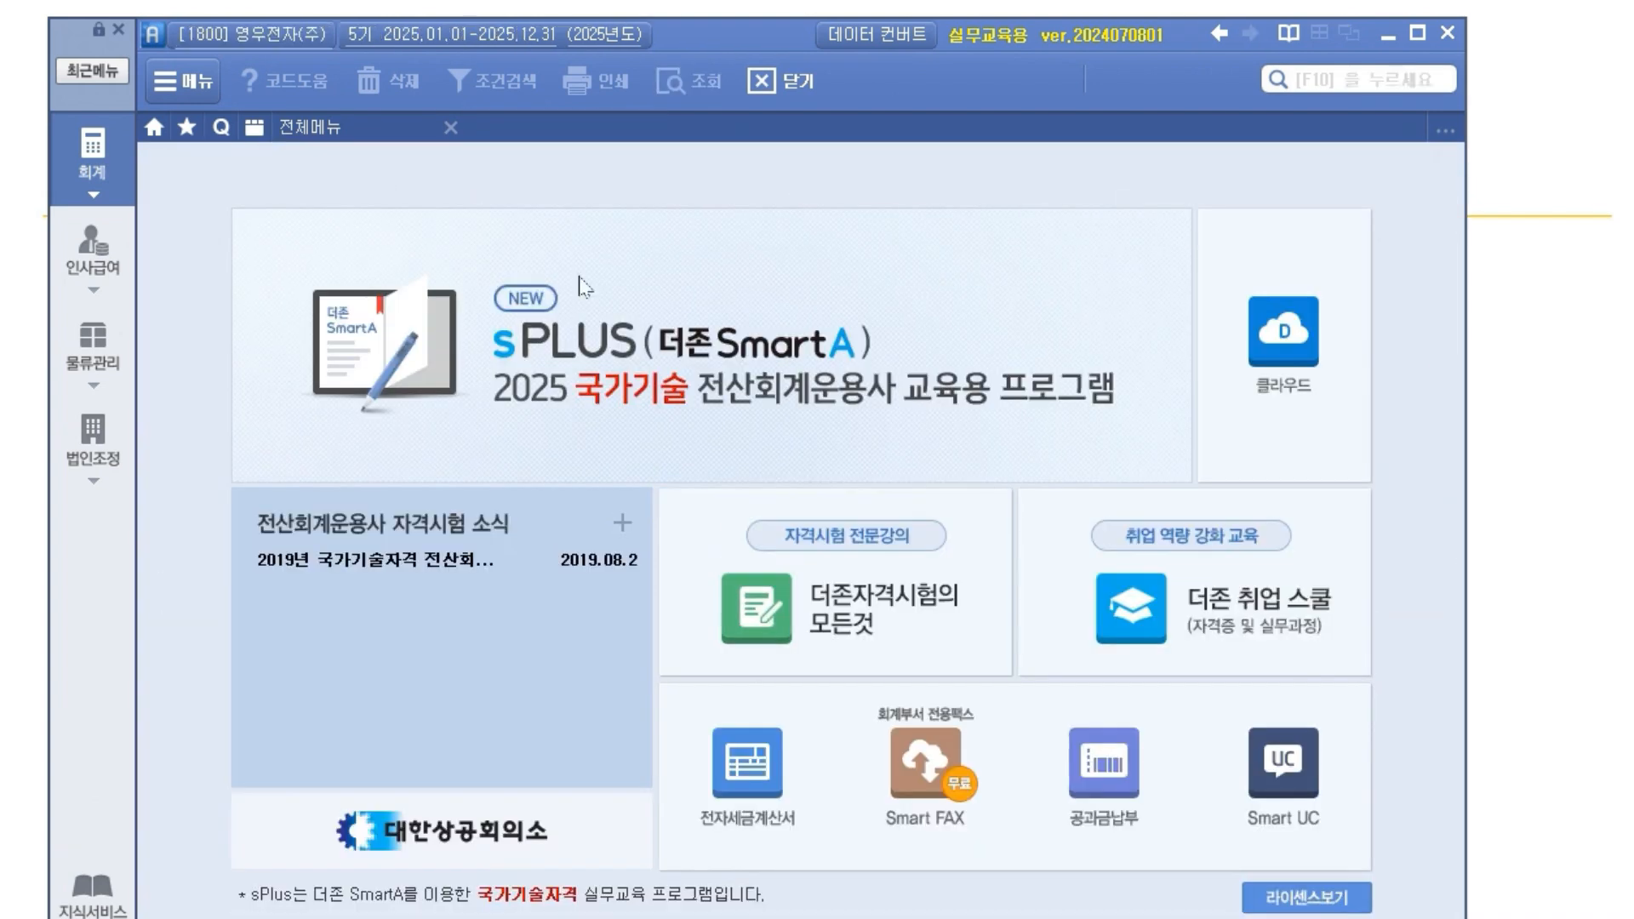
Open the 거래처등록 screen for the new customers requested in question 1 (1) of the exam document.
{"action": "left_click", "coordinate": [106, 164]}
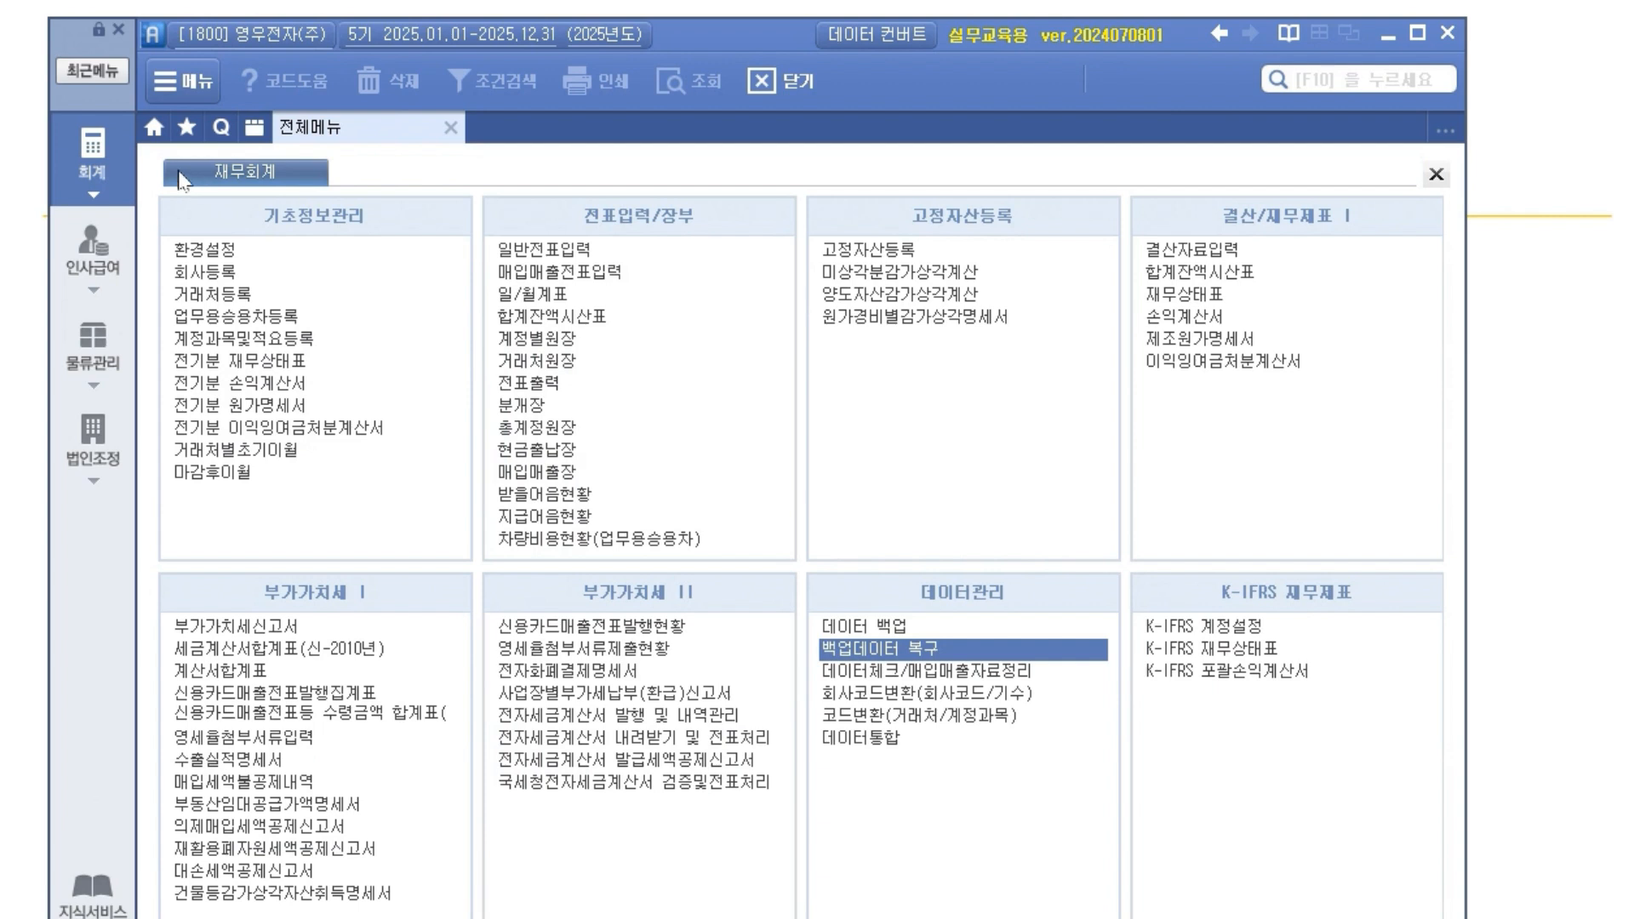
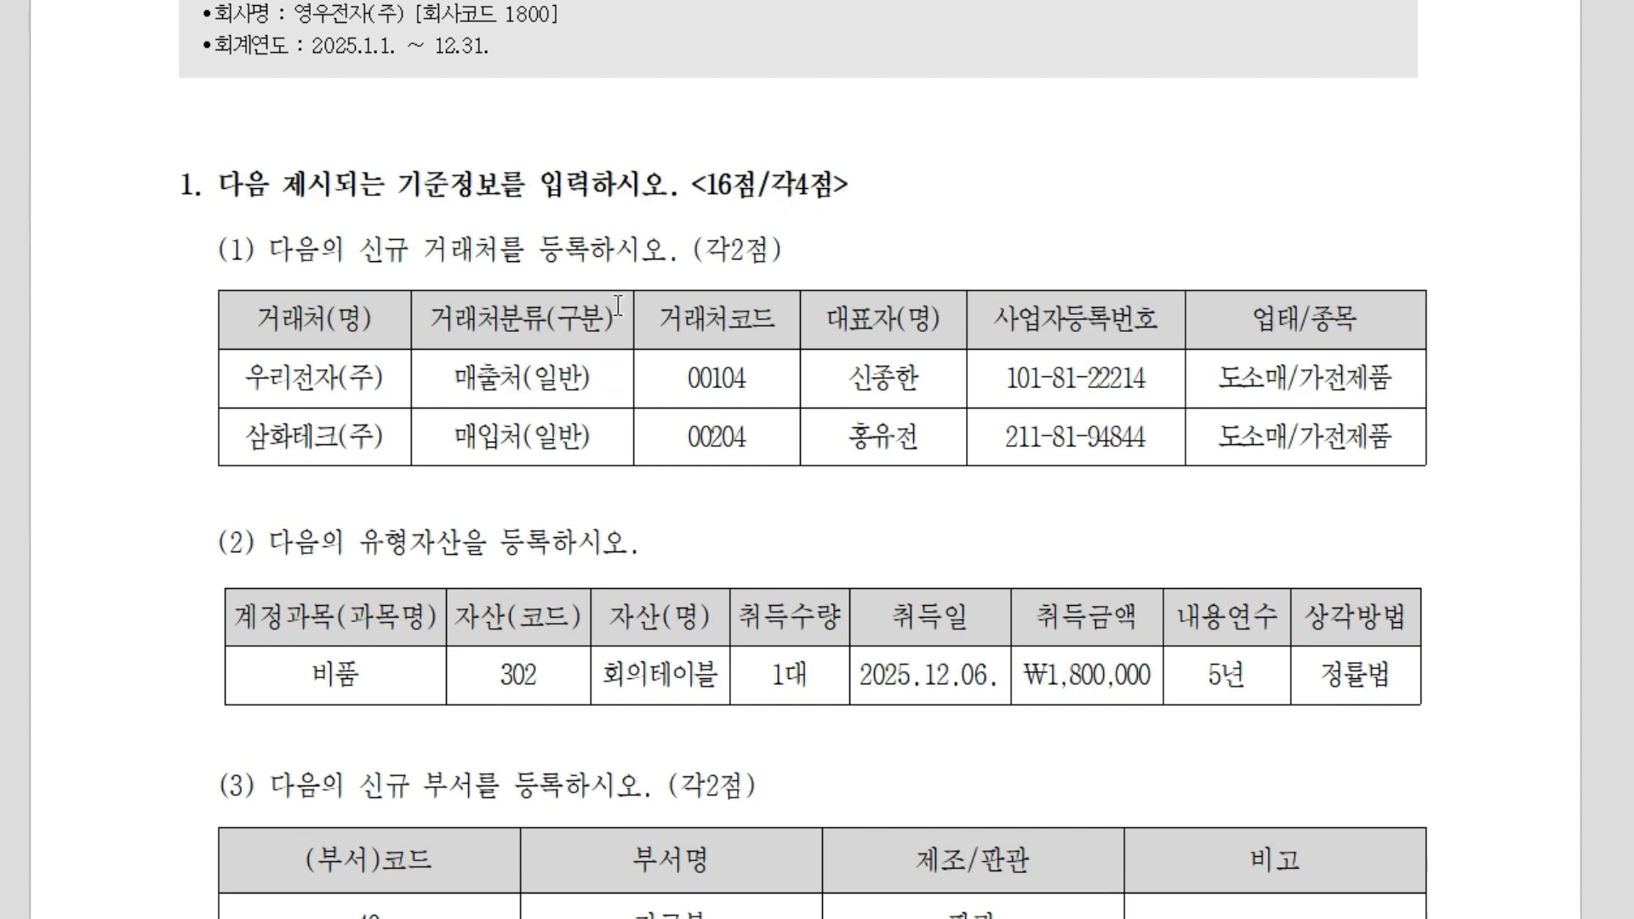
{"action": "scroll", "coordinate": [623, 311], "scroll_direction": "down", "scroll_amount": 1}
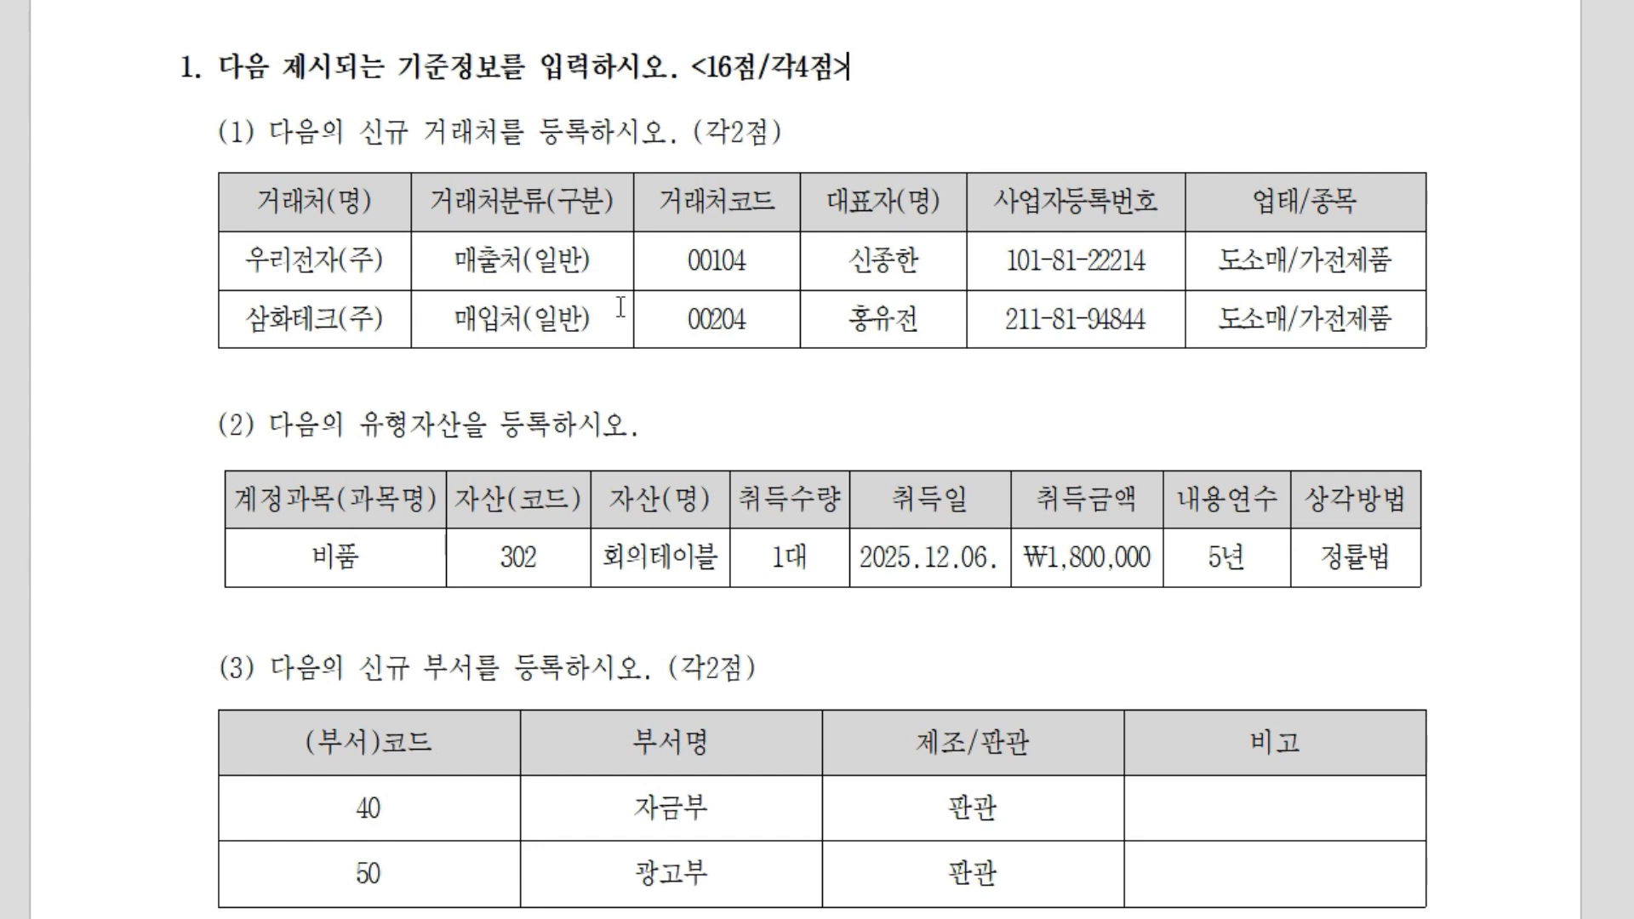
{"action": "scroll", "coordinate": [806, 434], "scroll_direction": "down", "scroll_amount": 1}
{"action": "scroll", "coordinate": [806, 426], "scroll_direction": "up", "scroll_amount": 1}
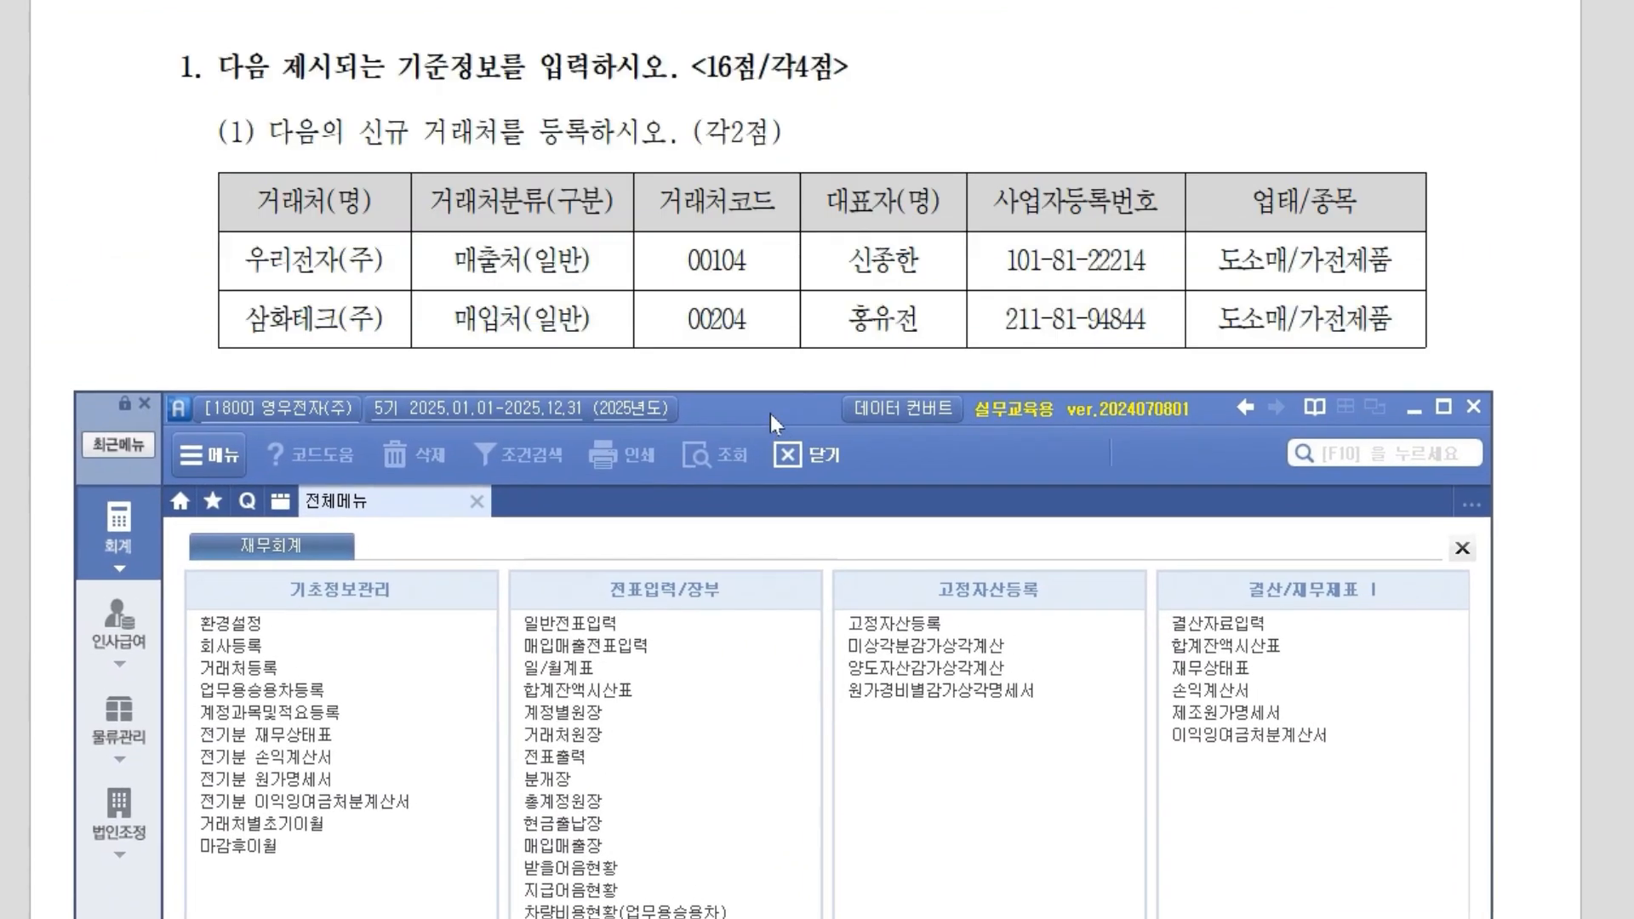
{"action": "left_click", "coordinate": [257, 669]}
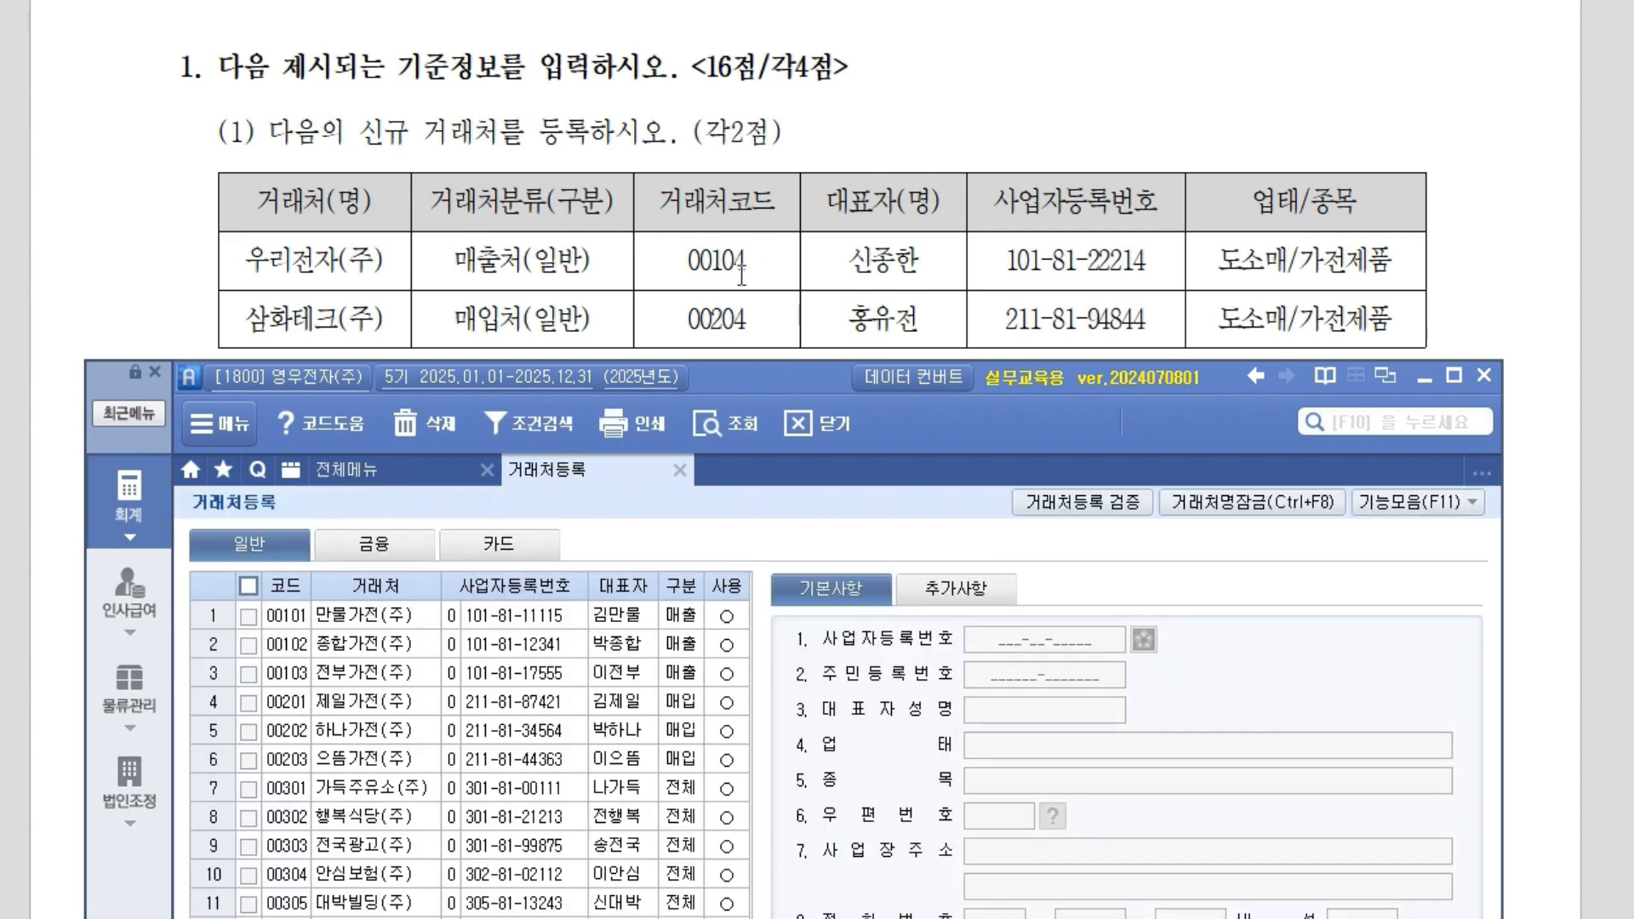
Place the 거래처등록 window beneath the 우리전자(주) row of the exam document so both are readable.
{"action": "scroll", "coordinate": [749, 264], "scroll_direction": "down", "scroll_amount": 3}
{"action": "scroll", "coordinate": [749, 264], "scroll_direction": "down", "scroll_amount": 1}
{"action": "left_click_drag", "start_coordinate": [824, 372], "coordinate": [842, 91]}
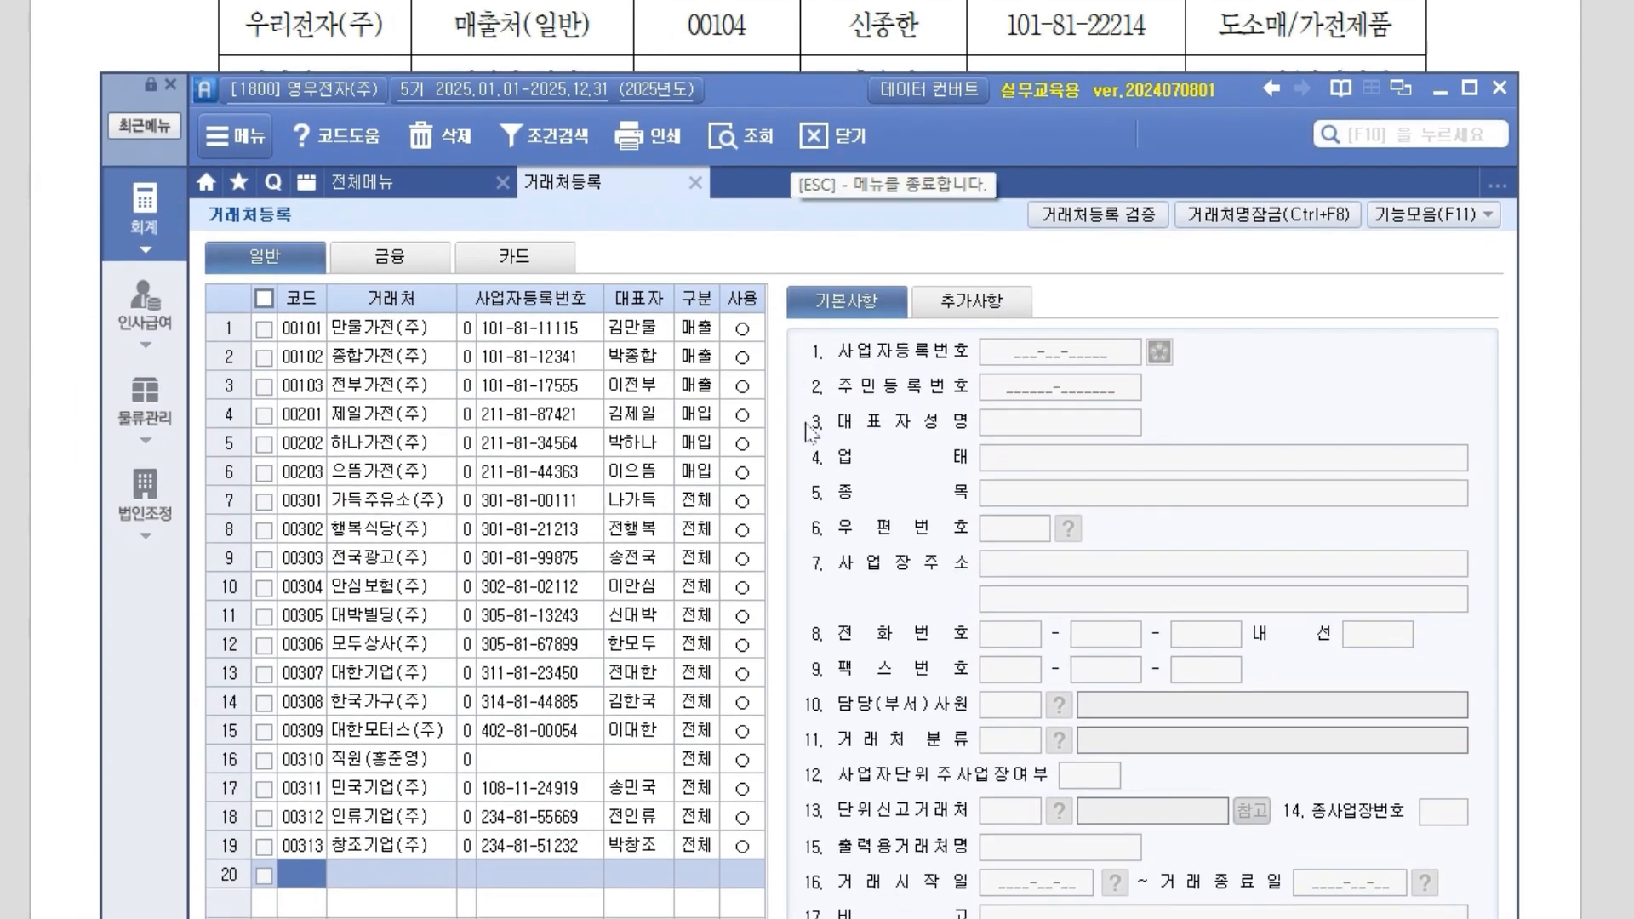
{"action": "scroll", "coordinate": [902, 25], "scroll_direction": "up", "scroll_amount": 3}
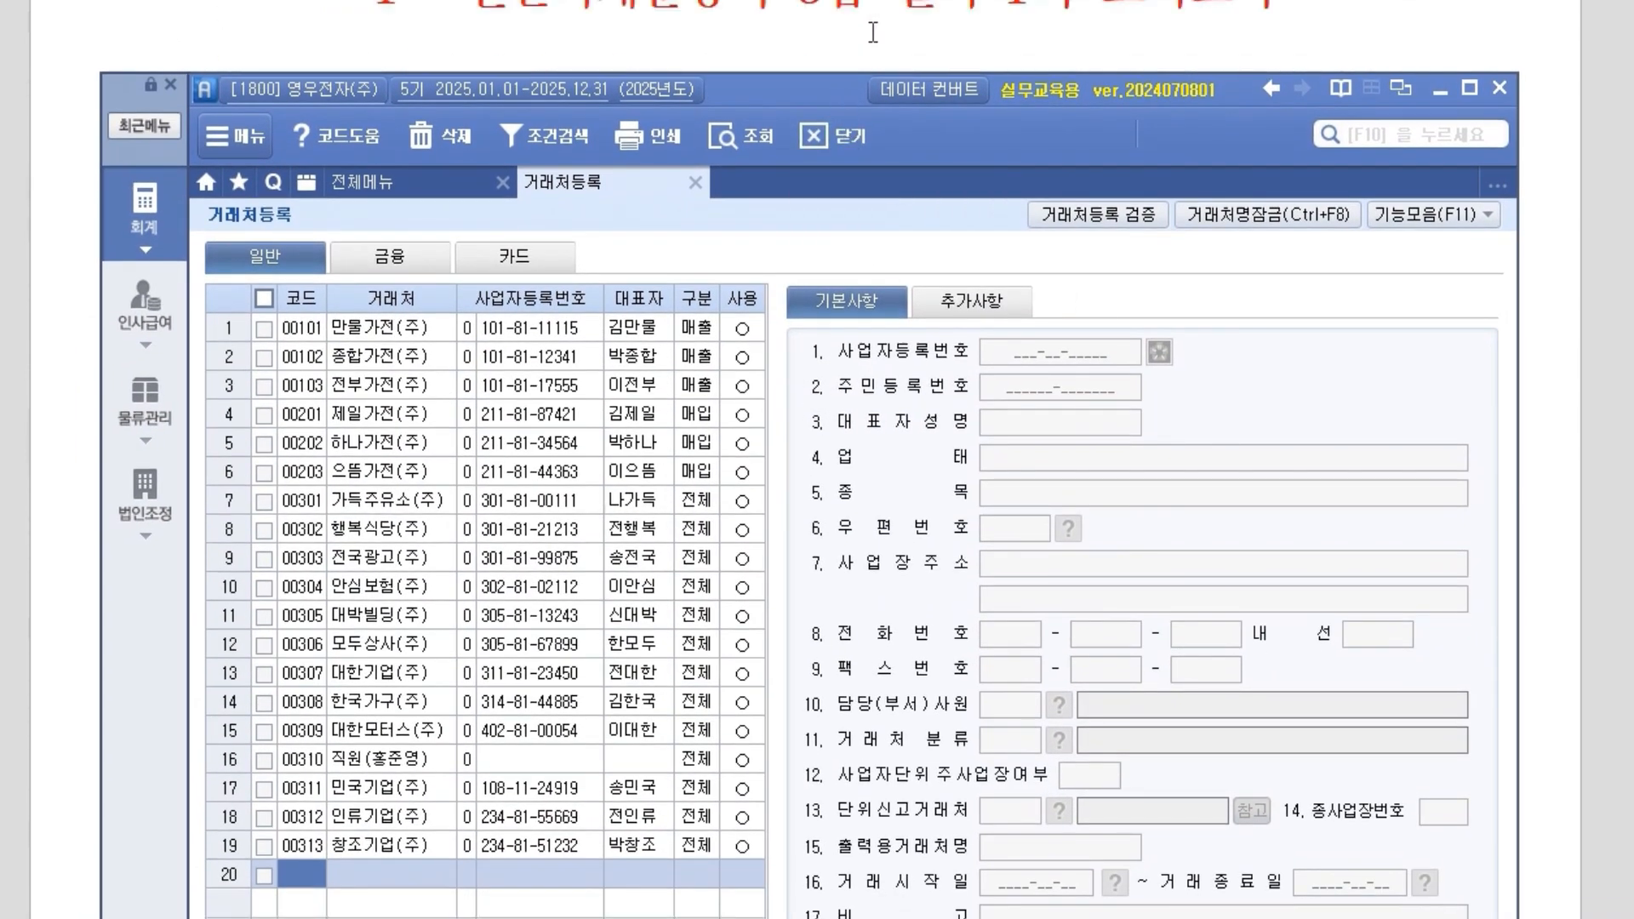
{"action": "left_click_drag", "start_coordinate": [841, 91], "coordinate": [915, 0]}
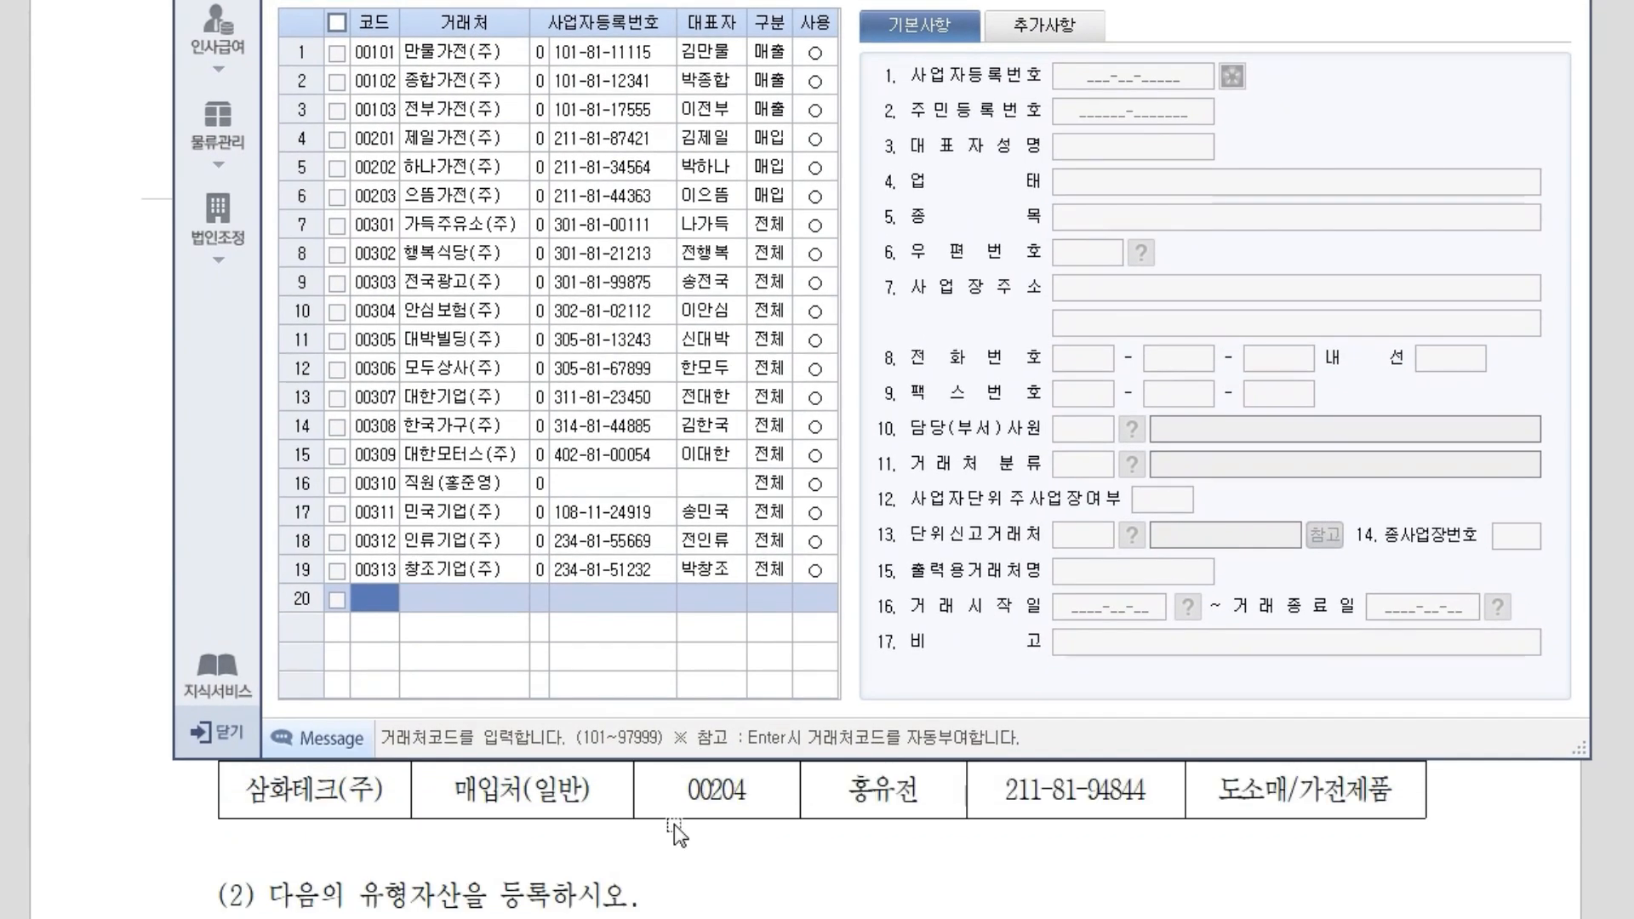
{"action": "left_click", "coordinate": [684, 877]}
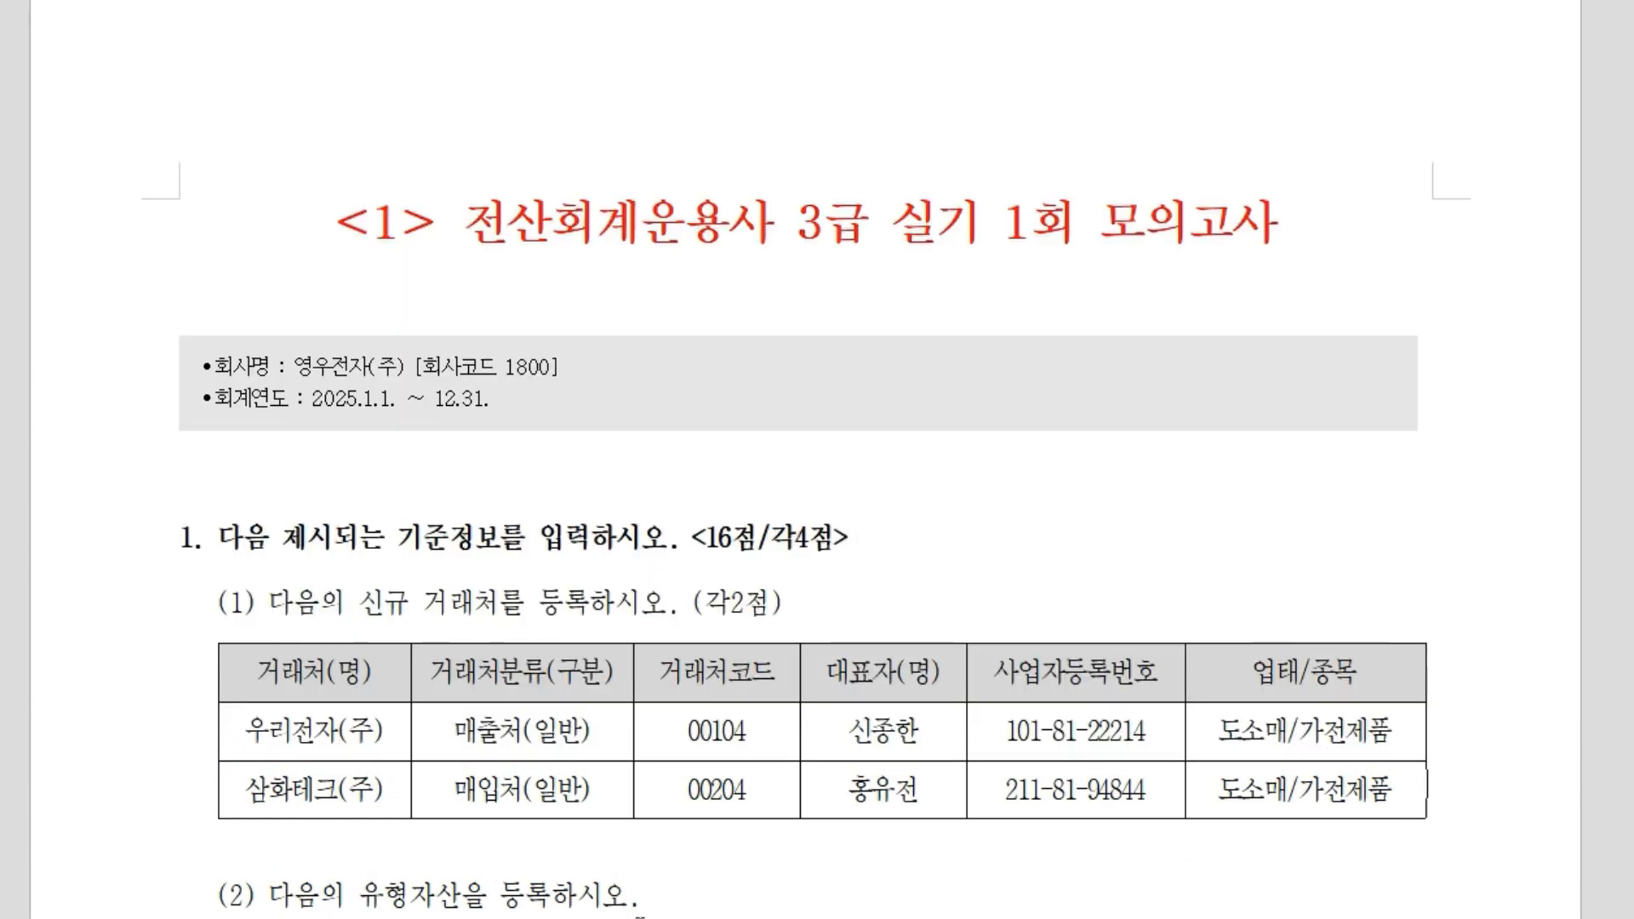
{"action": "scroll", "coordinate": [687, 767], "scroll_direction": "down", "scroll_amount": 10}
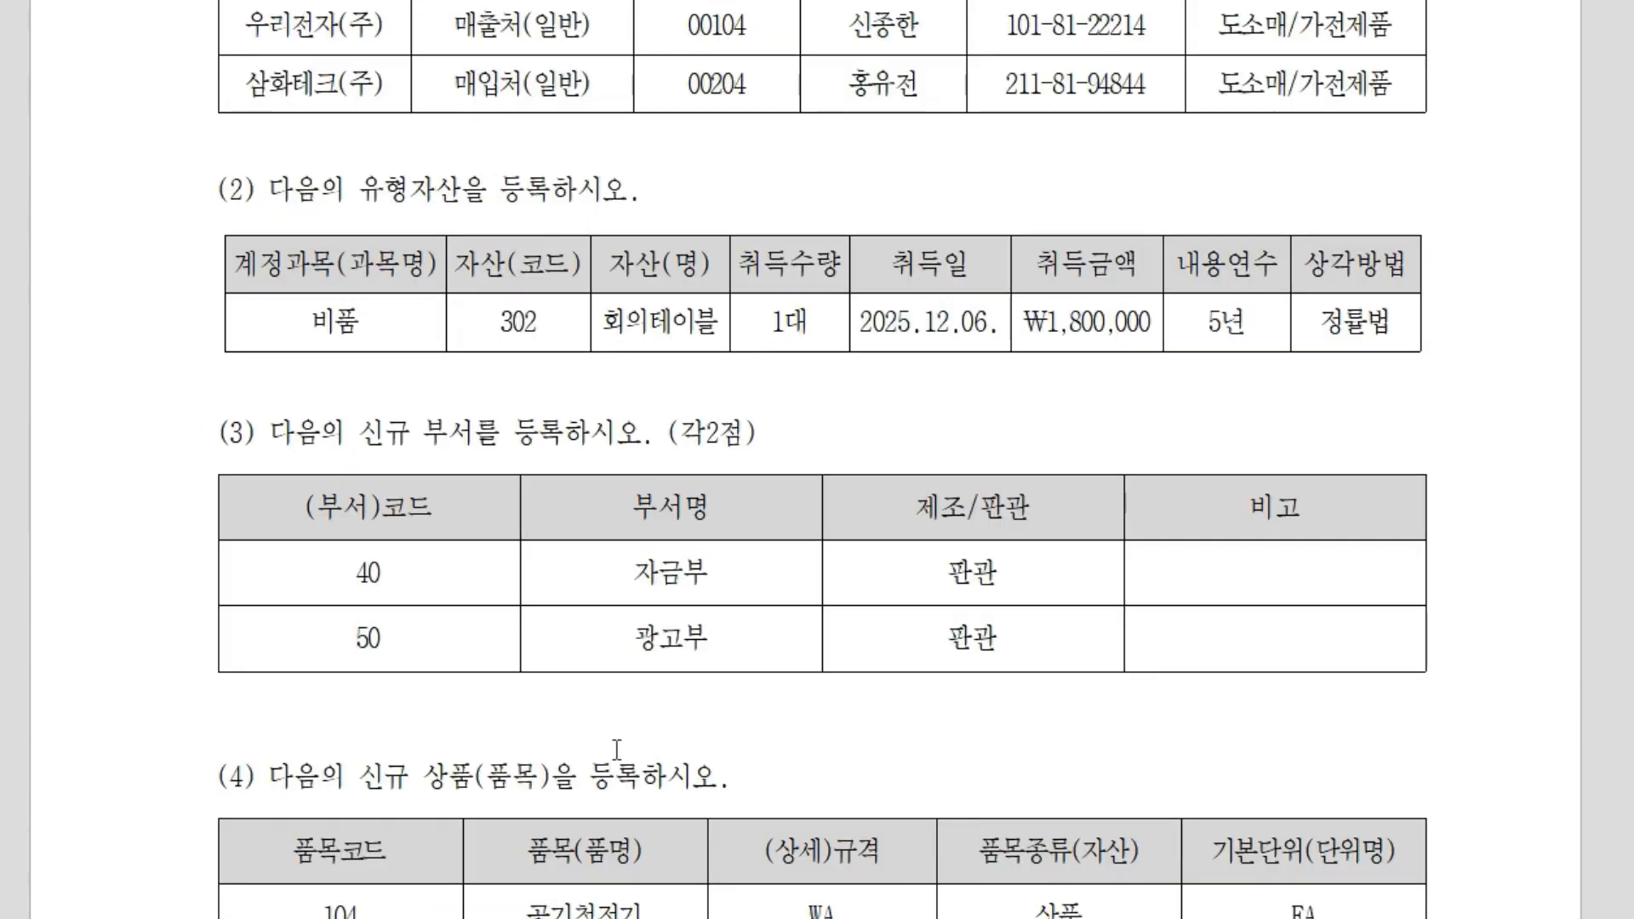
{"action": "key", "text": "alt+Tab"}
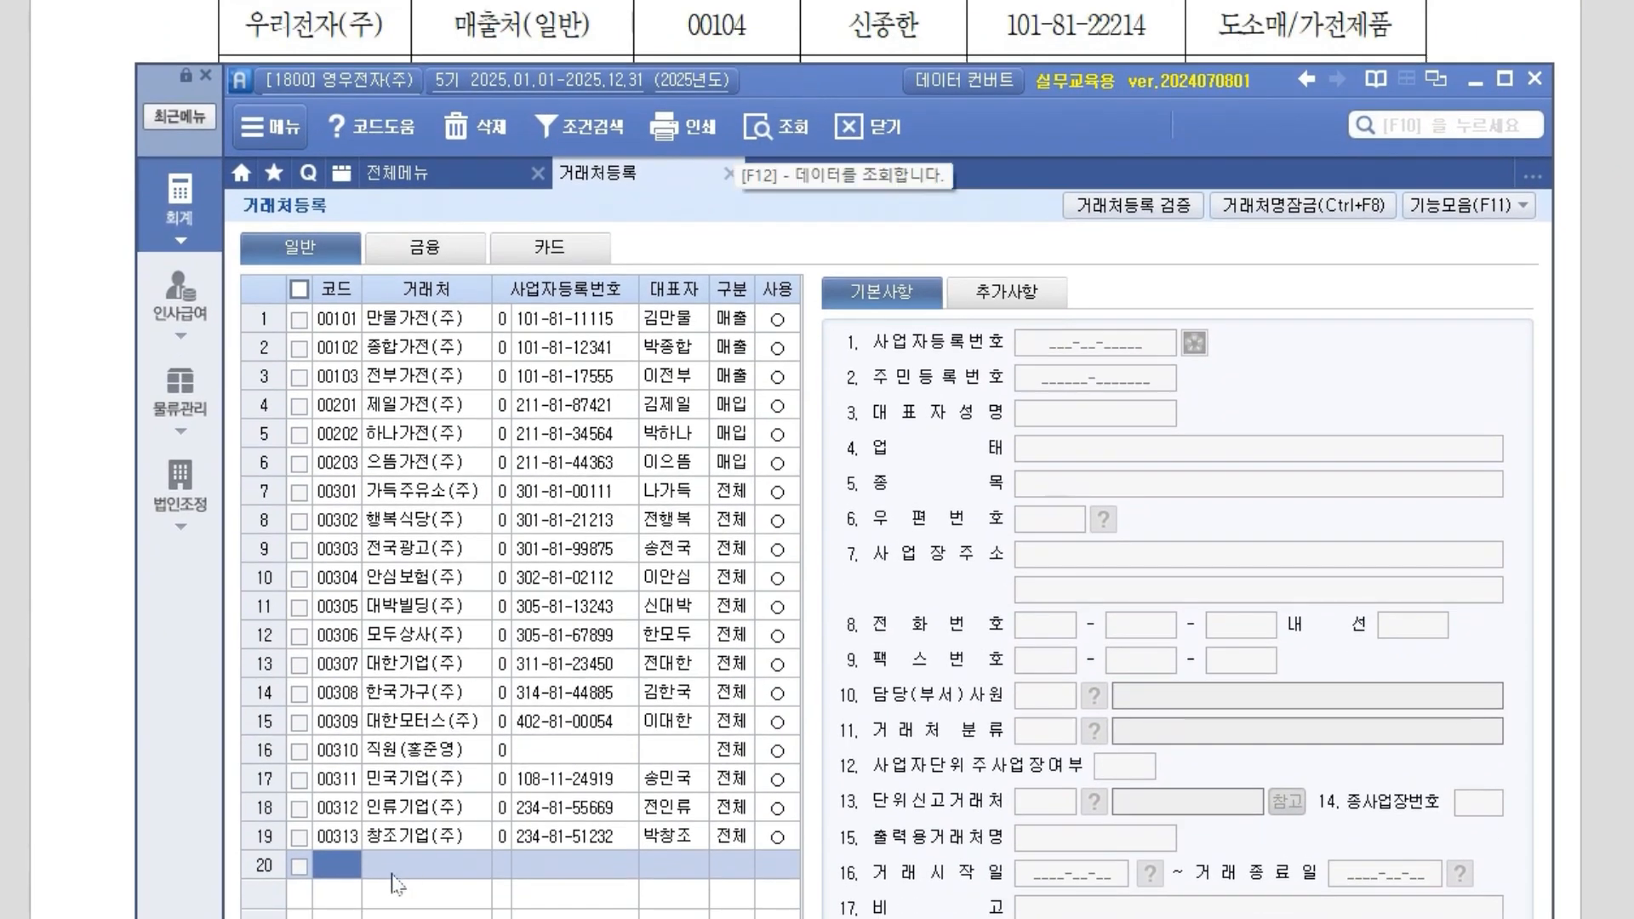
Add a customer with code 104 and the name 우리전자(주) in the first empty row.
{"action": "type", "text": "104"}
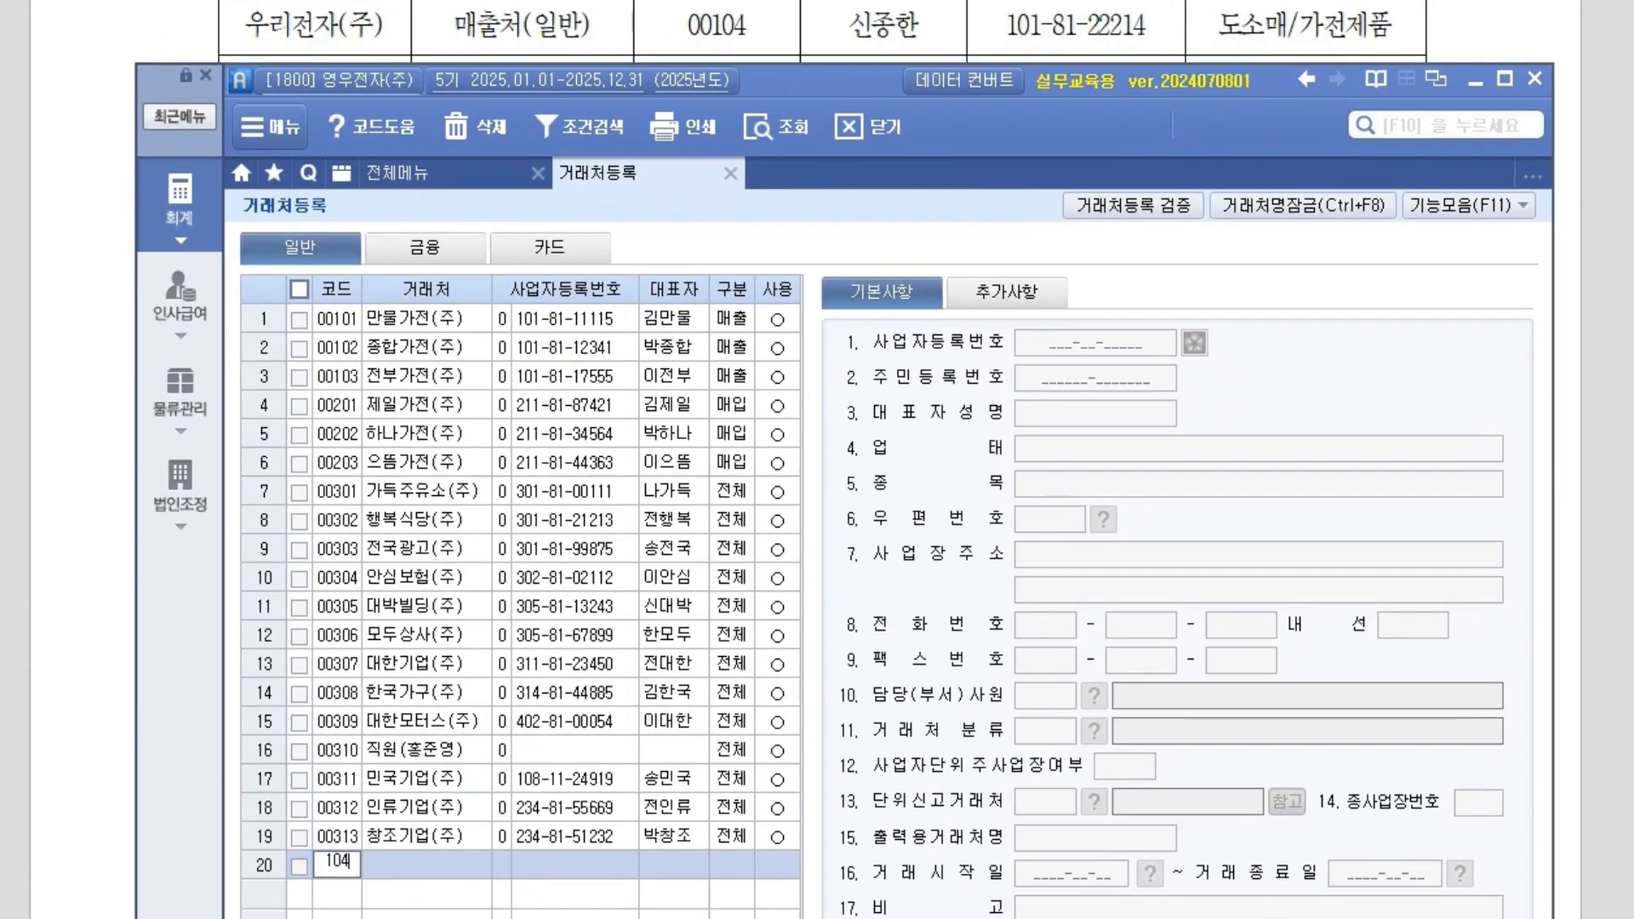
{"action": "key", "text": "Return"}
{"action": "type", "text": "우리전자(주0"}
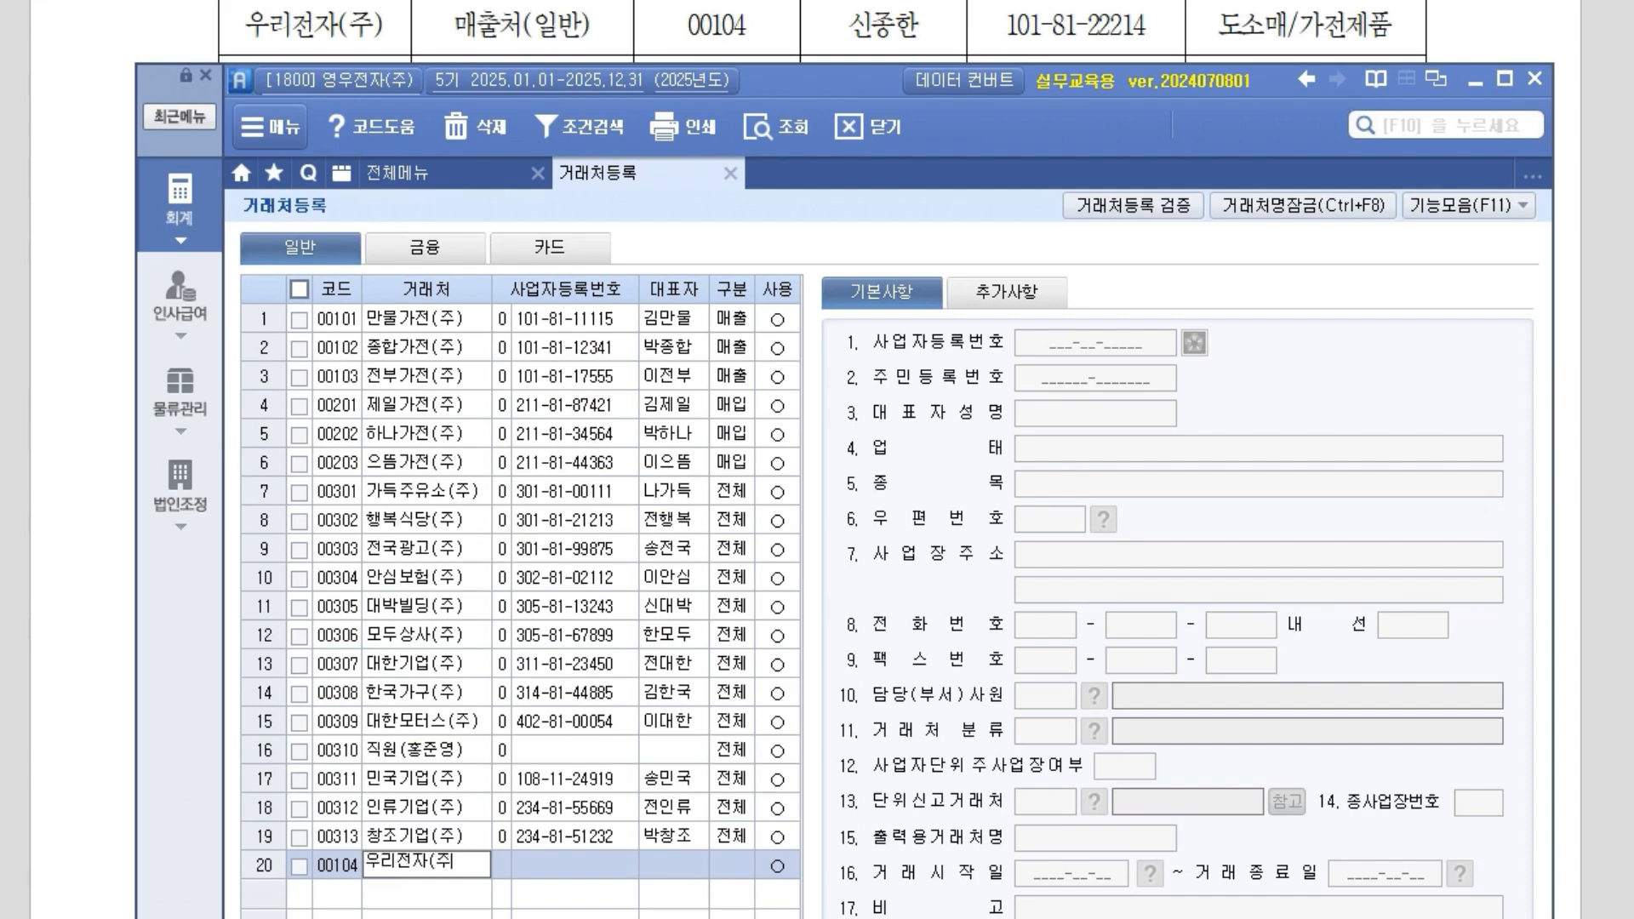
{"action": "key", "text": "Return"}
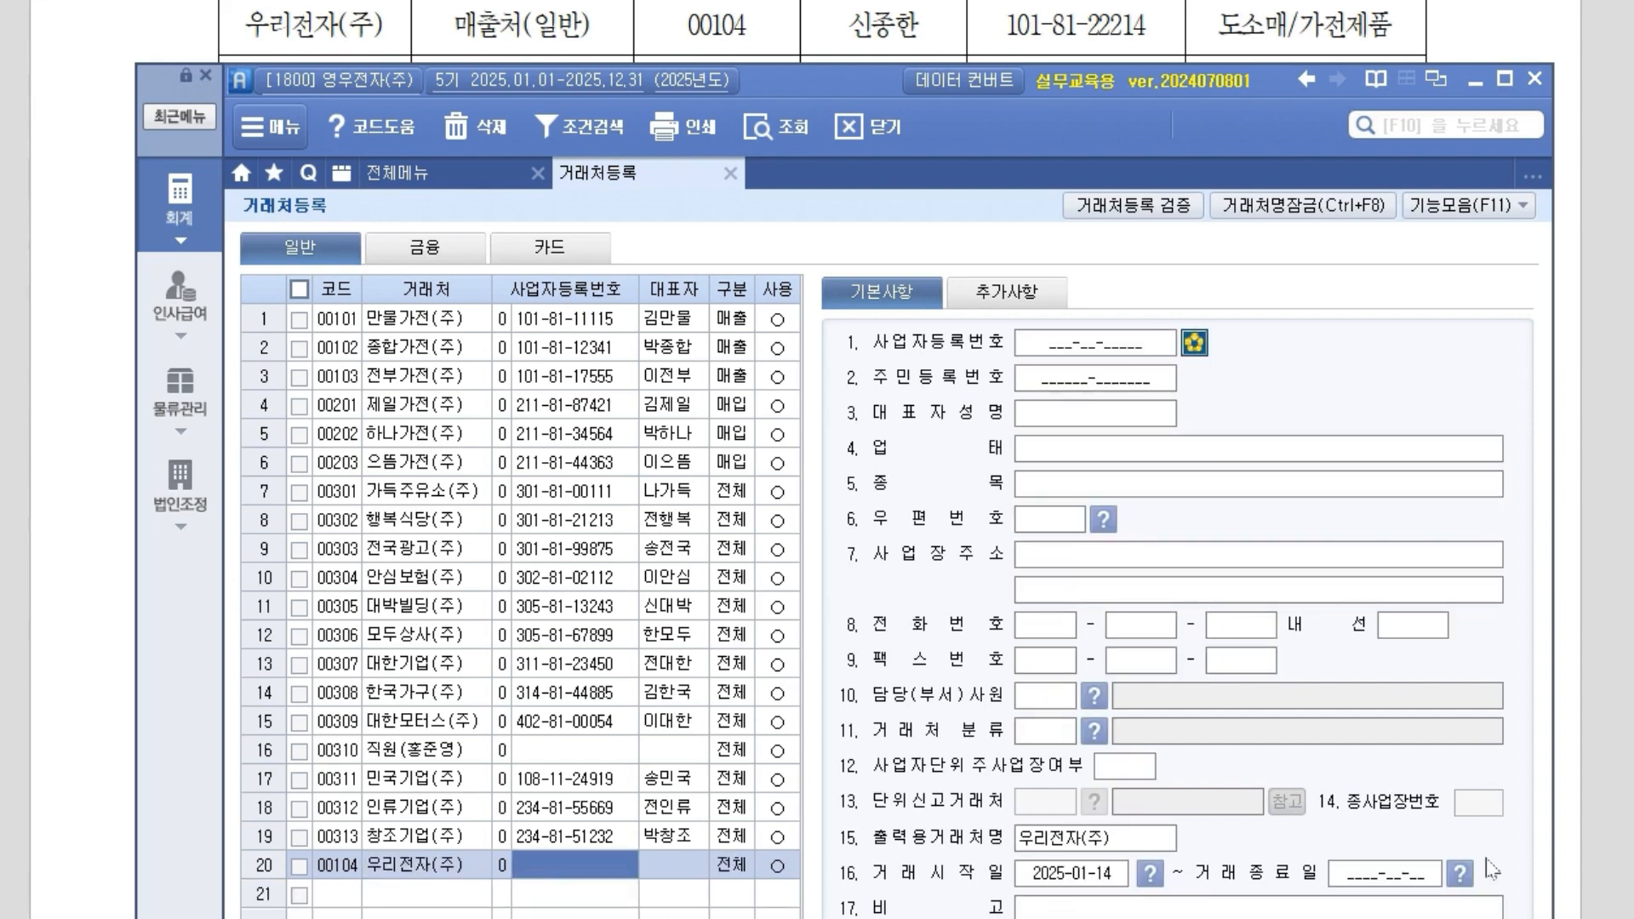
Enter the business registration number and representative's name of 우리전자(주), and set its 구분 to 매출.
{"action": "type", "text": "101-81-"}
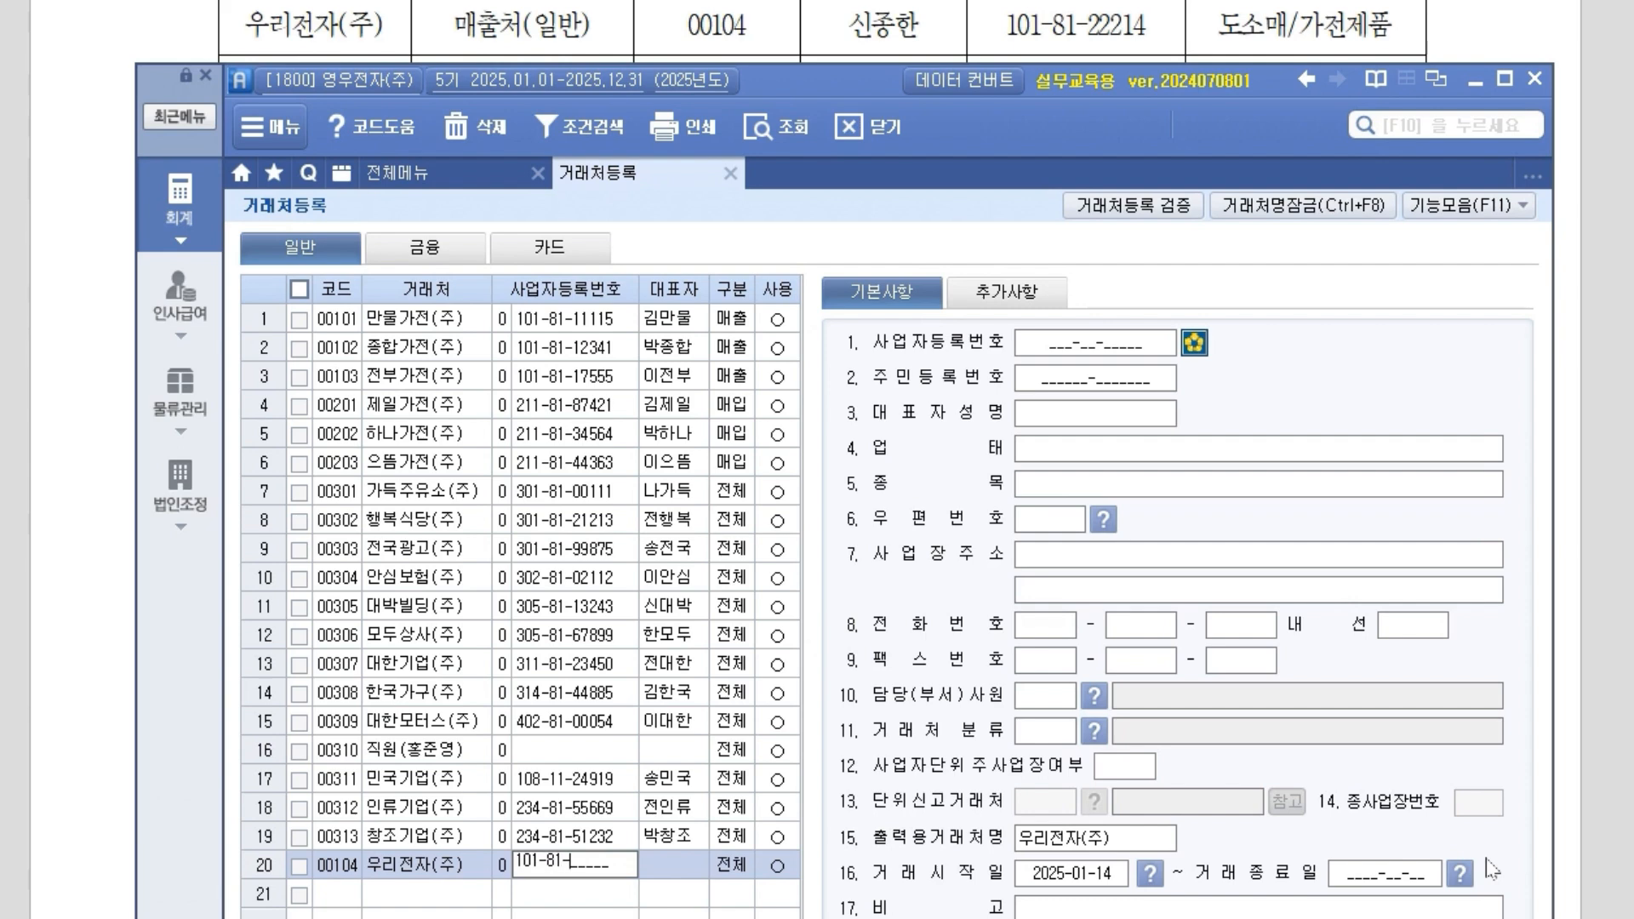
{"action": "type", "text": "22214"}
{"action": "key", "text": "Return"}
{"action": "type", "text": "신종한"}
{"action": "key", "text": "Return"}
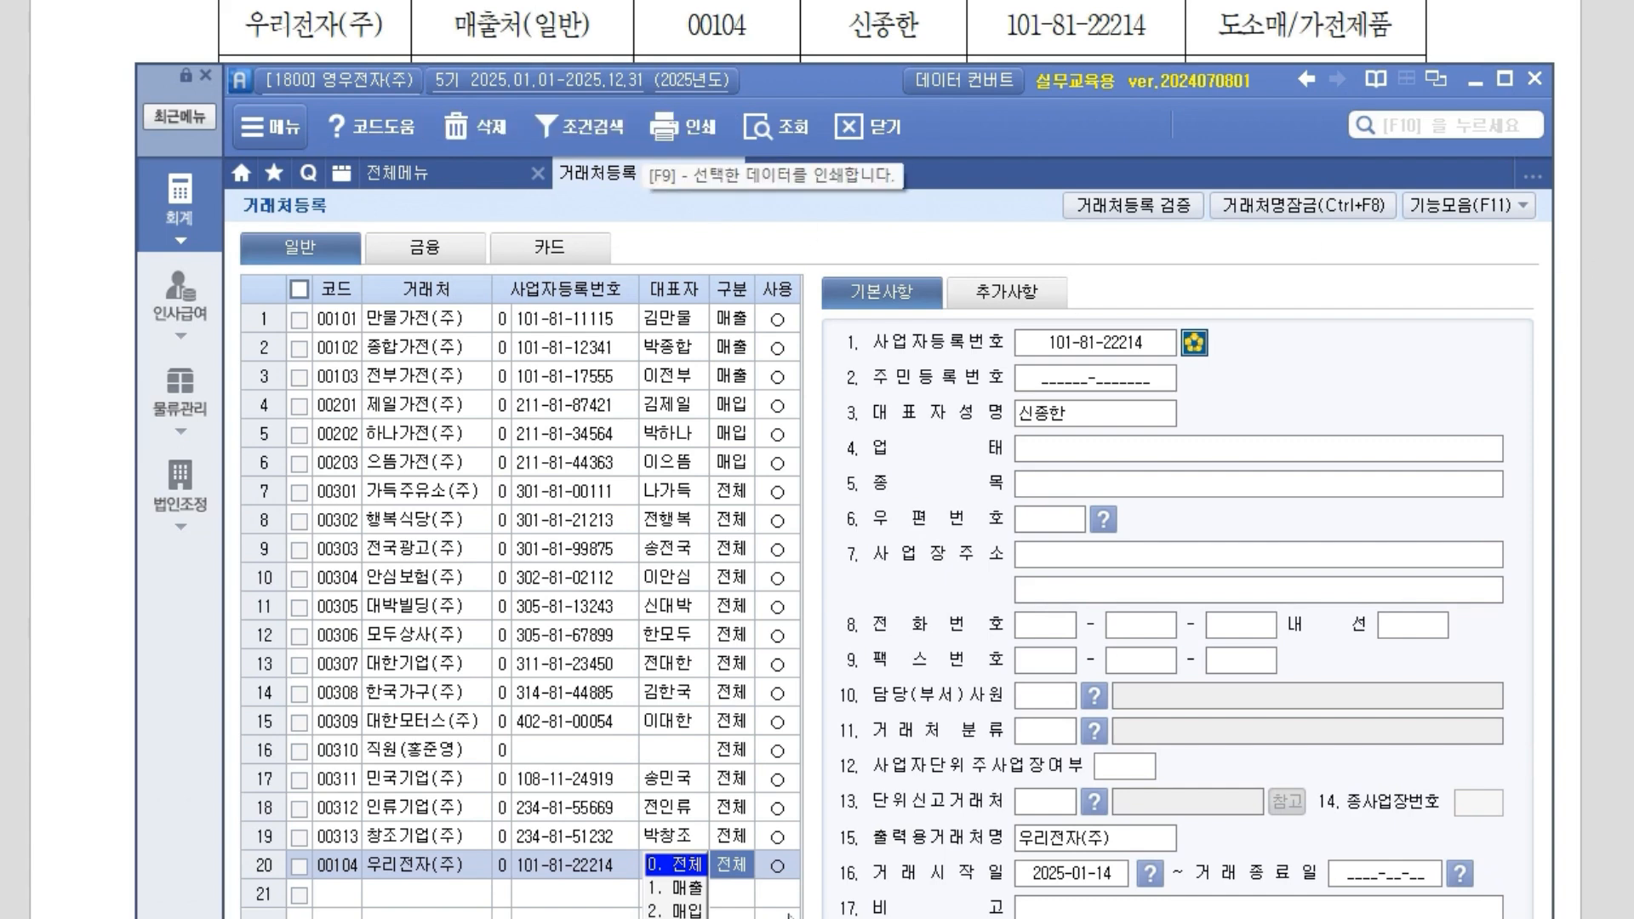
{"action": "left_click", "coordinate": [668, 889]}
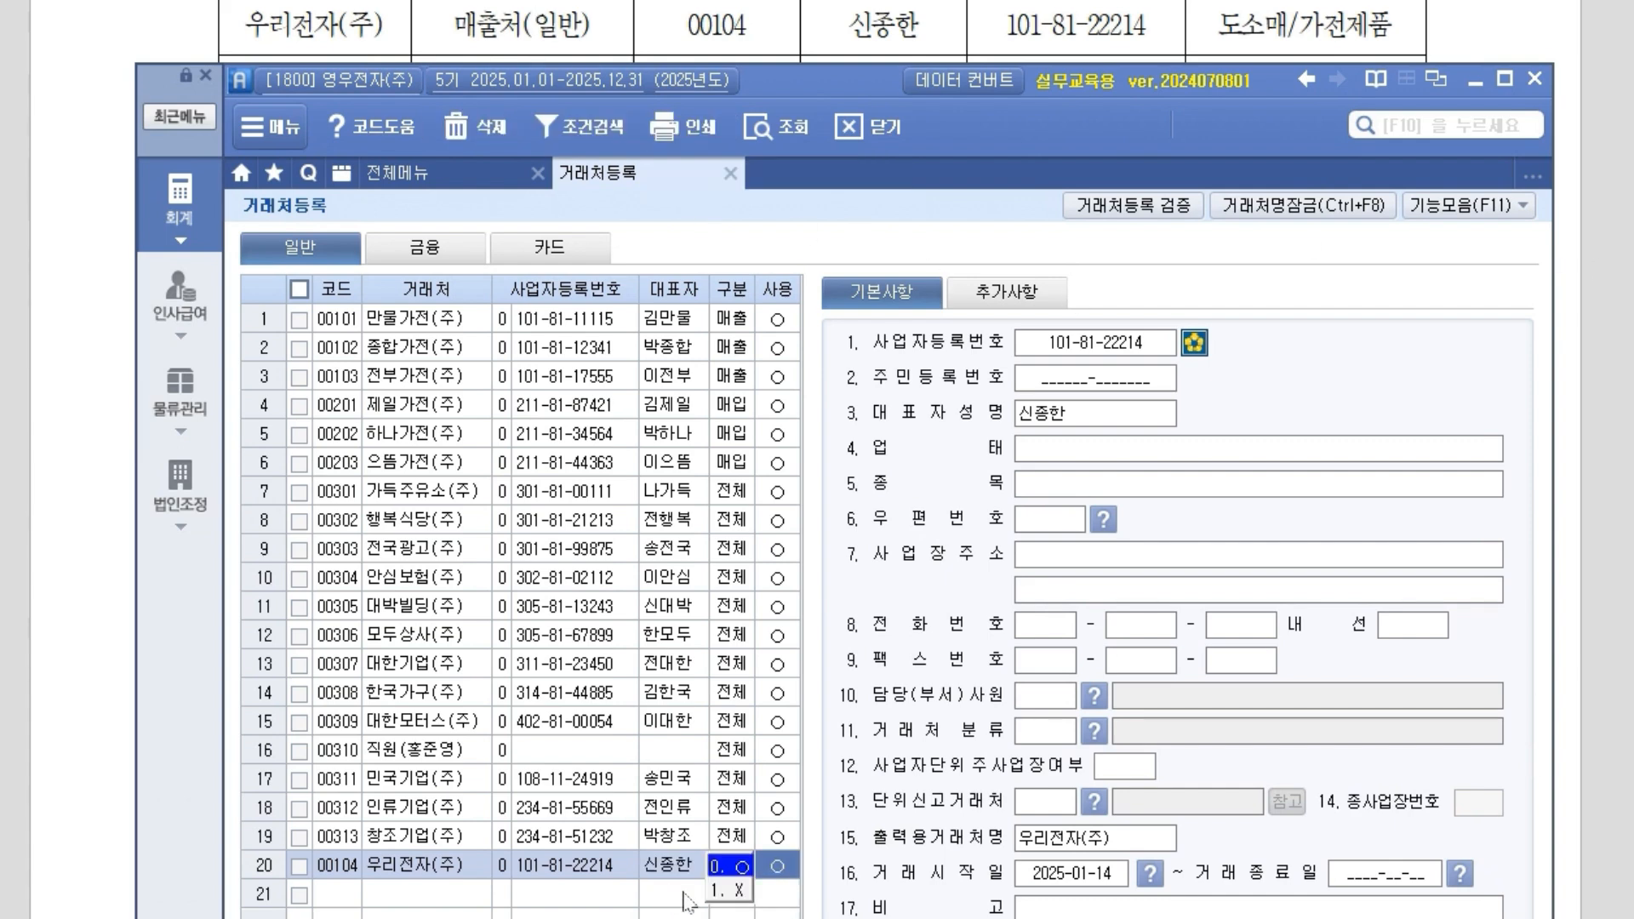
Set the 업태 of 우리전자(주) to 도소매 and its 종목 to 가전제품.
{"action": "left_click", "coordinate": [1118, 449]}
{"action": "type", "text": "도소매"}
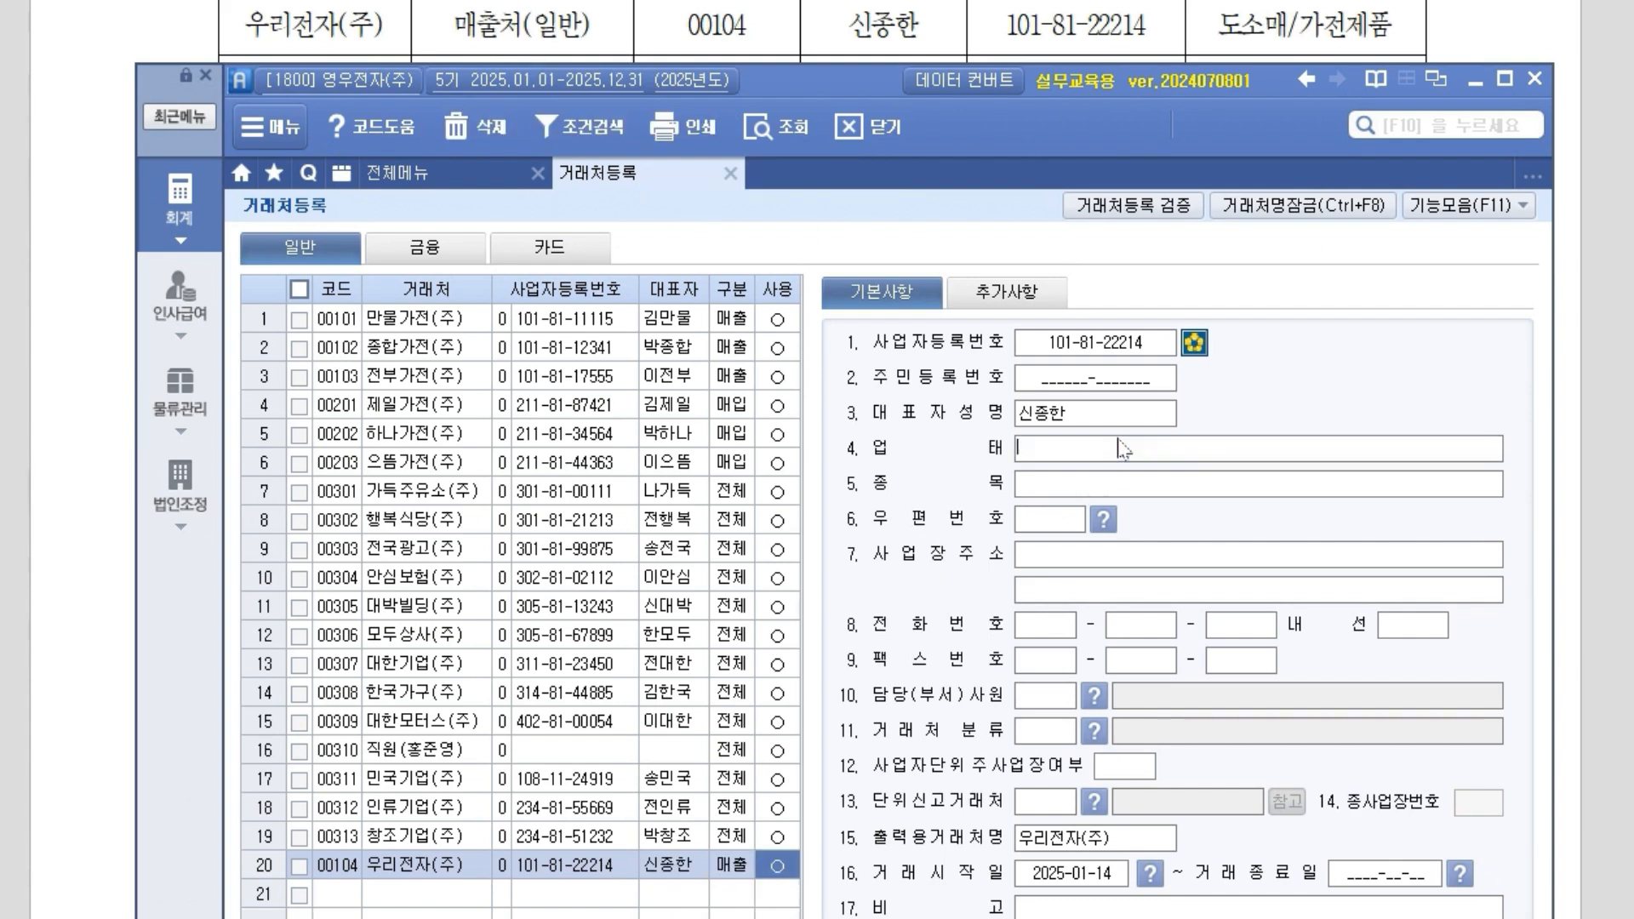
{"action": "key", "text": "Return"}
{"action": "type", "text": "ㅈ전제품"}
{"action": "key", "text": "Return"}
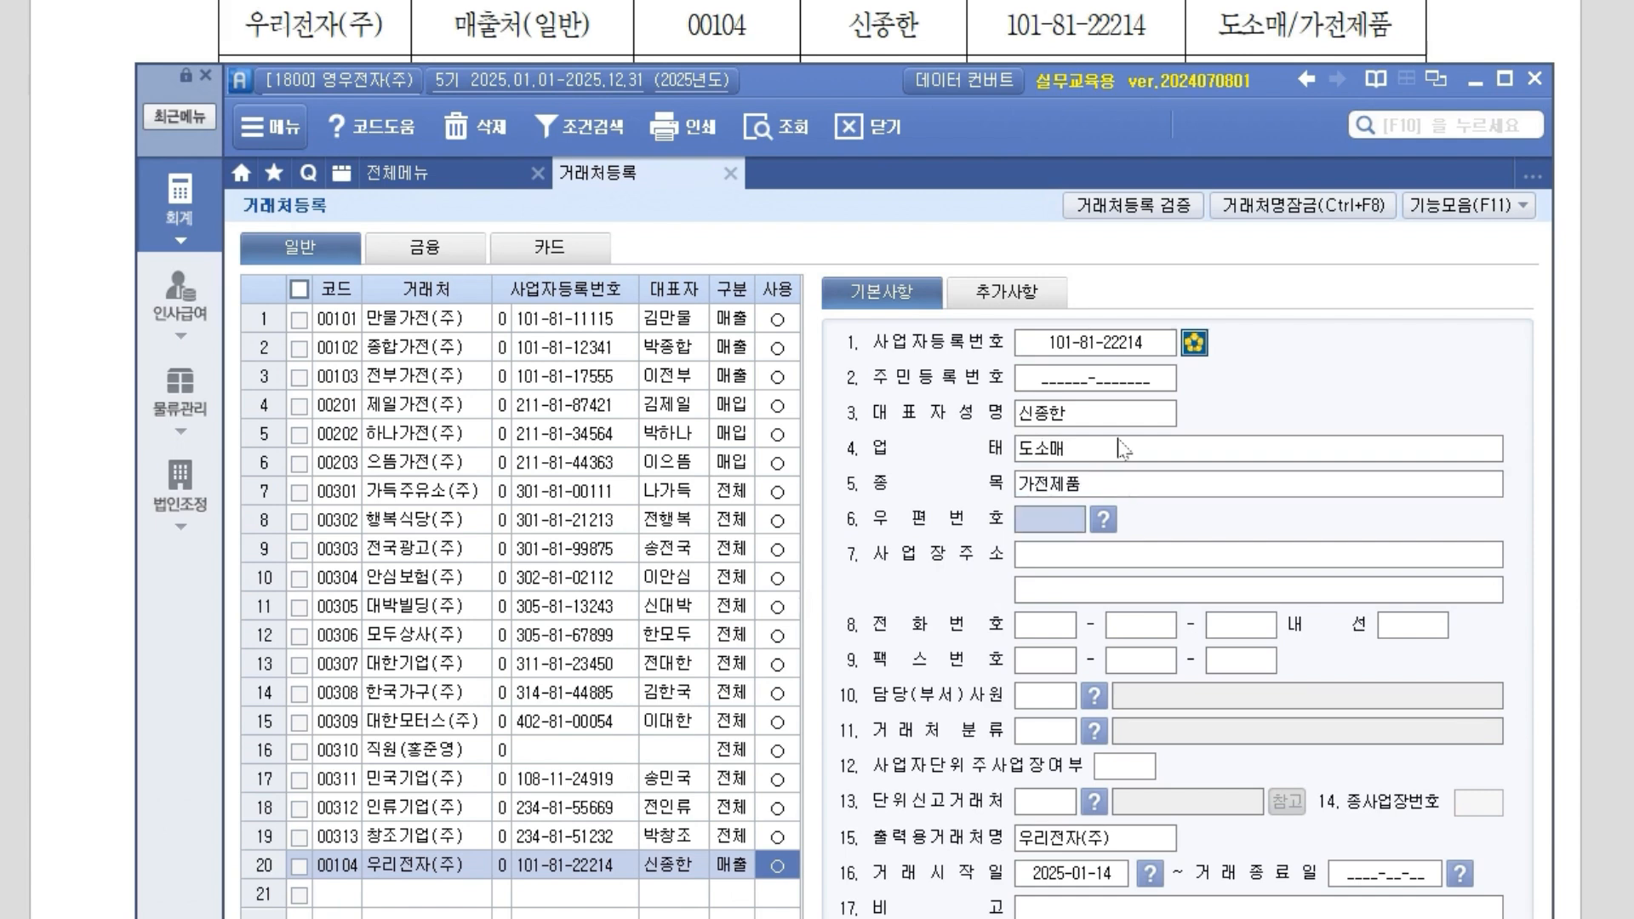
Add a customer with code 204 and the name 삼화테크 in the next empty row.
{"action": "left_click", "coordinate": [334, 896]}
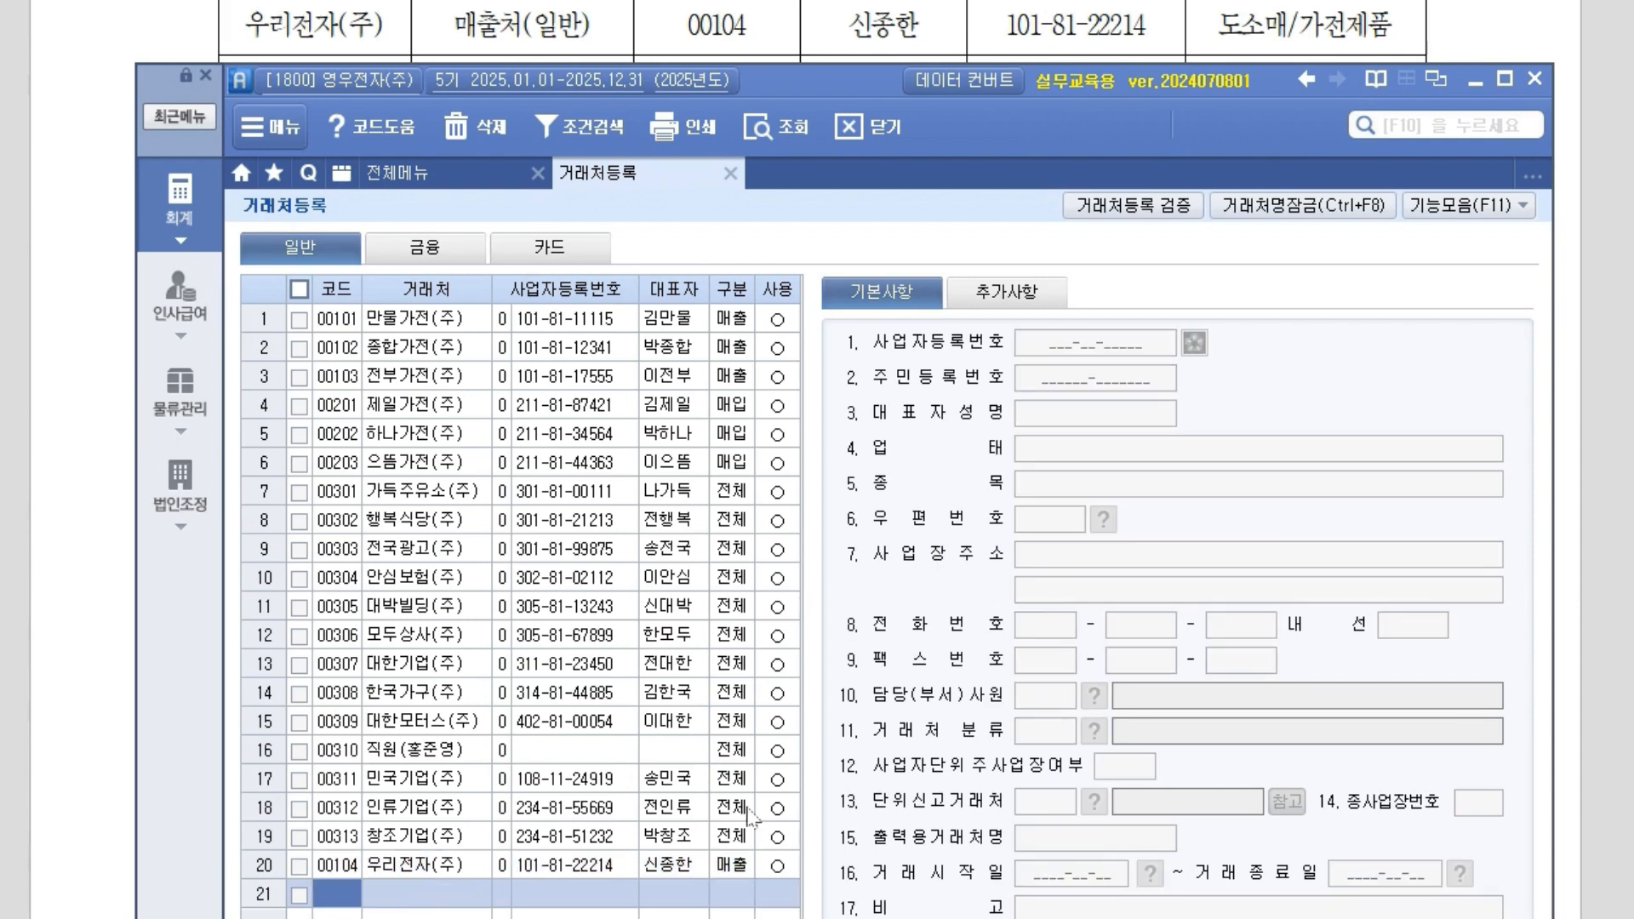
{"action": "left_click_drag", "start_coordinate": [836, 87], "coordinate": [828, 123]}
{"action": "scroll", "coordinate": [837, 53], "scroll_direction": "down", "scroll_amount": 2}
{"action": "scroll", "coordinate": [837, 53], "scroll_direction": "up", "scroll_amount": 2}
{"action": "scroll", "coordinate": [830, 81], "scroll_direction": "down", "scroll_amount": 1}
{"action": "scroll", "coordinate": [830, 81], "scroll_direction": "up", "scroll_amount": 1}
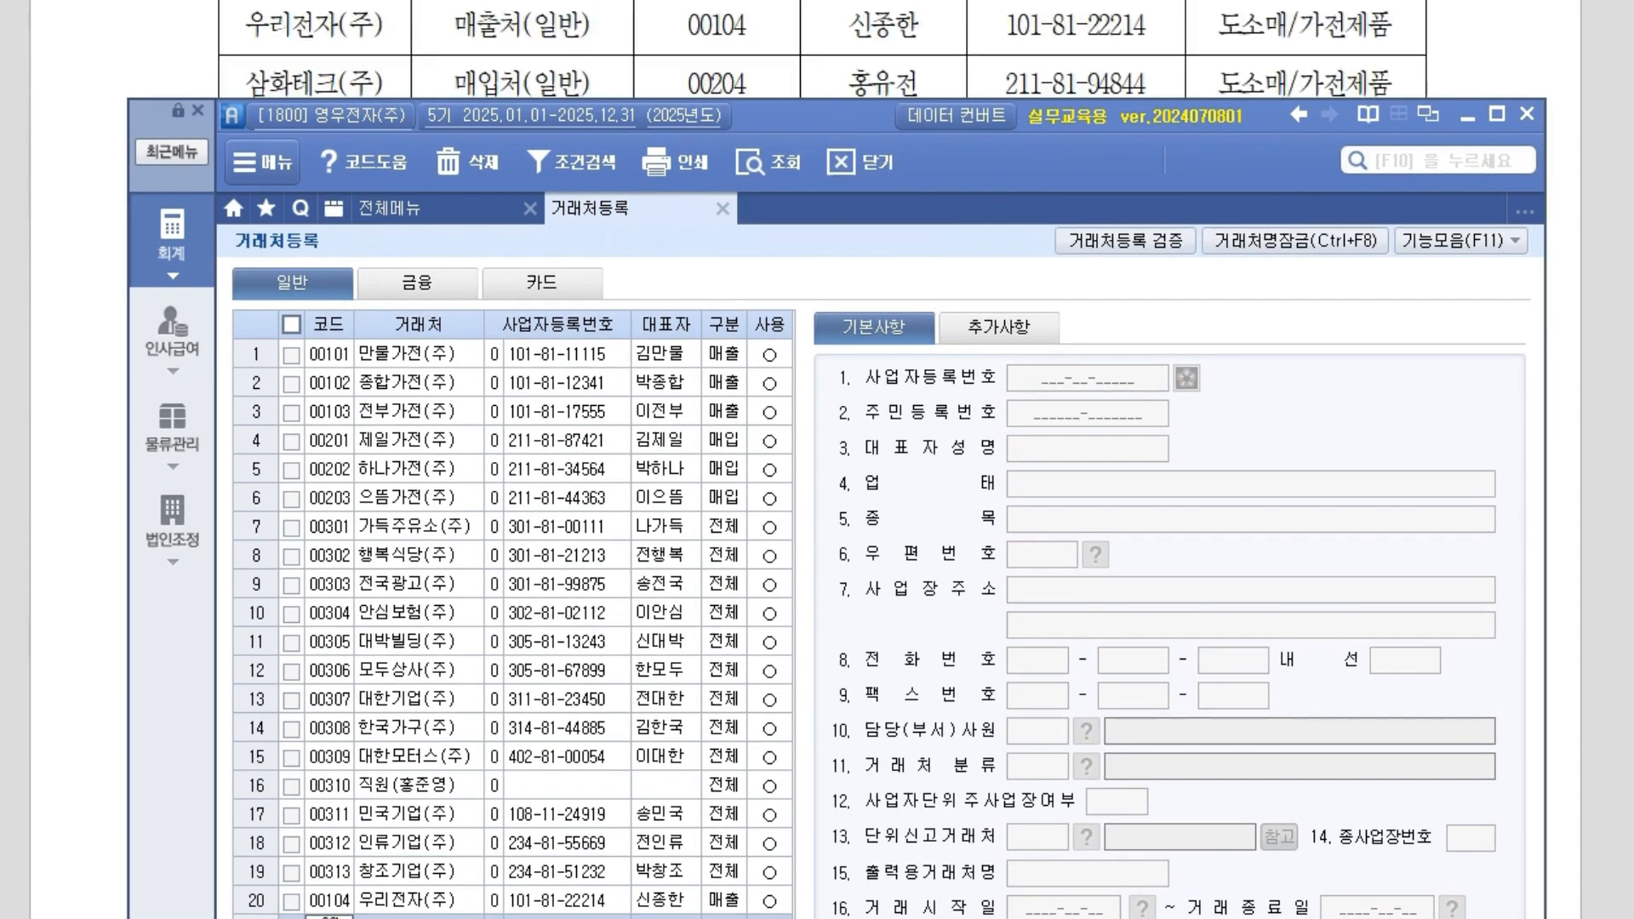
{"action": "key", "text": "Return"}
{"action": "type", "text": "삼화테크"}
{"action": "key", "text": "Return"}
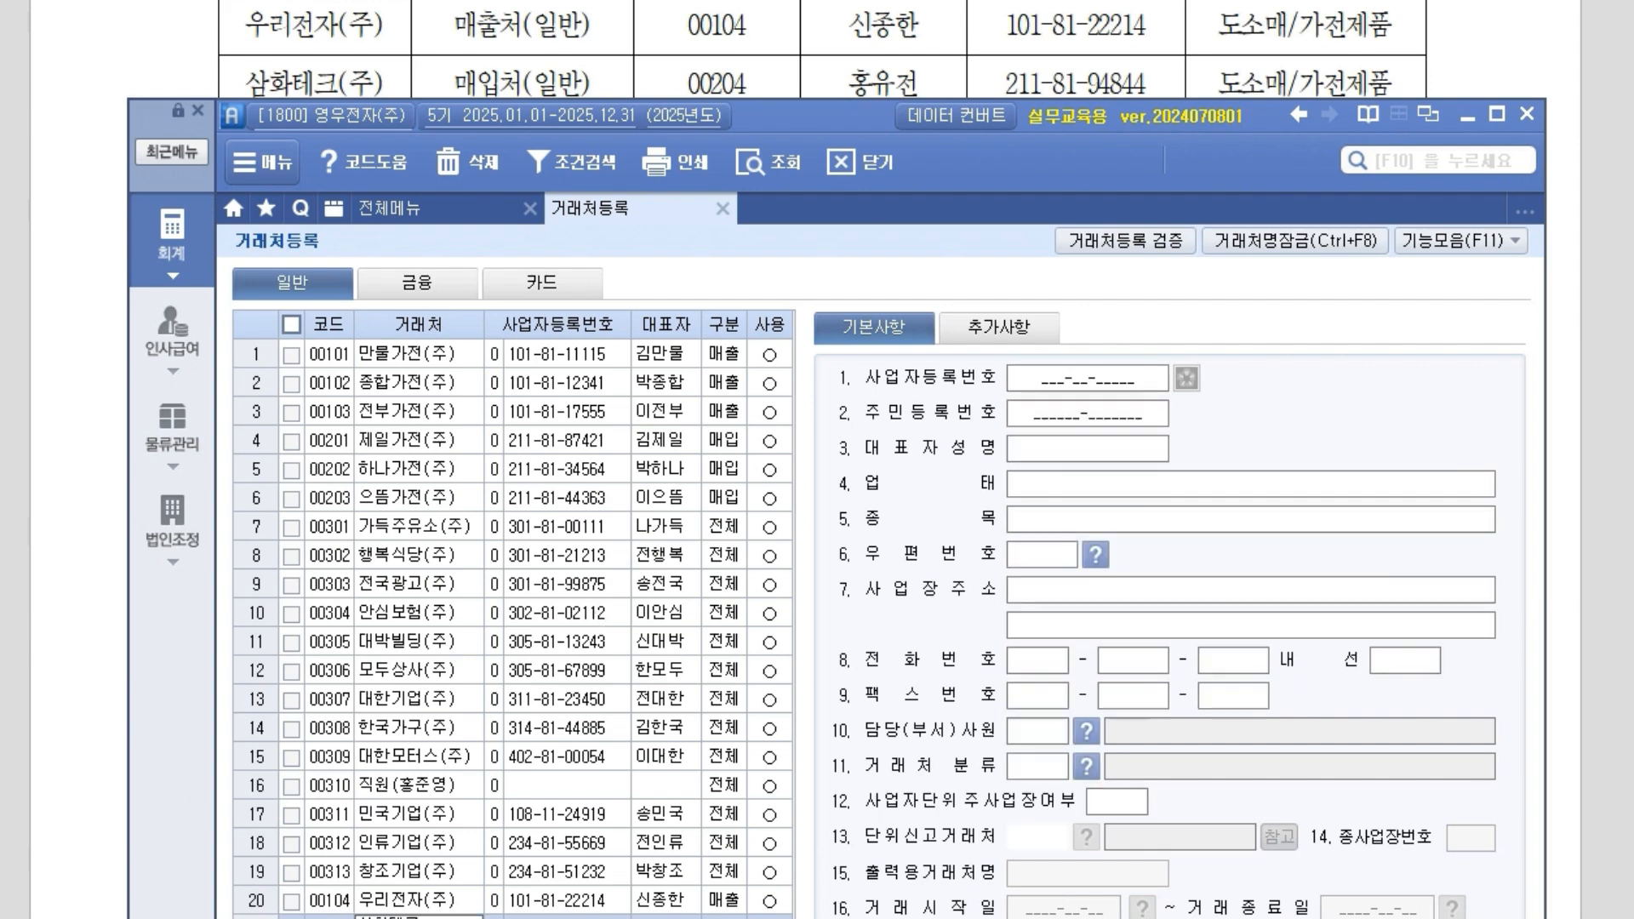
Enter the business registration number and representative's name of 삼화테크, and set its 구분 to 매입.
{"action": "type", "text": "211"}
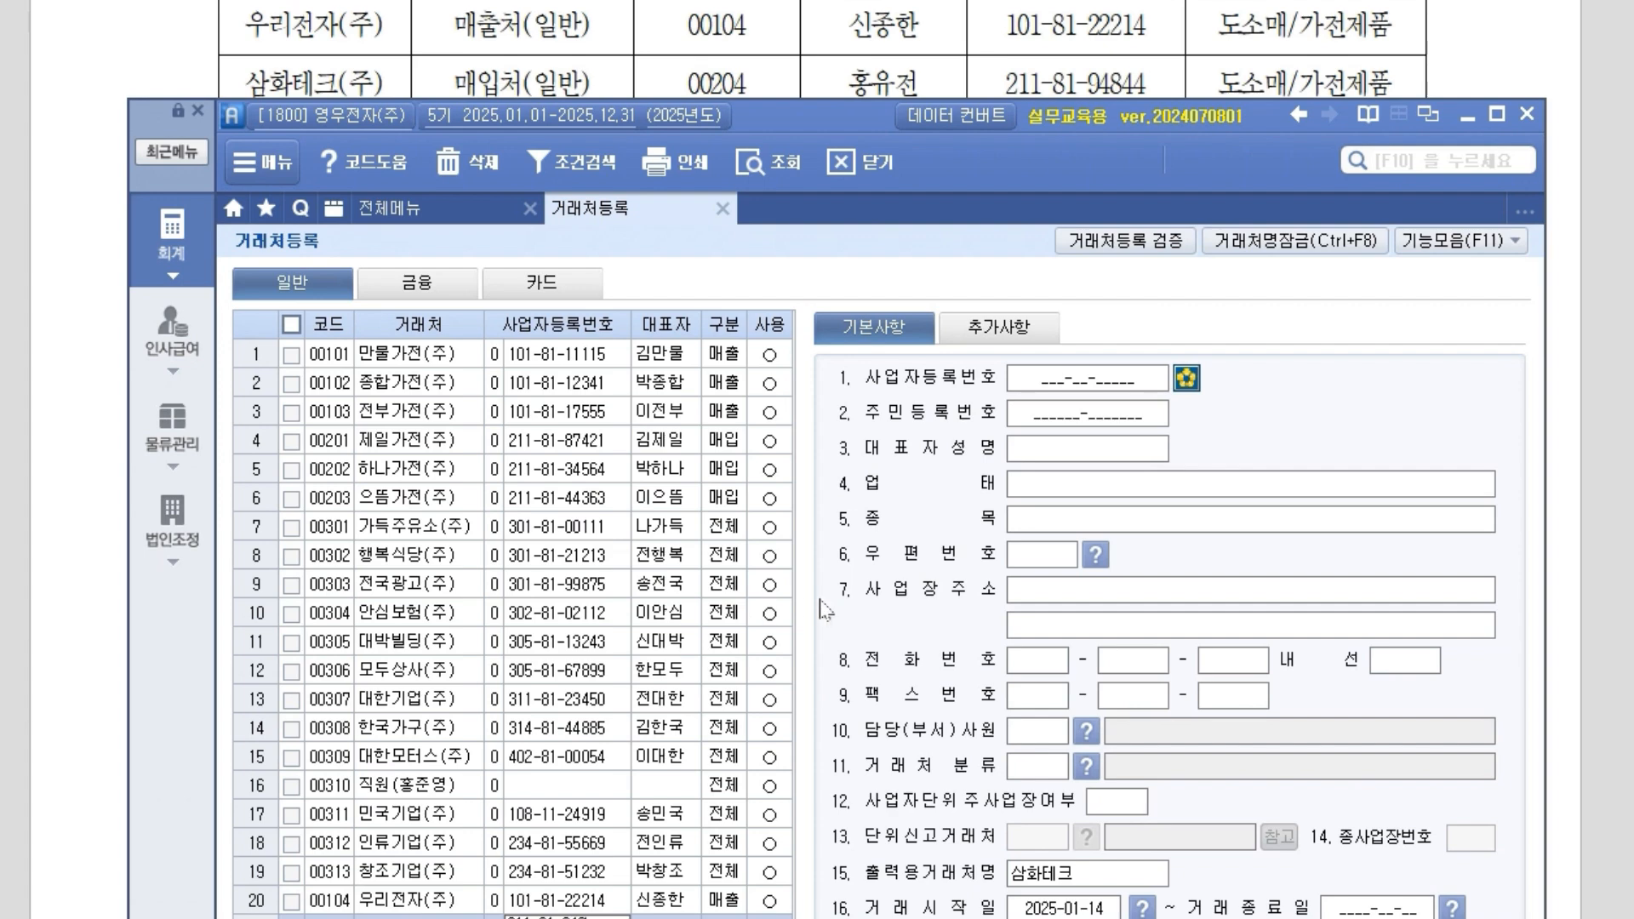
{"action": "key", "text": "Return"}
{"action": "type", "text": "홍유"}
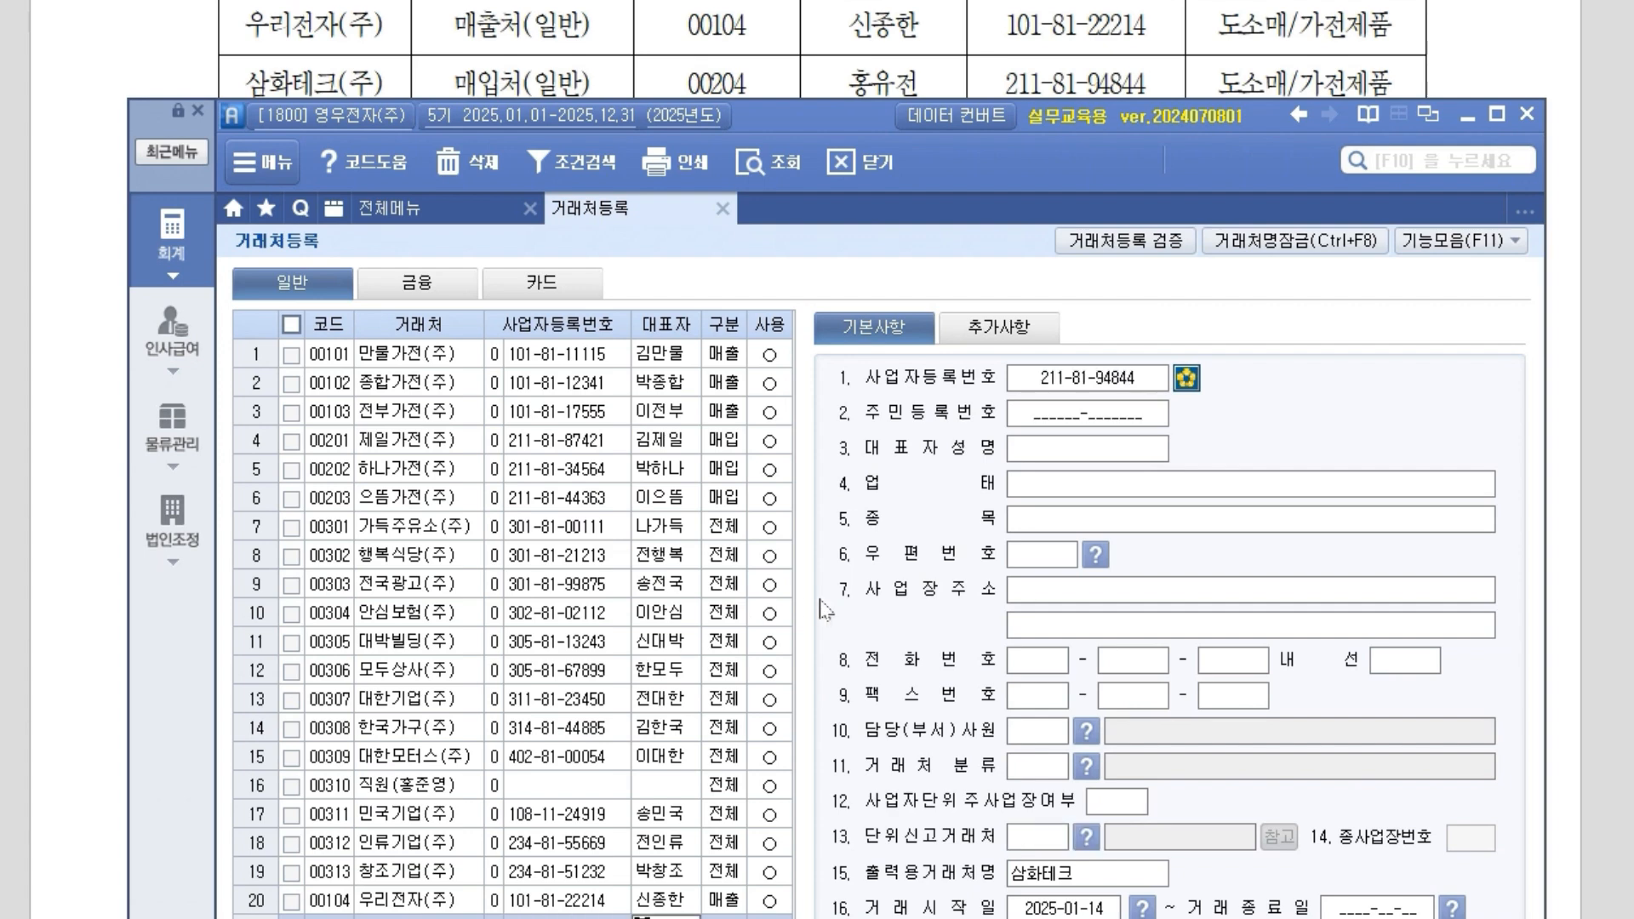
{"action": "type", "text": "전"}
{"action": "key", "text": "Return"}
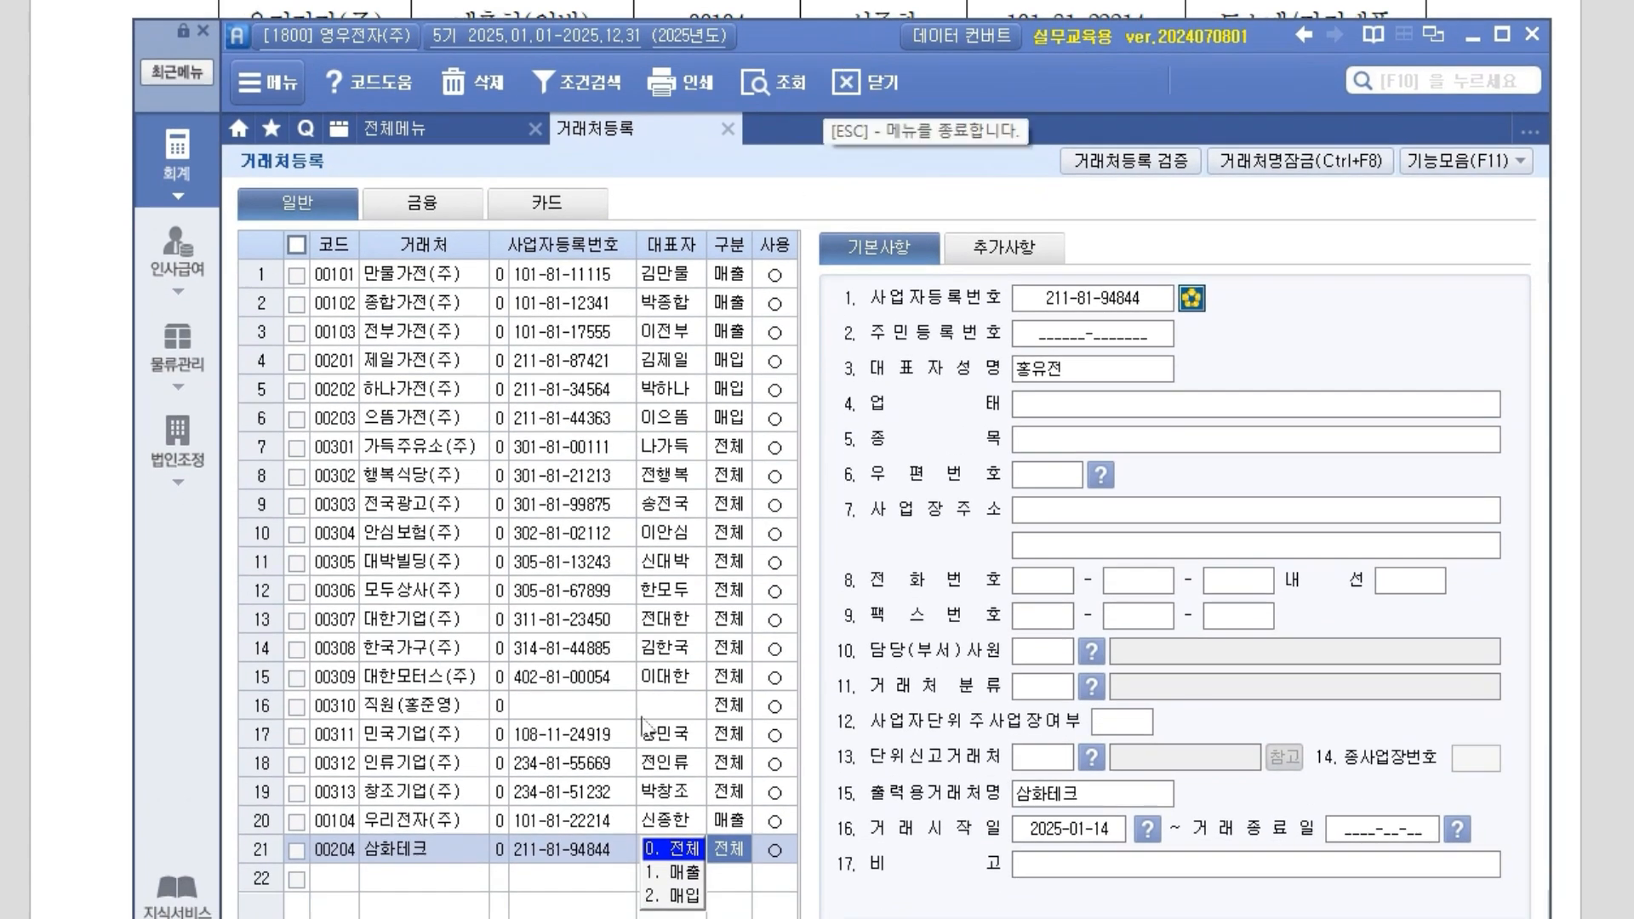
{"action": "key", "text": "2"}
Set the 업태 of 삼화테크 to 도소매 and its 종목 to 가전제품.
{"action": "left_click", "coordinate": [1087, 411]}
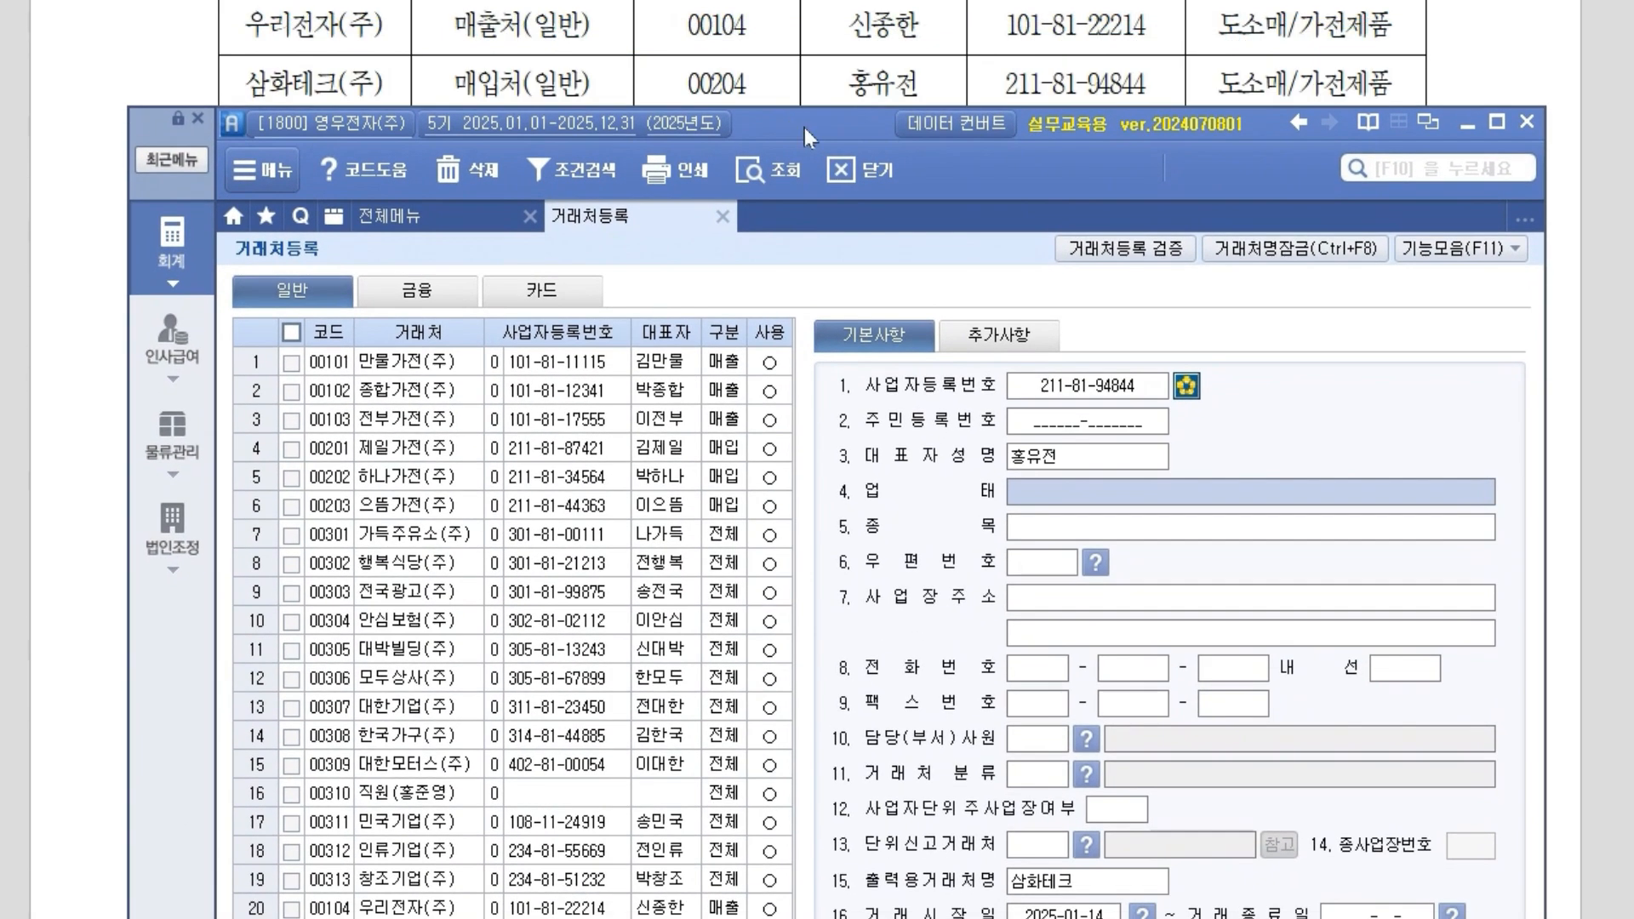
{"action": "type", "text": "도소매"}
{"action": "key", "text": "Return"}
{"action": "key", "text": "Up"}
{"action": "key", "text": "BackSpace"}
{"action": "type", "text": "도소매"}
{"action": "key", "text": "Return"}
{"action": "type", "text": "가"}
{"action": "type", "text": "전제품"}
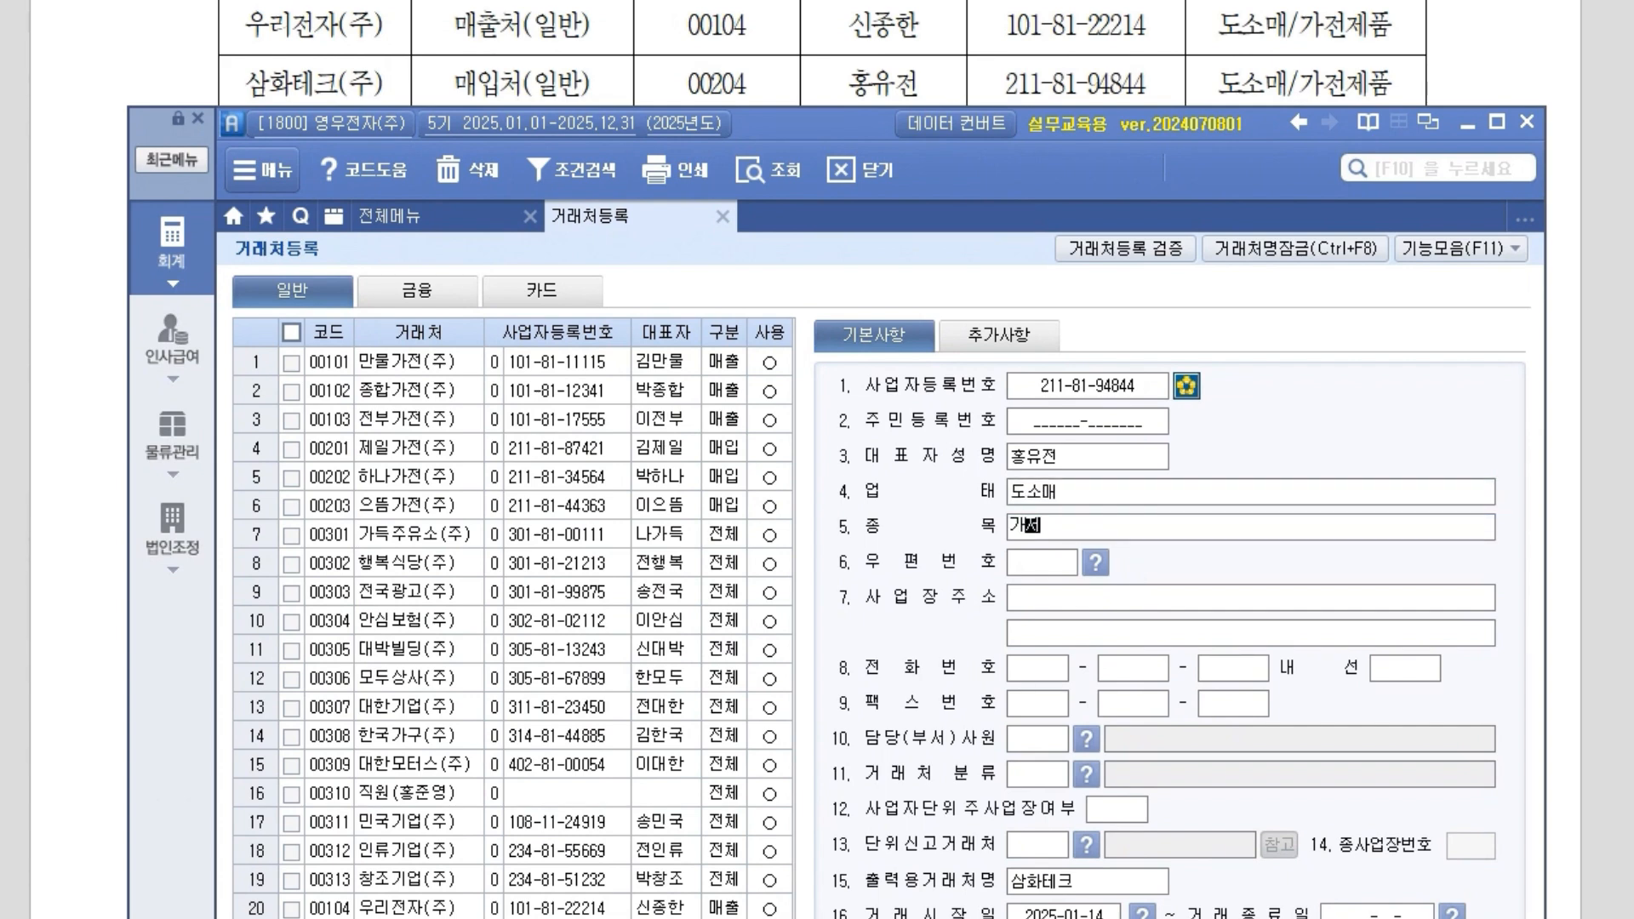
{"action": "key", "text": "Return"}
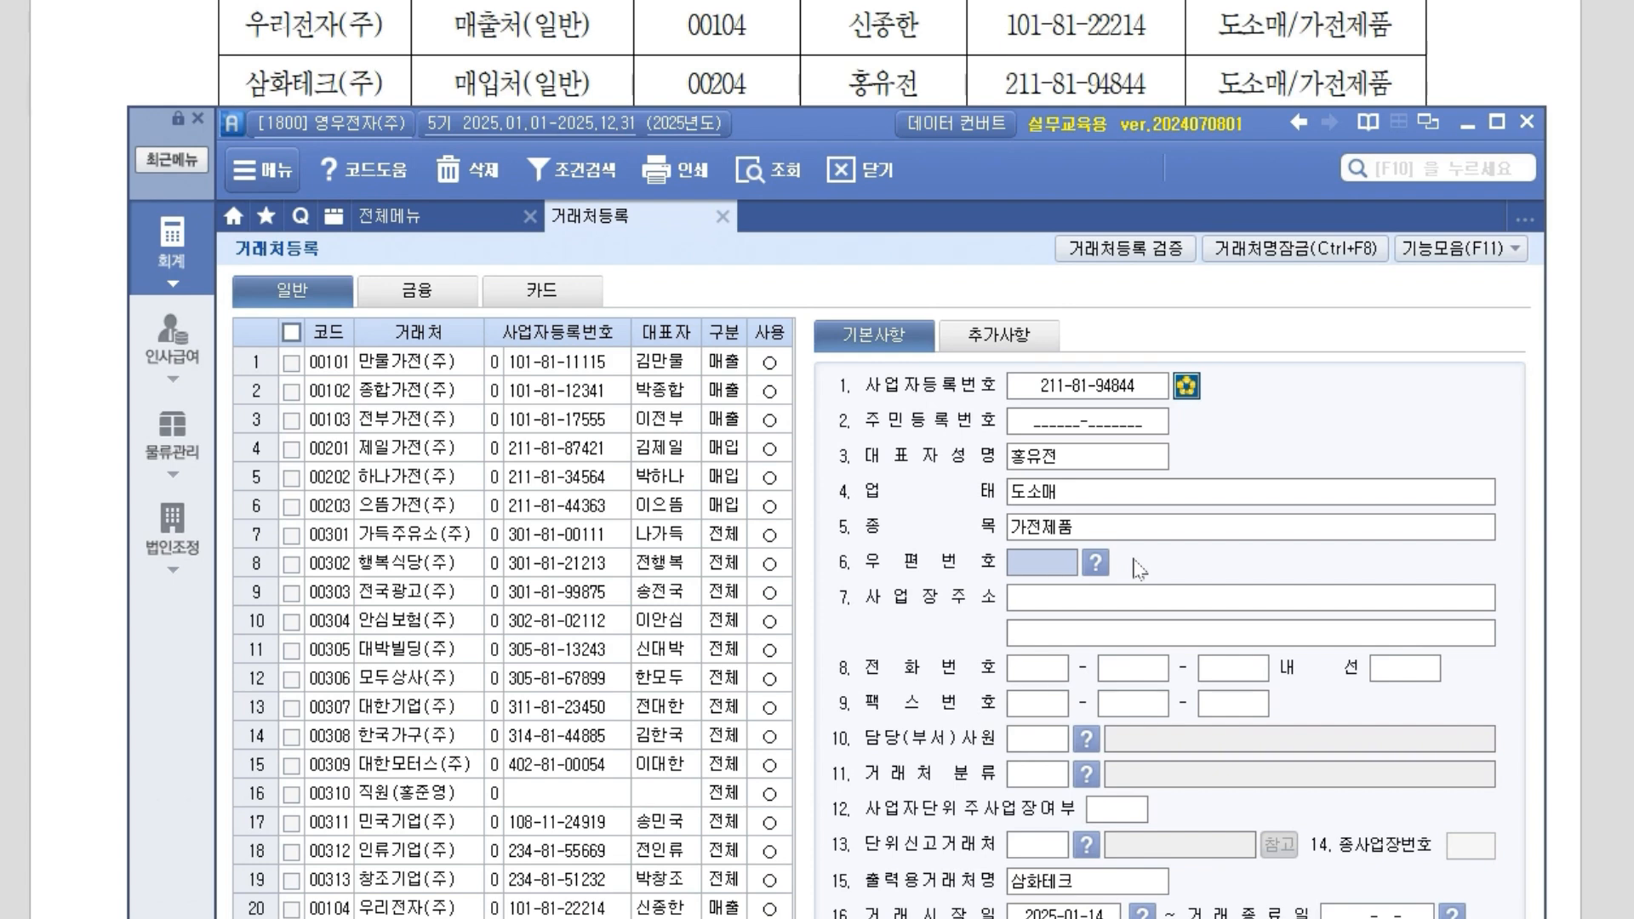
Move the 거래처등록 window below the exam's customer table to review the whole question.
{"action": "left_click", "coordinate": [271, 918]}
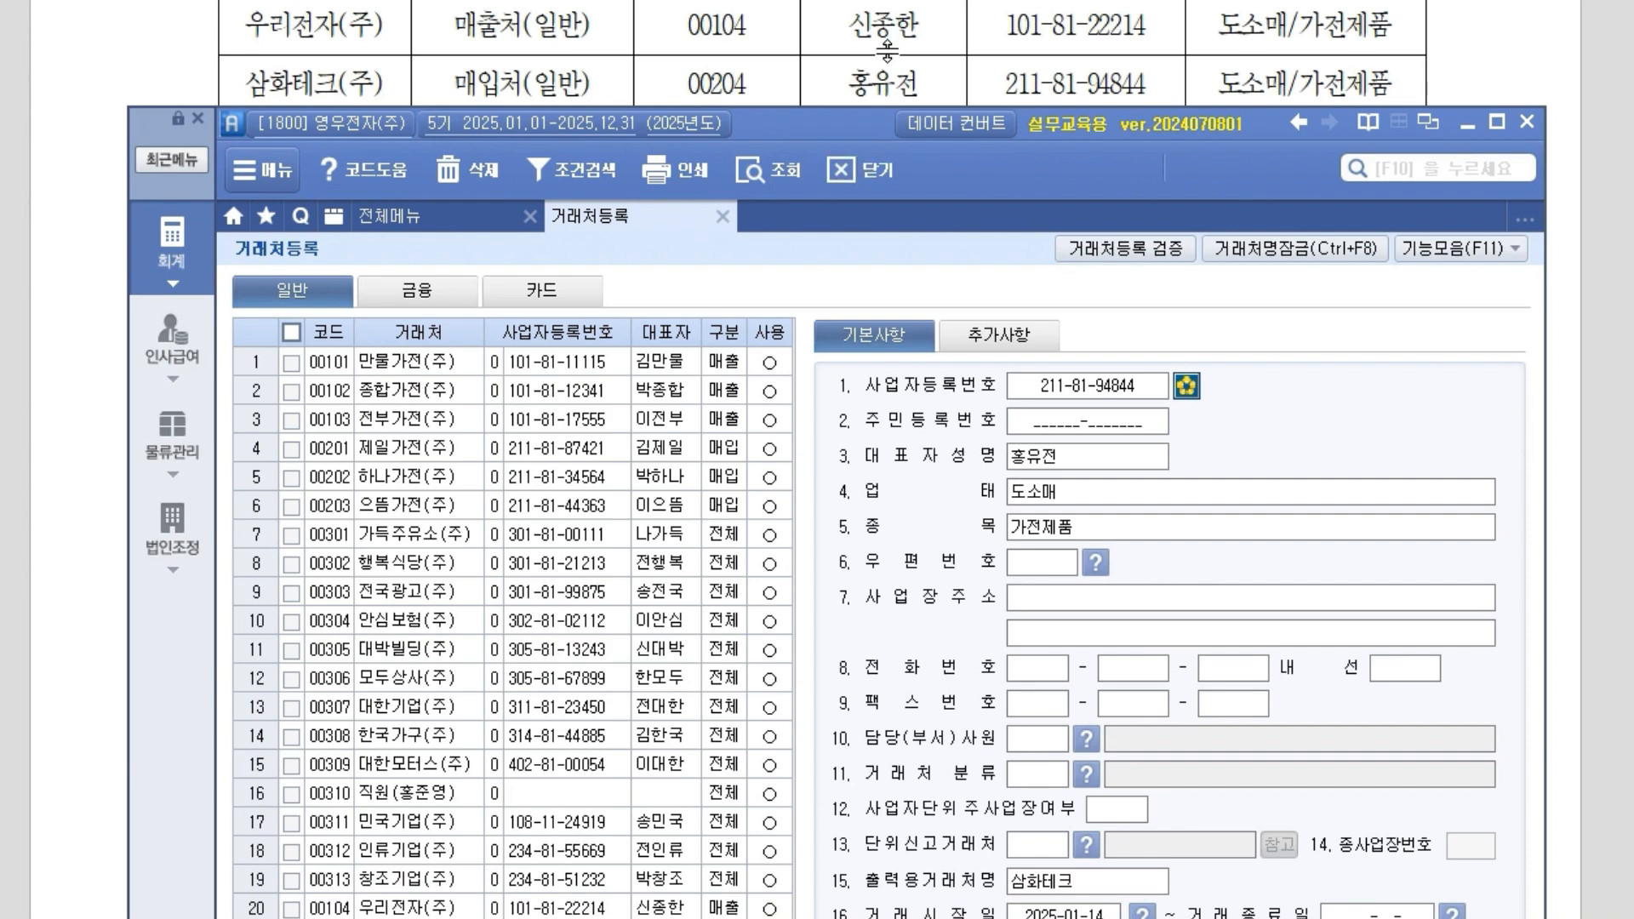
{"action": "scroll", "coordinate": [887, 51], "scroll_direction": "up", "scroll_amount": 2}
{"action": "left_click_drag", "start_coordinate": [809, 140], "coordinate": [816, 410]}
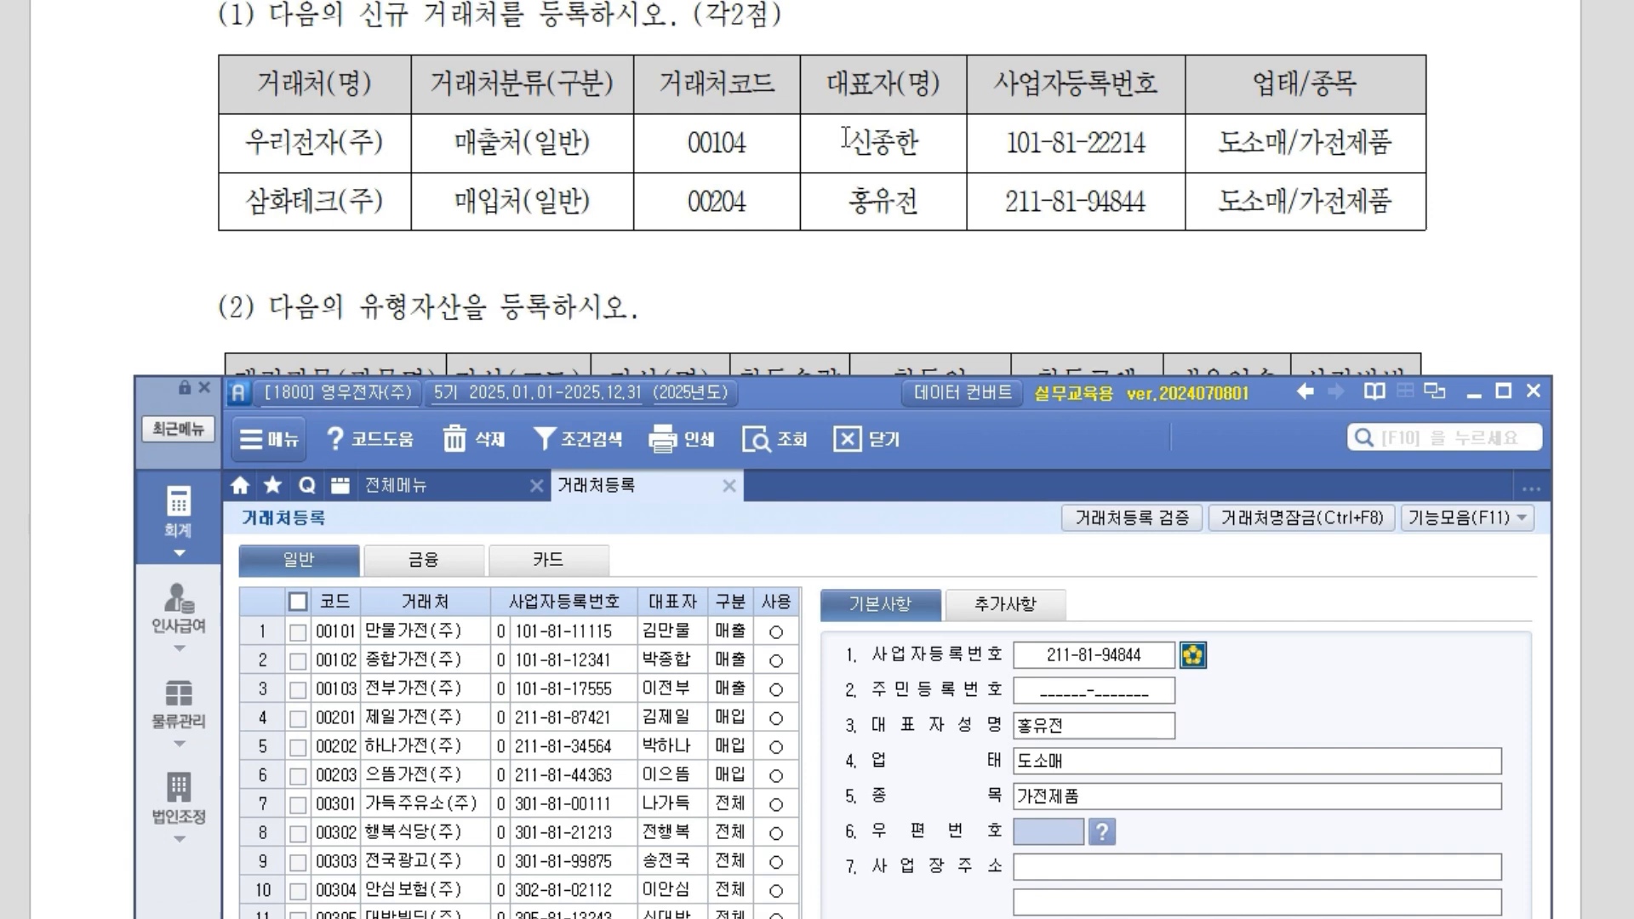
Close 거래처등록 and place the full menu window below the exam's tangible asset table in question (2).
{"action": "scroll", "coordinate": [845, 129], "scroll_direction": "down", "scroll_amount": 5}
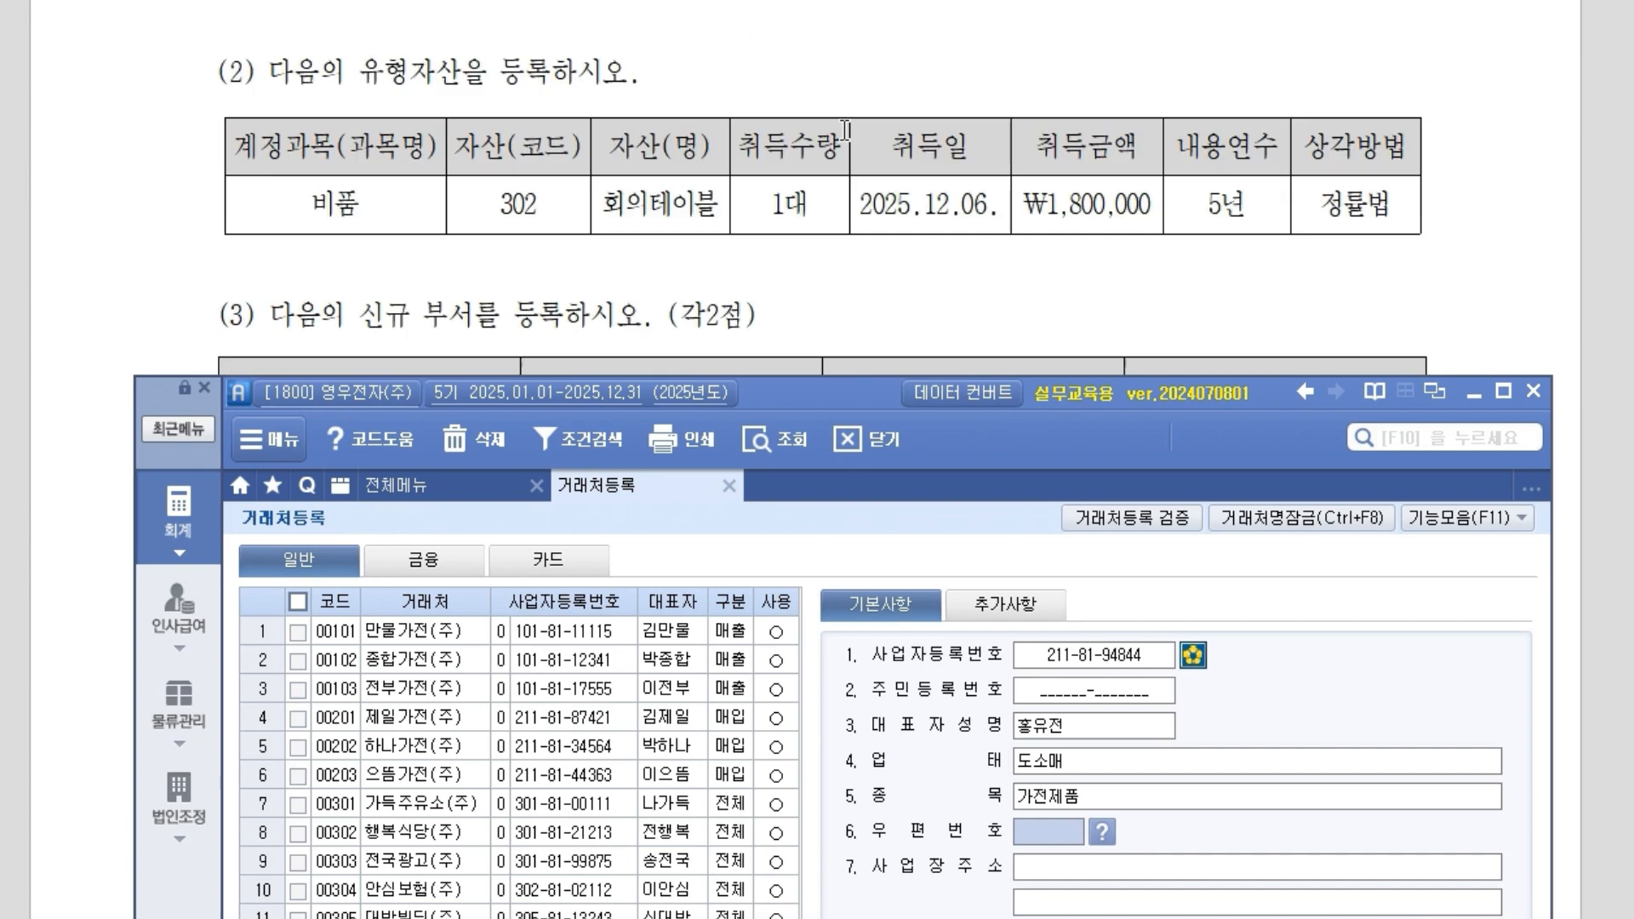
{"action": "left_click_drag", "start_coordinate": [825, 390], "coordinate": [775, 128]}
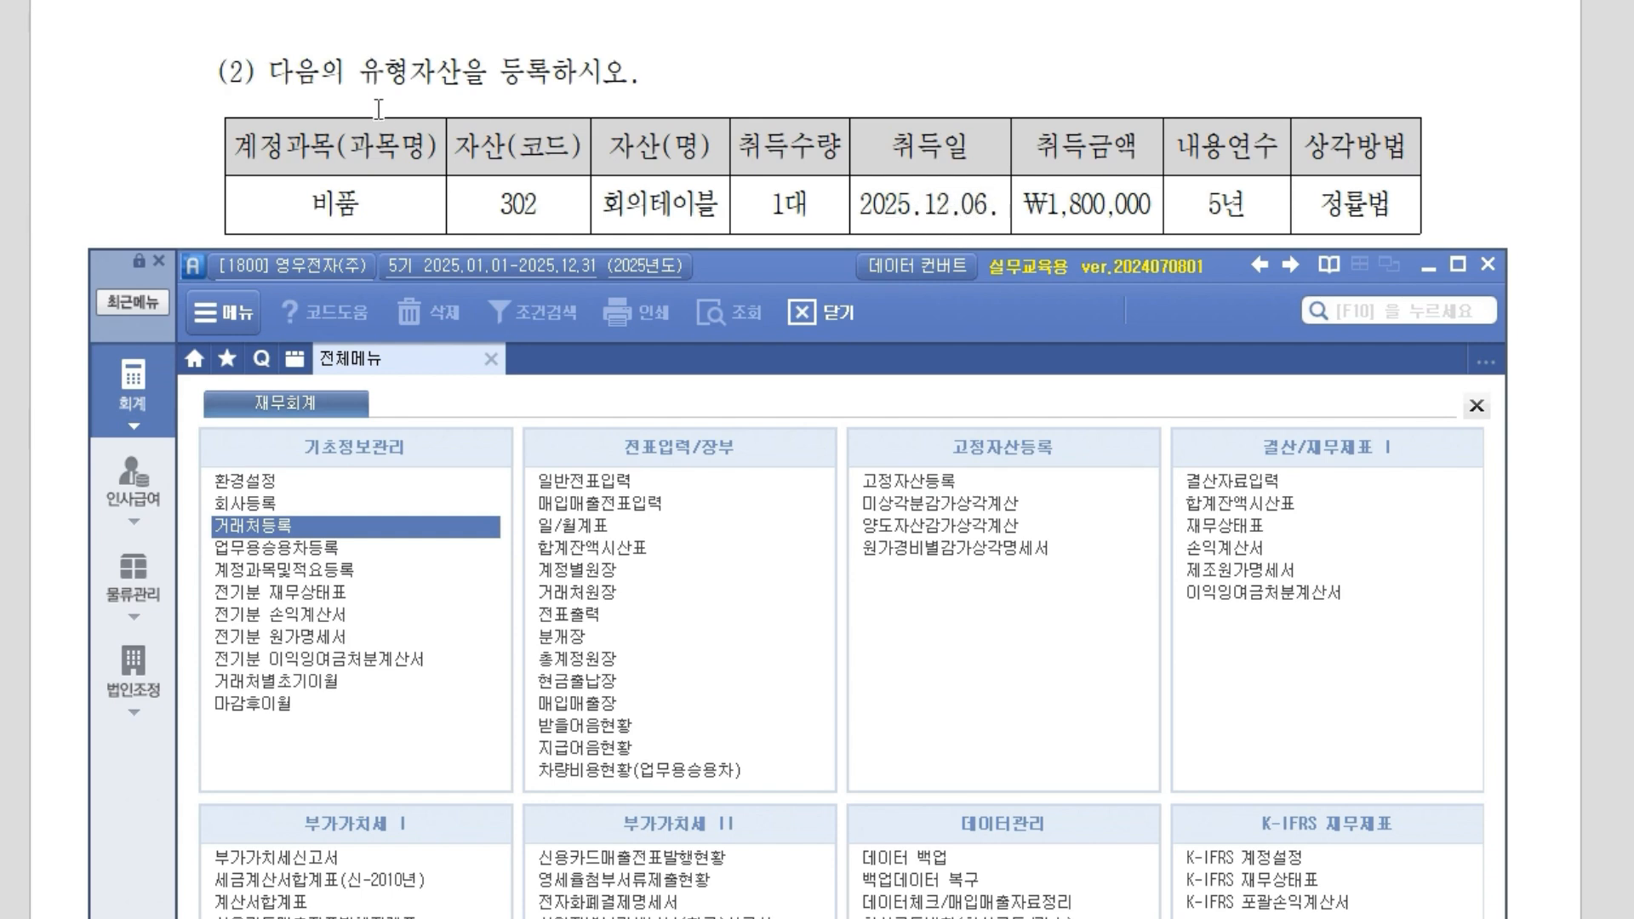
Review the exam's December transactions under question 2, especially the 12월 6일 회의테이블 purchase, and return to the asset table.
{"action": "left_click", "coordinate": [731, 89]}
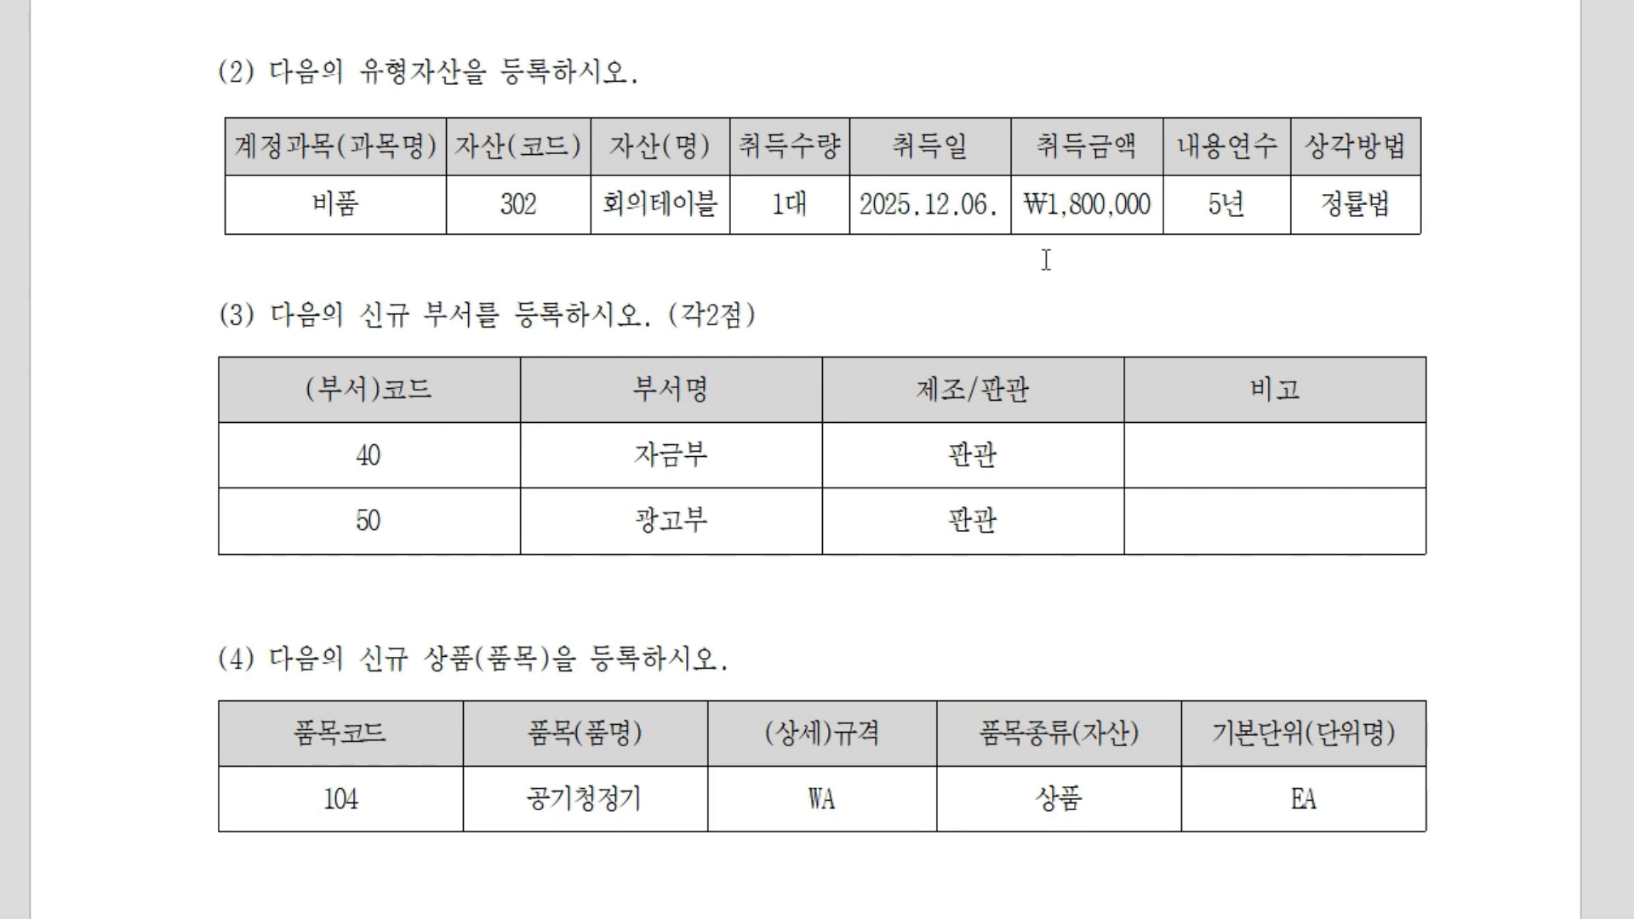
{"action": "scroll", "coordinate": [980, 372], "scroll_direction": "down", "scroll_amount": 3}
{"action": "scroll", "coordinate": [980, 372], "scroll_direction": "down", "scroll_amount": 12}
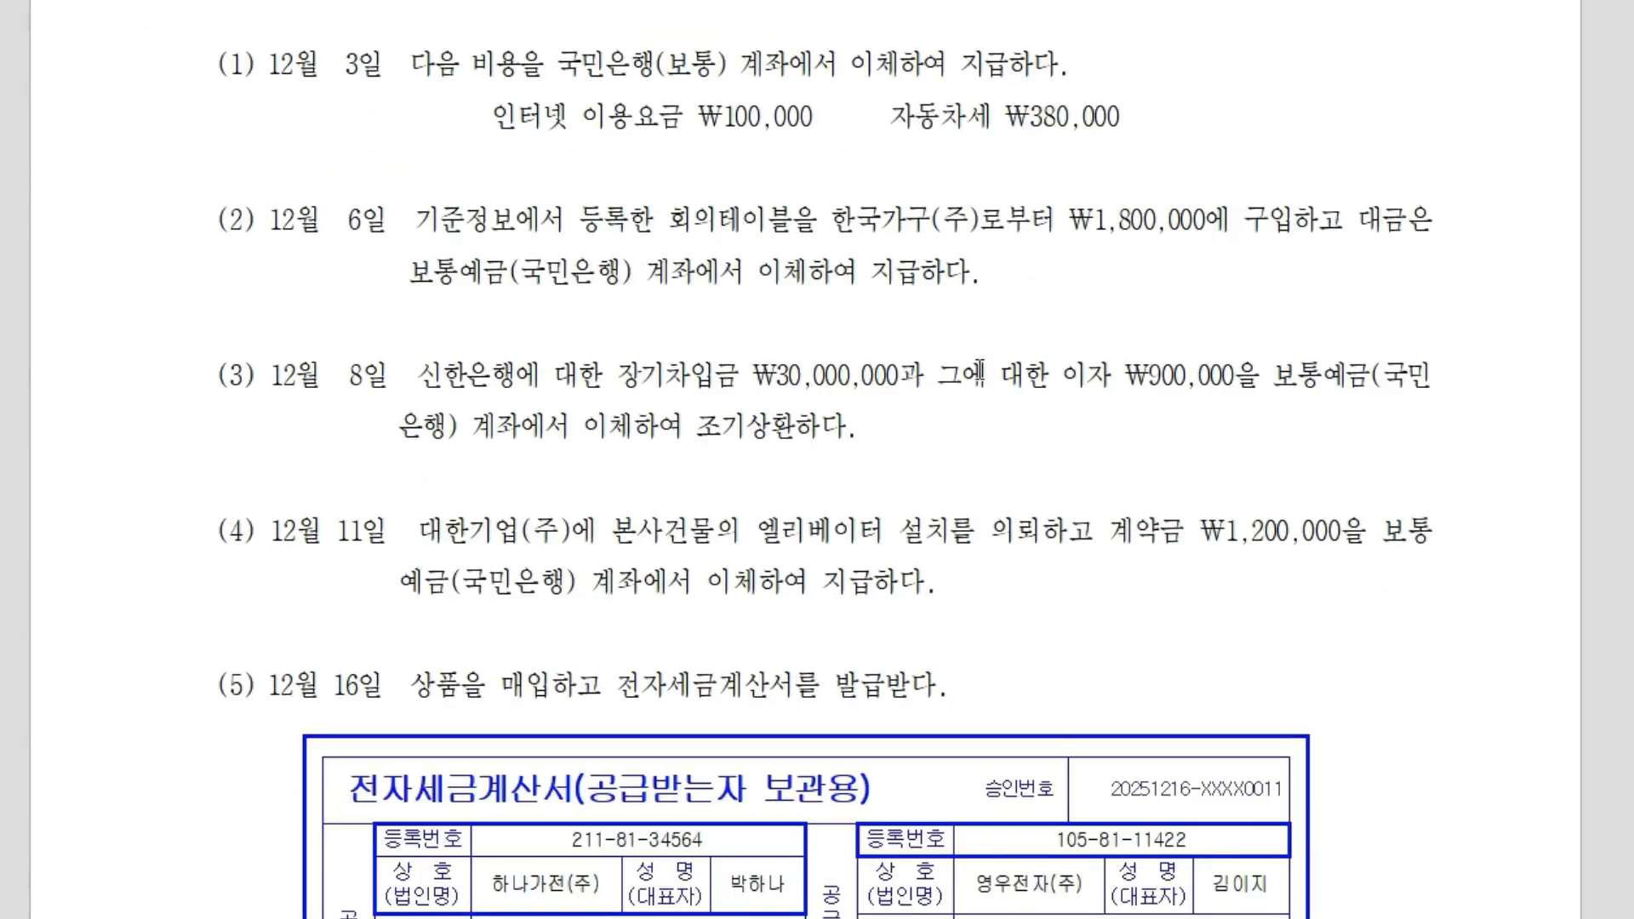
{"action": "left_click", "coordinate": [99, 383]}
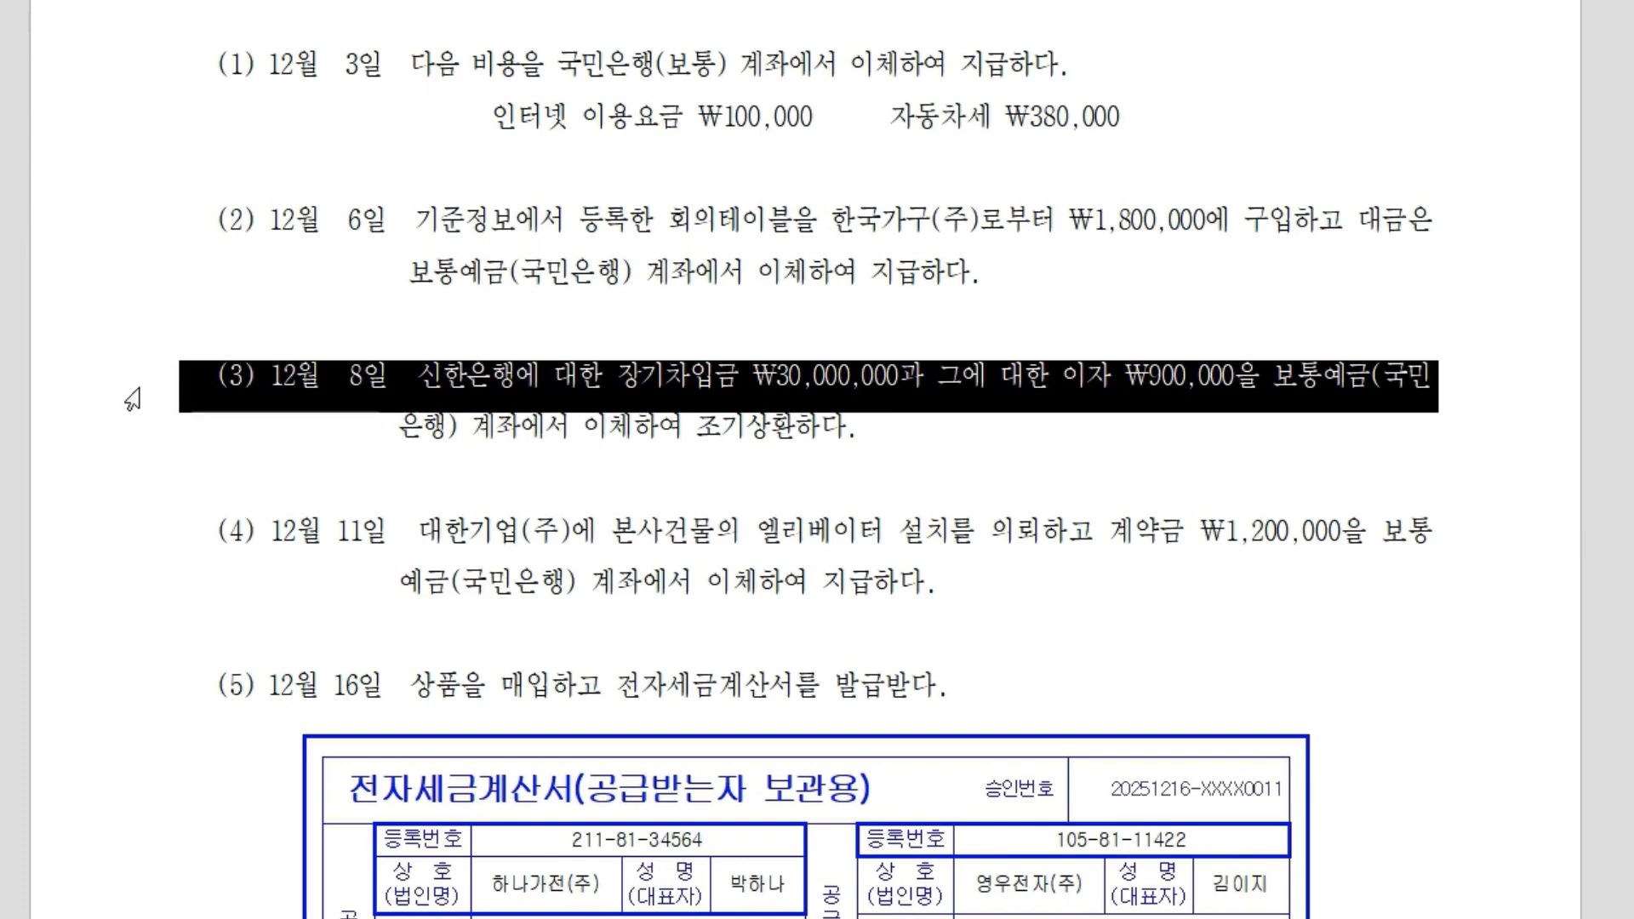
{"action": "left_click", "coordinate": [399, 518]}
{"action": "left_click_drag", "start_coordinate": [143, 223], "coordinate": [163, 282]}
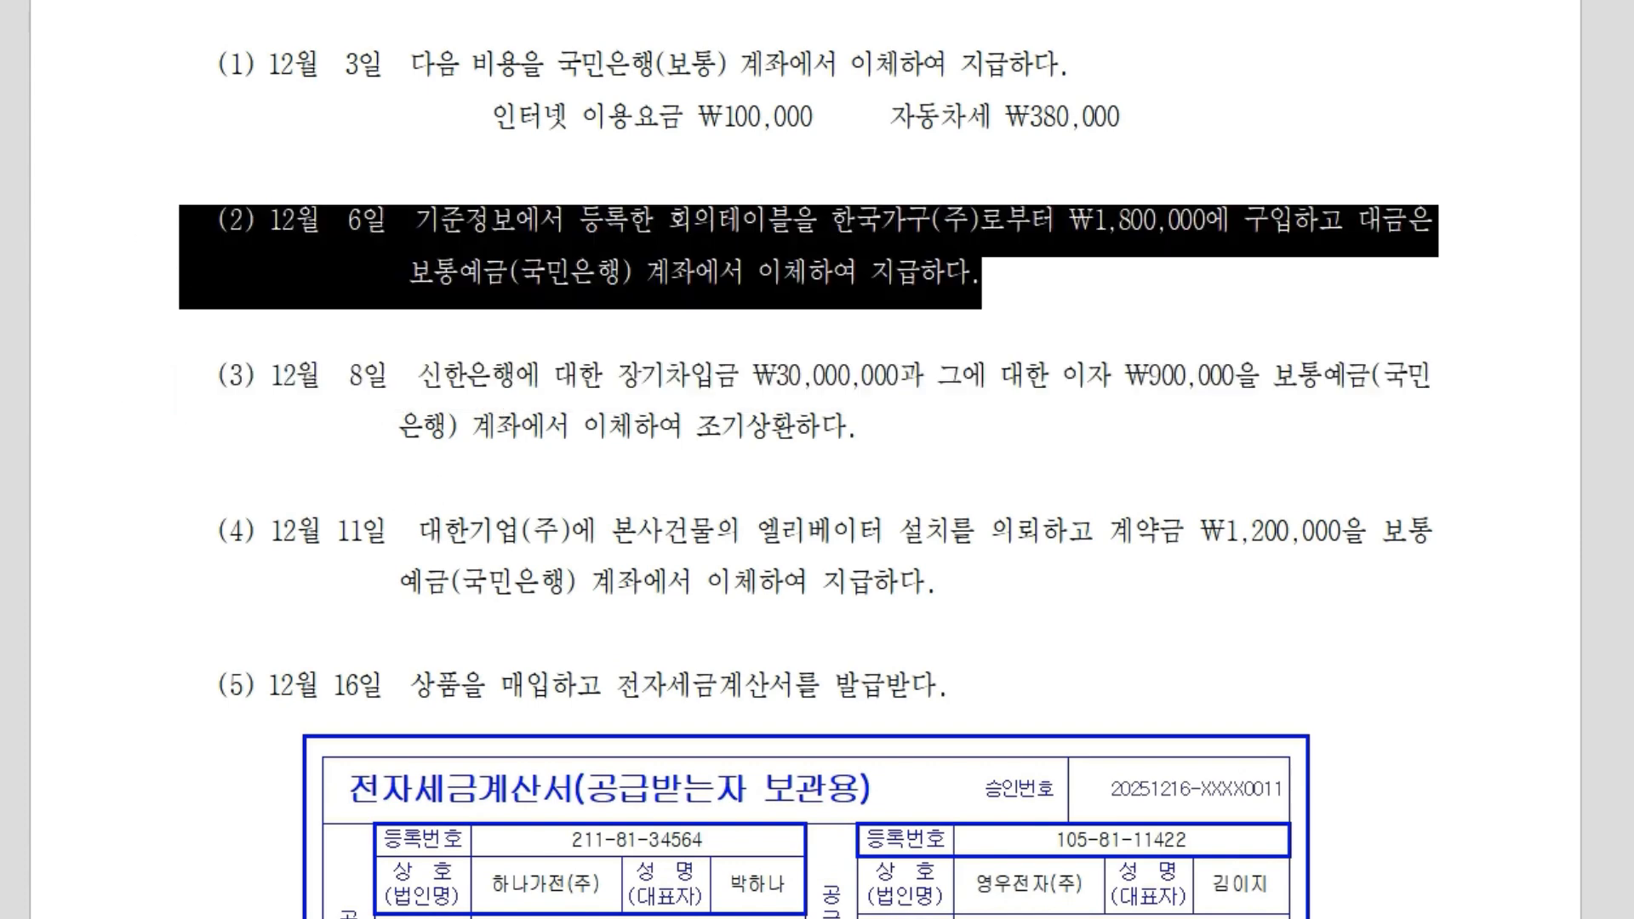
{"action": "left_click", "coordinate": [1151, 289]}
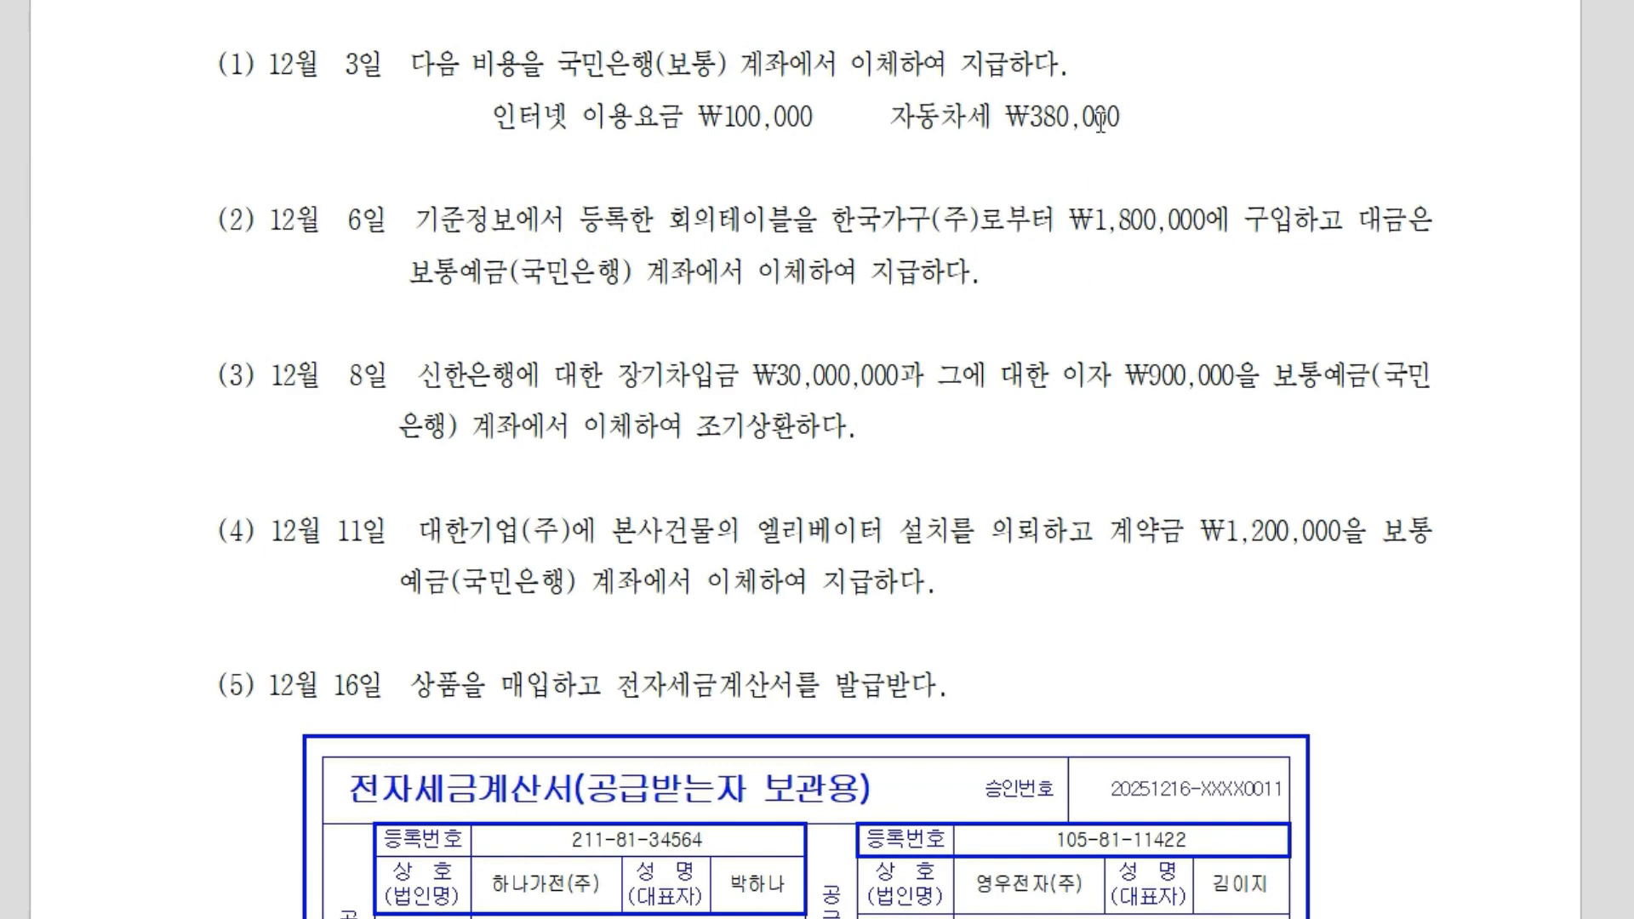
{"action": "scroll", "coordinate": [1004, 281], "scroll_direction": "up", "scroll_amount": 15}
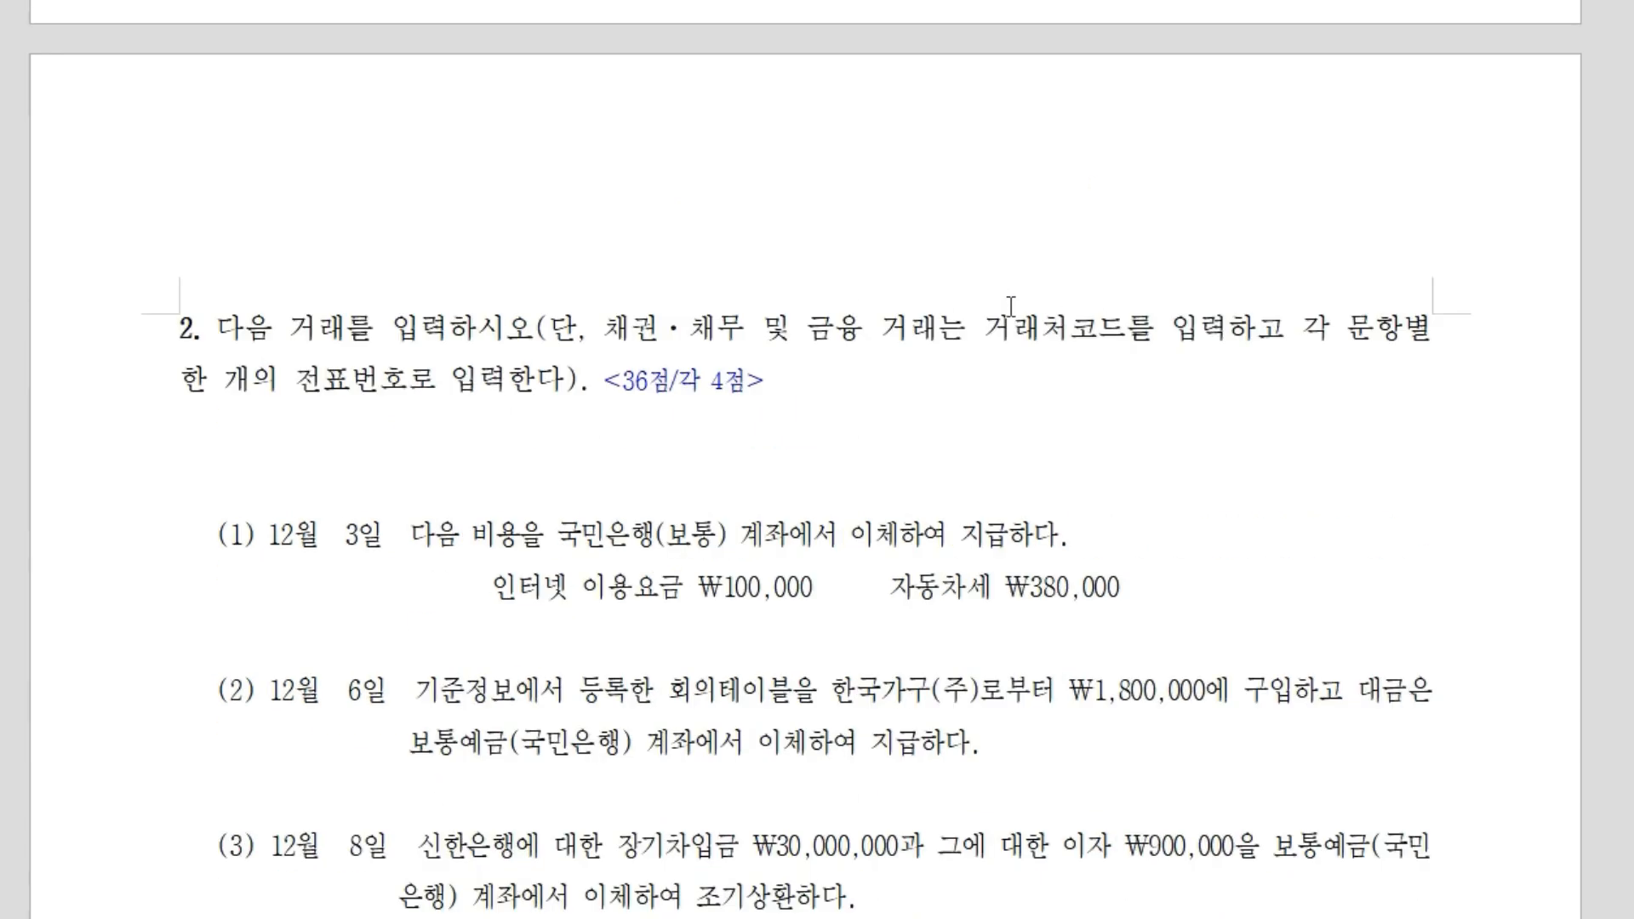
{"action": "scroll", "coordinate": [1008, 332], "scroll_direction": "down", "scroll_amount": 3}
{"action": "scroll", "coordinate": [1008, 332], "scroll_direction": "up", "scroll_amount": 2}
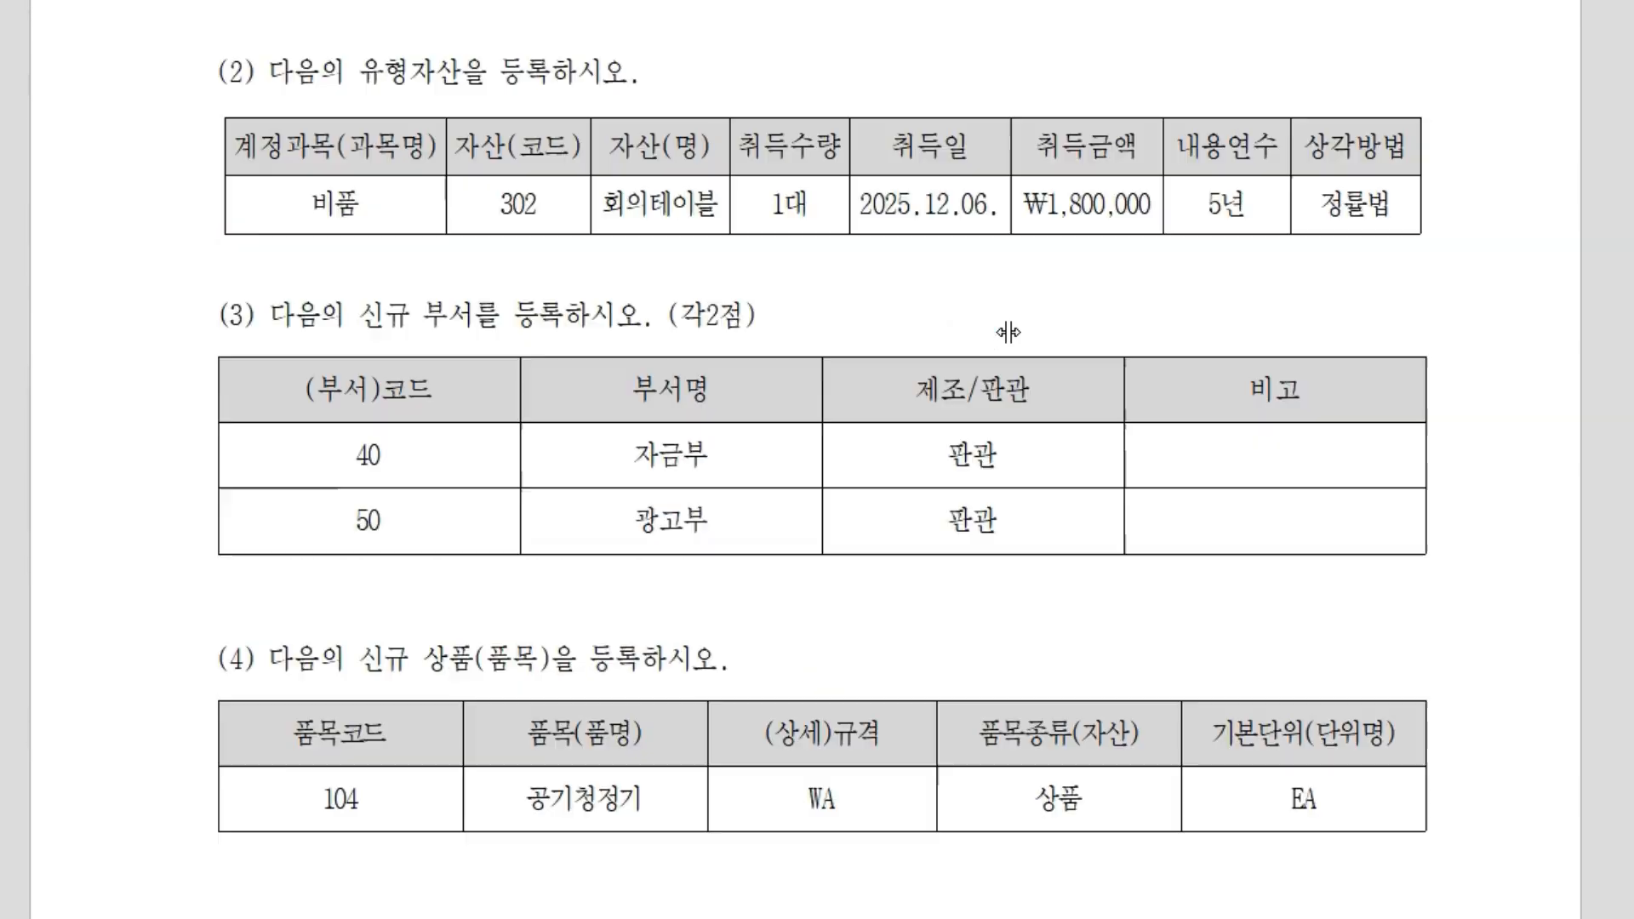
Switch back to sPLUS, open 고정자산등록 and choose 212 비품 as the fixed asset account.
{"action": "key", "text": "alt+Tab"}
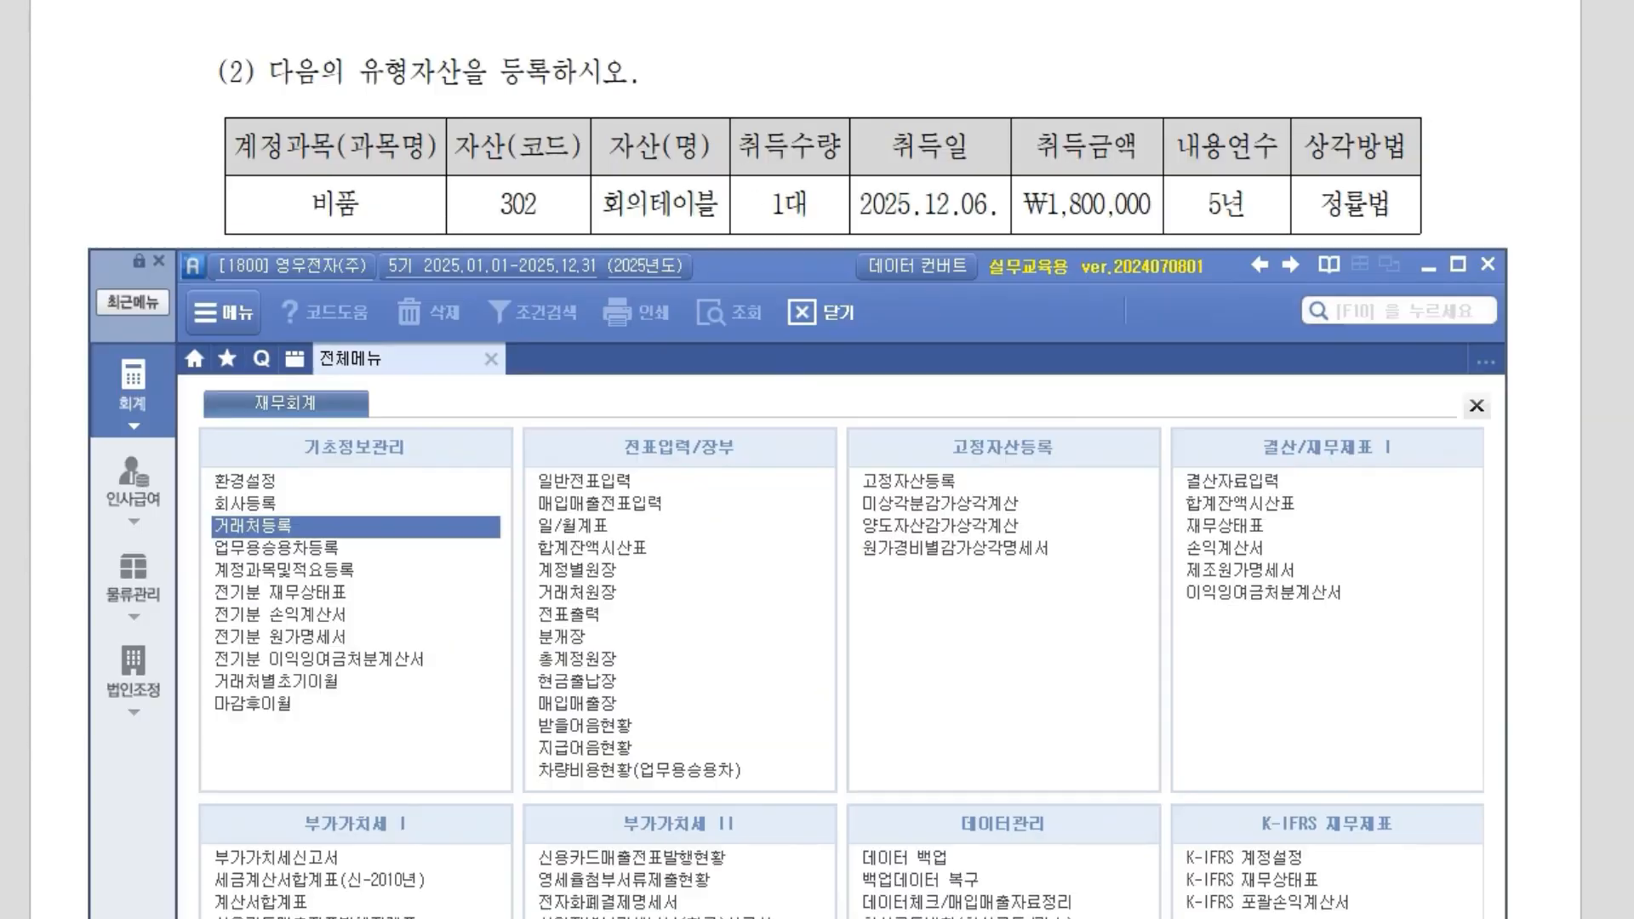
{"action": "left_click_drag", "start_coordinate": [771, 269], "coordinate": [761, 275]}
{"action": "left_click", "coordinate": [914, 487]}
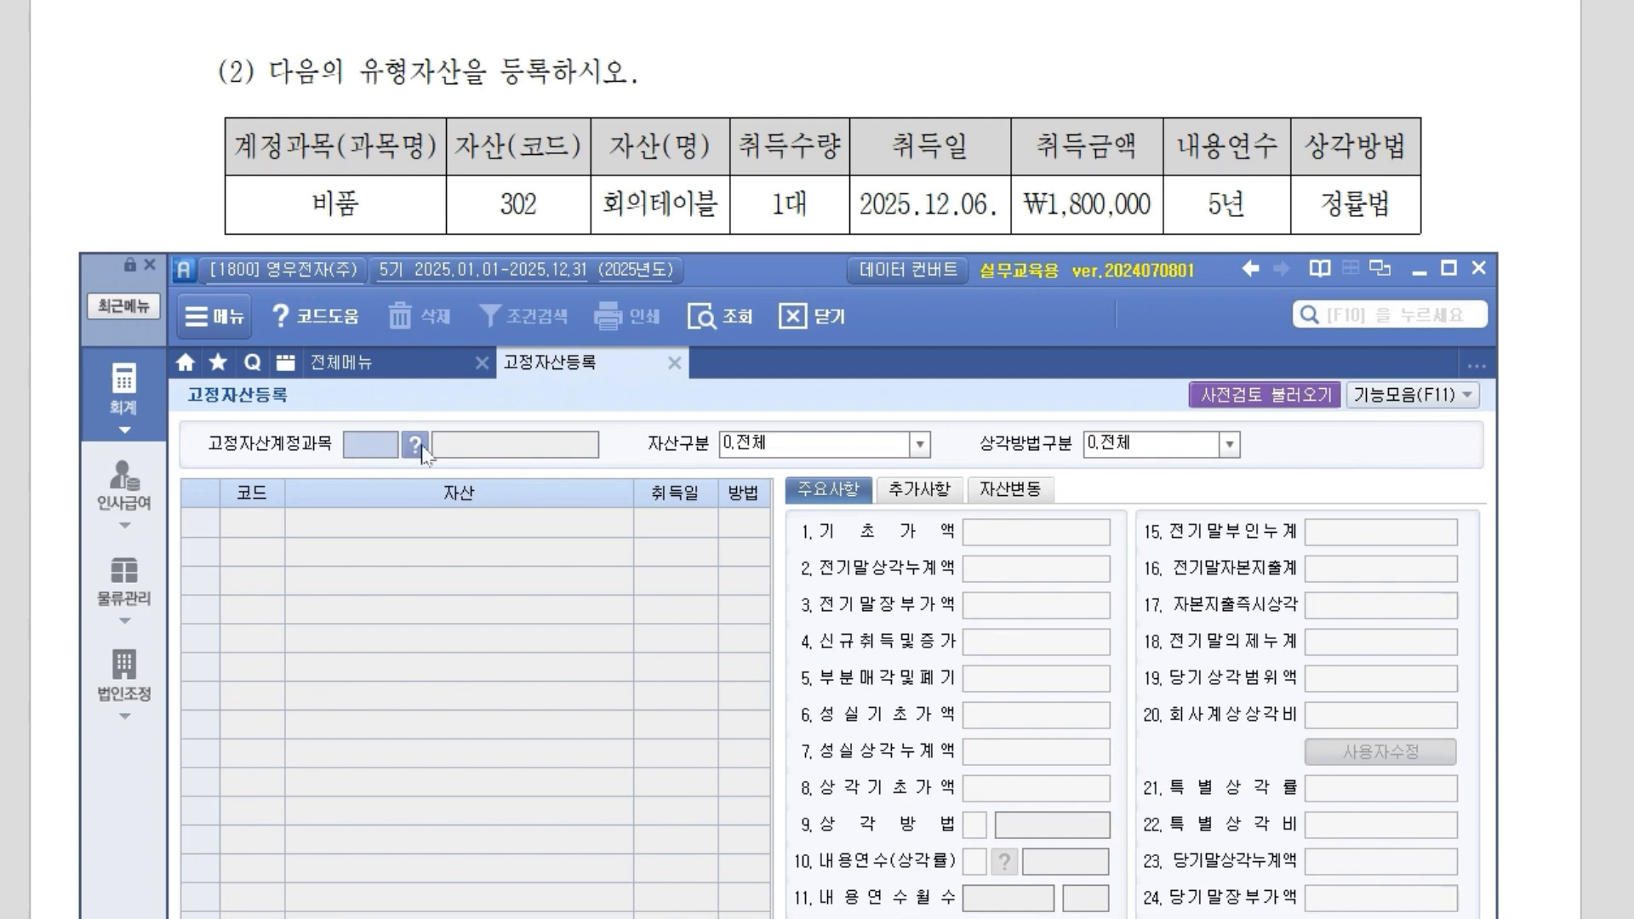
{"action": "left_click", "coordinate": [416, 444]}
{"action": "left_click", "coordinate": [788, 745]}
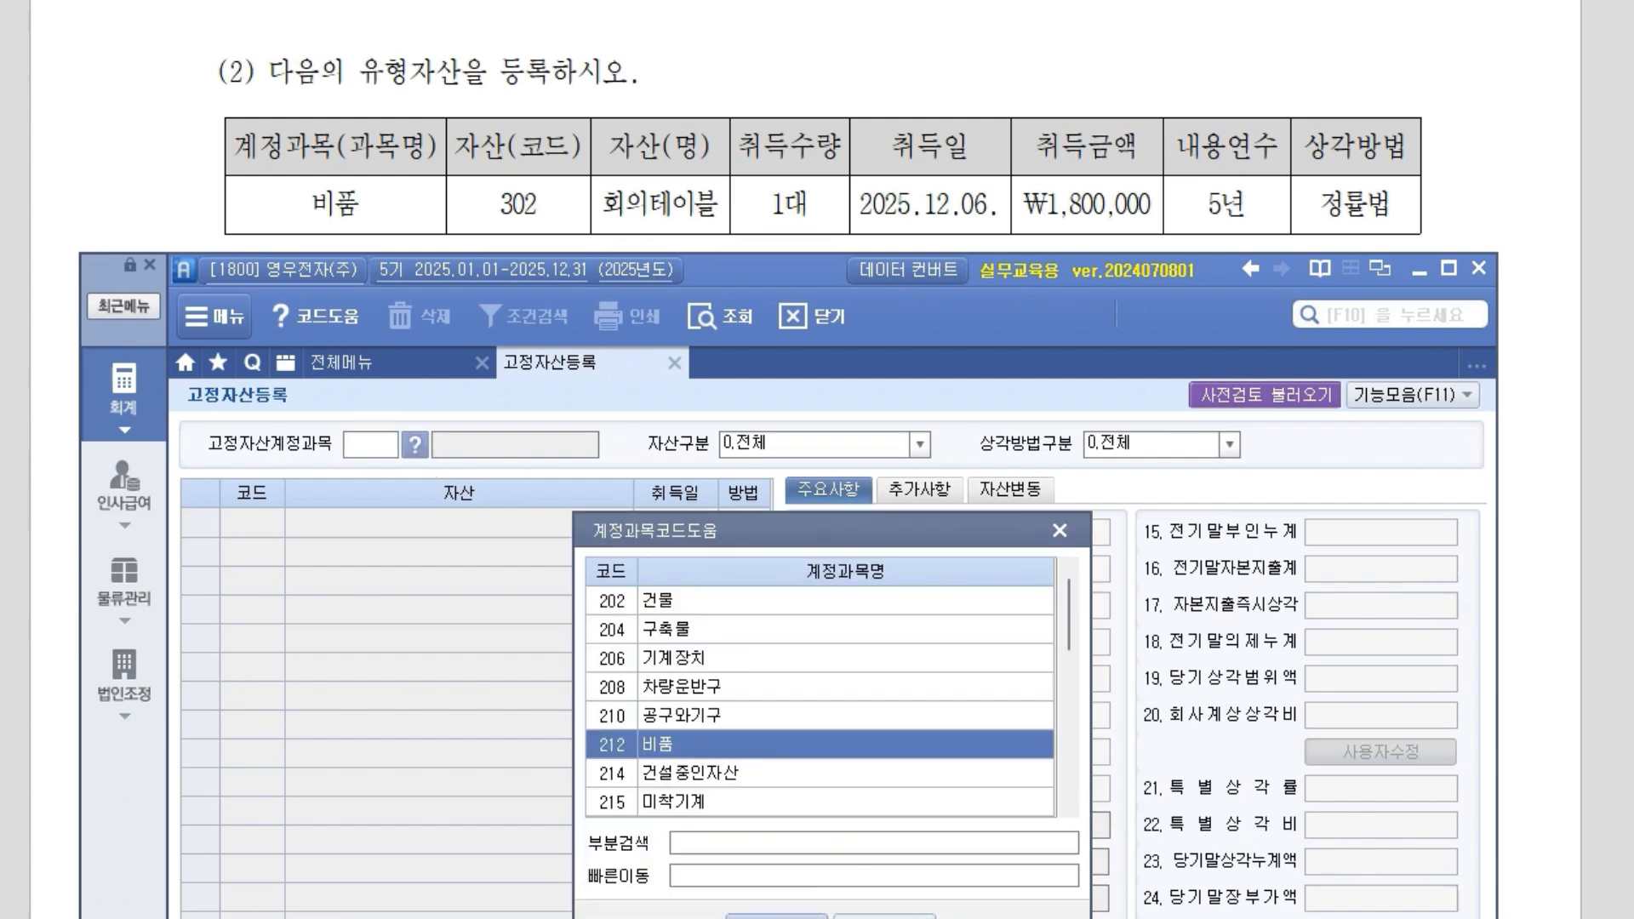
{"action": "key", "text": "Return"}
{"action": "key", "text": "Return"}
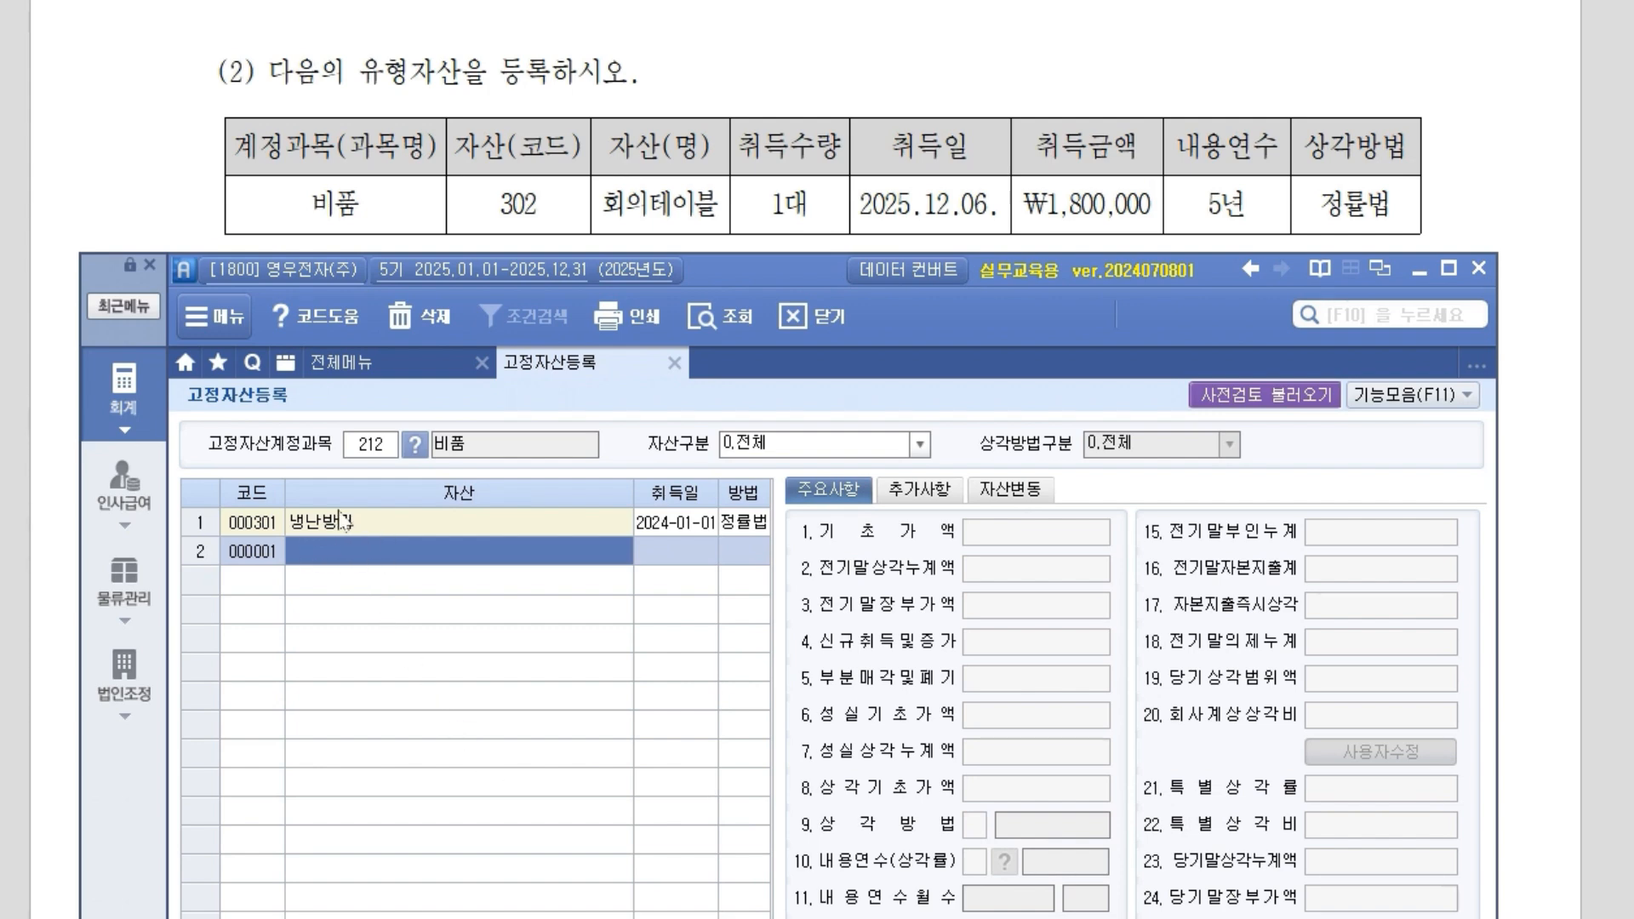
Add an asset in the empty row with code 302, name 회의테이블 and acquisition date 2025-12-06.
{"action": "left_click", "coordinate": [281, 555]}
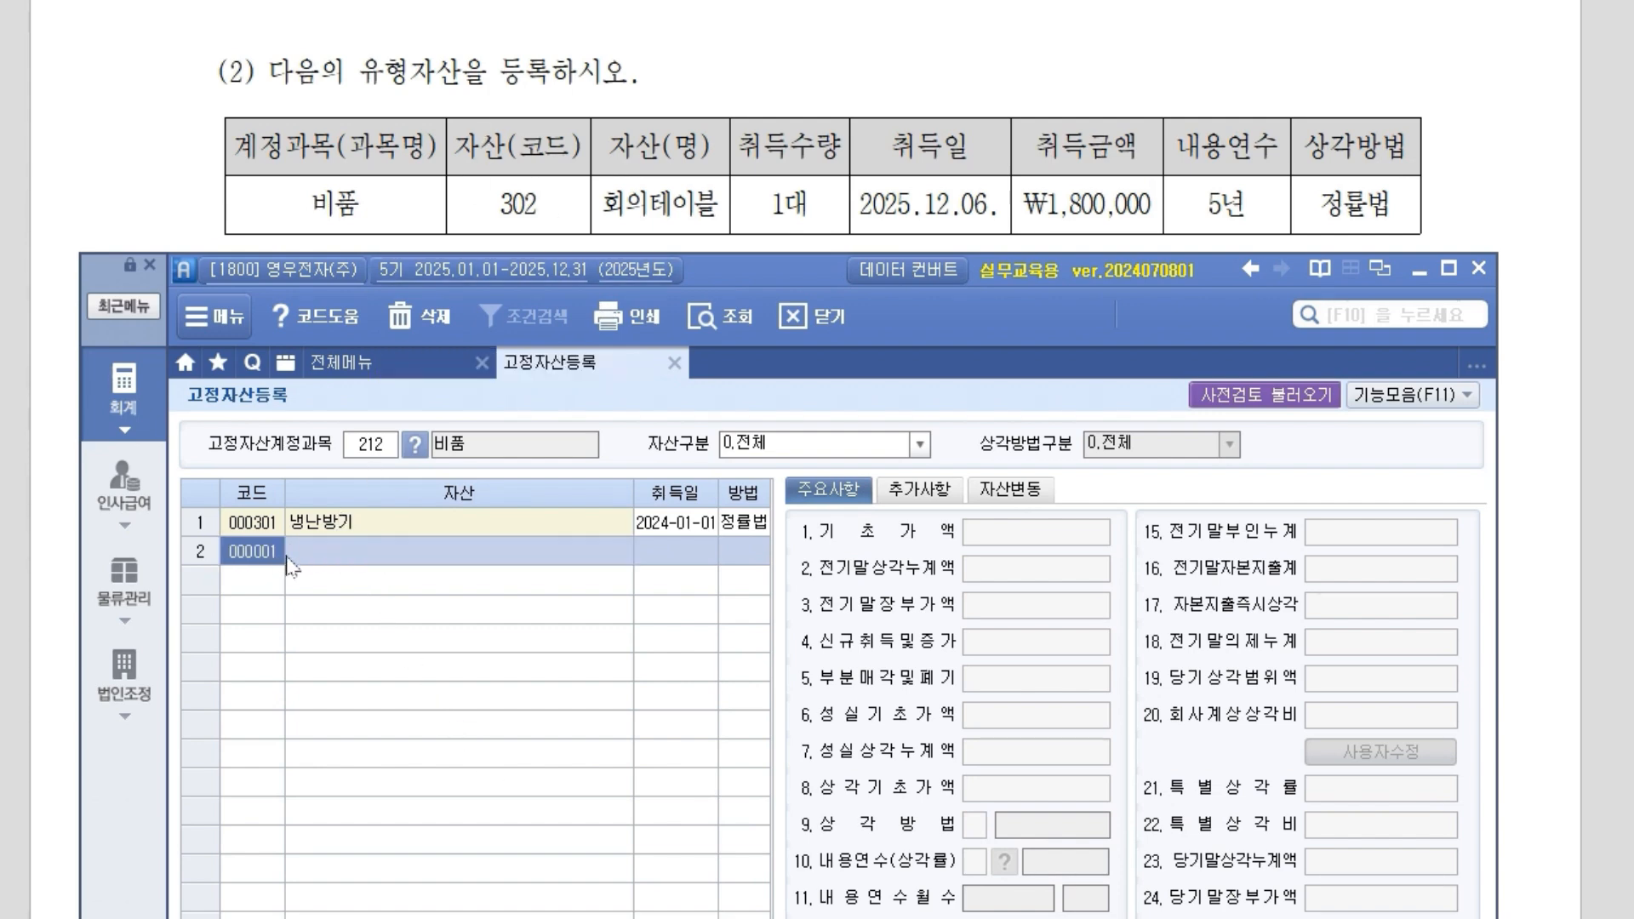
{"action": "type", "text": "302"}
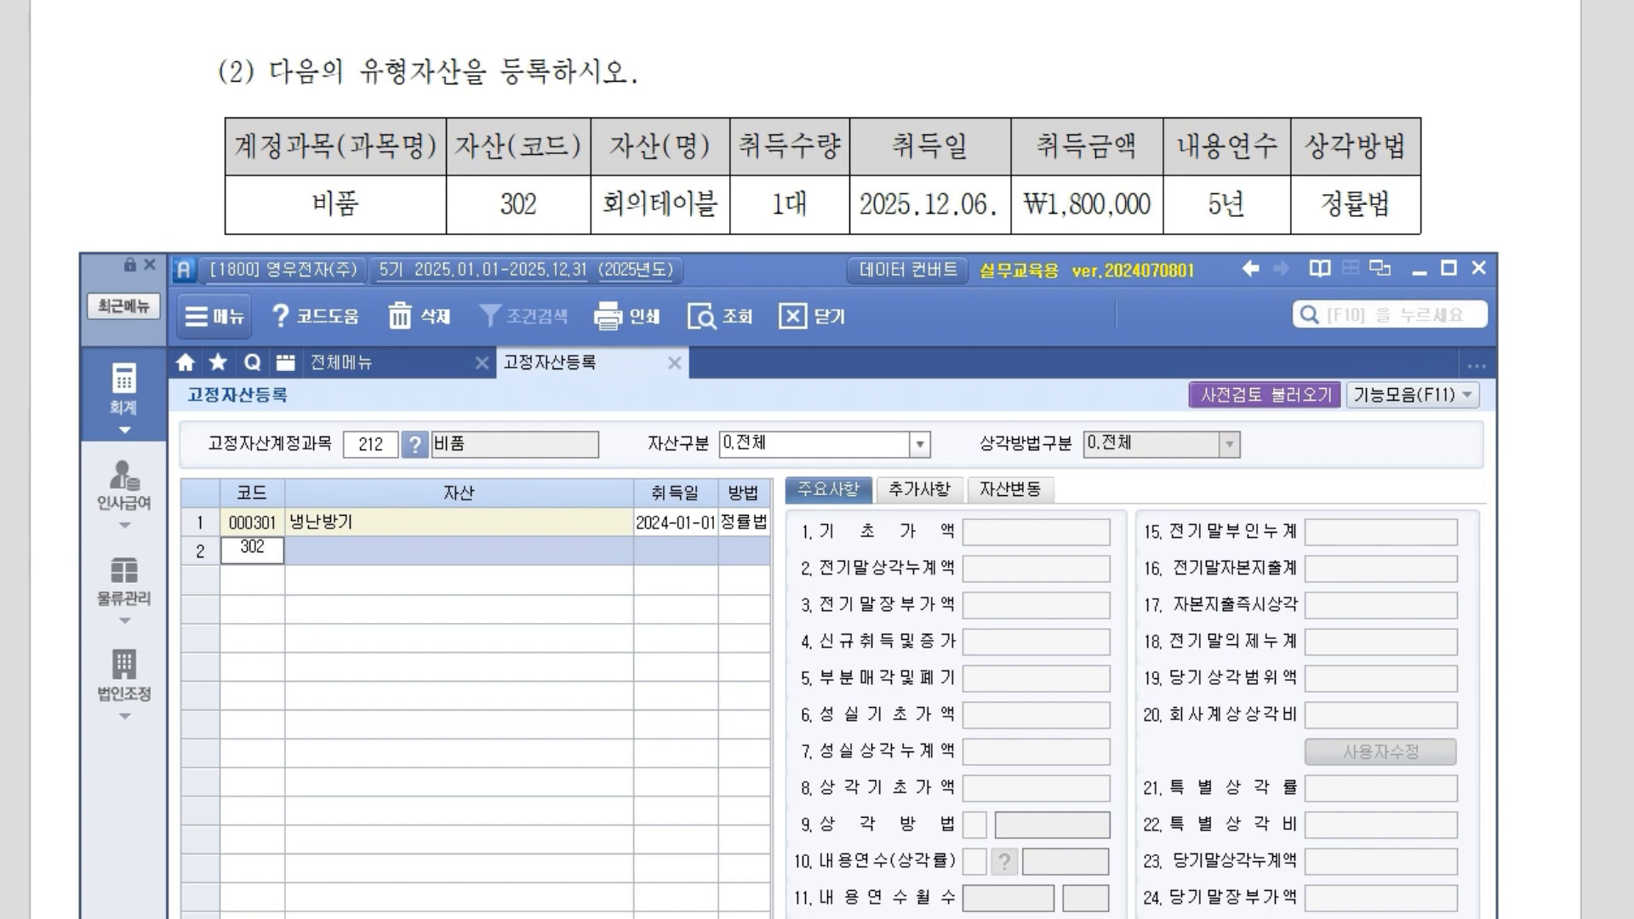
{"action": "key", "text": "Return"}
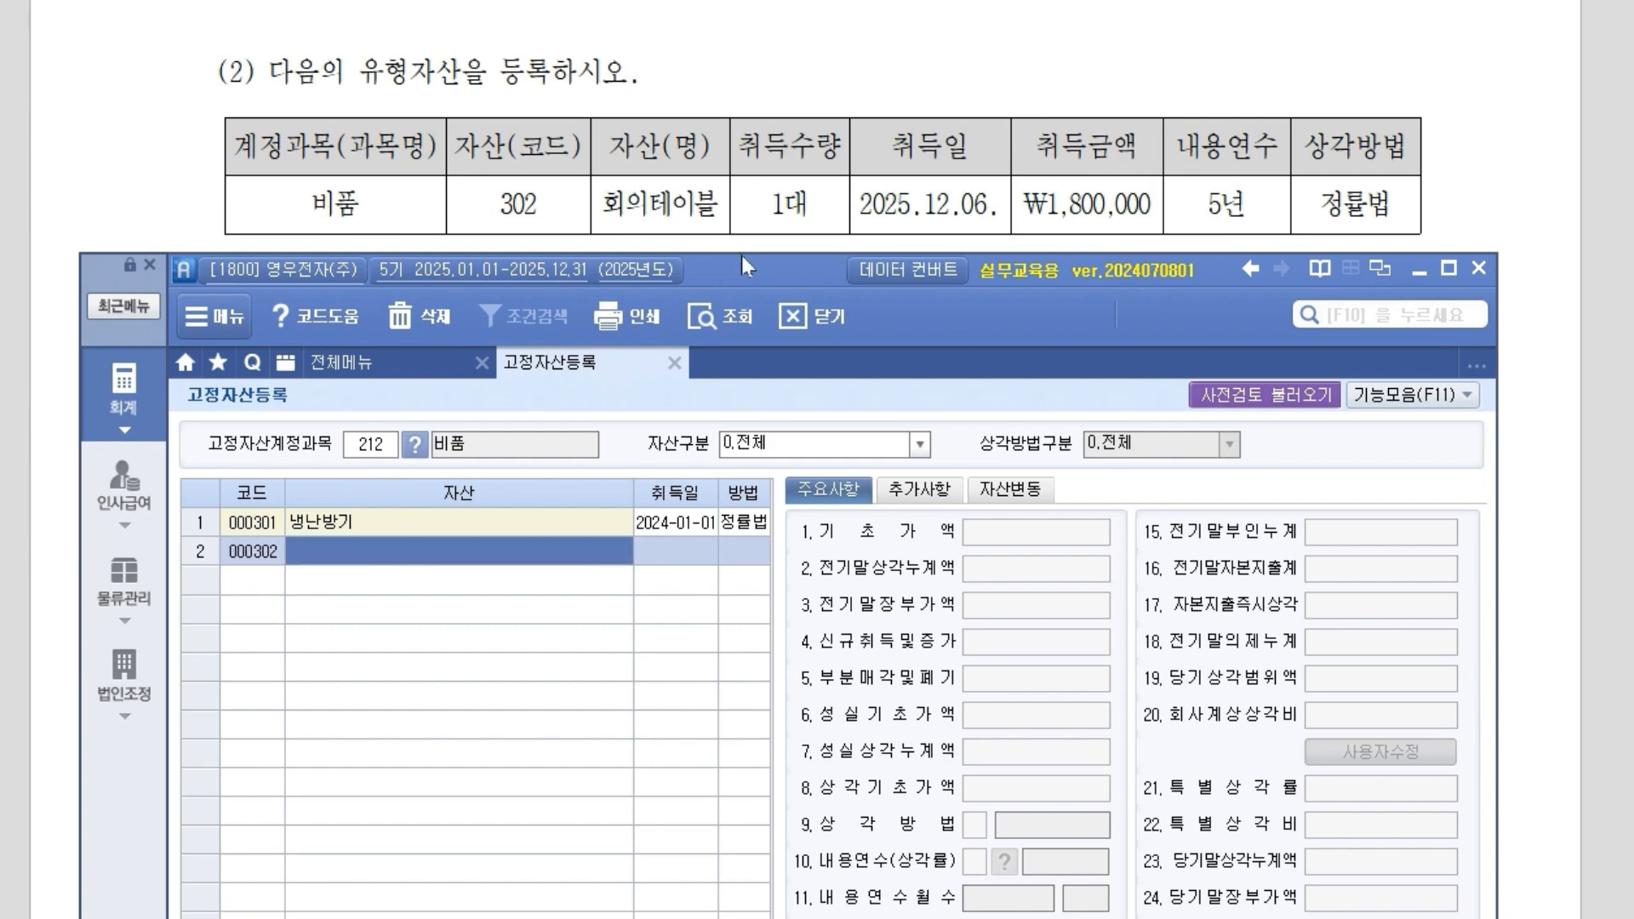
{"action": "type", "text": "회의테이블"}
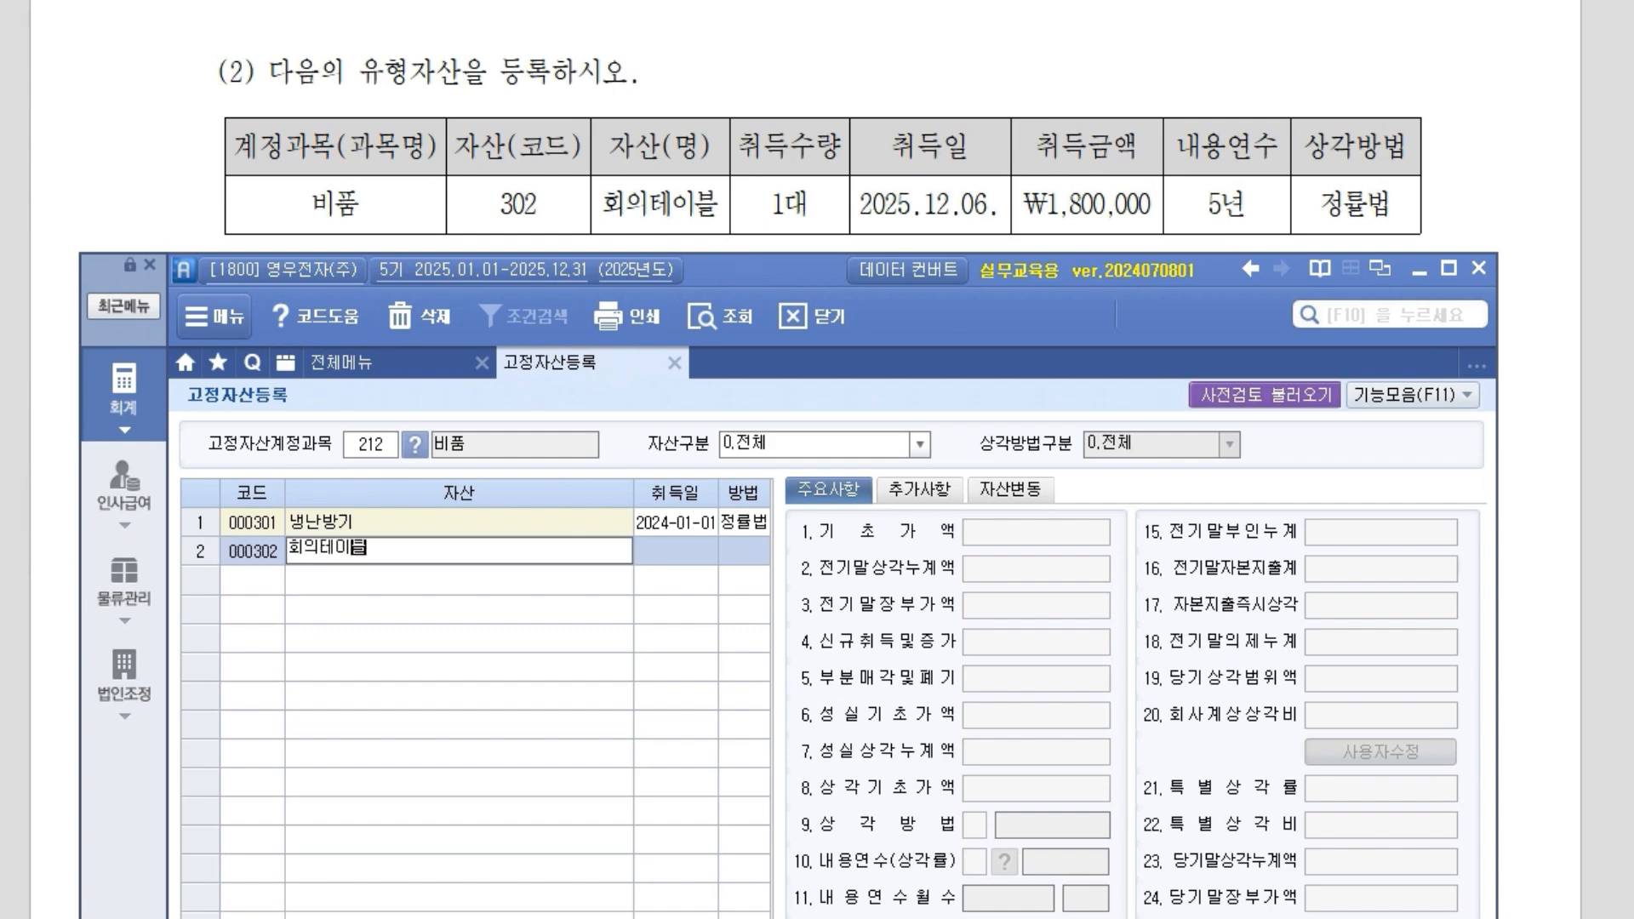
{"action": "key", "text": "Return"}
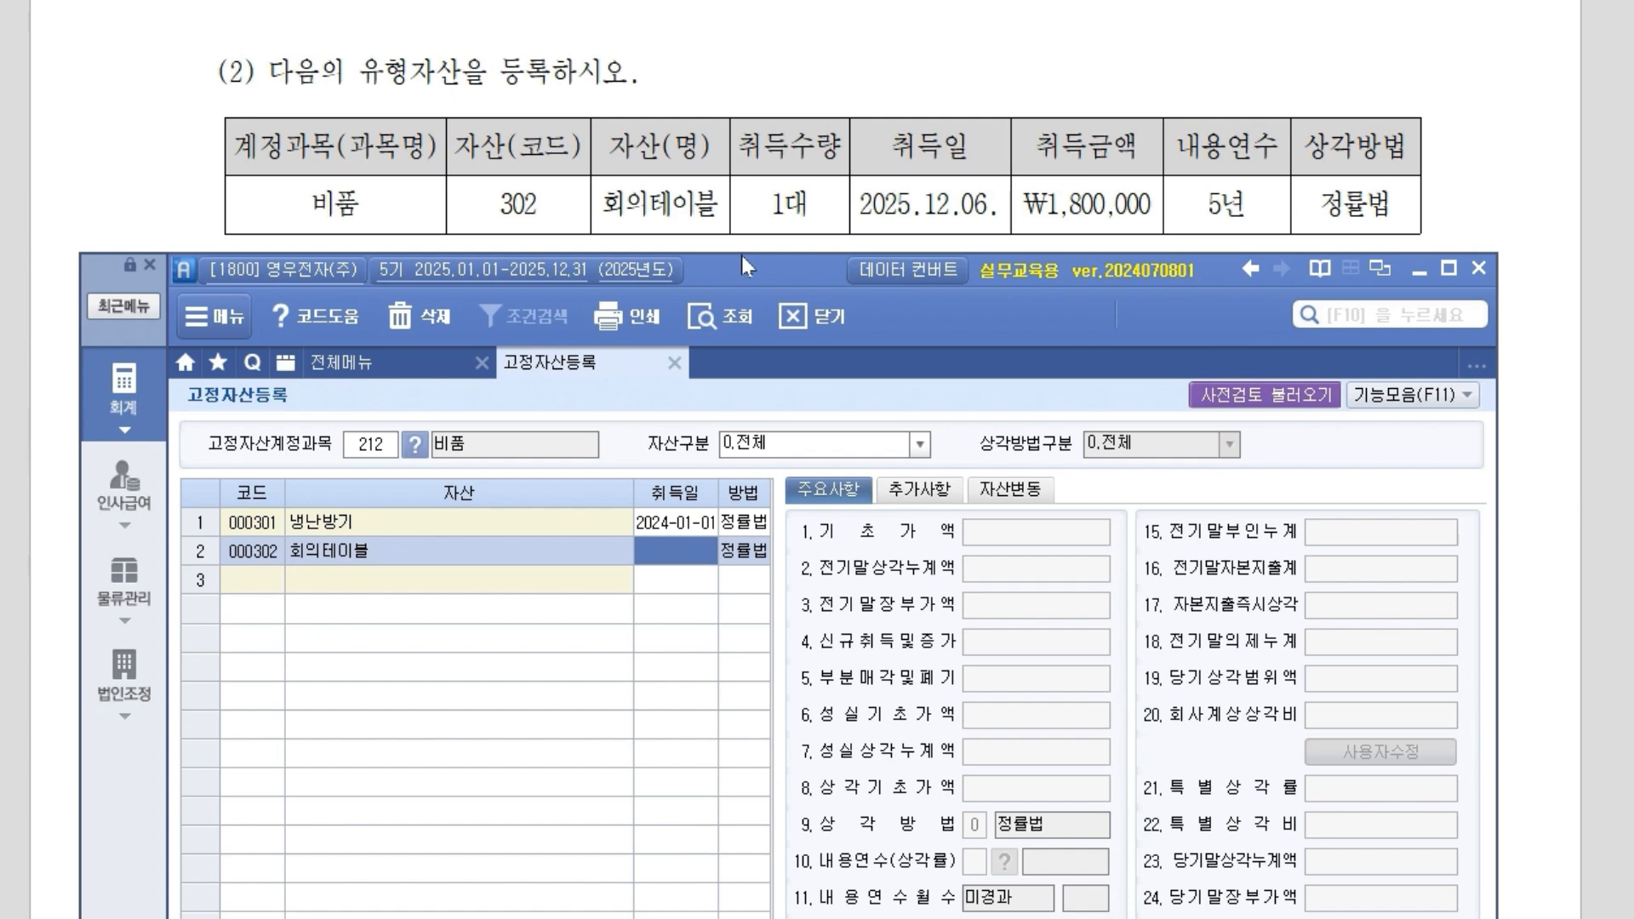
{"action": "type", "text": "2025-12-06"}
{"action": "key", "text": "Return"}
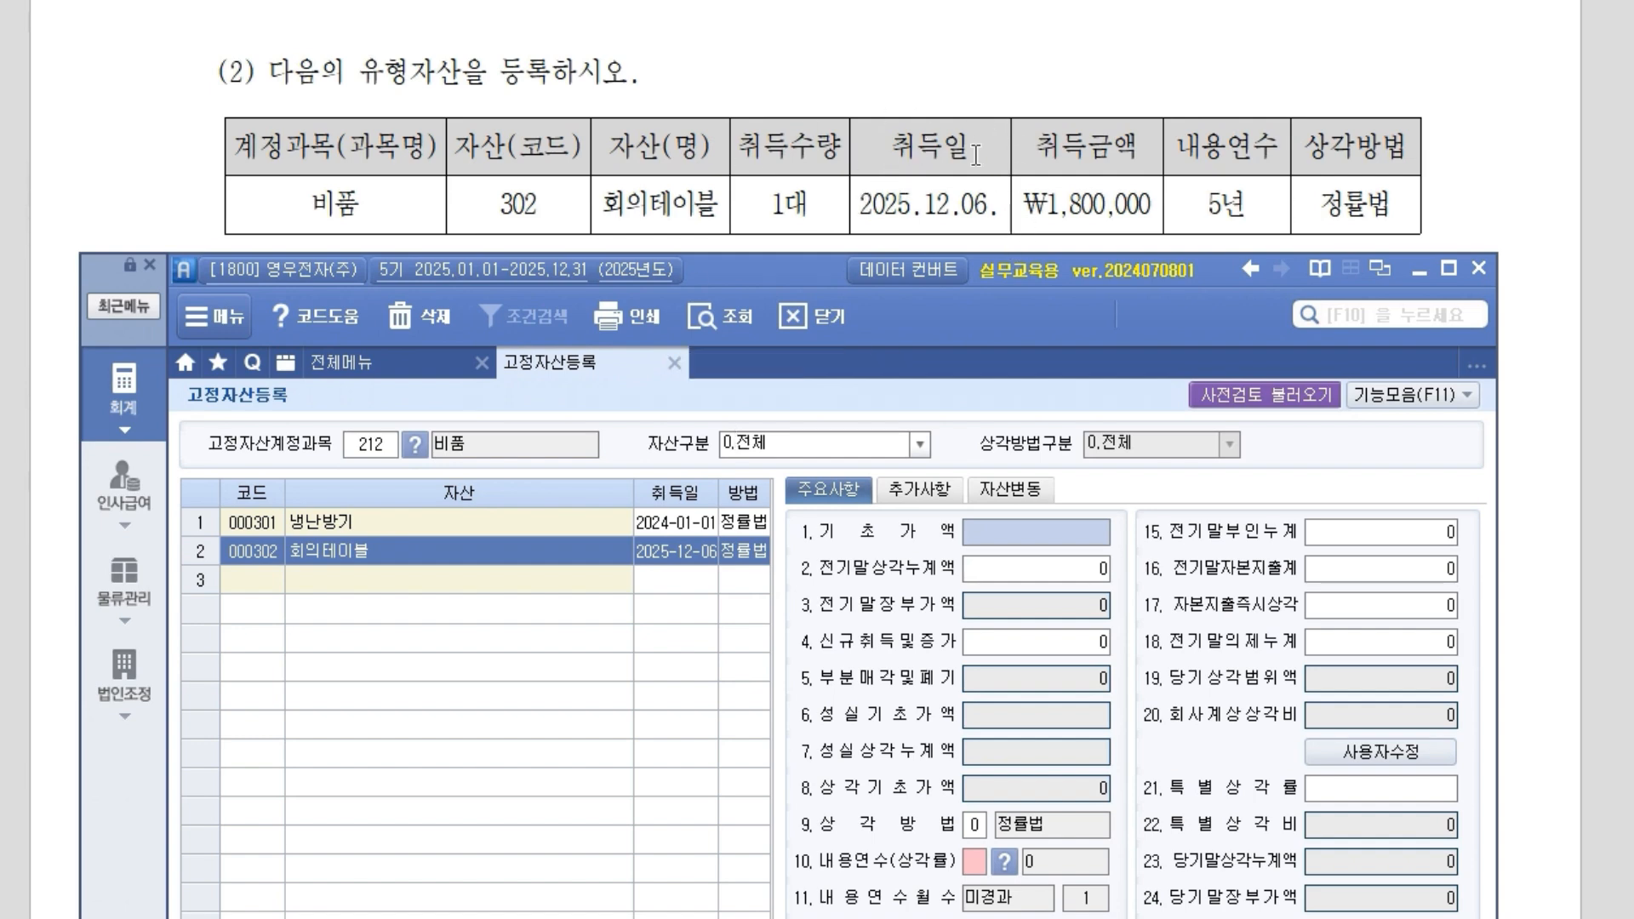
Set the 신규취득및증가 amount of 회의테이블 to 1,800,000.
{"action": "left_click", "coordinate": [1028, 647]}
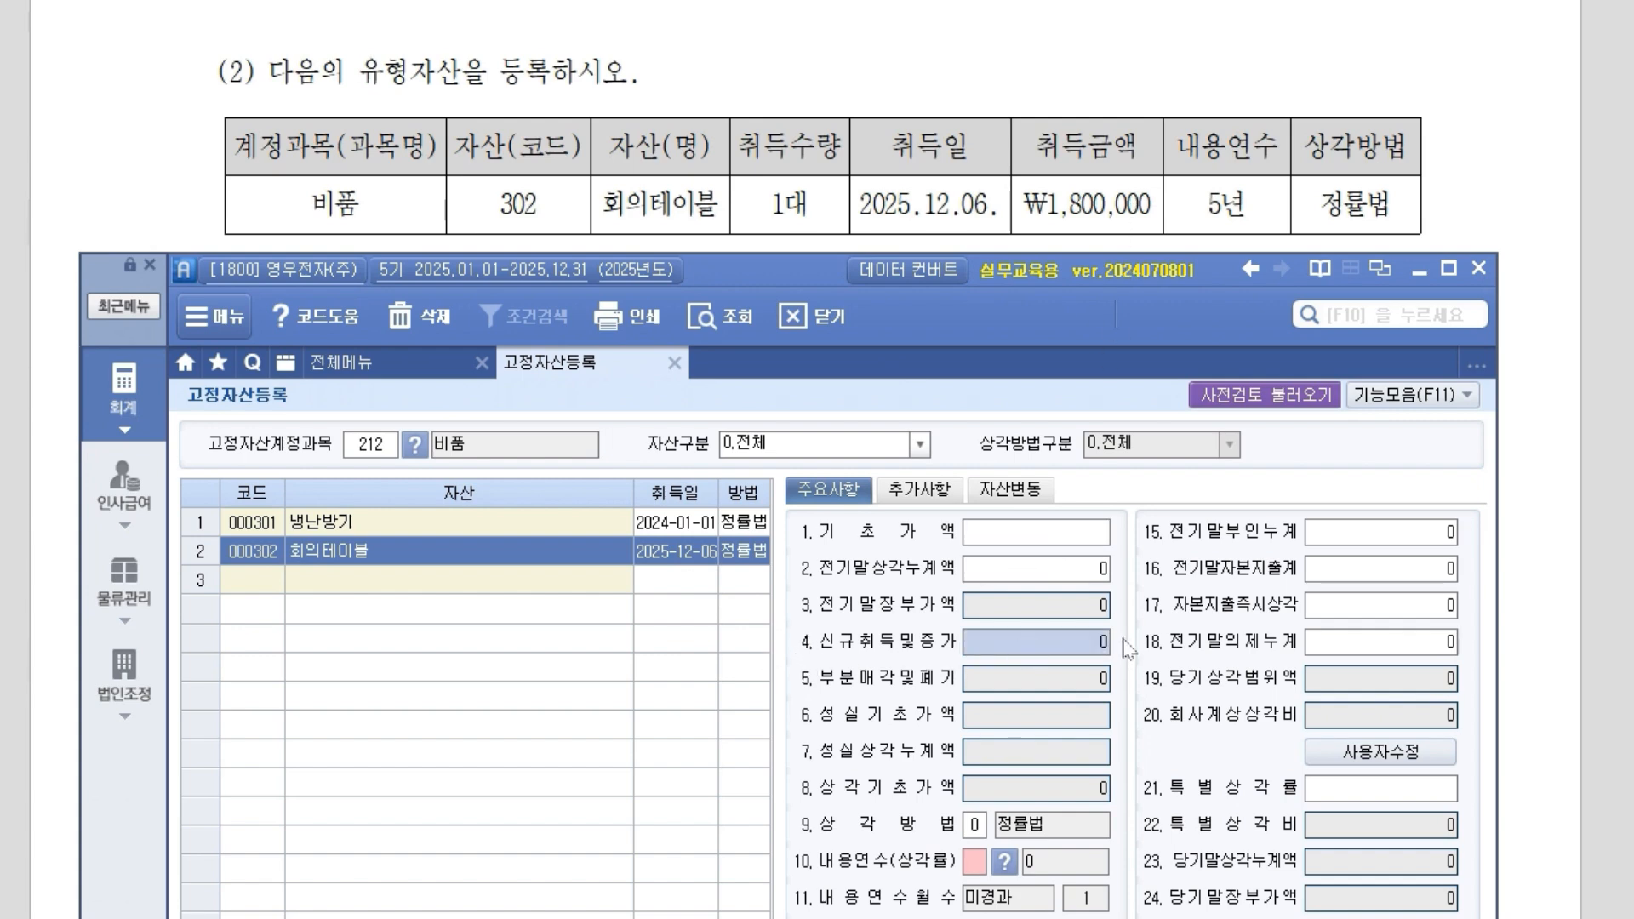
{"action": "type", "text": "1800000"}
{"action": "key", "text": "Return"}
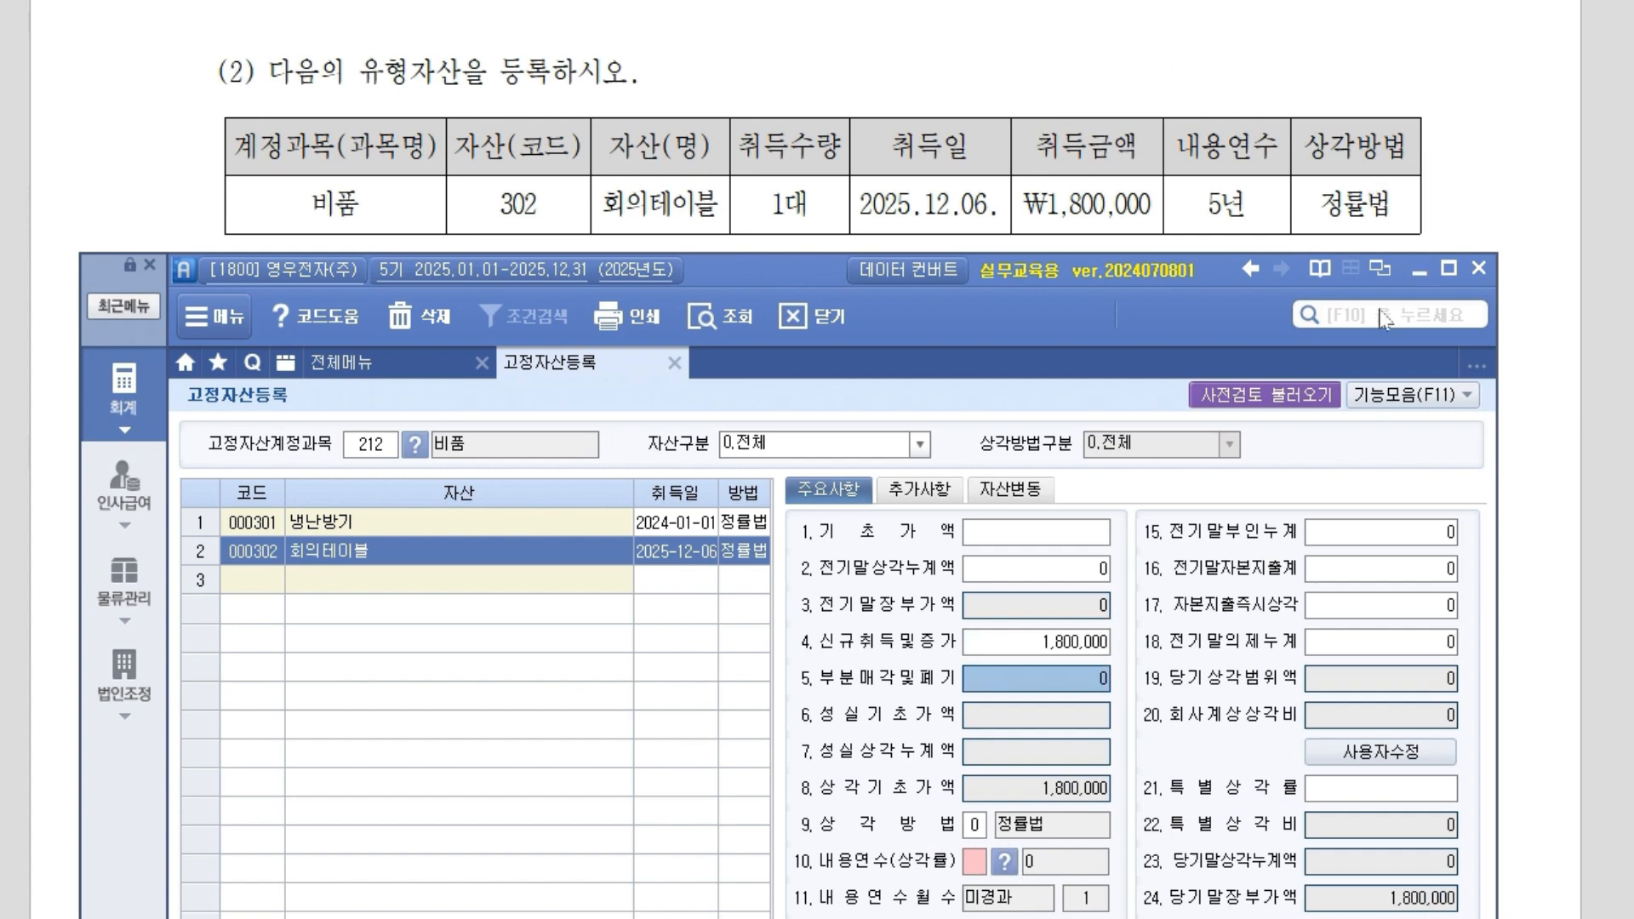
{"action": "key", "text": "Return"}
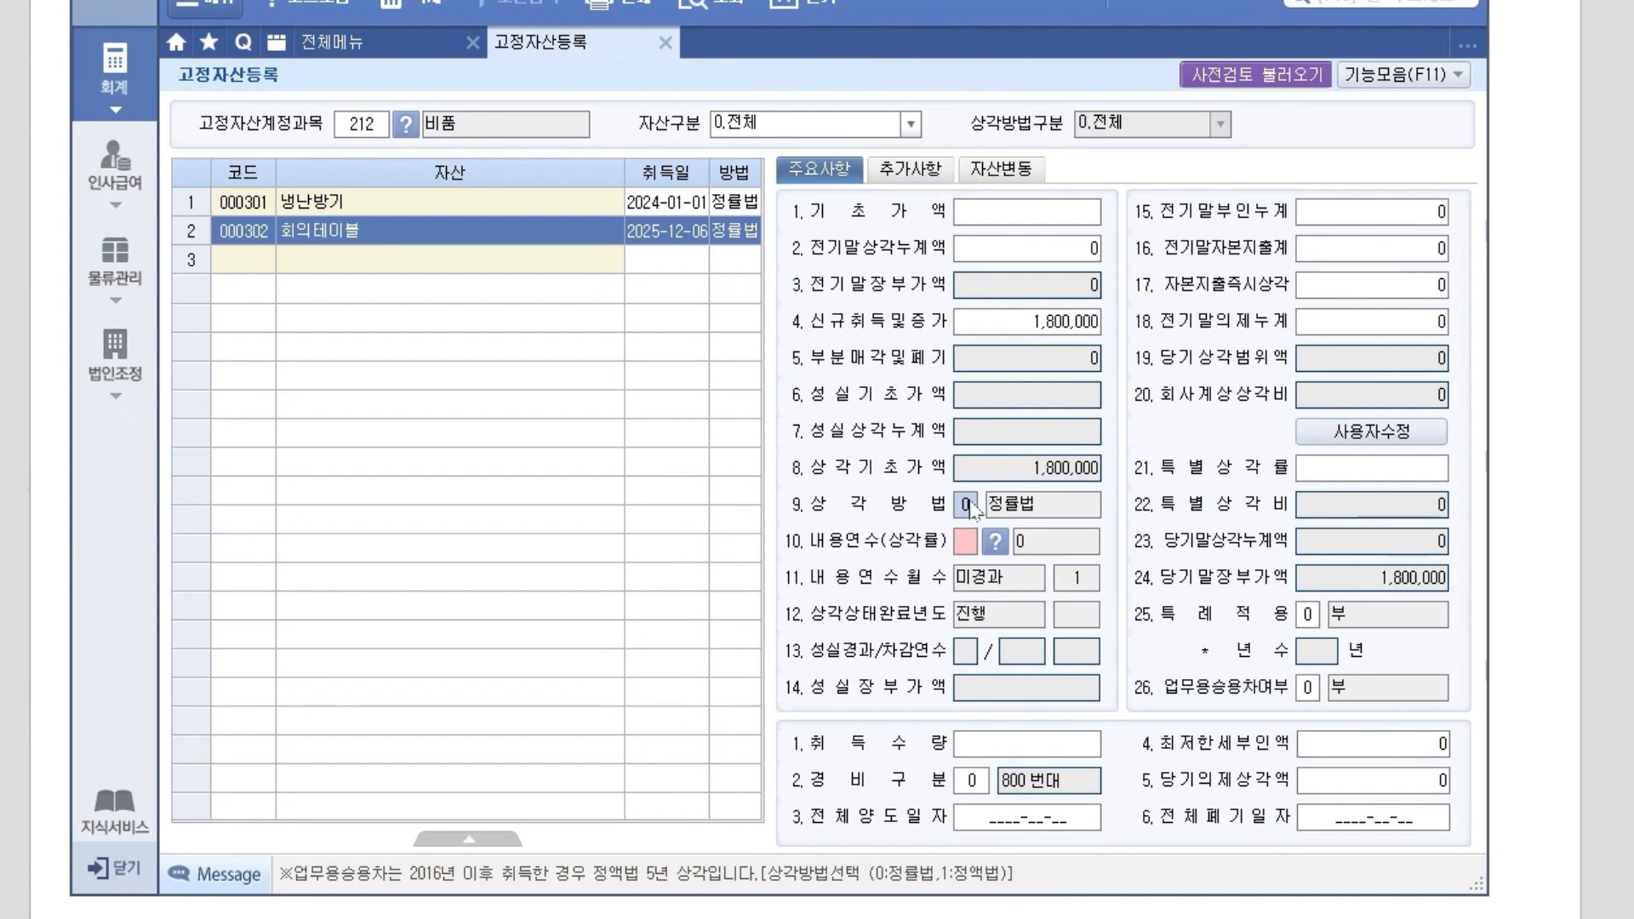
Set the 상각방법 of 회의테이블 to 0 (정률법) and its 내용연수 to 5 years.
{"action": "type", "text": "1"}
{"action": "left_click", "coordinate": [972, 514]}
{"action": "type", "text": "0"}
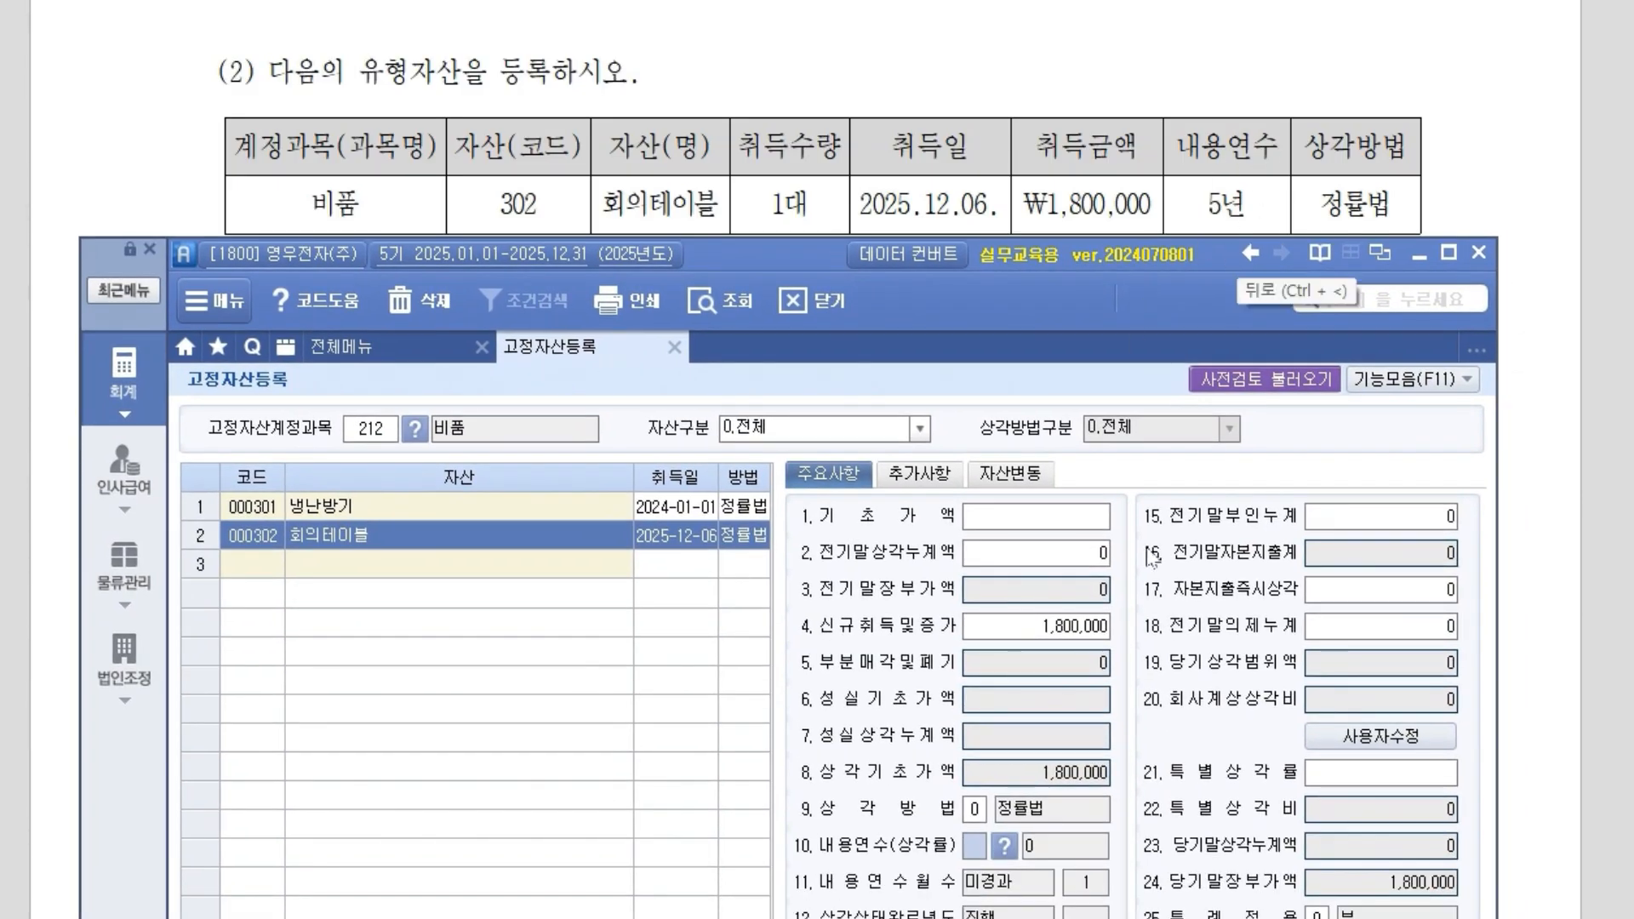
{"action": "type", "text": "5"}
{"action": "key", "text": "Return"}
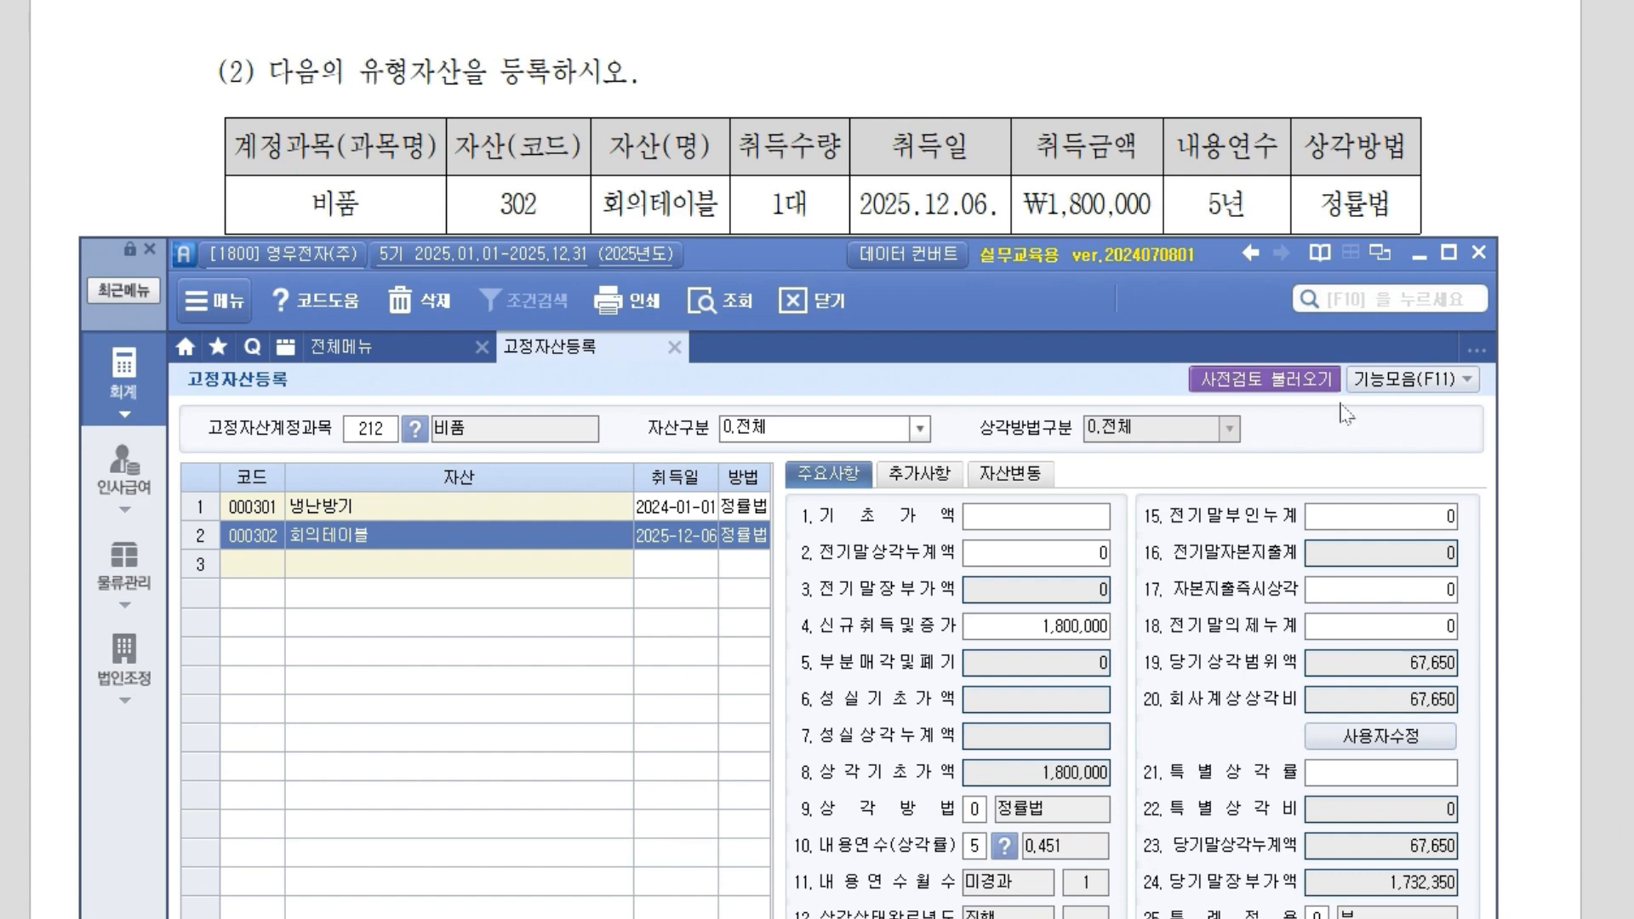
Set the 취득수량 of 회의테이블 to 1.
{"action": "left_click_drag", "start_coordinate": [783, 255], "coordinate": [794, 47]}
{"action": "left_click", "coordinate": [1076, 842]}
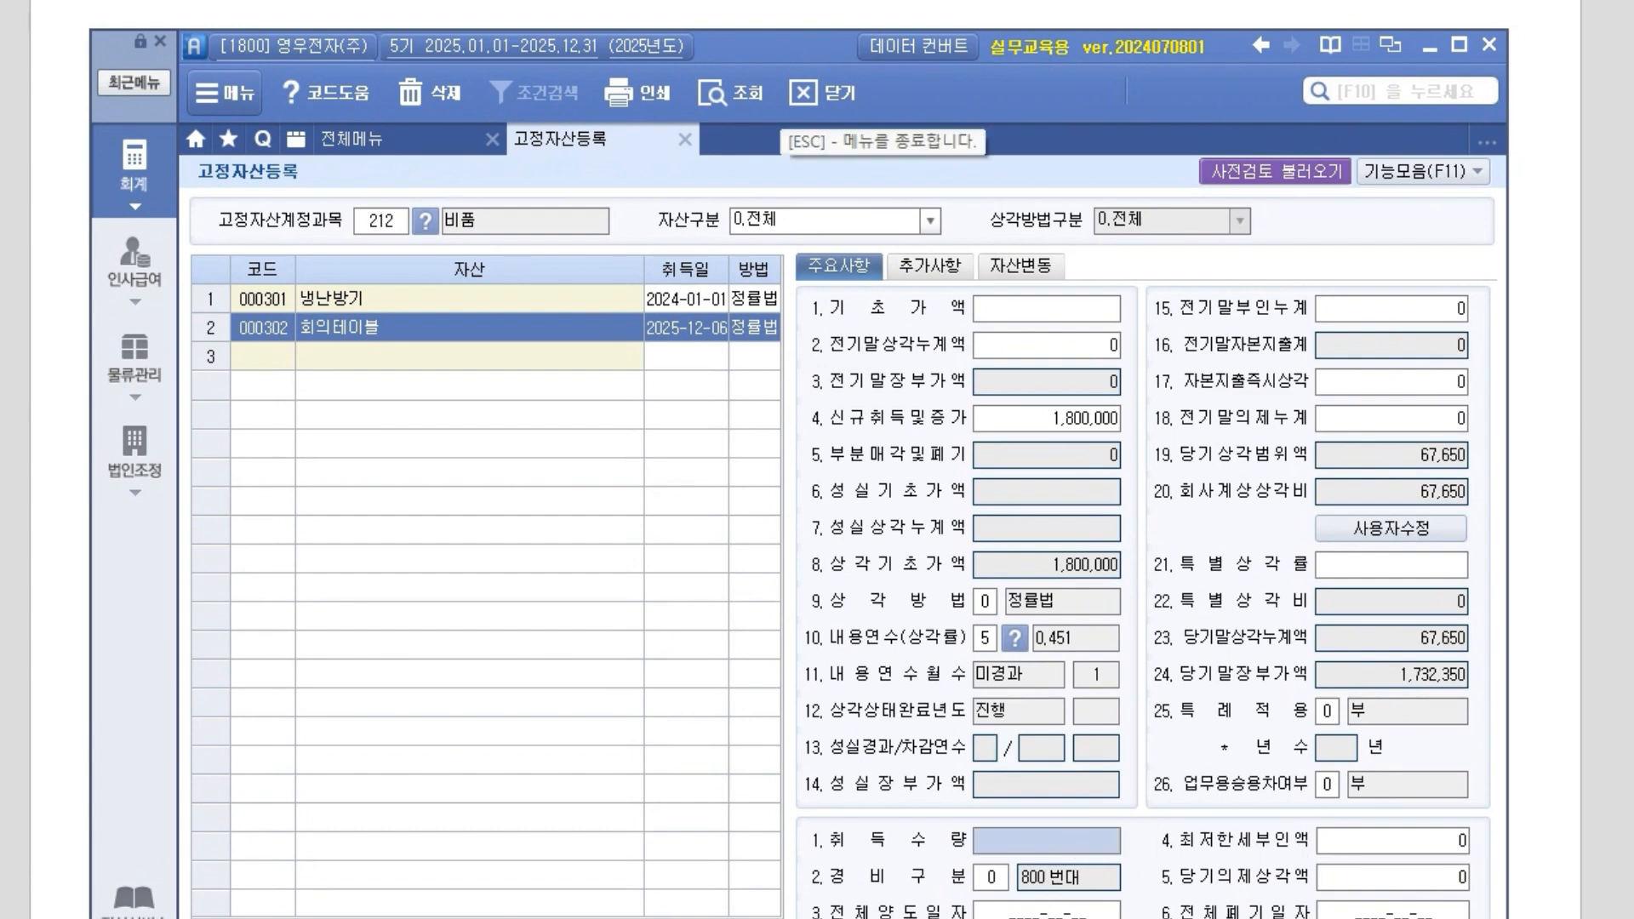
{"action": "type", "text": "1"}
{"action": "key", "text": "Return"}
{"action": "left_click", "coordinate": [1084, 847]}
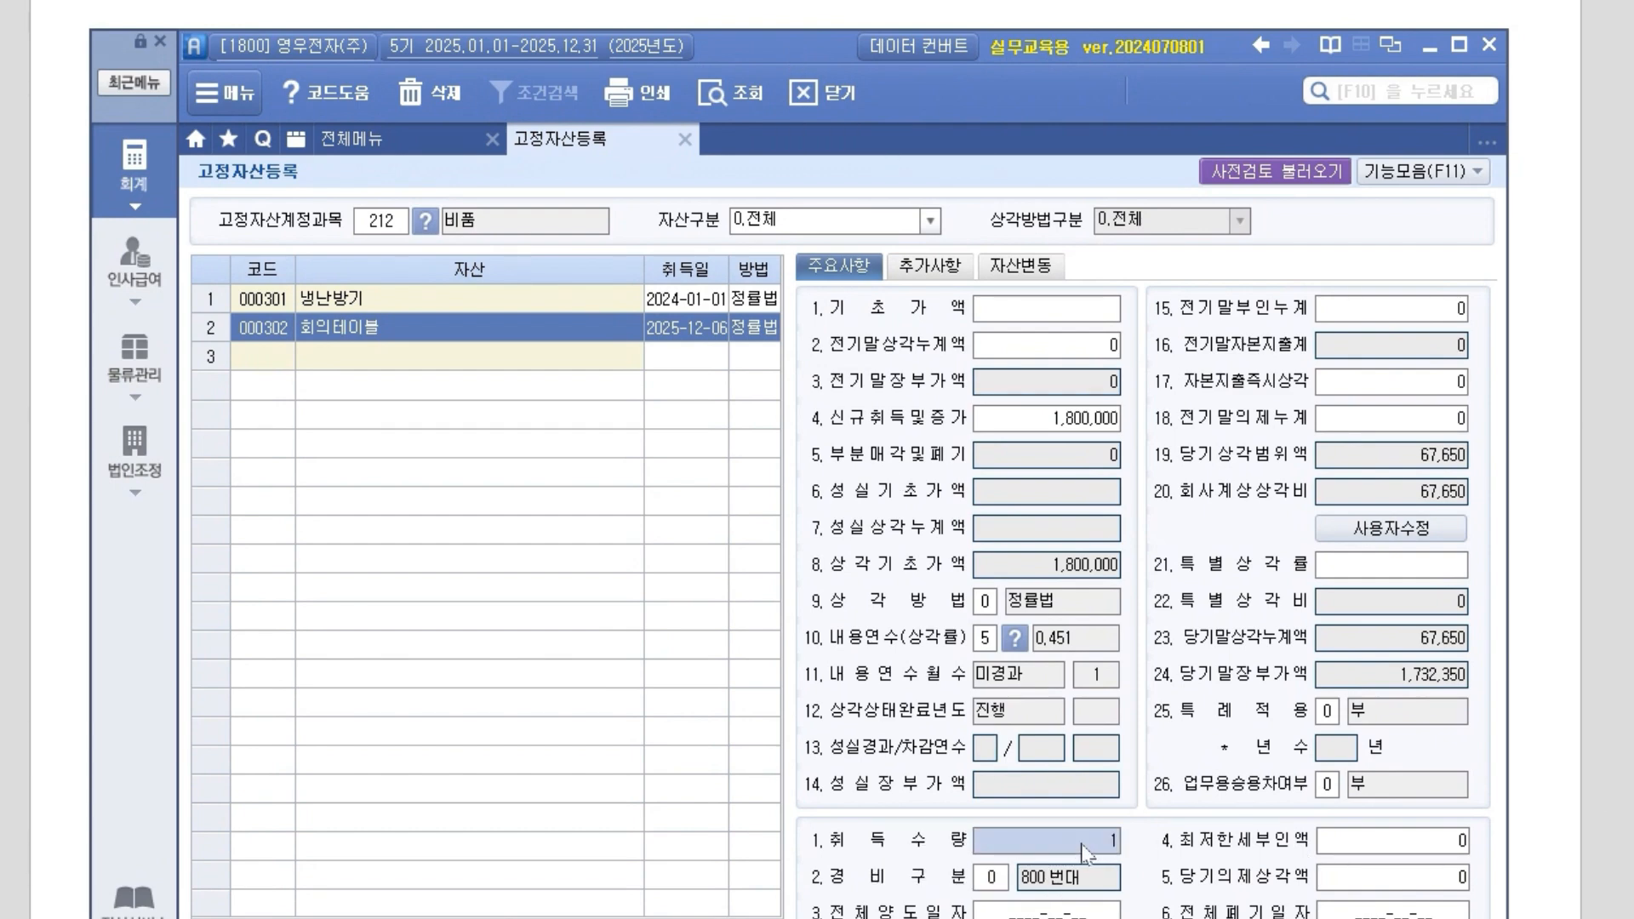
{"action": "left_click_drag", "start_coordinate": [802, 48], "coordinate": [804, 104]}
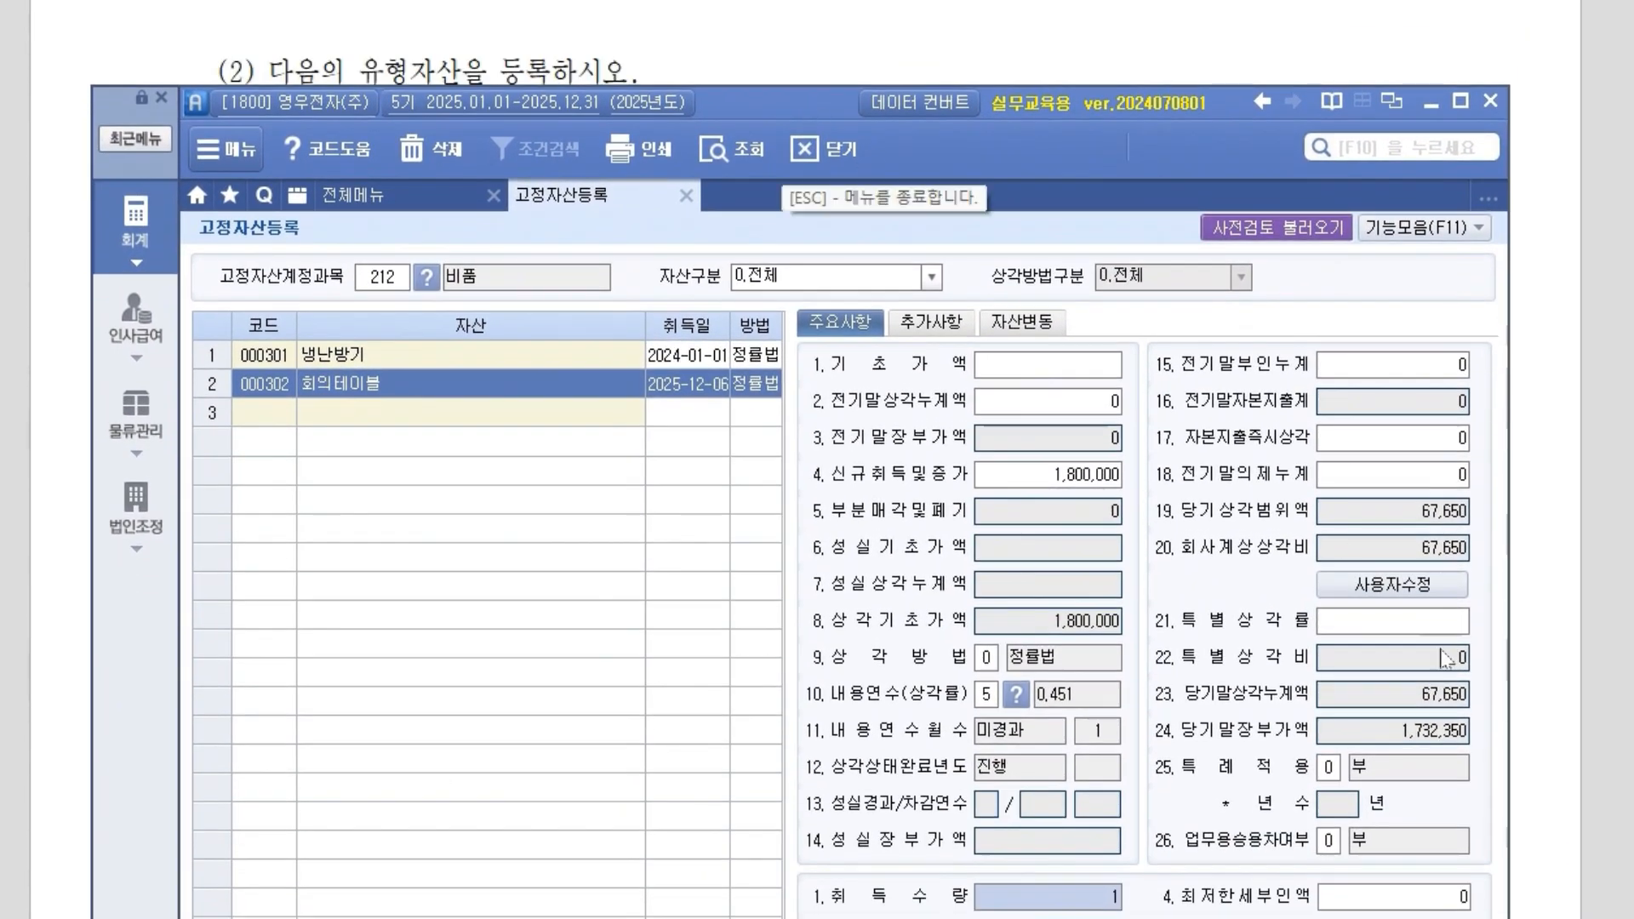
Open 부서/사원등록 from 물류관리, keeping the exam's new department table in question (3) visible above it.
{"action": "left_click_drag", "start_coordinate": [819, 102], "coordinate": [764, 38]}
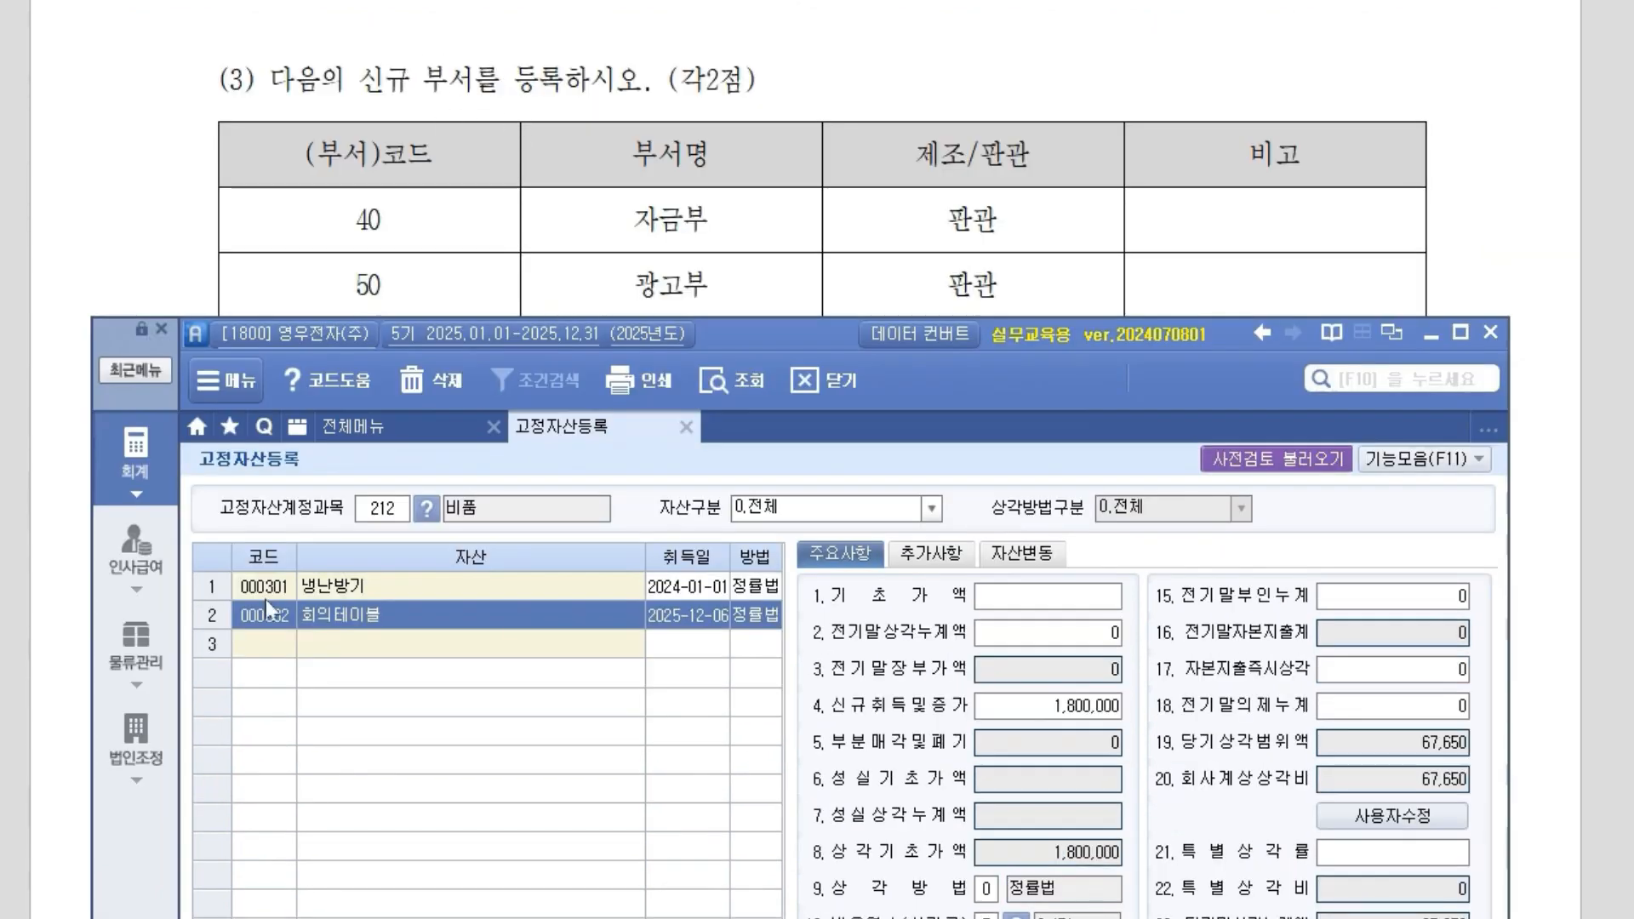
{"action": "left_click", "coordinate": [156, 661]}
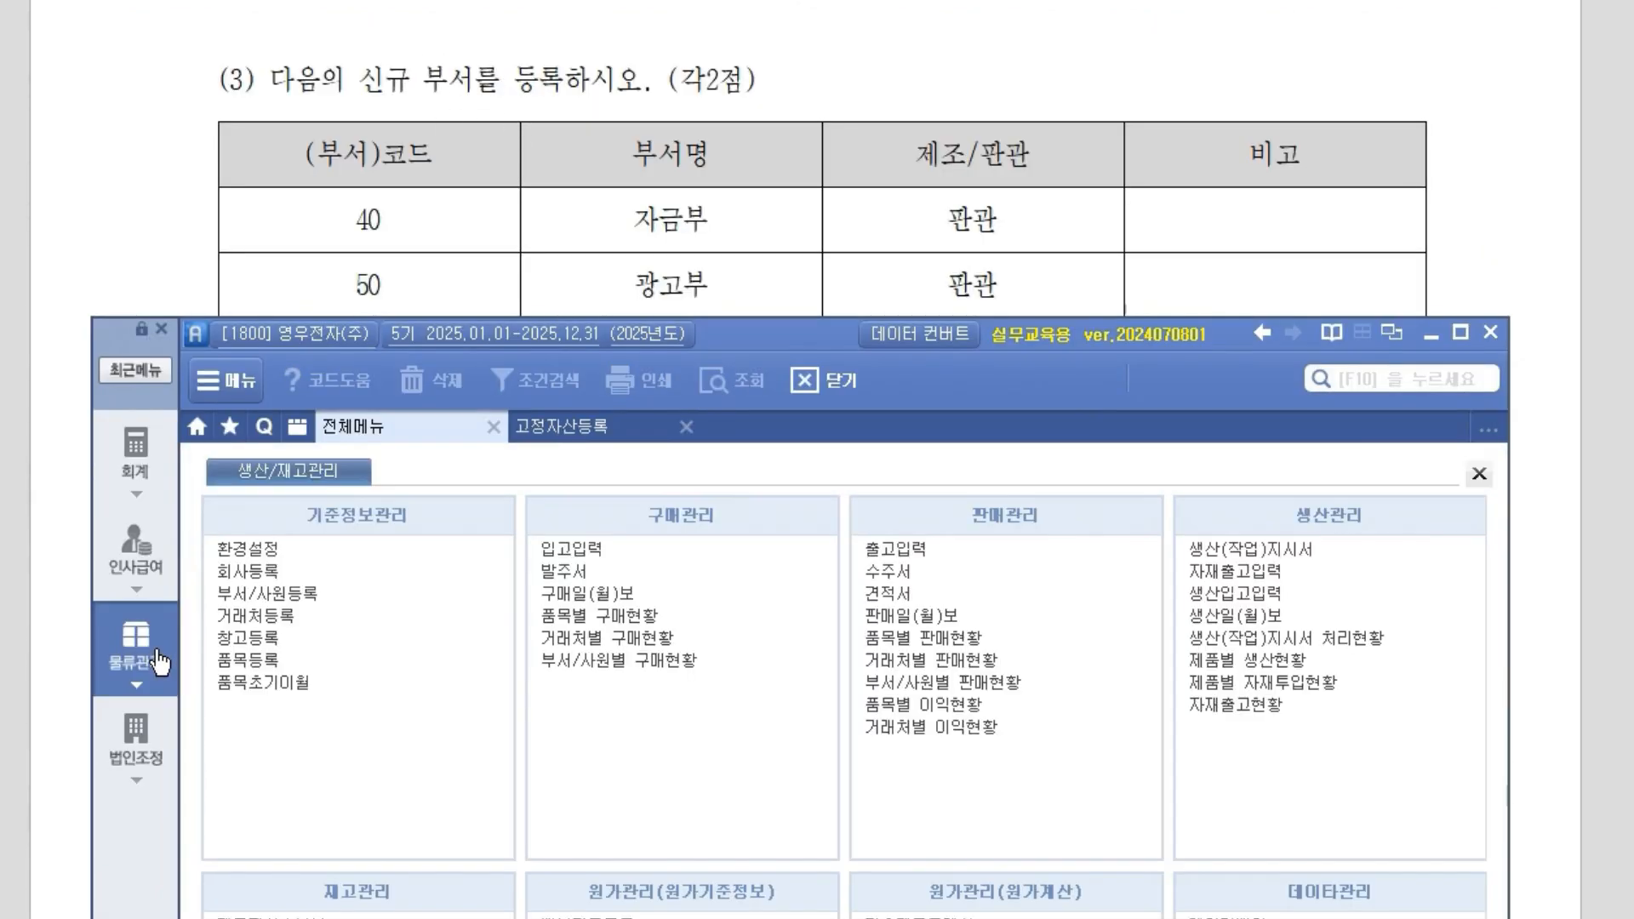
{"action": "left_click", "coordinate": [289, 592]}
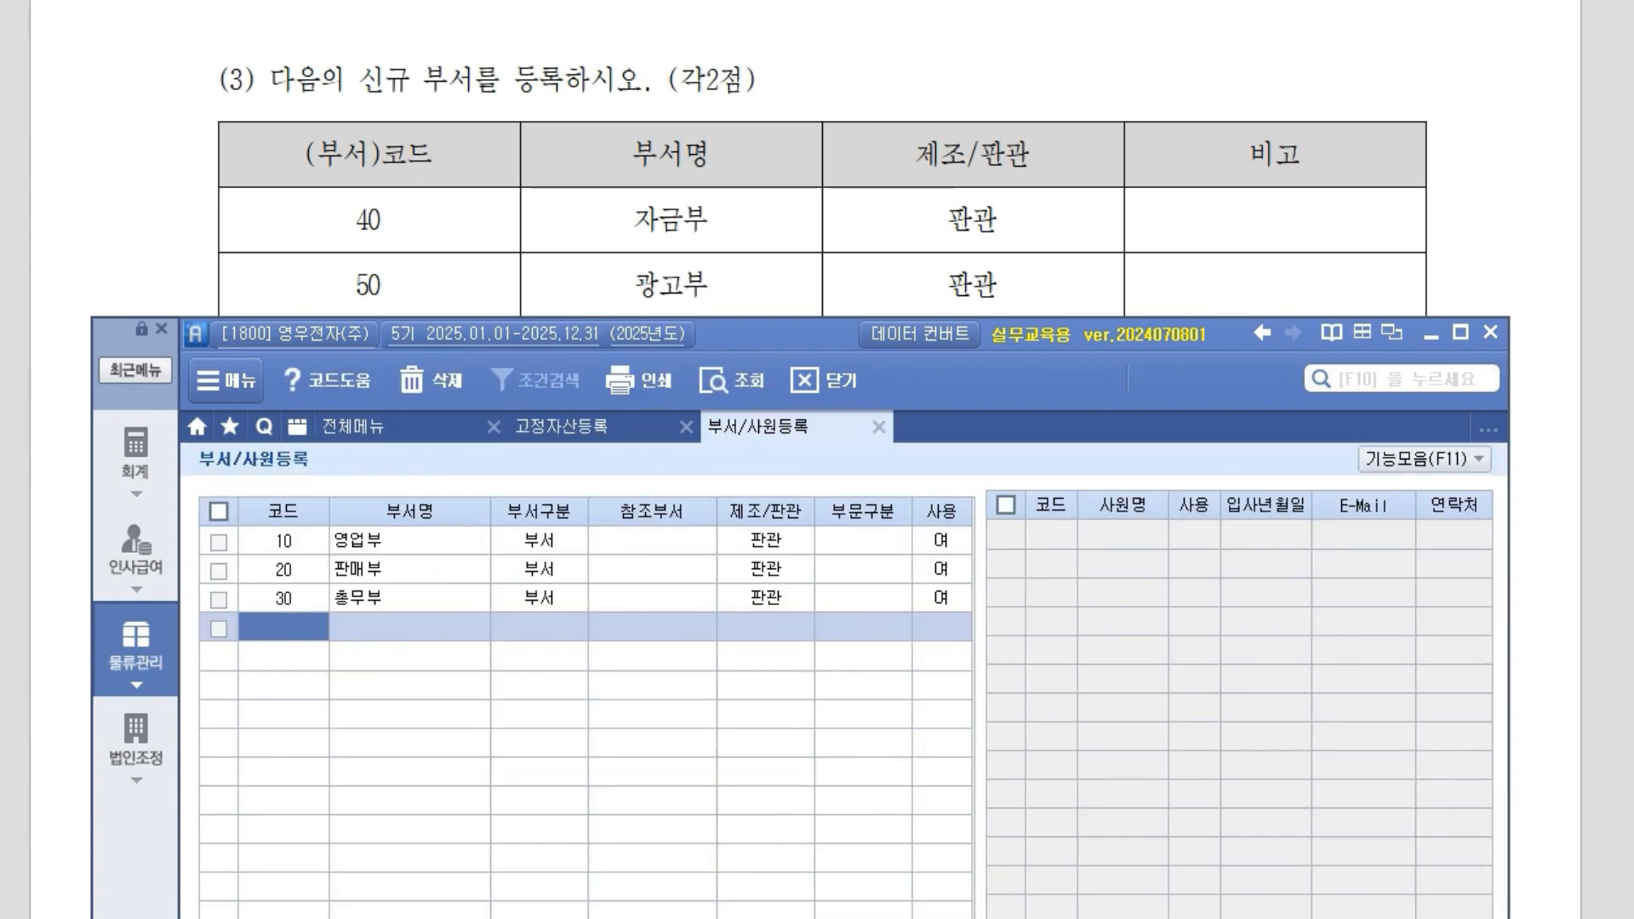
Add department 자금부 with code 40, 부서구분 set to 부서, 제조/판관 set to 판관 and 사용 as 여.
{"action": "type", "text": "40"}
{"action": "key", "text": "Return"}
{"action": "type", "text": "자금부"}
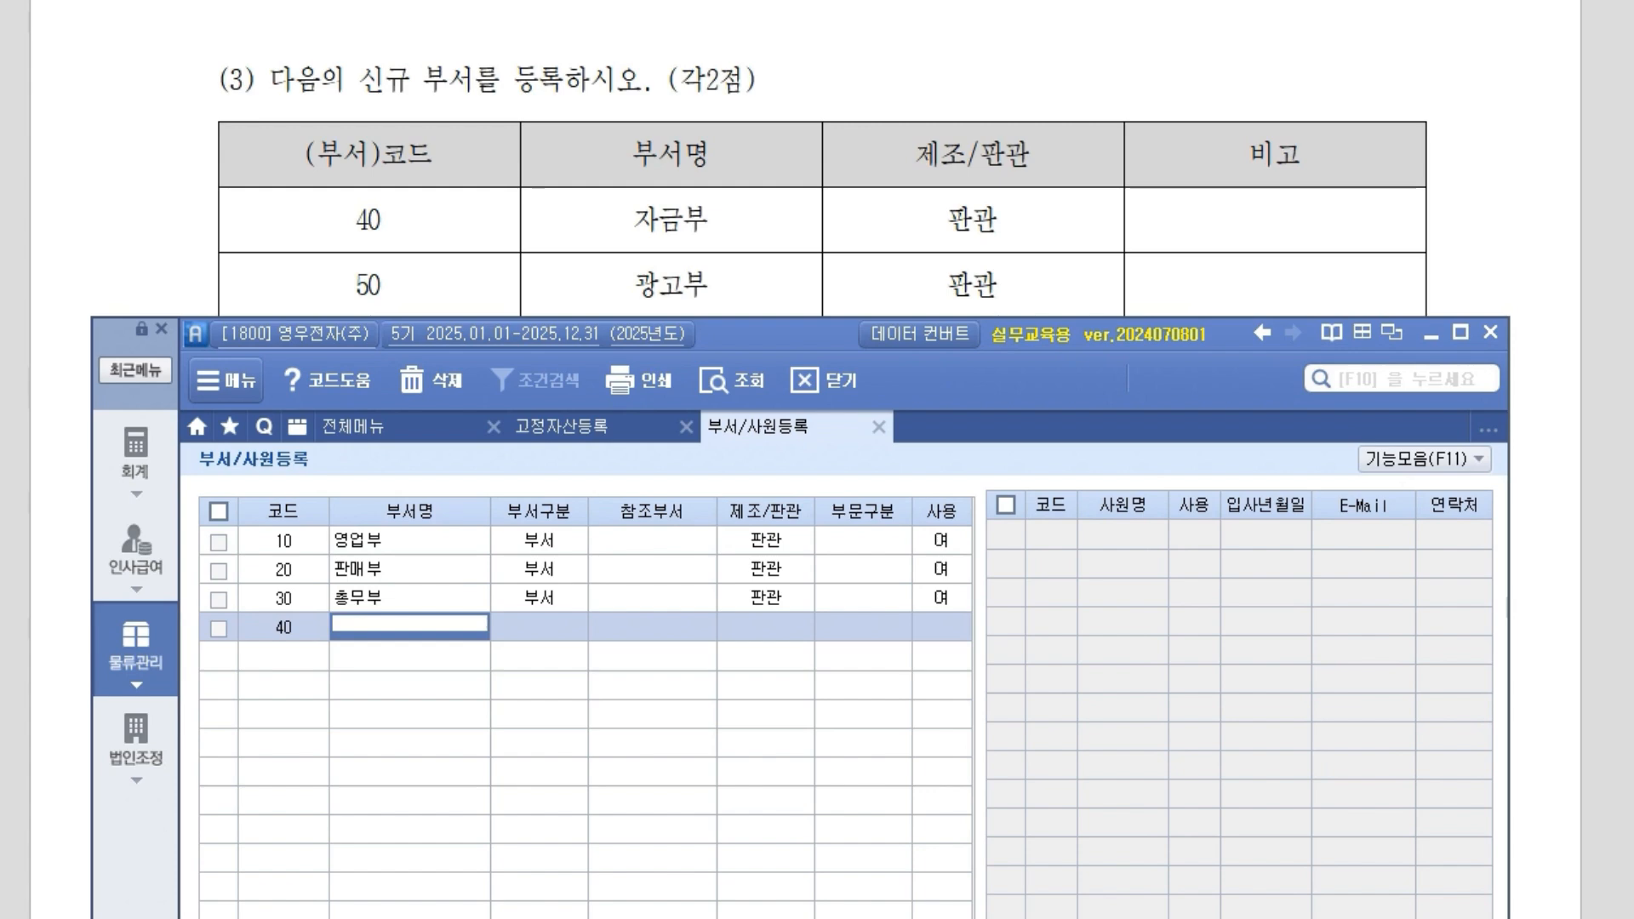
{"action": "key", "text": "Return"}
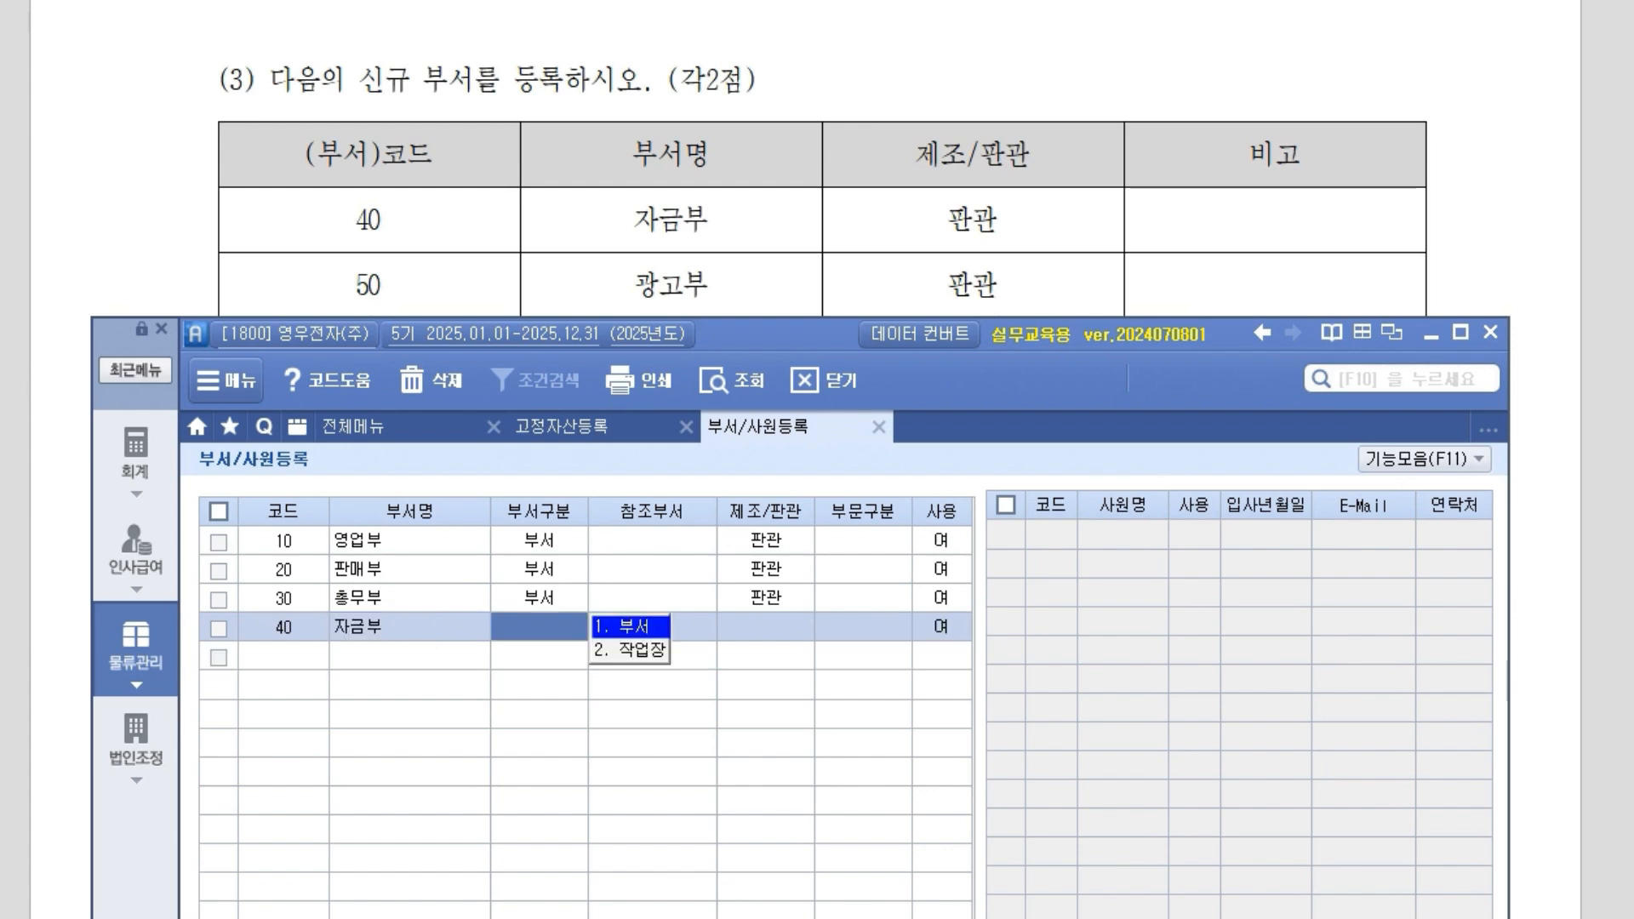
{"action": "key", "text": "Return"}
{"action": "key", "text": "2"}
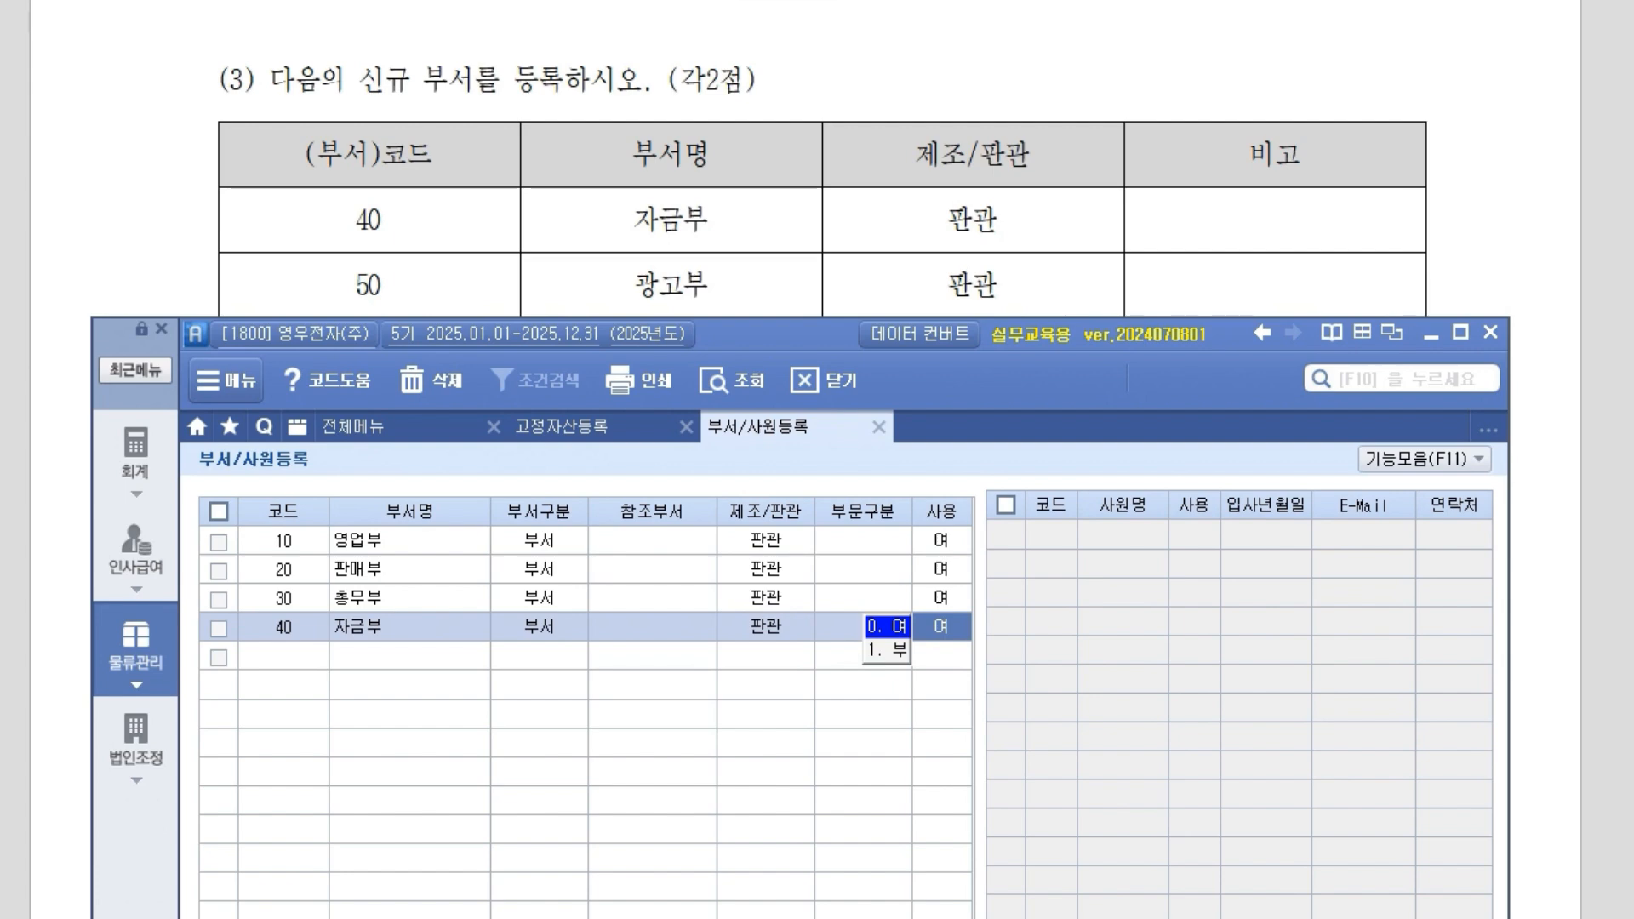
{"action": "key", "text": "Return"}
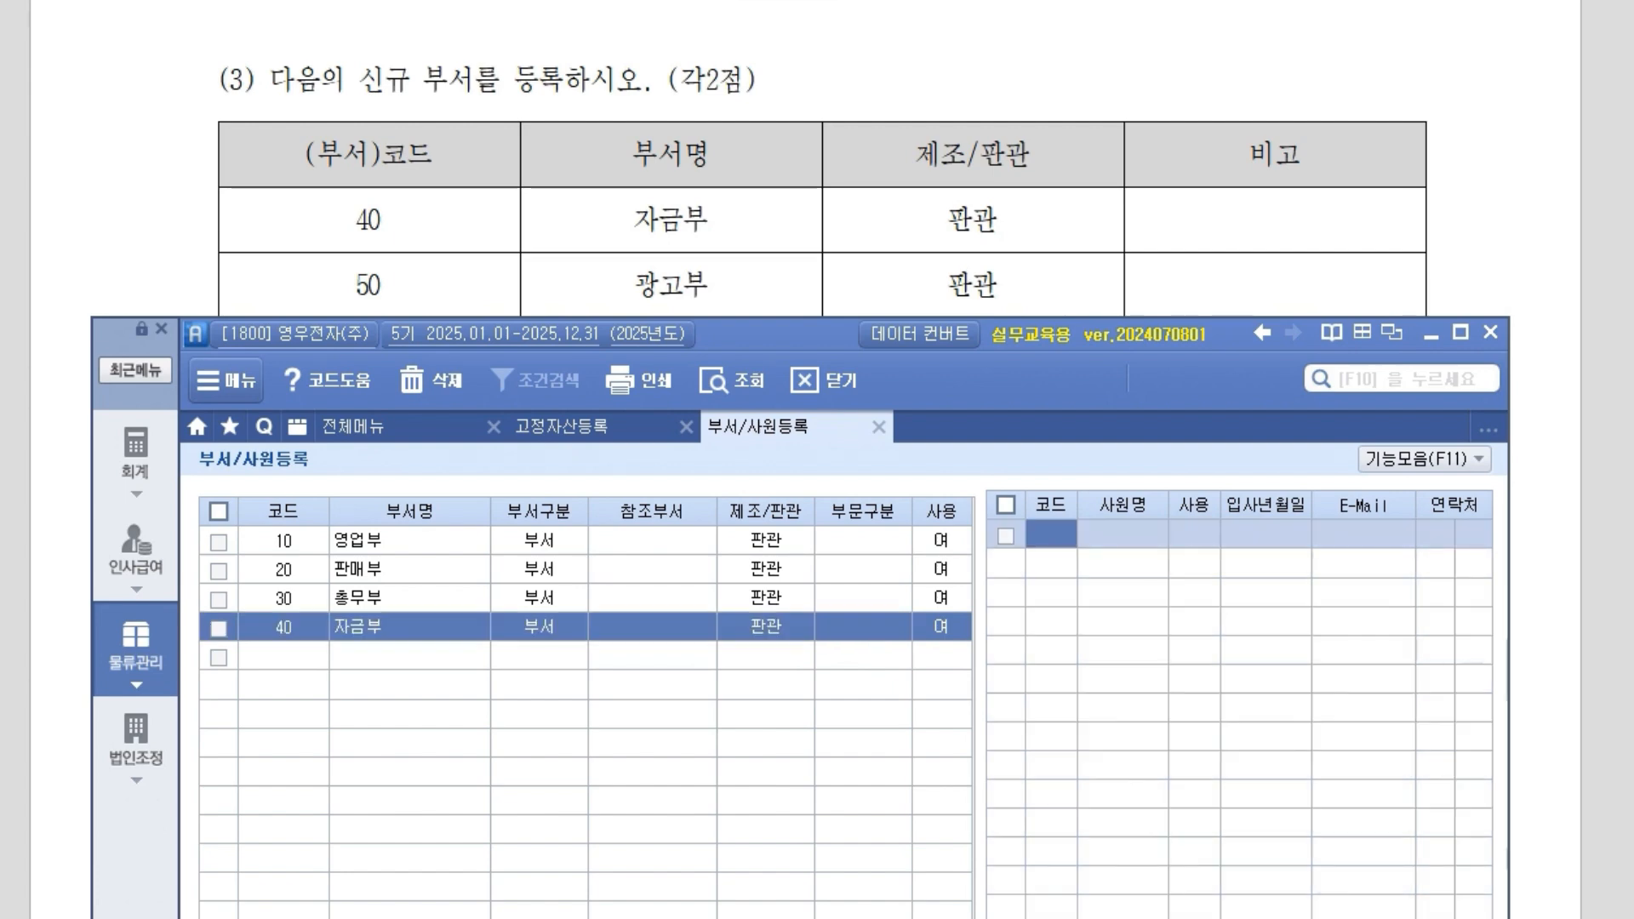
Add department 광고부 with code 50, 부서구분 set to 부서, 제조/판관 set to 판관 and 사용 as 여.
{"action": "left_click", "coordinate": [266, 655]}
{"action": "type", "text": "50"}
{"action": "key", "text": "Return"}
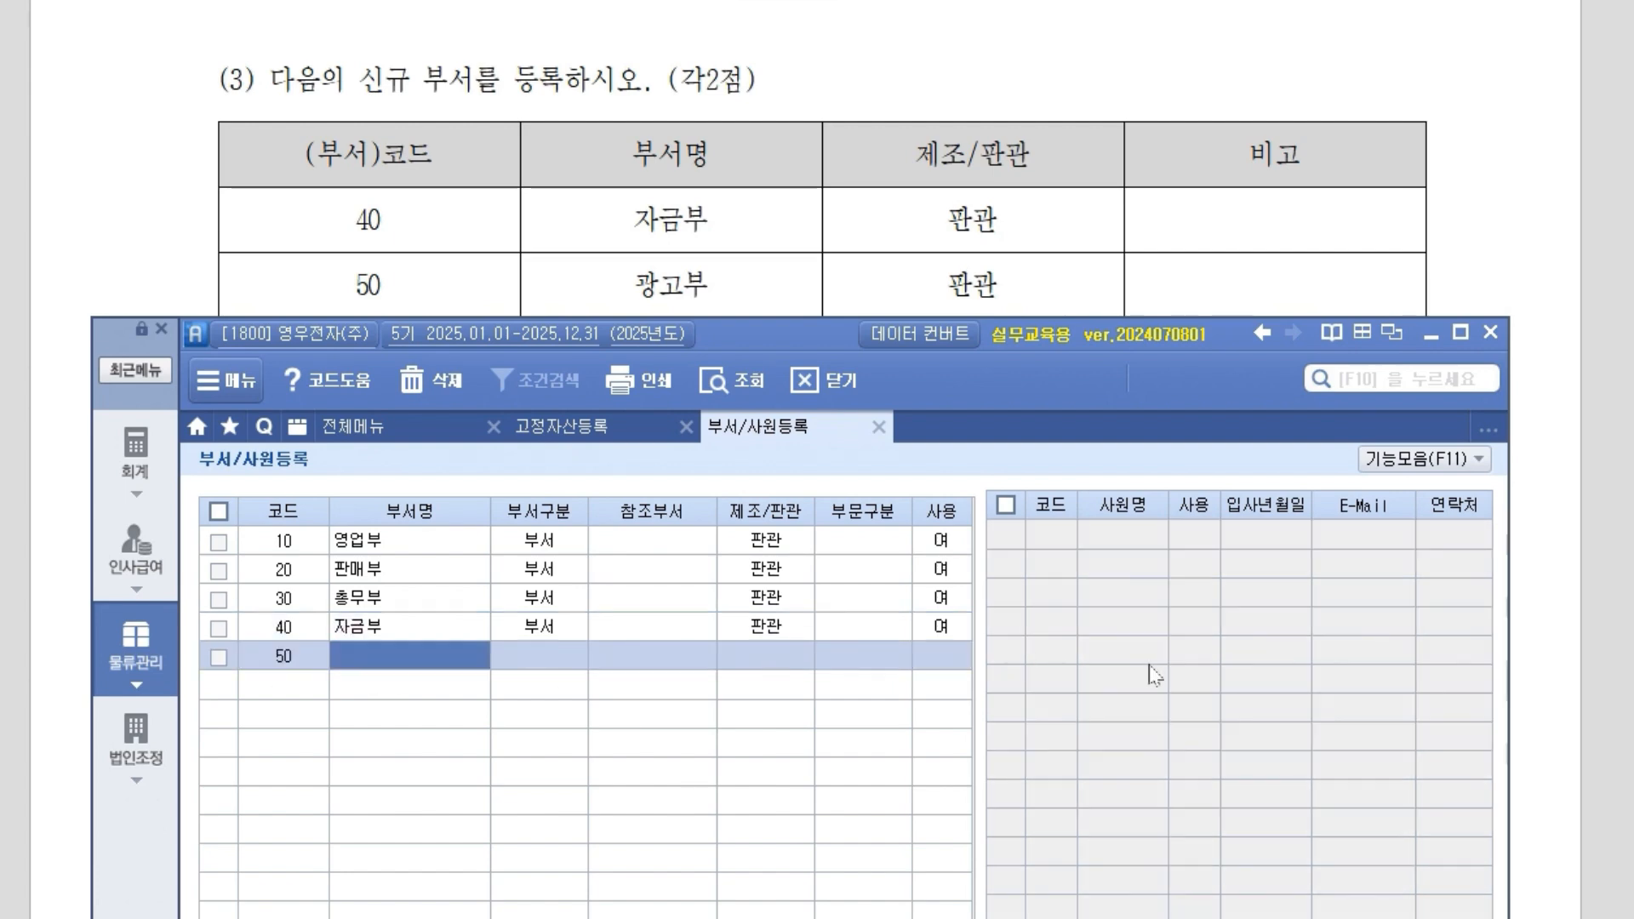
{"action": "type", "text": "광고부"}
{"action": "key", "text": "Return"}
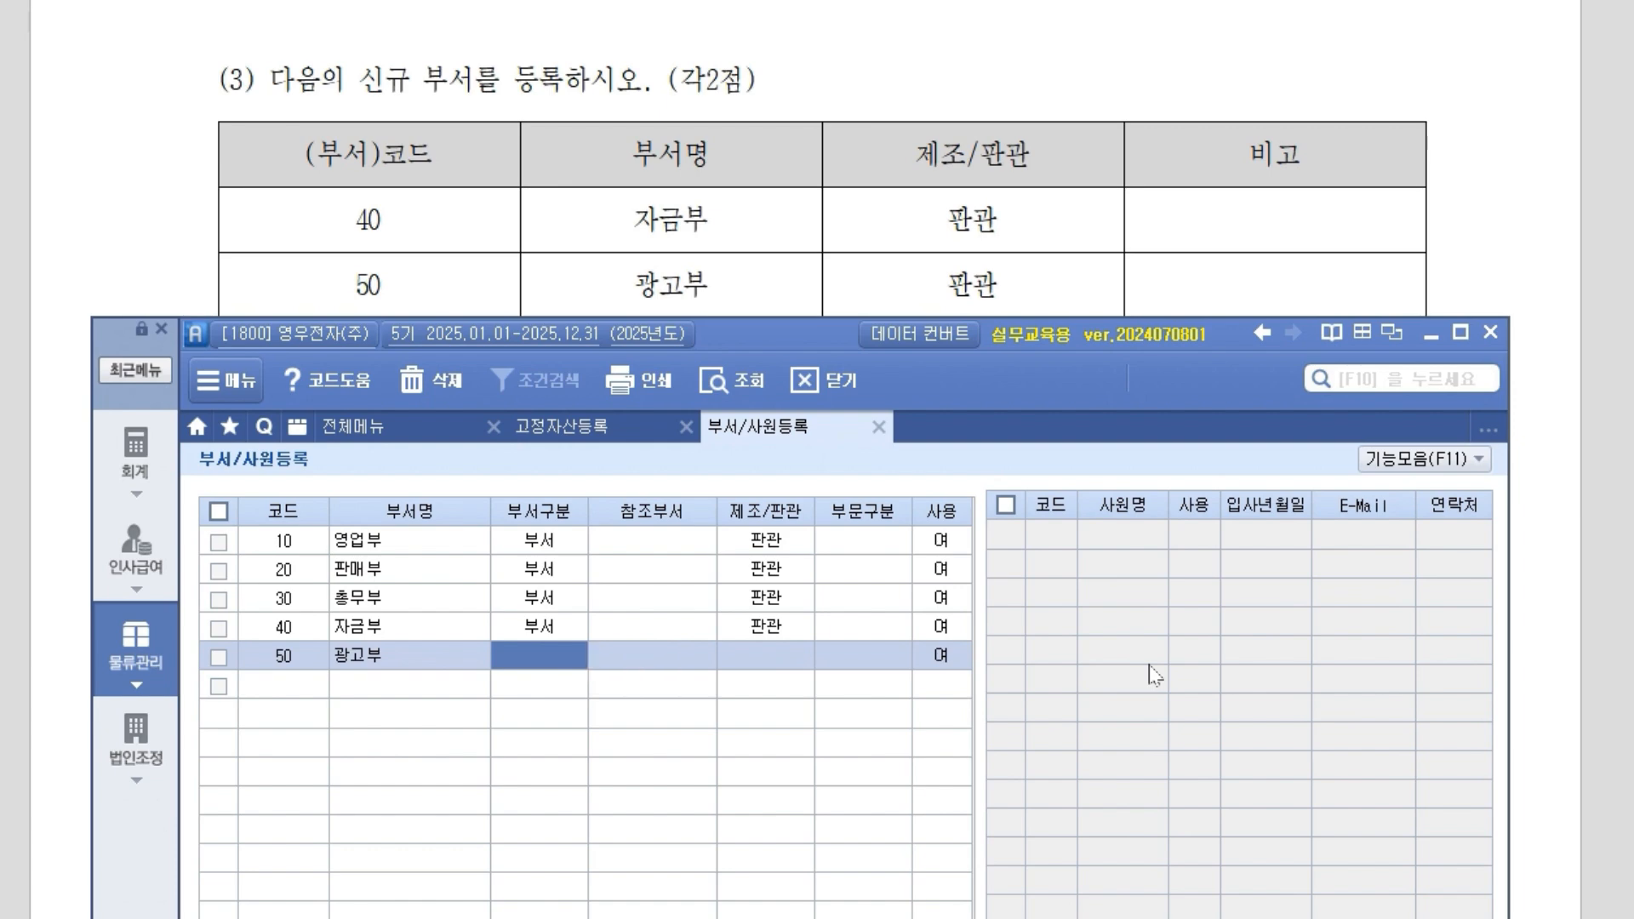
{"action": "key", "text": "1"}
{"action": "key", "text": "2"}
{"action": "key", "text": "Return"}
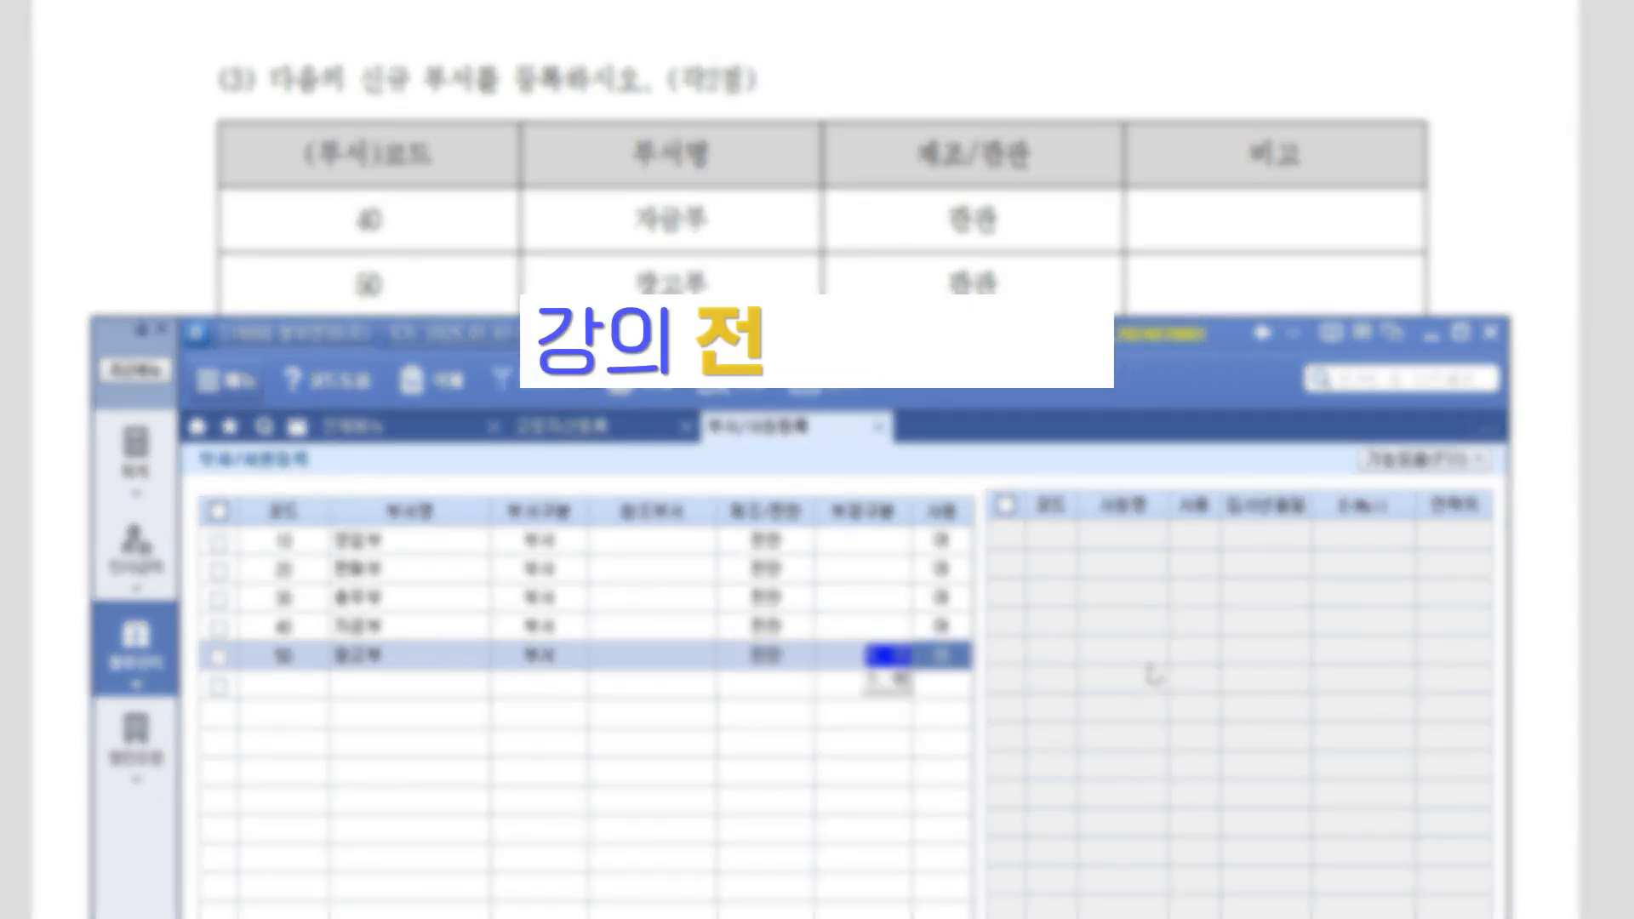
{"action": "left_click", "coordinate": [1149, 668]}
{"action": "left_click", "coordinate": [404, 690]}
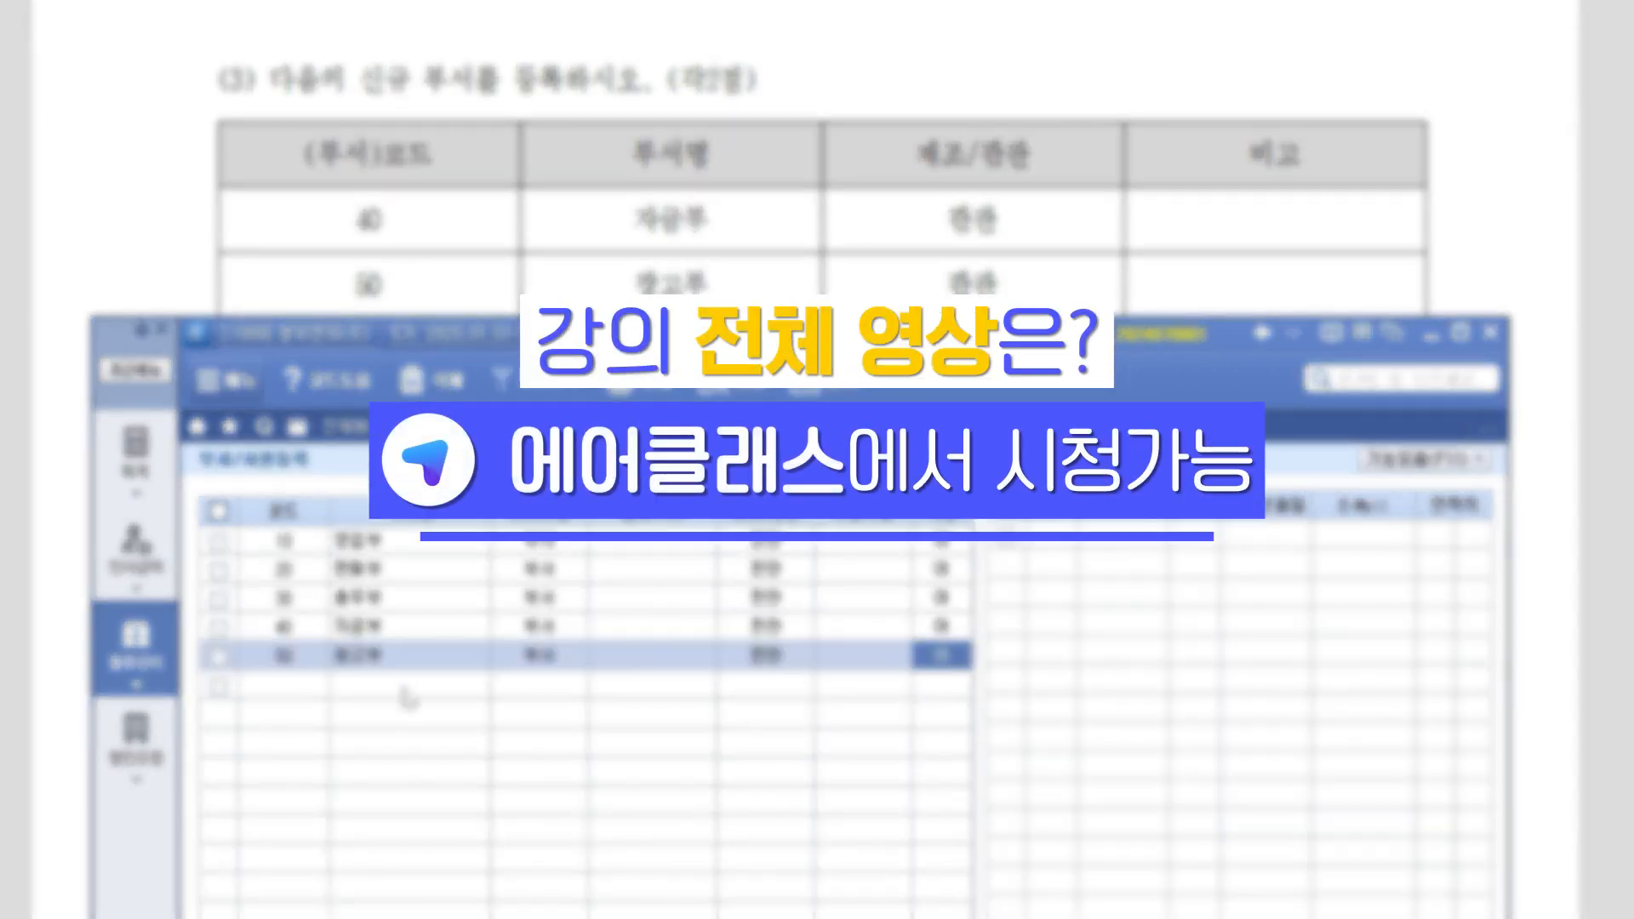
{"action": "left_click", "coordinate": [403, 690]}
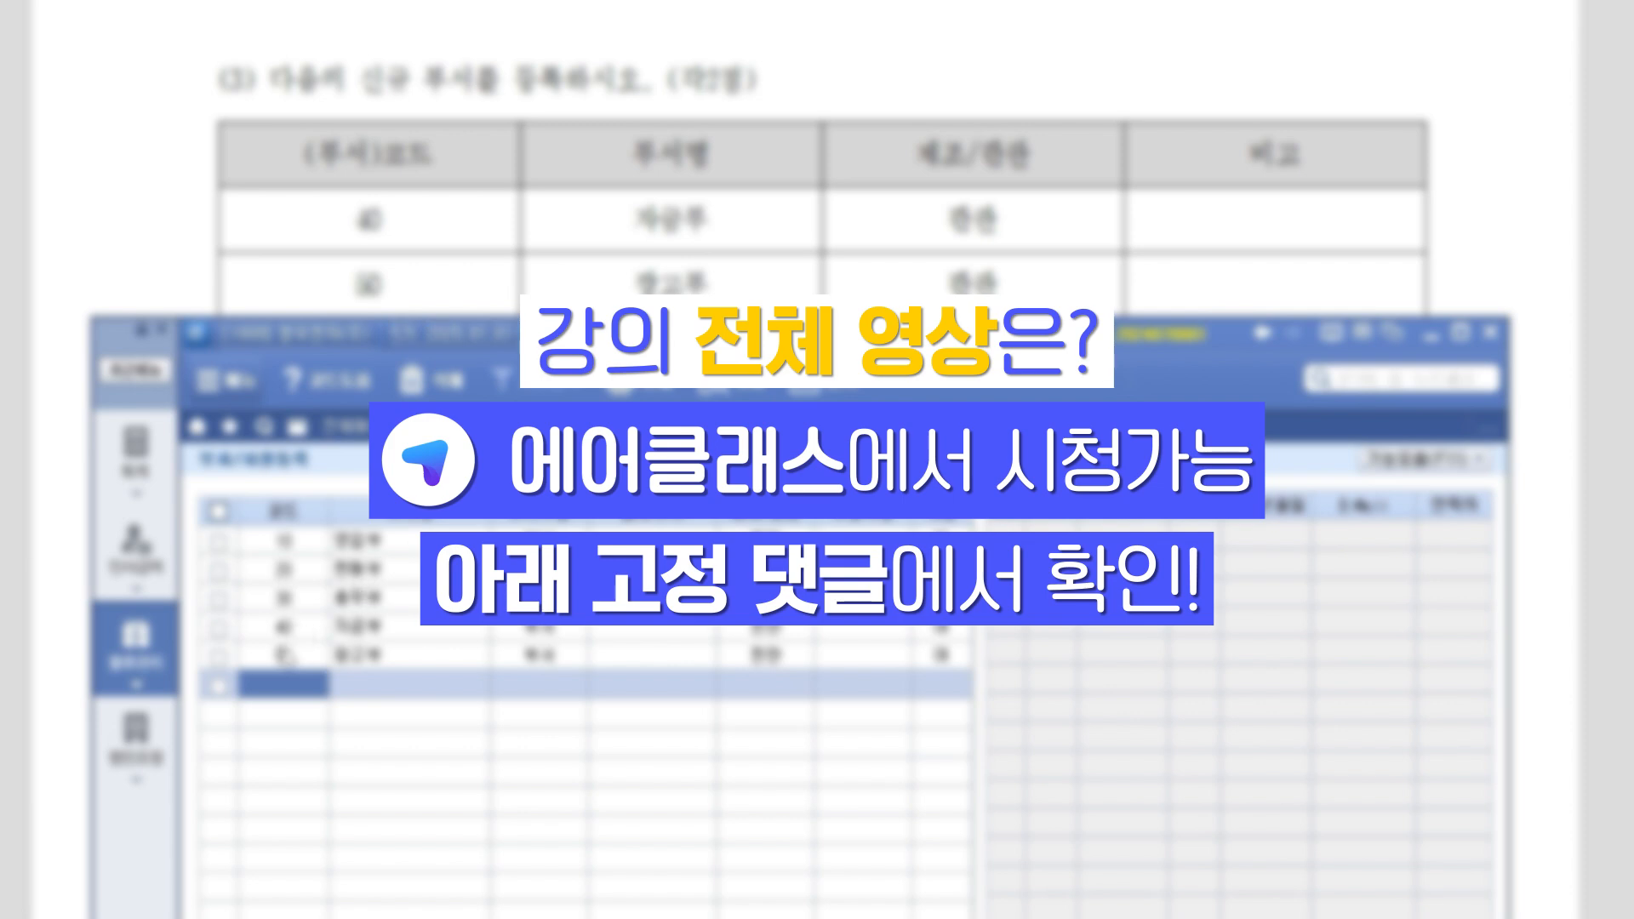
{"action": "left_click", "coordinate": [298, 629]}
{"action": "left_click", "coordinate": [299, 660]}
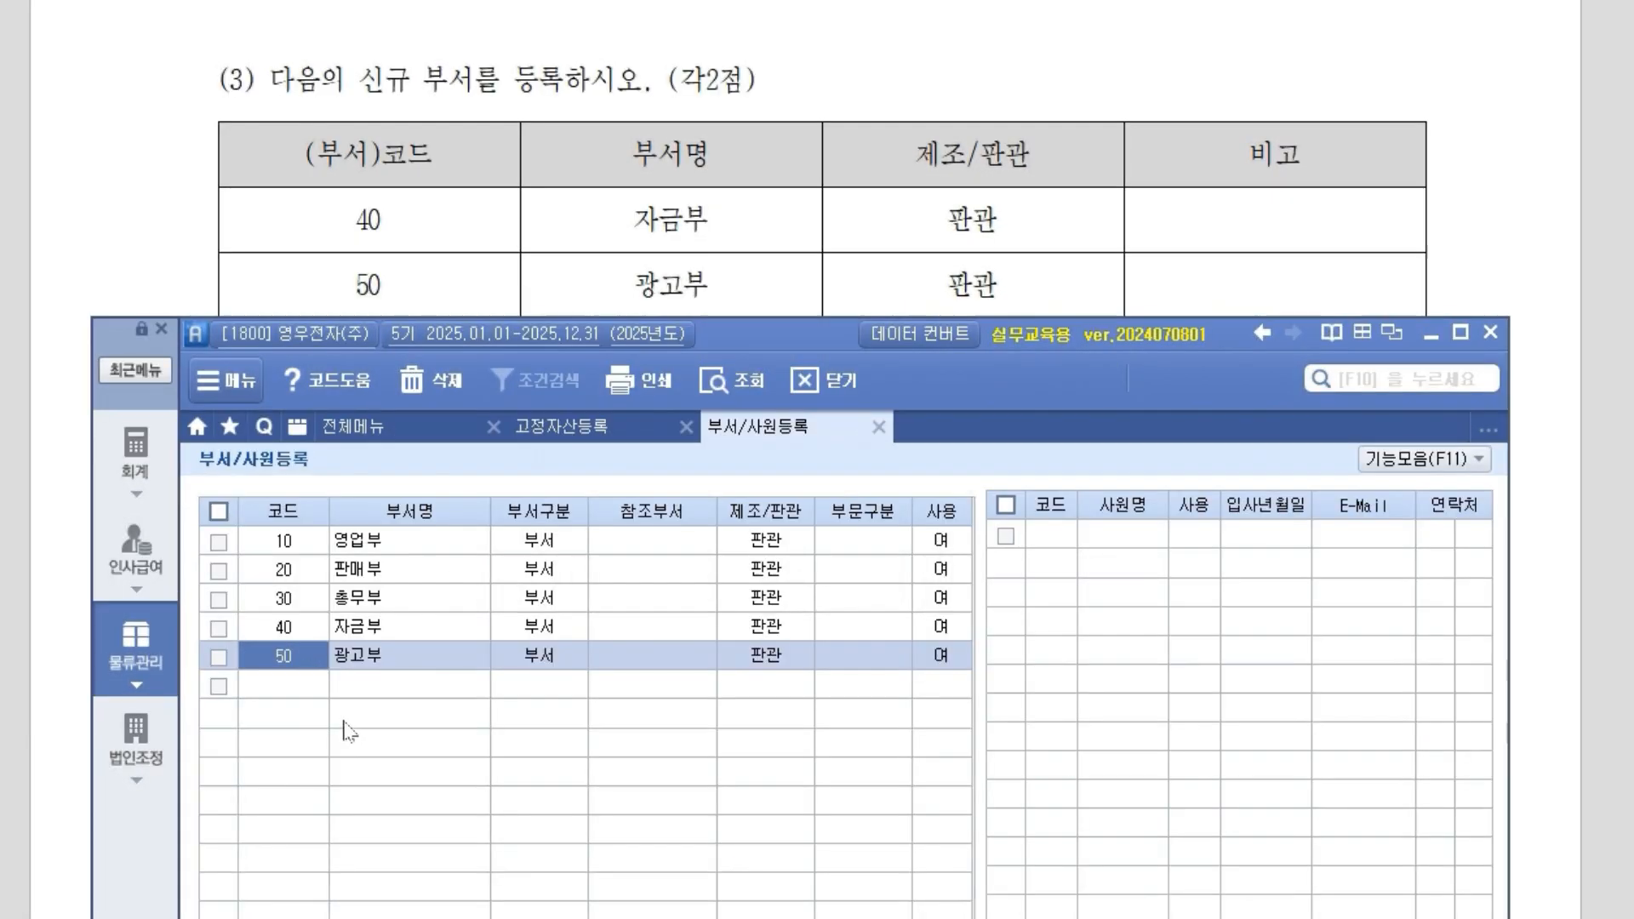
{"action": "left_click", "coordinate": [355, 693]}
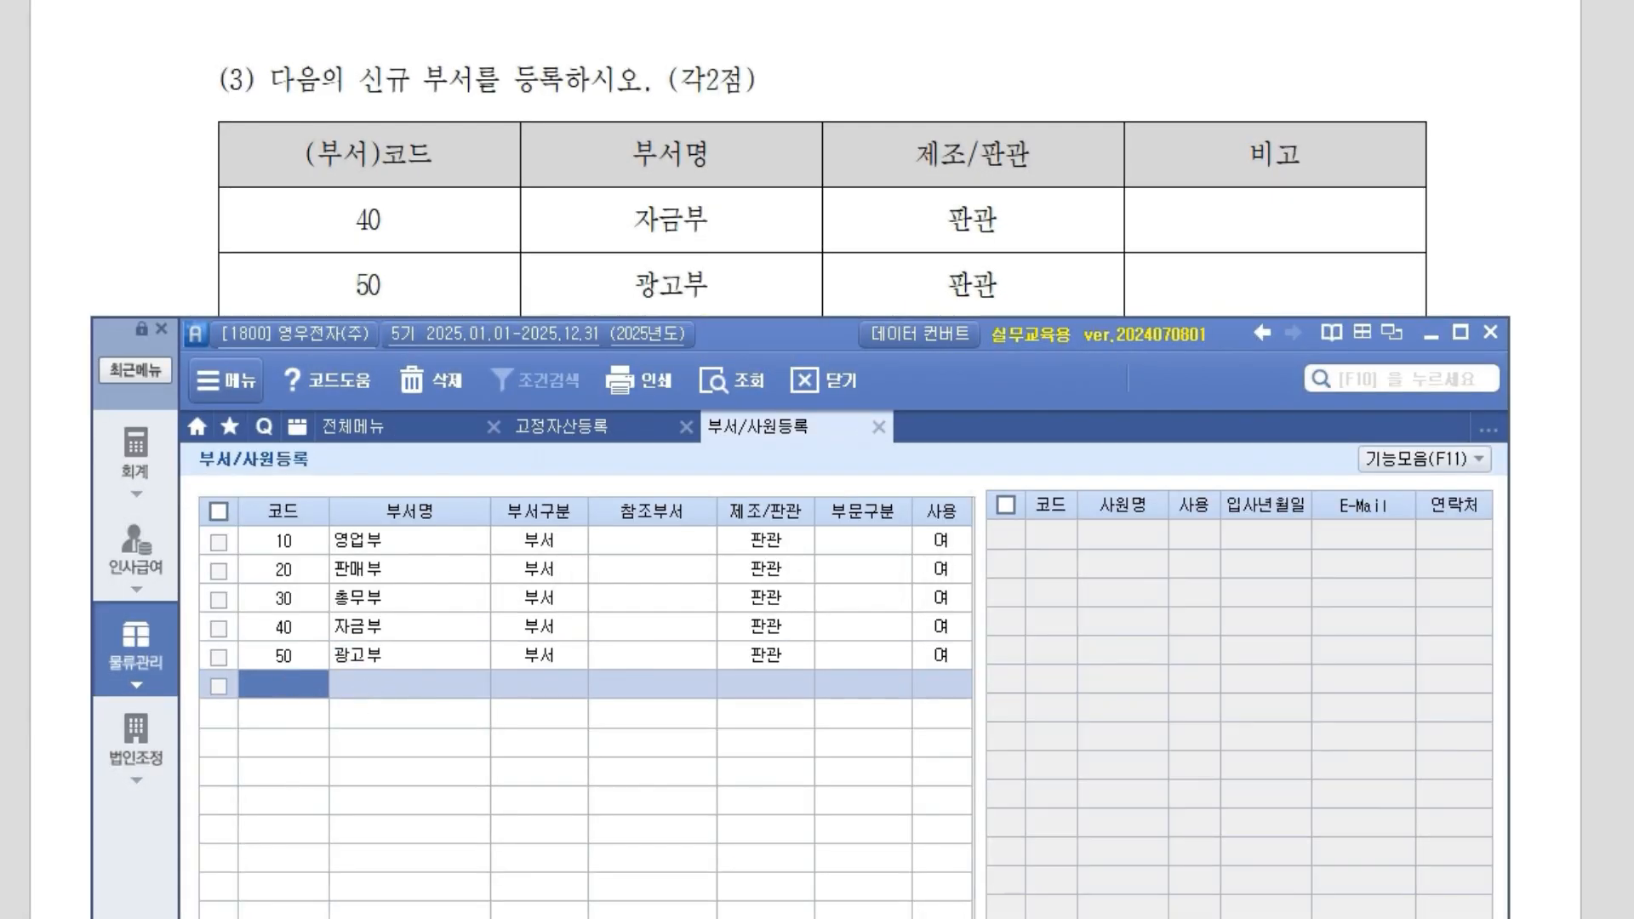
Open 품목등록 from 물류관리, keeping the exam's new item table in question (4) visible above it.
{"action": "scroll", "coordinate": [571, 271], "scroll_direction": "down", "scroll_amount": 3}
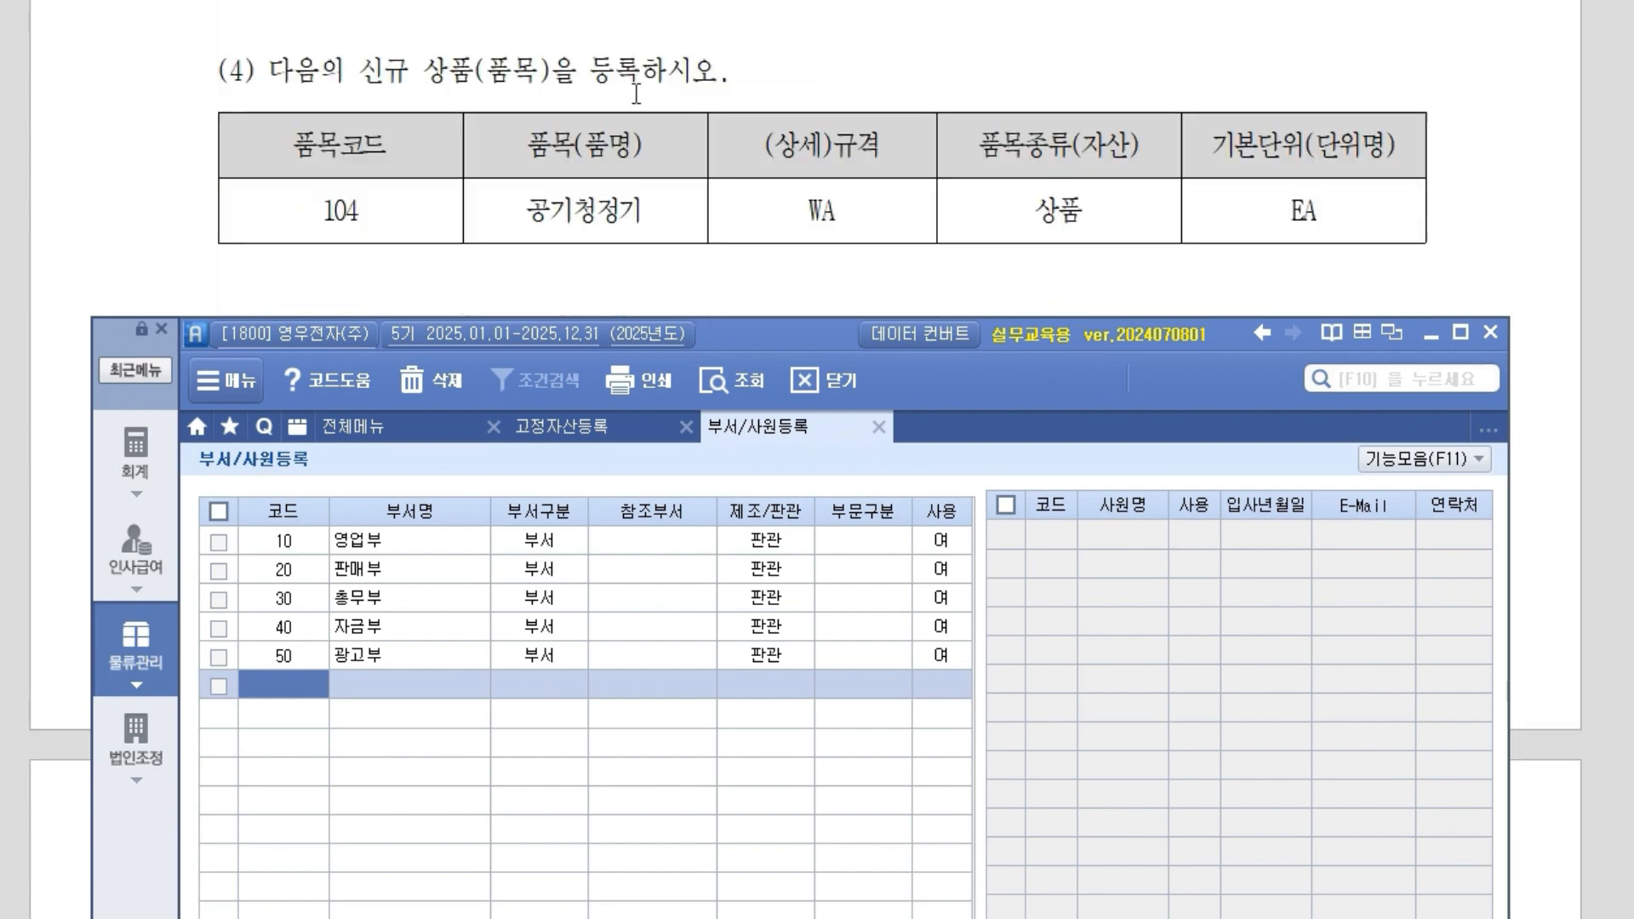
{"action": "left_click", "coordinate": [138, 662]}
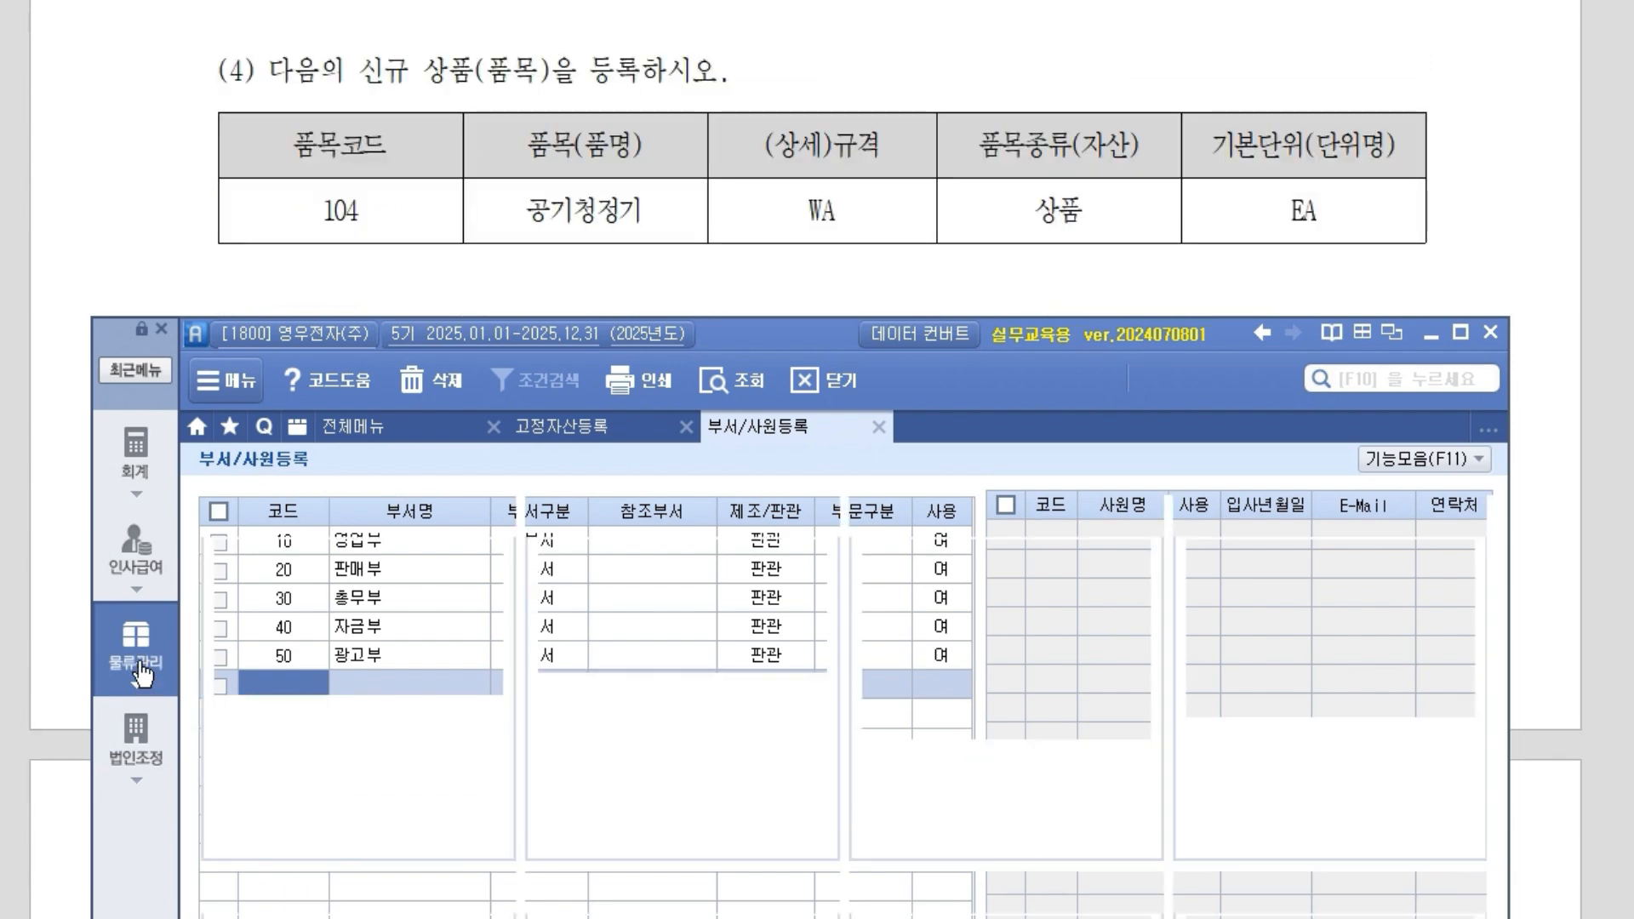
{"action": "left_click", "coordinate": [269, 660]}
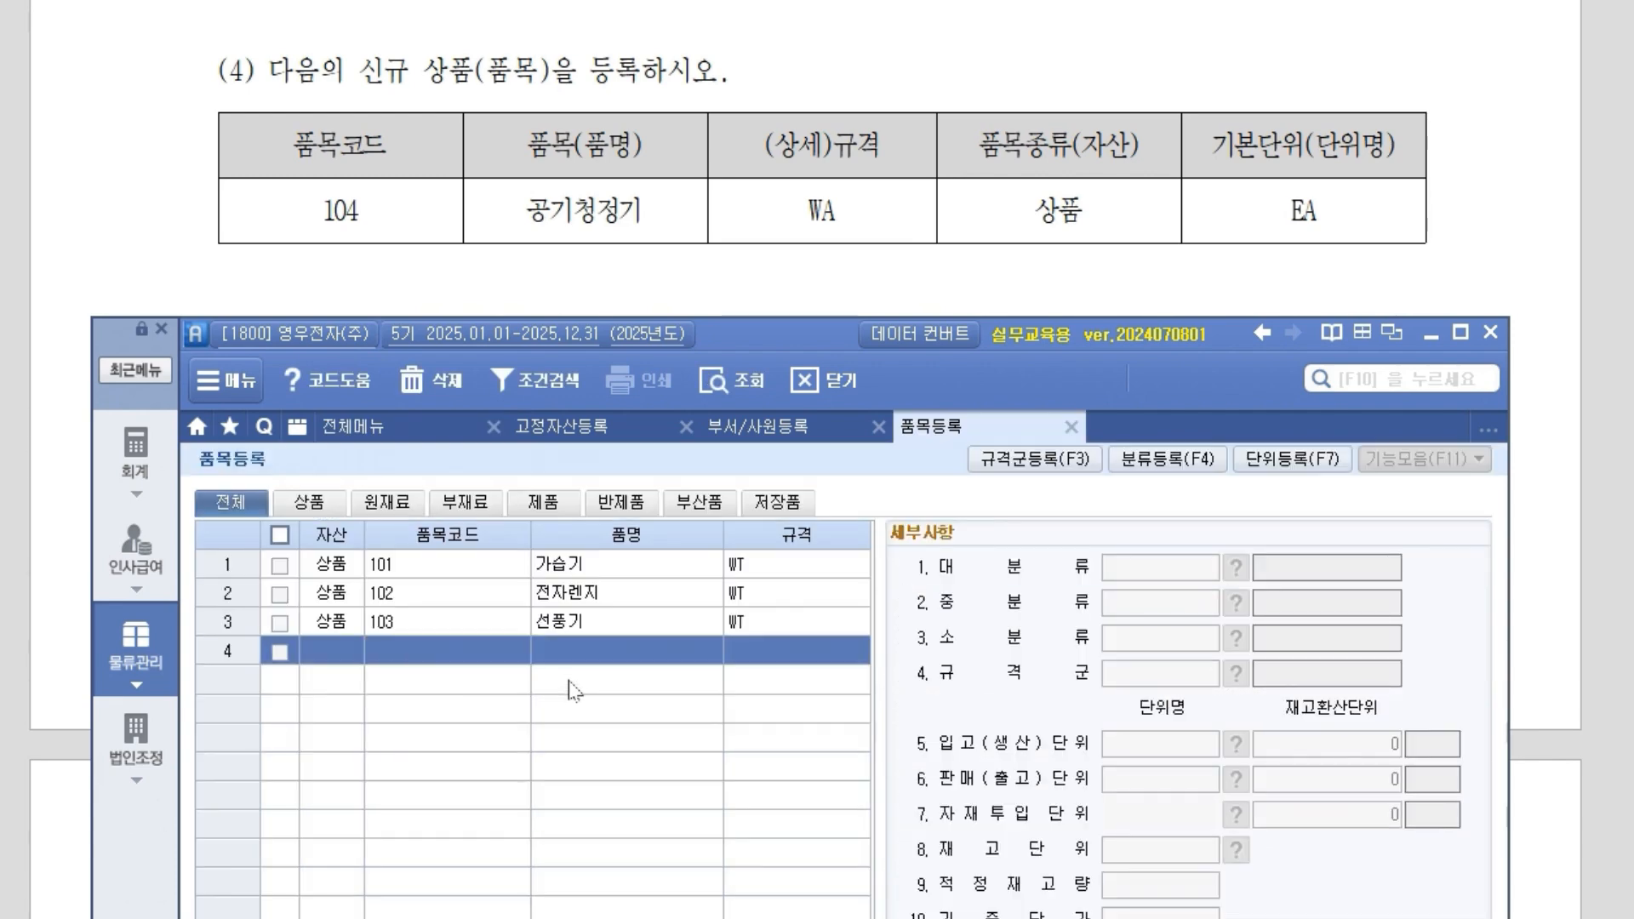
Add a 상품 item with 품목코드 104, 품명 공기청정기 and 규격 WA.
{"action": "left_click", "coordinate": [406, 657]}
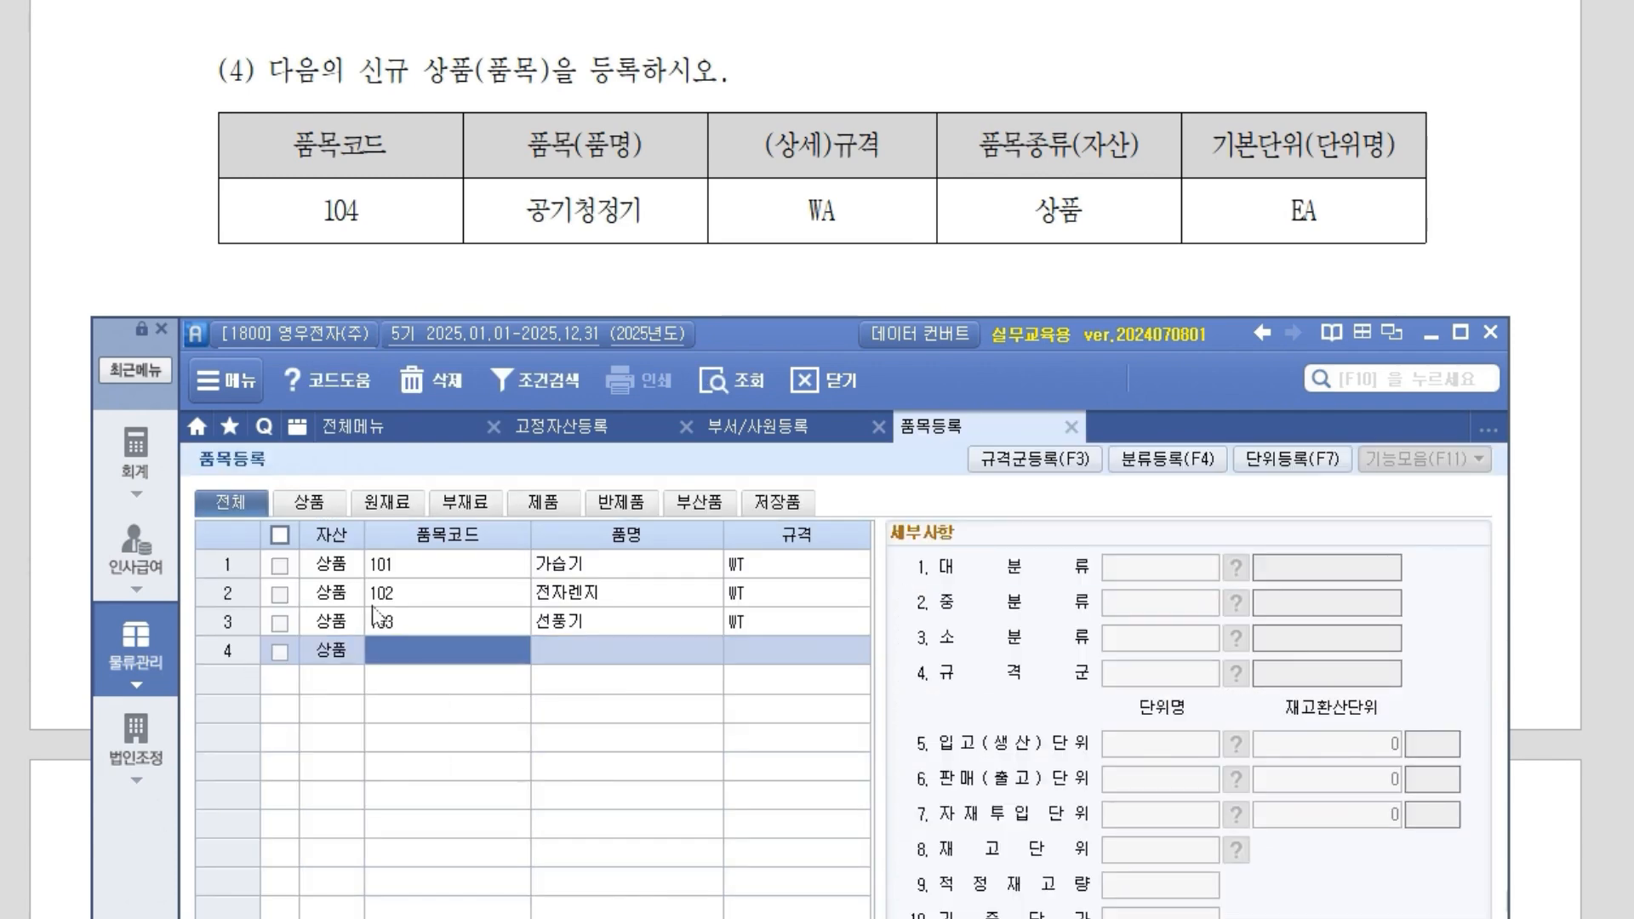
{"action": "type", "text": "104"}
{"action": "key", "text": "Return"}
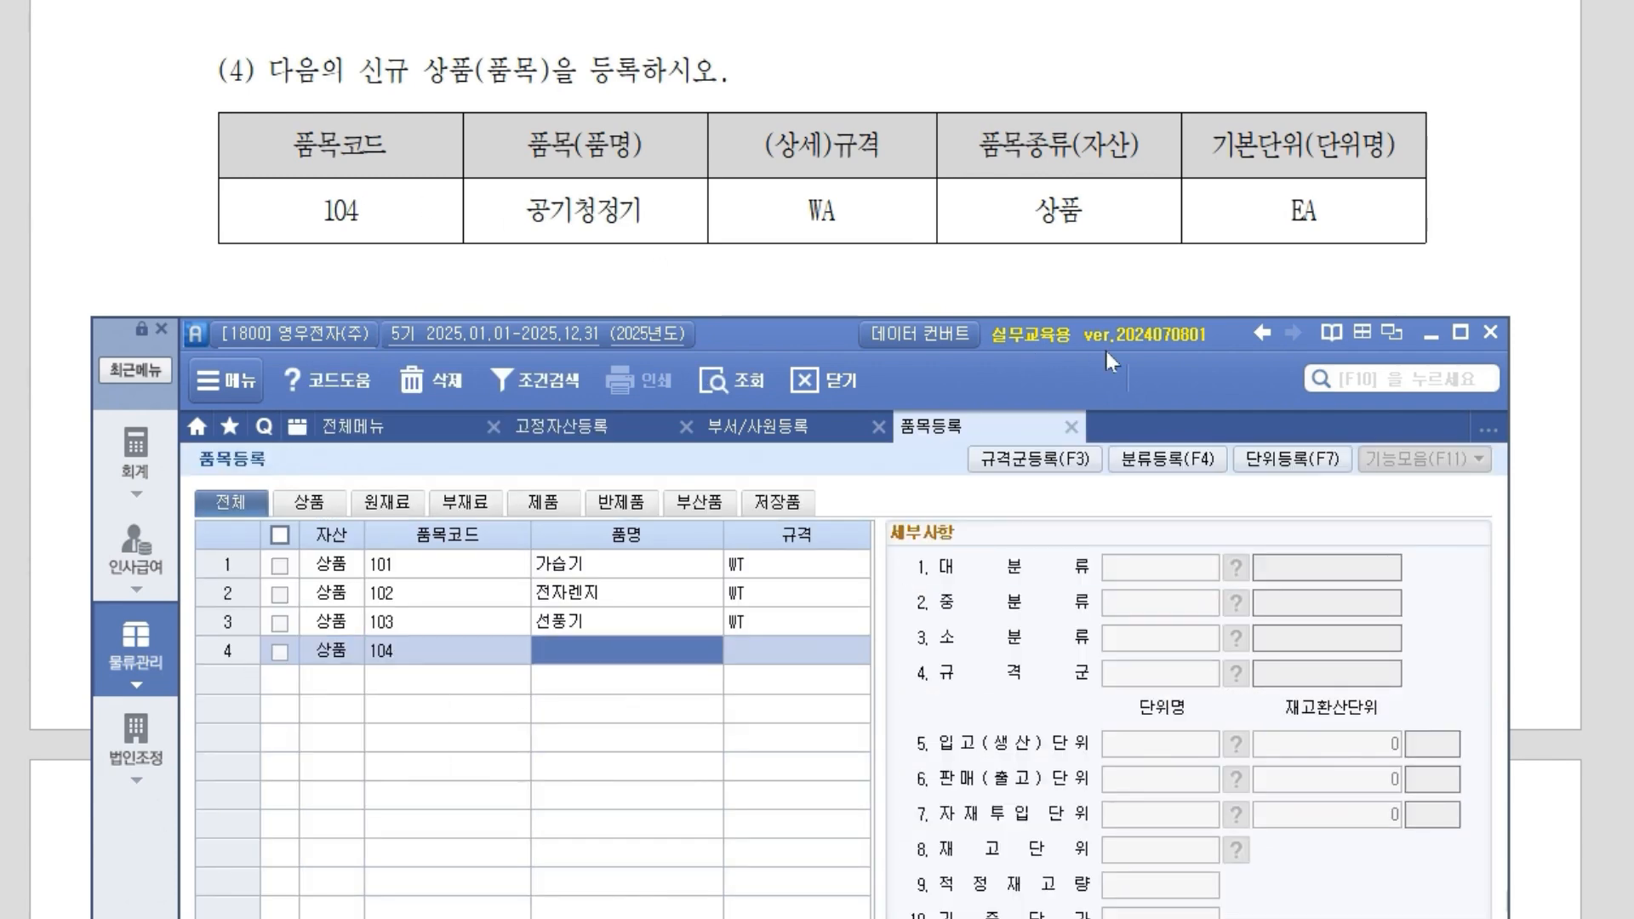
{"action": "type", "text": "공ㄱ"}
{"action": "type", "text": "청정기"}
{"action": "key", "text": "Return"}
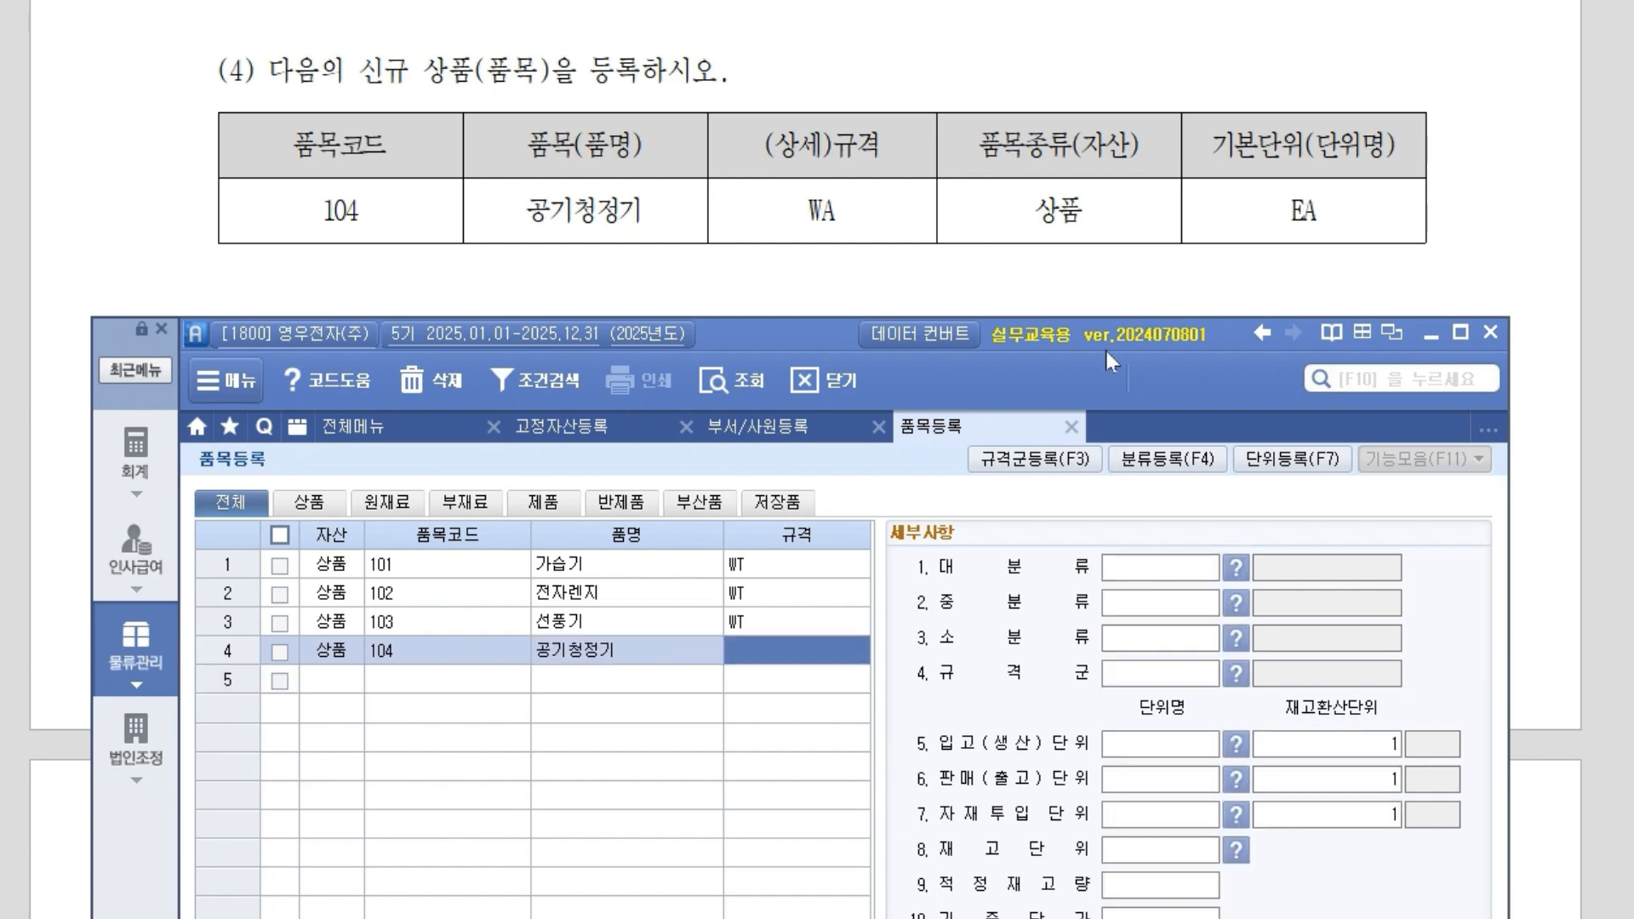
{"action": "type", "text": "wa"}
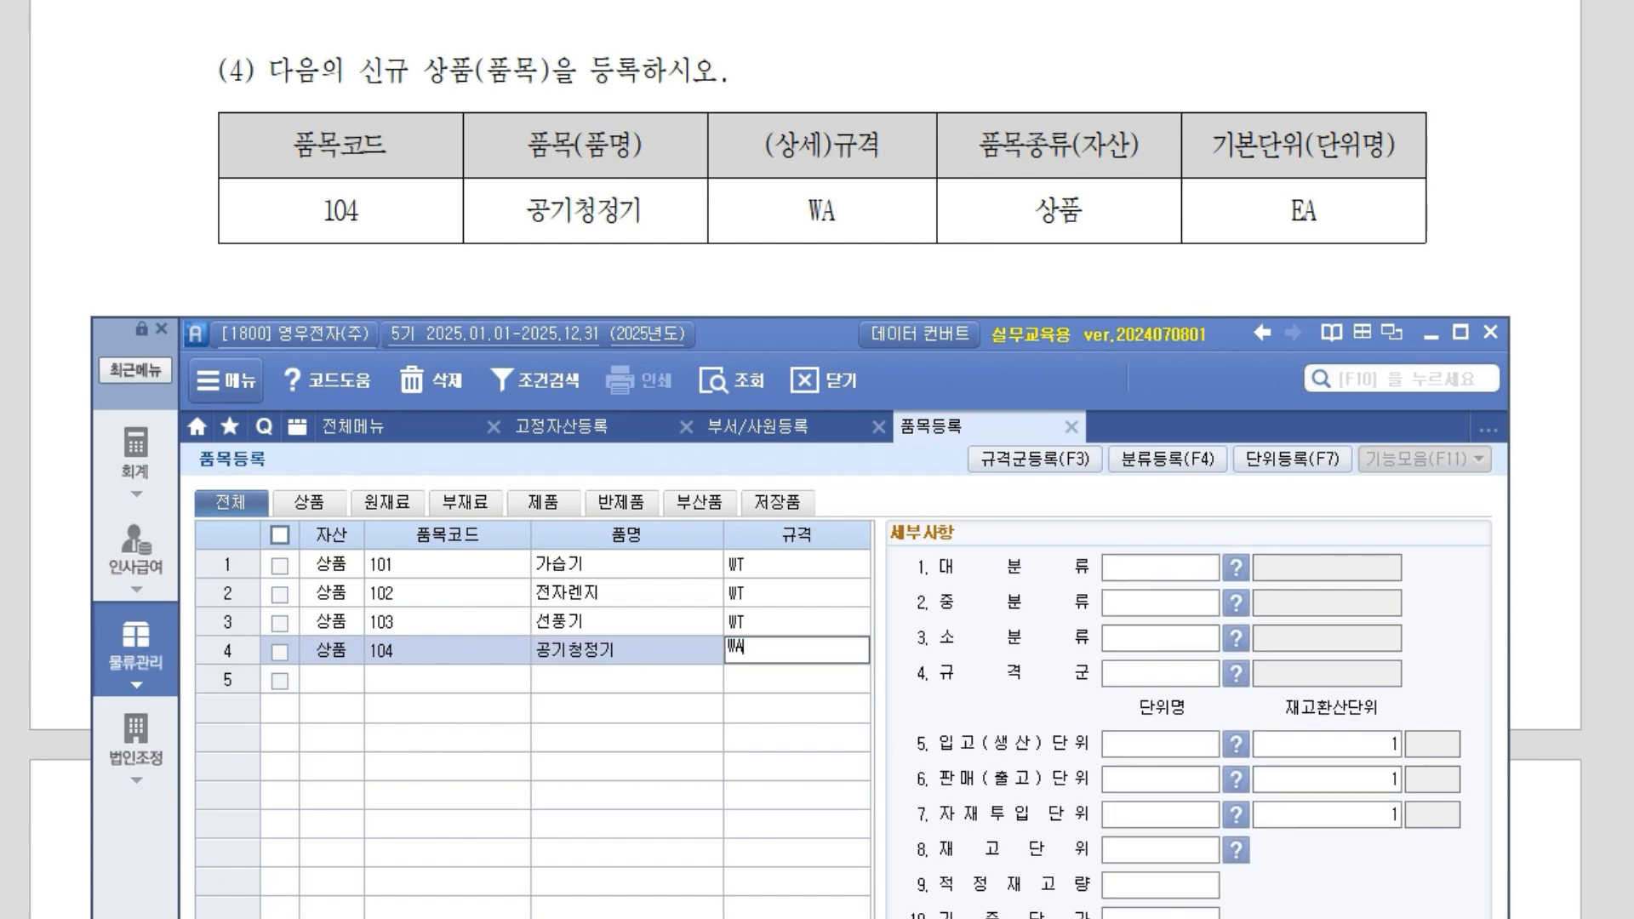
{"action": "key", "text": "Return"}
Set the 입고(생산), 판매(출고), 자재투입 and 재고 units of 공기청정기 to EA.
{"action": "key", "text": "Return"}
{"action": "key", "text": "Return"}
{"action": "key", "text": "Return"}
{"action": "key", "text": "Return"}
{"action": "type", "text": "EA"}
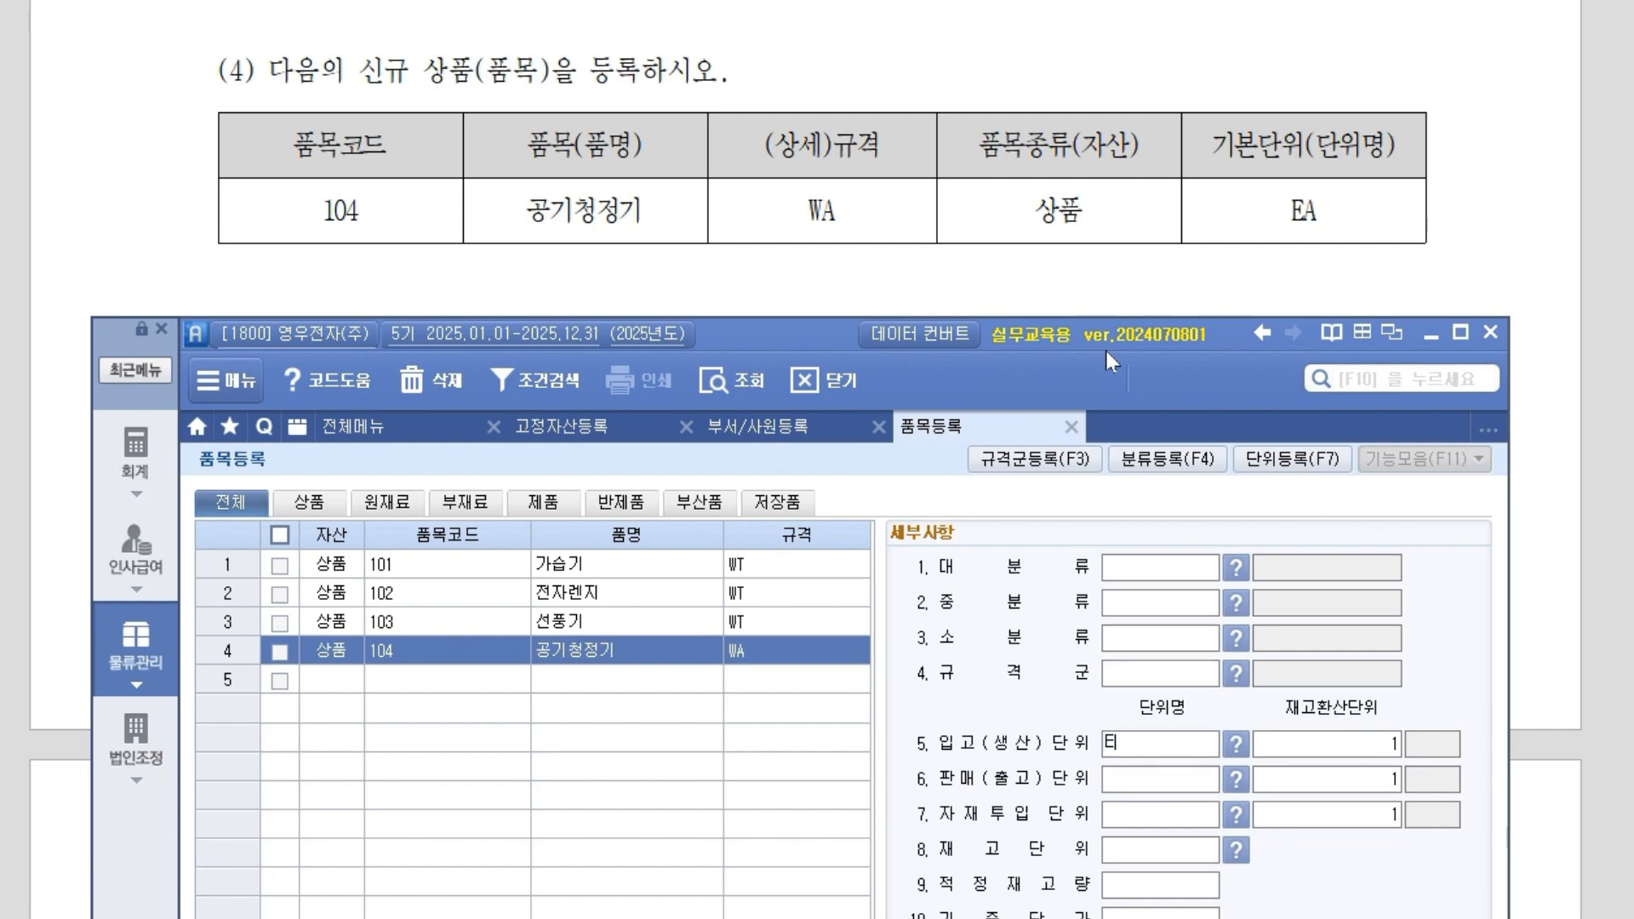
{"action": "key", "text": "Return"}
{"action": "type", "text": "EA"}
{"action": "key", "text": "Return"}
{"action": "key", "text": "Return"}
{"action": "type", "text": "EA"}
{"action": "key", "text": "Return"}
{"action": "key", "text": "Return"}
{"action": "type", "text": "EA"}
{"action": "key", "text": "Return"}
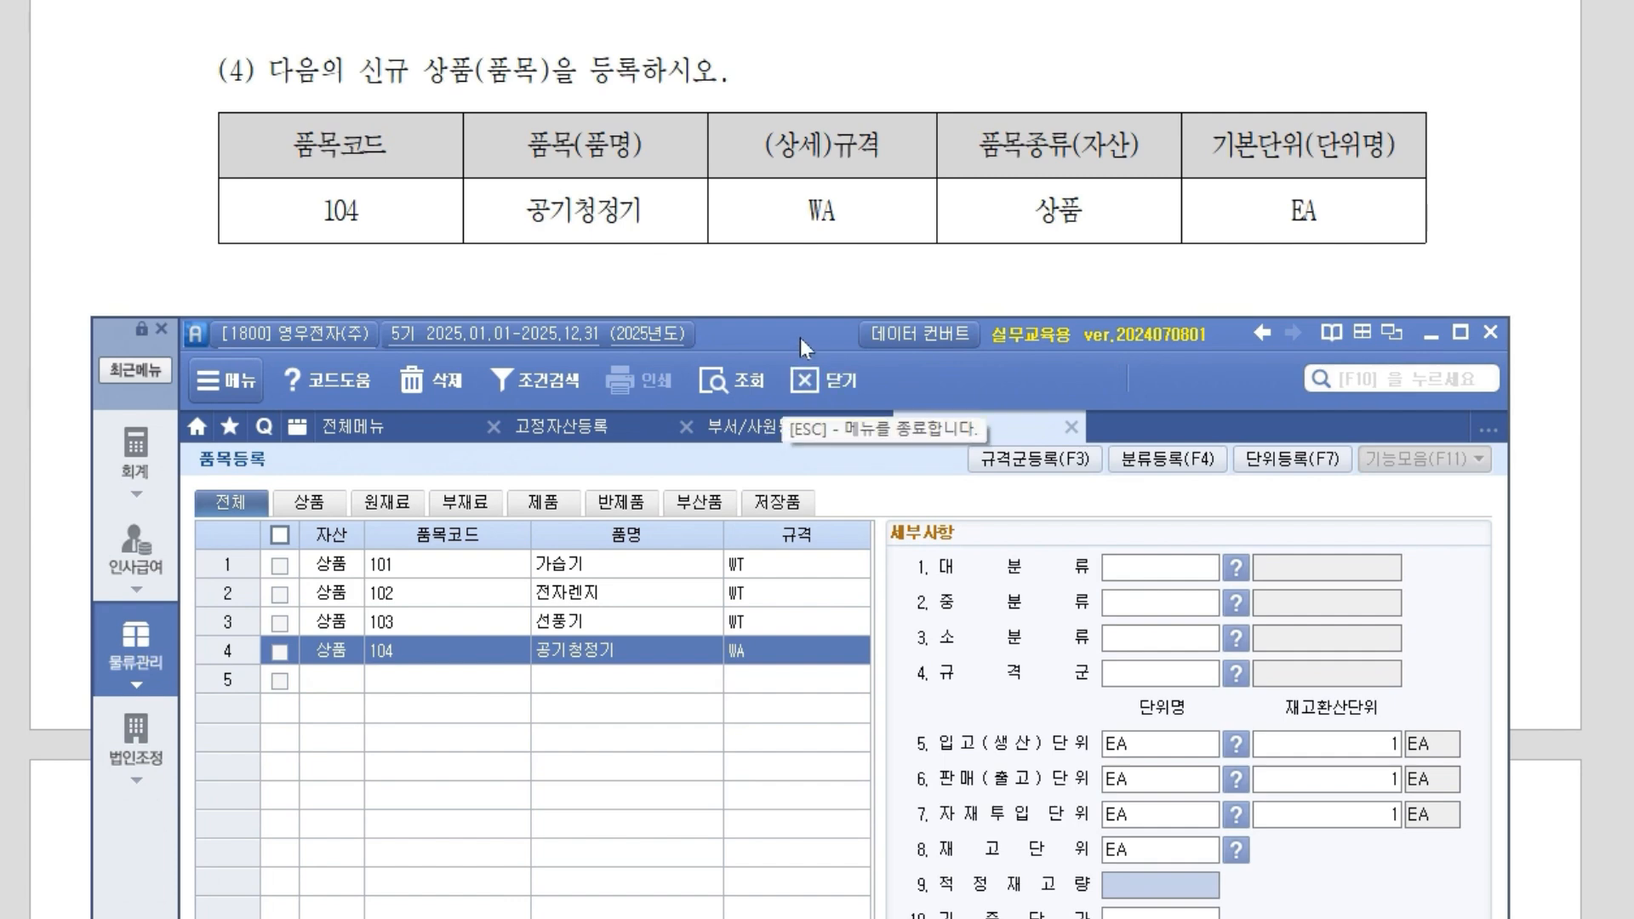
Move the program window up to just below the exam's item table and check the 공기청정기 entry against it.
{"action": "left_click_drag", "start_coordinate": [800, 339], "coordinate": [793, 272]}
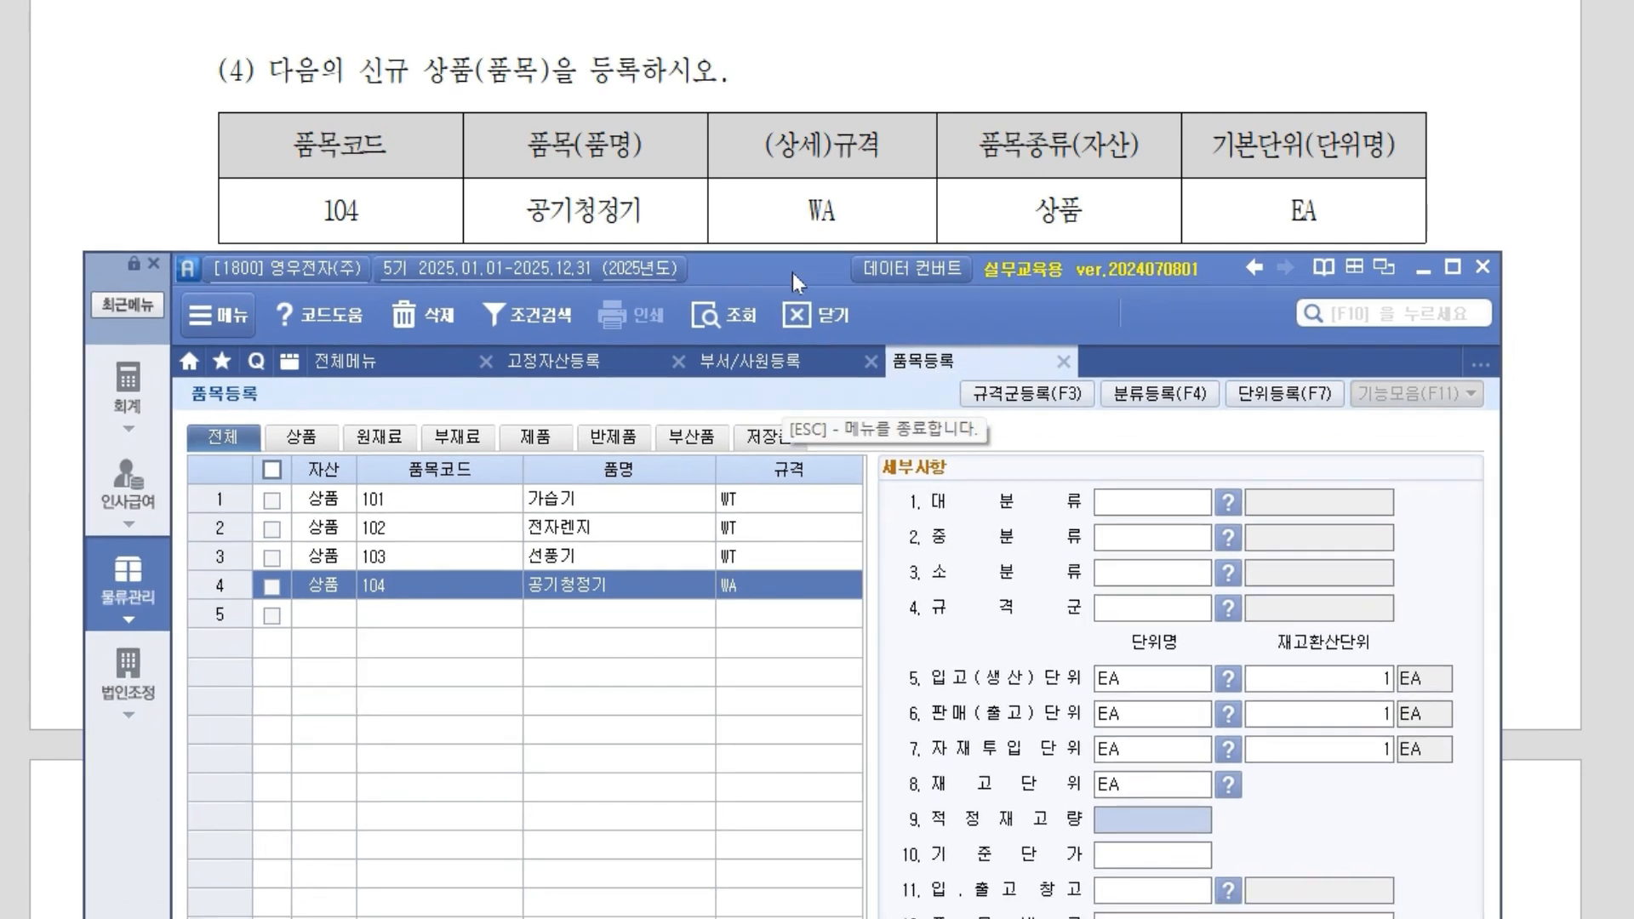
{"action": "left_click", "coordinate": [405, 626]}
{"action": "left_click", "coordinate": [436, 587]}
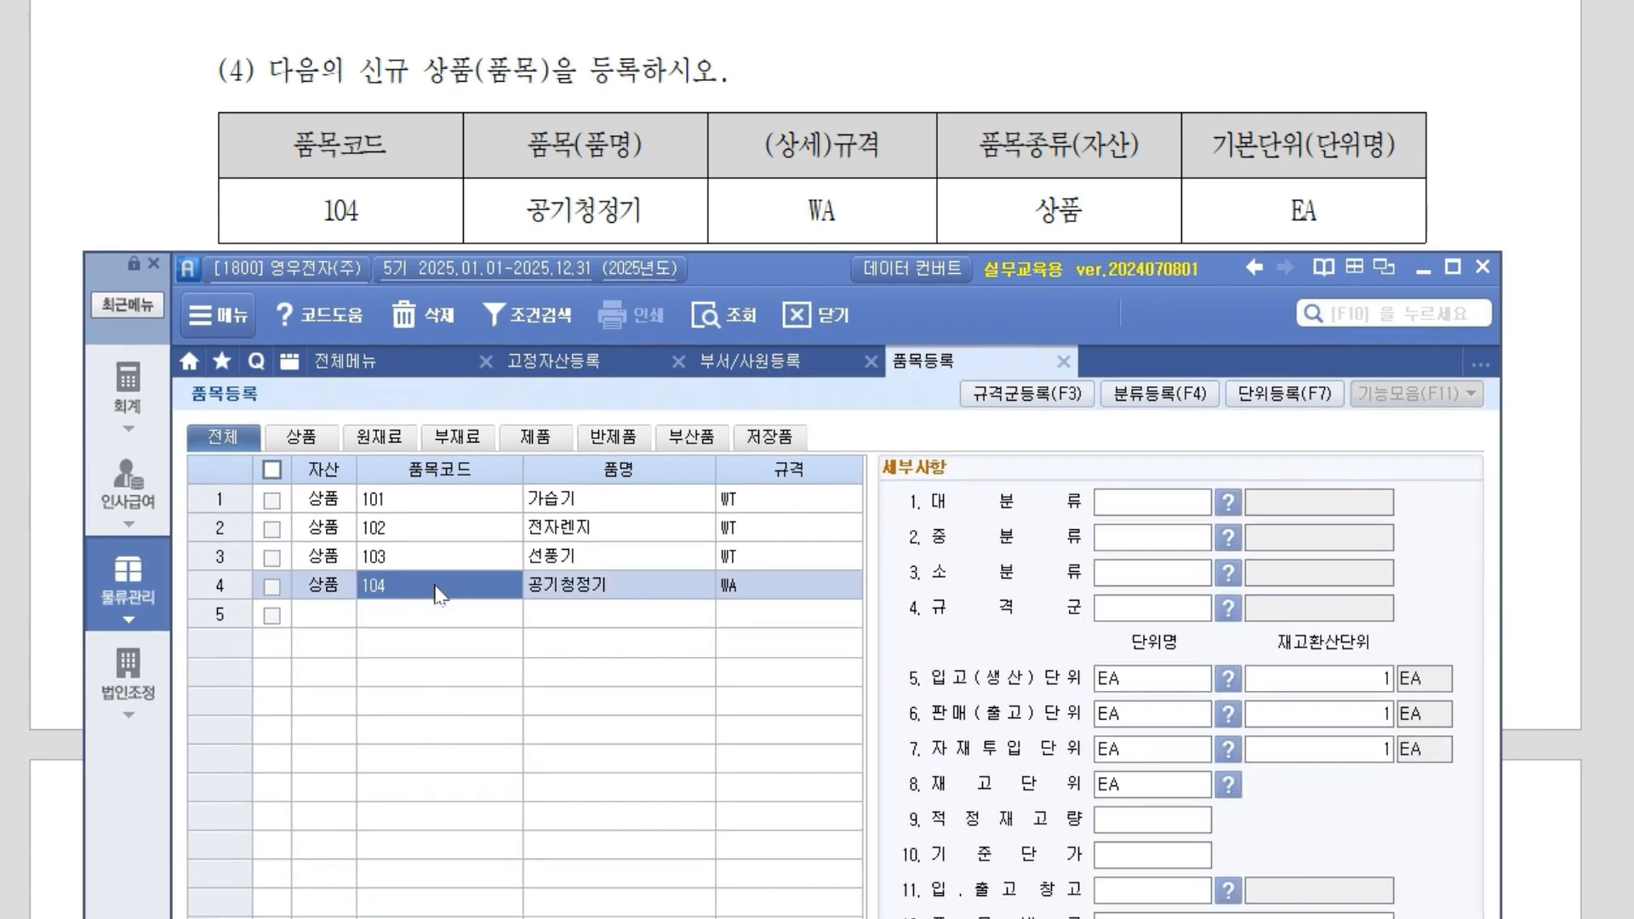
{"action": "left_click", "coordinate": [345, 592]}
{"action": "left_click", "coordinate": [566, 588]}
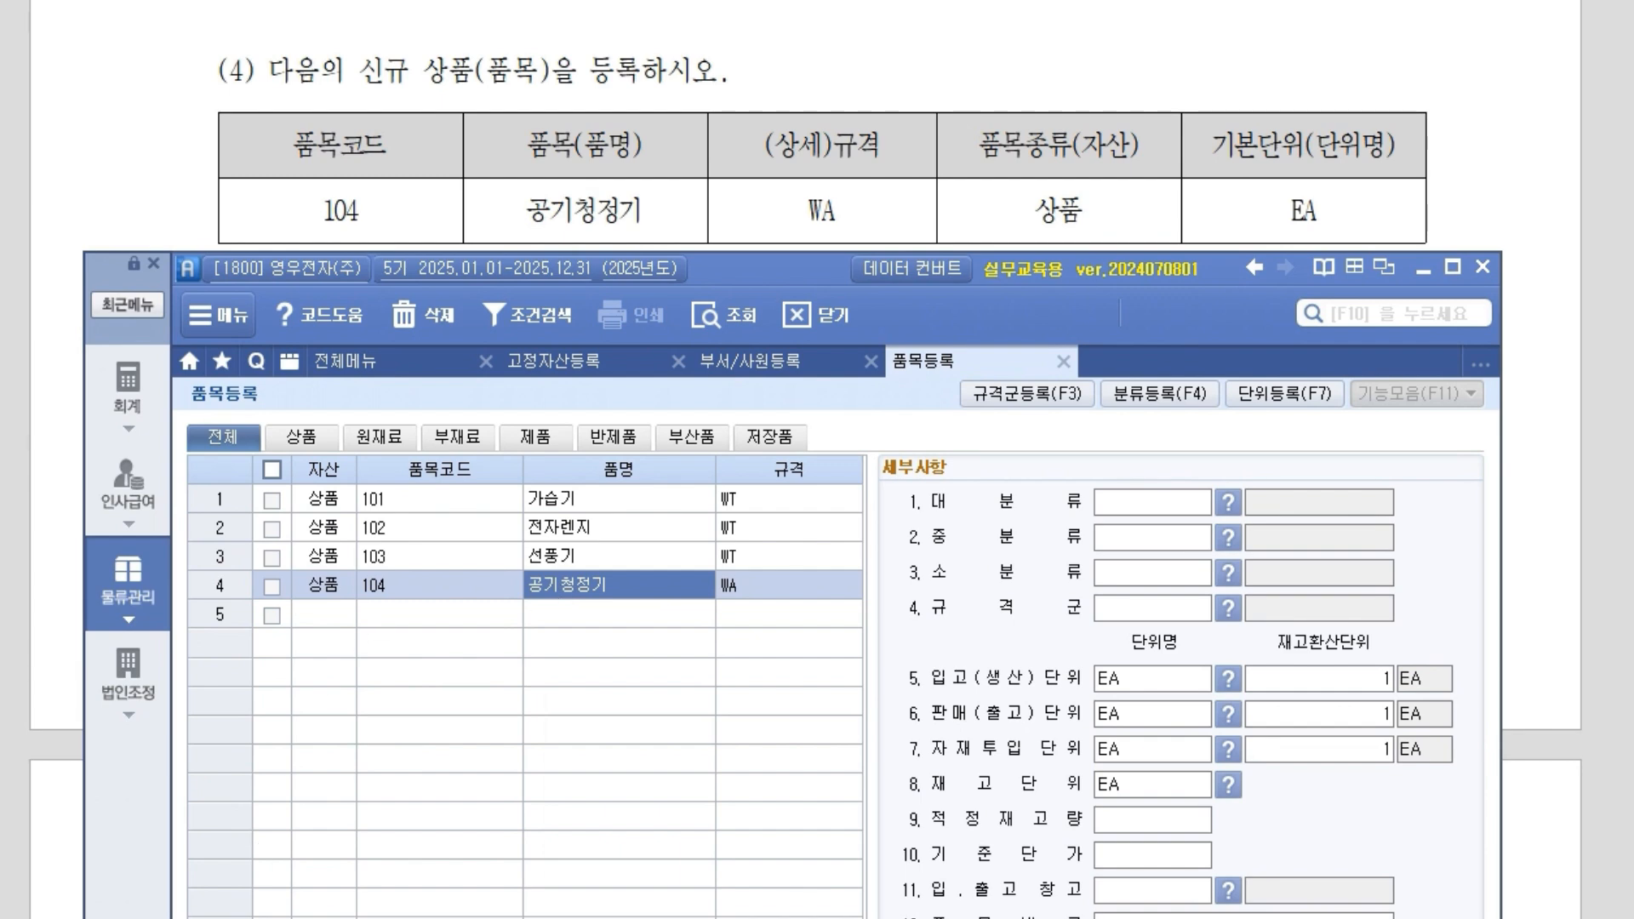
Review question 1 in the exam document and move on to question 2's transaction list.
{"action": "left_click", "coordinate": [925, 95]}
{"action": "scroll", "coordinate": [911, 566], "scroll_direction": "up", "scroll_amount": 14}
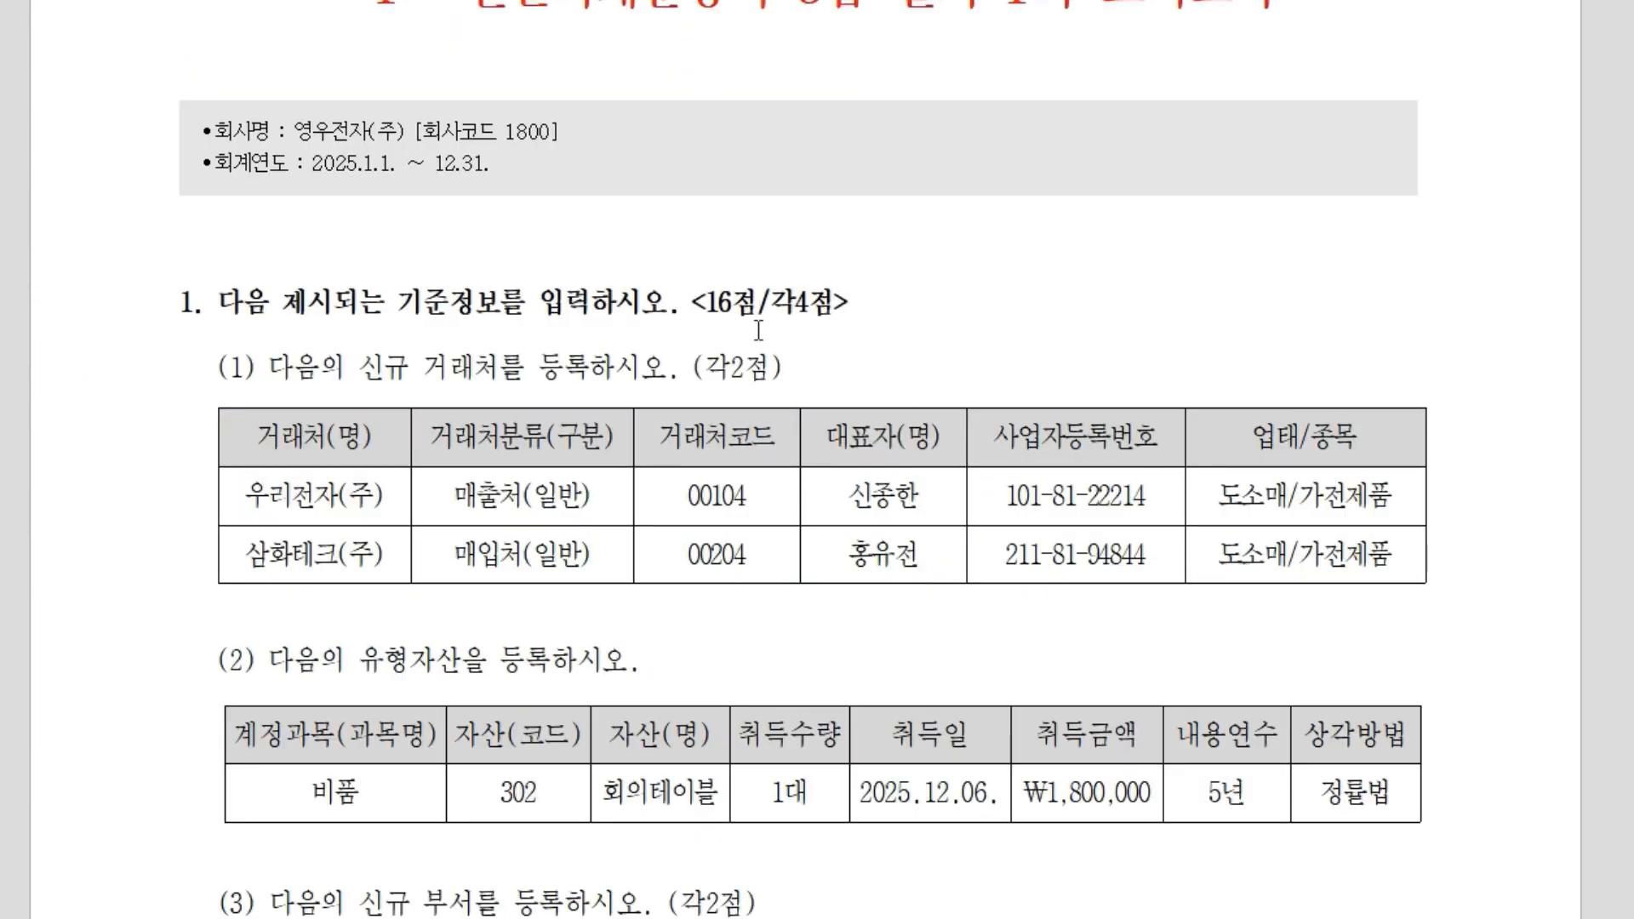
{"action": "scroll", "coordinate": [731, 300], "scroll_direction": "down", "scroll_amount": 17}
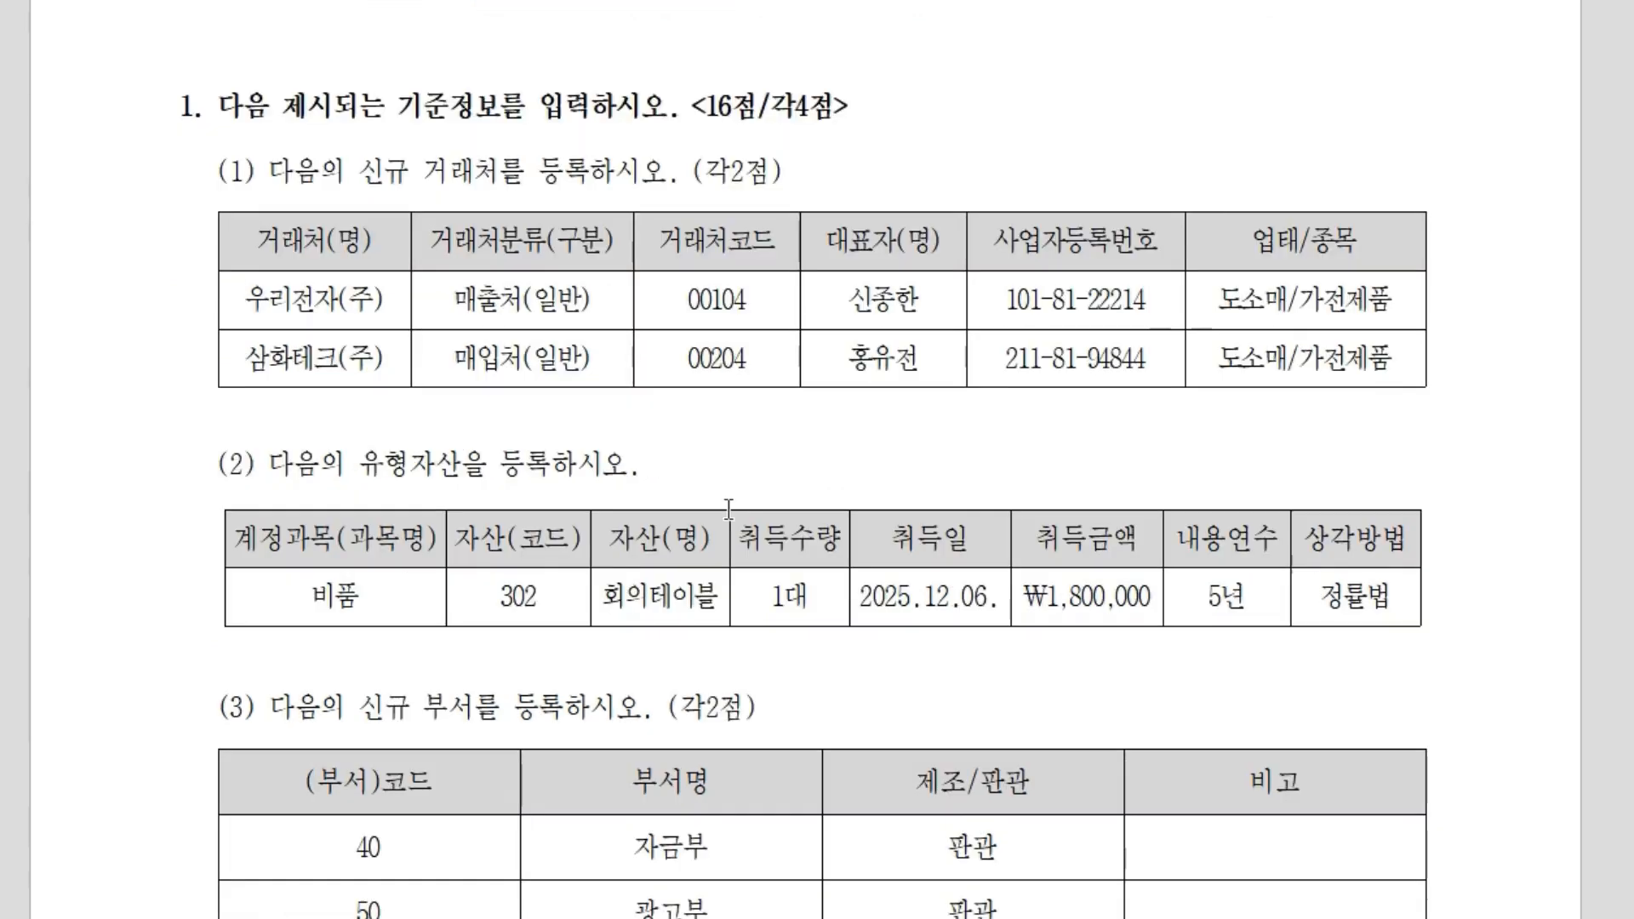
{"action": "scroll", "coordinate": [730, 506], "scroll_direction": "down", "scroll_amount": 8}
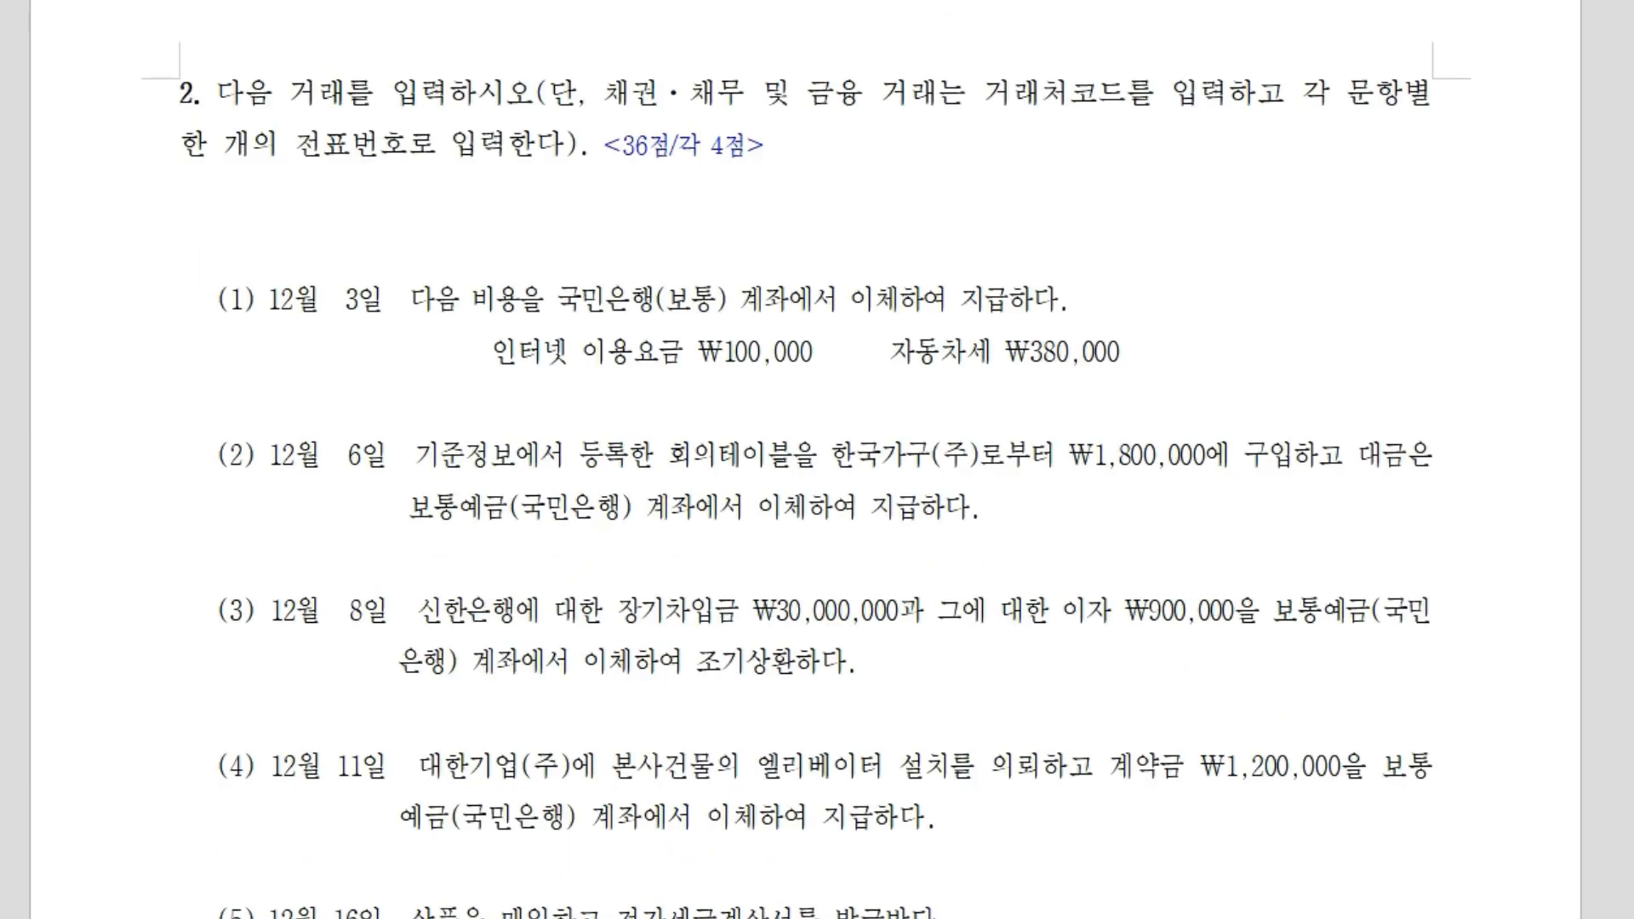
Switch back to sPLUS and close the 품목등록, 부서/사원등록 and 고정자산등록 screens.
{"action": "key", "text": "alt+Tab"}
{"action": "left_click", "coordinate": [1062, 364]}
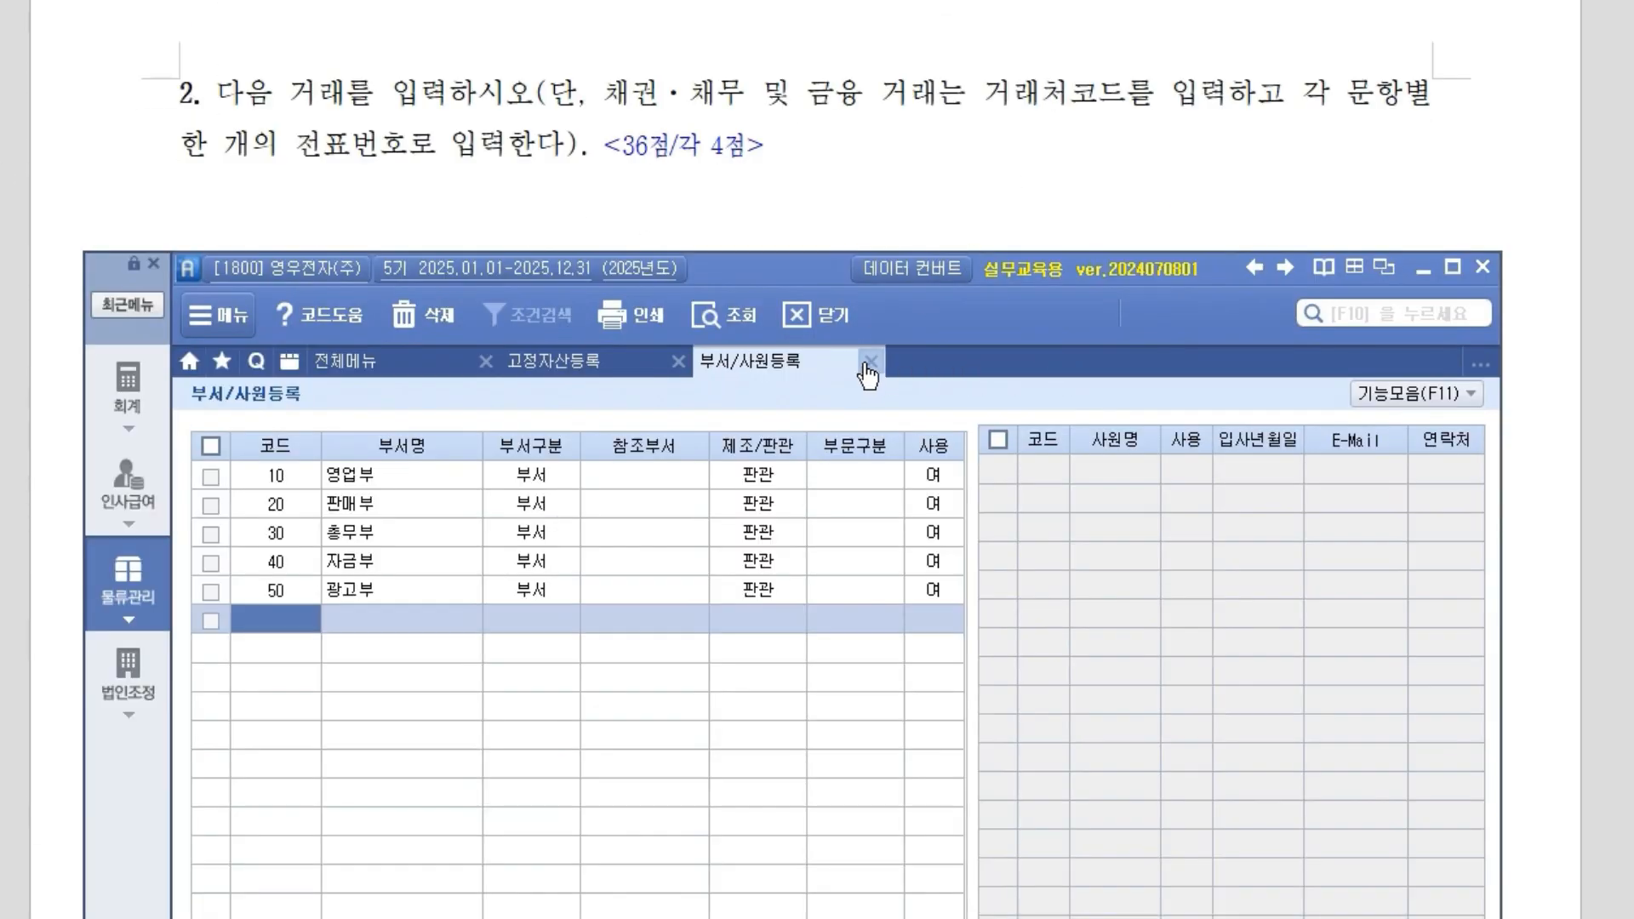
{"action": "left_click", "coordinate": [870, 362]}
{"action": "left_click", "coordinate": [678, 362]}
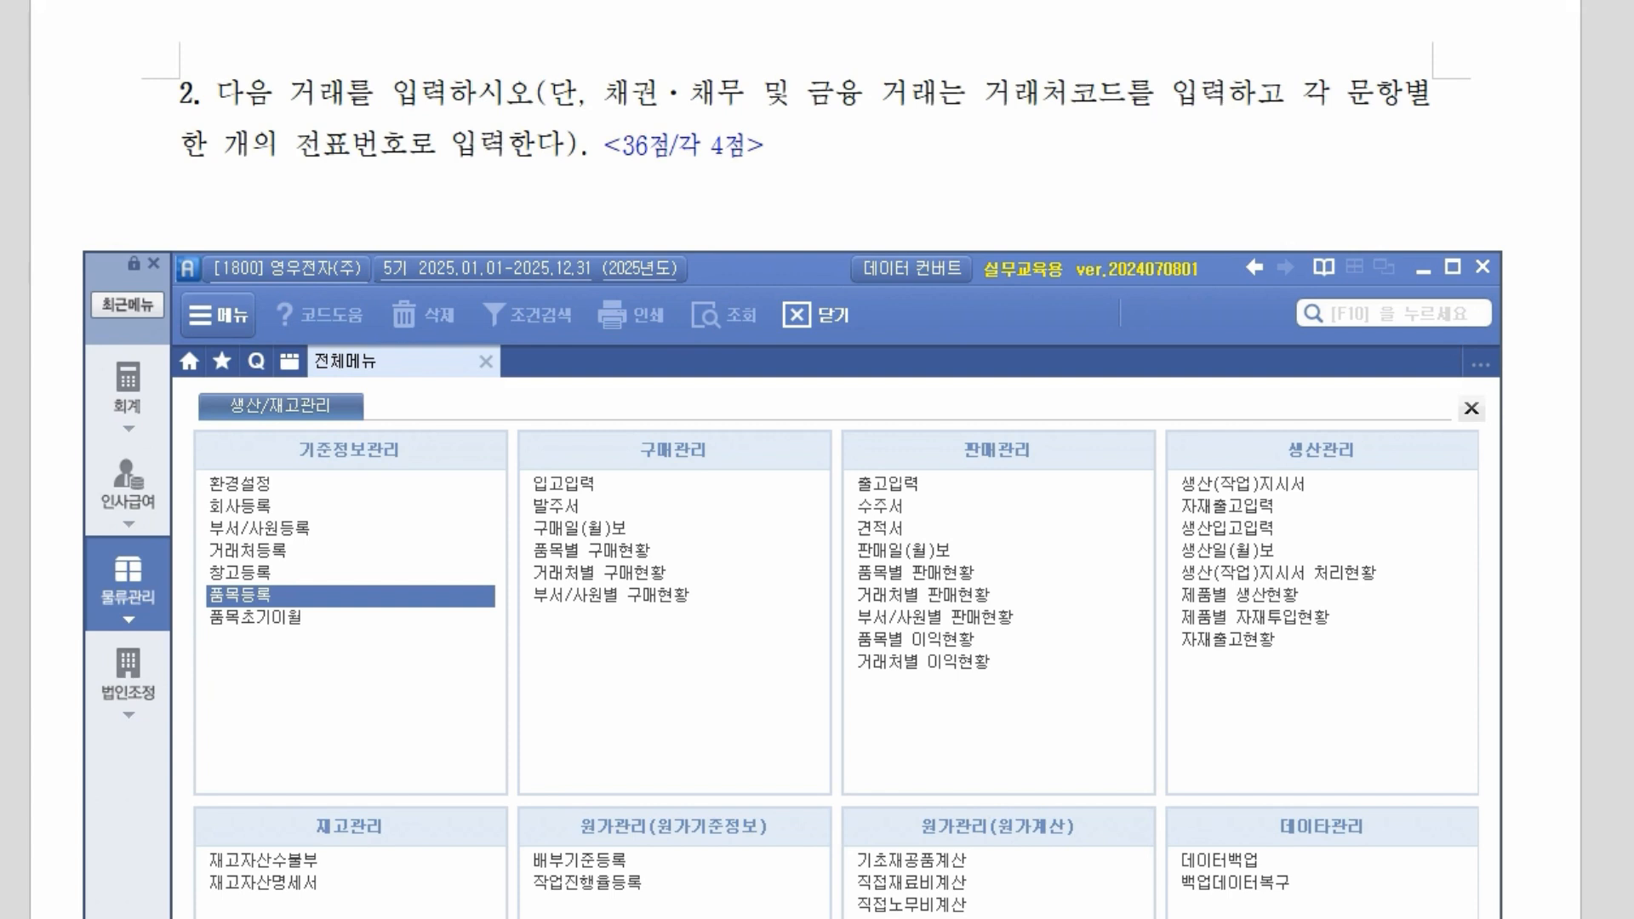
{"action": "mouse_move", "coordinate": [598, 102]}
{"action": "left_mouse_down"}
{"action": "mouse_move", "coordinate": [1074, 119]}
{"action": "mouse_move", "coordinate": [1091, 145]}
{"action": "left_mouse_up"}
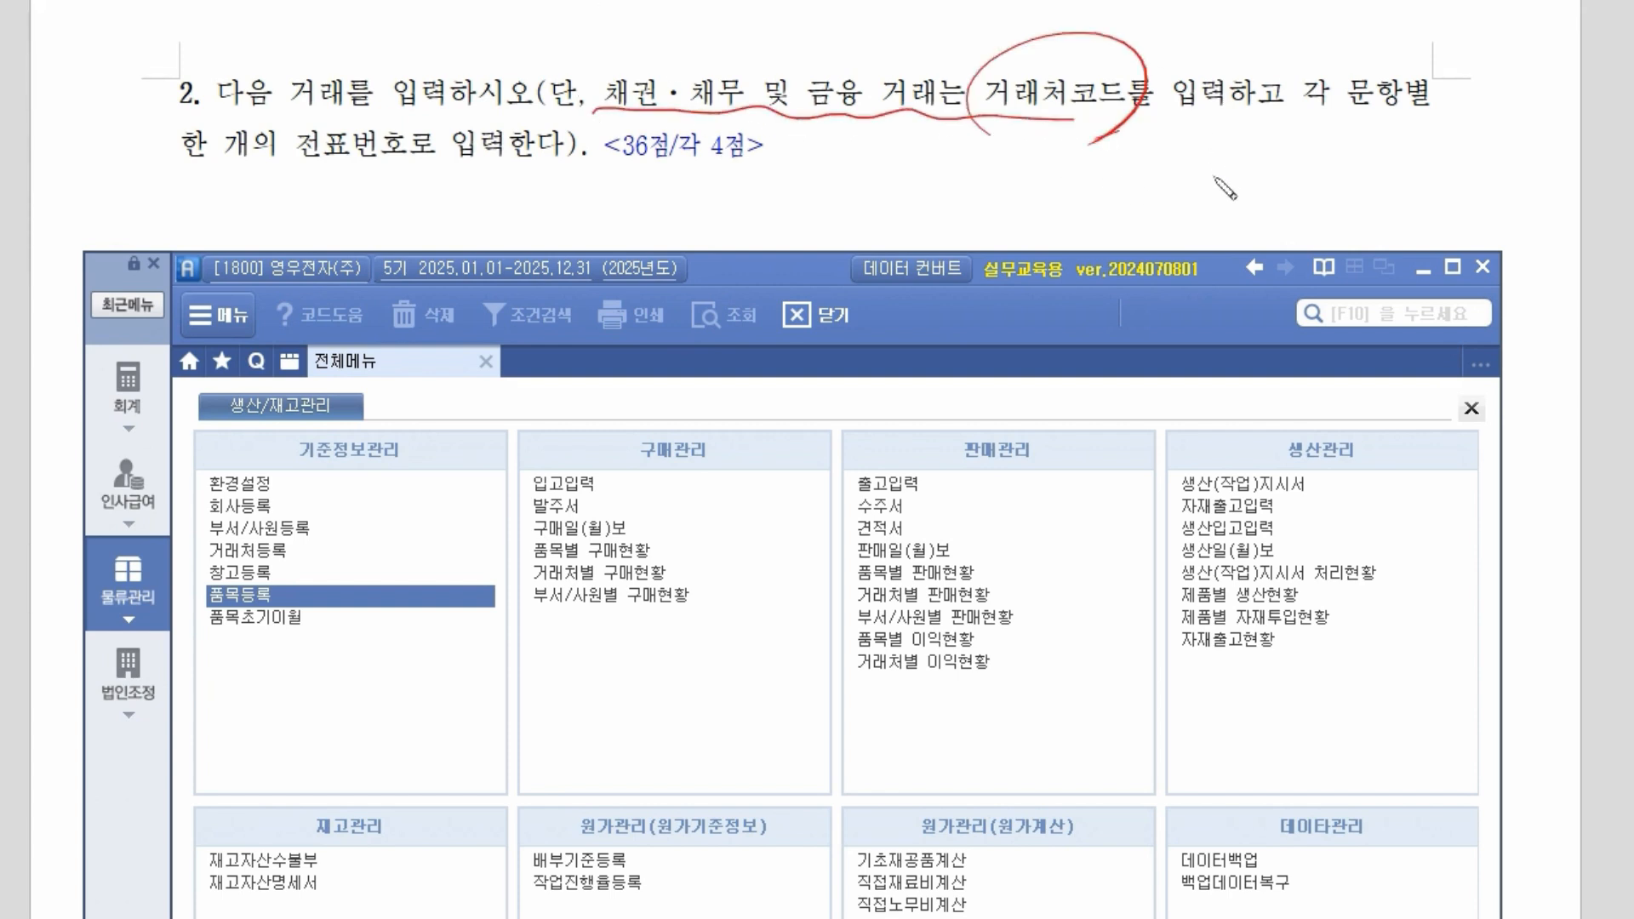
{"action": "left_click_drag", "start_coordinate": [1349, 114], "coordinate": [1429, 118]}
{"action": "mouse_move", "coordinate": [173, 168]}
{"action": "left_mouse_down"}
{"action": "mouse_move", "coordinate": [323, 122]}
{"action": "mouse_move", "coordinate": [247, 183]}
{"action": "mouse_move", "coordinate": [272, 158]}
{"action": "left_mouse_up"}
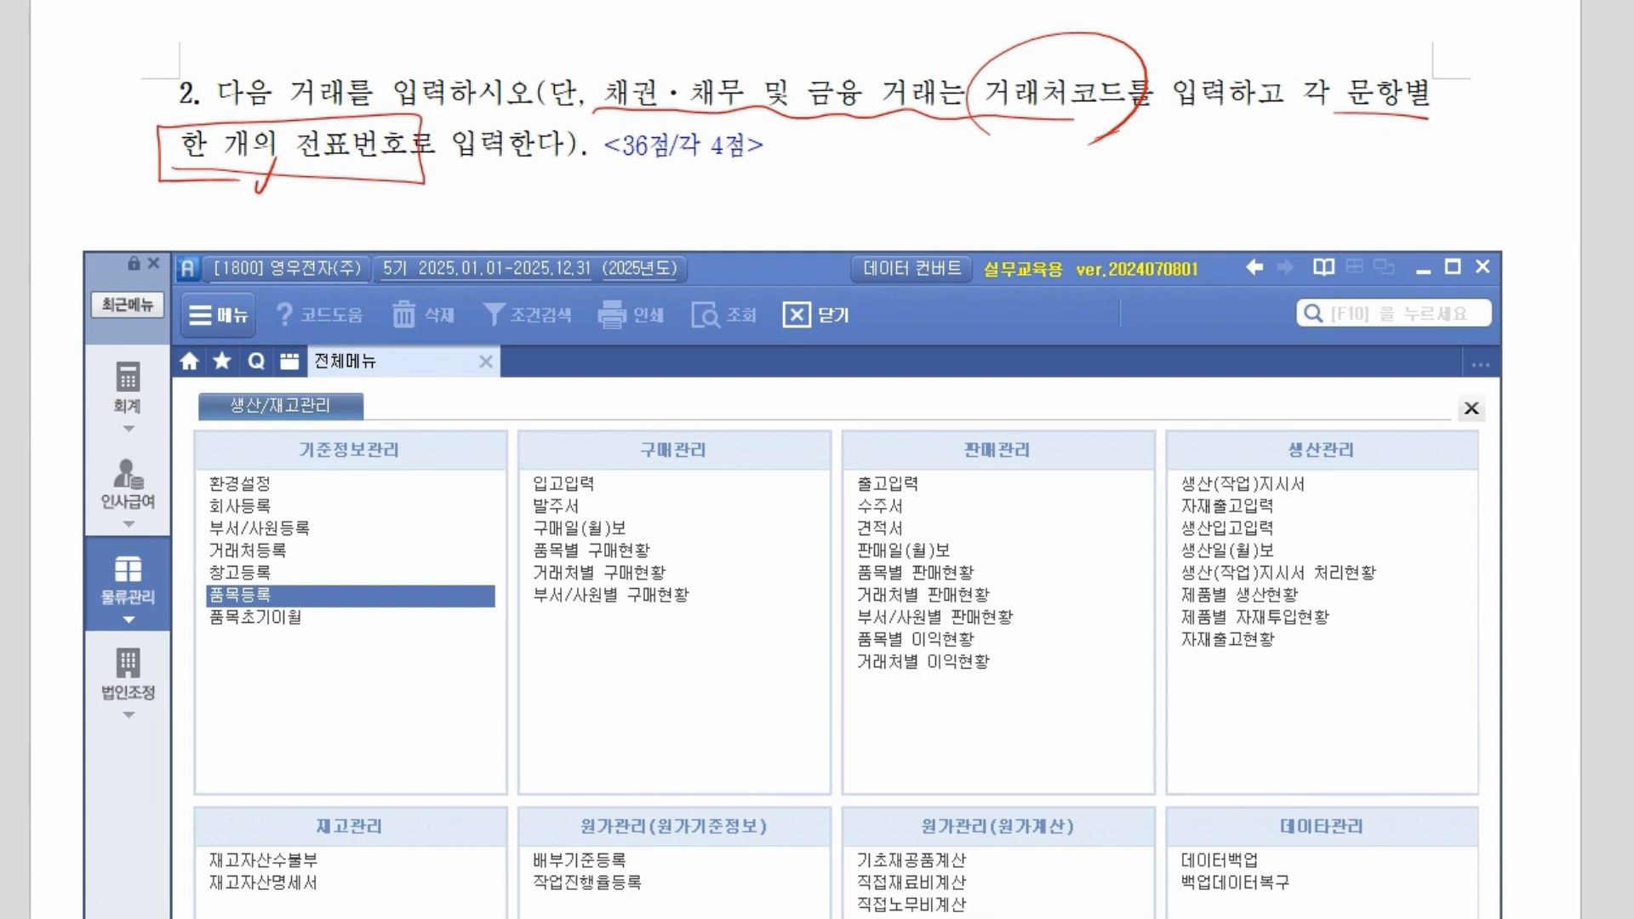
{"action": "key", "text": "Escape"}
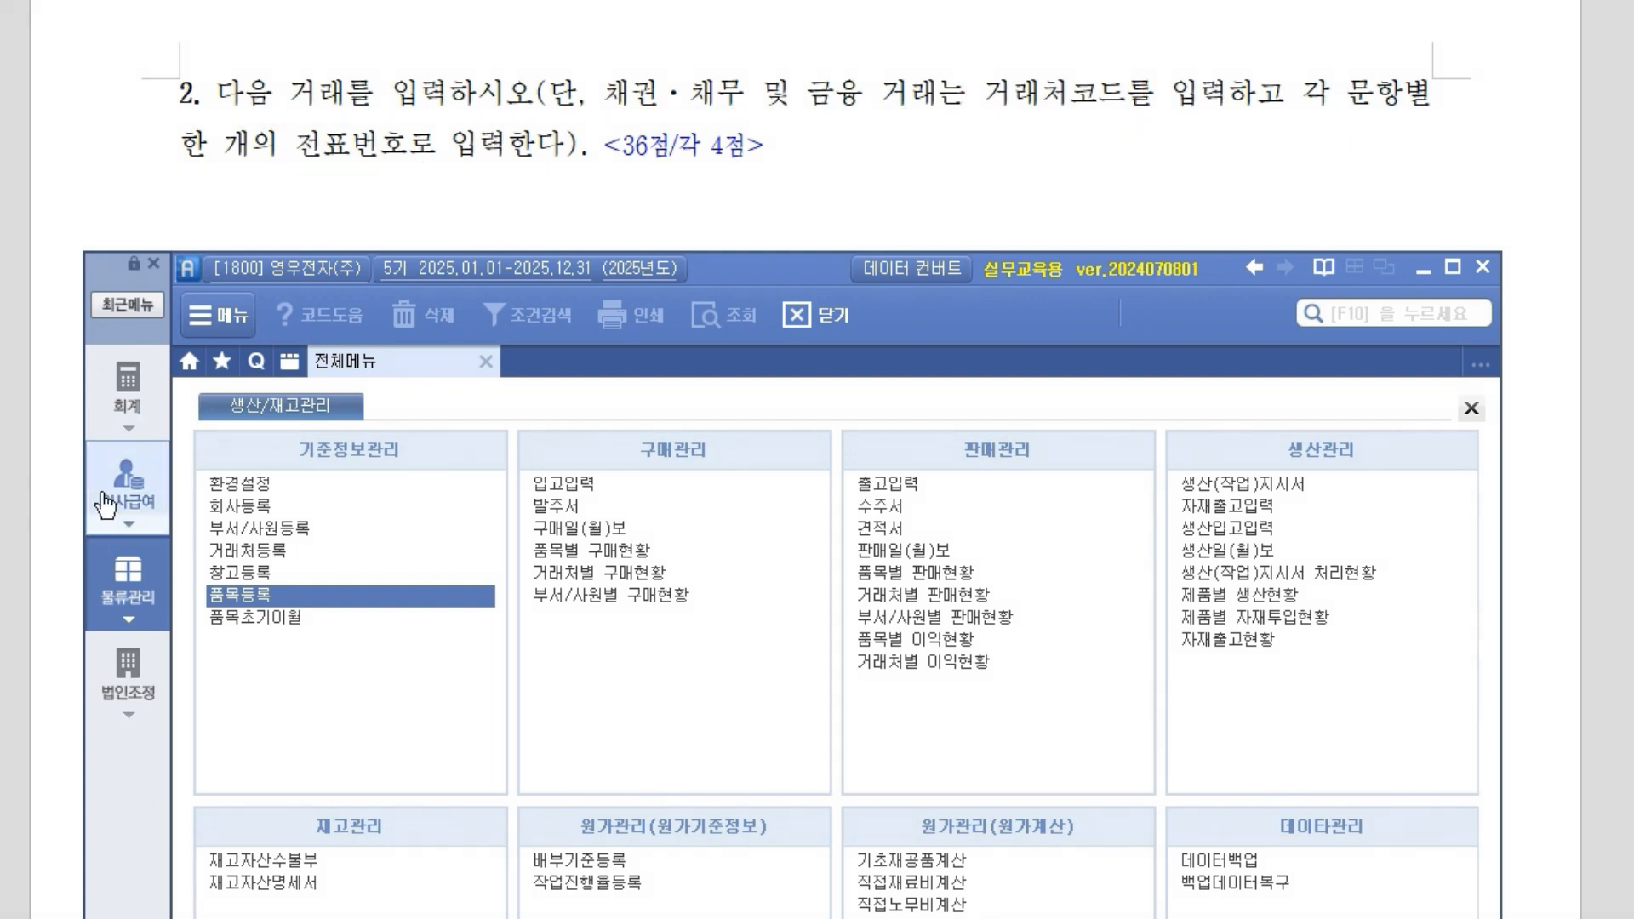
Show the 회계 menu, and look through question 2's transactions in the exam document.
{"action": "left_click", "coordinate": [143, 413]}
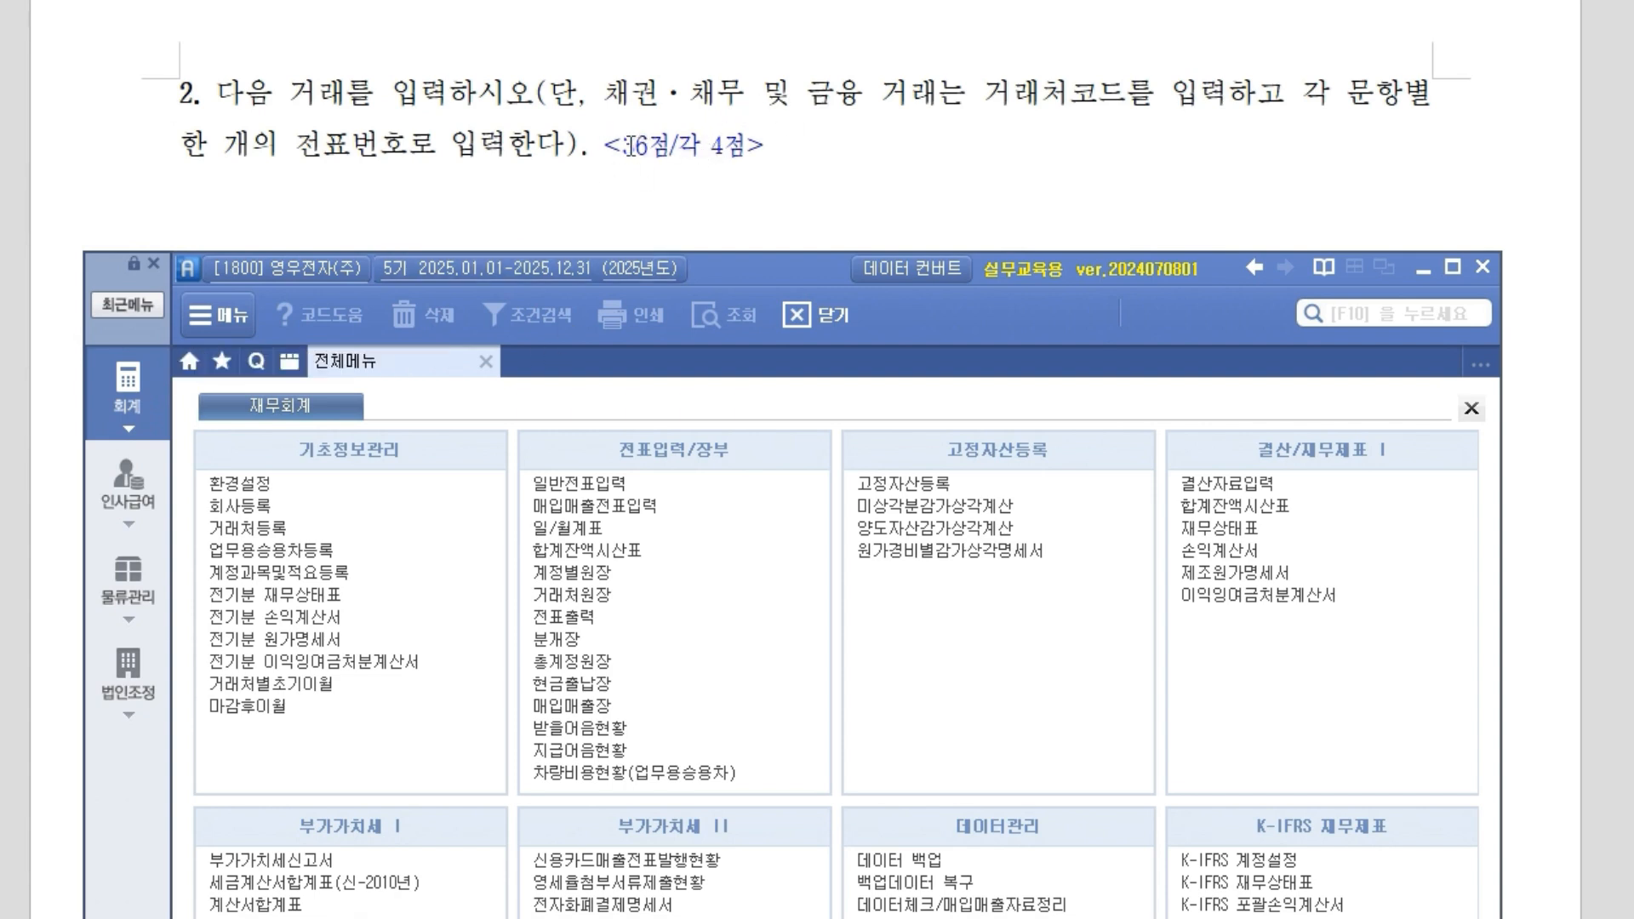
{"action": "left_click", "coordinate": [308, 141]}
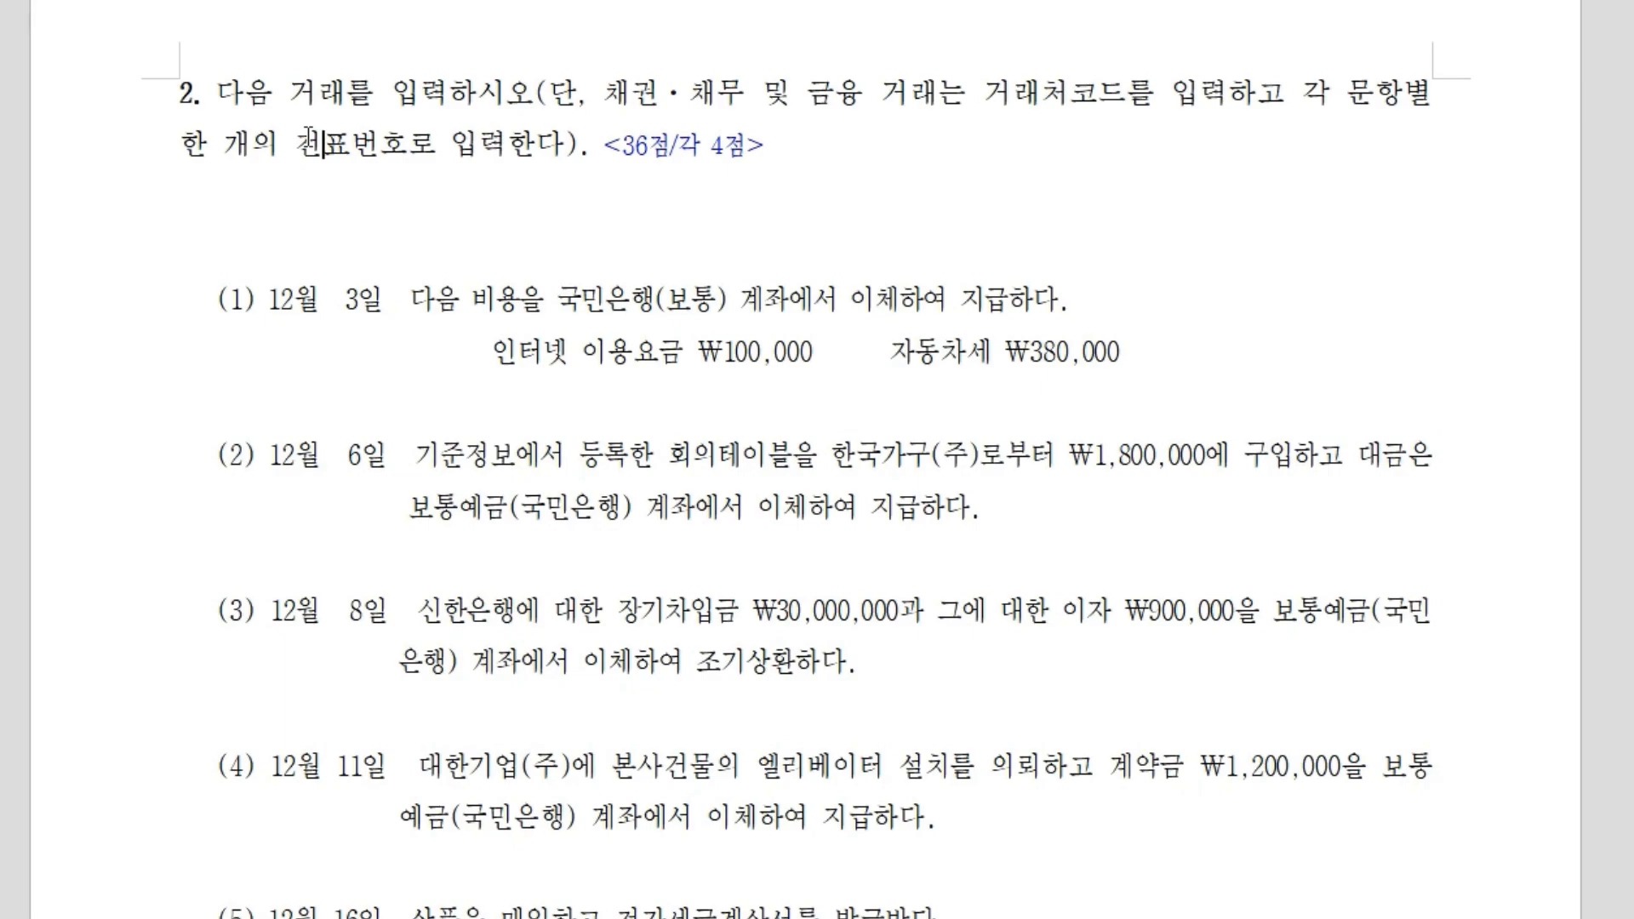
{"action": "scroll", "coordinate": [308, 141], "scroll_direction": "down", "scroll_amount": 20}
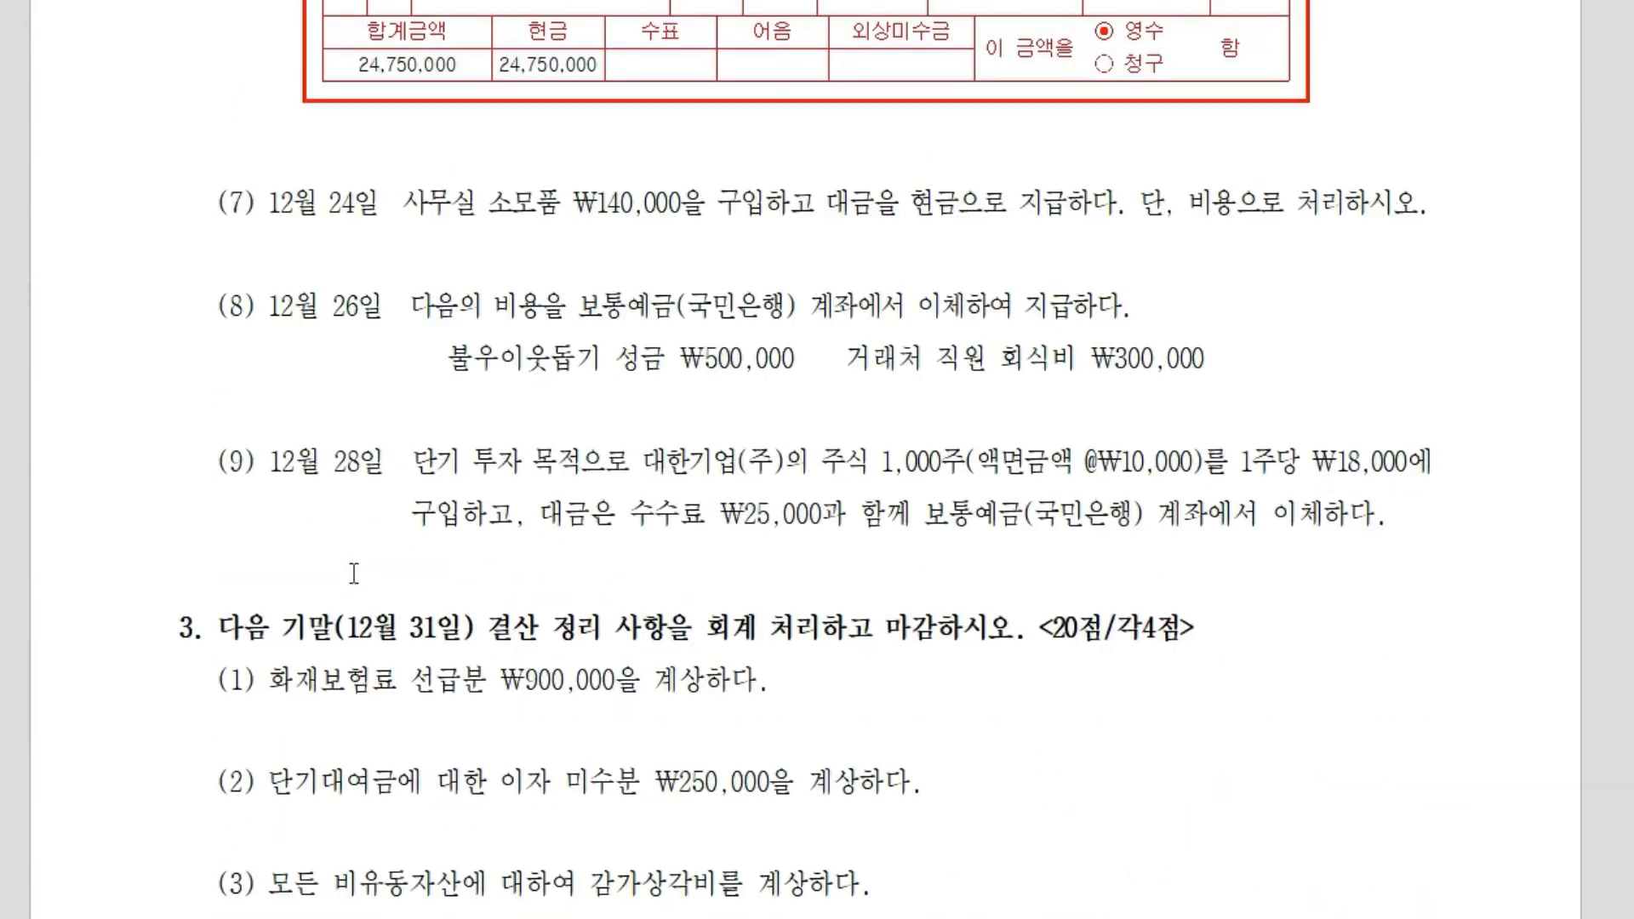
{"action": "scroll", "coordinate": [589, 543], "scroll_direction": "up", "scroll_amount": 20}
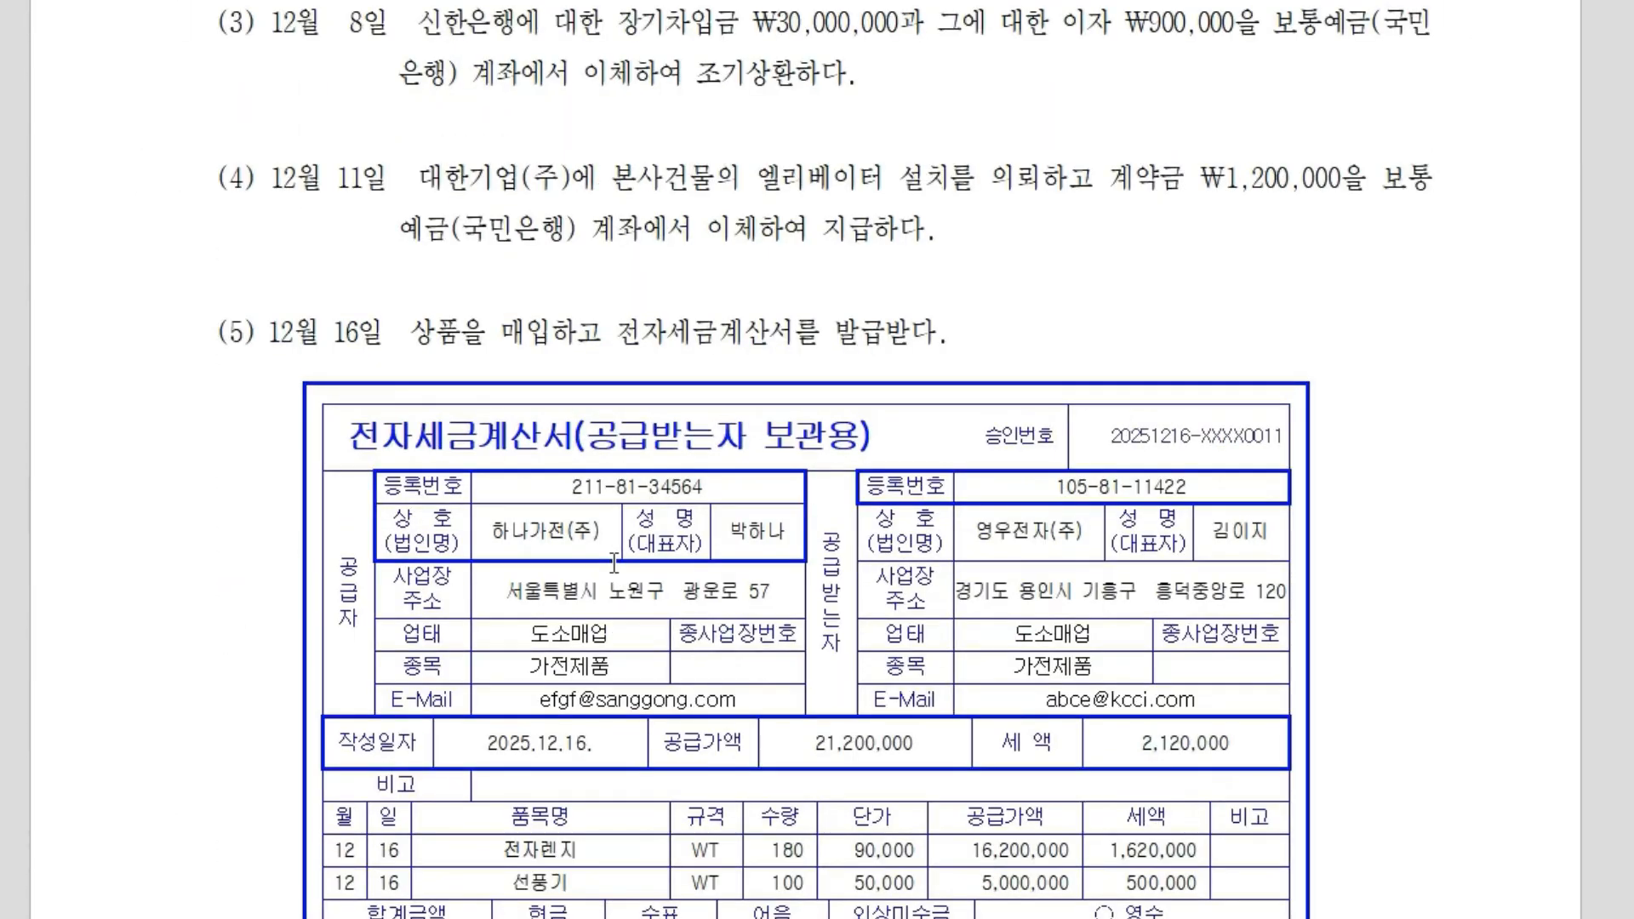
{"action": "scroll", "coordinate": [613, 562], "scroll_direction": "down", "scroll_amount": 1}
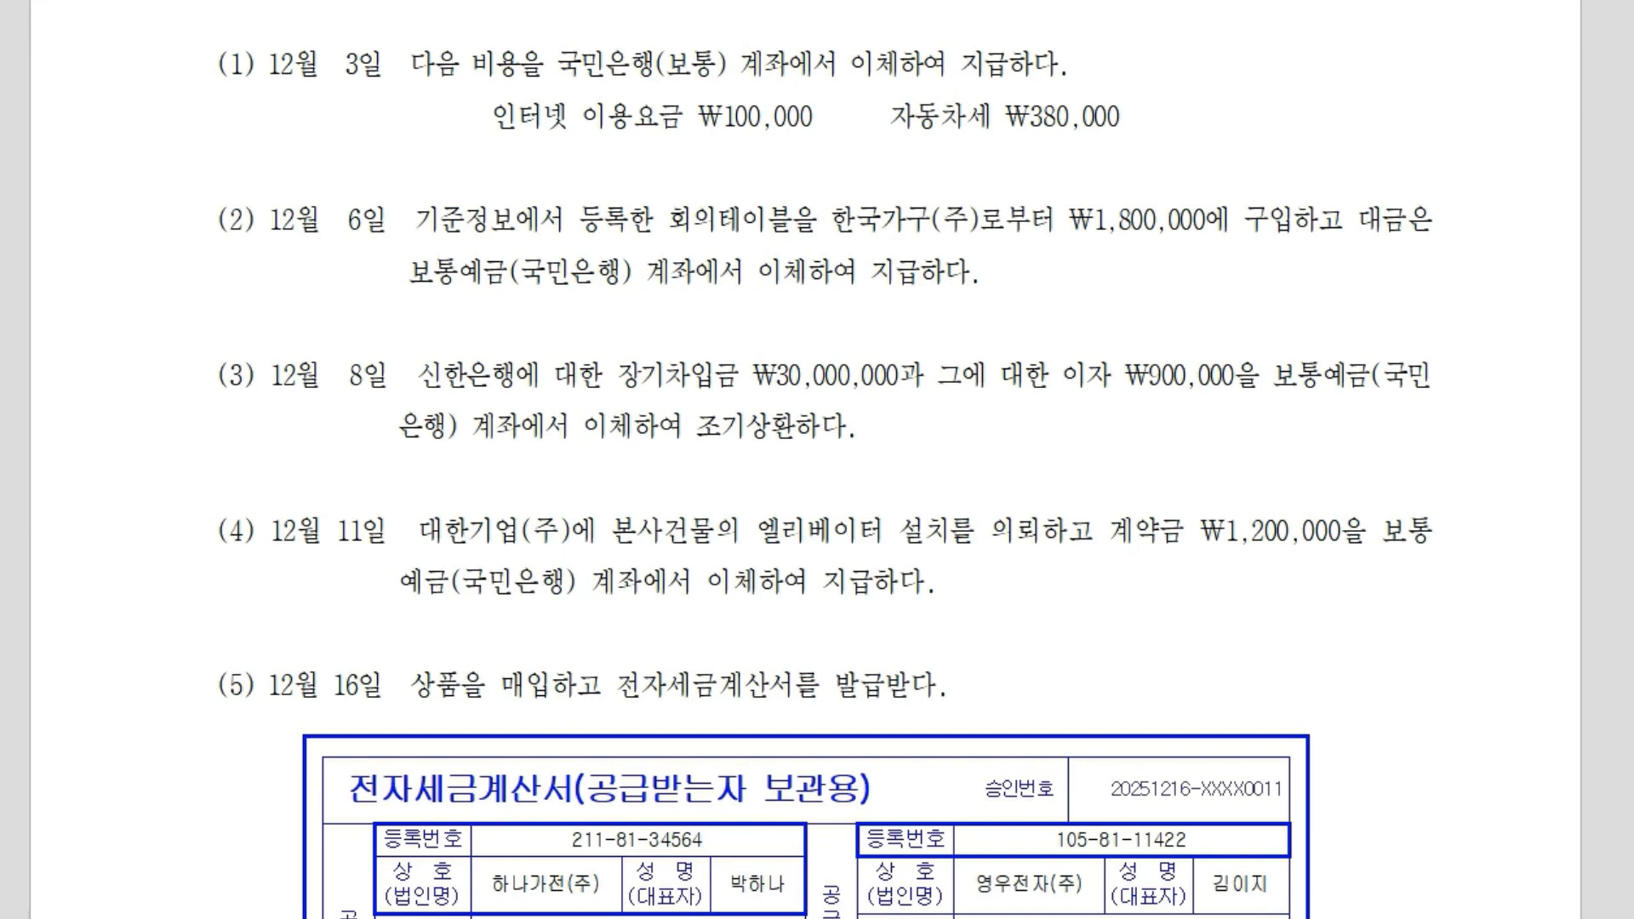
Open 일반전표입력 below the exam's question 2 (1) and set the voucher date to 12월 03일.
{"action": "key", "text": "alt+Tab"}
{"action": "left_click_drag", "start_coordinate": [739, 275], "coordinate": [744, 221]}
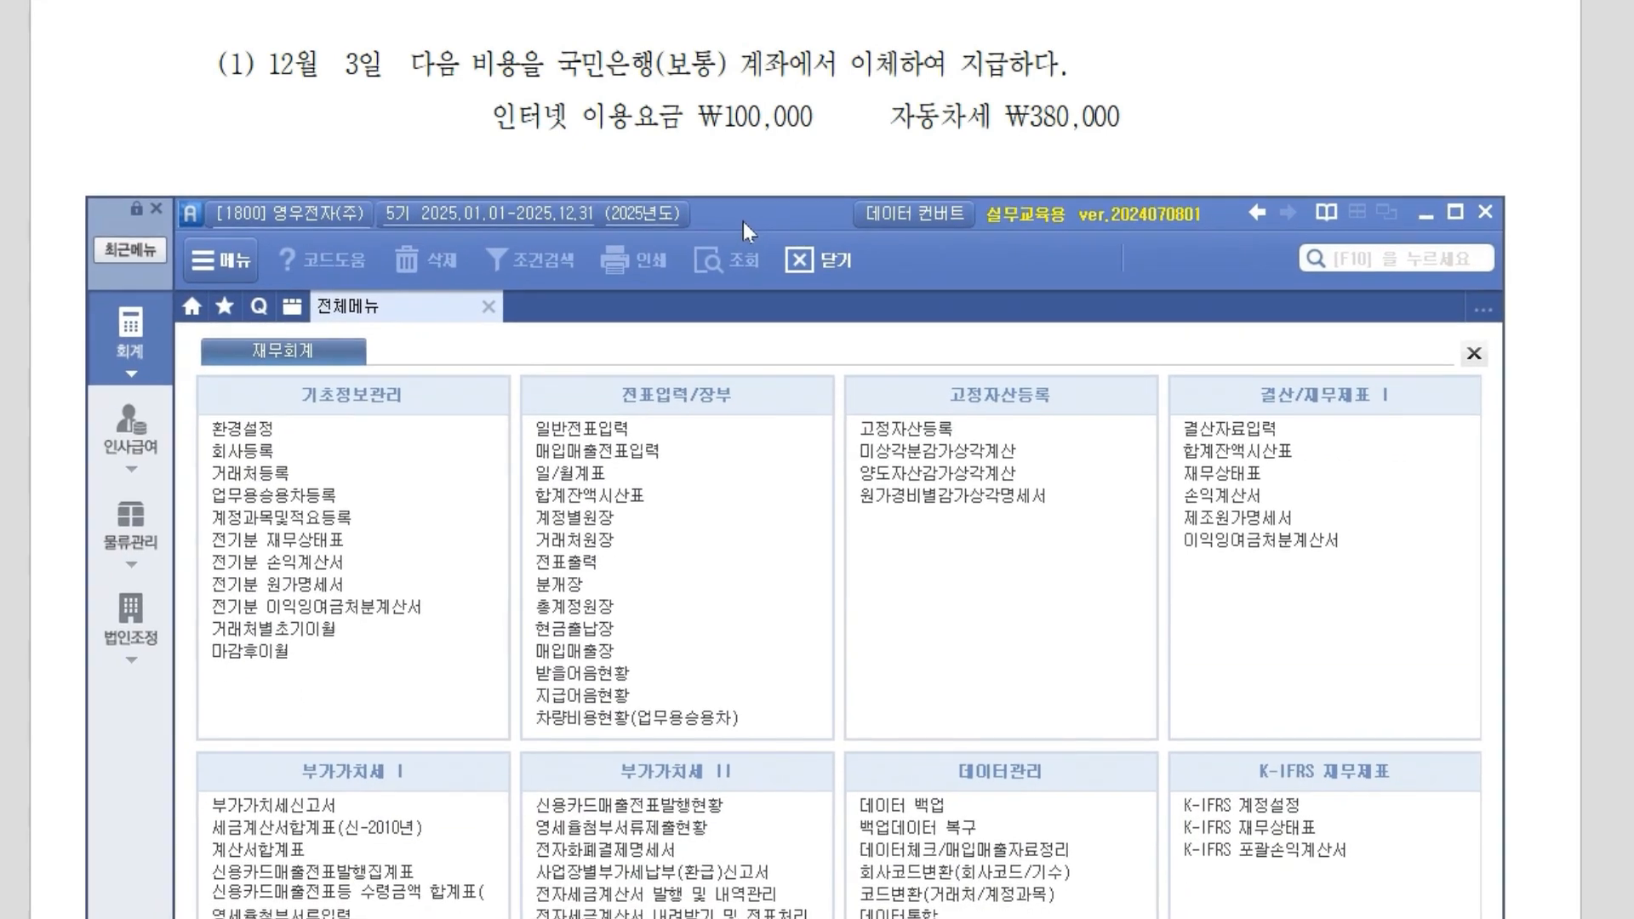
{"action": "left_click", "coordinate": [633, 430]}
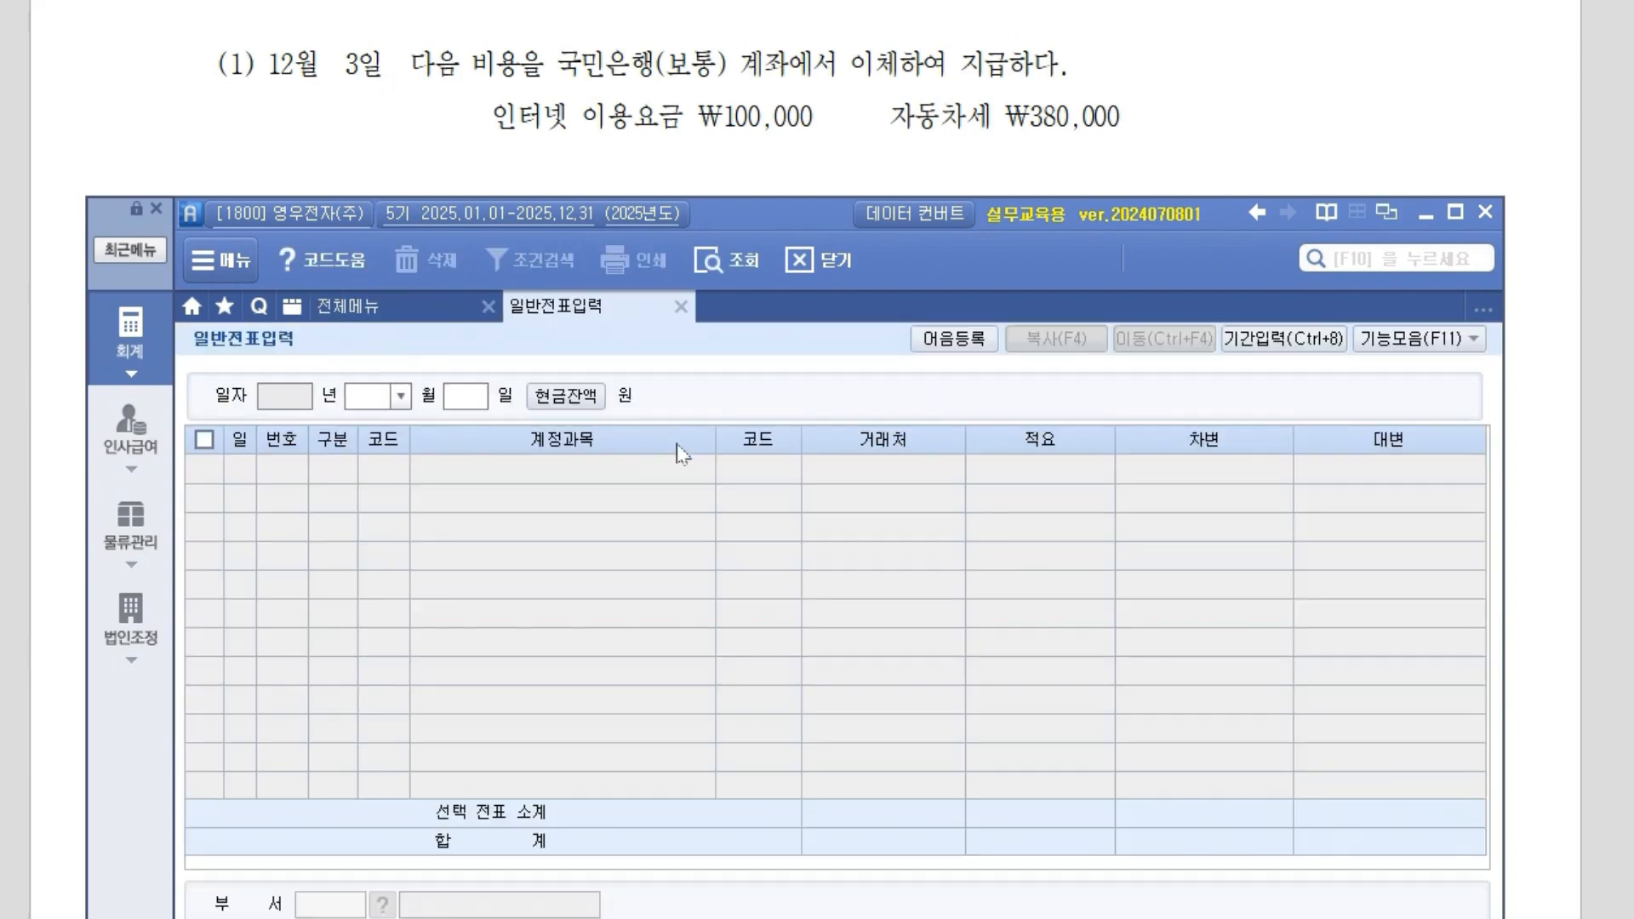
{"action": "key", "text": "Return"}
{"action": "type", "text": "3"}
{"action": "key", "text": "Return"}
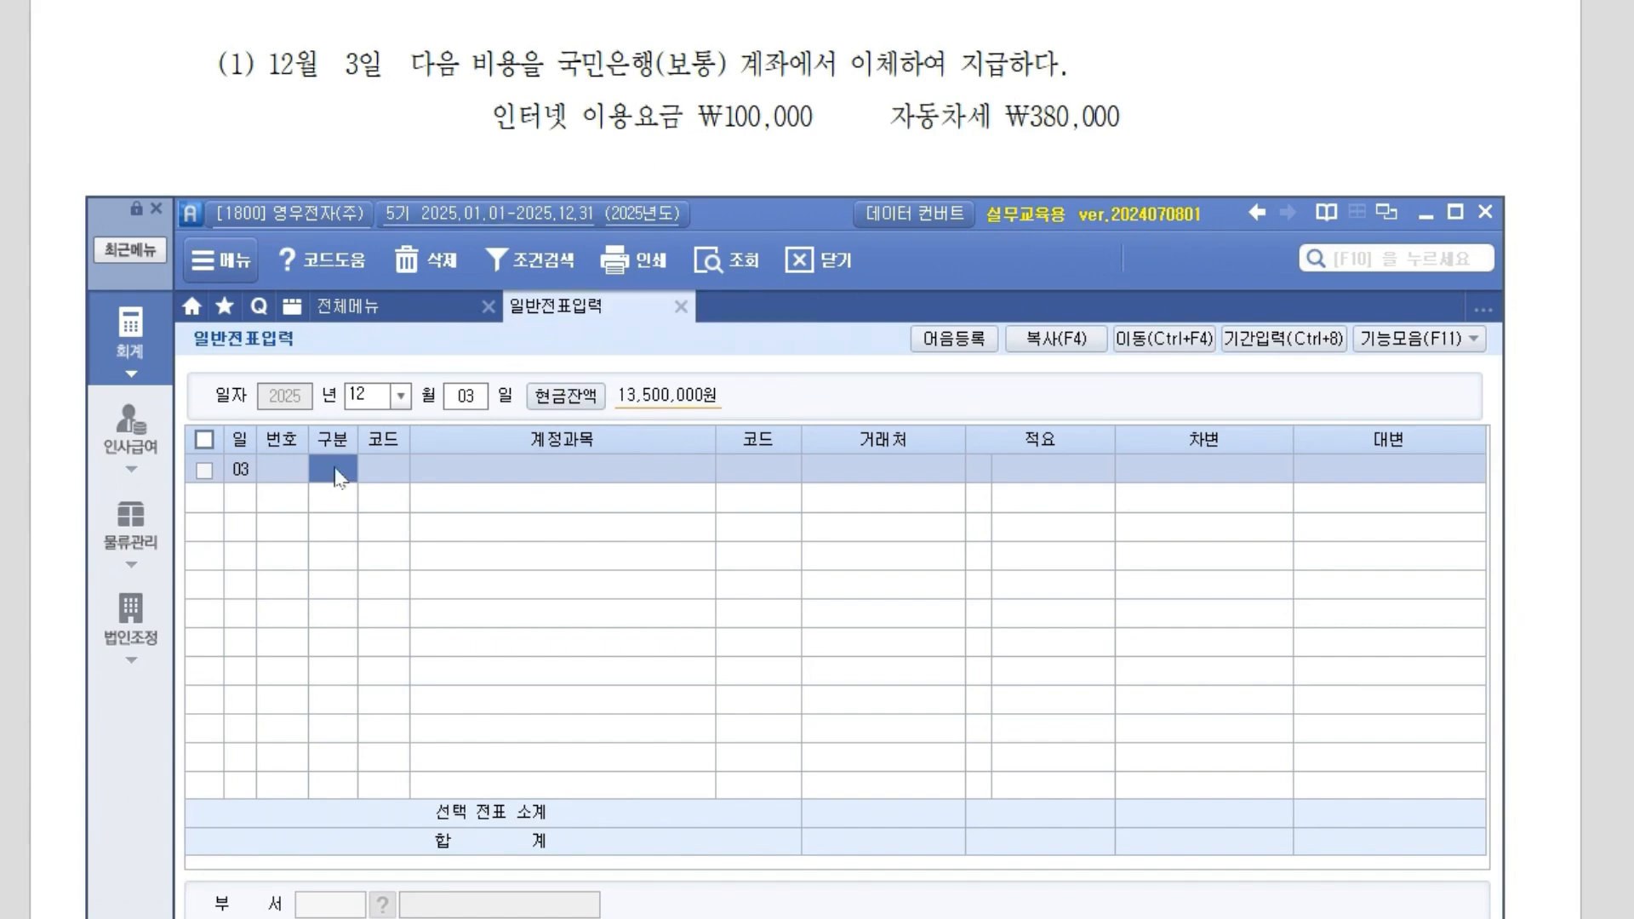
Start a debit (차변) line for 12월 03일 with account 814 통신비.
{"action": "type", "text": "3"}
{"action": "key", "text": "Return"}
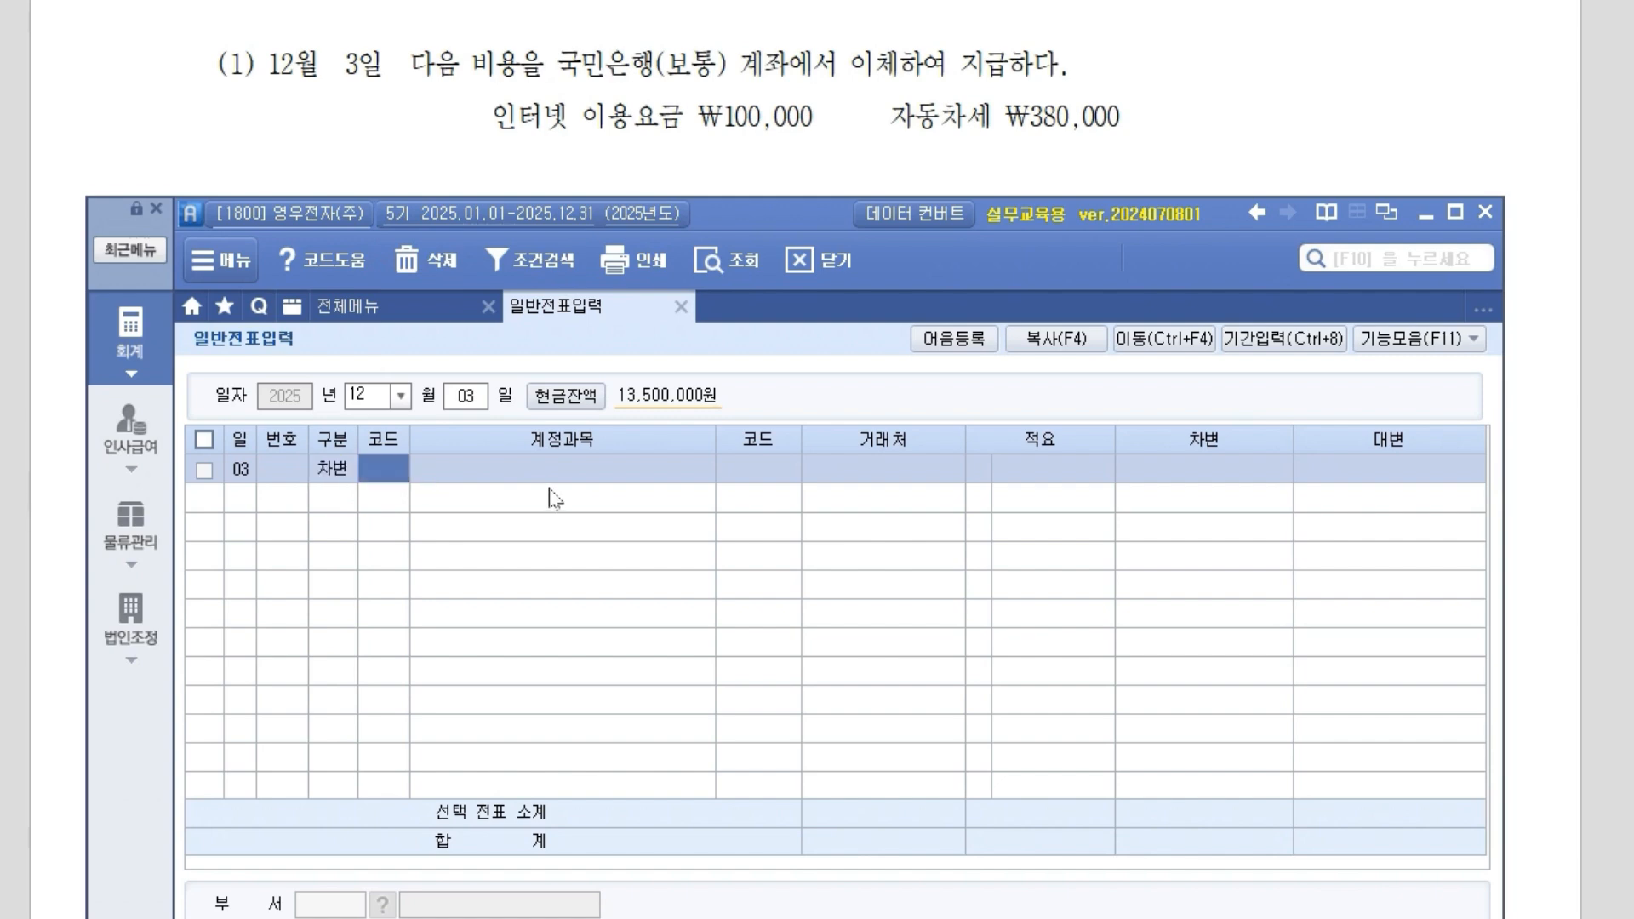
{"action": "key", "text": "F2"}
{"action": "type", "text": "ㅌㅇ시"}
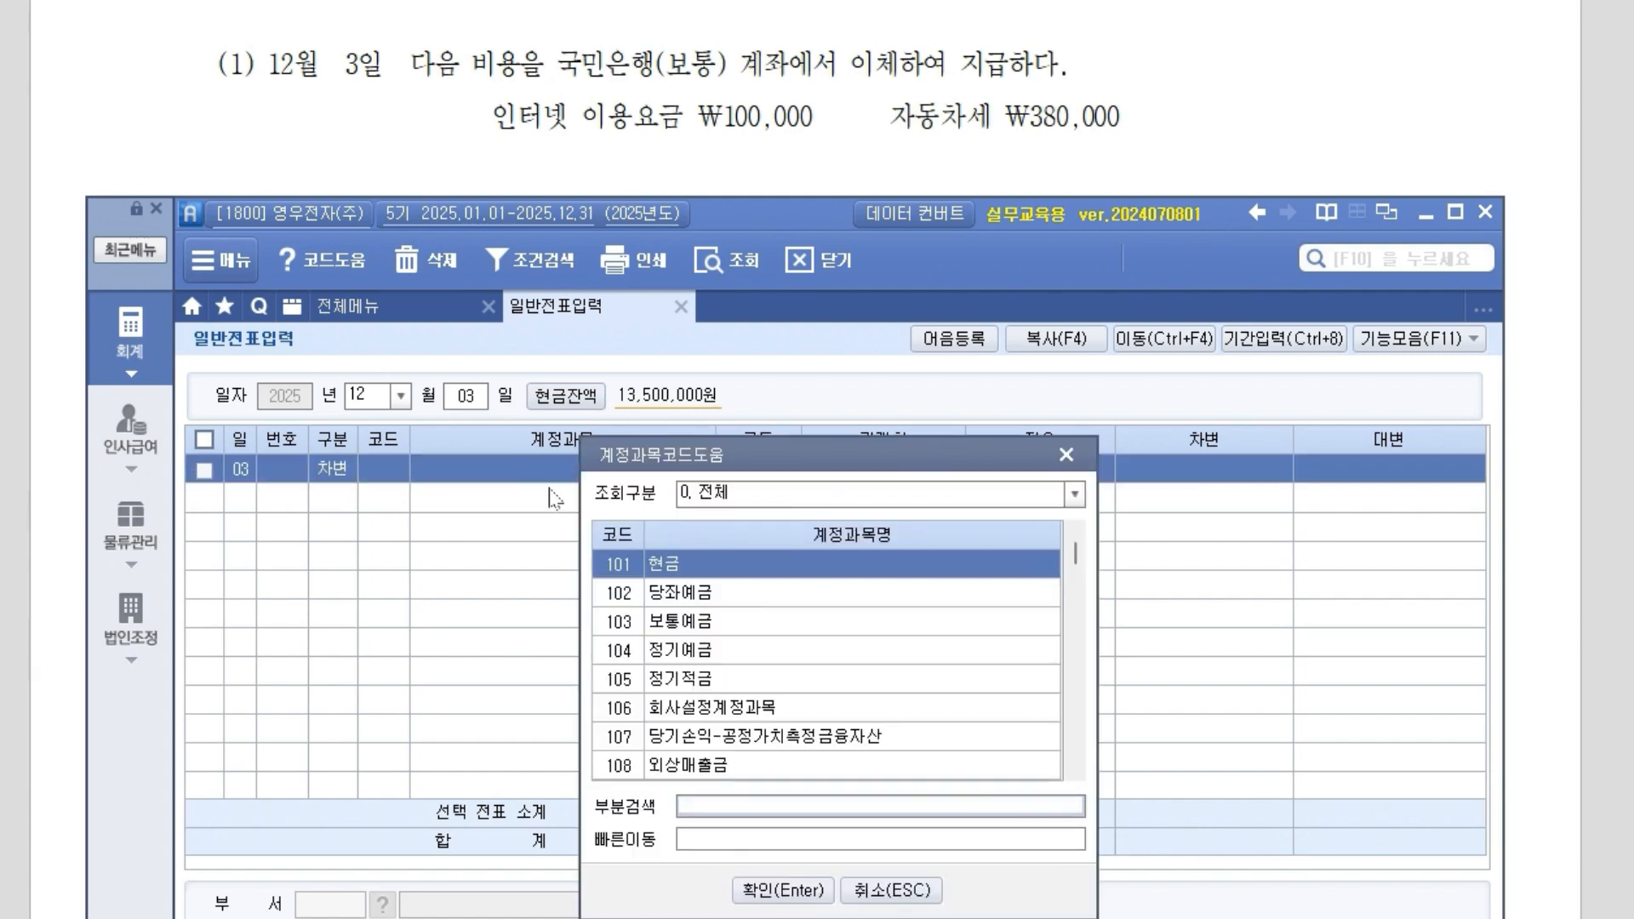
{"action": "key", "text": "BackSpace"}
{"action": "key", "text": "BackSpace"}
{"action": "key", "text": "BackSpace"}
{"action": "key", "text": "BackSpace"}
{"action": "type", "text": "통신"}
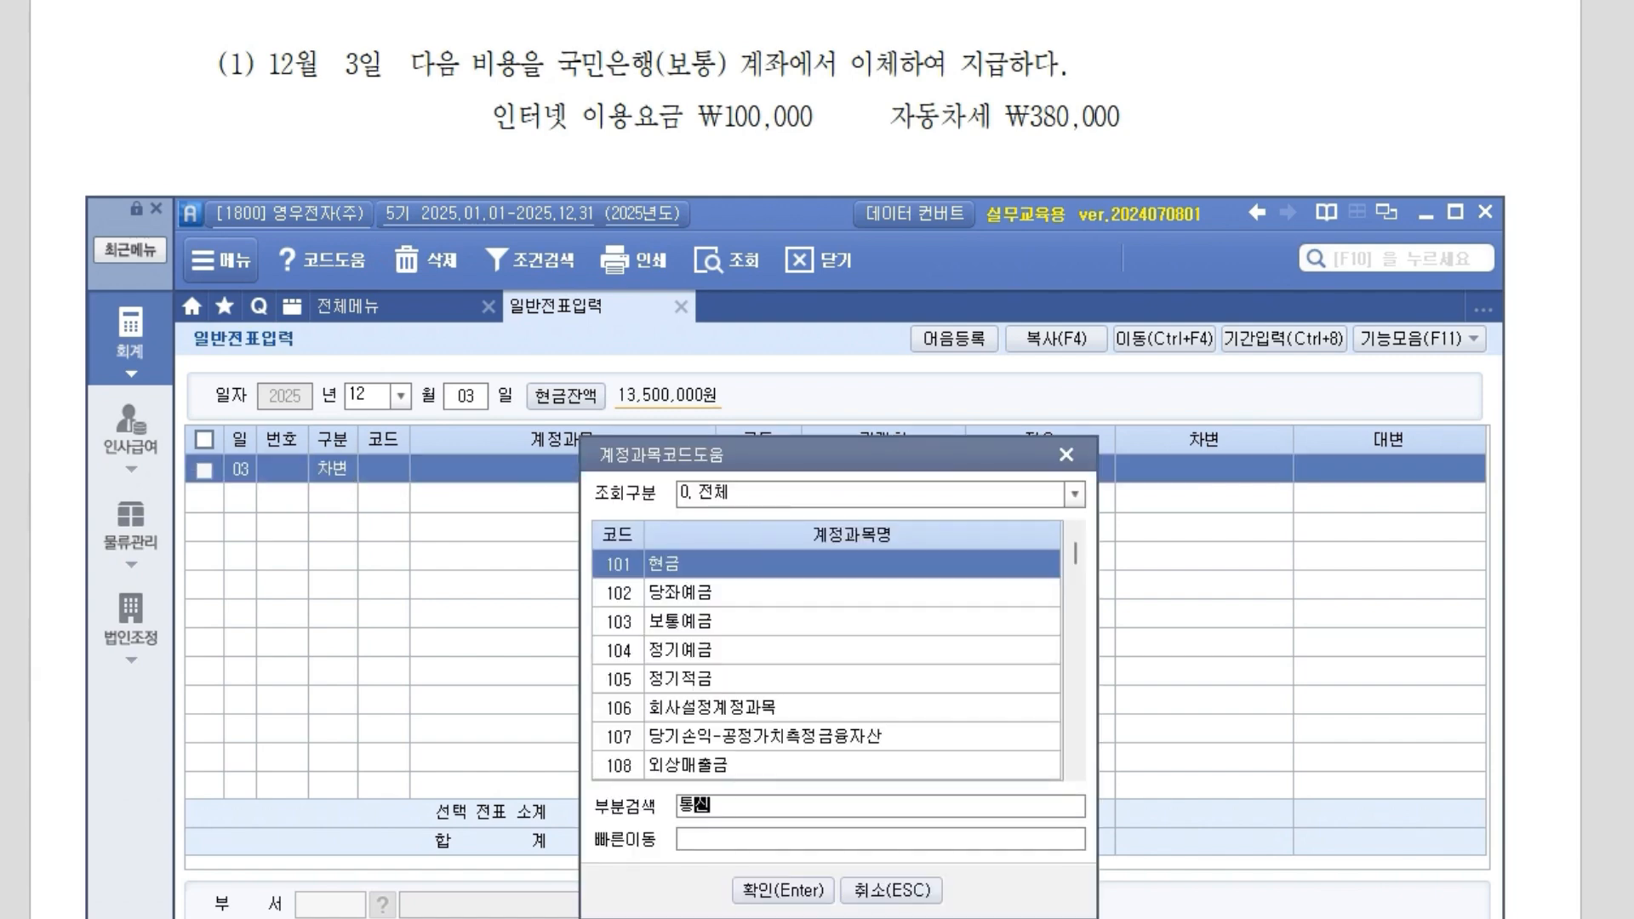
{"action": "key", "text": "Return"}
{"action": "key", "text": "Down"}
{"action": "key", "text": "Down"}
{"action": "key", "text": "Down"}
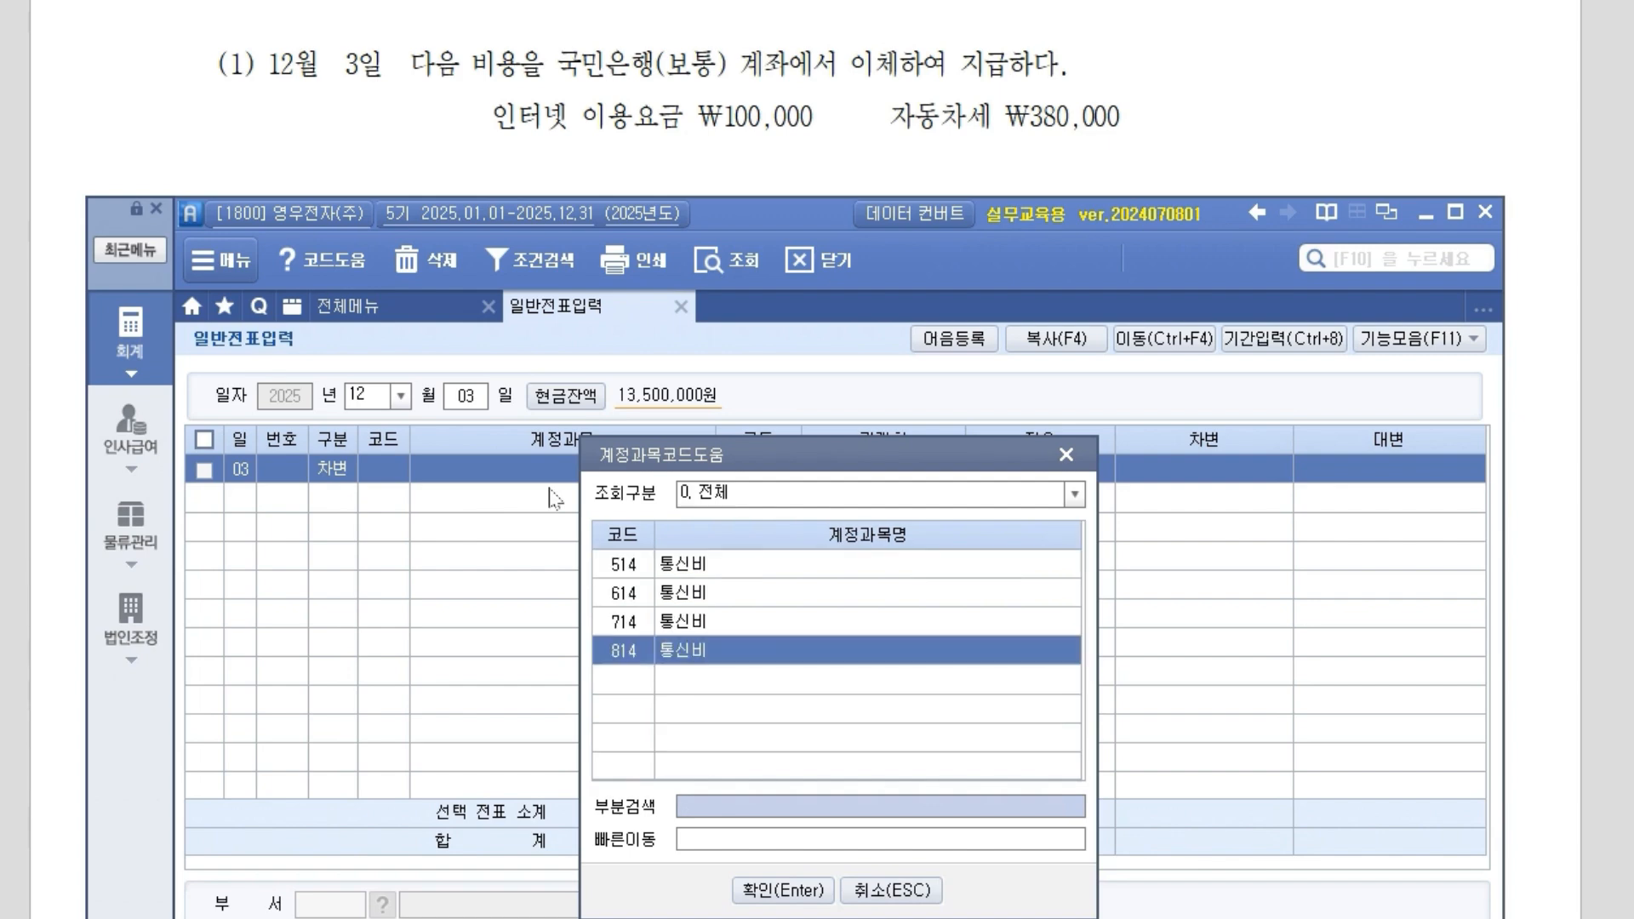
{"action": "key", "text": "Return"}
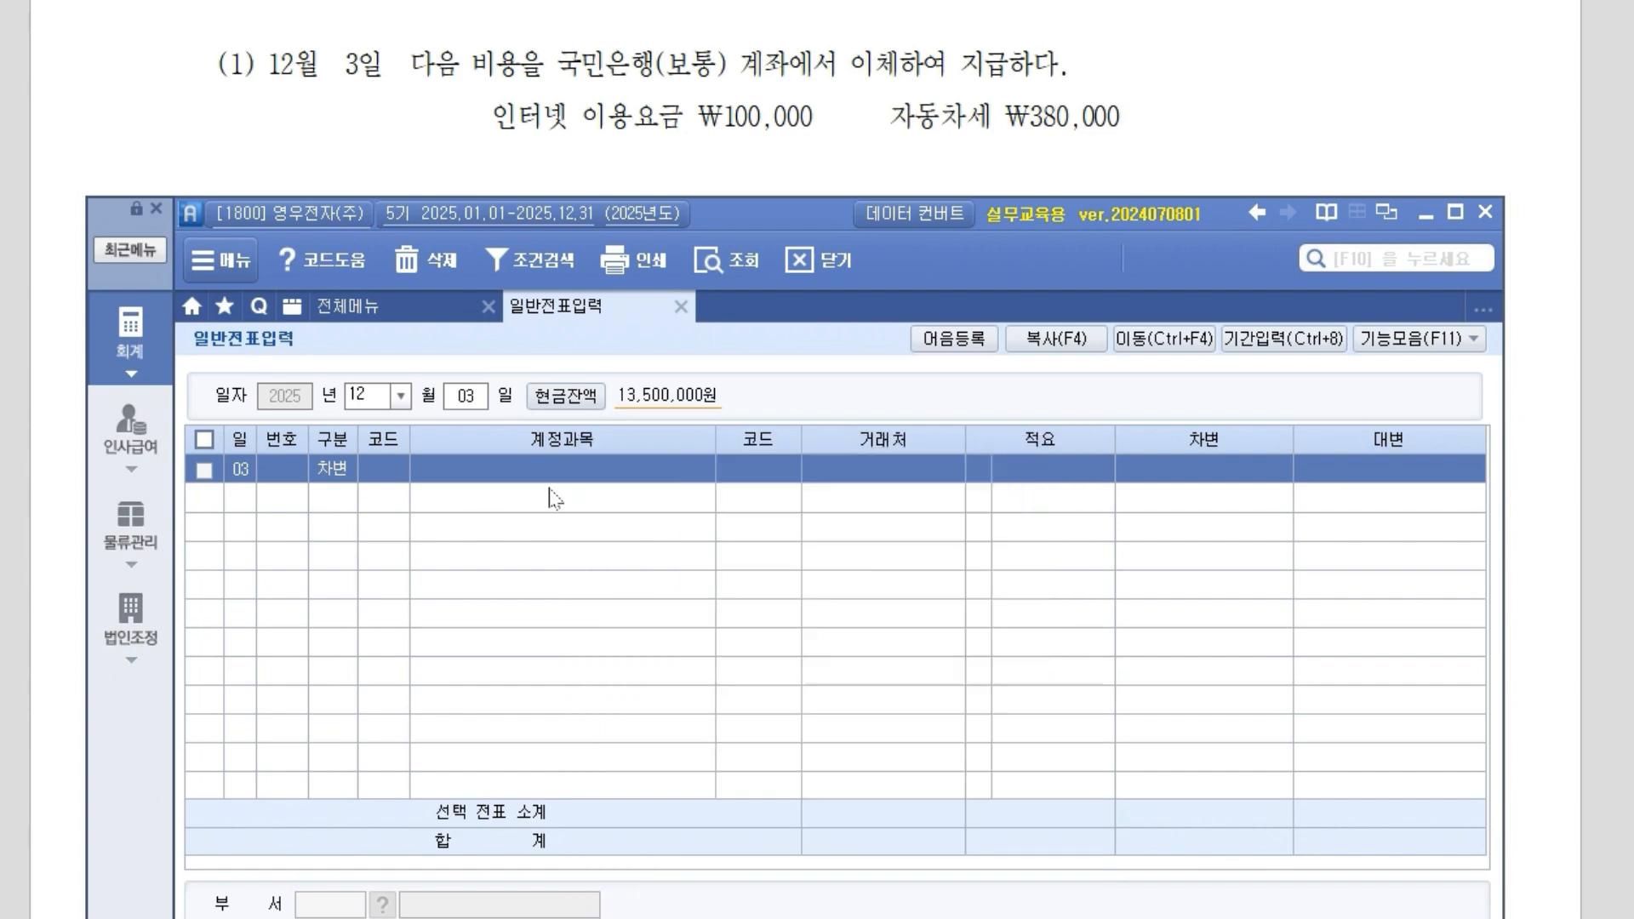
Leave 거래처 and 적요 blank and enter 100,000 as the debit amount of the 통신비 line.
{"action": "key", "text": "Return"}
{"action": "key", "text": "Return"}
{"action": "key", "text": "Return"}
{"action": "key", "text": "Return"}
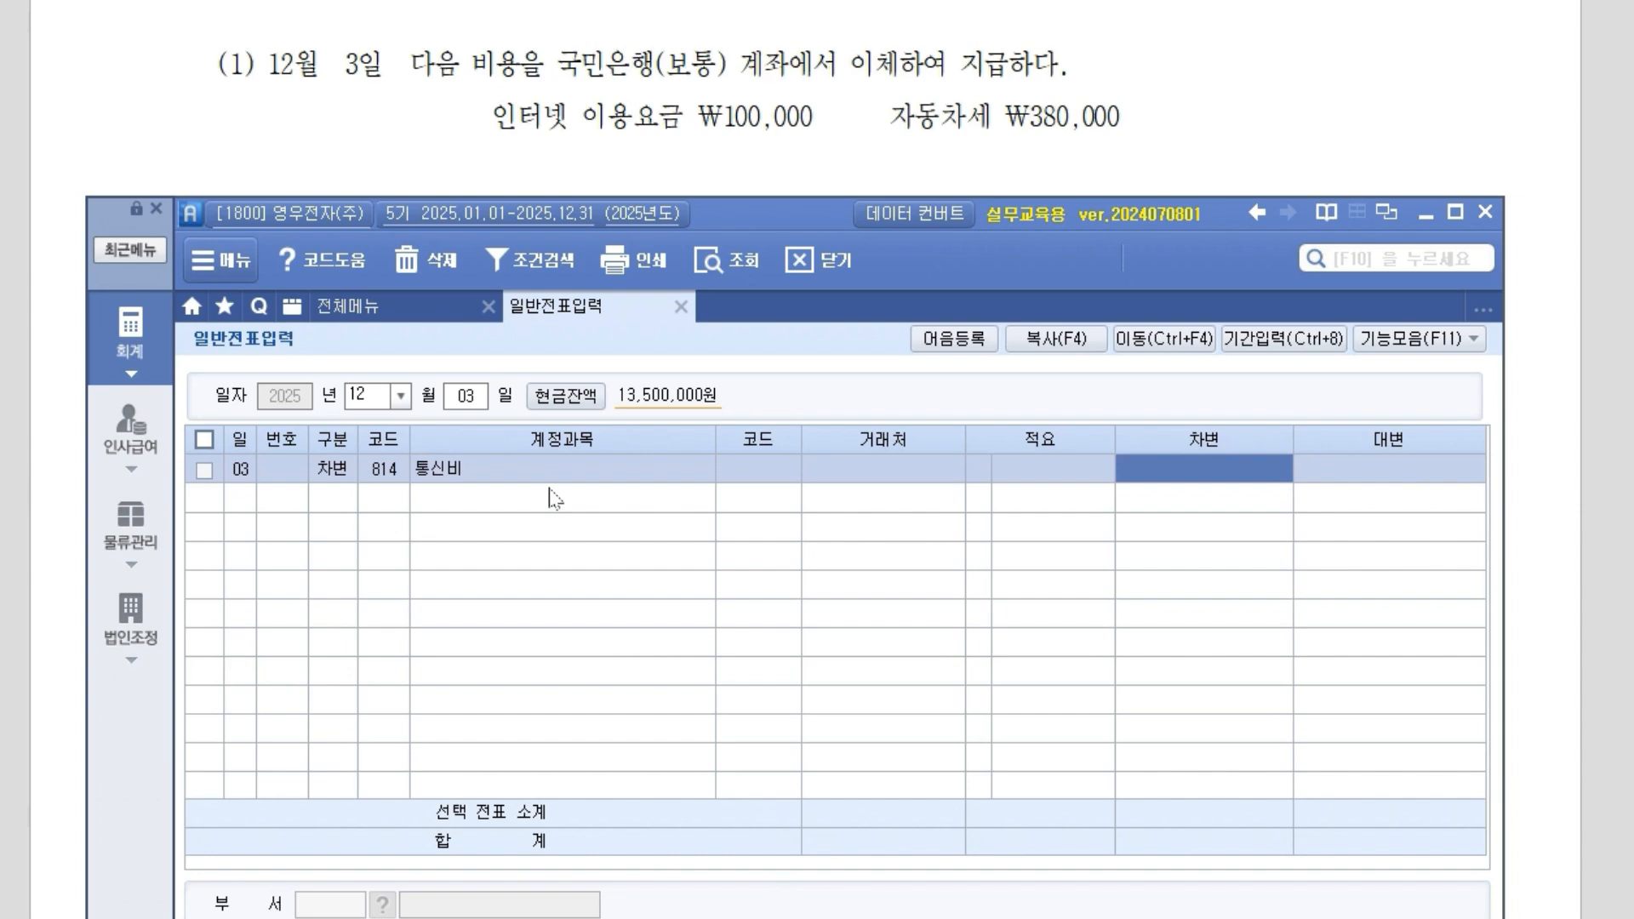
{"action": "type", "text": "1000000"}
{"action": "key", "text": "Return"}
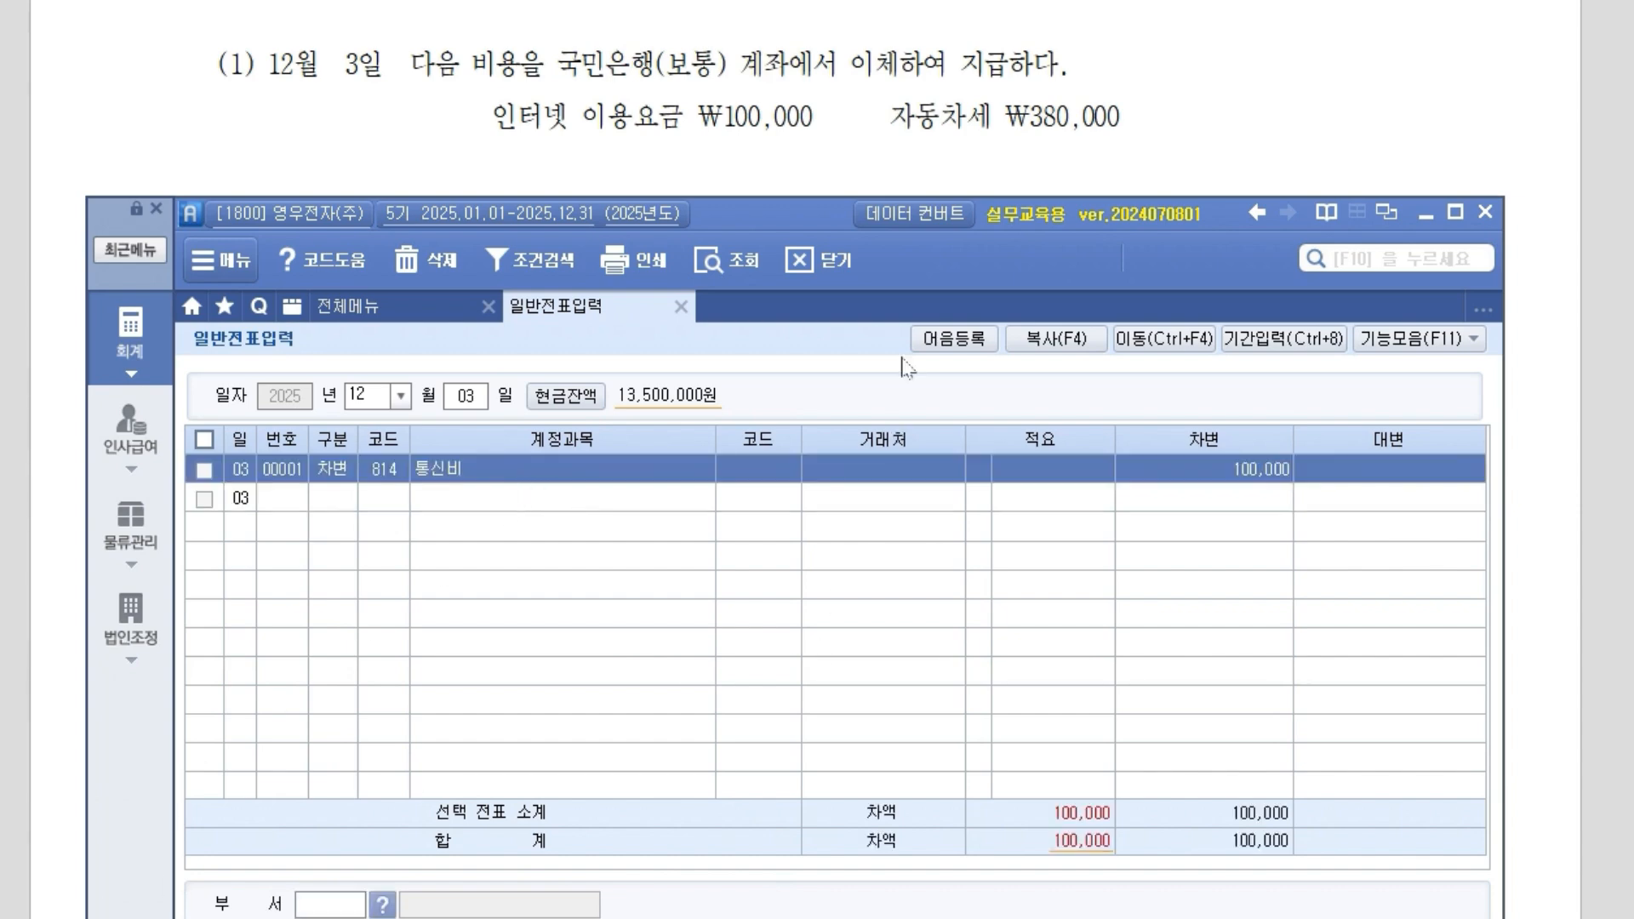
Add a second debit line to the 12월 03일 voucher with account 817 세금과공과.
{"action": "left_click", "coordinate": [333, 499]}
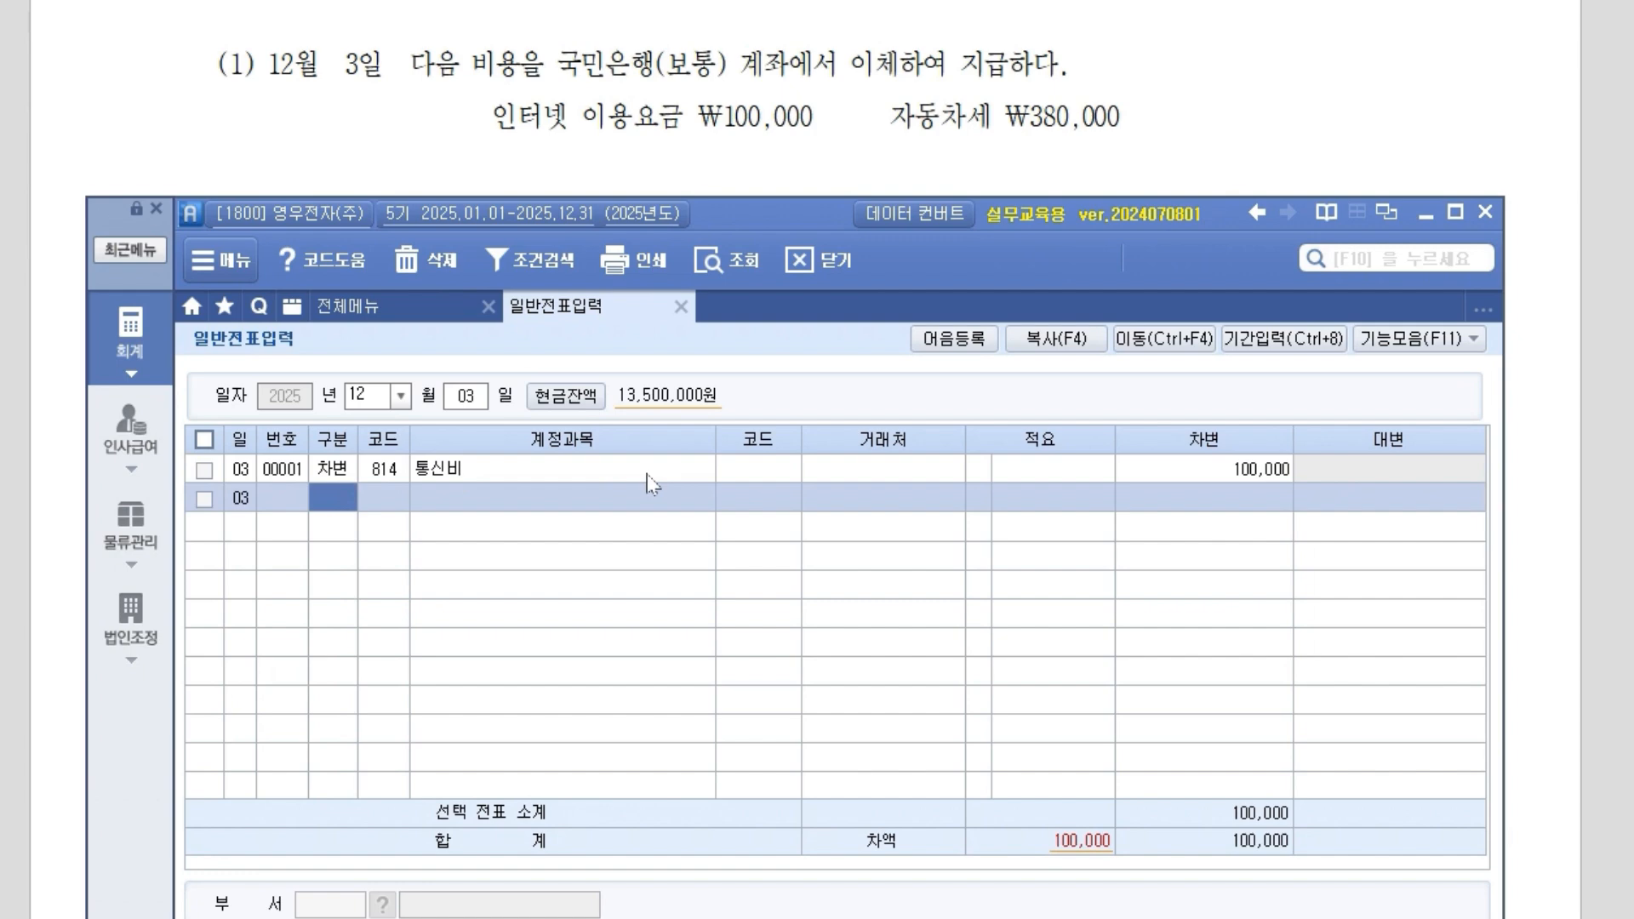
{"action": "type", "text": "3"}
{"action": "key", "text": "Return"}
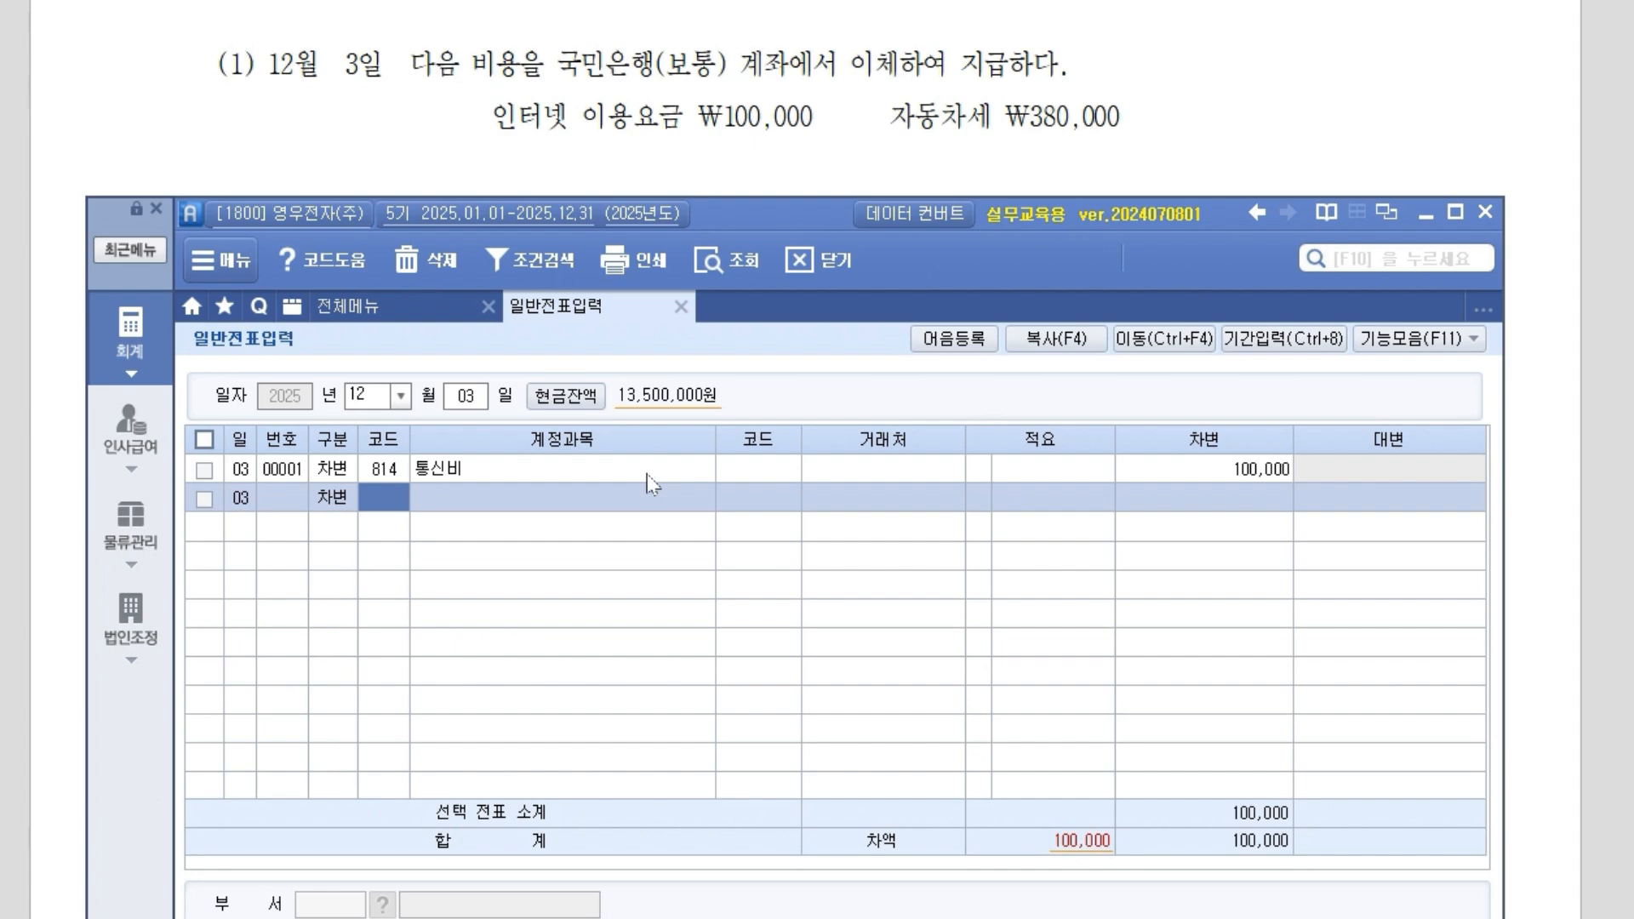
{"action": "key", "text": "F2"}
{"action": "type", "text": "세금"}
{"action": "key", "text": "Down"}
{"action": "key", "text": "Down"}
{"action": "key", "text": "Down"}
{"action": "key", "text": "Down"}
{"action": "key", "text": "Down"}
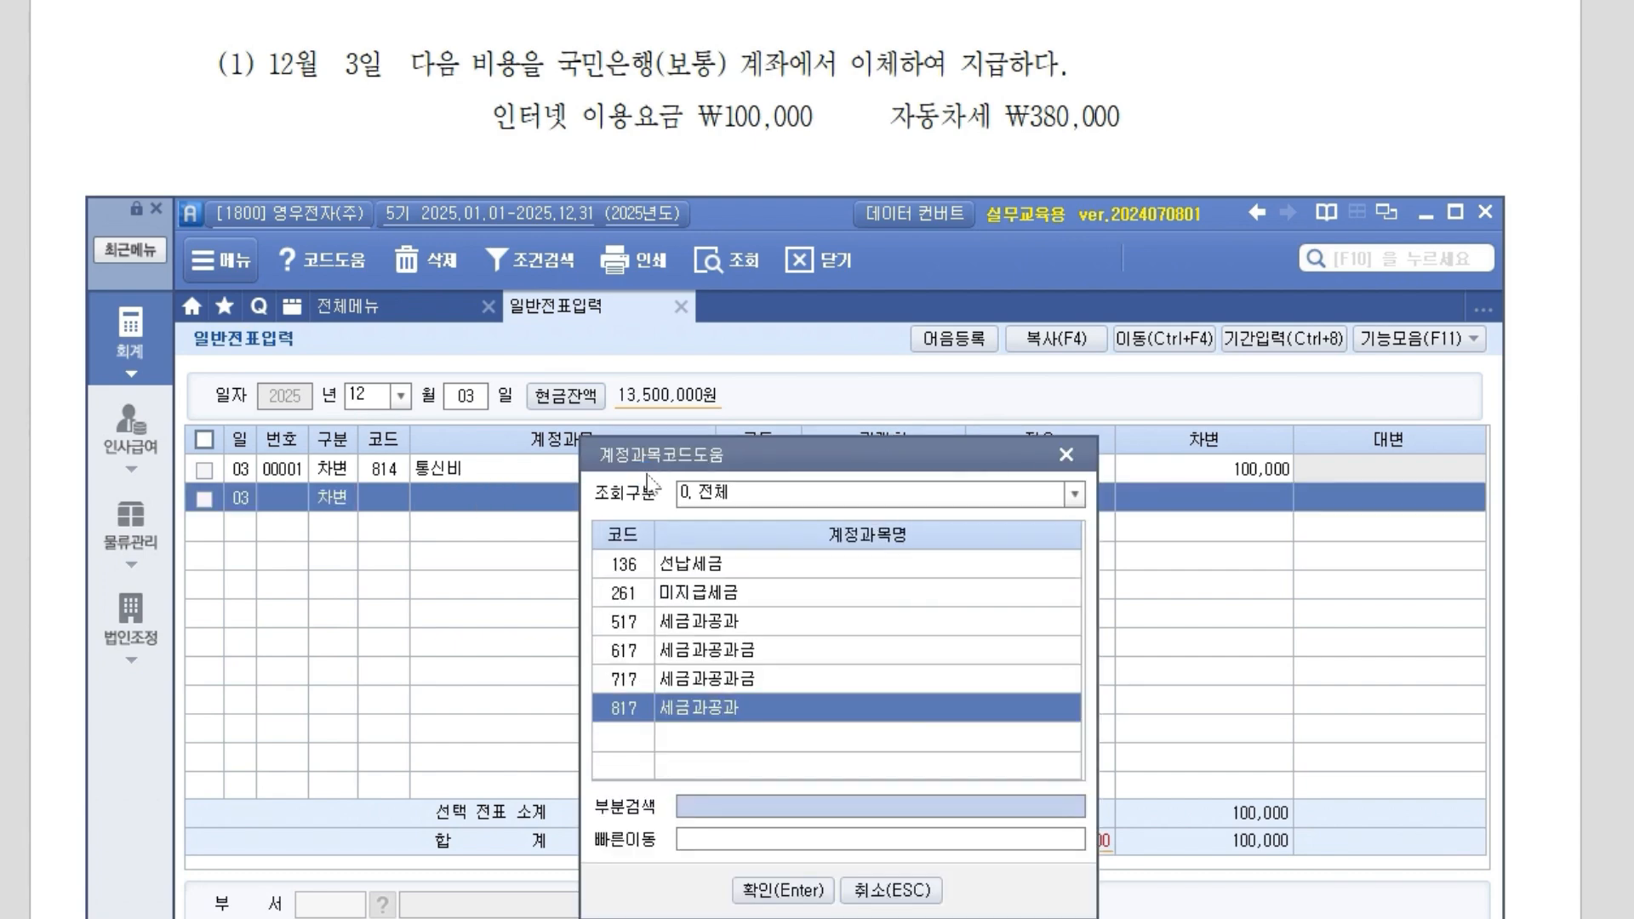
{"action": "key", "text": "Return"}
Enter 380,000 as the debit amount of the 세금과공과 line, leaving 거래처 and 적요 blank.
{"action": "key", "text": "Return"}
{"action": "key", "text": "Return"}
{"action": "key", "text": "Return"}
{"action": "type", "text": "380,000"}
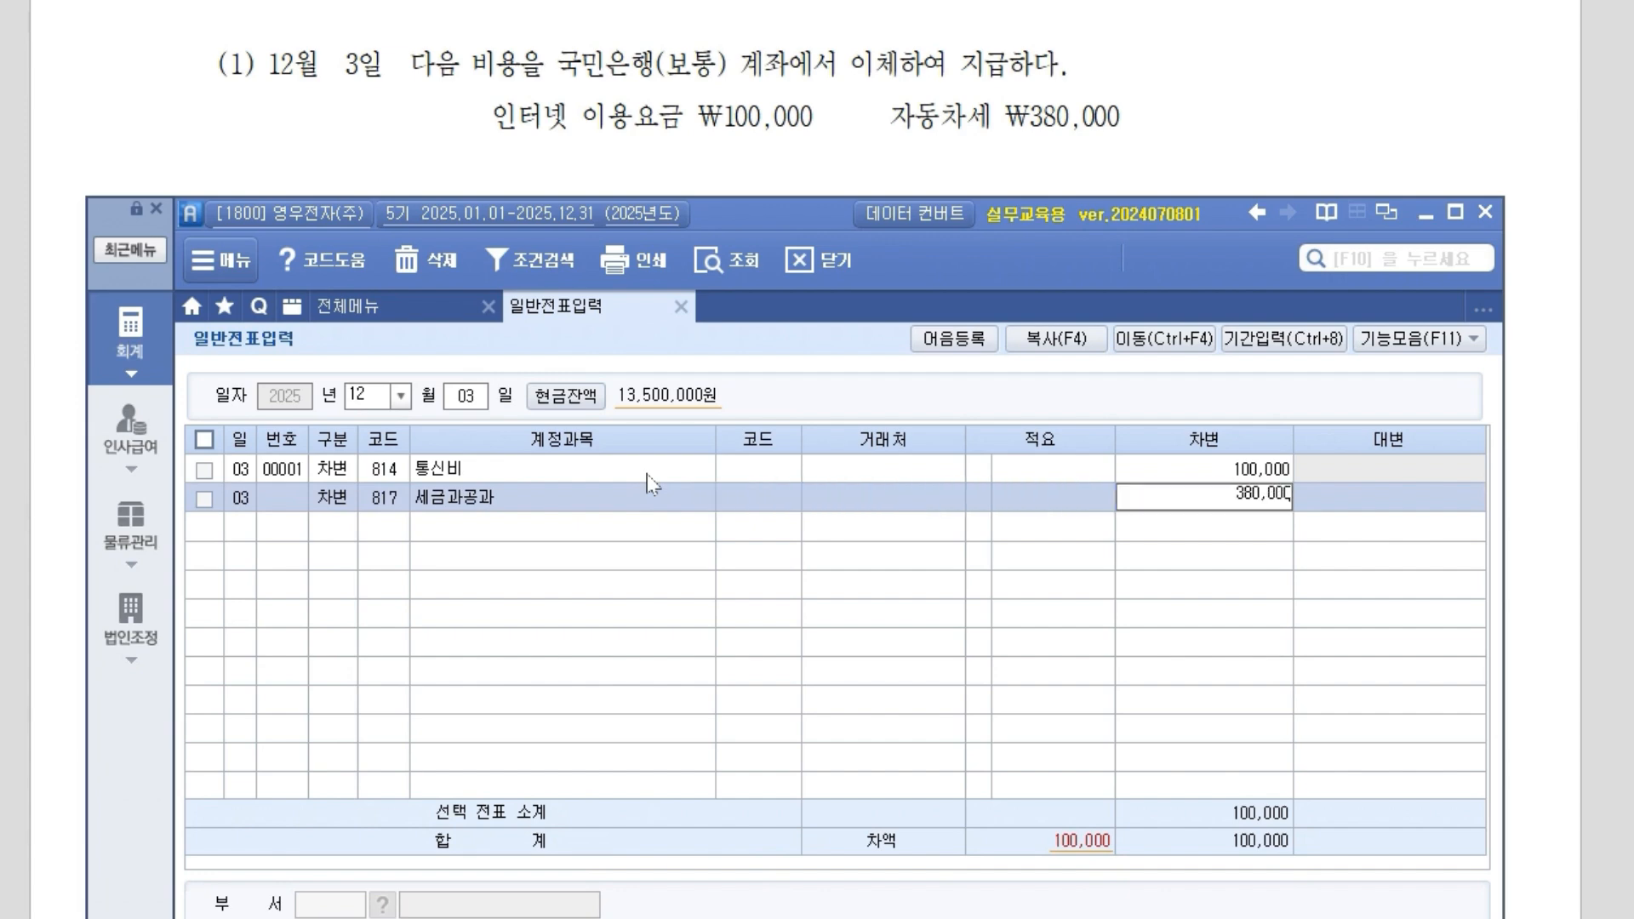
{"action": "key", "text": "Return"}
Add a credit (대변) line with account 103 보통예금, 거래처 국민은행(보통) and amount 480,000.
{"action": "key", "text": "Return"}
{"action": "type", "text": "4"}
{"action": "key", "text": "Return"}
{"action": "type", "text": "103"}
{"action": "key", "text": "Return"}
{"action": "type", "text": "국민"}
{"action": "key", "text": "Return"}
{"action": "key", "text": "Return"}
{"action": "key", "text": "Return"}
{"action": "type", "text": "480000"}
{"action": "key", "text": "Return"}
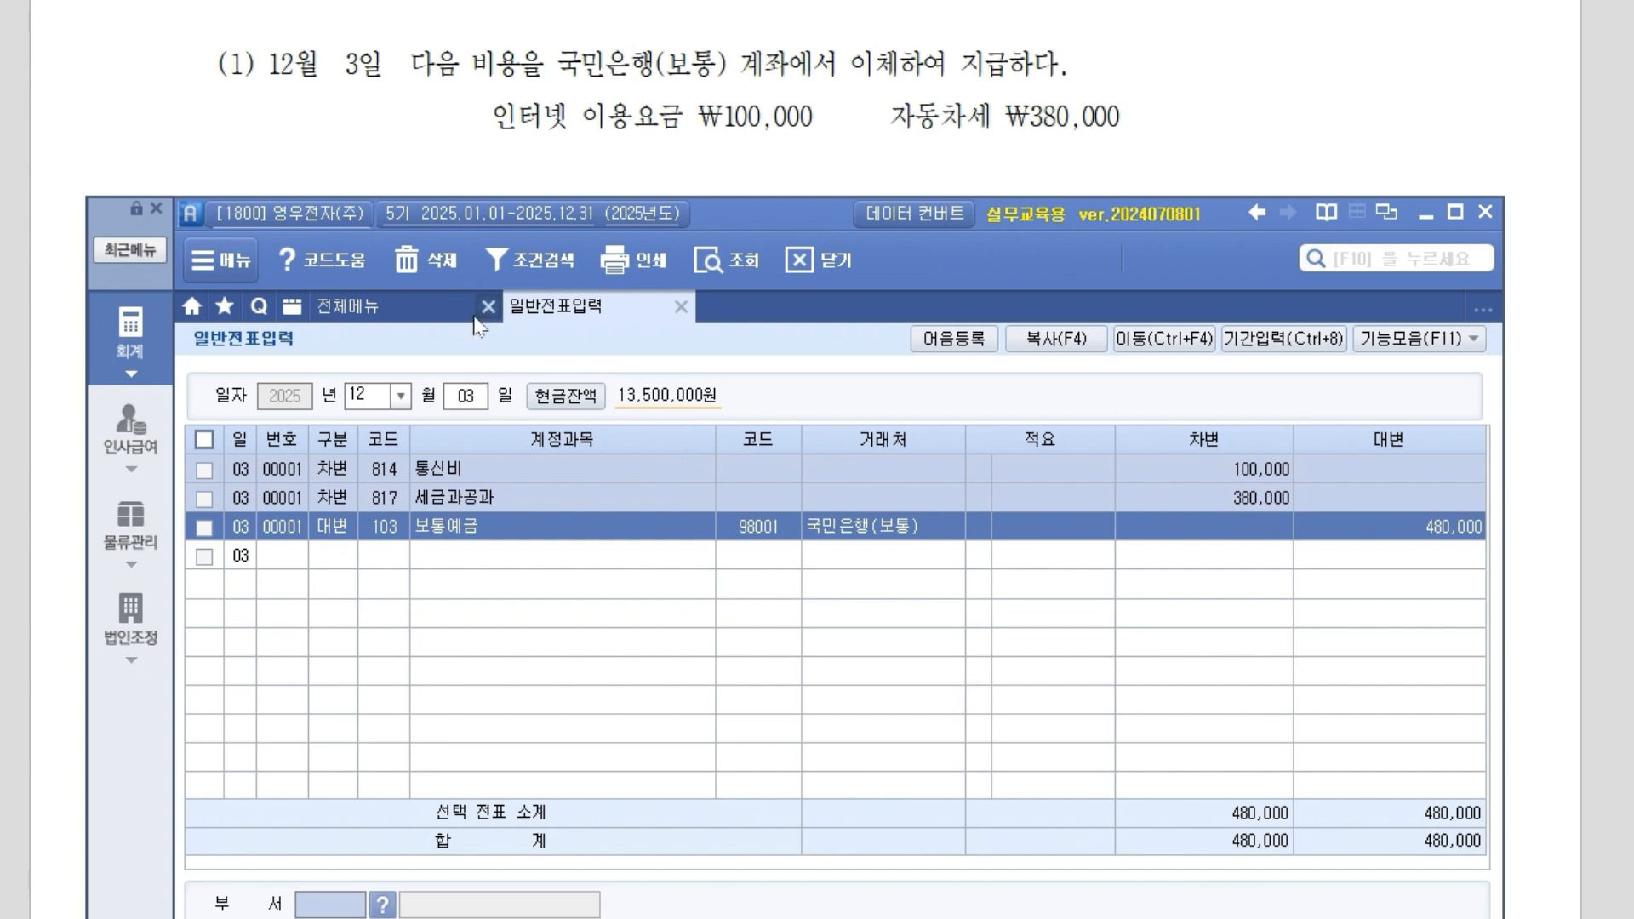
Examine the preset 적요 choices for the 세금과공과 and 통신비 lines of the 12월 03일 voucher.
{"action": "left_click_drag", "start_coordinate": [756, 204], "coordinate": [771, 34]}
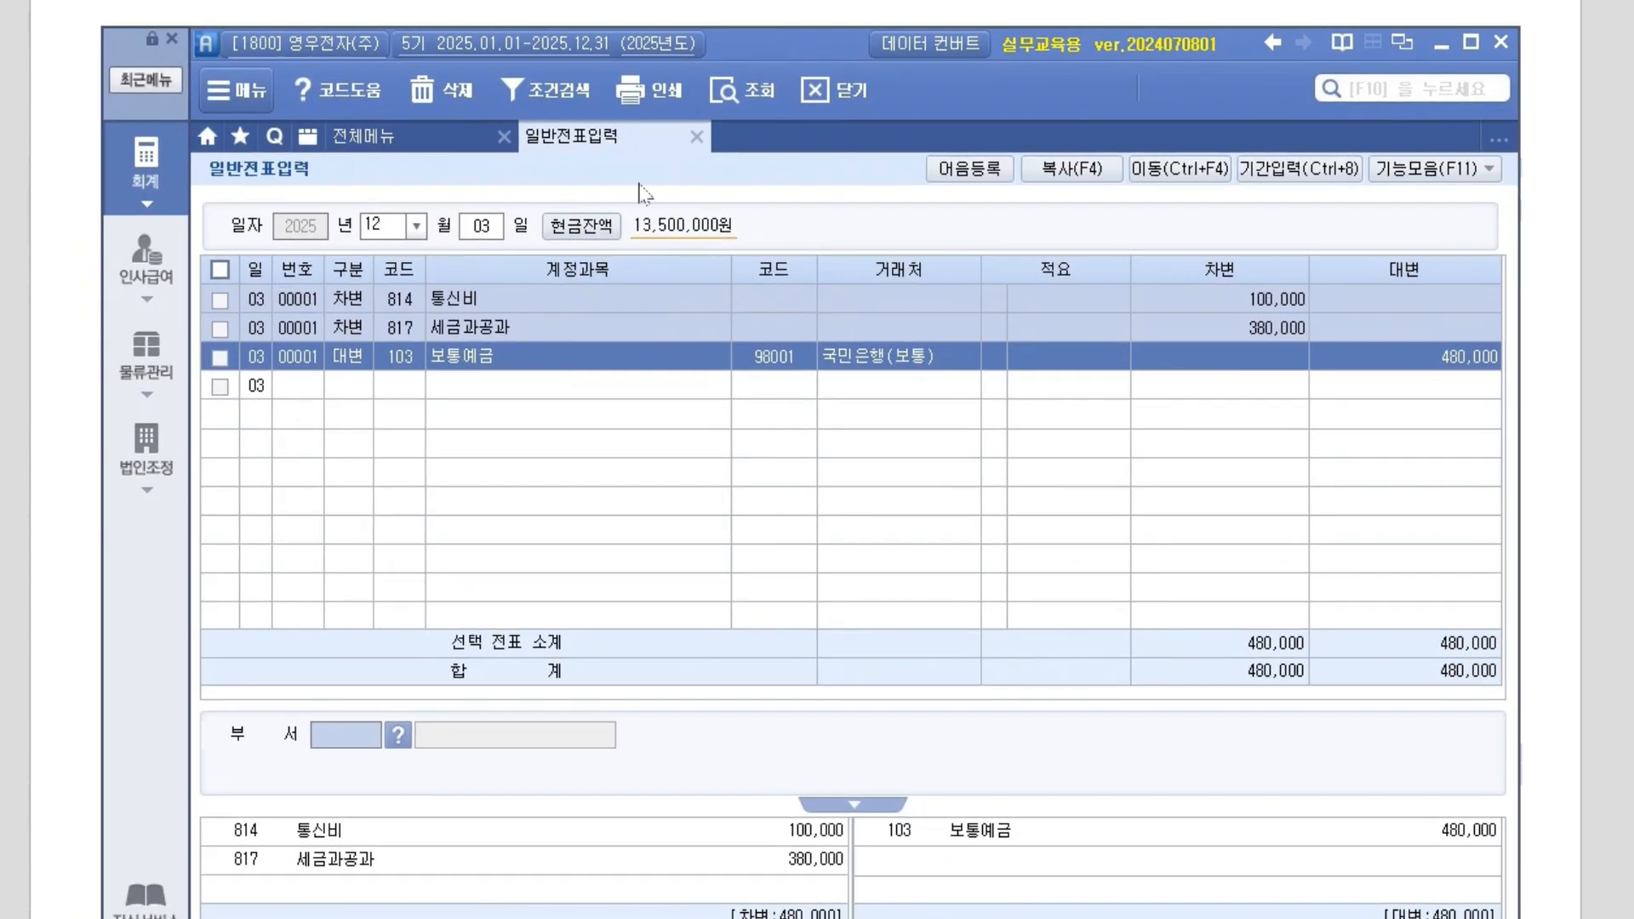
{"action": "left_click", "coordinate": [401, 330]}
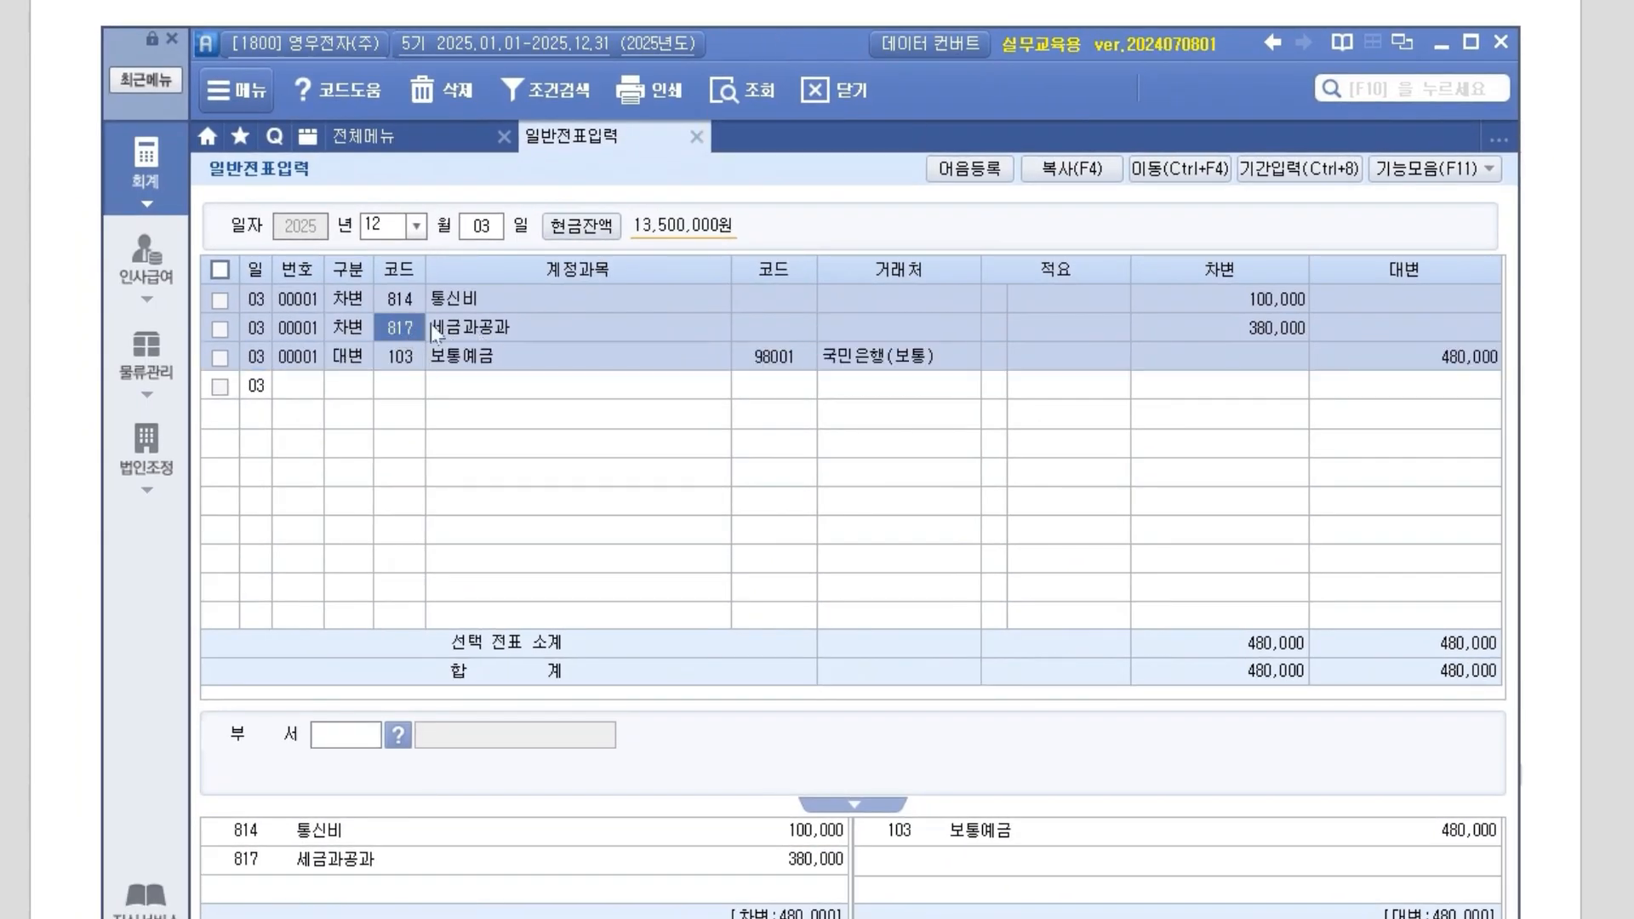
{"action": "key", "text": "Return"}
{"action": "key", "text": "Return"}
{"action": "key", "text": "Return"}
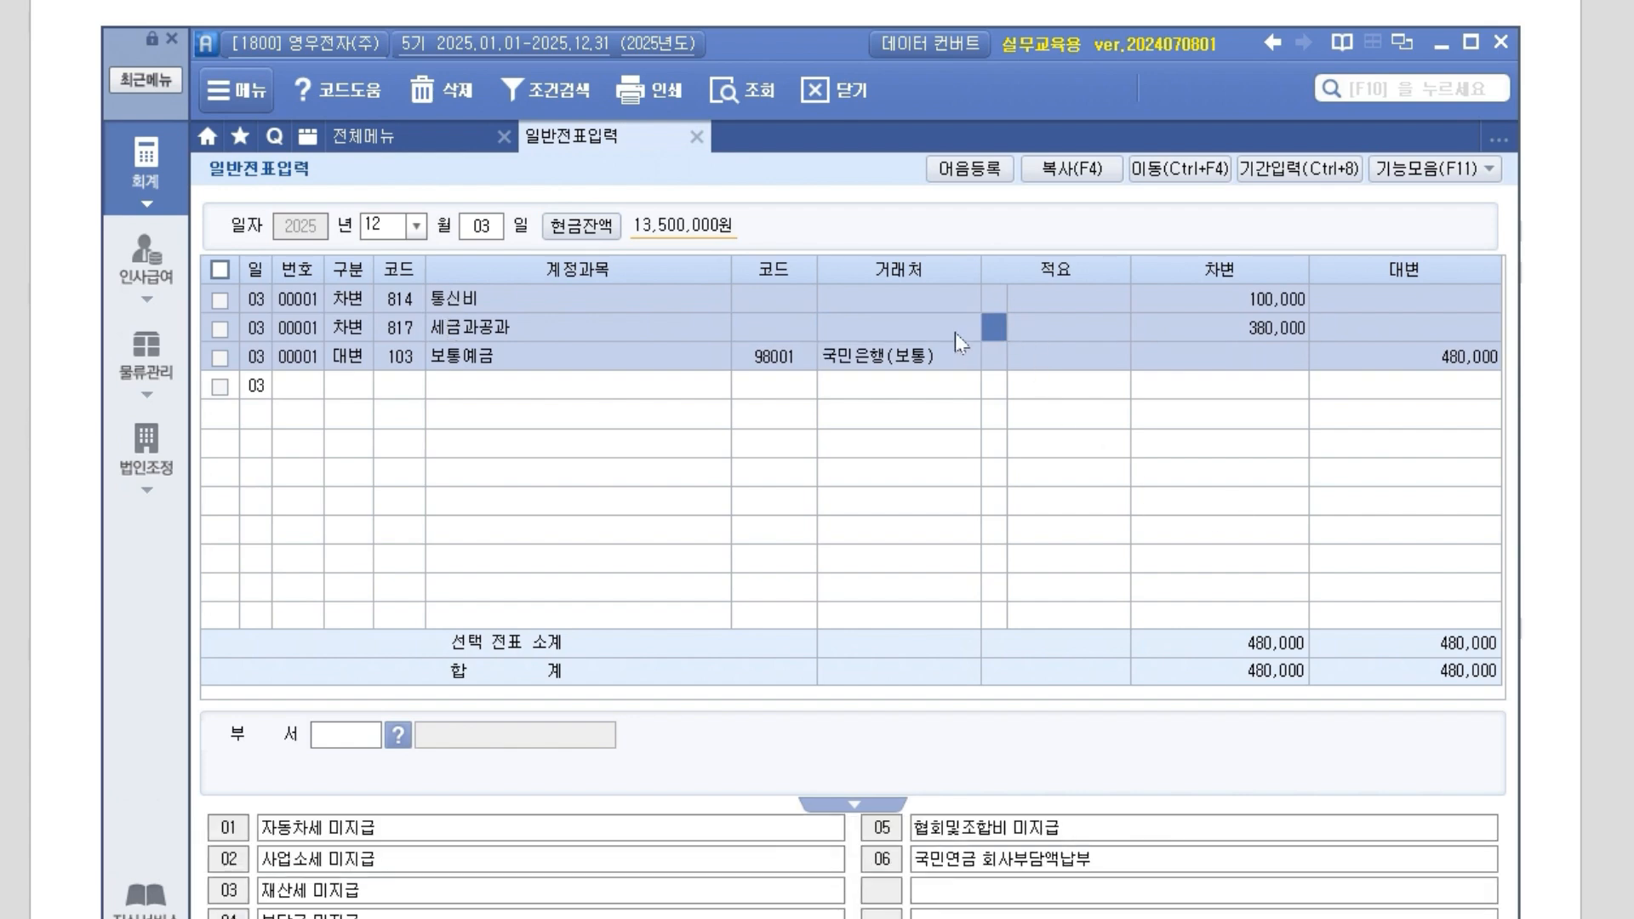
{"action": "left_click", "coordinate": [284, 829]}
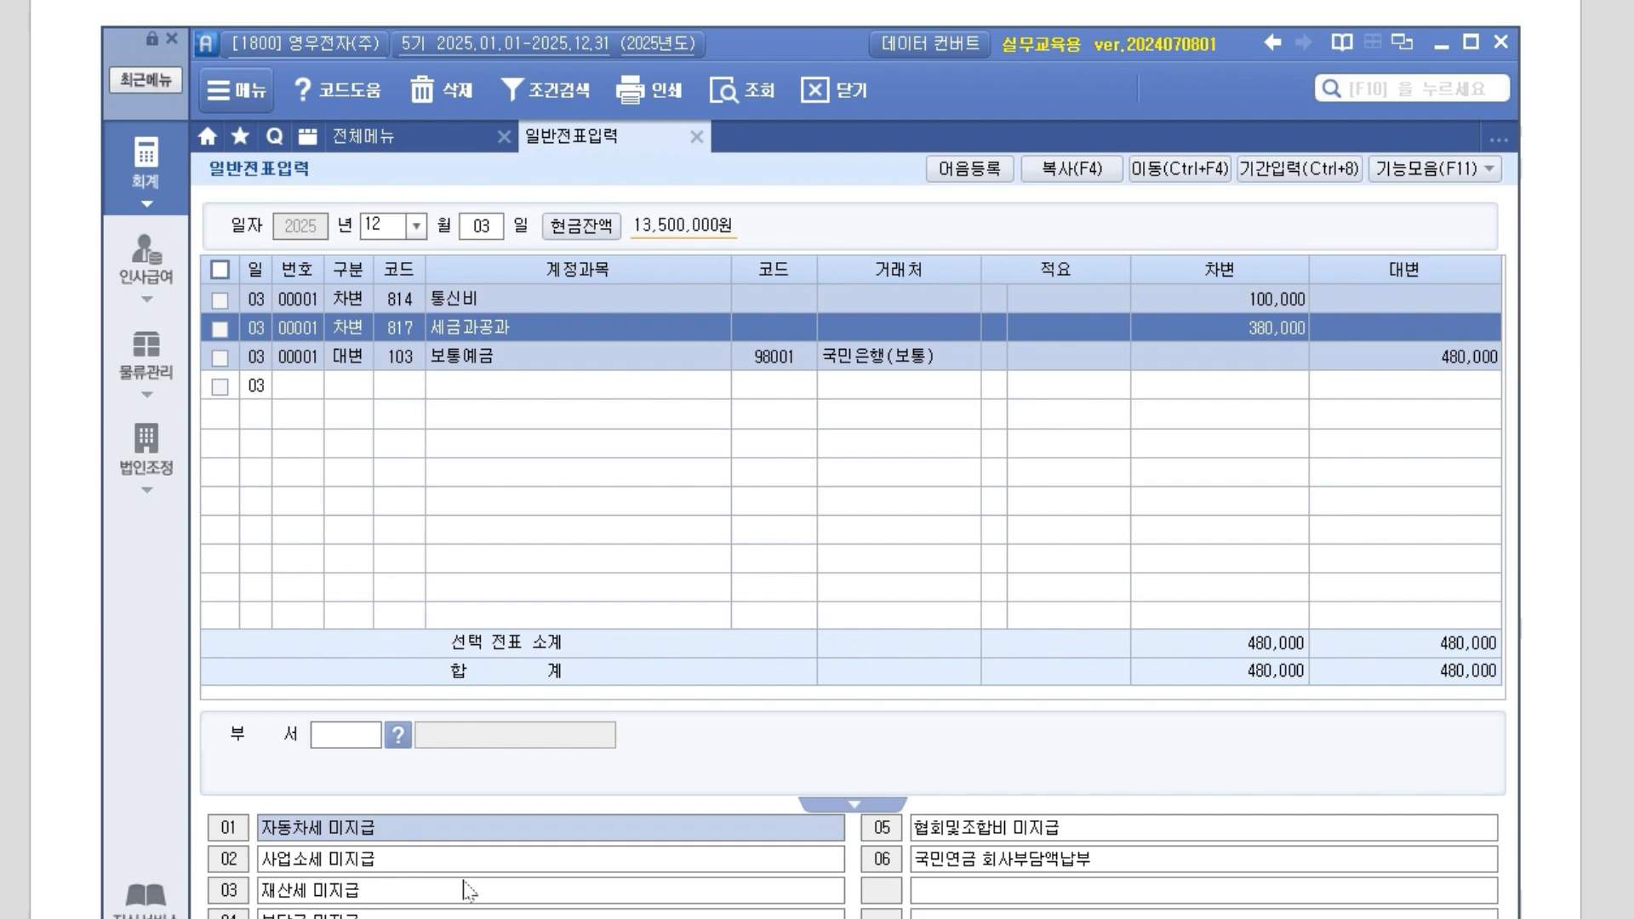
{"action": "left_click", "coordinate": [316, 871]}
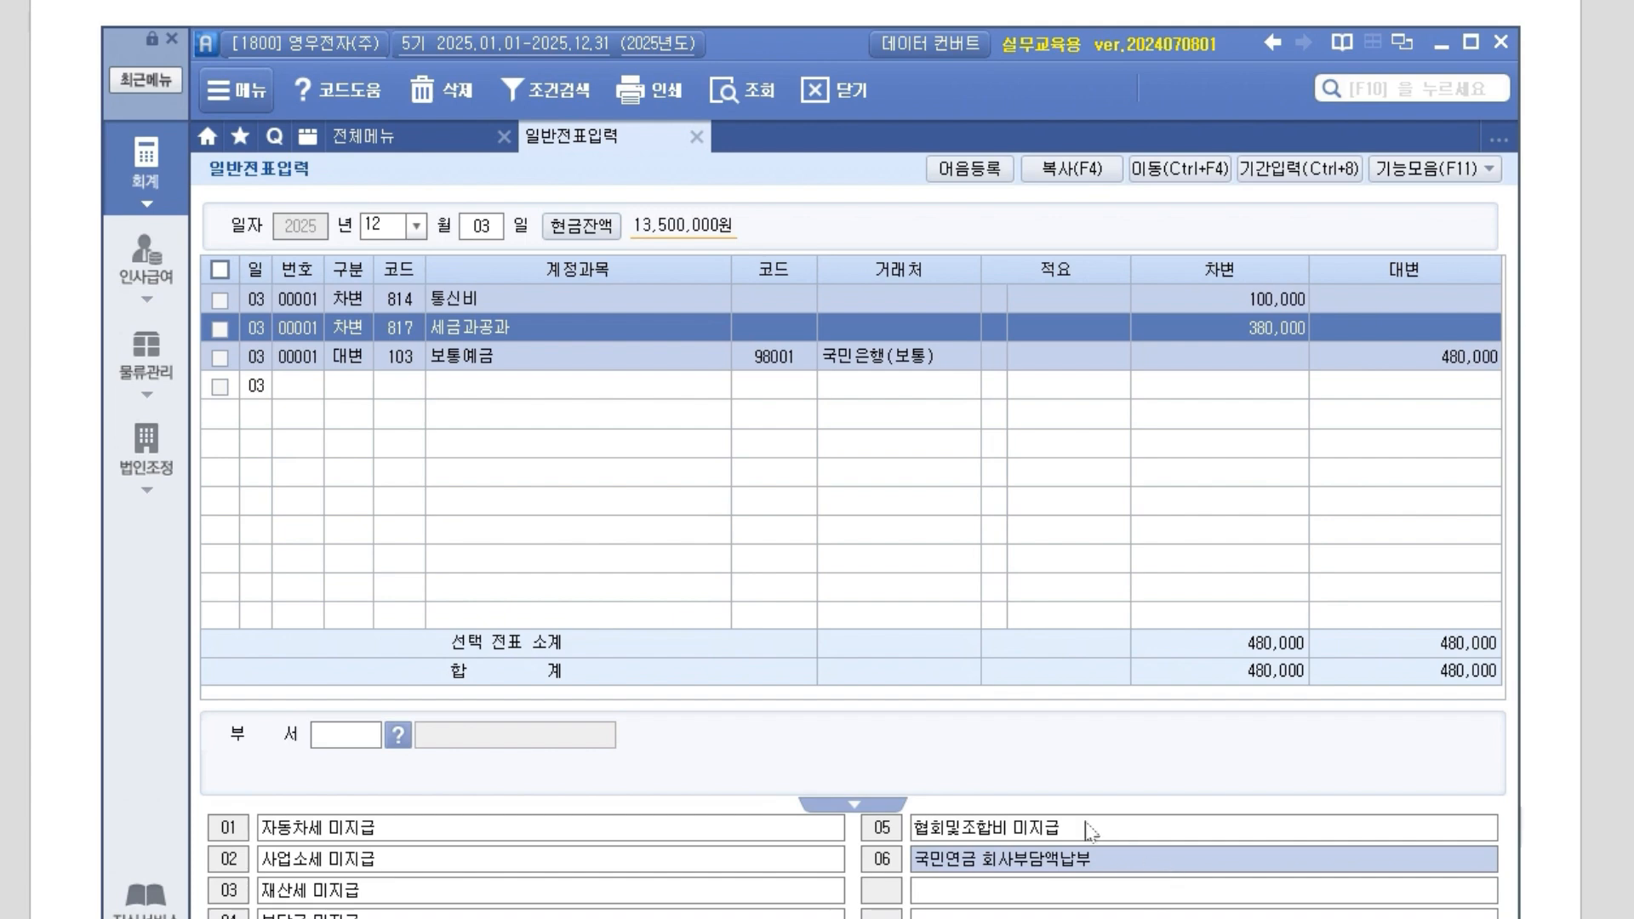
{"action": "left_click", "coordinate": [412, 339]}
{"action": "left_click", "coordinate": [412, 308]}
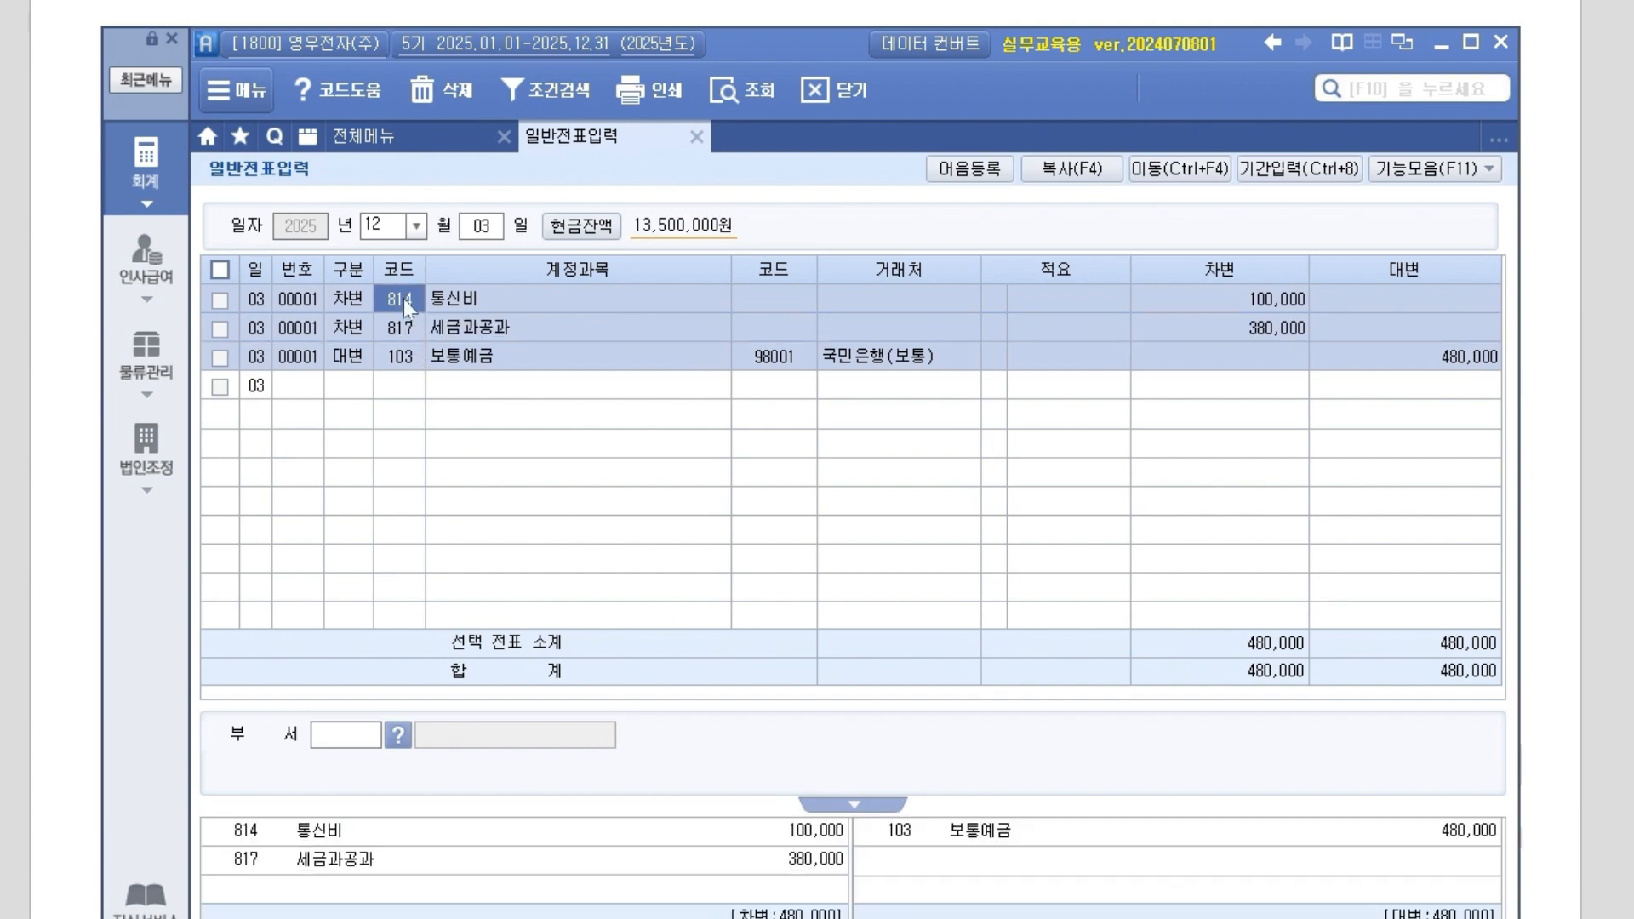
{"action": "left_click", "coordinate": [998, 302]}
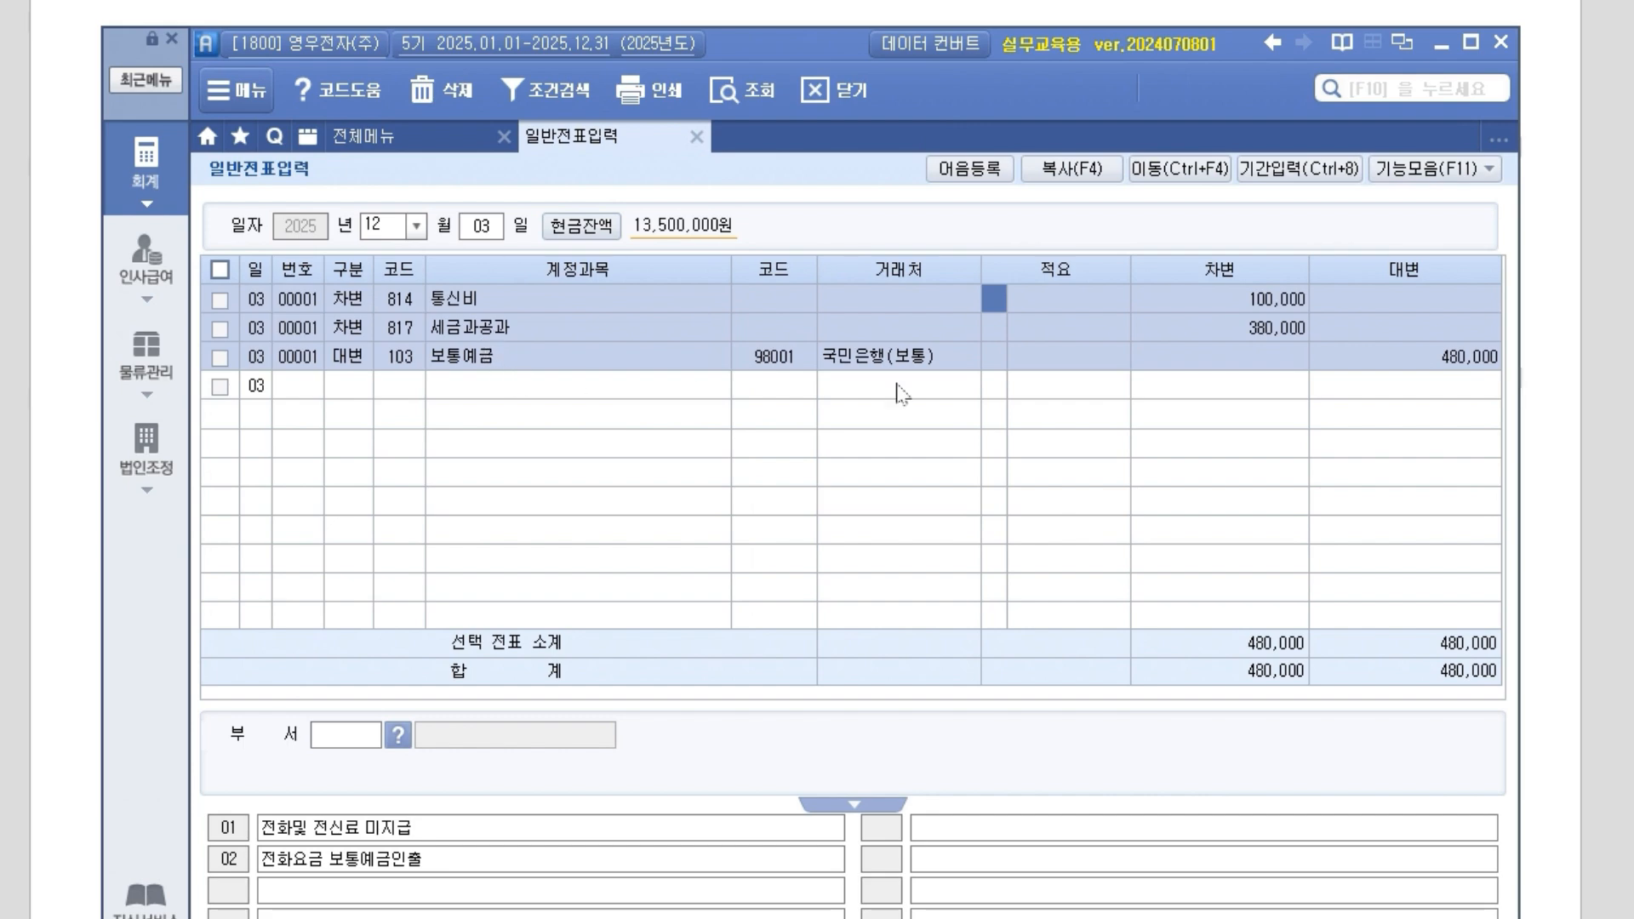
{"action": "left_click", "coordinate": [1443, 364]}
{"action": "key", "text": "Return"}
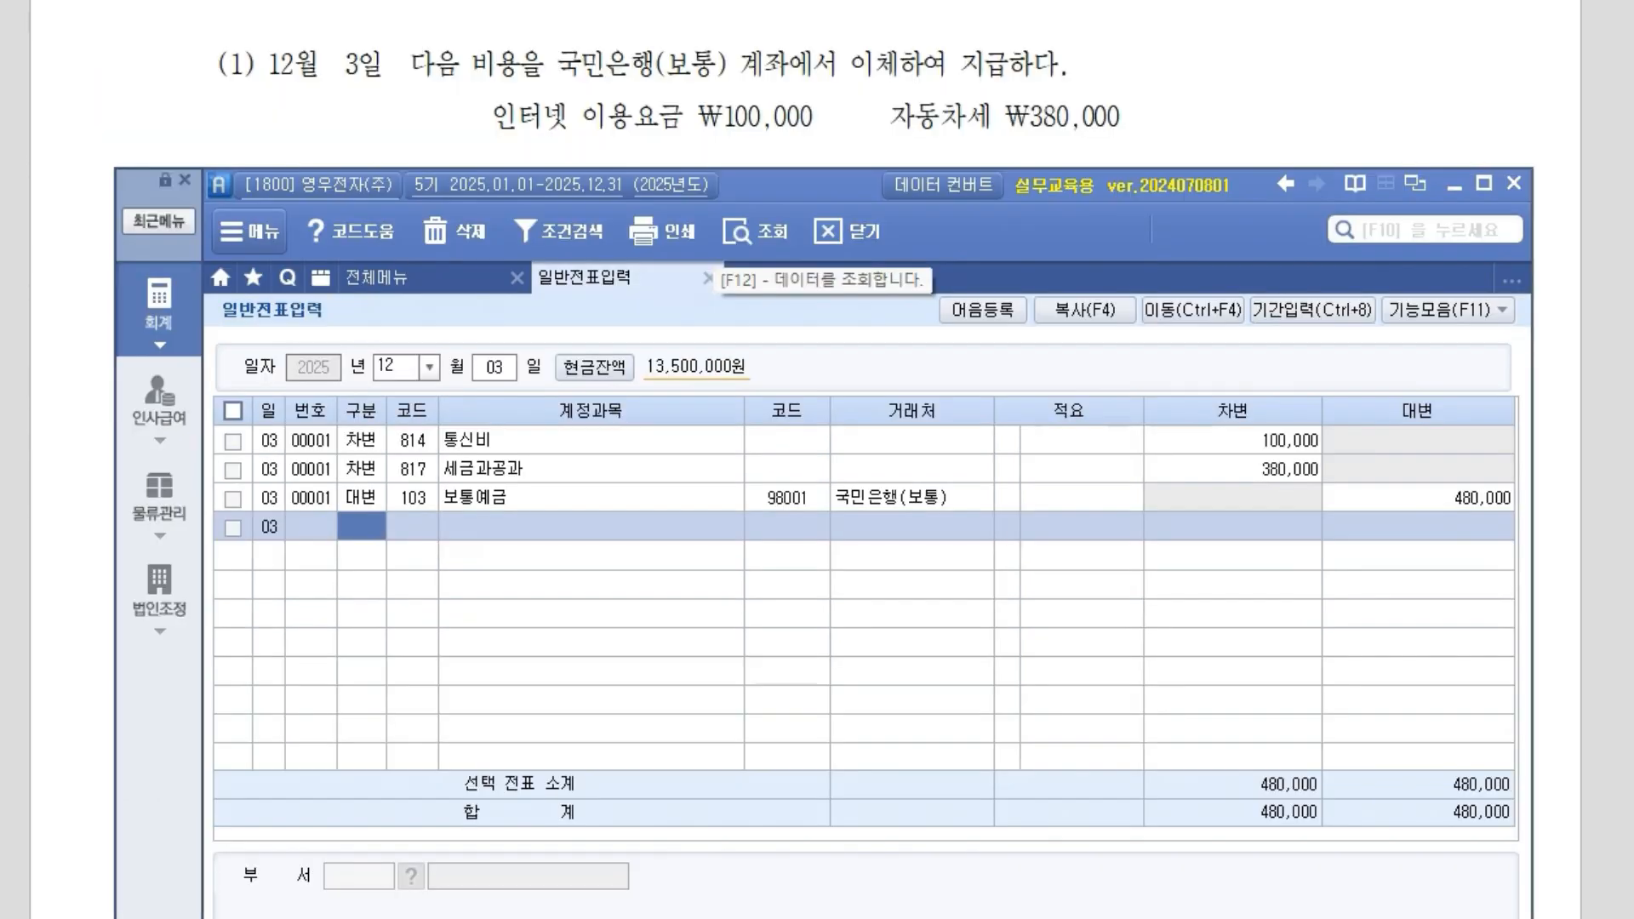
Show the exam's transaction (2) above the sPLUS window and set the voucher date to 12월 06일.
{"action": "left_click", "coordinate": [708, 117]}
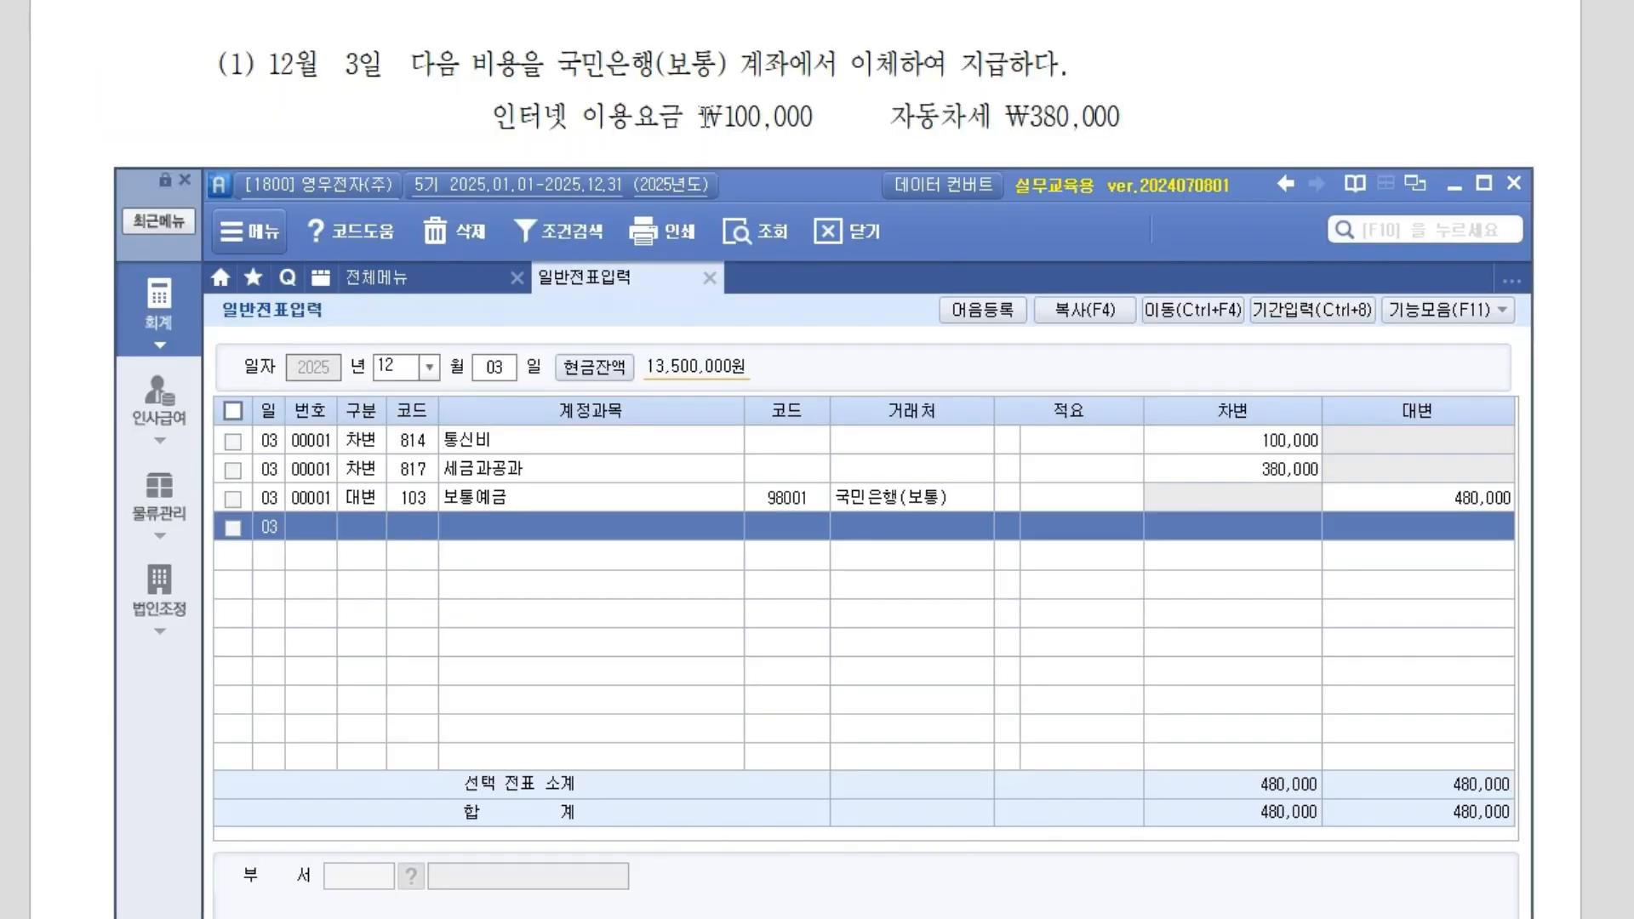
{"action": "scroll", "coordinate": [766, 128], "scroll_direction": "down", "scroll_amount": 3}
{"action": "left_click_drag", "start_coordinate": [768, 197], "coordinate": [756, 240]}
{"action": "left_click", "coordinate": [495, 413]}
{"action": "type", "text": "06"}
{"action": "key", "text": "Return"}
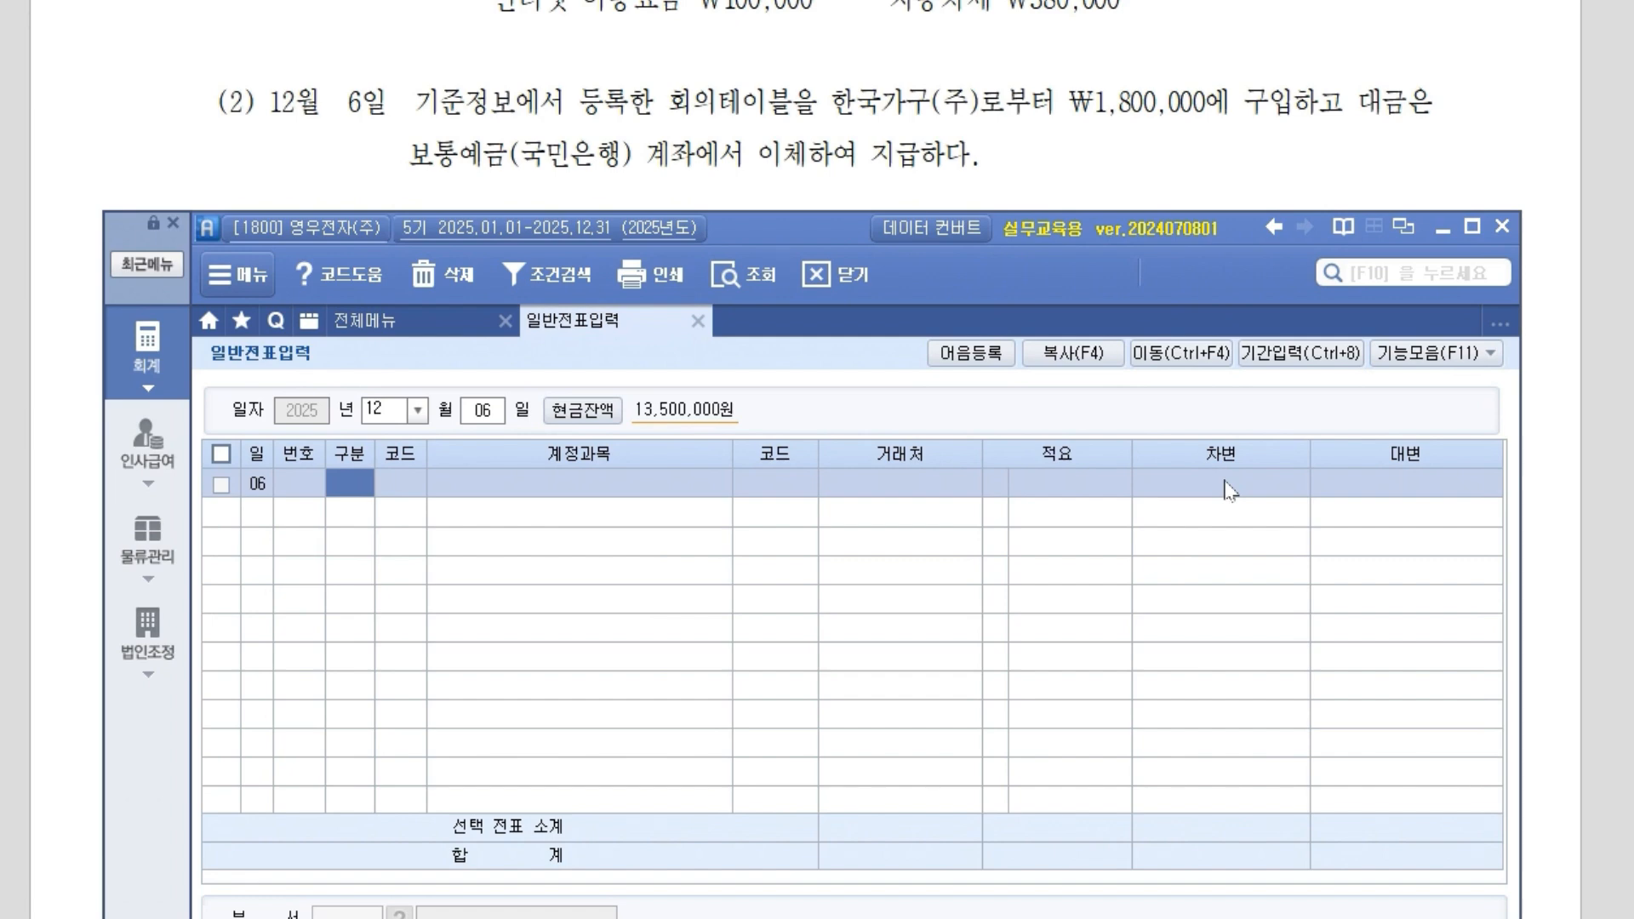
Enter a debit line for 12월 06일 with account 212 비품 and amount 1,800,000.
{"action": "type", "text": "3"}
{"action": "key", "text": "Return"}
{"action": "type", "text": "212"}
{"action": "key", "text": "Return"}
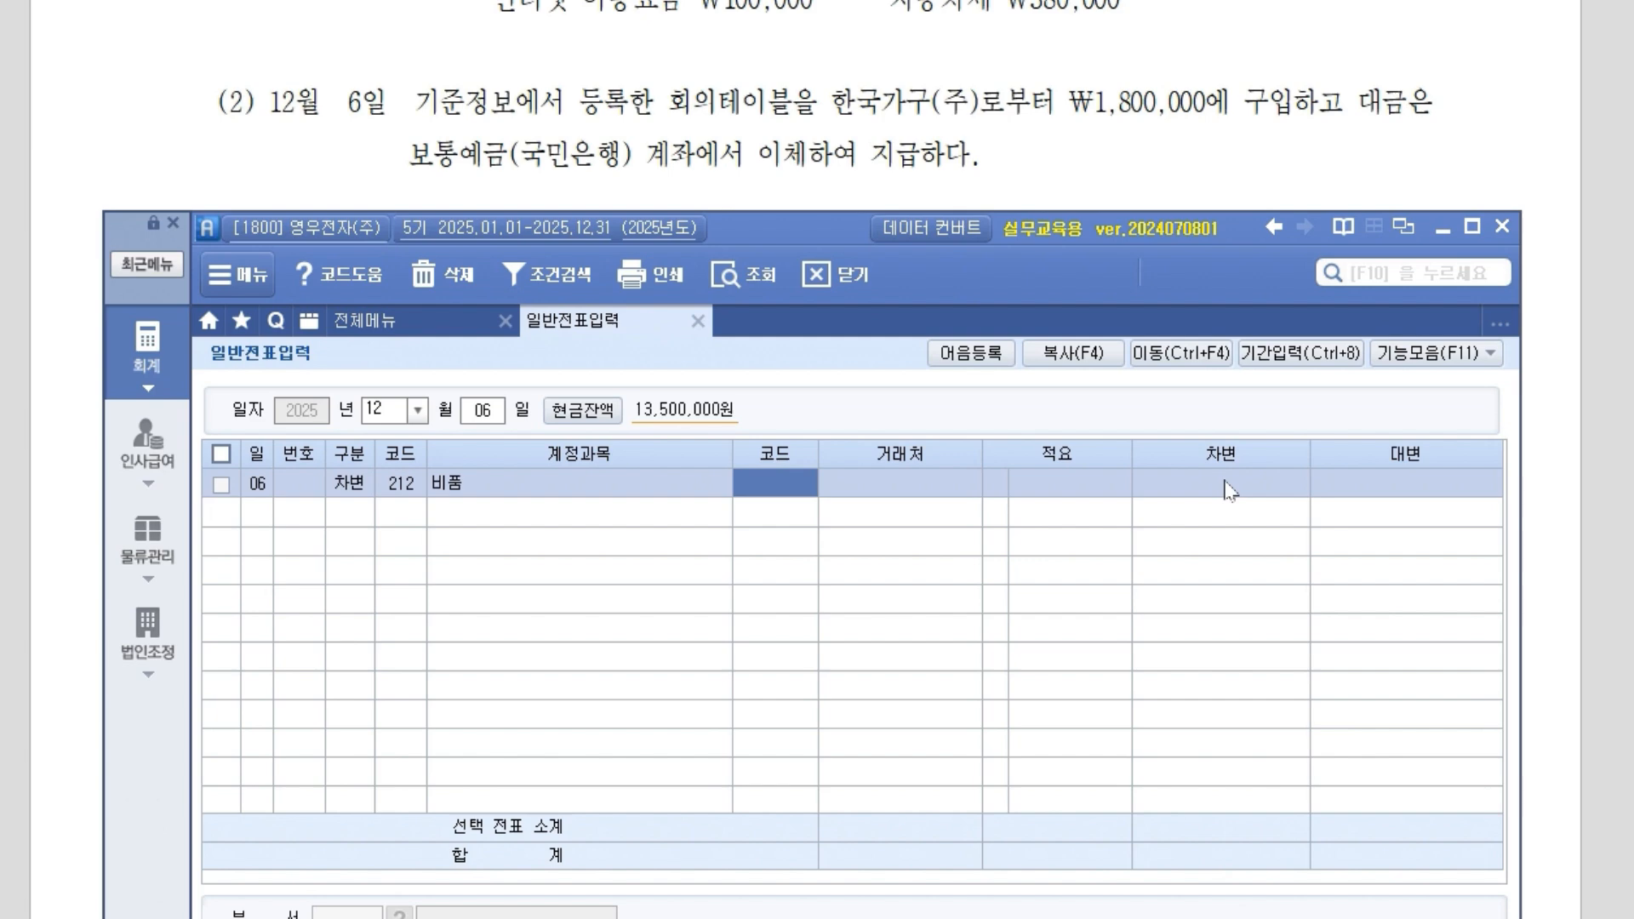
{"action": "key", "text": "Return"}
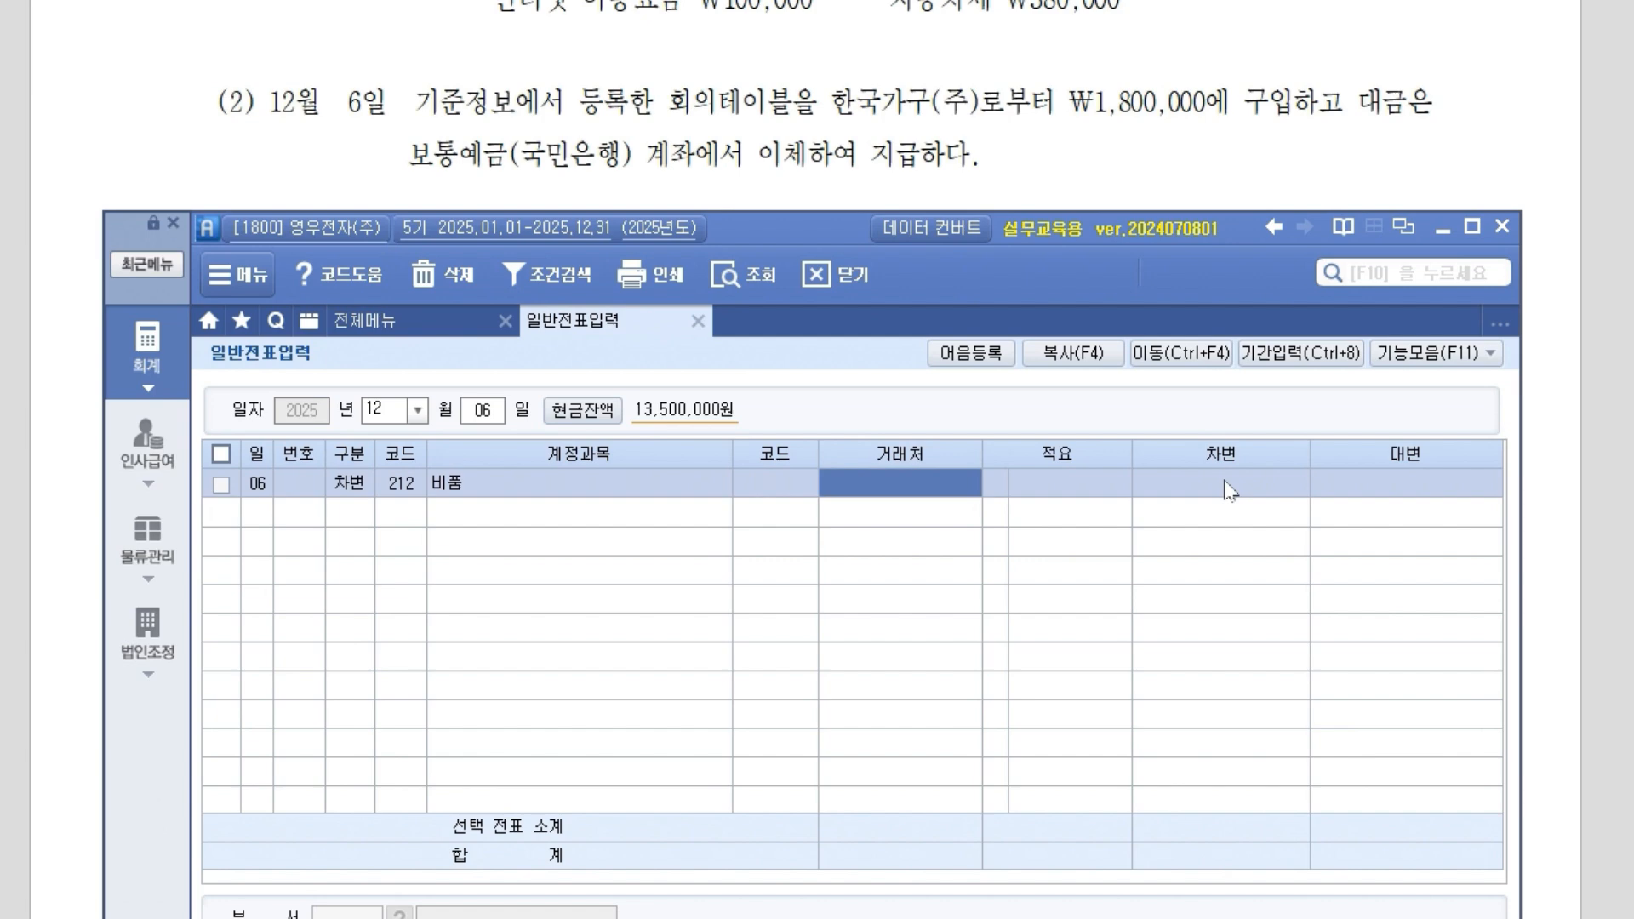
{"action": "key", "text": "Return"}
{"action": "key", "text": "Return"}
{"action": "type", "text": "1800000"}
{"action": "key", "text": "Return"}
Add a credit line with account 103 보통예금, 거래처 국민은행(보통) and amount 1,800,000.
{"action": "type", "text": "4"}
{"action": "key", "text": "Return"}
{"action": "type", "text": "103"}
{"action": "key", "text": "Return"}
{"action": "key", "text": "F2"}
{"action": "type", "text": "ㄱㄱㄱ"}
{"action": "key", "text": "BackSpace"}
{"action": "key", "text": "BackSpace"}
{"action": "key", "text": "BackSpace"}
{"action": "type", "text": "구ㄱ민"}
{"action": "key", "text": "Return"}
{"action": "key", "text": "Return"}
{"action": "type", "text": "1800000"}
{"action": "key", "text": "Return"}
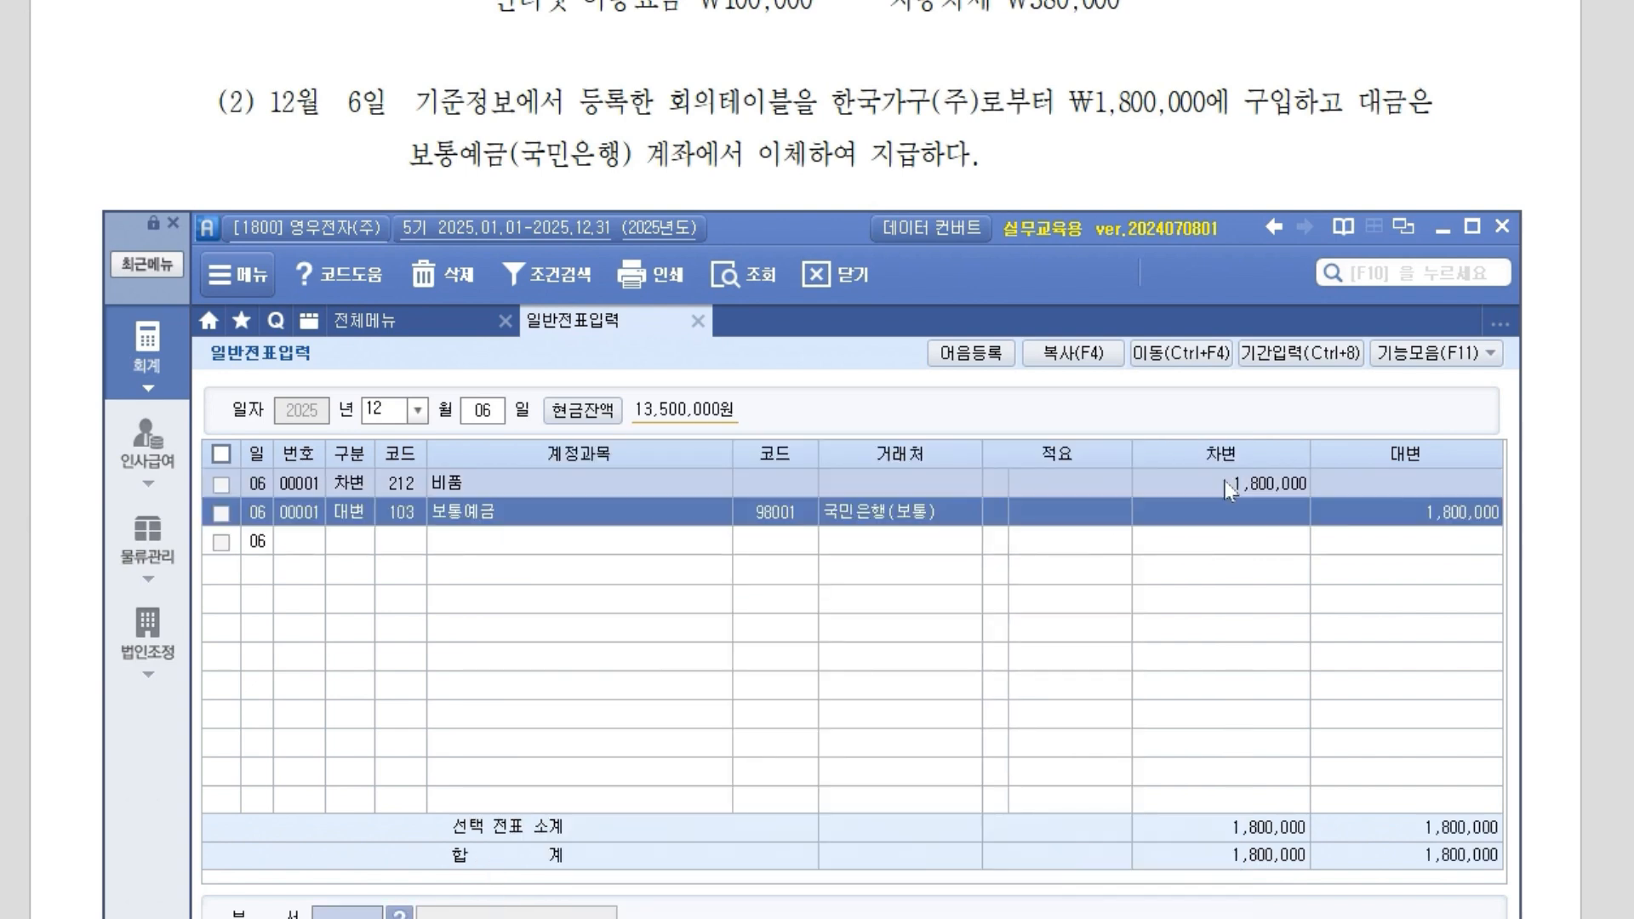
{"action": "left_click", "coordinate": [1224, 540]}
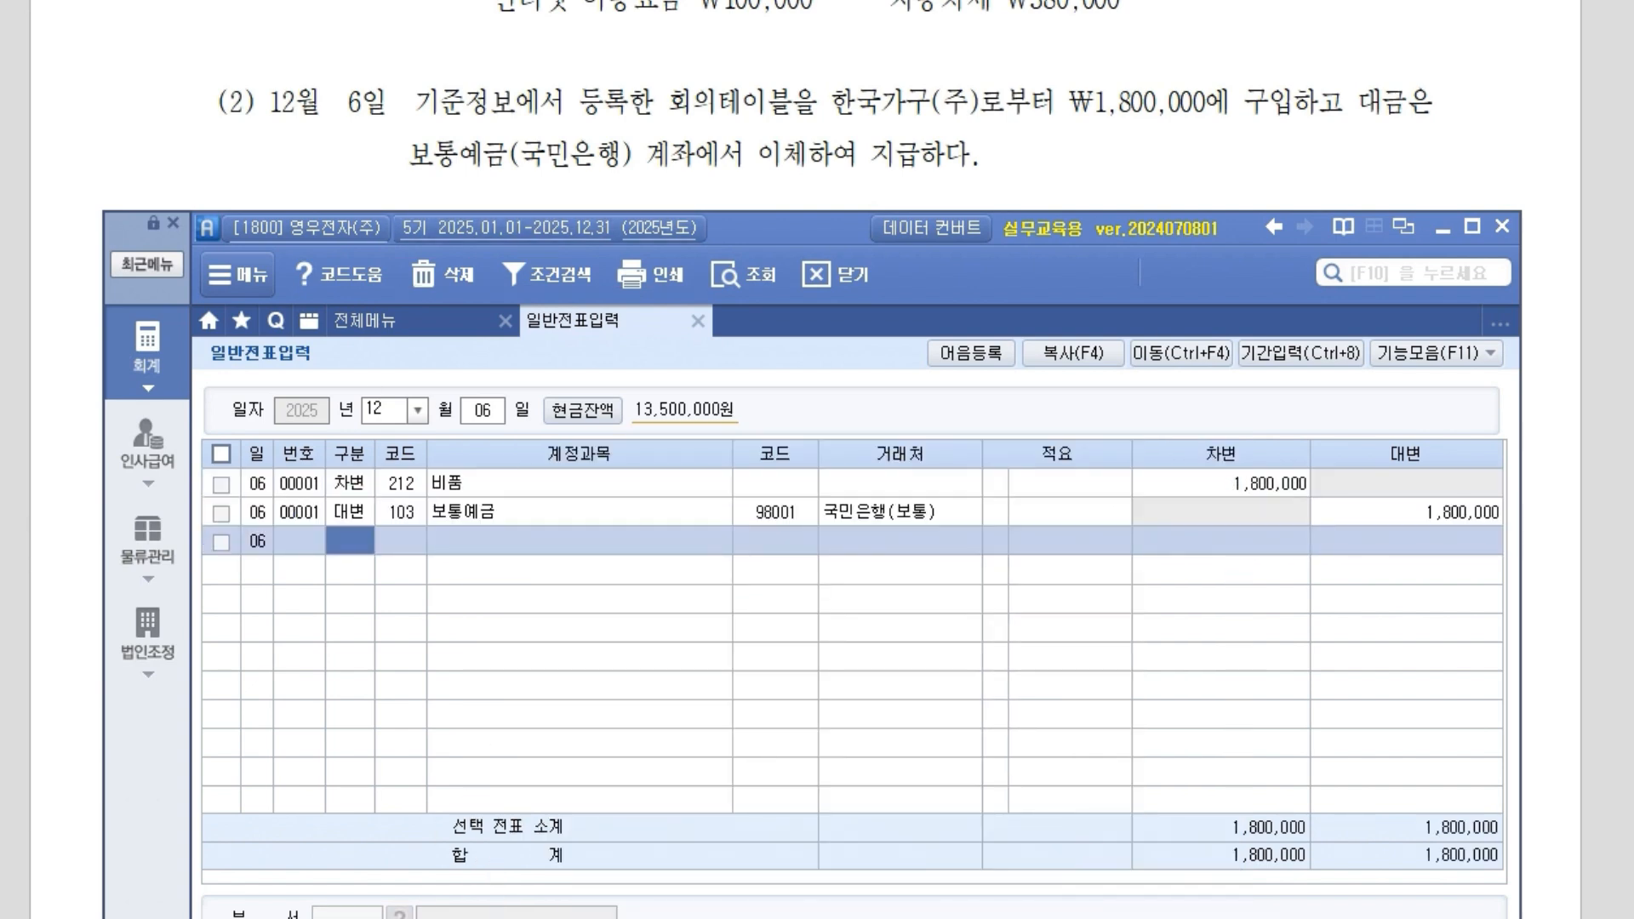
{"action": "key", "text": "Escape"}
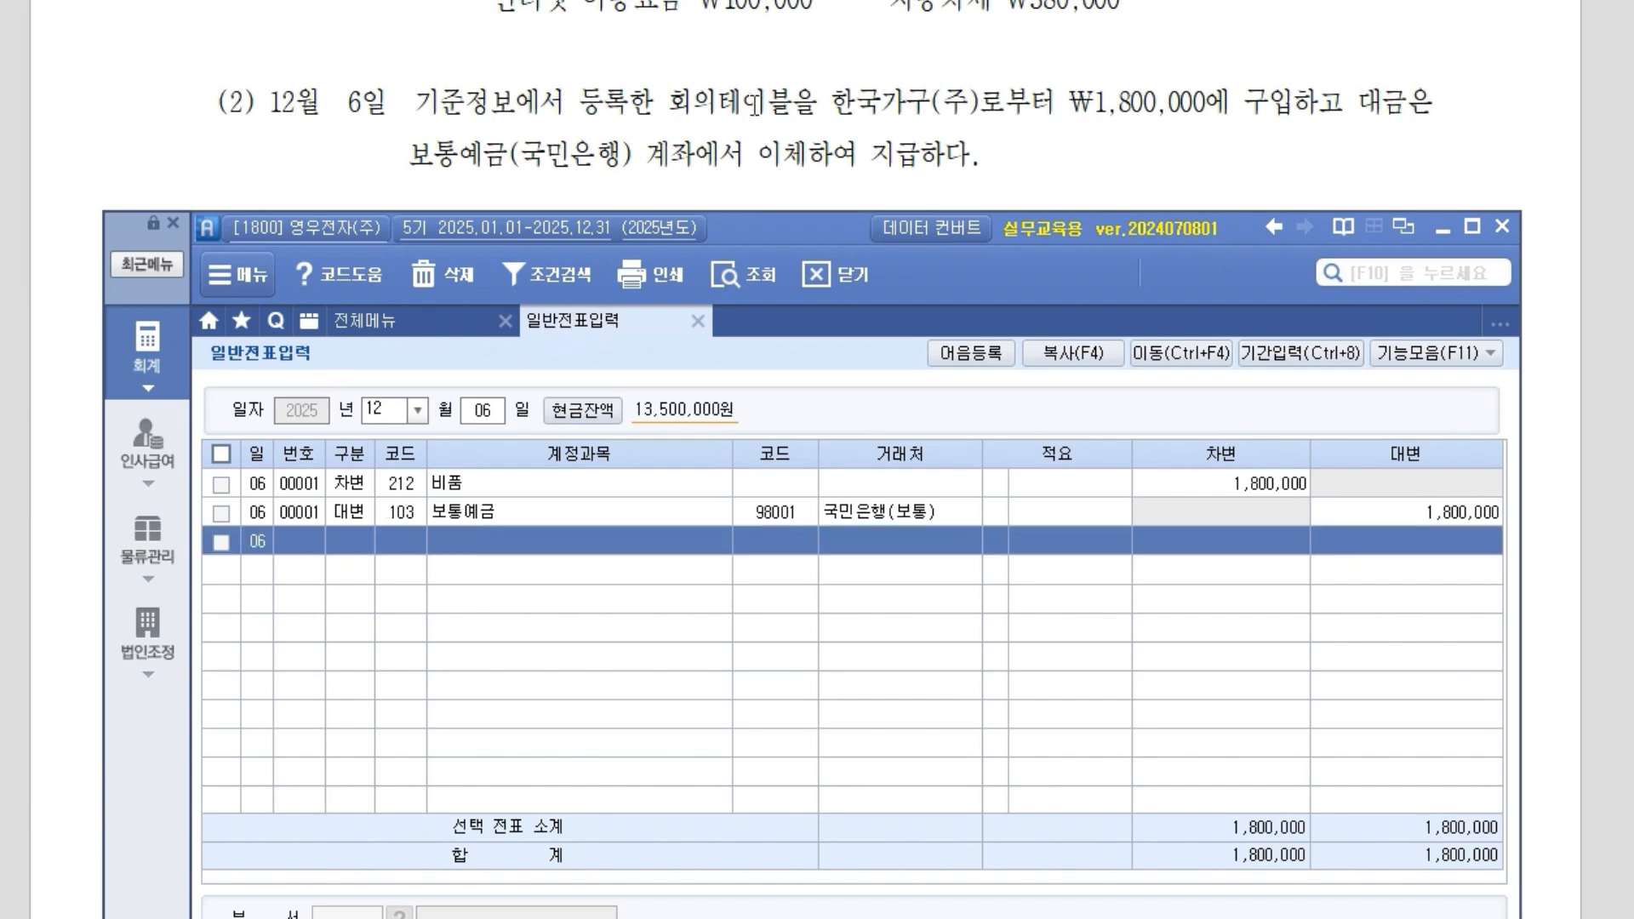
Show the exam's transaction (3) above the sPLUS window and set the voucher date to 12월 08일.
{"action": "scroll", "coordinate": [755, 104], "scroll_direction": "down", "scroll_amount": 5}
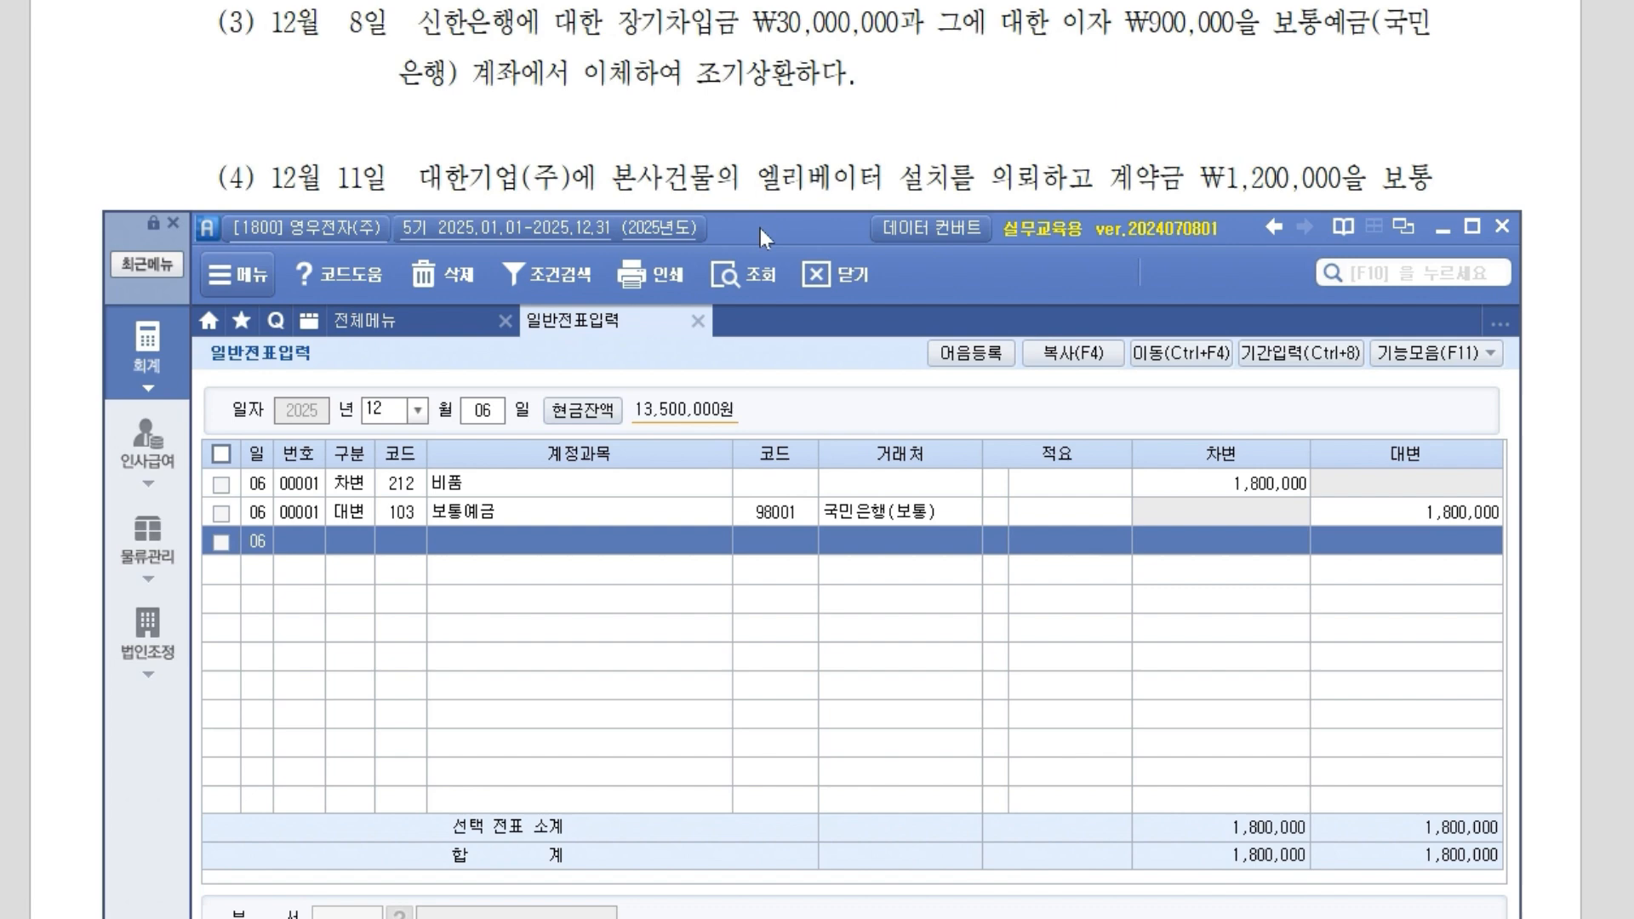
{"action": "left_click_drag", "start_coordinate": [760, 228], "coordinate": [775, 145]}
{"action": "key", "text": "Return"}
{"action": "key", "text": "Return"}
{"action": "type", "text": "8"}
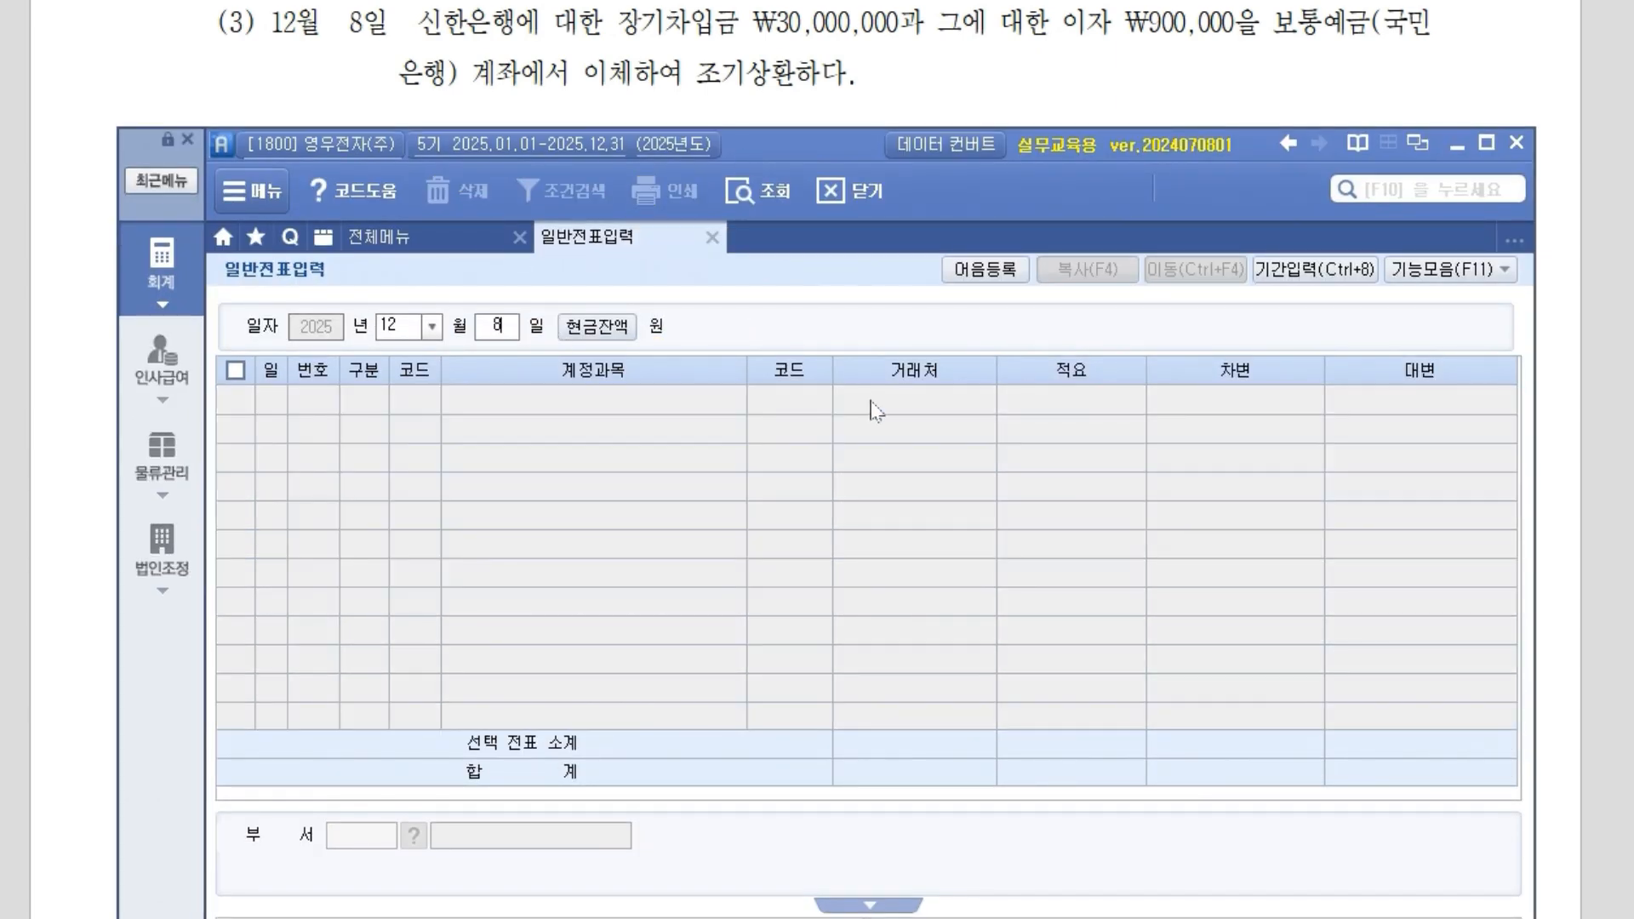
{"action": "key", "text": "Return"}
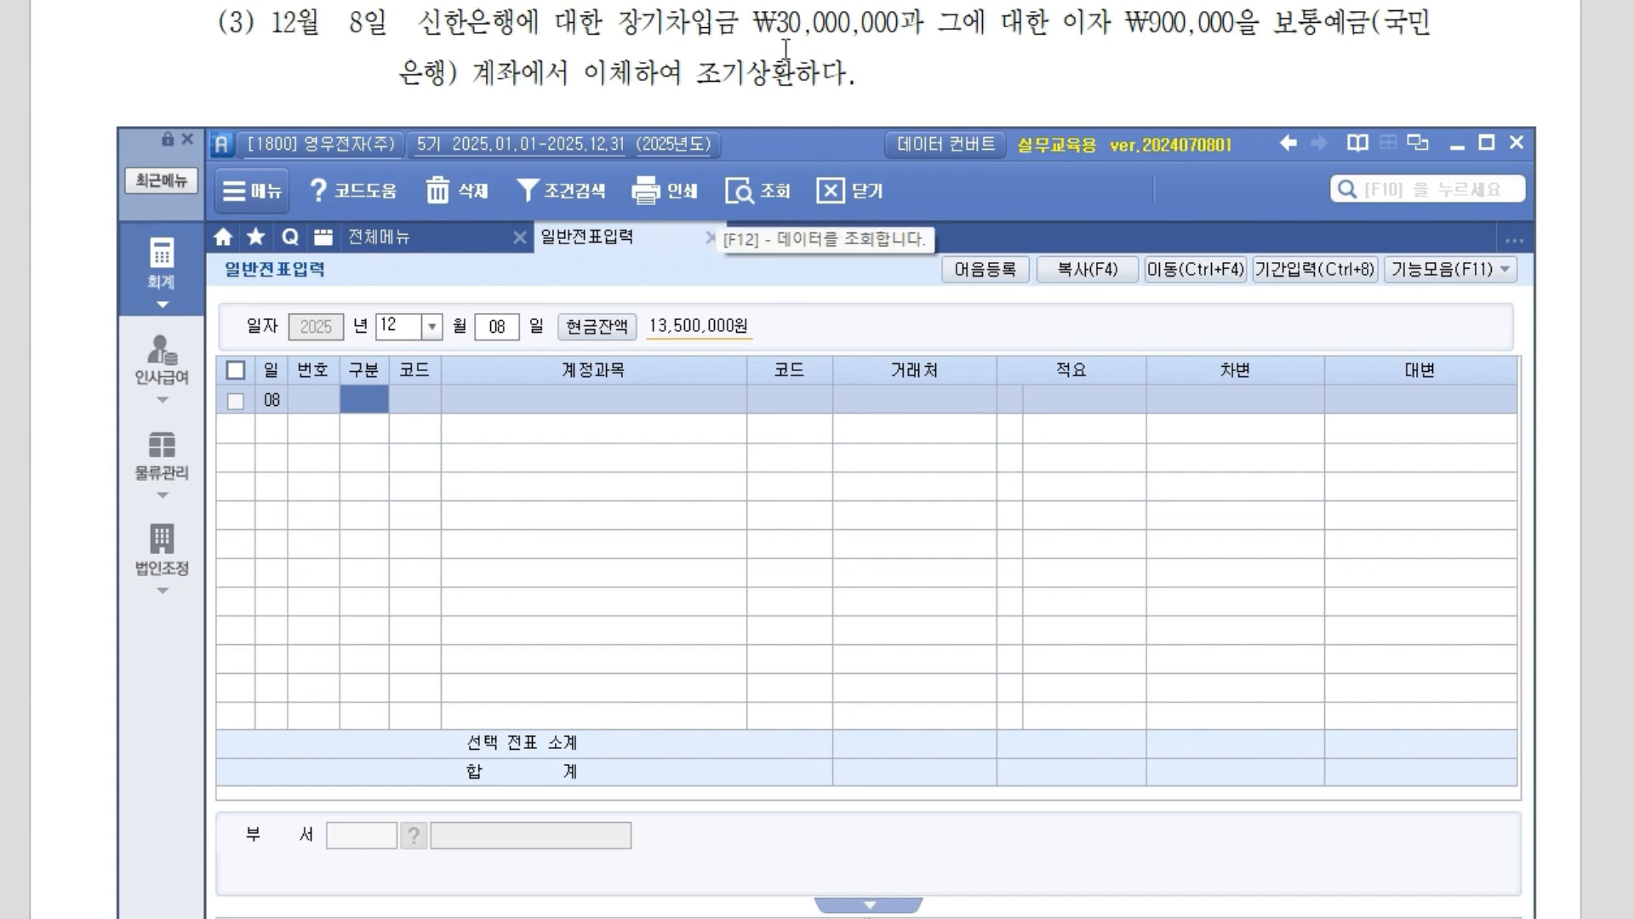
Open 거래처원장 and choose 293 장기차입금 as the account to look up.
{"action": "left_click", "coordinate": [412, 238]}
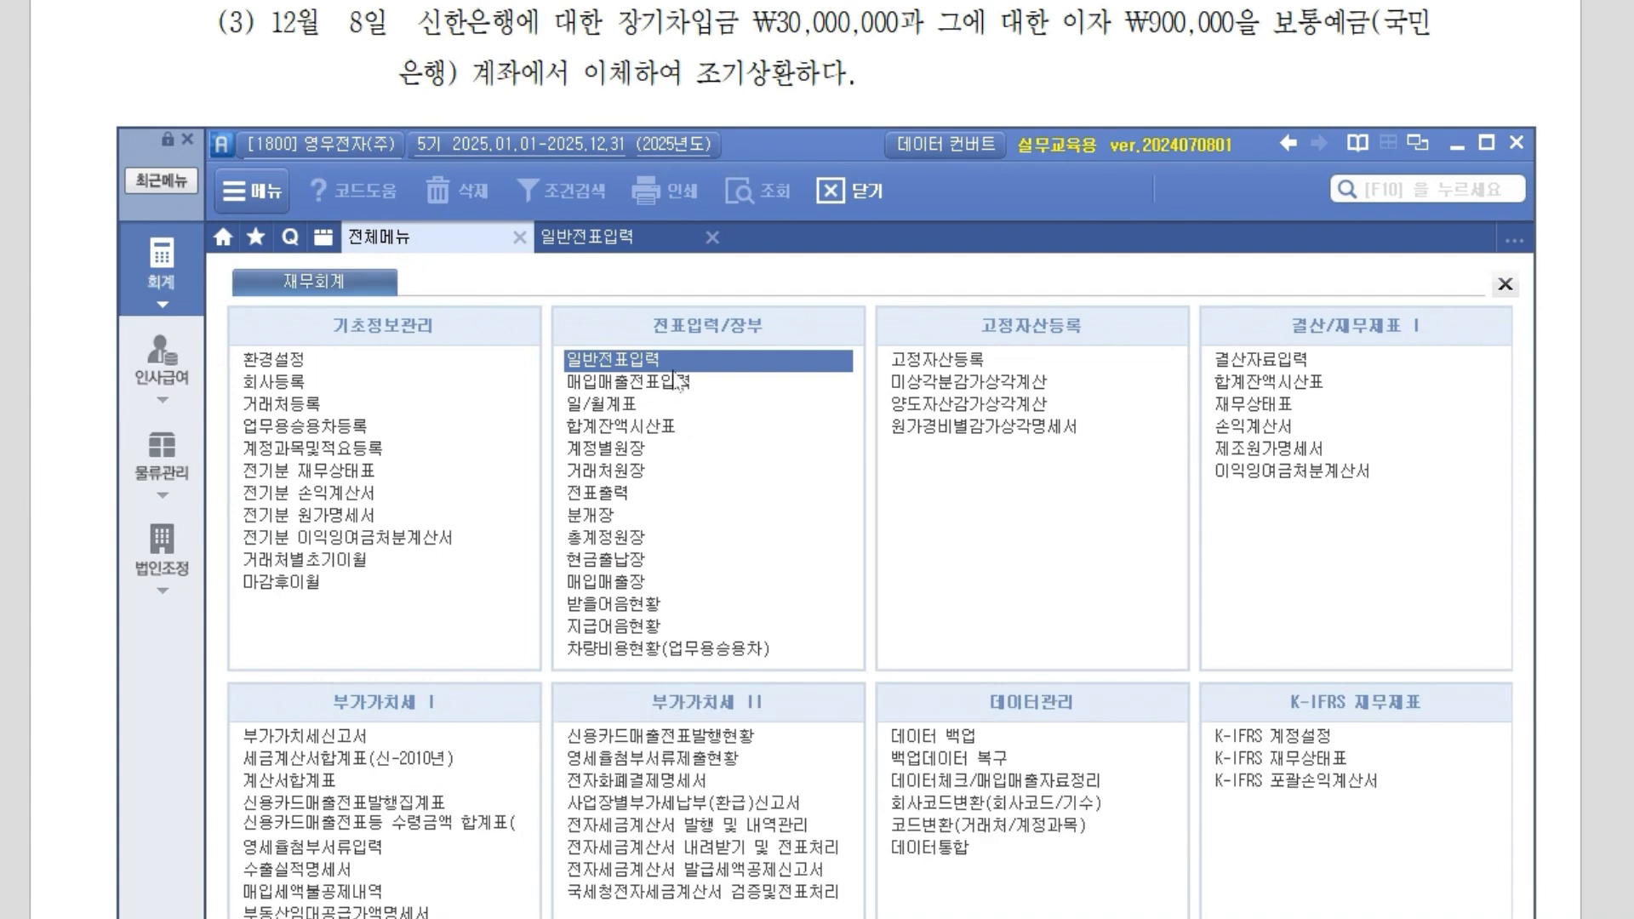
{"action": "left_click", "coordinate": [652, 470]}
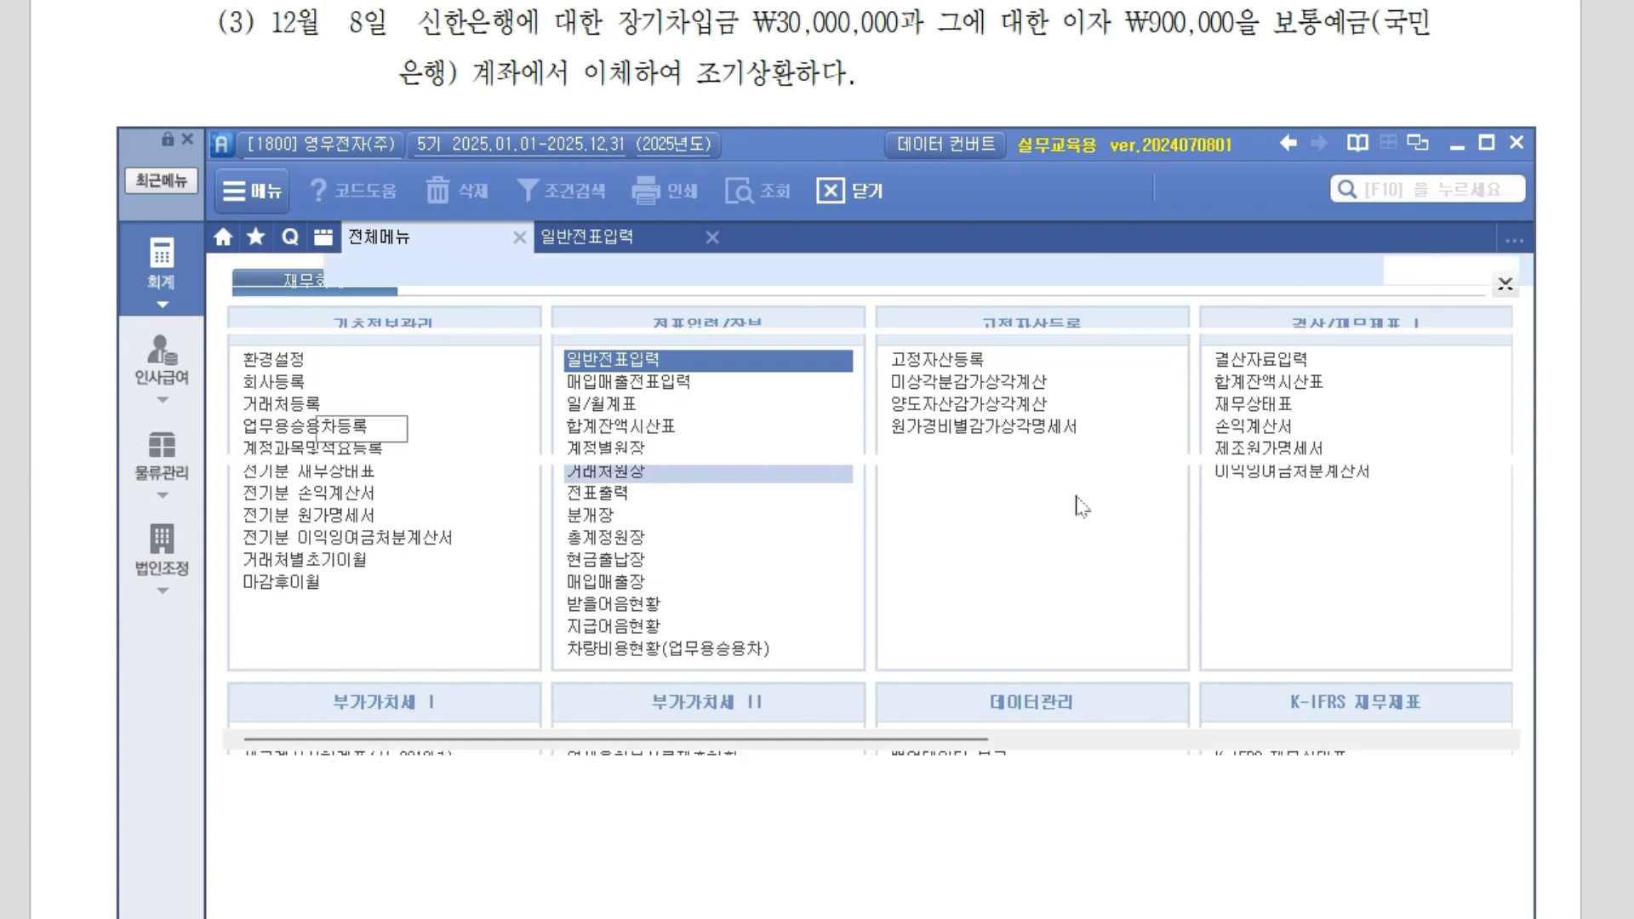
{"action": "key", "text": "Return"}
{"action": "key", "text": "Return"}
{"action": "key", "text": "Return"}
{"action": "key", "text": "F2"}
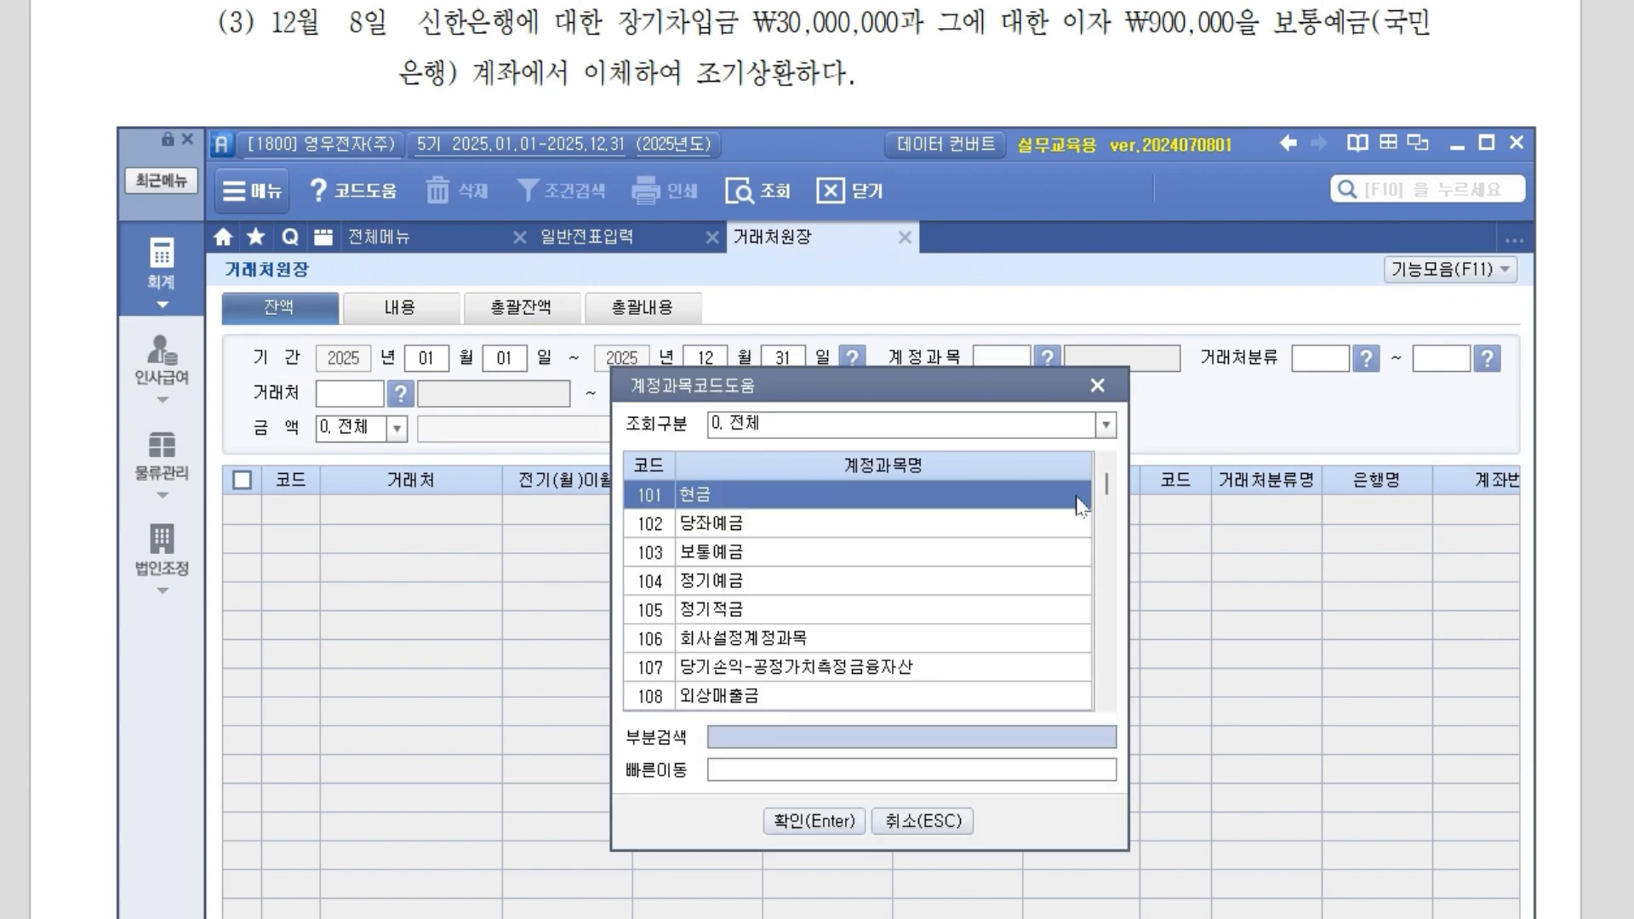
{"action": "type", "text": "장기"}
{"action": "key", "text": "Return"}
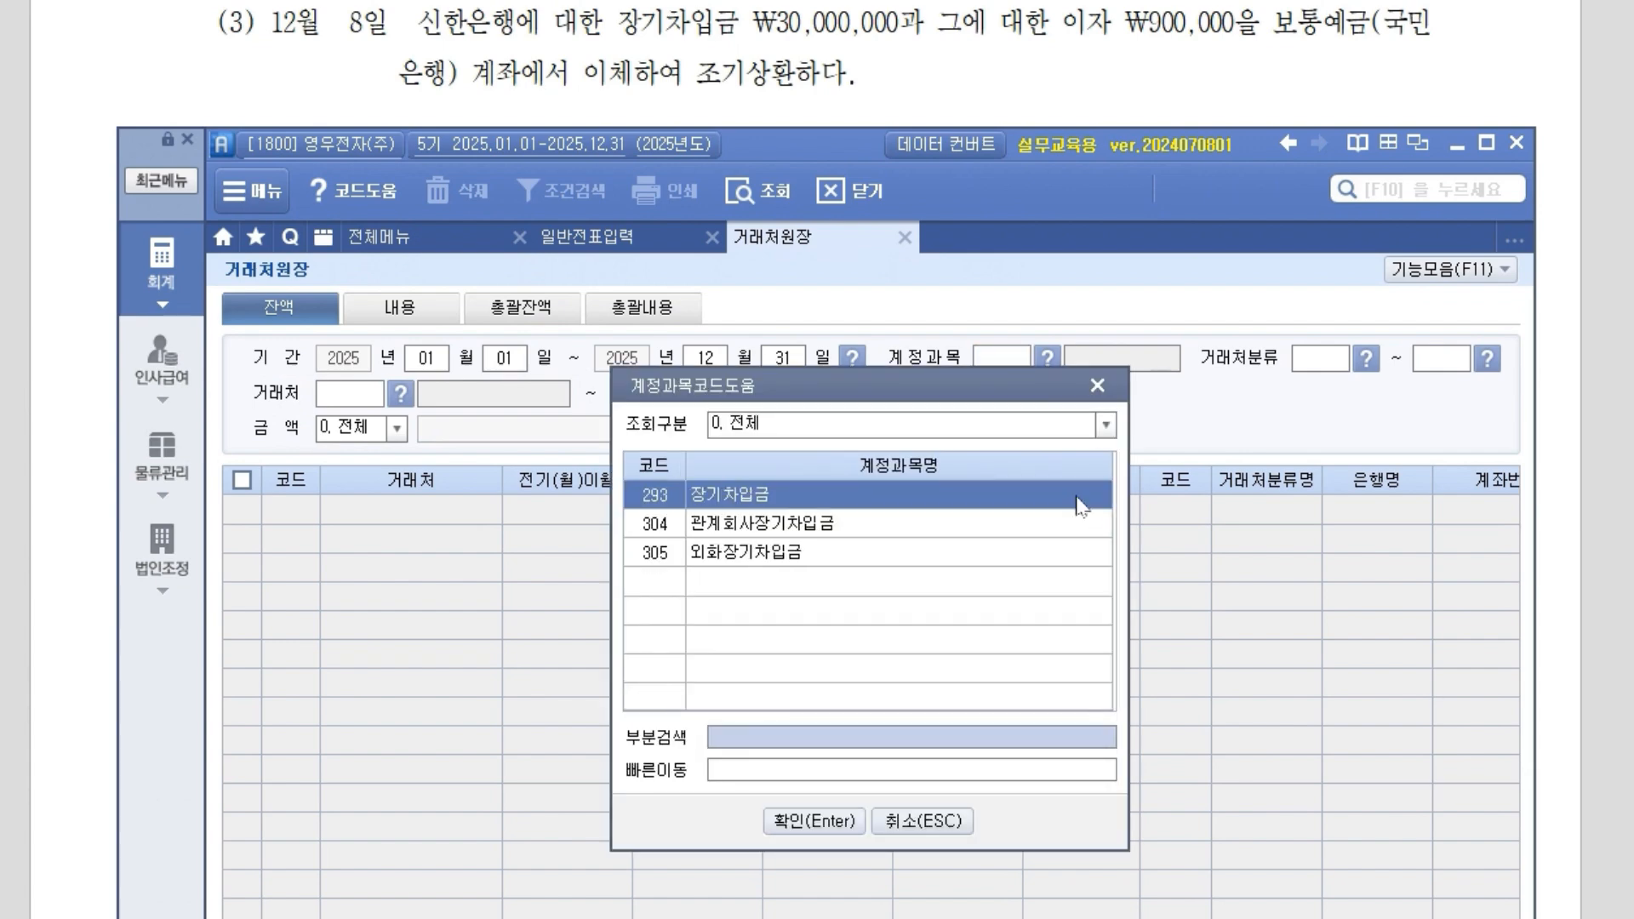
{"action": "key", "text": "Return"}
Look up the 장기차입금 balances in 거래처원장 for the full 거래처 range from 만물가전(주) to 하나카드.
{"action": "key", "text": "Return"}
{"action": "key", "text": "Return"}
{"action": "key", "text": "Return"}
{"action": "key", "text": "Return"}
{"action": "key", "text": "Return"}
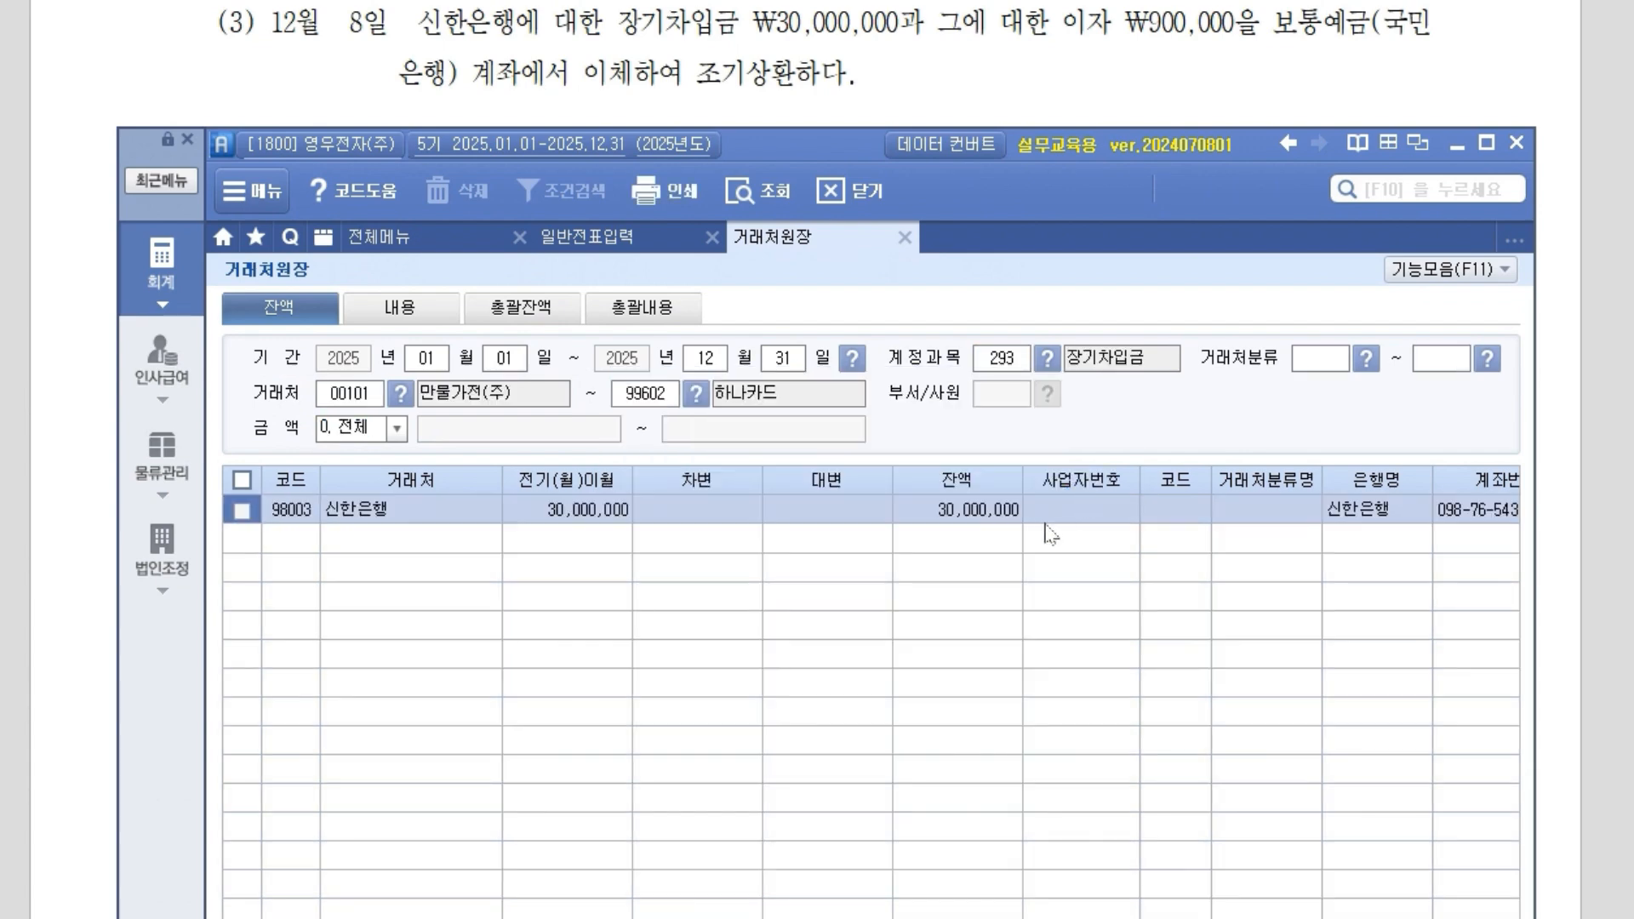
Check 신한은행's 장기차입금 balance, return to 일반전표입력 and start a debit line with account 293 장기차입금.
{"action": "left_click", "coordinate": [995, 514]}
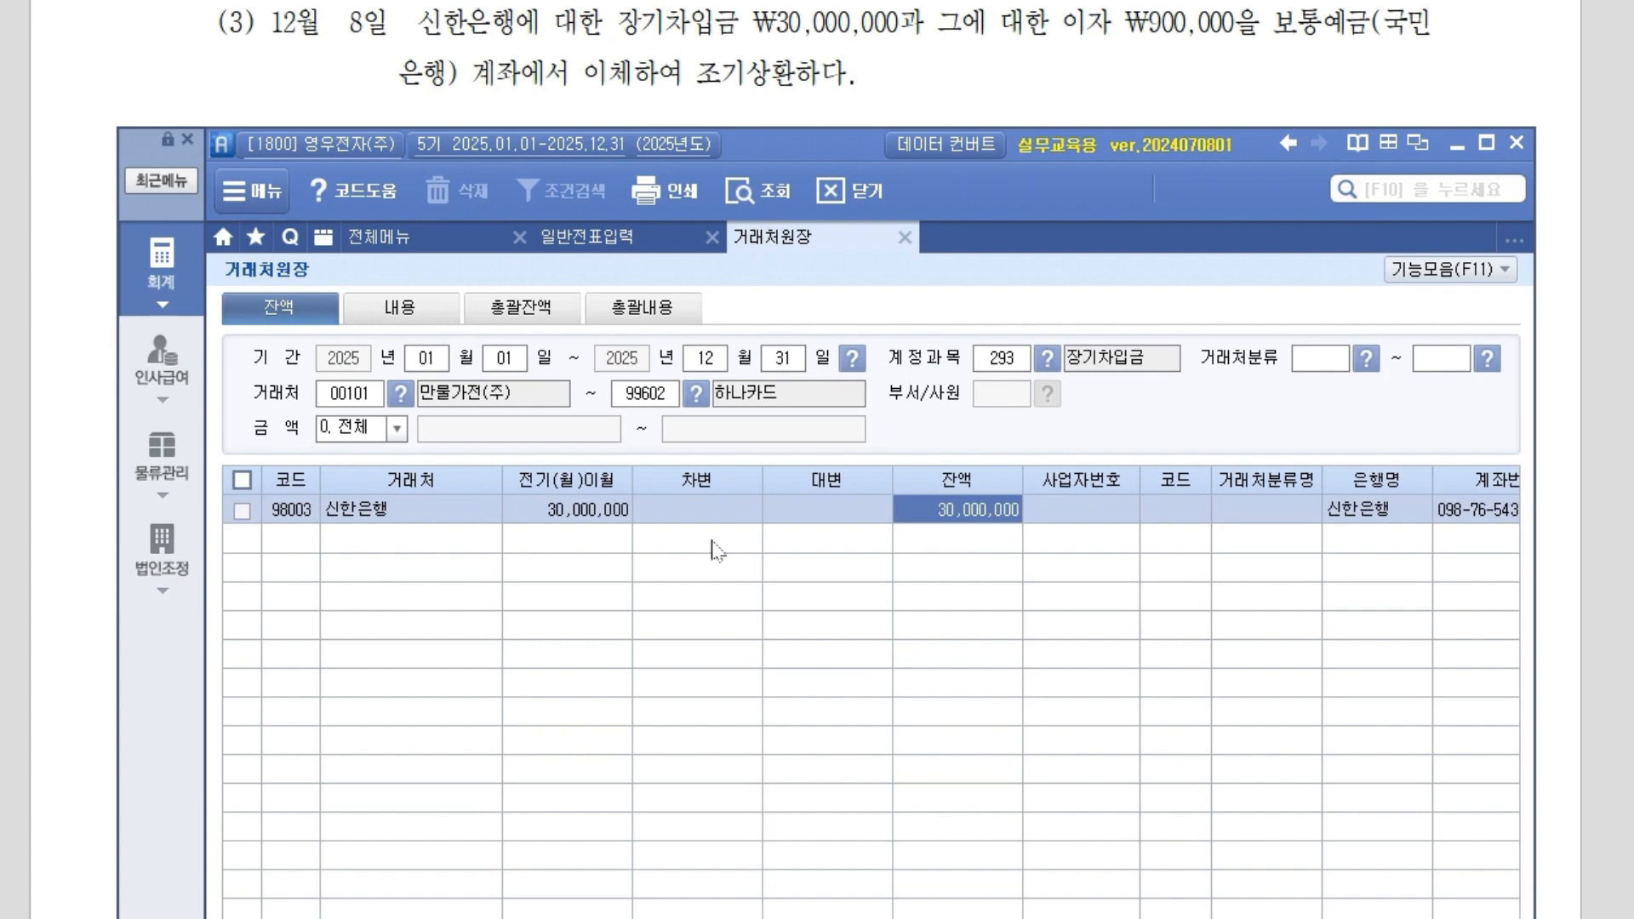
{"action": "left_click", "coordinate": [367, 511]}
{"action": "left_click", "coordinate": [979, 515]}
{"action": "left_click", "coordinate": [594, 239]}
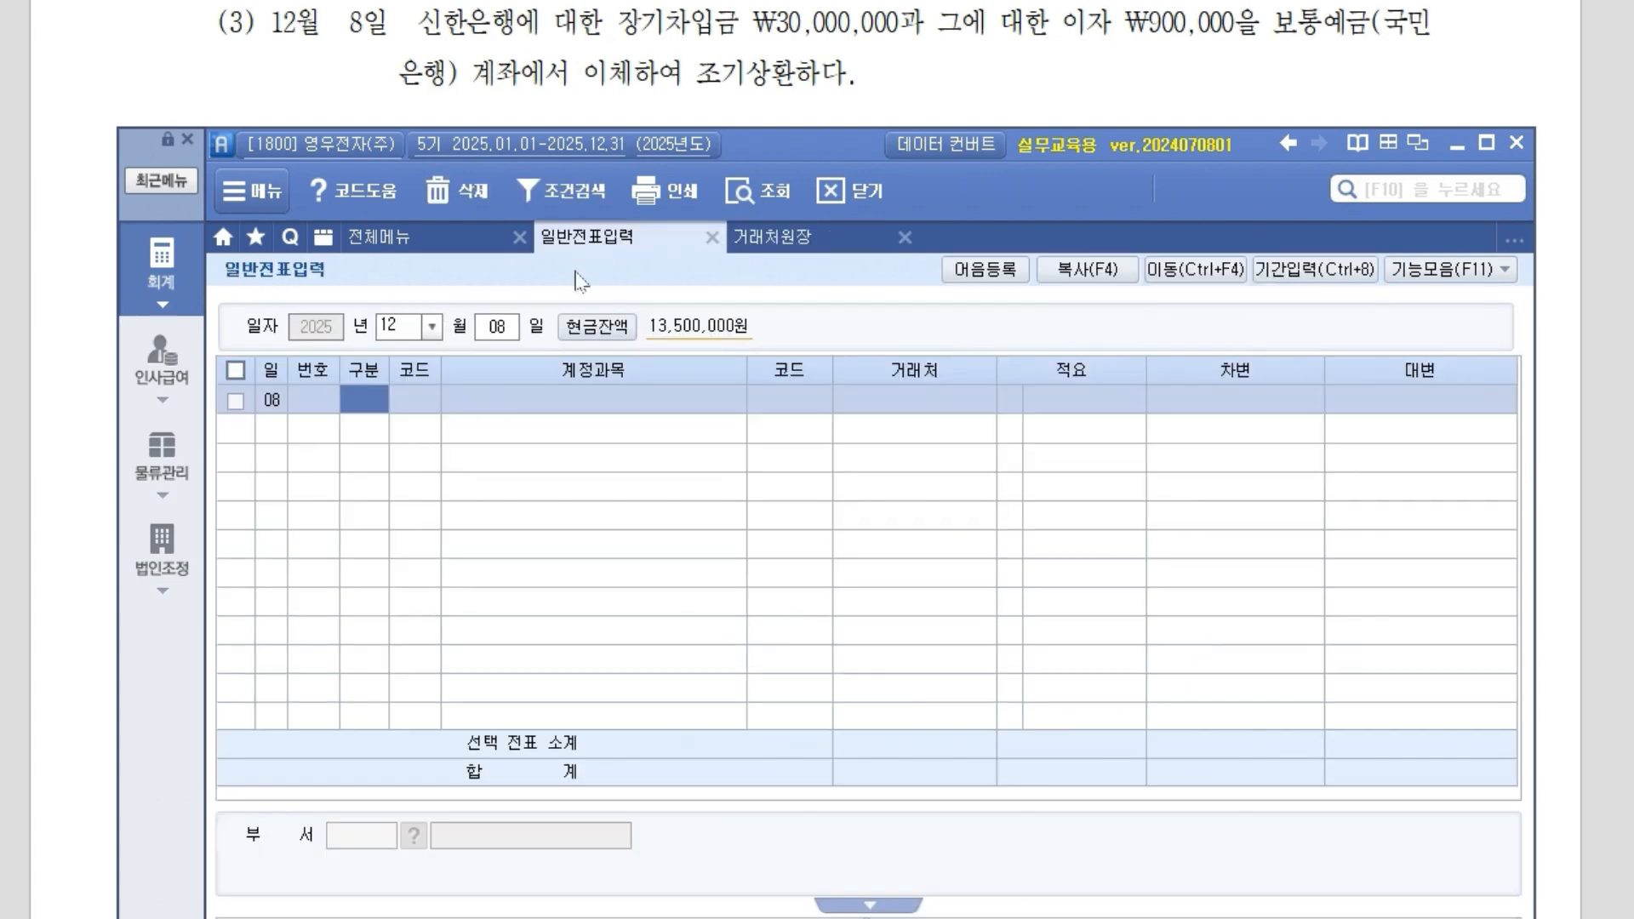
{"action": "key", "text": "3"}
{"action": "key", "text": "Return"}
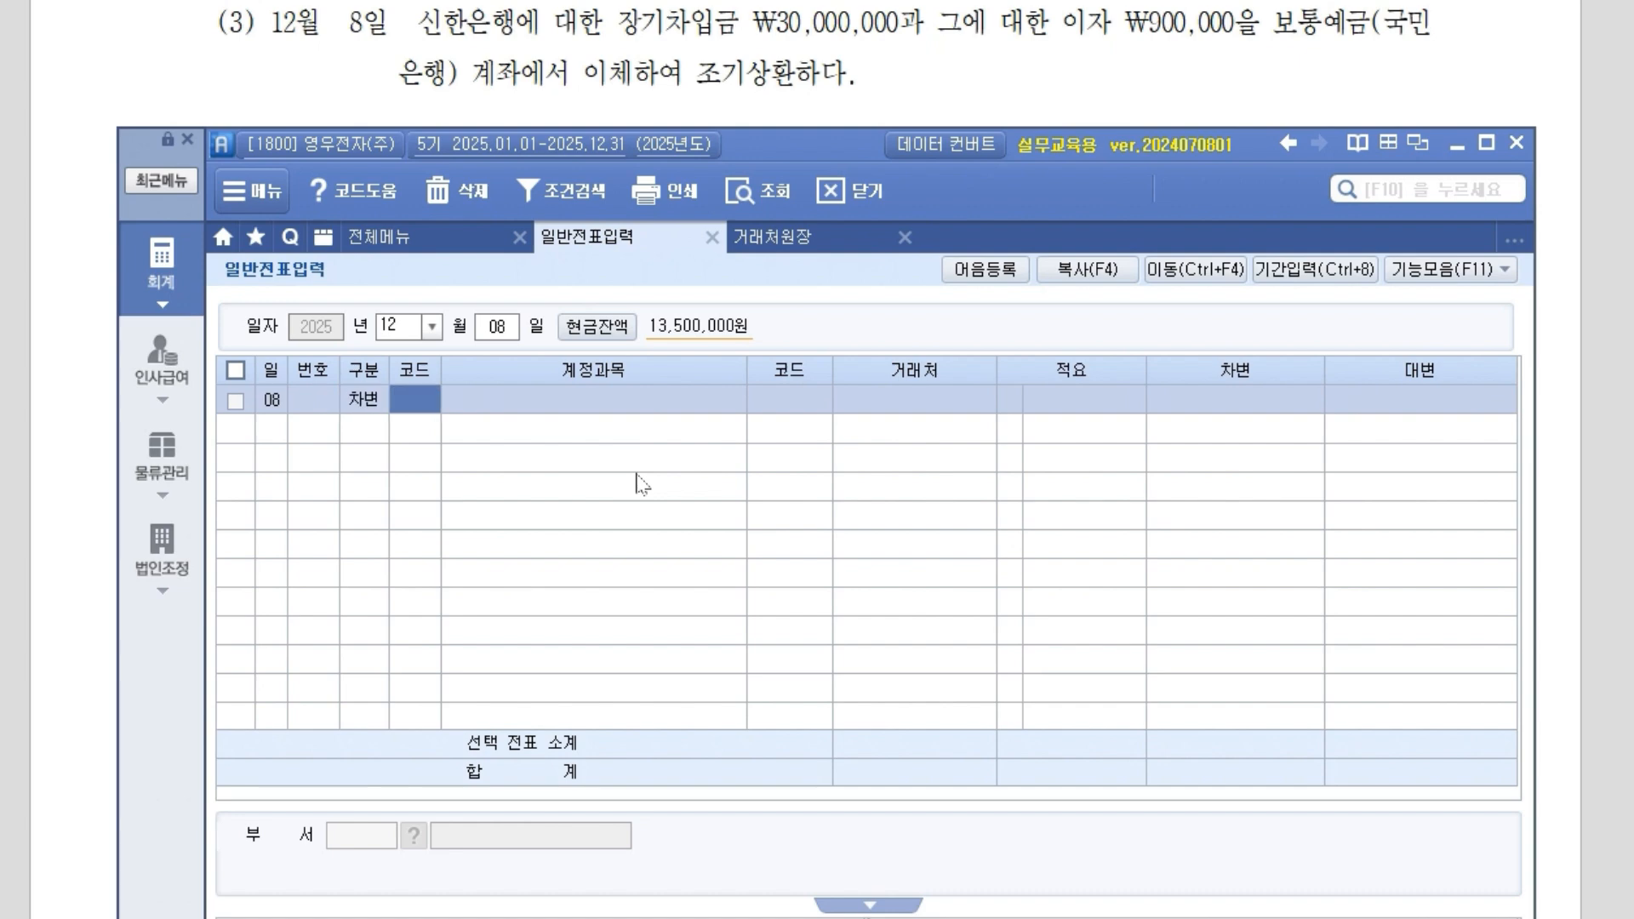
{"action": "key", "text": "F2"}
{"action": "type", "text": "장기차"}
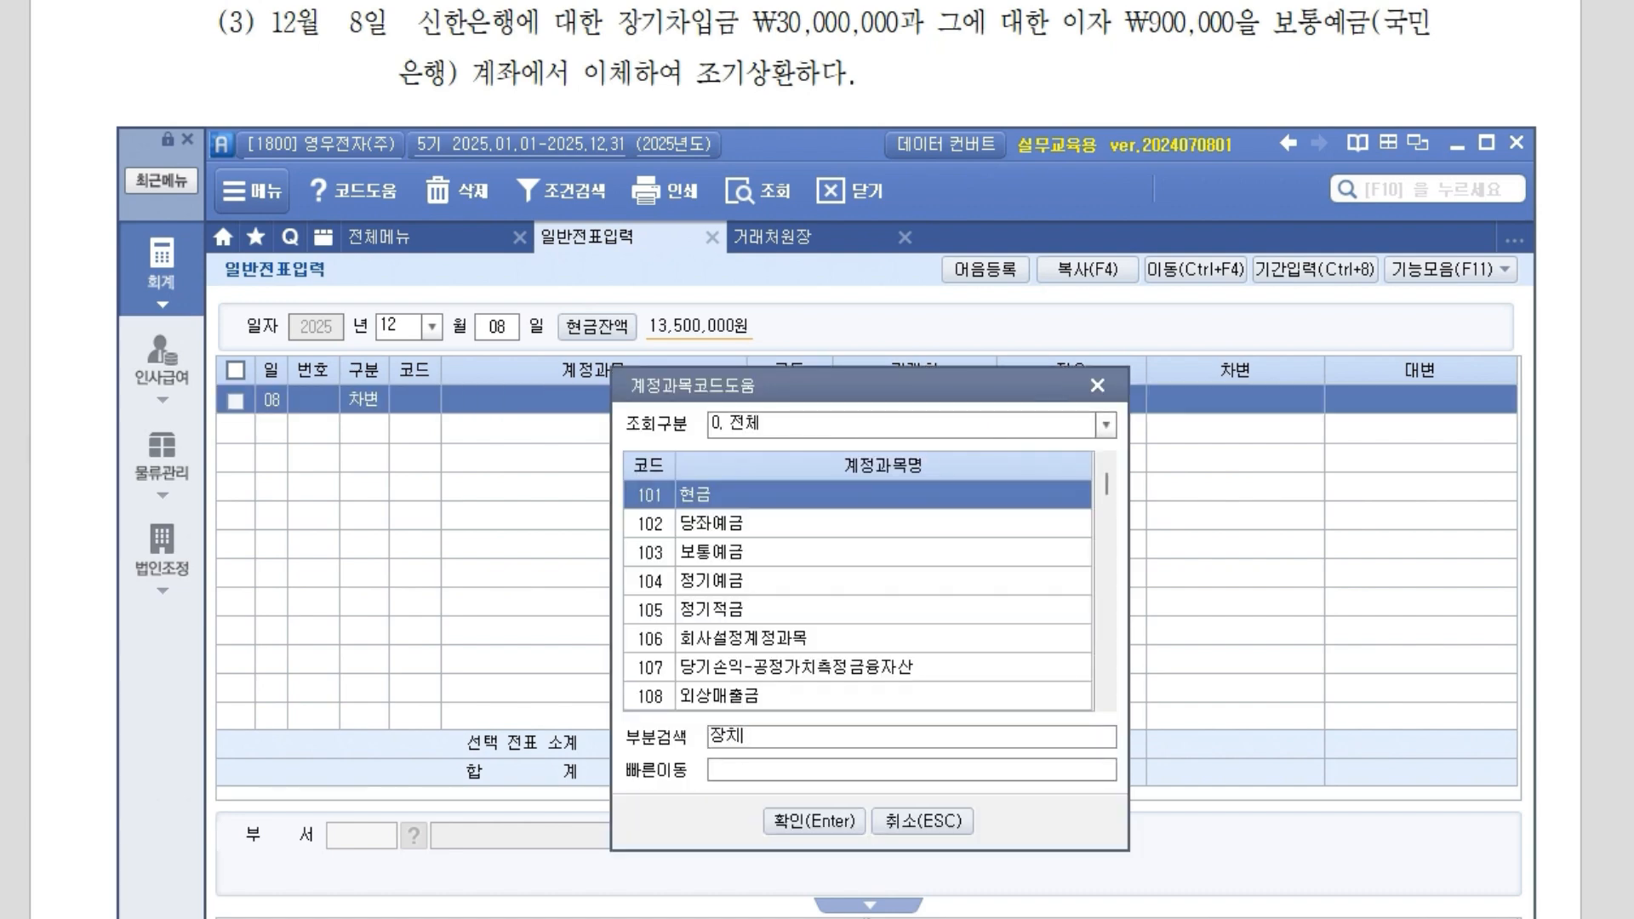
{"action": "key", "text": "Return"}
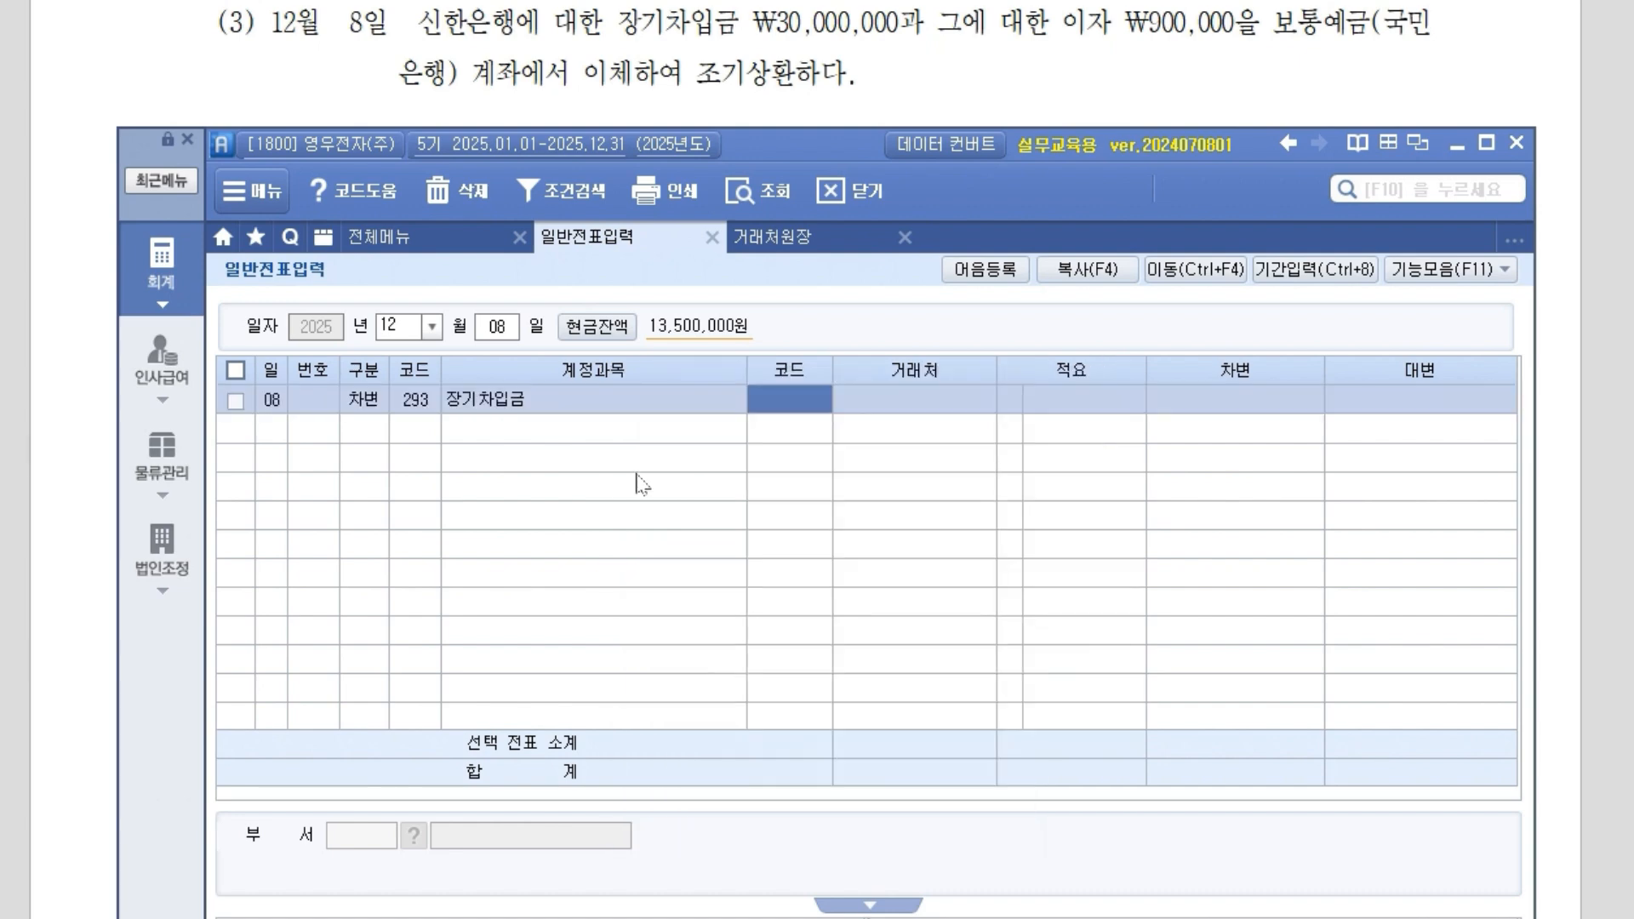
Set the 장기차입금 line's 거래처 to 신한은행 and its debit amount to 30,000,000.
{"action": "type", "text": "ㅅㄴ하"}
{"action": "key", "text": "BackSpace"}
{"action": "key", "text": "BackSpace"}
{"action": "key", "text": "BackSpace"}
{"action": "key", "text": "BackSpace"}
{"action": "type", "text": "신한"}
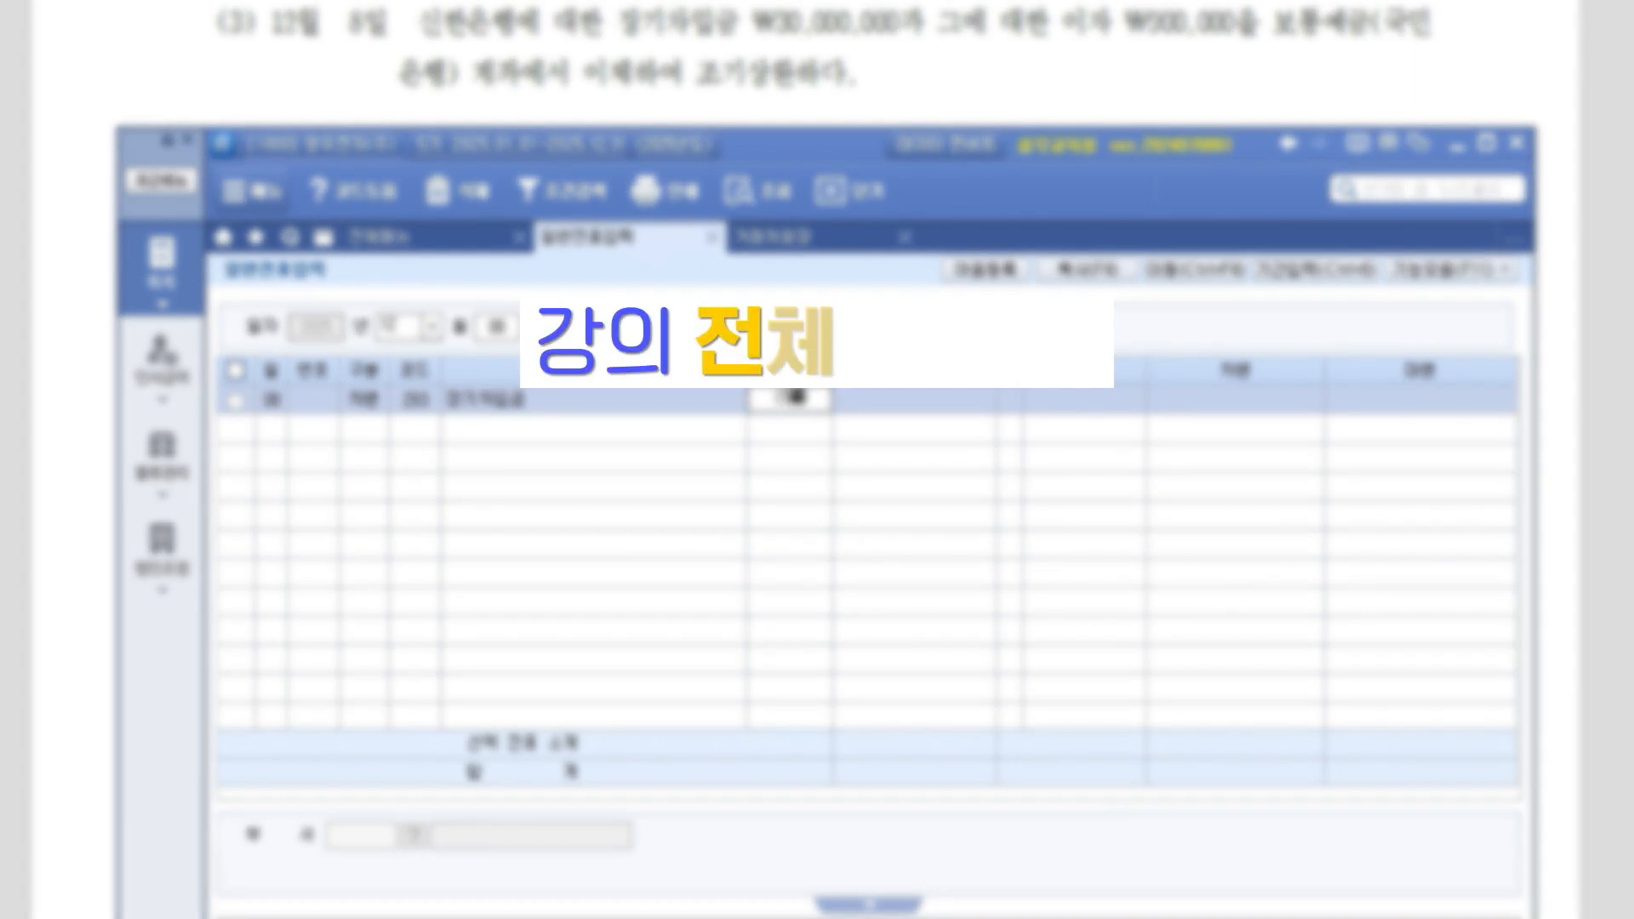
{"action": "key", "text": "Return"}
{"action": "key", "text": "Return"}
{"action": "key", "text": "Return"}
{"action": "type", "text": "30000000"}
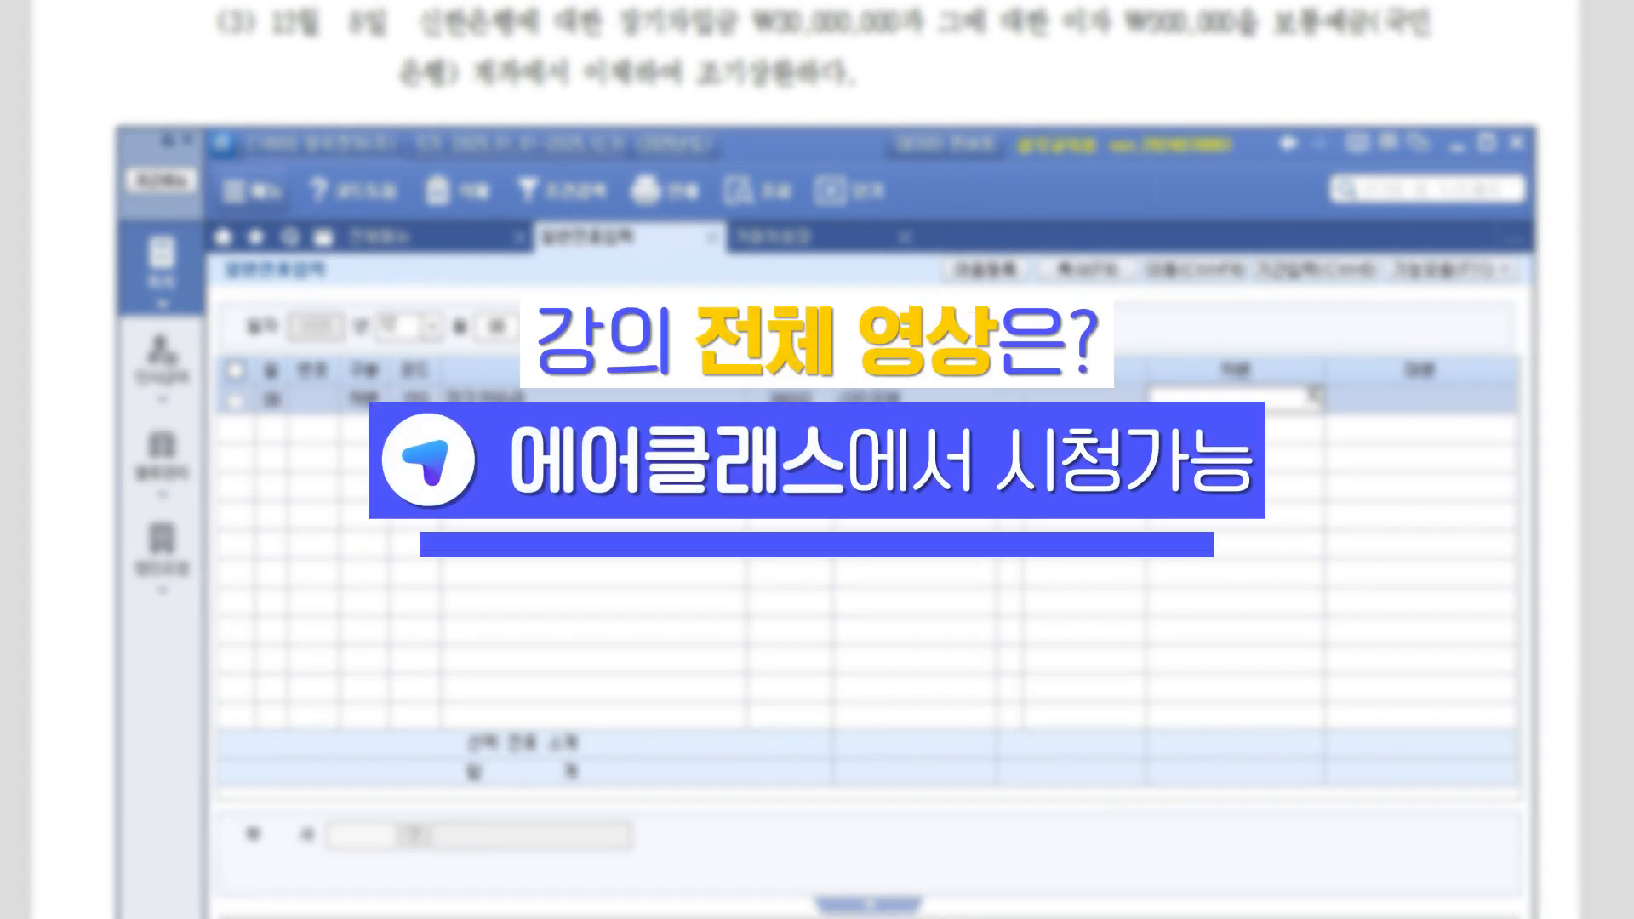
{"action": "key", "text": "Return"}
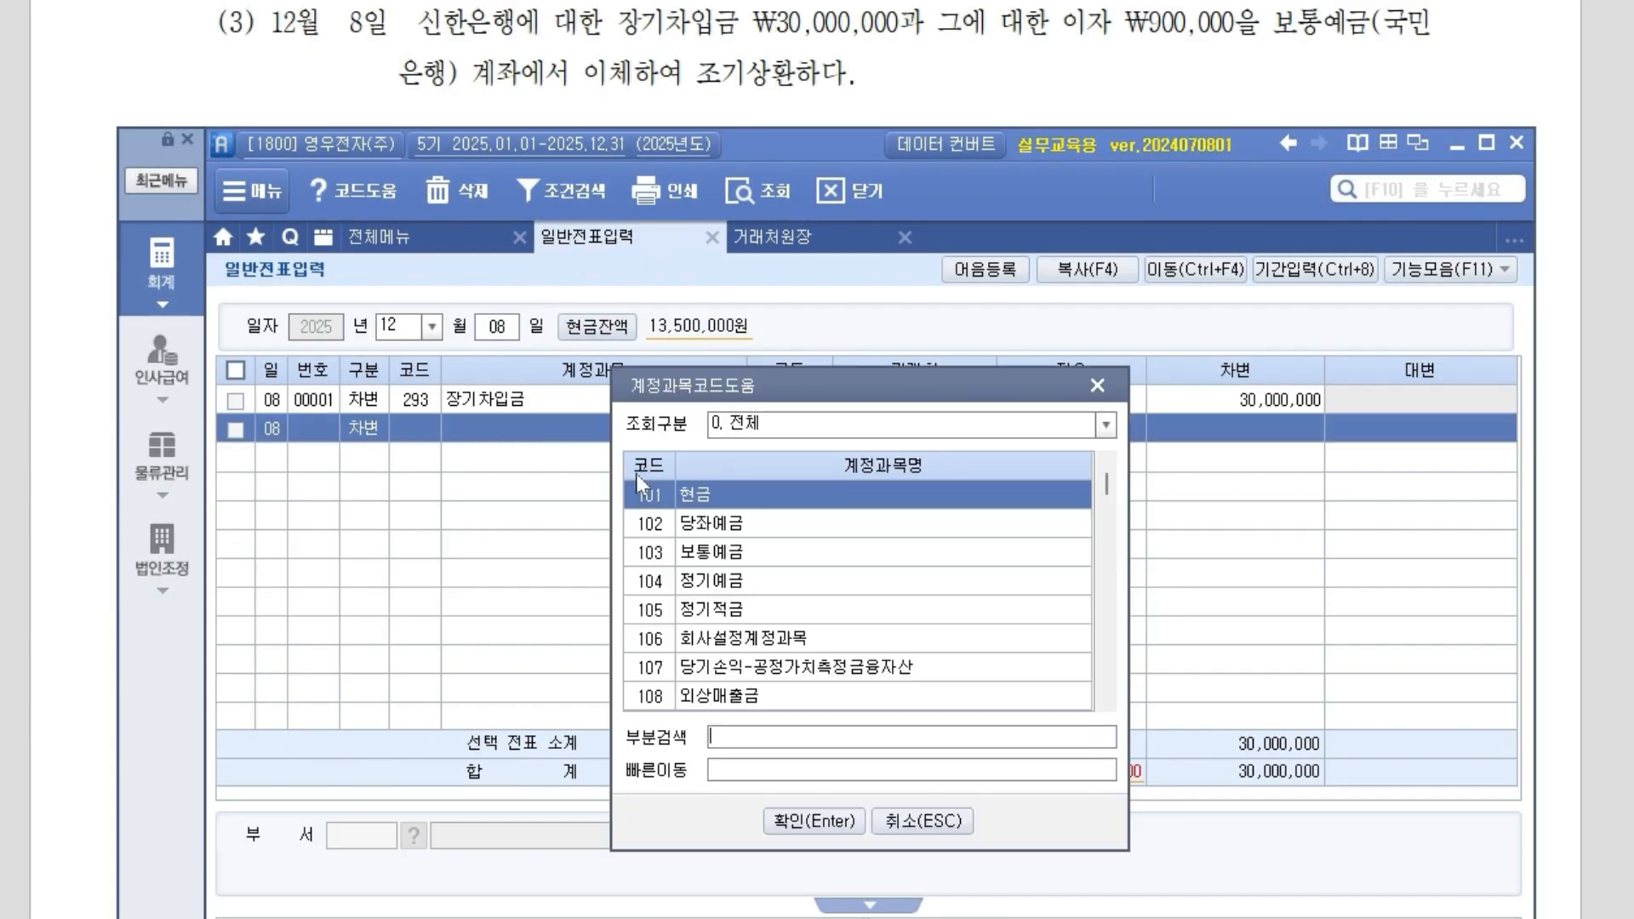
Add a debit line with account 931 이자비용, no 거래처, and amount 900,000.
{"action": "type", "text": "이자비"}
{"action": "key", "text": "Return"}
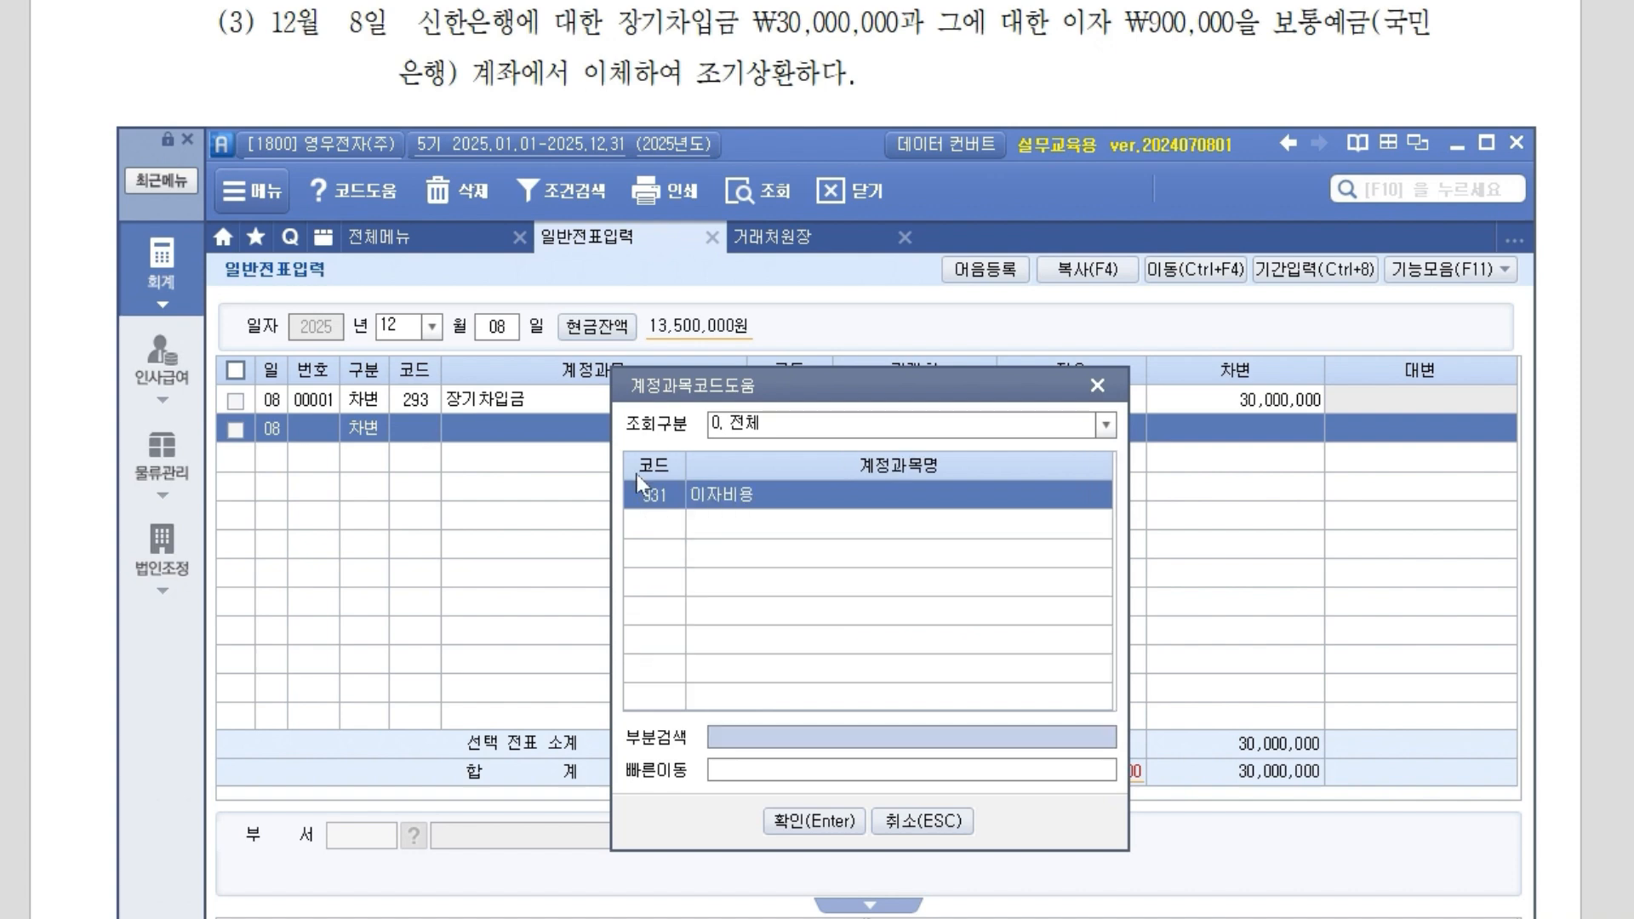
{"action": "key", "text": "Return"}
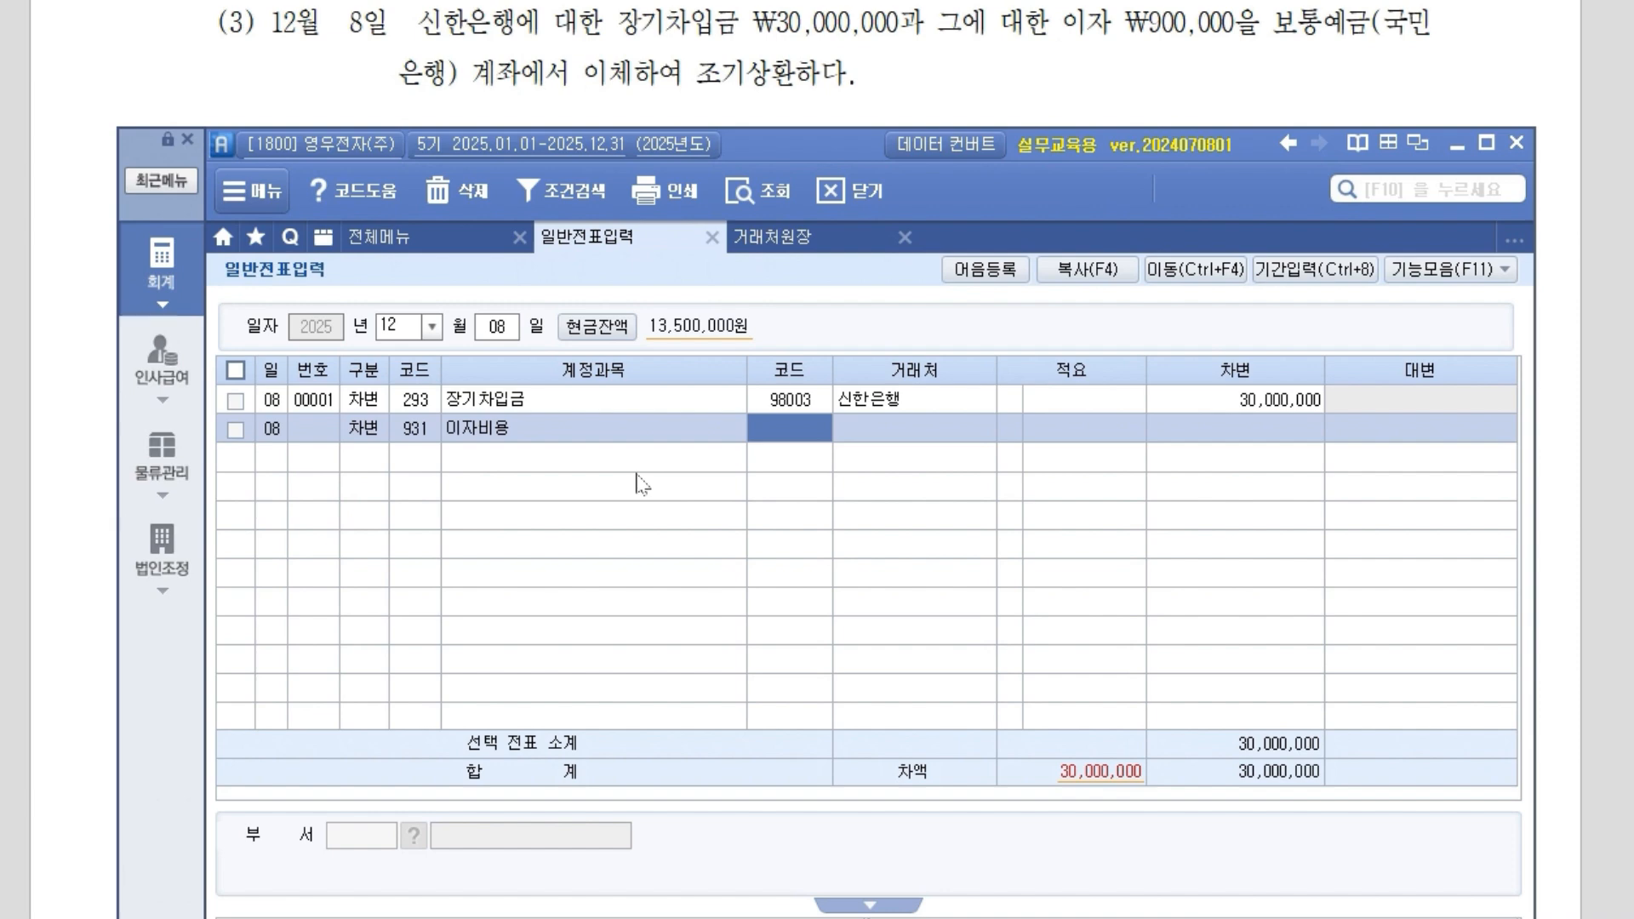
{"action": "key", "text": "Return"}
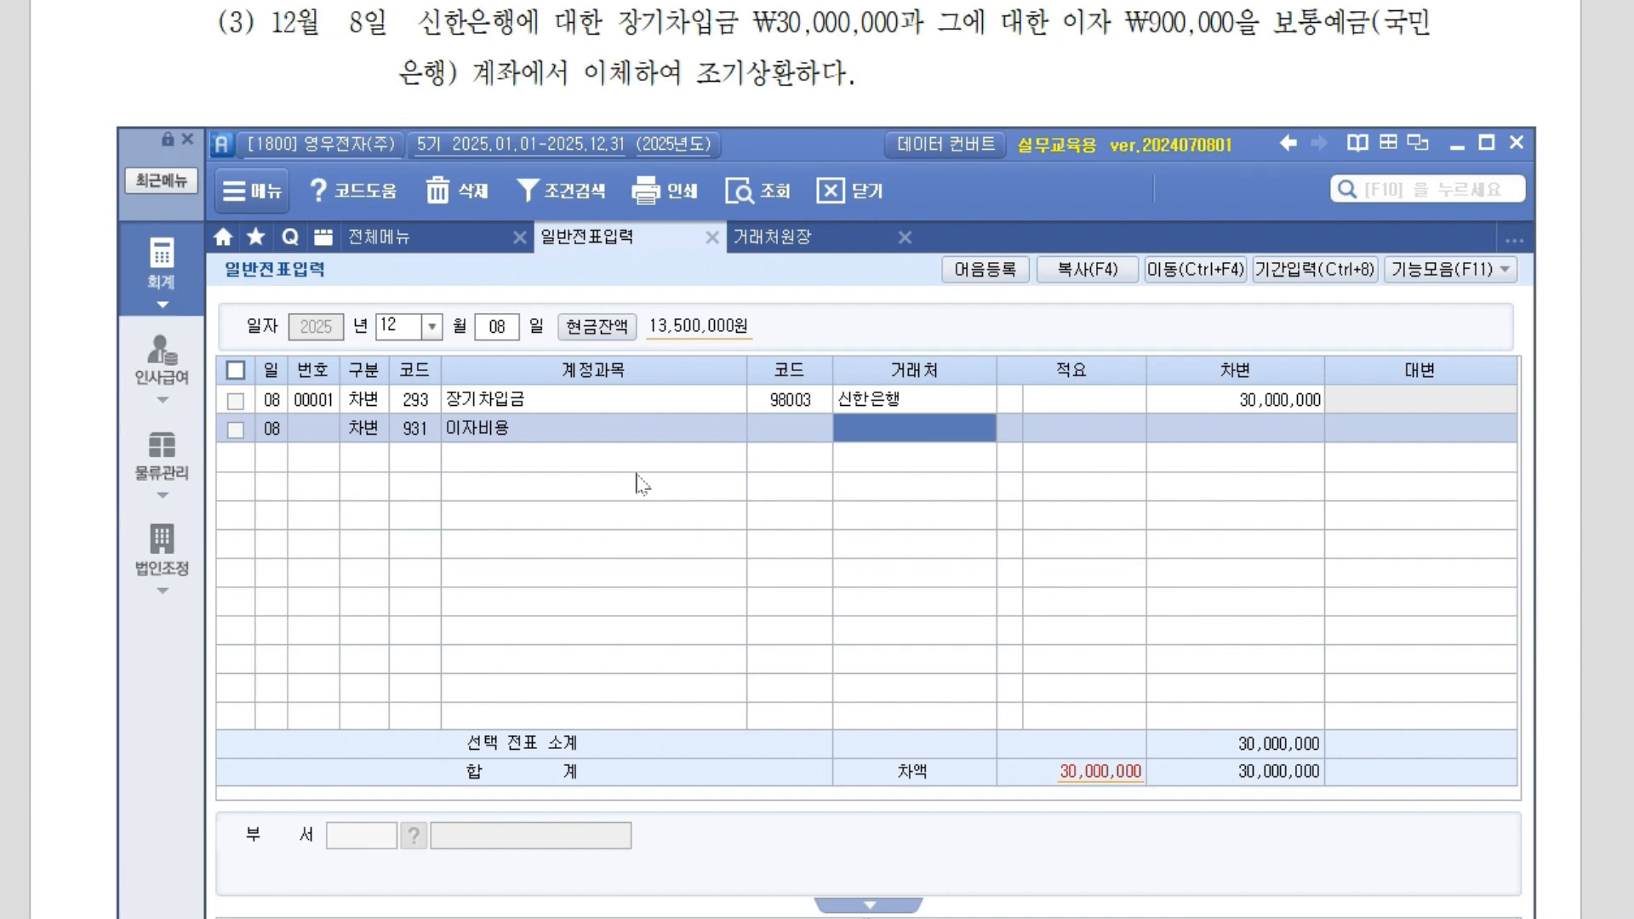
{"action": "key", "text": "Return"}
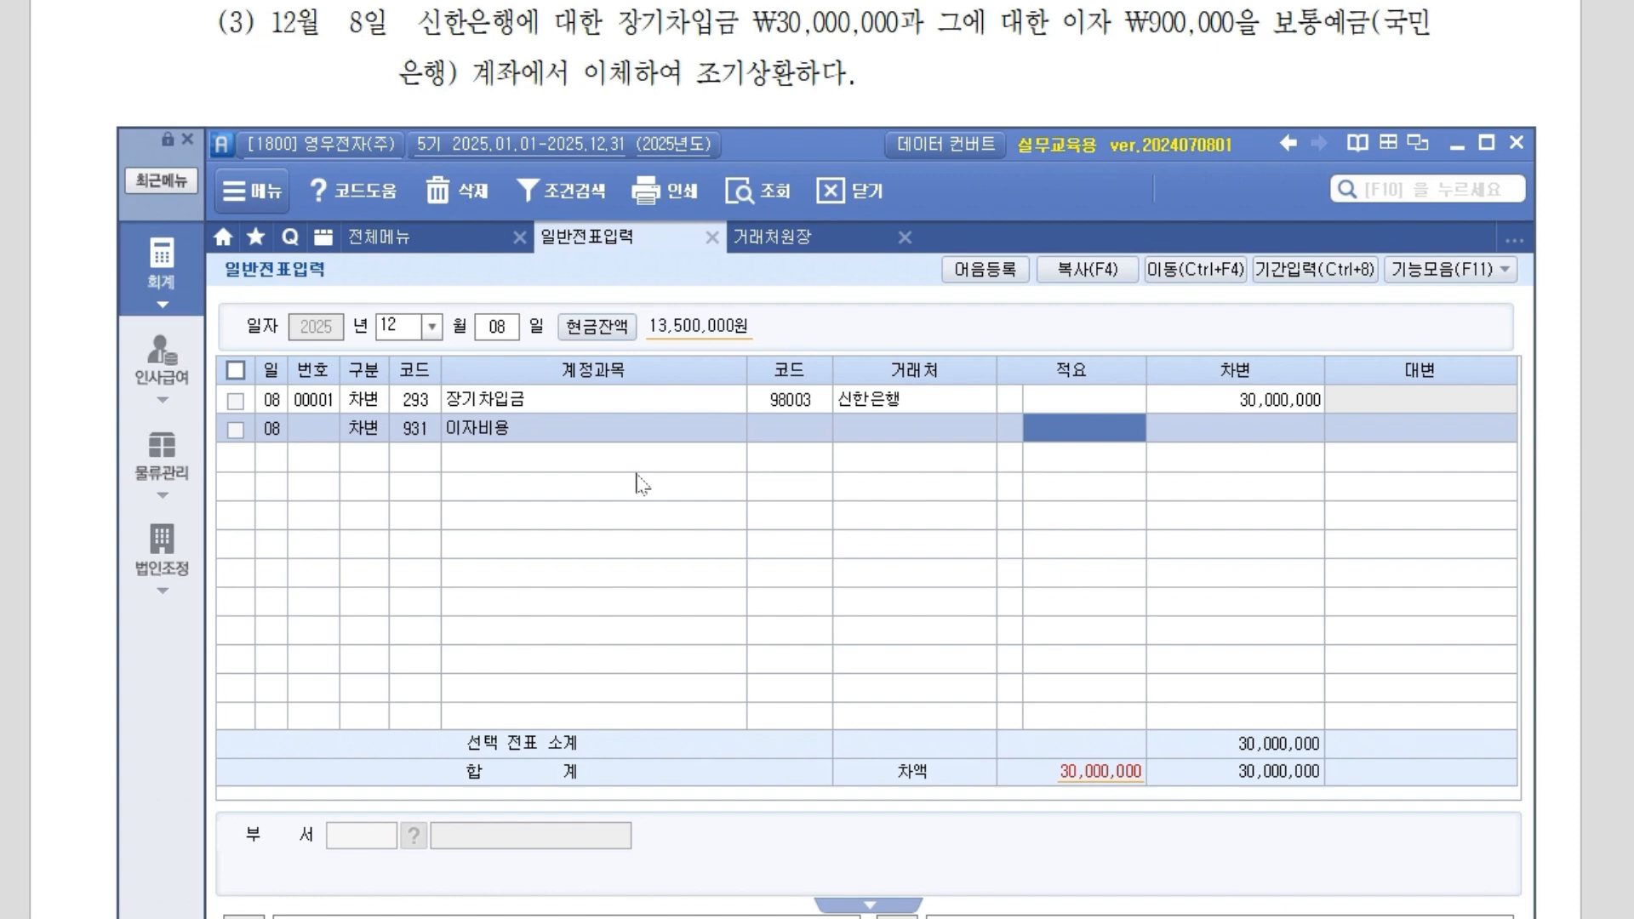
{"action": "key", "text": "Return"}
{"action": "type", "text": "9000000"}
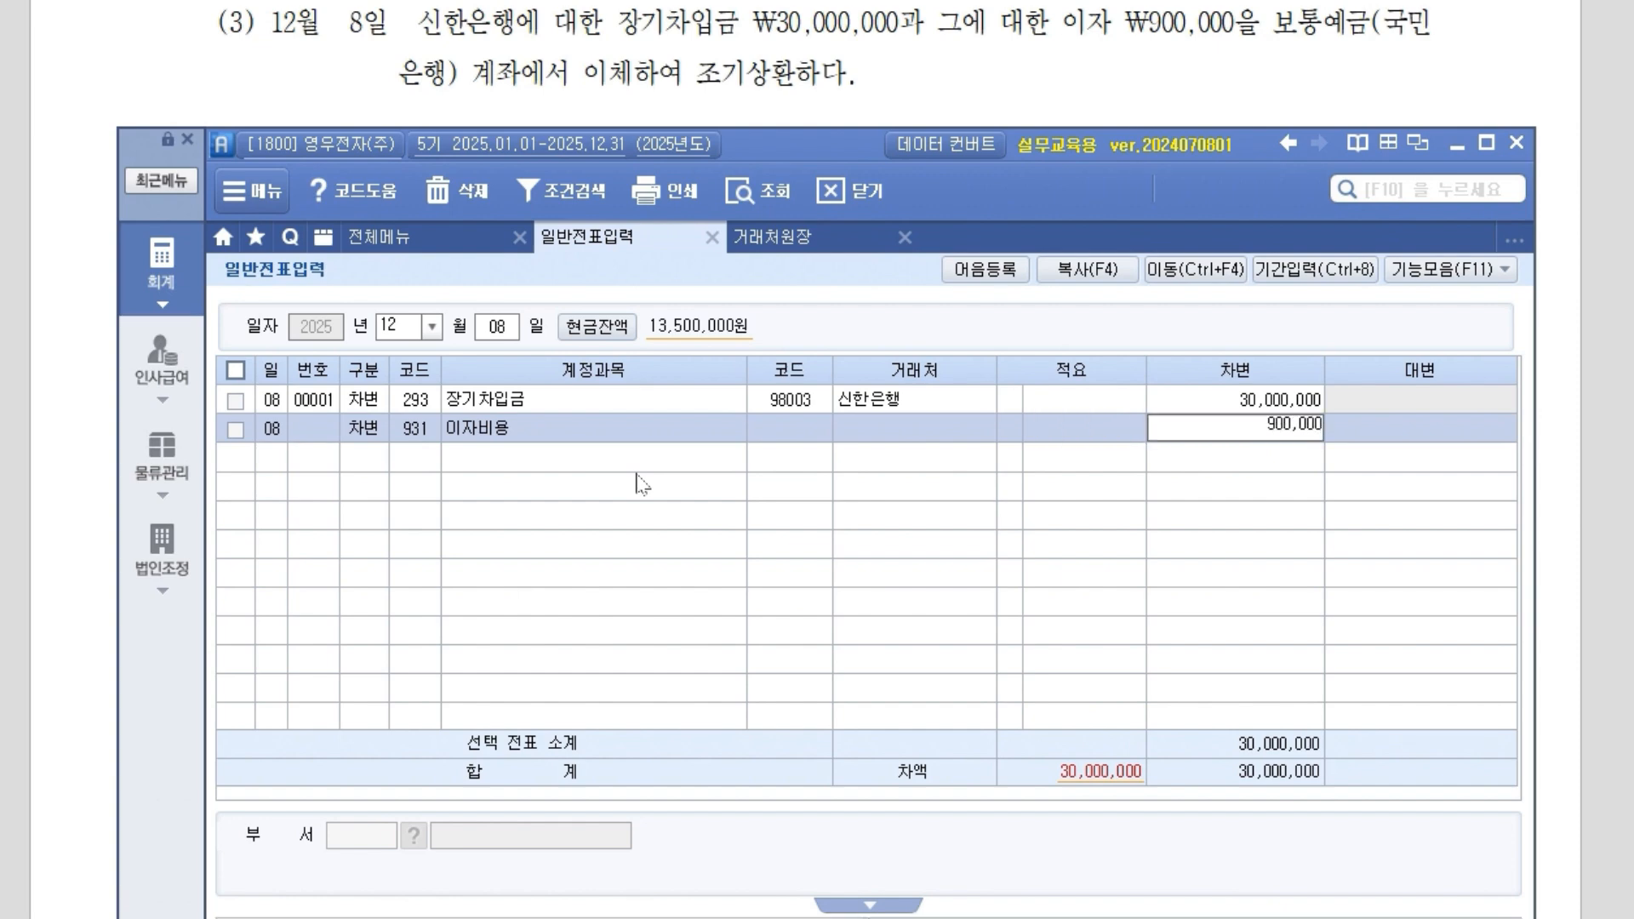
{"action": "key", "text": "Return"}
{"action": "key", "text": "Return"}
Add a credit line with account 103 보통예금, 거래처 국민은행(보통) and amount 30,900,000.
{"action": "type", "text": "4103"}
{"action": "key", "text": "Return"}
{"action": "key", "text": "F2"}
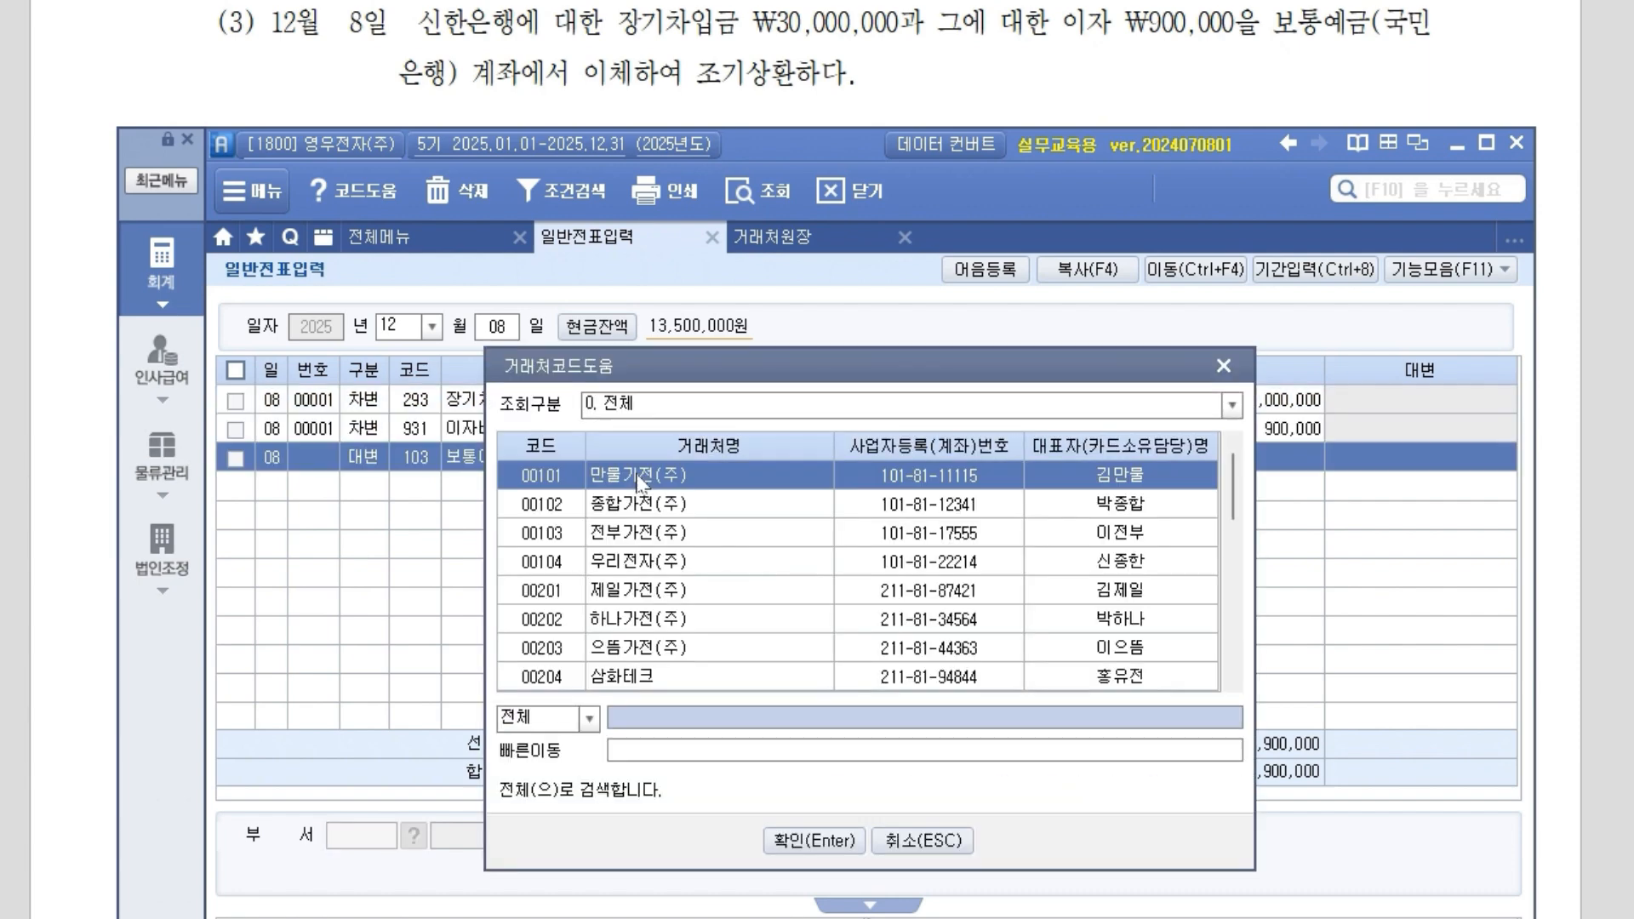
{"action": "type", "text": "국"}
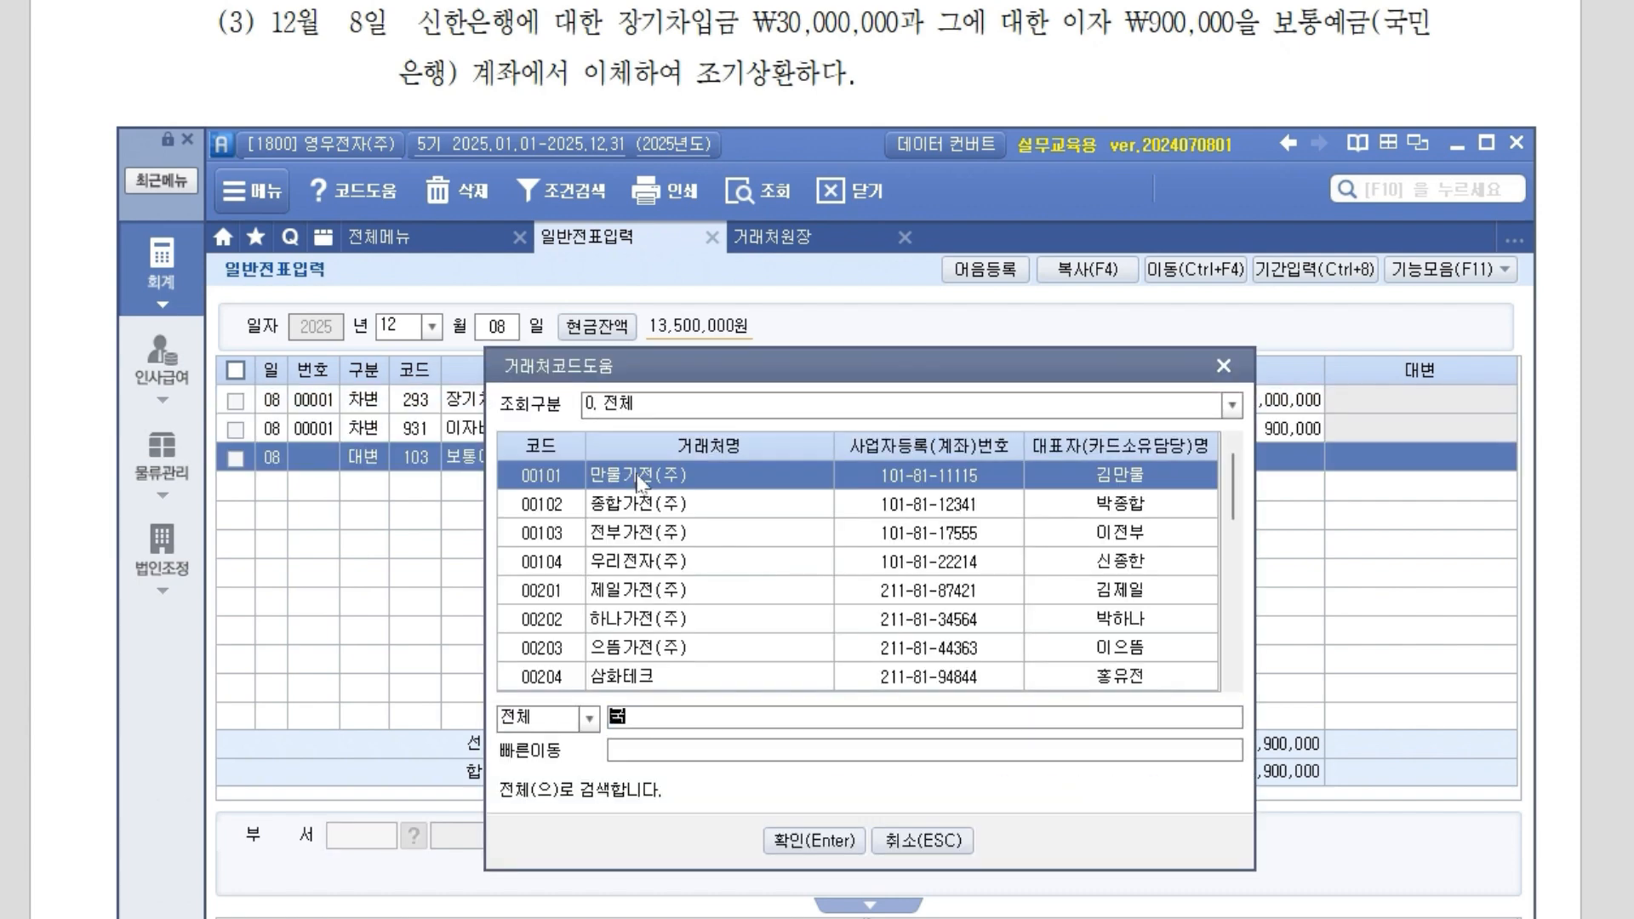
{"action": "type", "text": "민"}
{"action": "key", "text": "Return"}
{"action": "key", "text": "Return"}
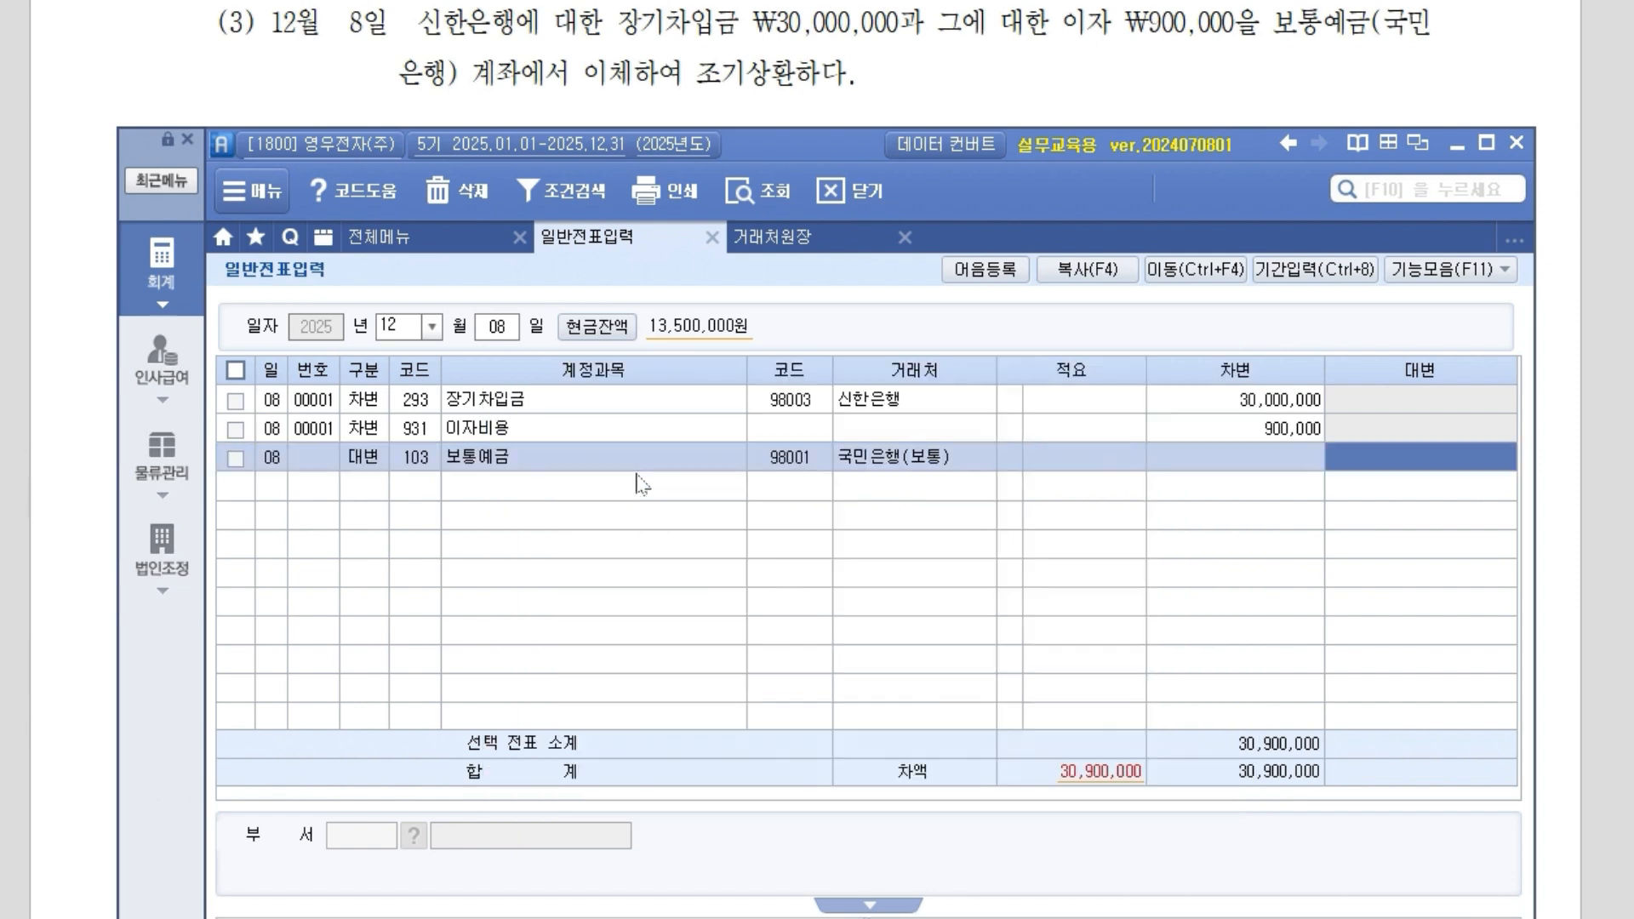
{"action": "type", "text": "30900000"}
{"action": "key", "text": "Return"}
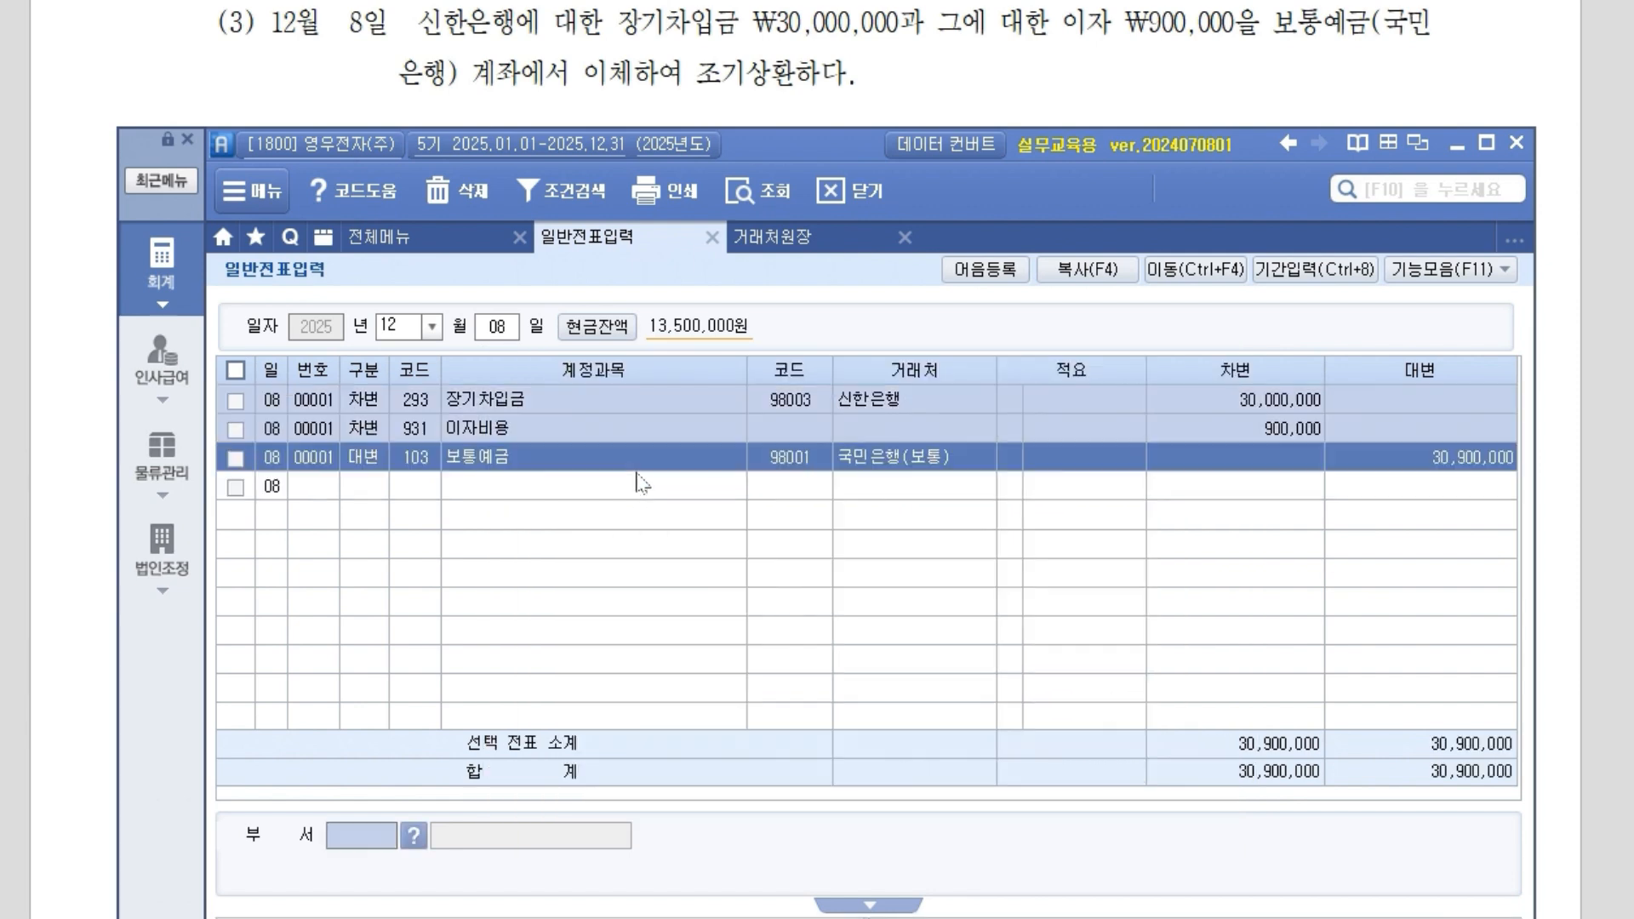
{"action": "key", "text": "Return"}
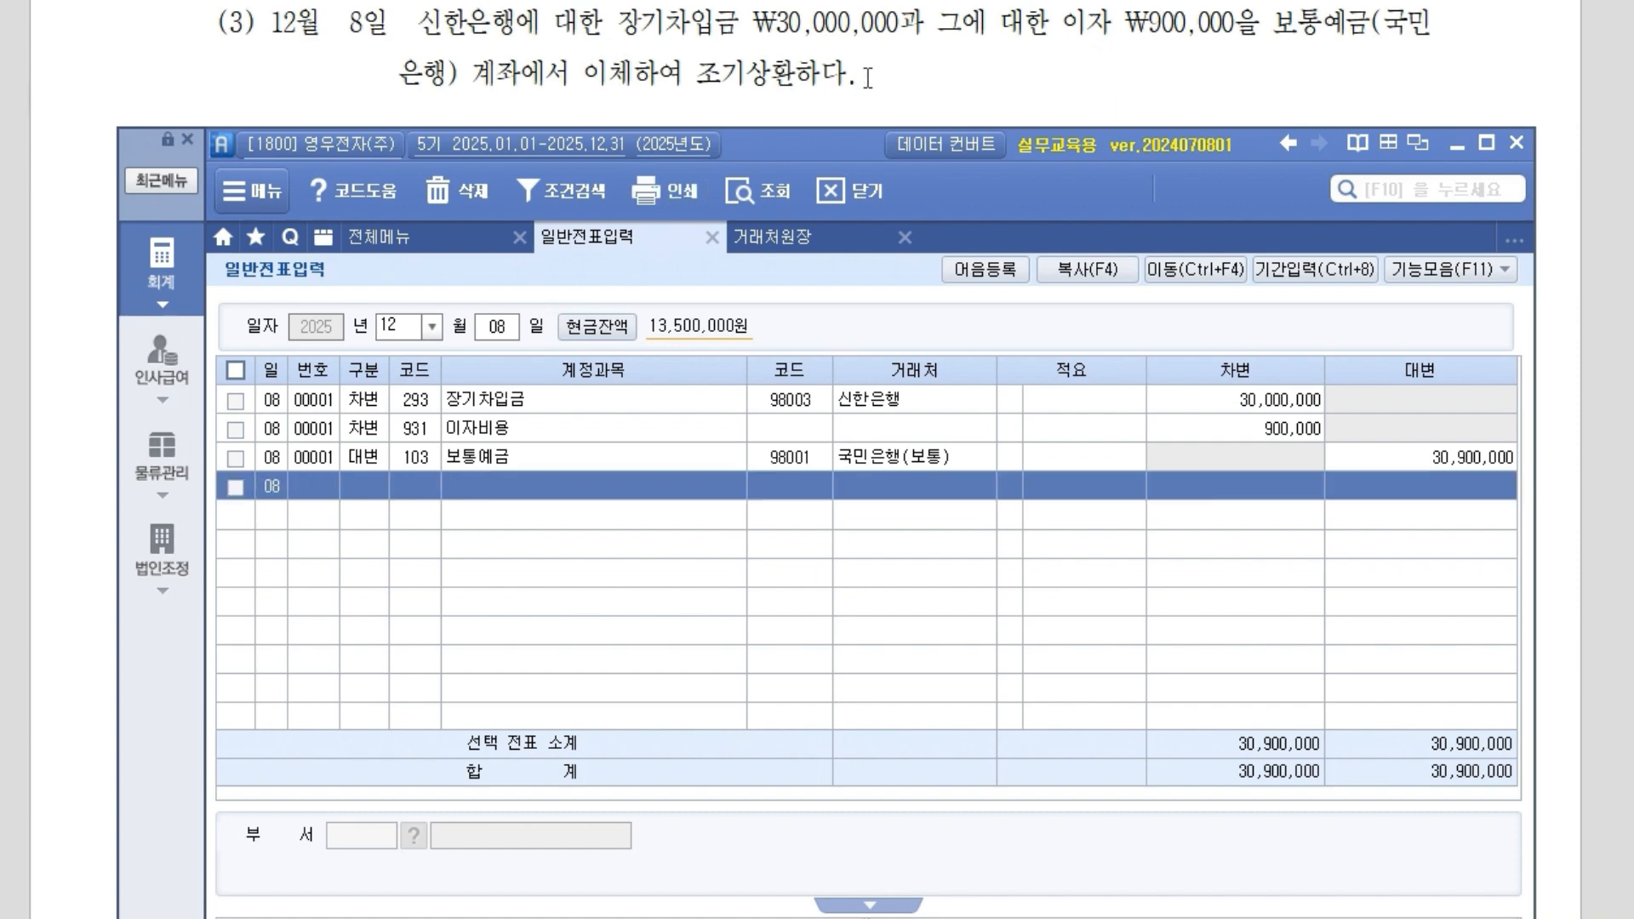
Show the exam's transaction (4) above the sPLUS window and set the voucher date to 12월 11일.
{"action": "left_click", "coordinate": [904, 77]}
{"action": "scroll", "coordinate": [904, 77], "scroll_direction": "down", "scroll_amount": 3}
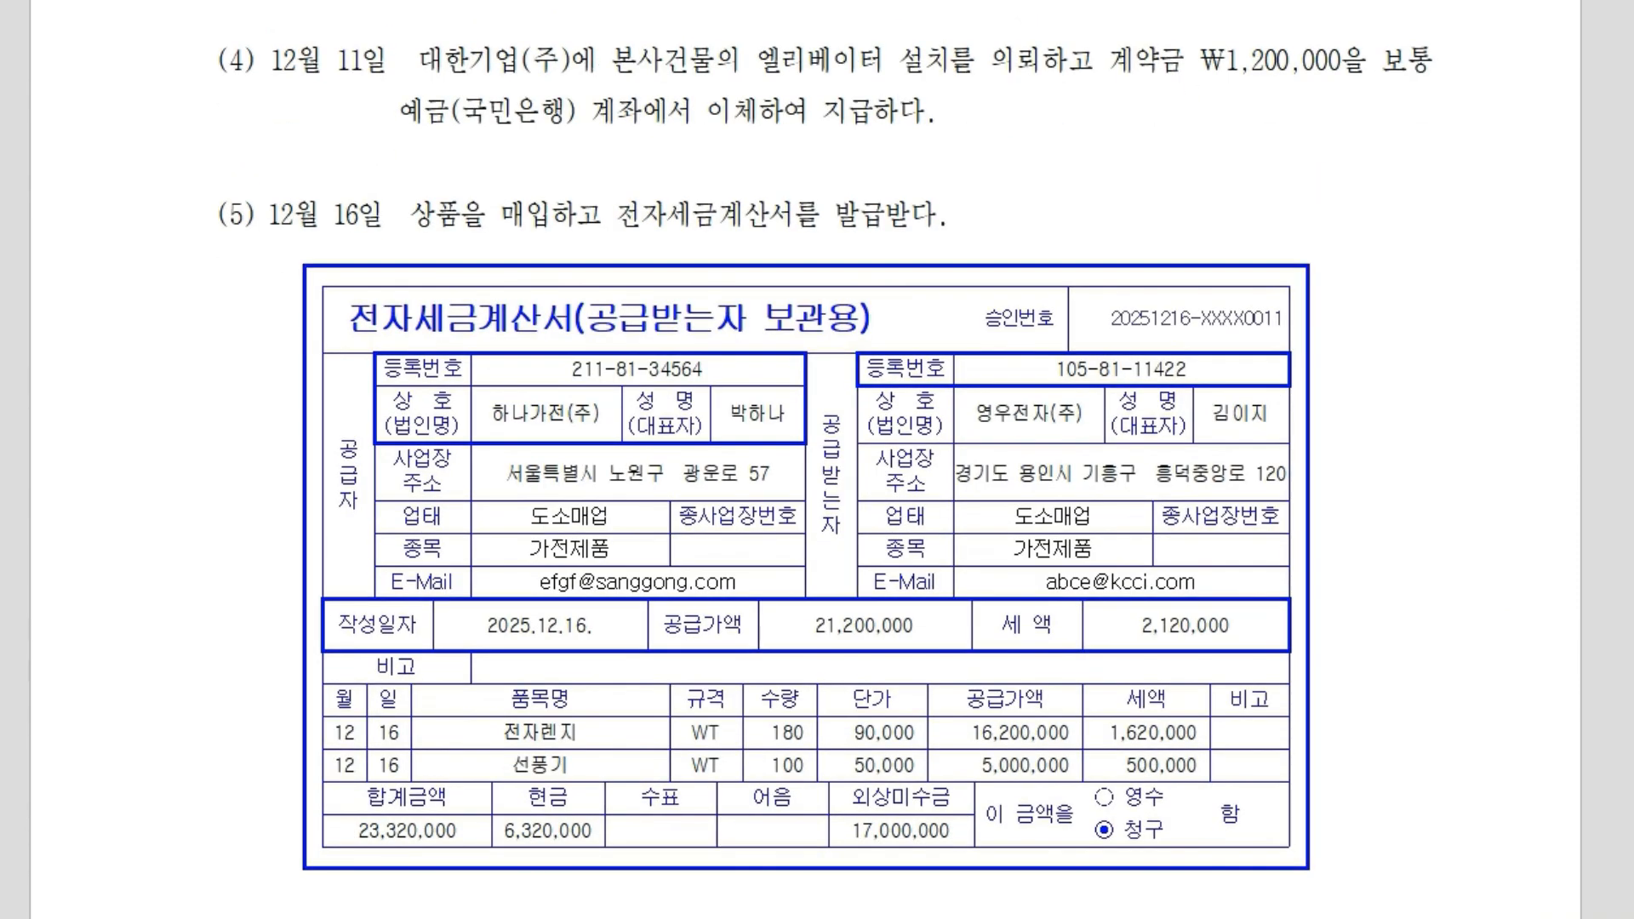
{"action": "key", "text": "alt+Tab"}
{"action": "mouse_move", "coordinate": [768, 145]}
{"action": "left_mouse_down"}
{"action": "mouse_move", "coordinate": [754, 259]}
{"action": "mouse_move", "coordinate": [764, 163]}
{"action": "left_mouse_up"}
{"action": "left_click", "coordinate": [507, 342]}
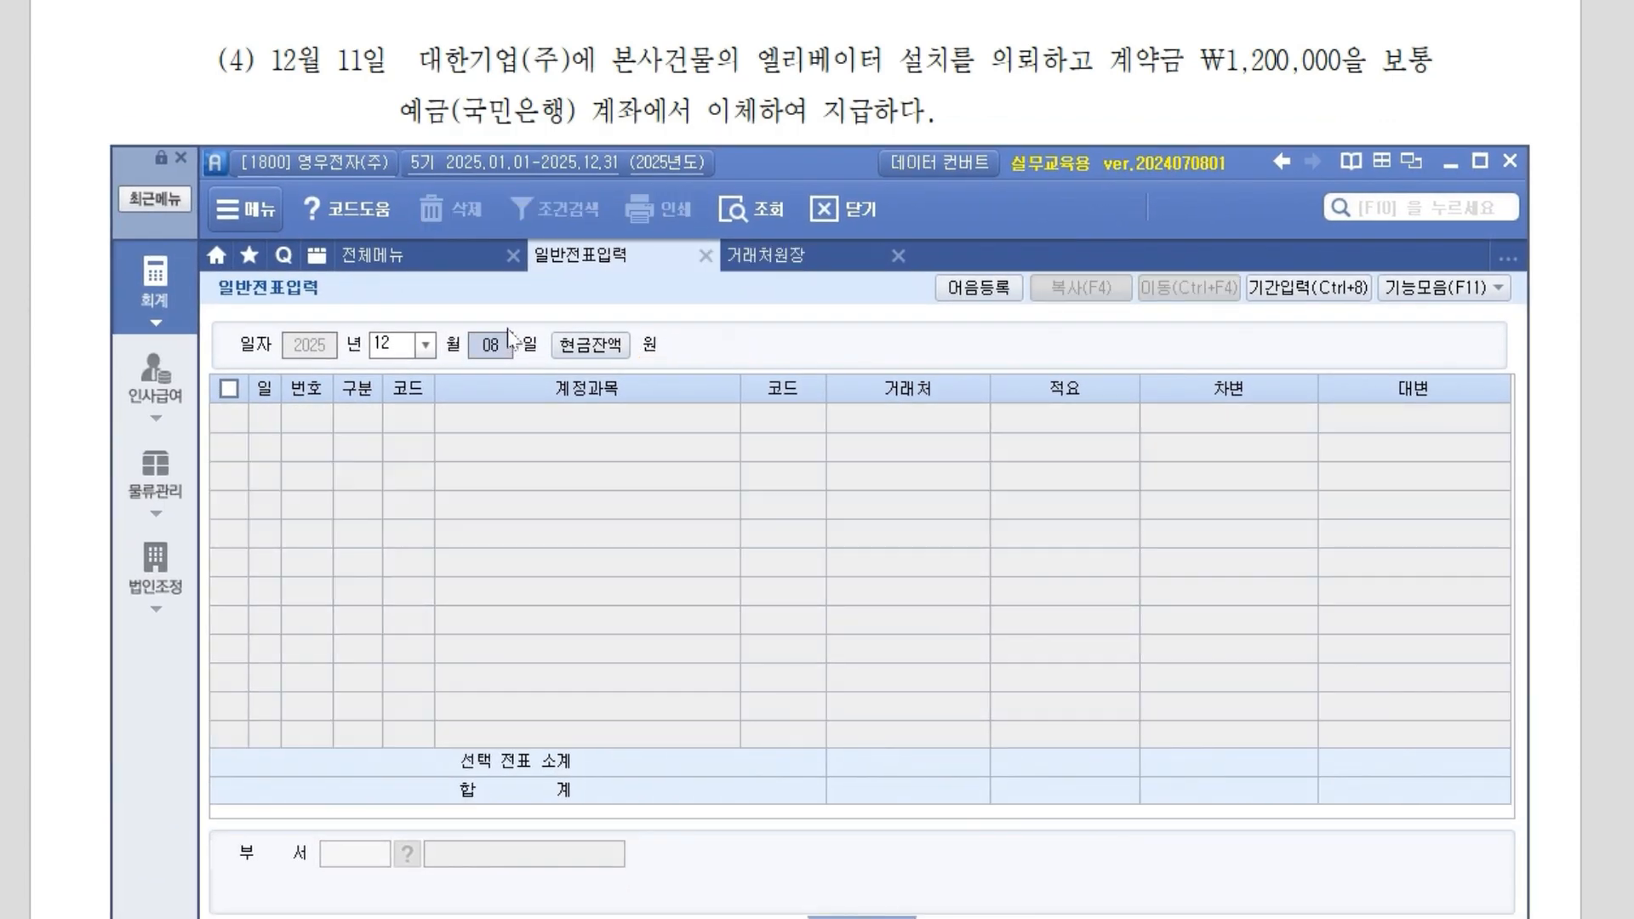
{"action": "type", "text": "11"}
{"action": "key", "text": "Return"}
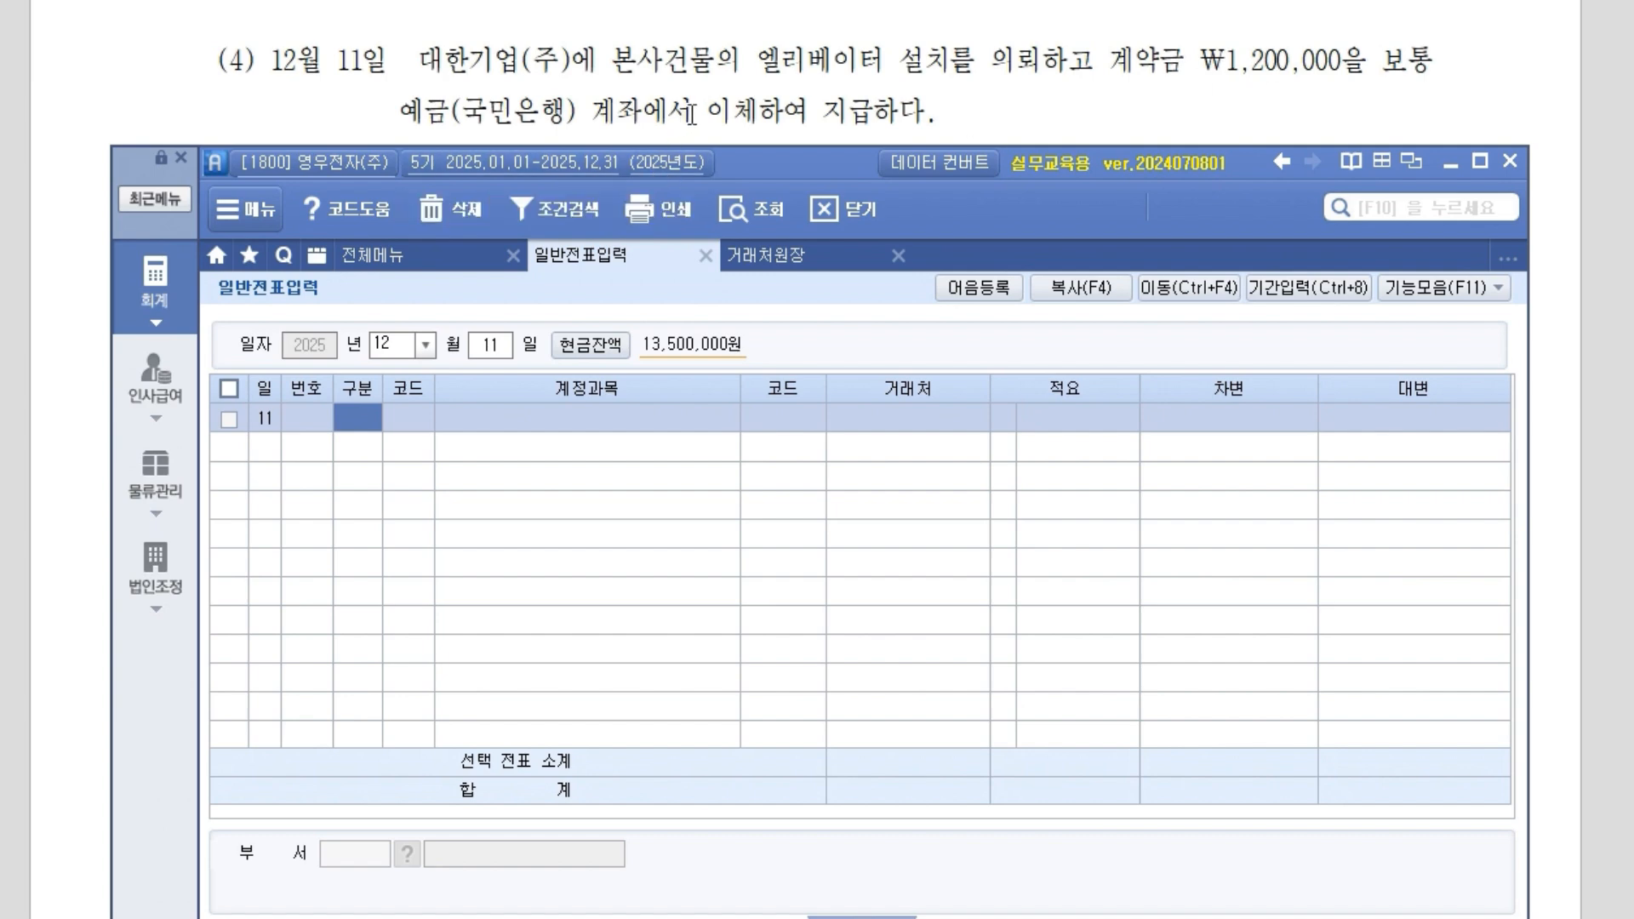
Annotate transaction (4) in red, underlining 엘리베이터 설치를 의뢰하고 and 계약금 ₩1,200,000, and circling 본사건물 and 대한기업(주).
{"action": "key", "text": "3"}
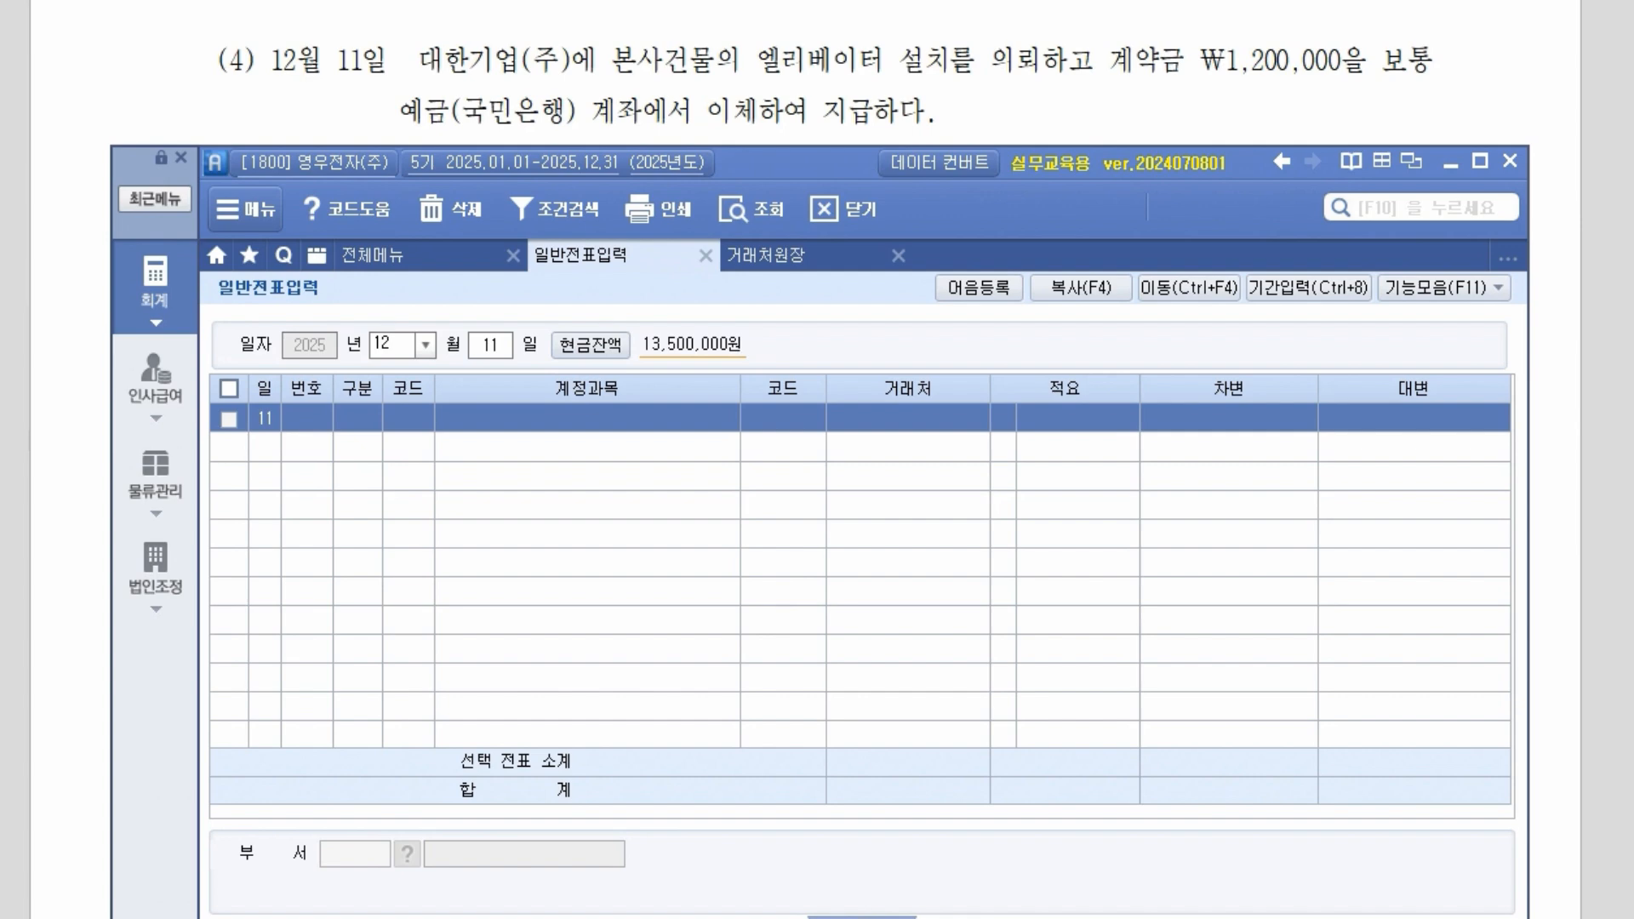
{"action": "left_click_drag", "start_coordinate": [750, 79], "coordinate": [1094, 83]}
{"action": "left_click_drag", "start_coordinate": [813, 75], "coordinate": [715, 39]}
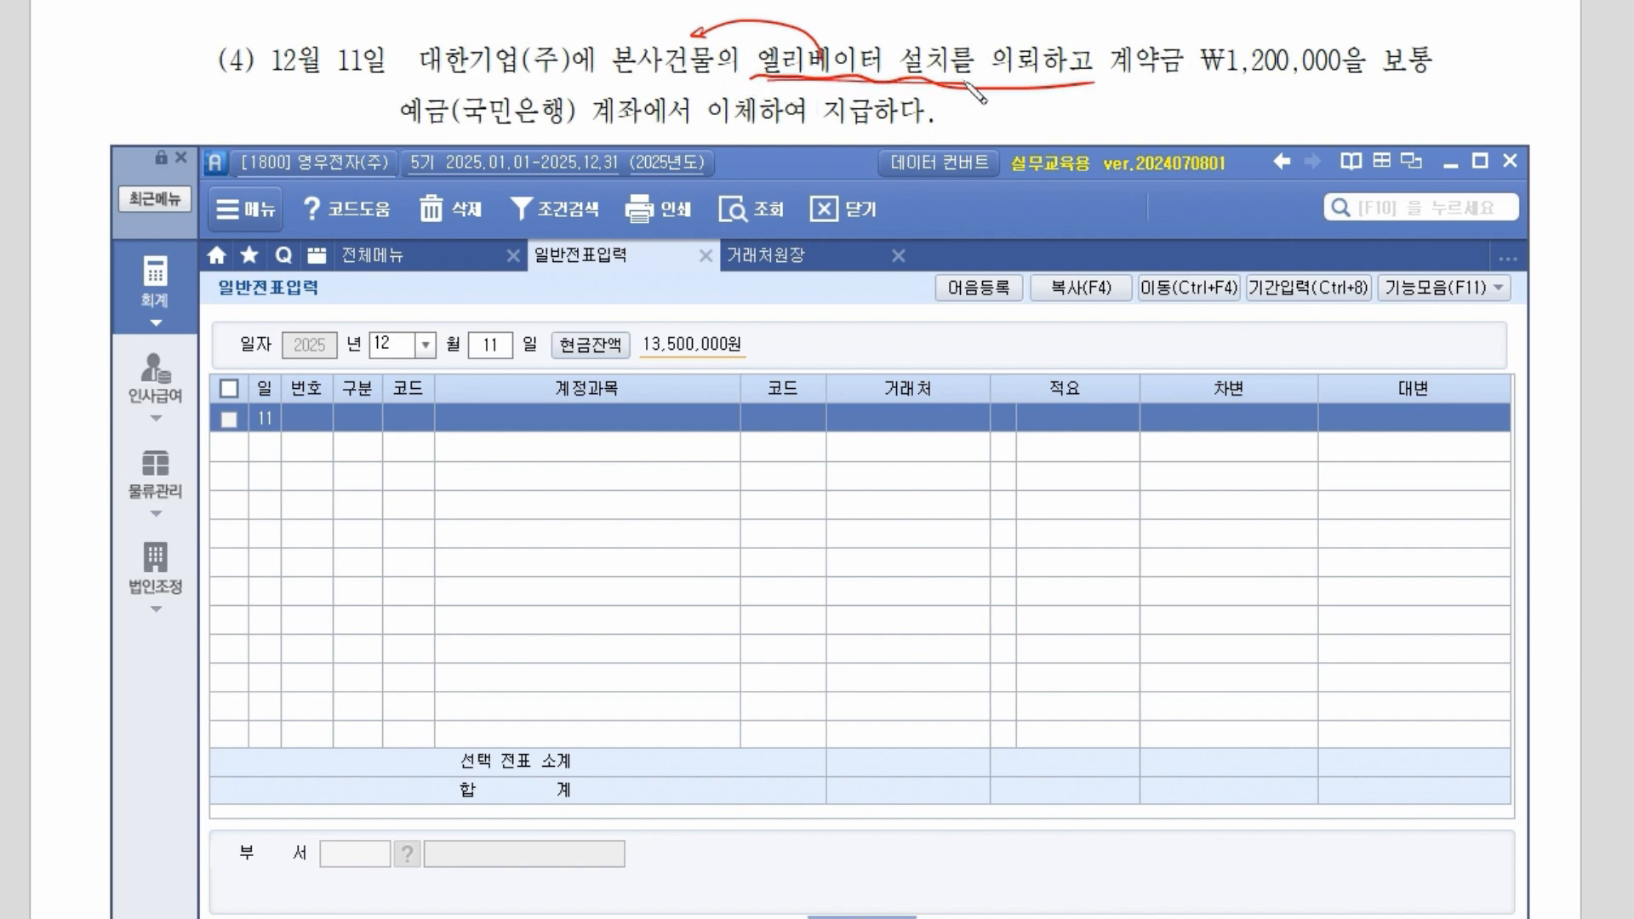
{"action": "left_click_drag", "start_coordinate": [766, 72], "coordinate": [743, 93]}
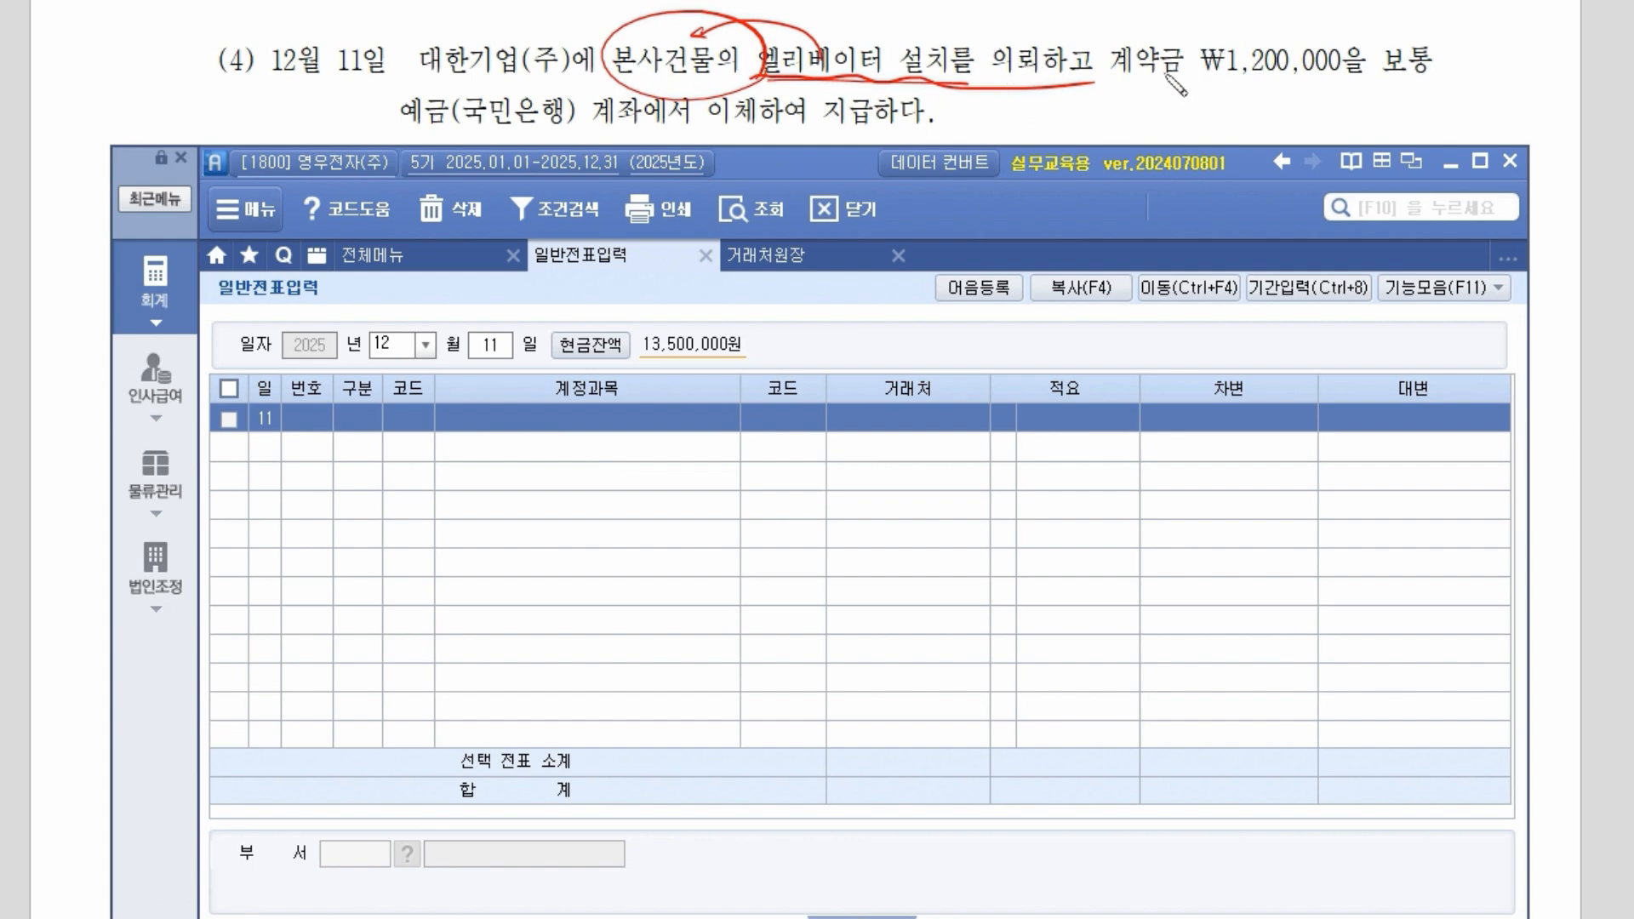
{"action": "left_click_drag", "start_coordinate": [1123, 76], "coordinate": [1362, 73]}
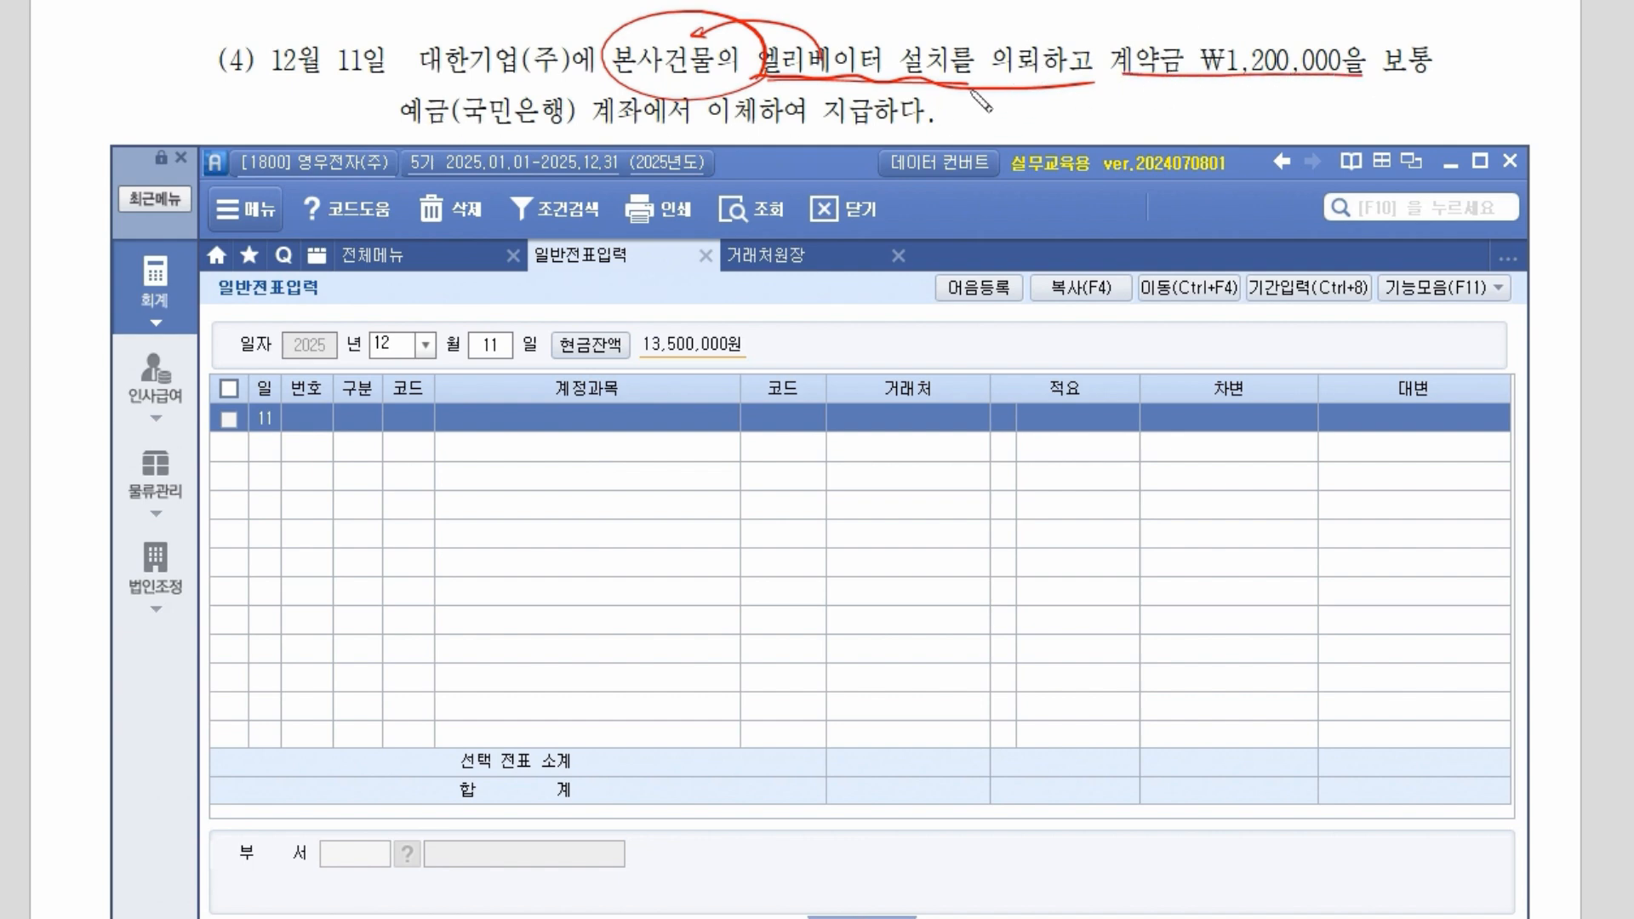
{"action": "left_click_drag", "start_coordinate": [616, 73], "coordinate": [738, 77]}
{"action": "mouse_move", "coordinate": [885, 19]}
{"action": "left_mouse_down"}
{"action": "mouse_move", "coordinate": [889, 50]}
{"action": "mouse_move", "coordinate": [1162, 17]}
{"action": "left_mouse_up"}
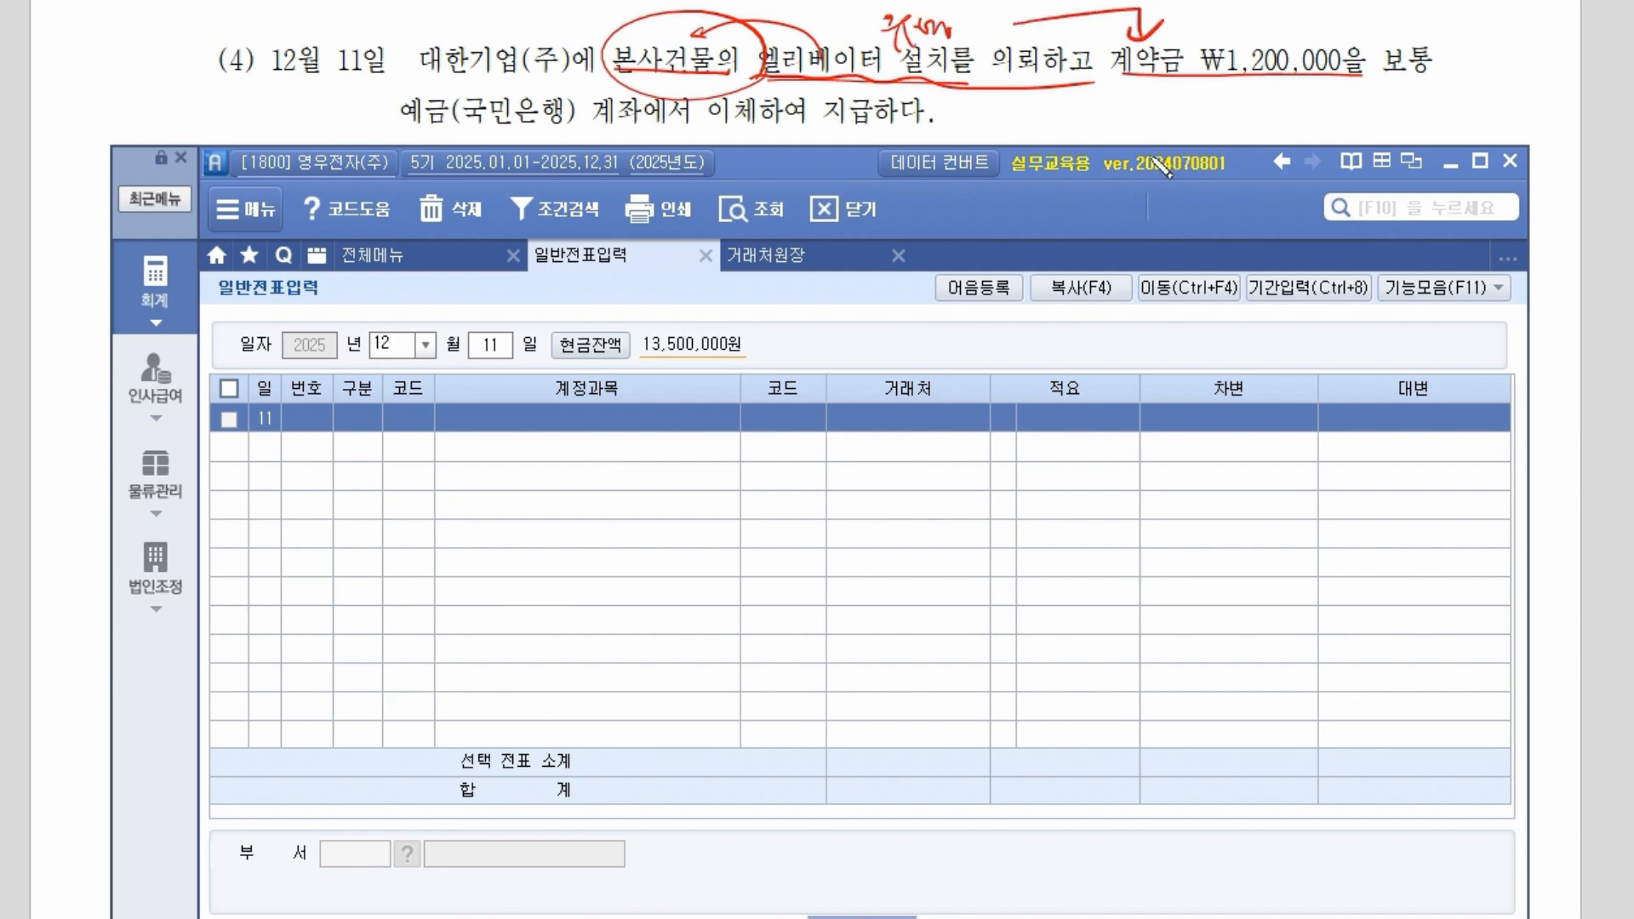
{"action": "mouse_move", "coordinate": [1141, 94]}
{"action": "left_mouse_down"}
{"action": "mouse_move", "coordinate": [1217, 127]}
{"action": "mouse_move", "coordinate": [1239, 114]}
{"action": "mouse_move", "coordinate": [1291, 133]}
{"action": "left_mouse_up"}
{"action": "mouse_move", "coordinate": [1137, 136]}
{"action": "left_mouse_down"}
{"action": "mouse_move", "coordinate": [1294, 92]}
{"action": "mouse_move", "coordinate": [1268, 136]}
{"action": "mouse_move", "coordinate": [1247, 132]}
{"action": "left_mouse_up"}
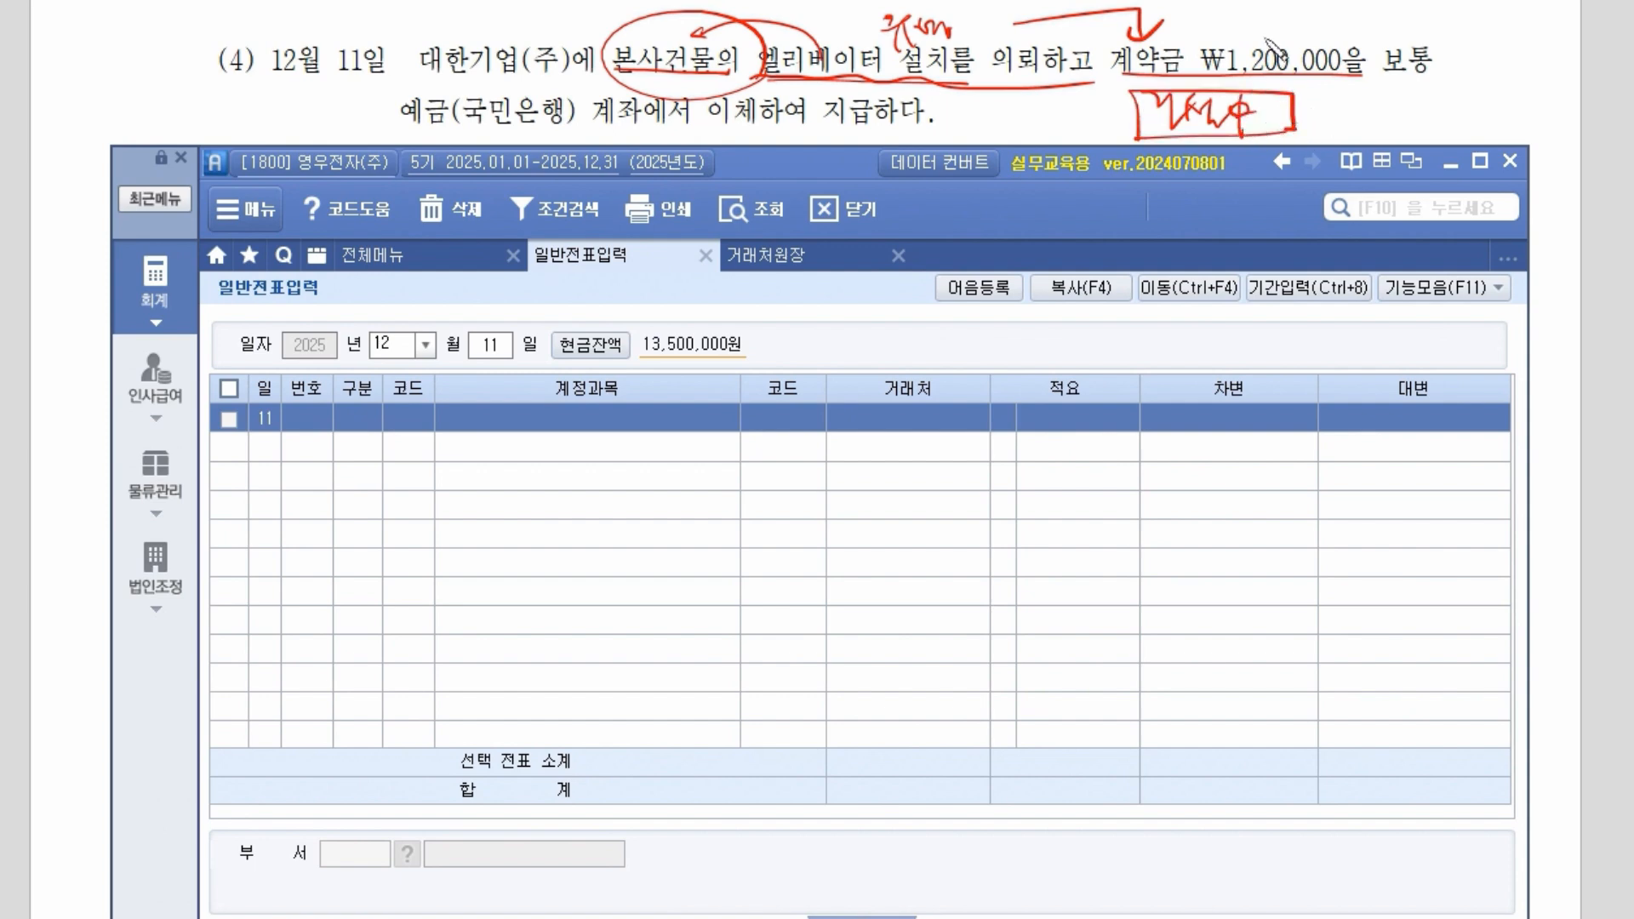
{"action": "mouse_move", "coordinate": [1315, 98]}
{"action": "left_mouse_down"}
{"action": "mouse_move", "coordinate": [1362, 119]}
{"action": "mouse_move", "coordinate": [1343, 128]}
{"action": "left_mouse_up"}
{"action": "left_click_drag", "start_coordinate": [545, 22], "coordinate": [569, 109]}
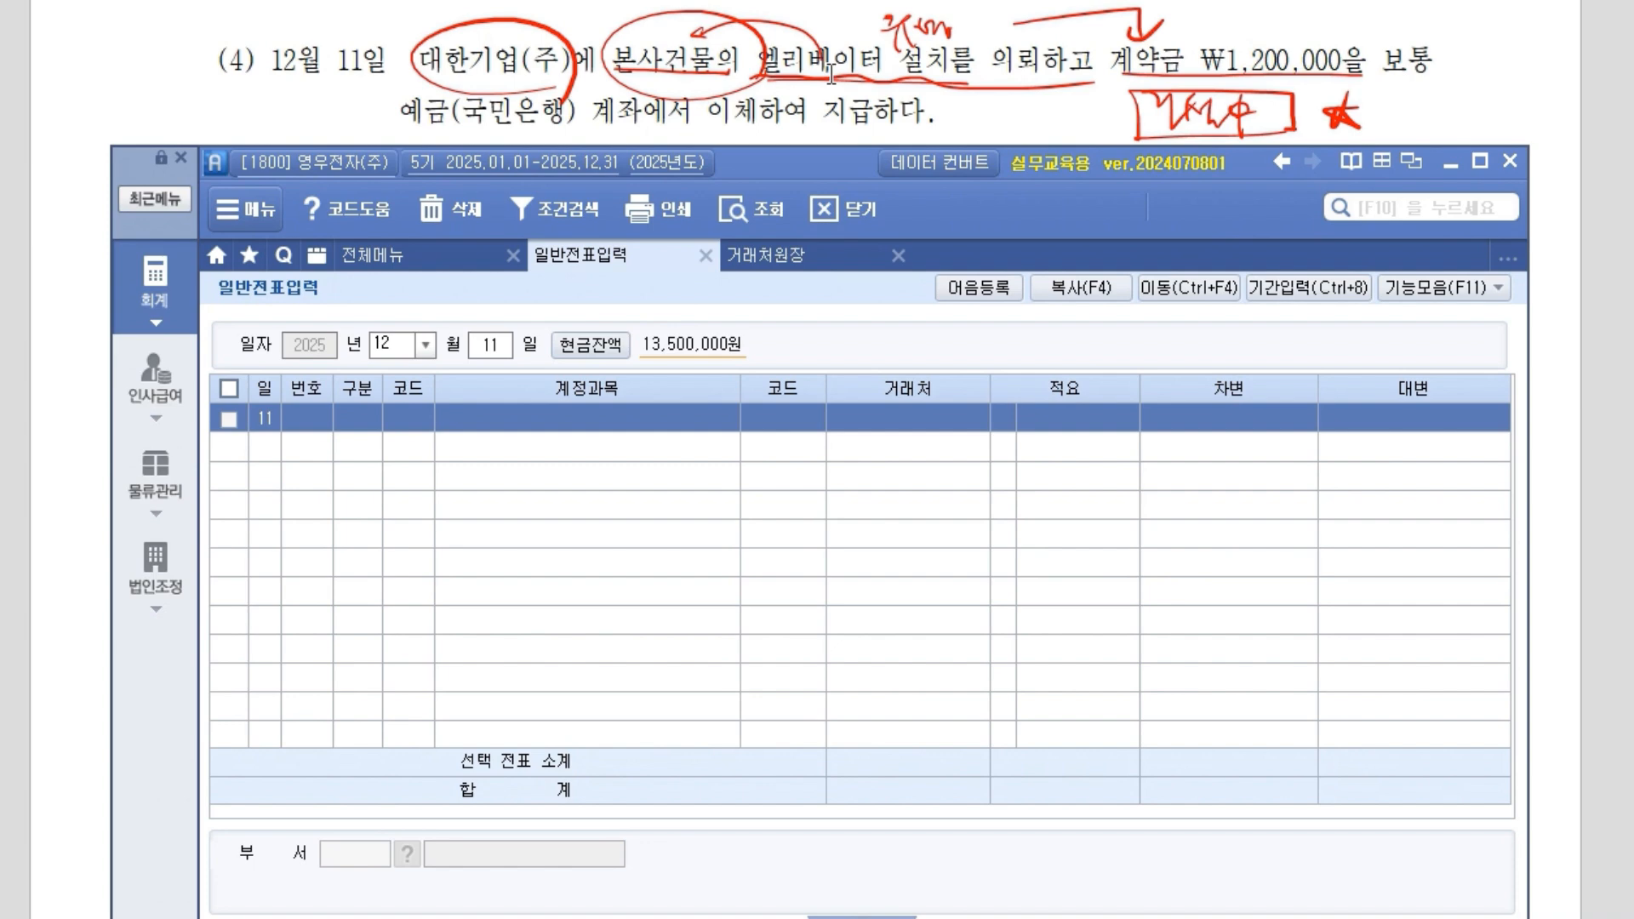
Start a debit line on 12월 11일 with account 214 건설중인자산.
{"action": "left_click", "coordinate": [367, 423]}
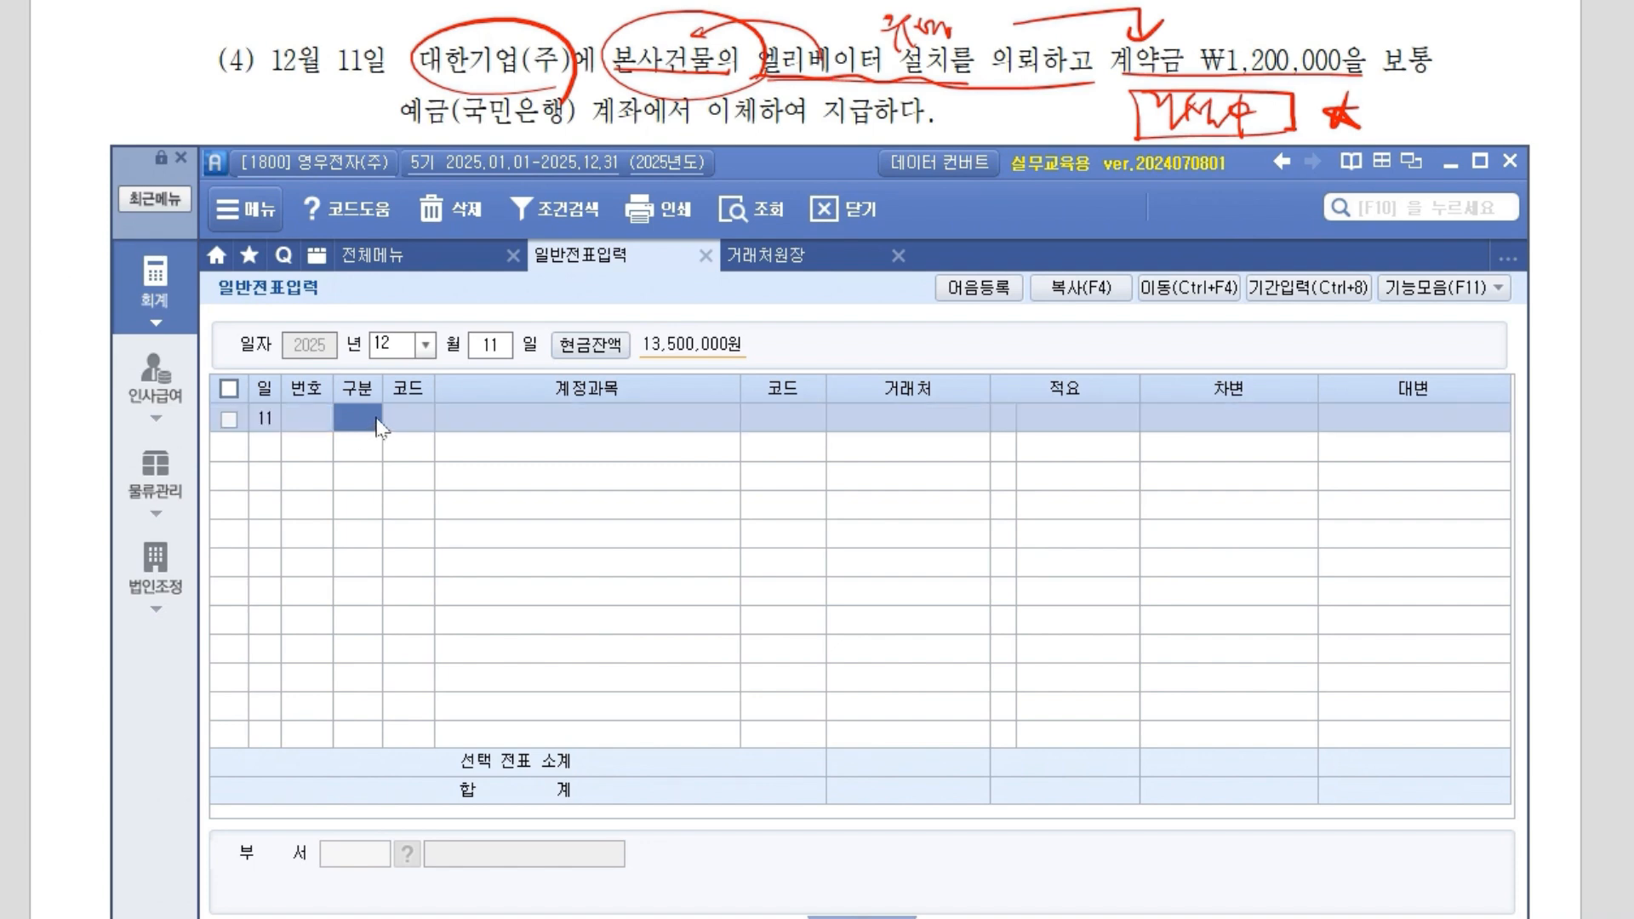
{"action": "key", "text": "F2"}
{"action": "key", "text": "Return"}
{"action": "type", "text": "3계"}
{"action": "type", "text": "설"}
{"action": "key", "text": "Return"}
{"action": "key", "text": "Down"}
{"action": "key", "text": "Return"}
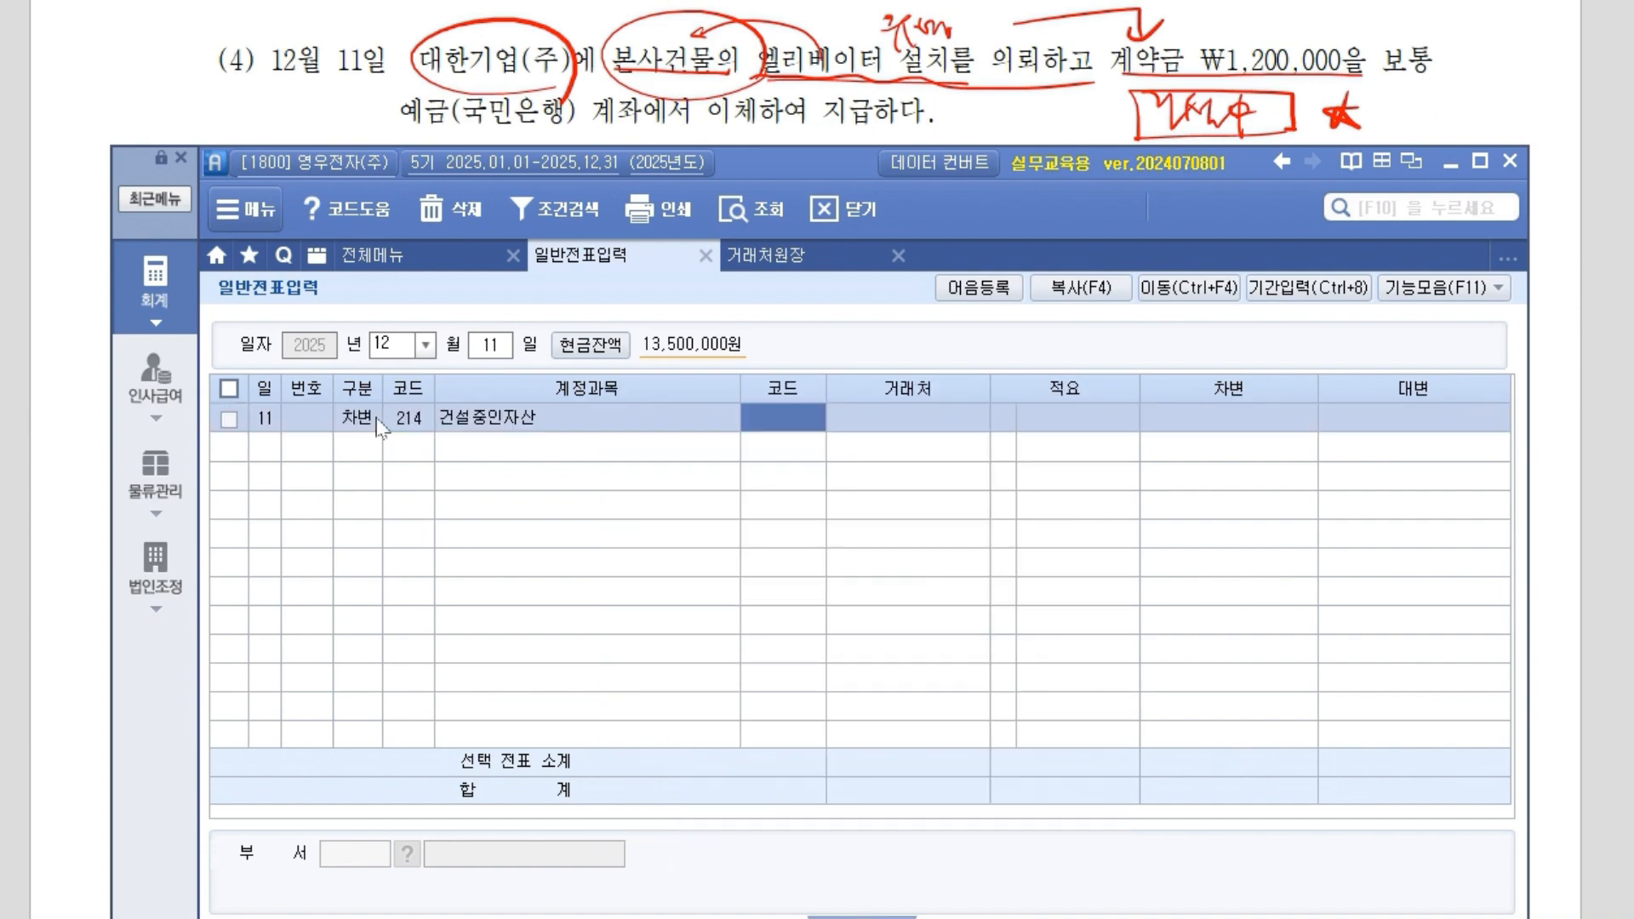
Set the 건설중인자산 line's 거래처 to 대한기업(주) and its debit amount to 1,200,000.
{"action": "type", "text": "대한"}
{"action": "key", "text": "Return"}
{"action": "key", "text": "Return"}
{"action": "key", "text": "Return"}
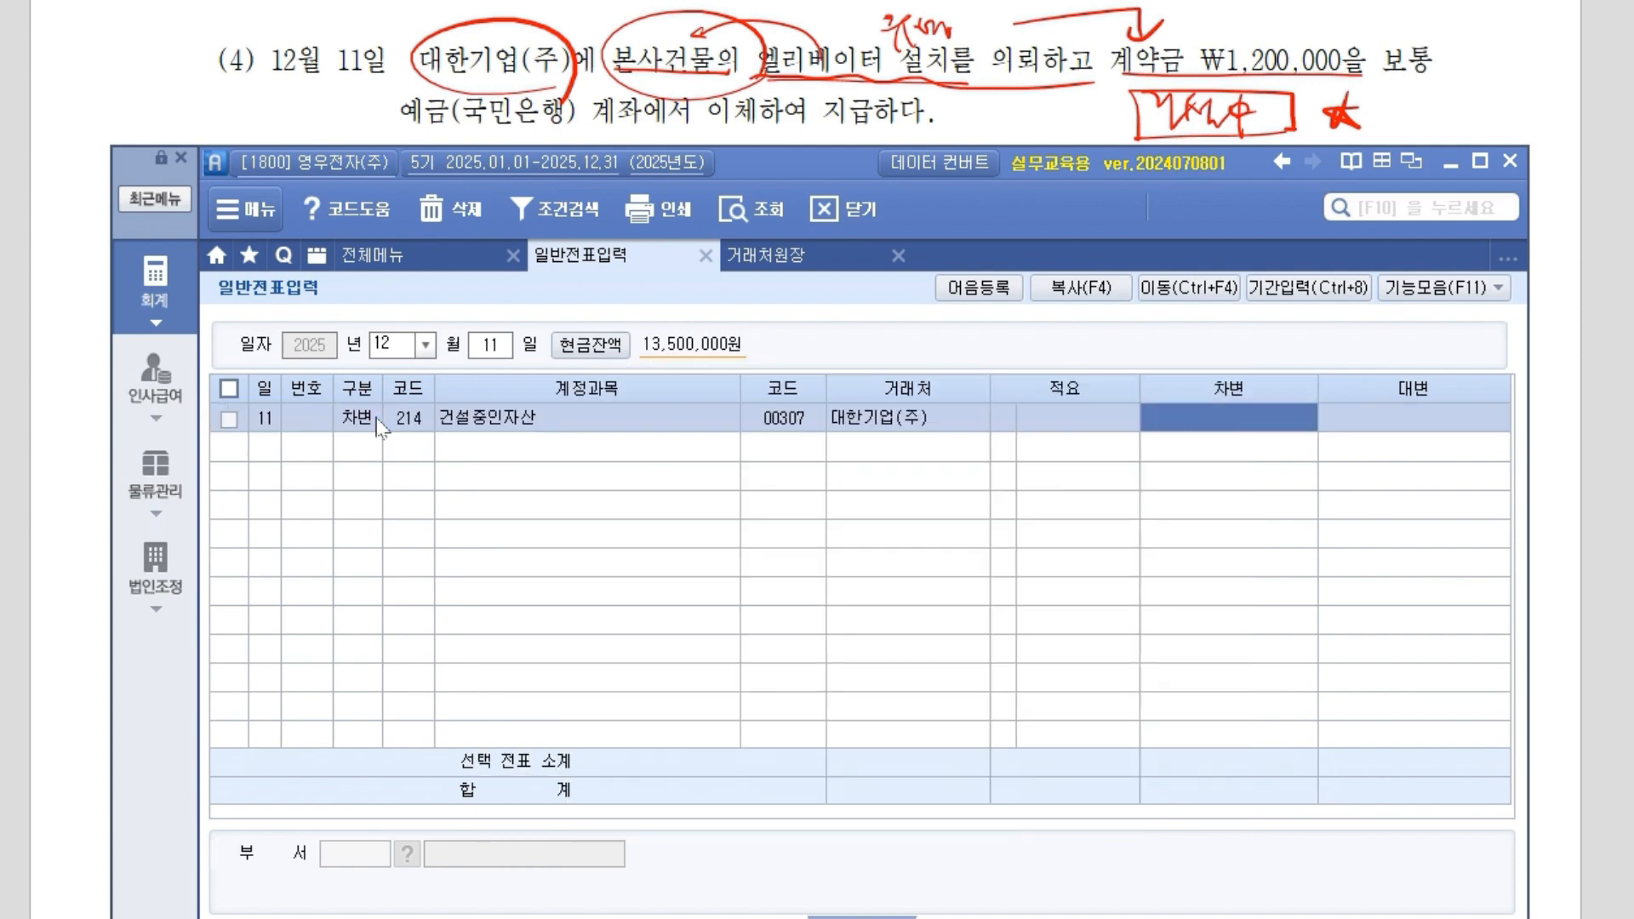
{"action": "type", "text": "1200000"}
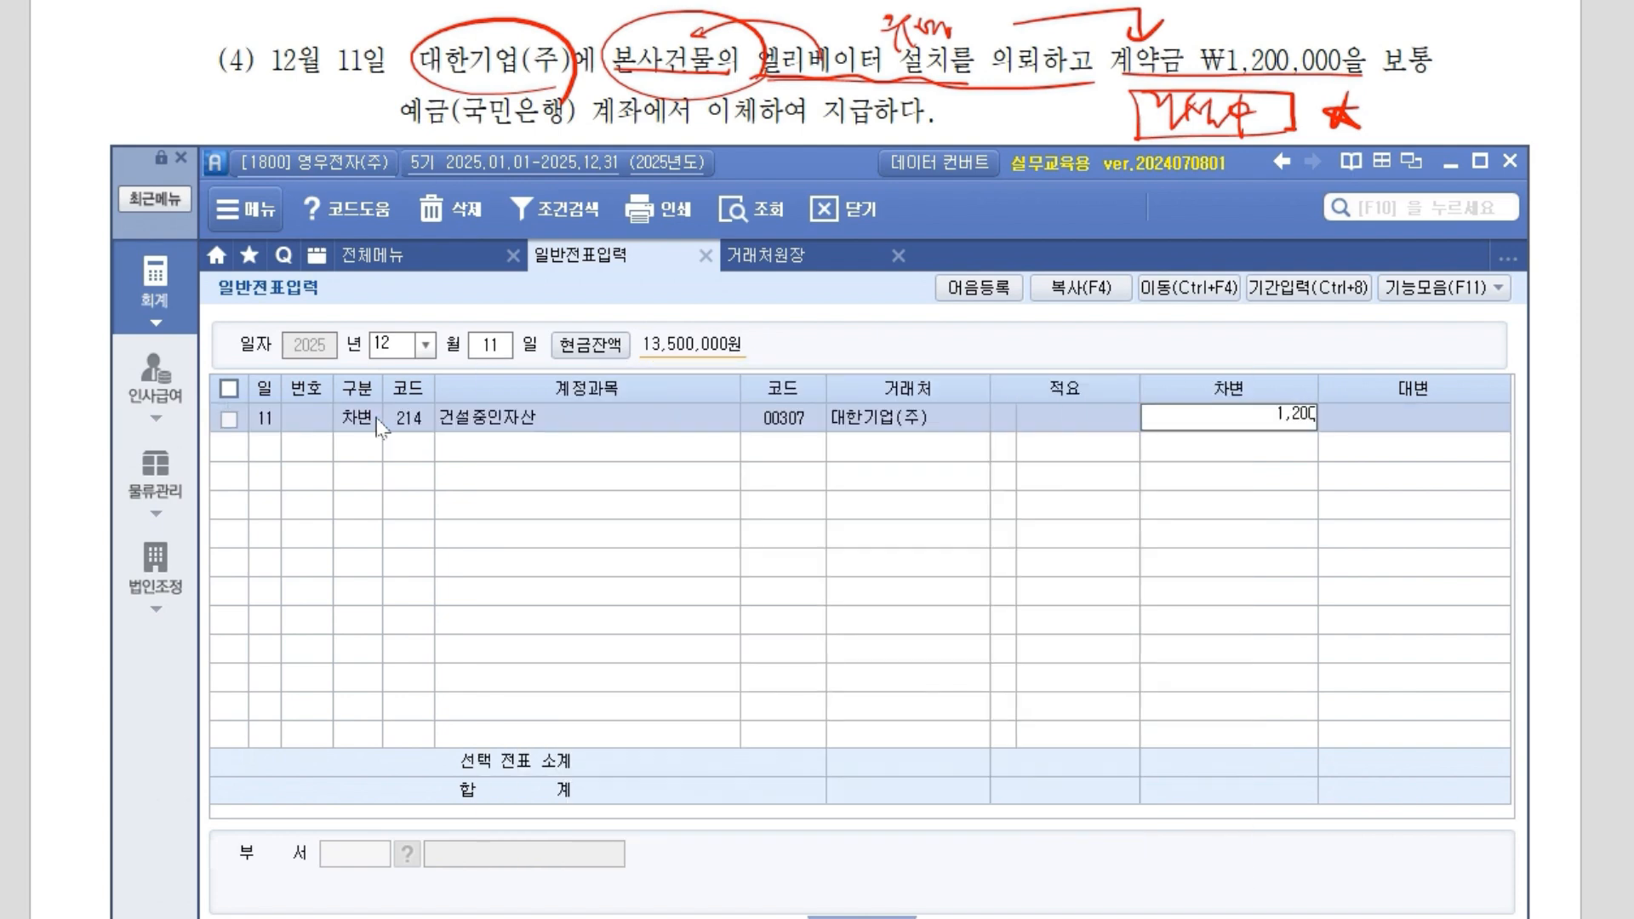
{"action": "key", "text": "Return"}
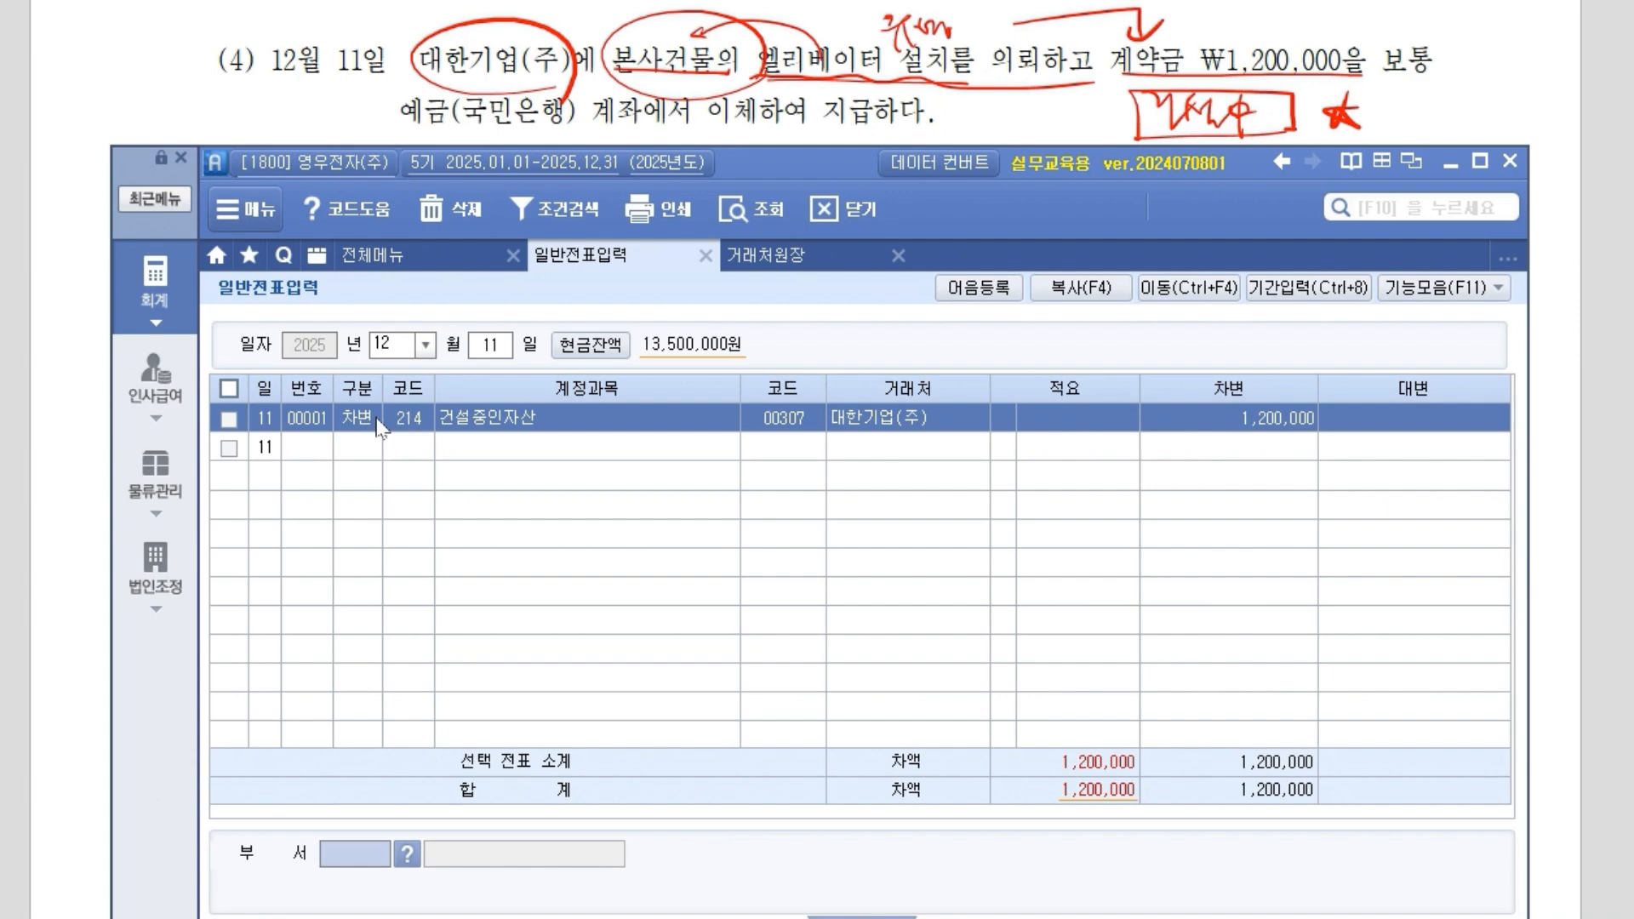
Add a credit line with account 103 보통예금, 거래처 국민은행(보통) and amount 1,200,000, and clear the red annotations.
{"action": "type", "text": "4"}
{"action": "key", "text": "Return"}
{"action": "type", "text": "103"}
{"action": "key", "text": "Return"}
{"action": "key", "text": "F2"}
{"action": "type", "text": "국민"}
{"action": "key", "text": "Return"}
{"action": "key", "text": "Return"}
{"action": "key", "text": "Return"}
{"action": "key", "text": "Return"}
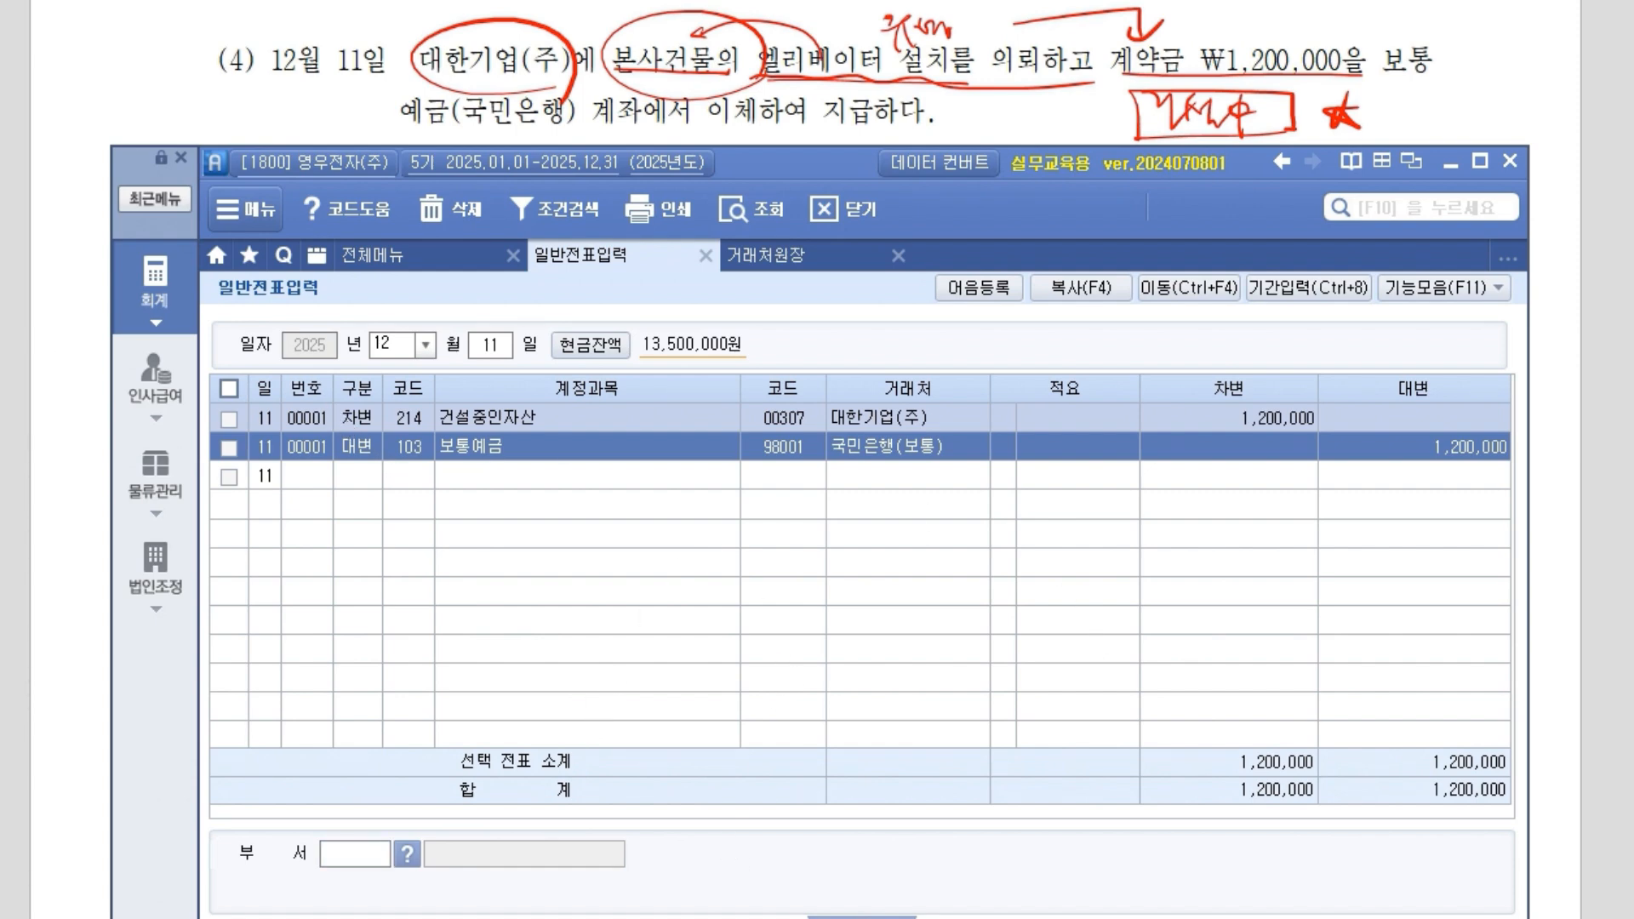
{"action": "key", "text": "Return"}
{"action": "key", "text": "Escape"}
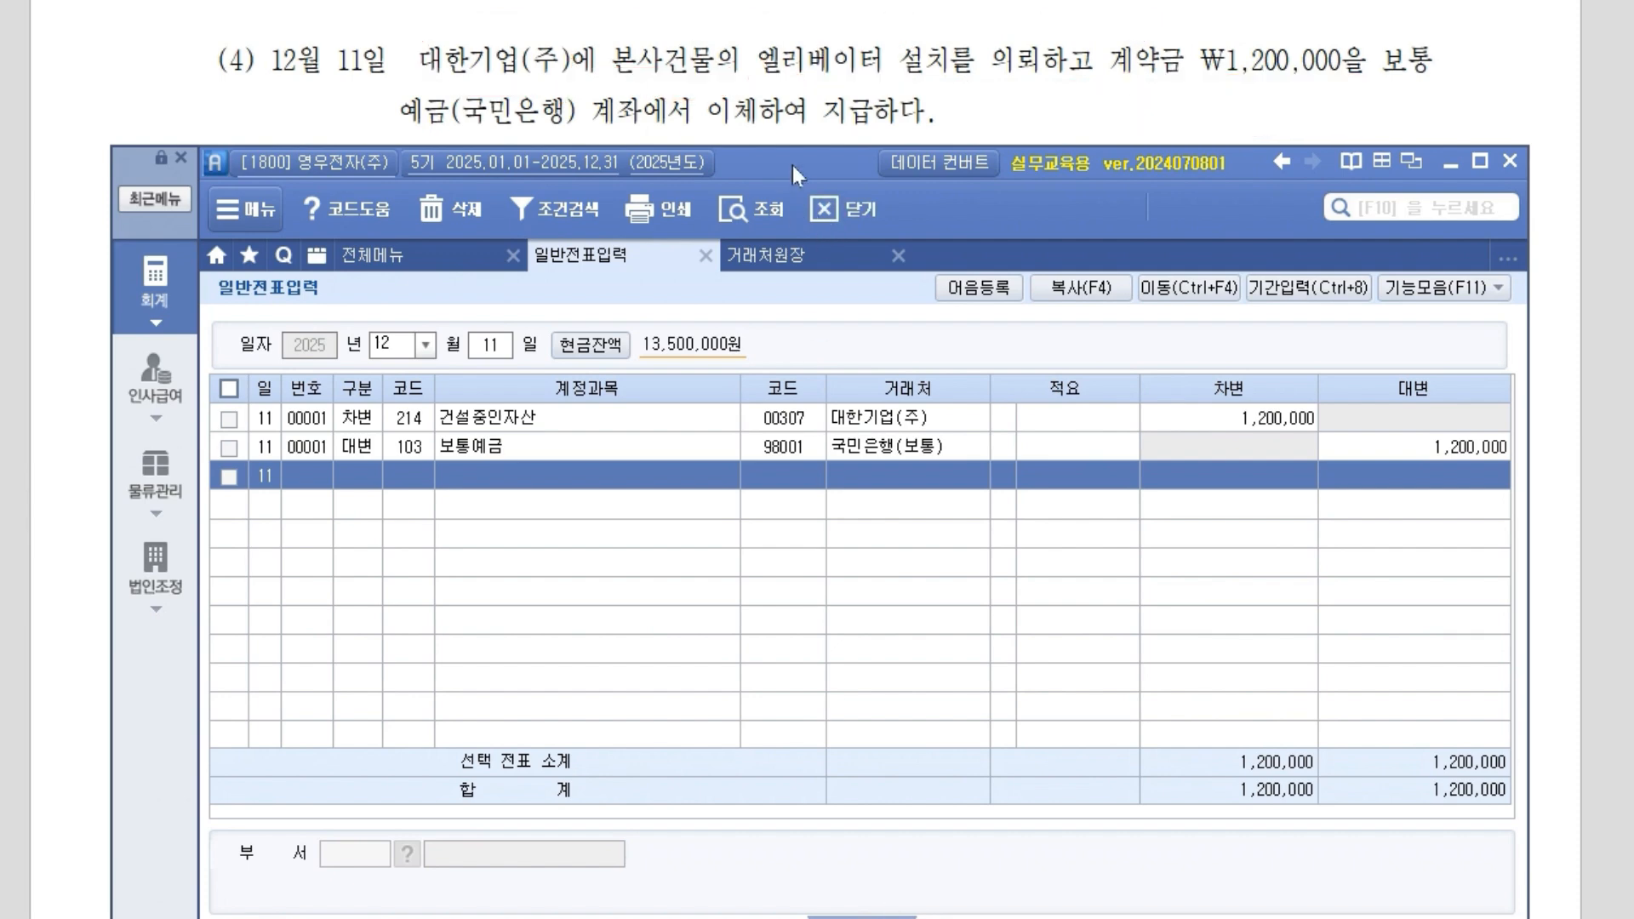
Bring up transaction (5)'s electronic tax invoice, then open 입고입력 under 물류관리 with the date set to 12월 16일.
{"action": "left_click_drag", "start_coordinate": [797, 159], "coordinate": [801, 222]}
{"action": "scroll", "coordinate": [800, 176], "scroll_direction": "down", "scroll_amount": 5}
{"action": "scroll", "coordinate": [800, 176], "scroll_direction": "up", "scroll_amount": 3}
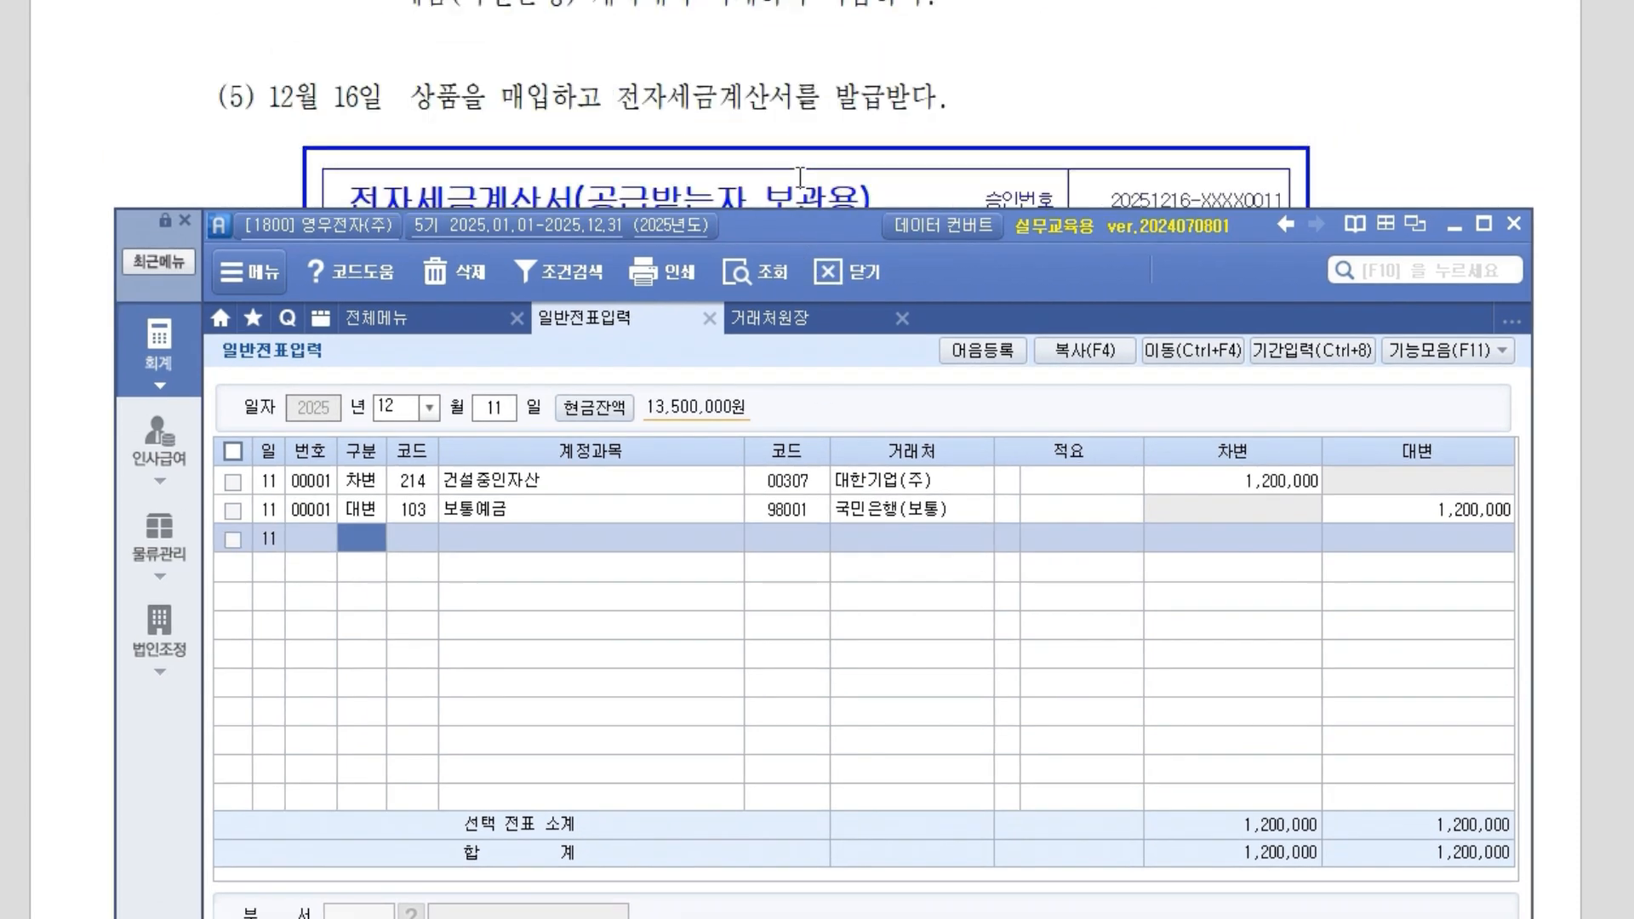
{"action": "left_click_drag", "start_coordinate": [805, 228], "coordinate": [815, 779]}
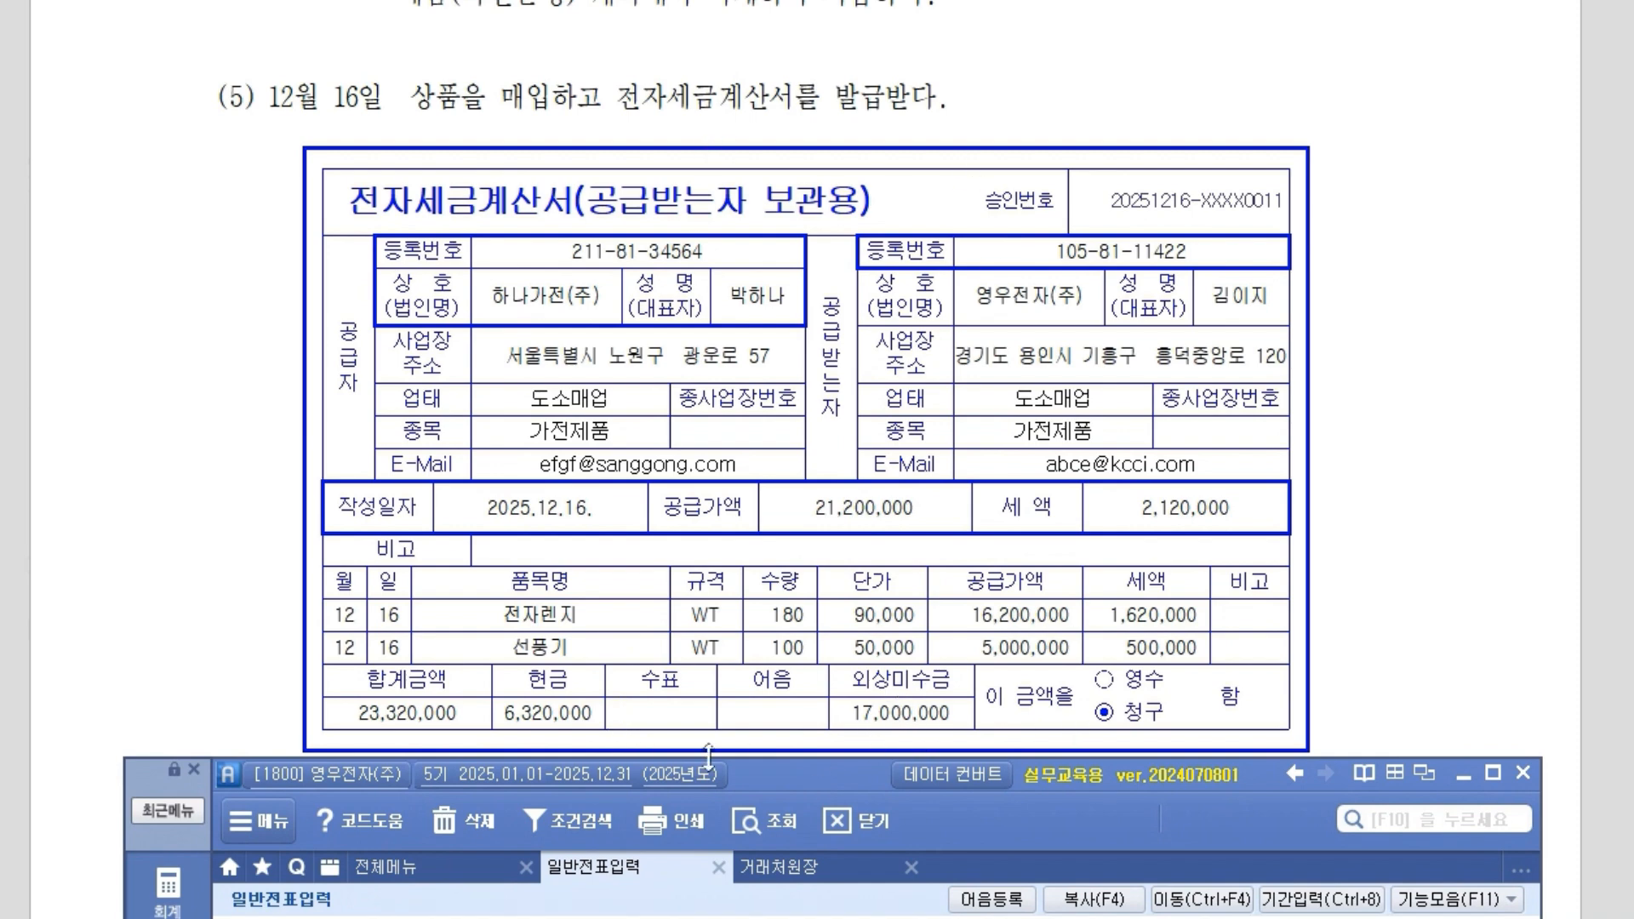
{"action": "left_click_drag", "start_coordinate": [817, 782], "coordinate": [819, 167]}
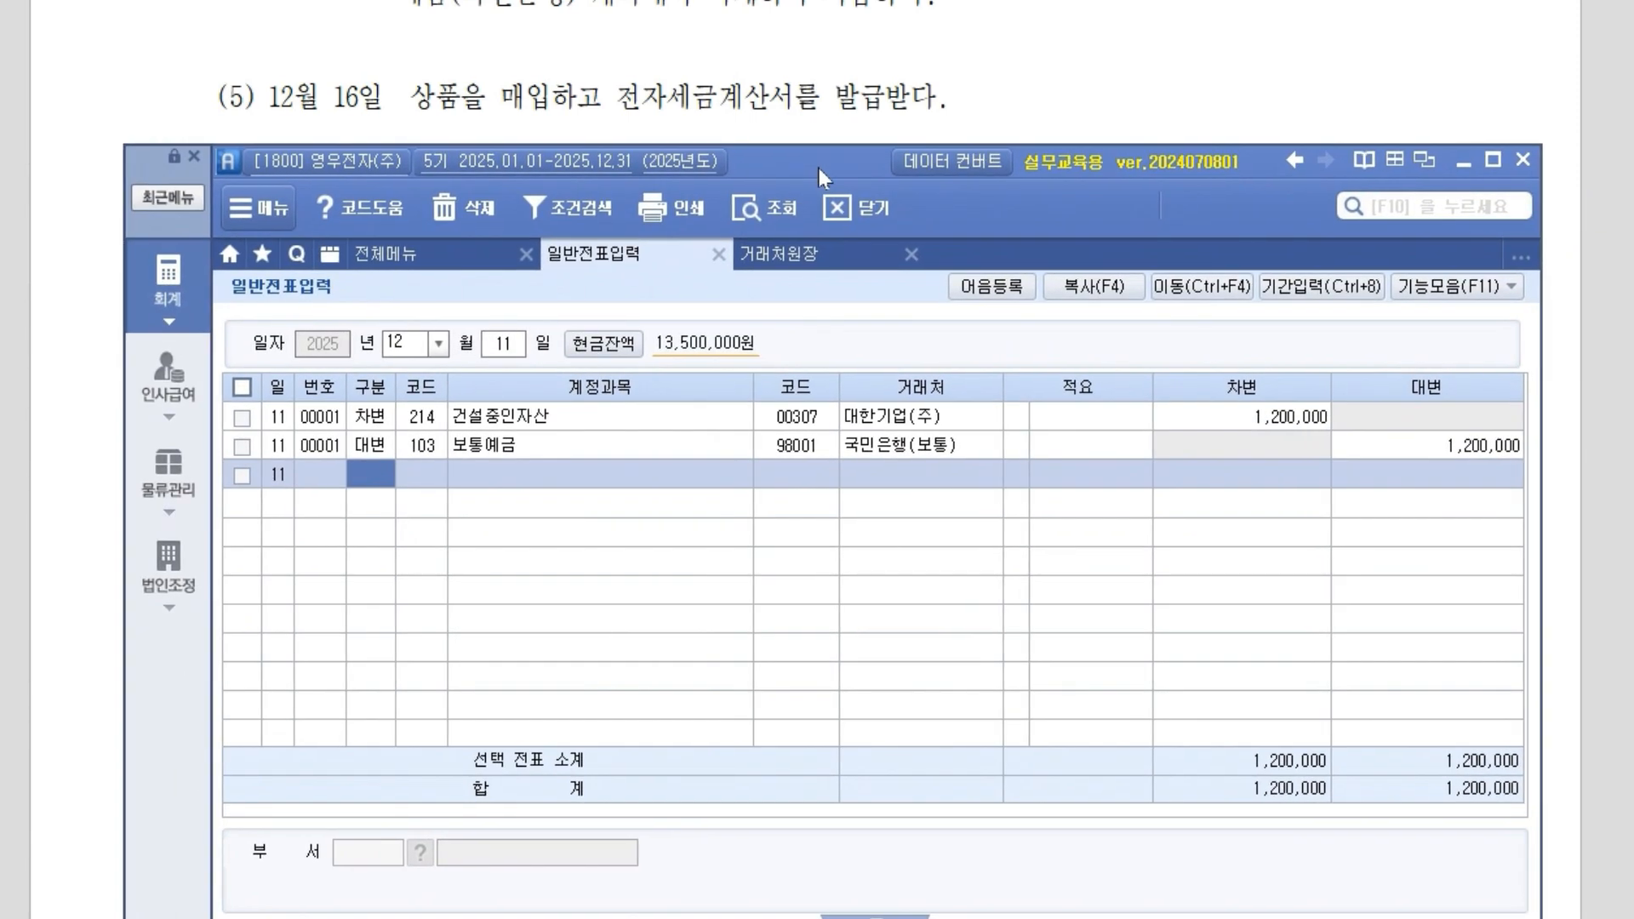
{"action": "left_click", "coordinate": [162, 497]}
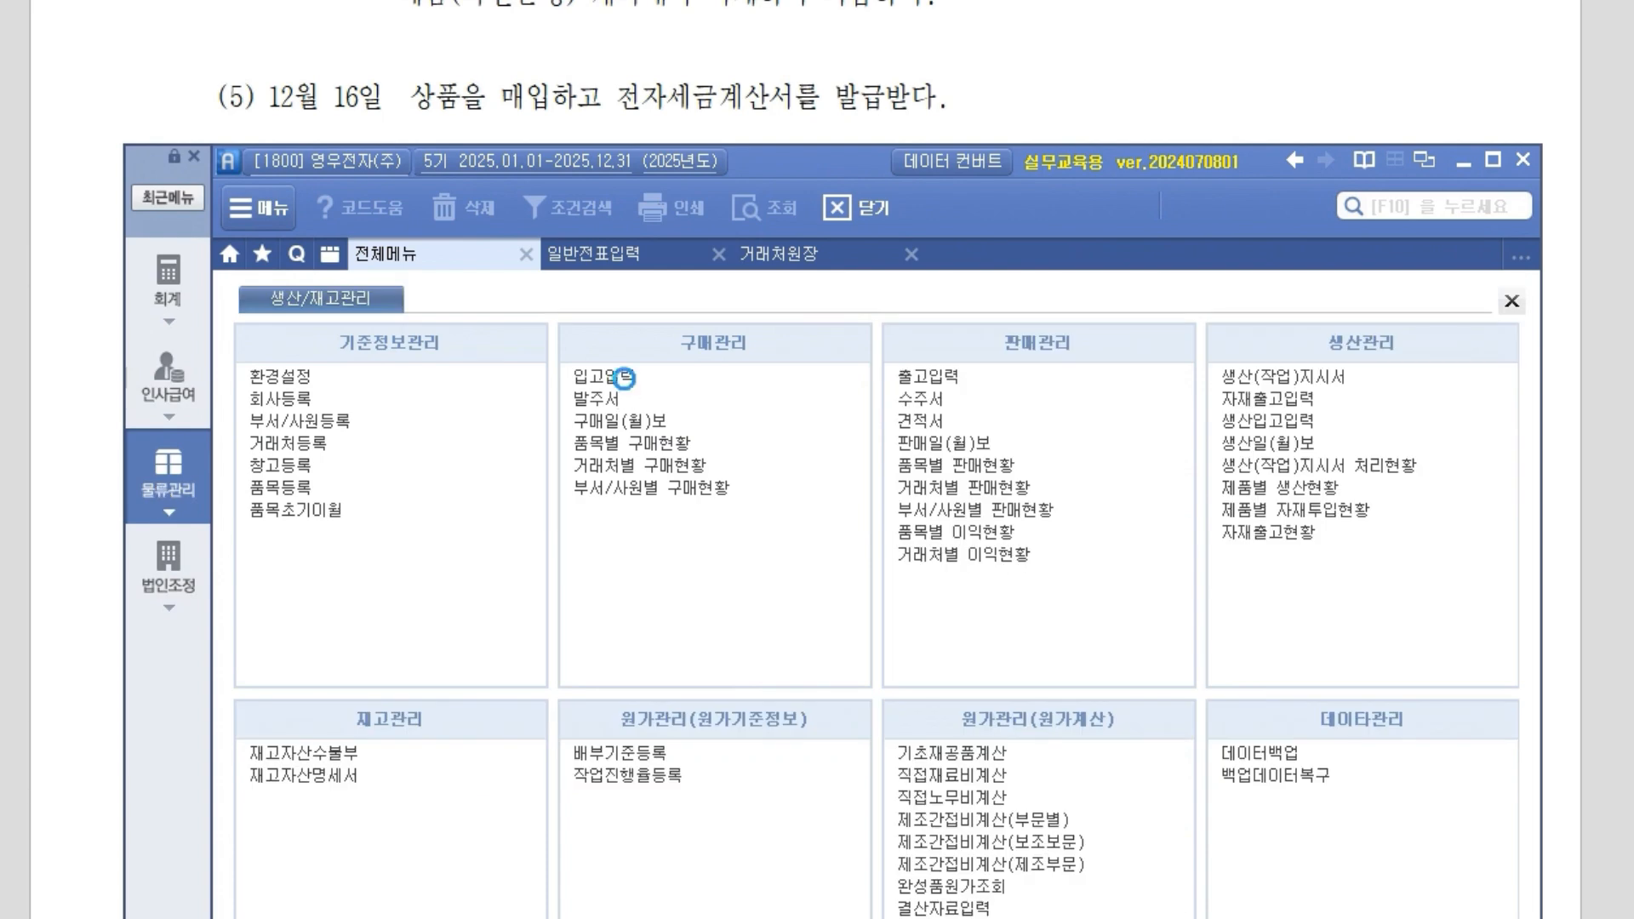
{"action": "left_click", "coordinate": [624, 377]}
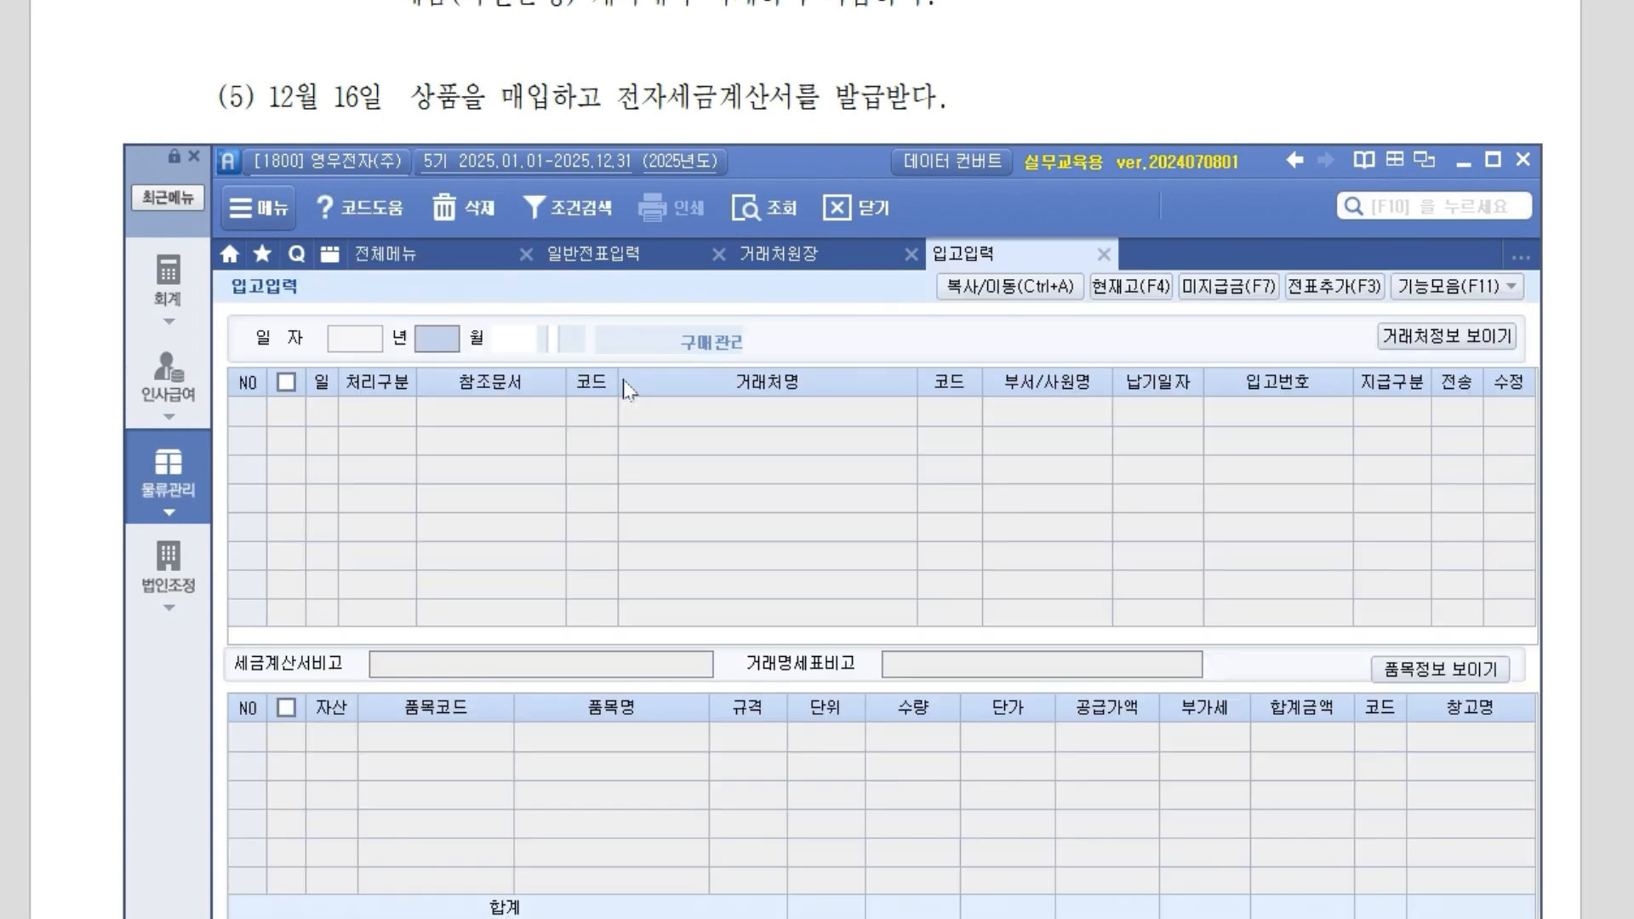
{"action": "type", "text": "12"}
{"action": "key", "text": "Return"}
{"action": "type", "text": "16"}
{"action": "key", "text": "Return"}
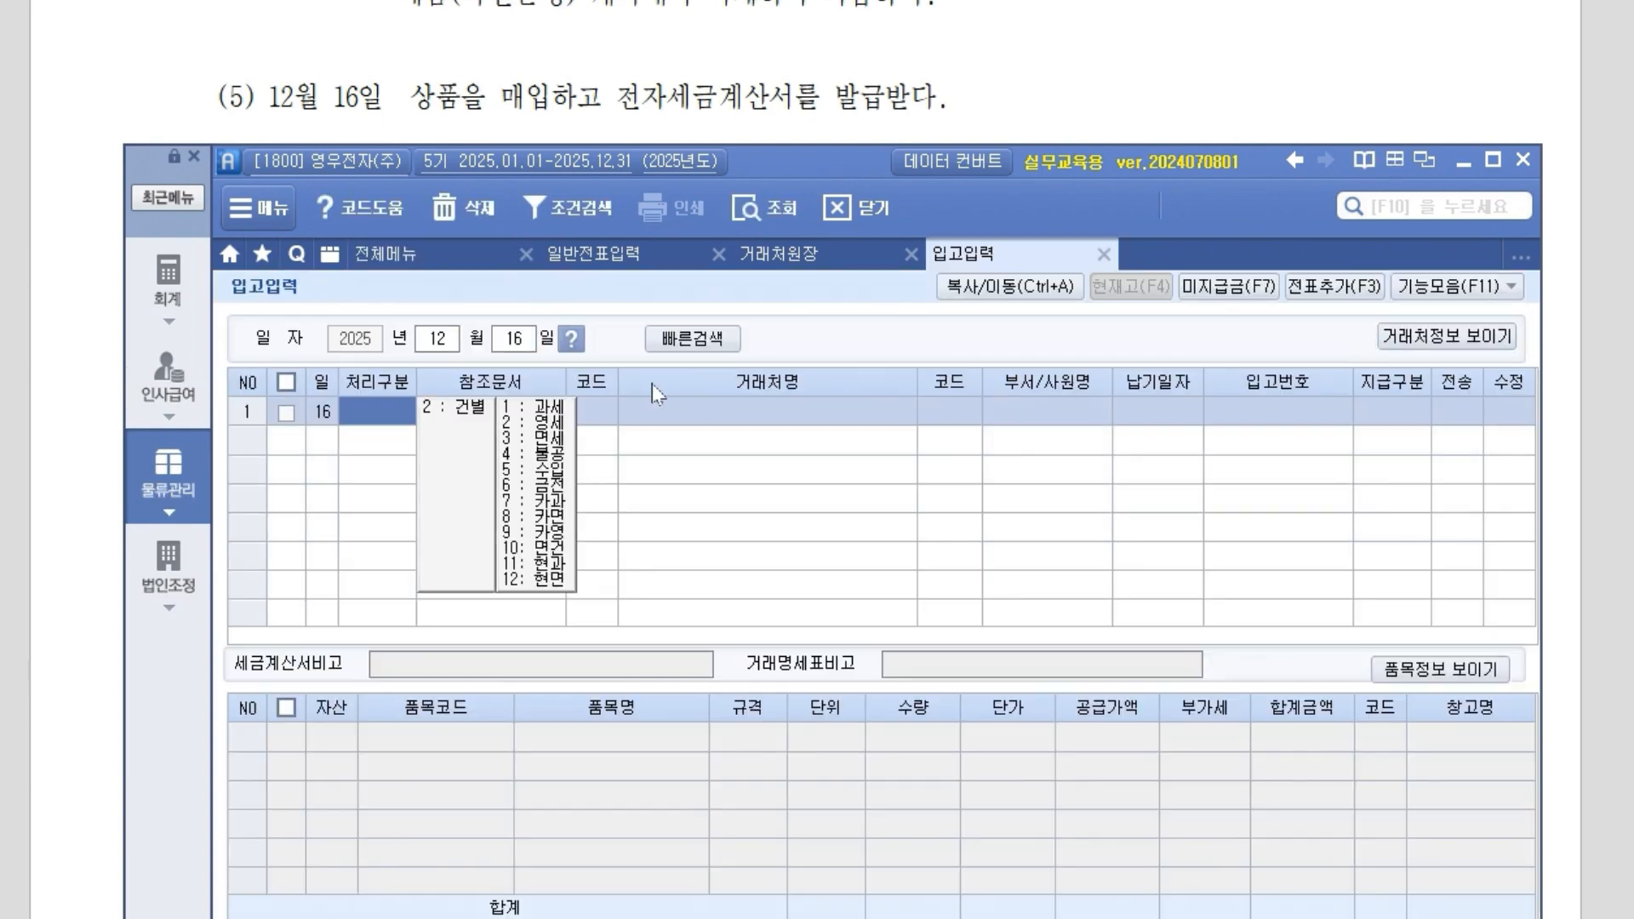
Start the purchase entry as 건별과세 with 거래처 하나가전(주) and 지급구분 혼합.
{"action": "type", "text": "21"}
{"action": "key", "text": "Return"}
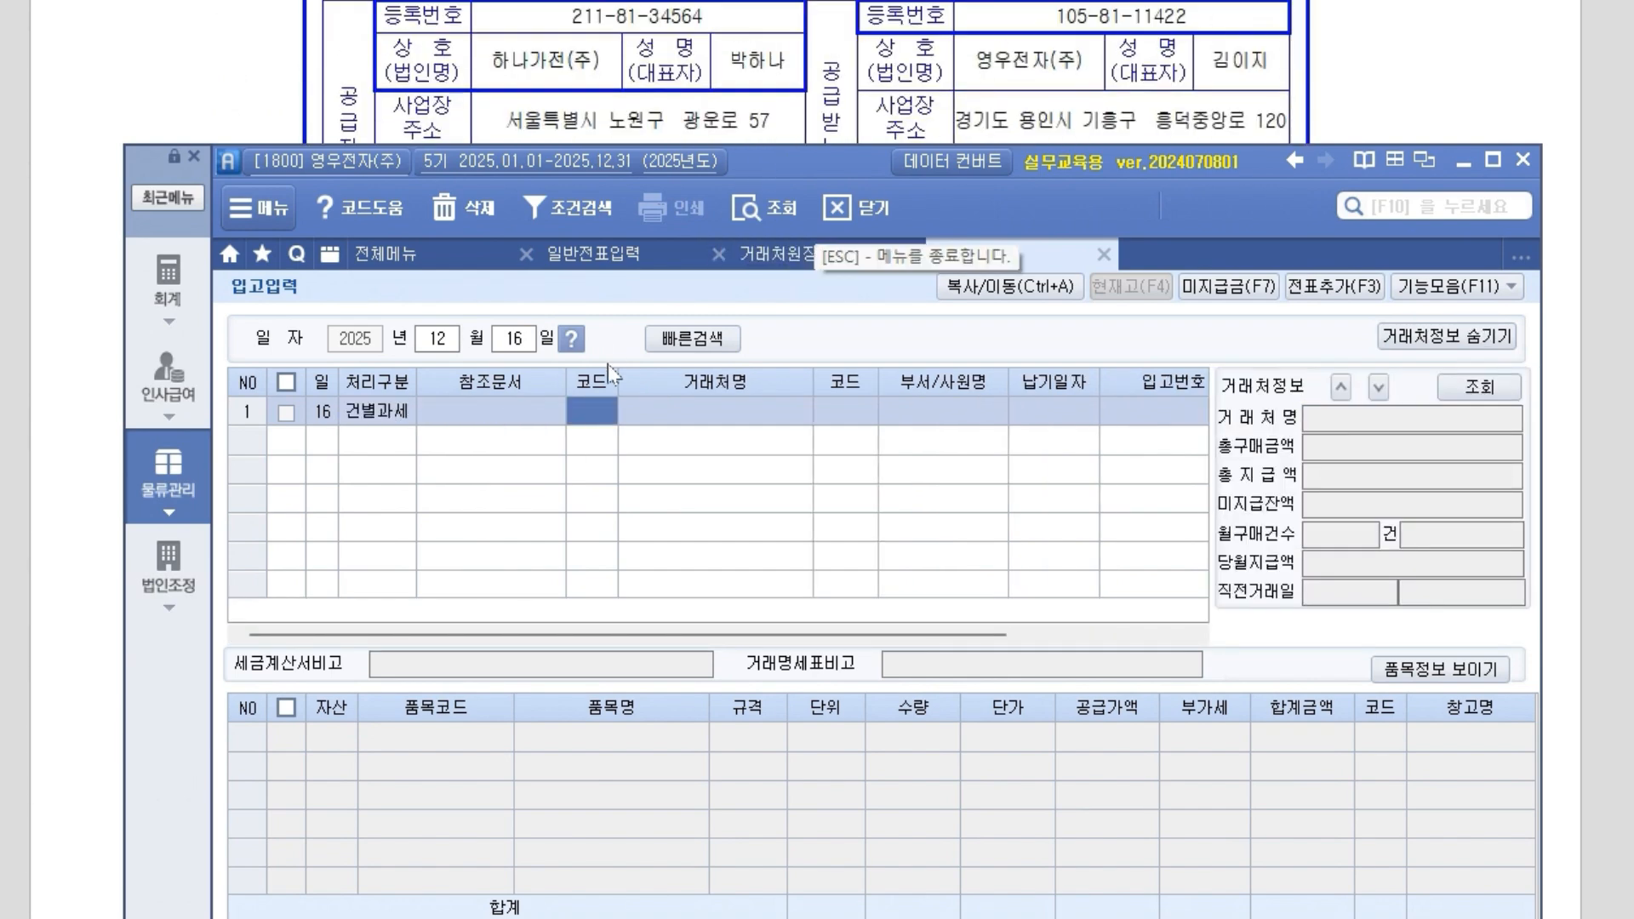
{"action": "key", "text": "F2"}
{"action": "type", "text": "하나"}
{"action": "key", "text": "Return"}
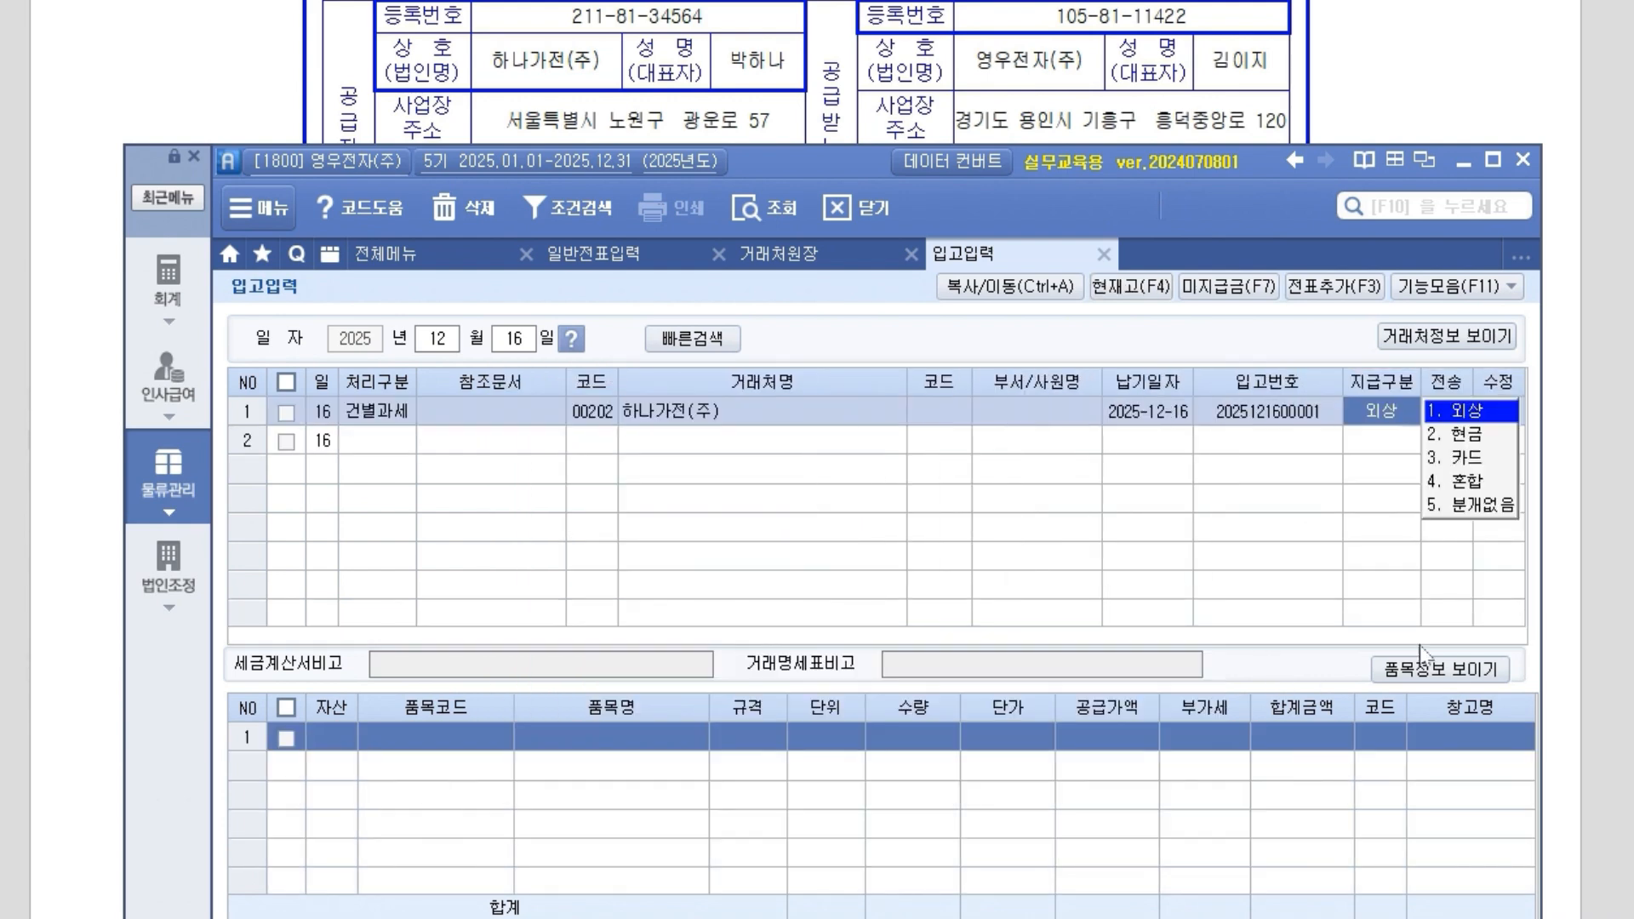
{"action": "left_click", "coordinate": [1476, 490]}
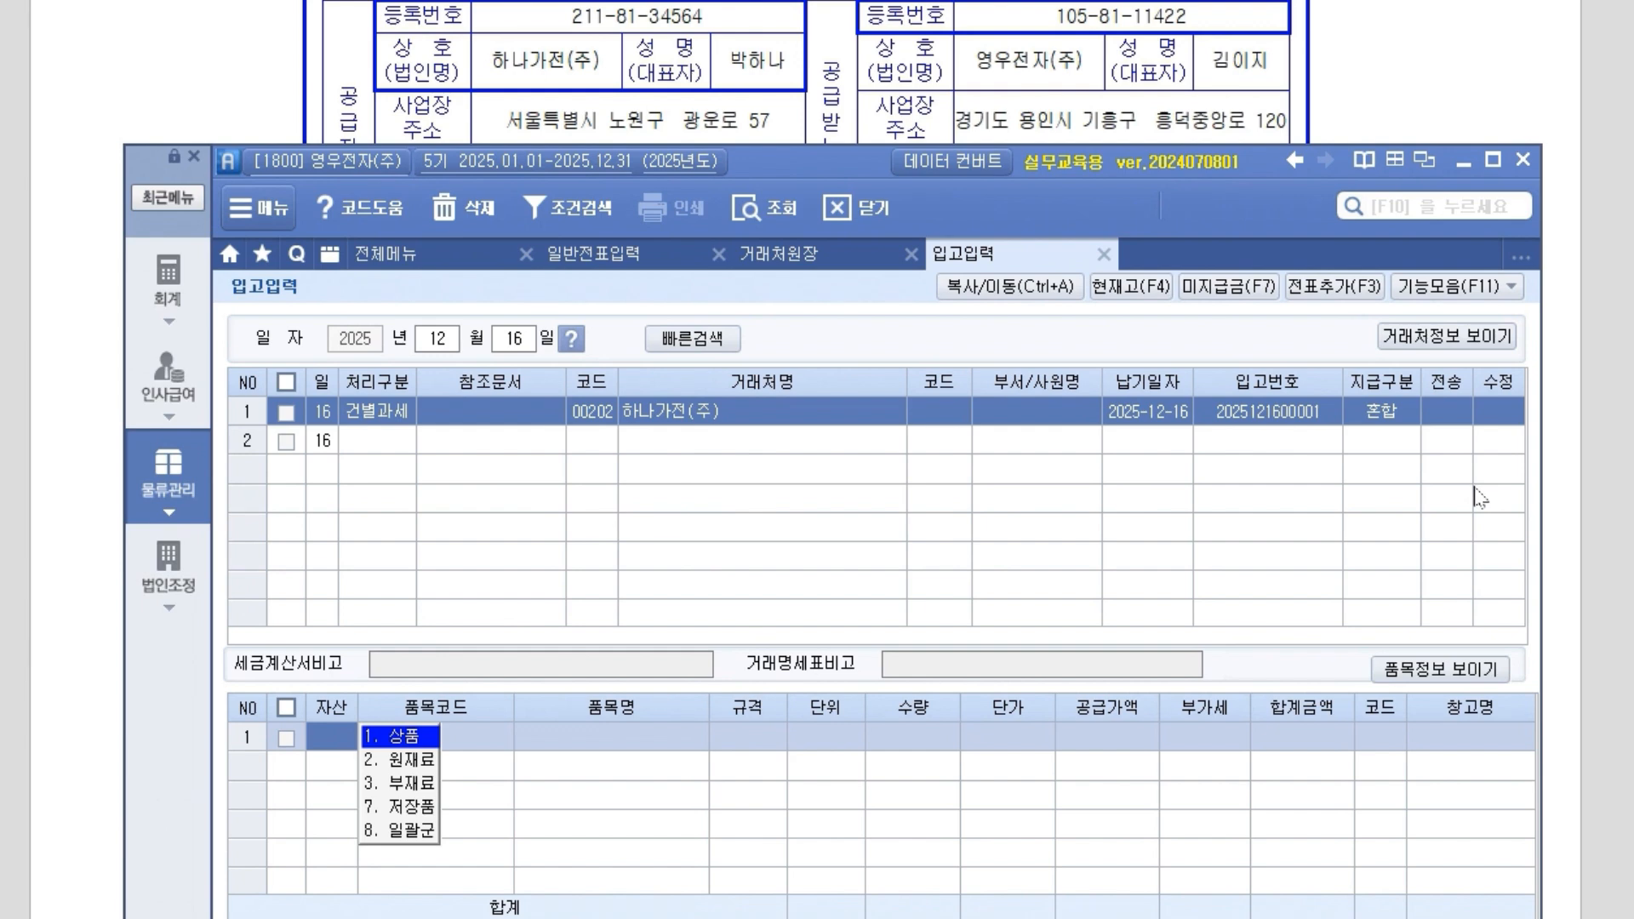
Add the 상품 item 102 전자렌지 to the purchase with 수량 180 and 단가 90,000.
{"action": "key", "text": "Return"}
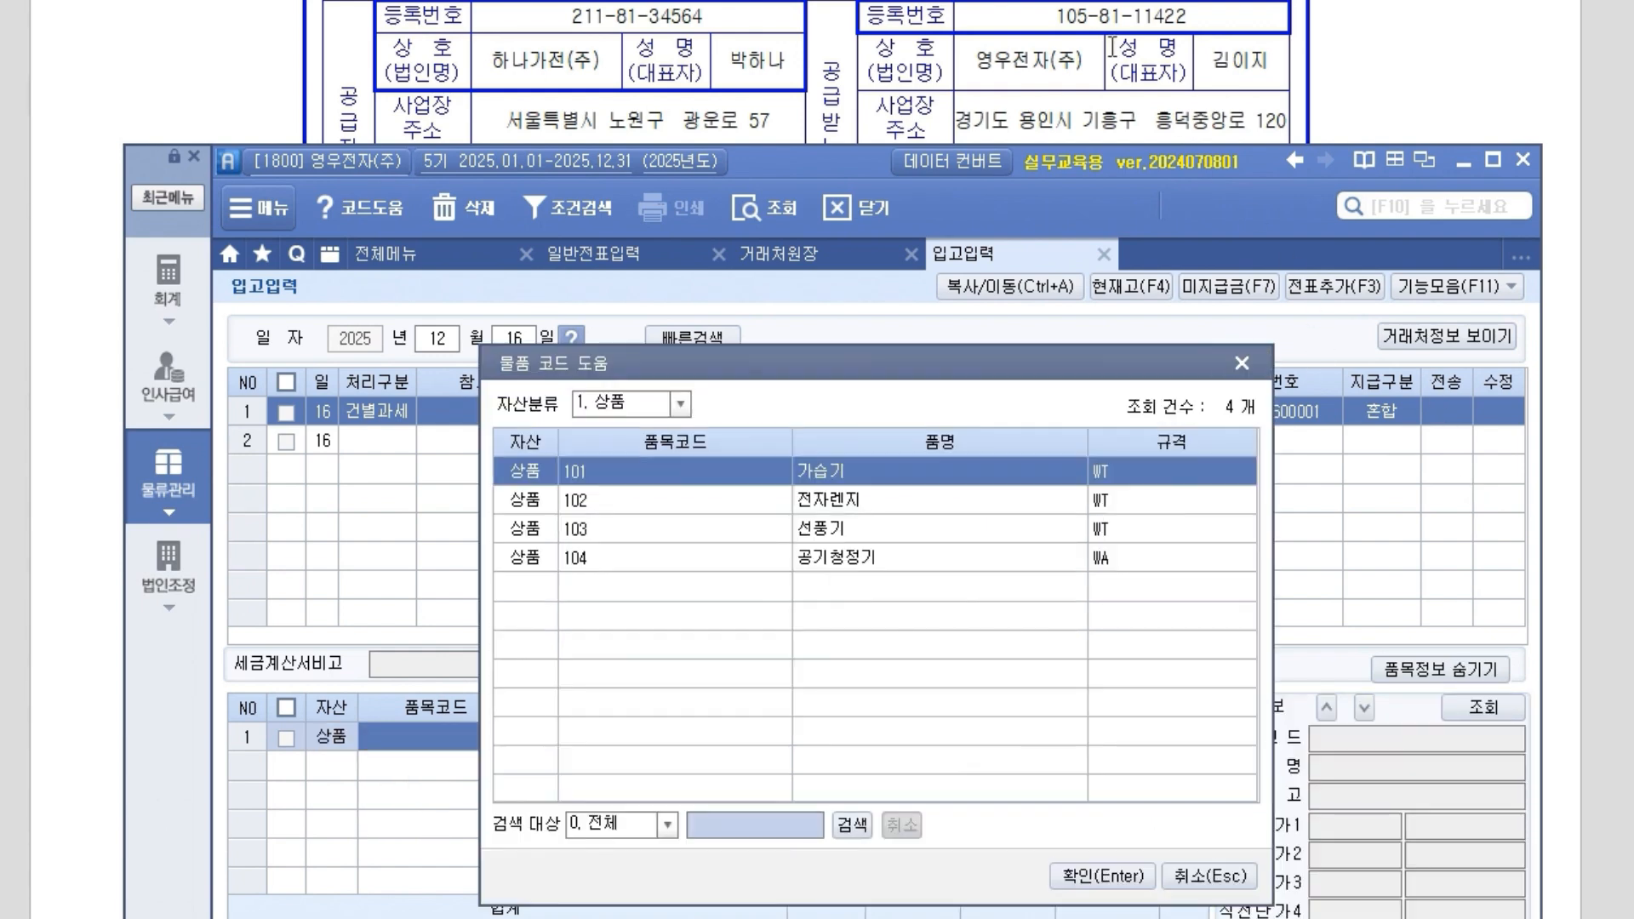
{"action": "scroll", "coordinate": [586, 43], "scroll_direction": "down", "scroll_amount": 5}
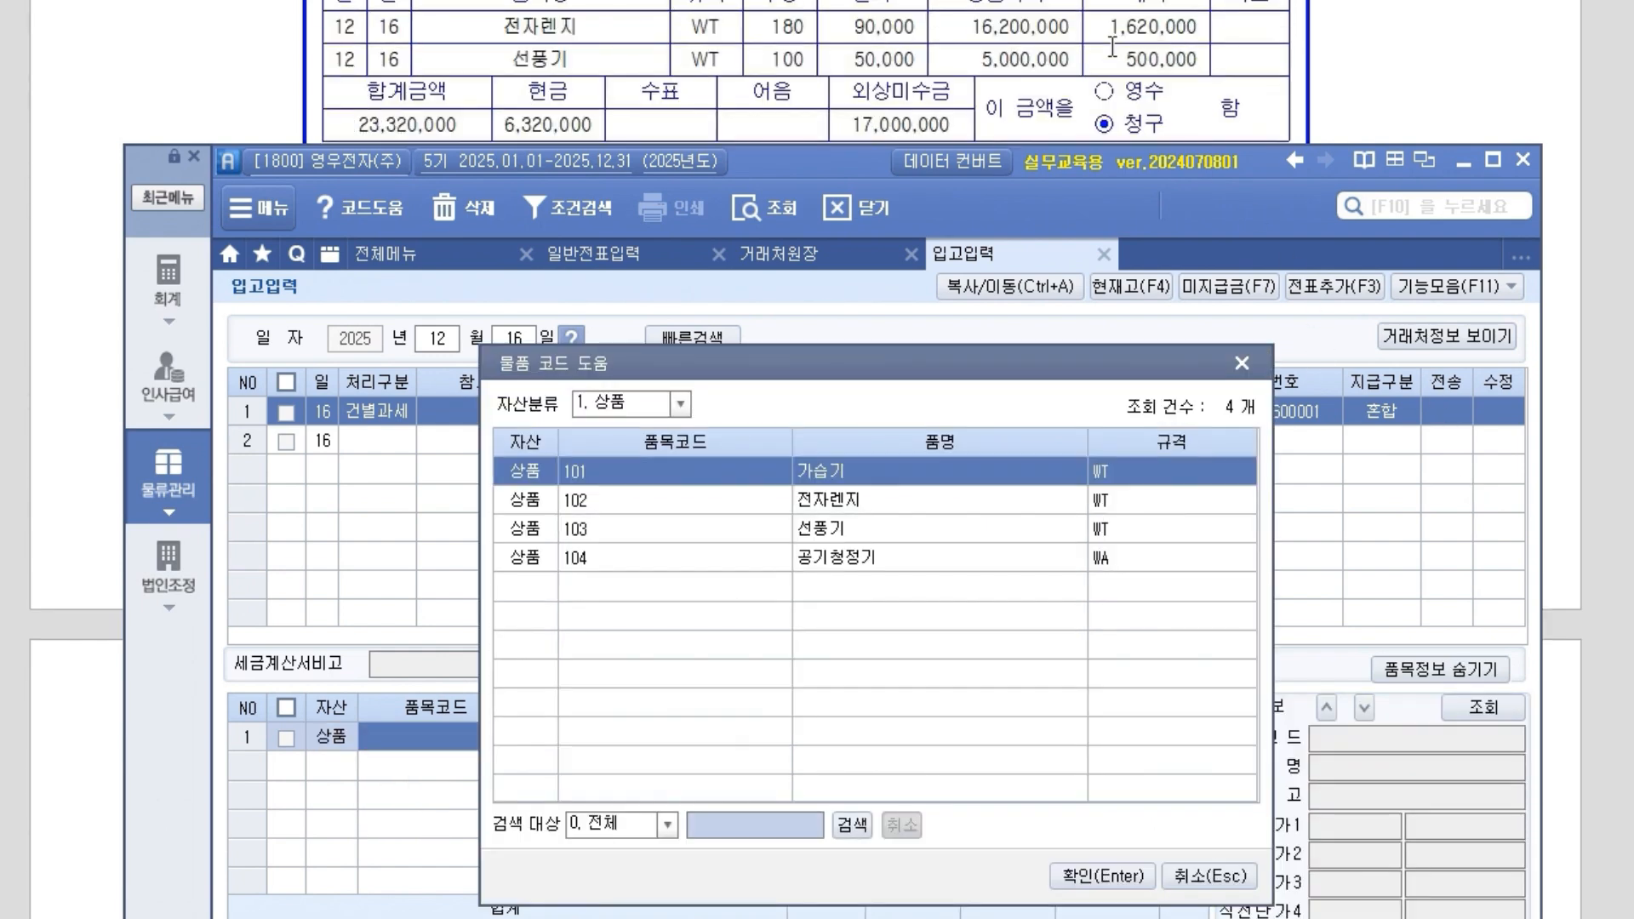
{"action": "left_click", "coordinate": [870, 504]}
{"action": "key", "text": "Return"}
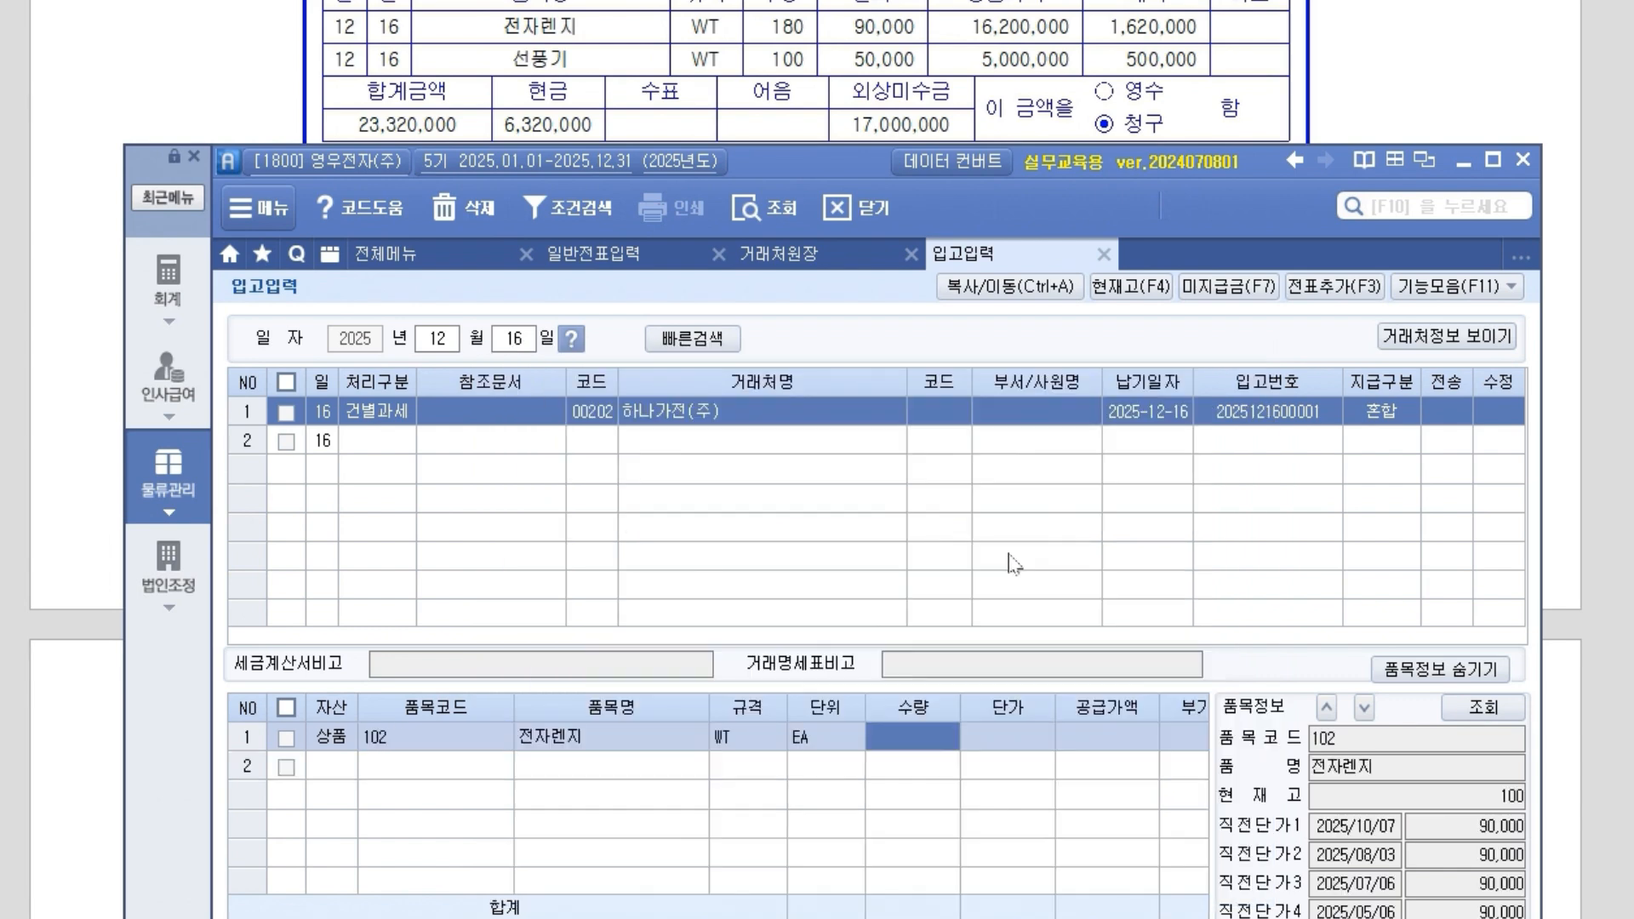
{"action": "type", "text": "180"}
{"action": "key", "text": "Return"}
{"action": "type", "text": "90,000"}
{"action": "key", "text": "Return"}
{"action": "key", "text": "Return"}
{"action": "key", "text": "Return"}
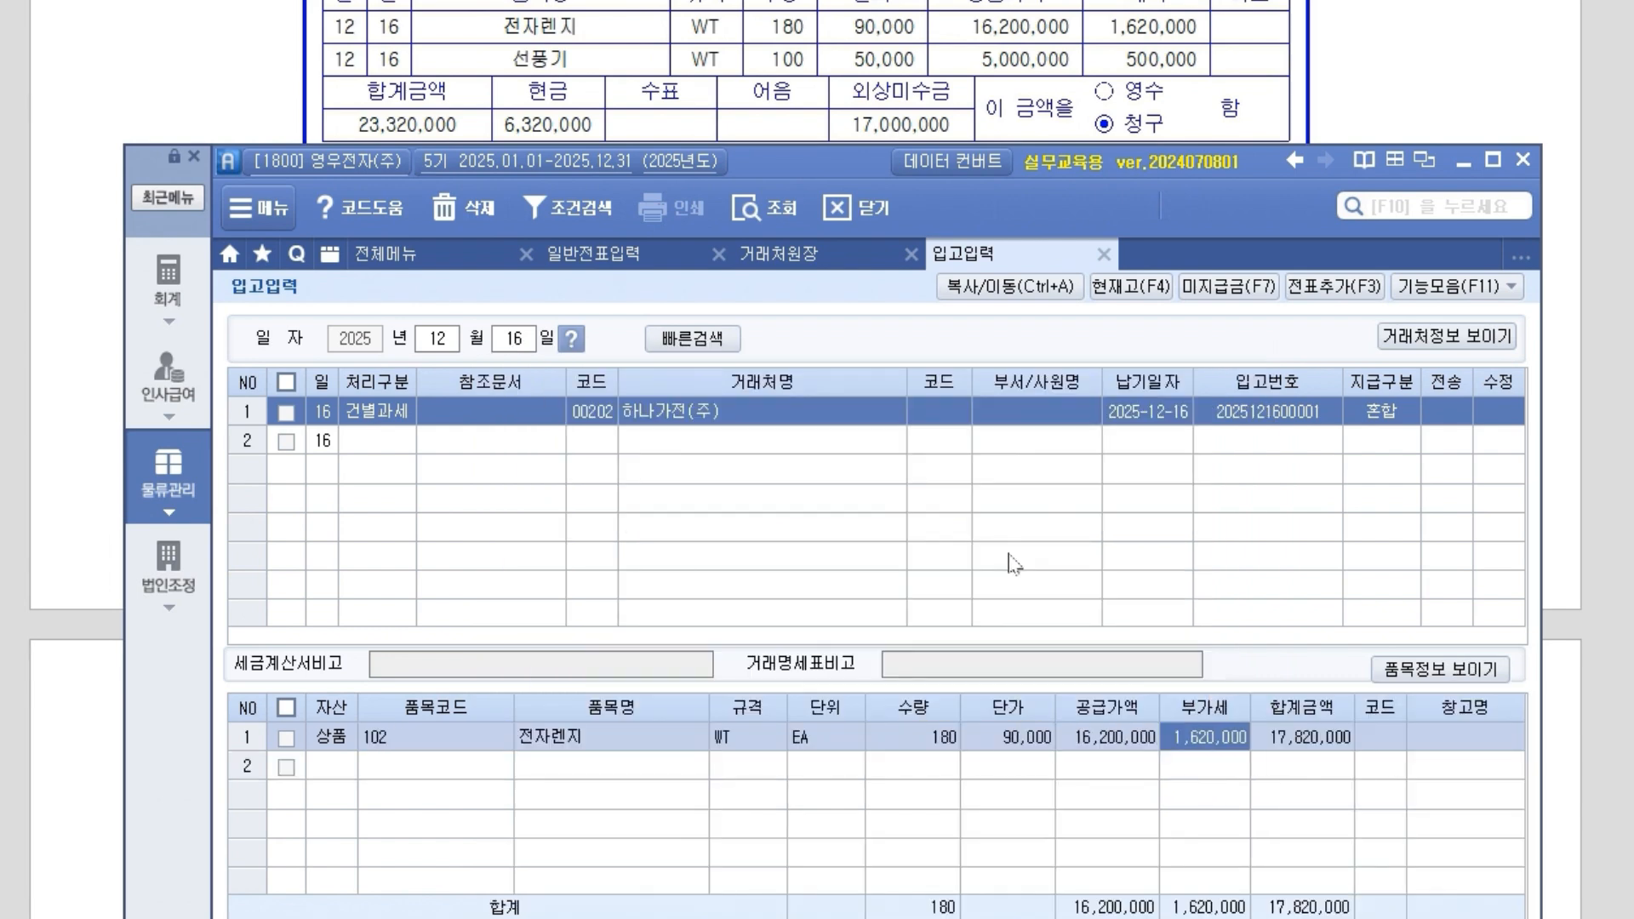
Add a second 상품 line for 103 선풍기 with 수량 100 and 단가 50,000.
{"action": "key", "text": "Return"}
{"action": "key", "text": "F2"}
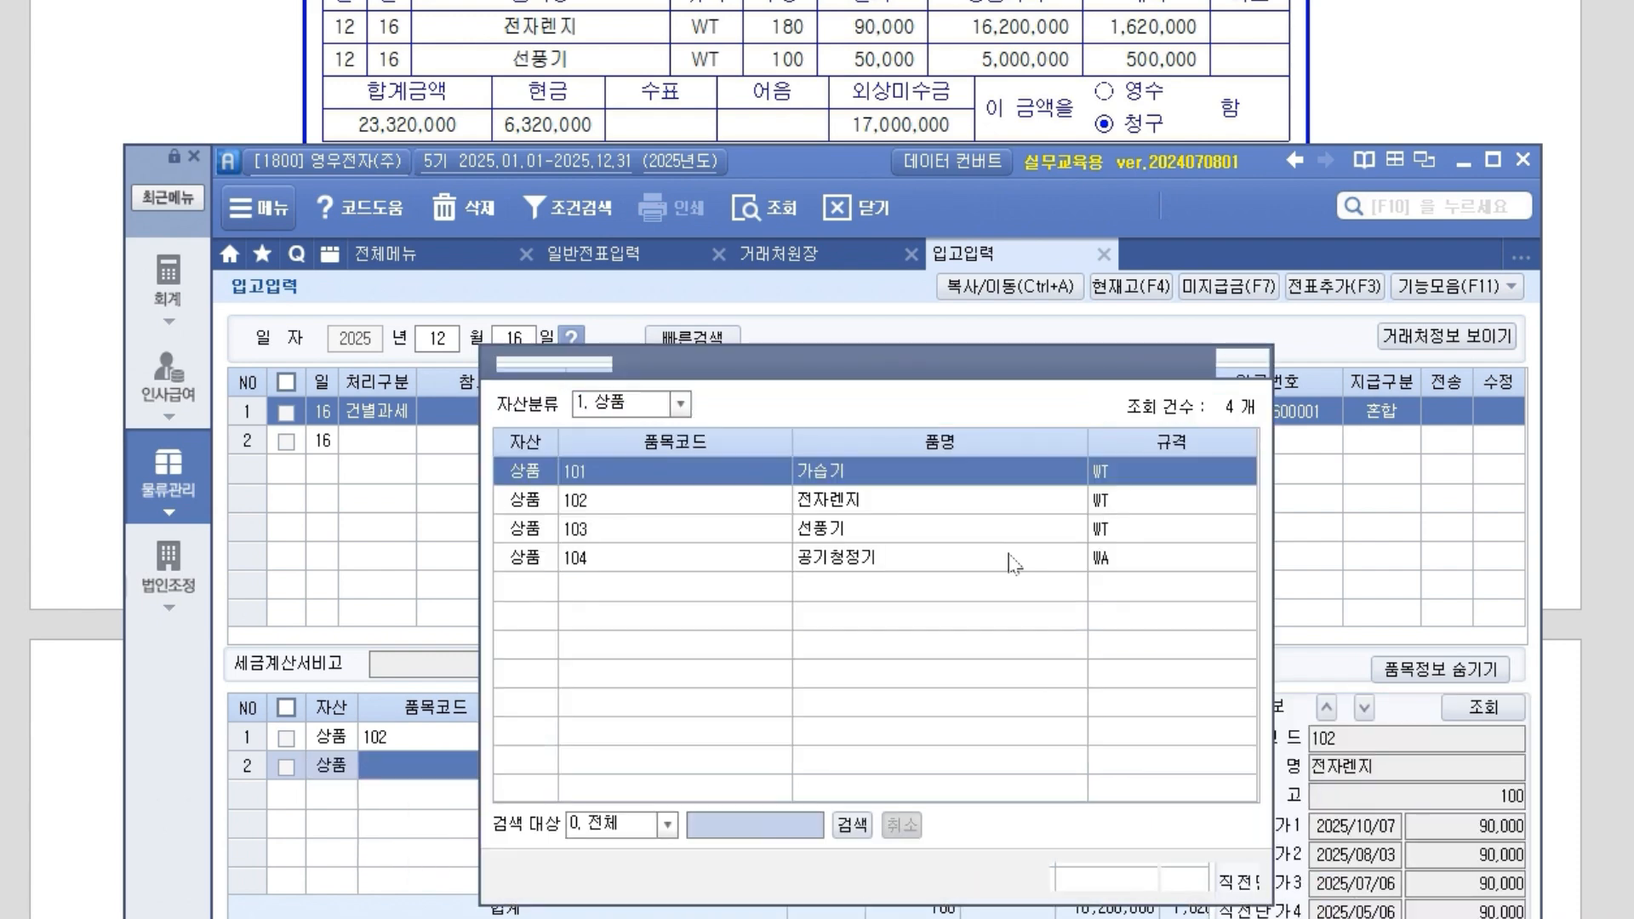
{"action": "key", "text": "Down"}
{"action": "key", "text": "Return"}
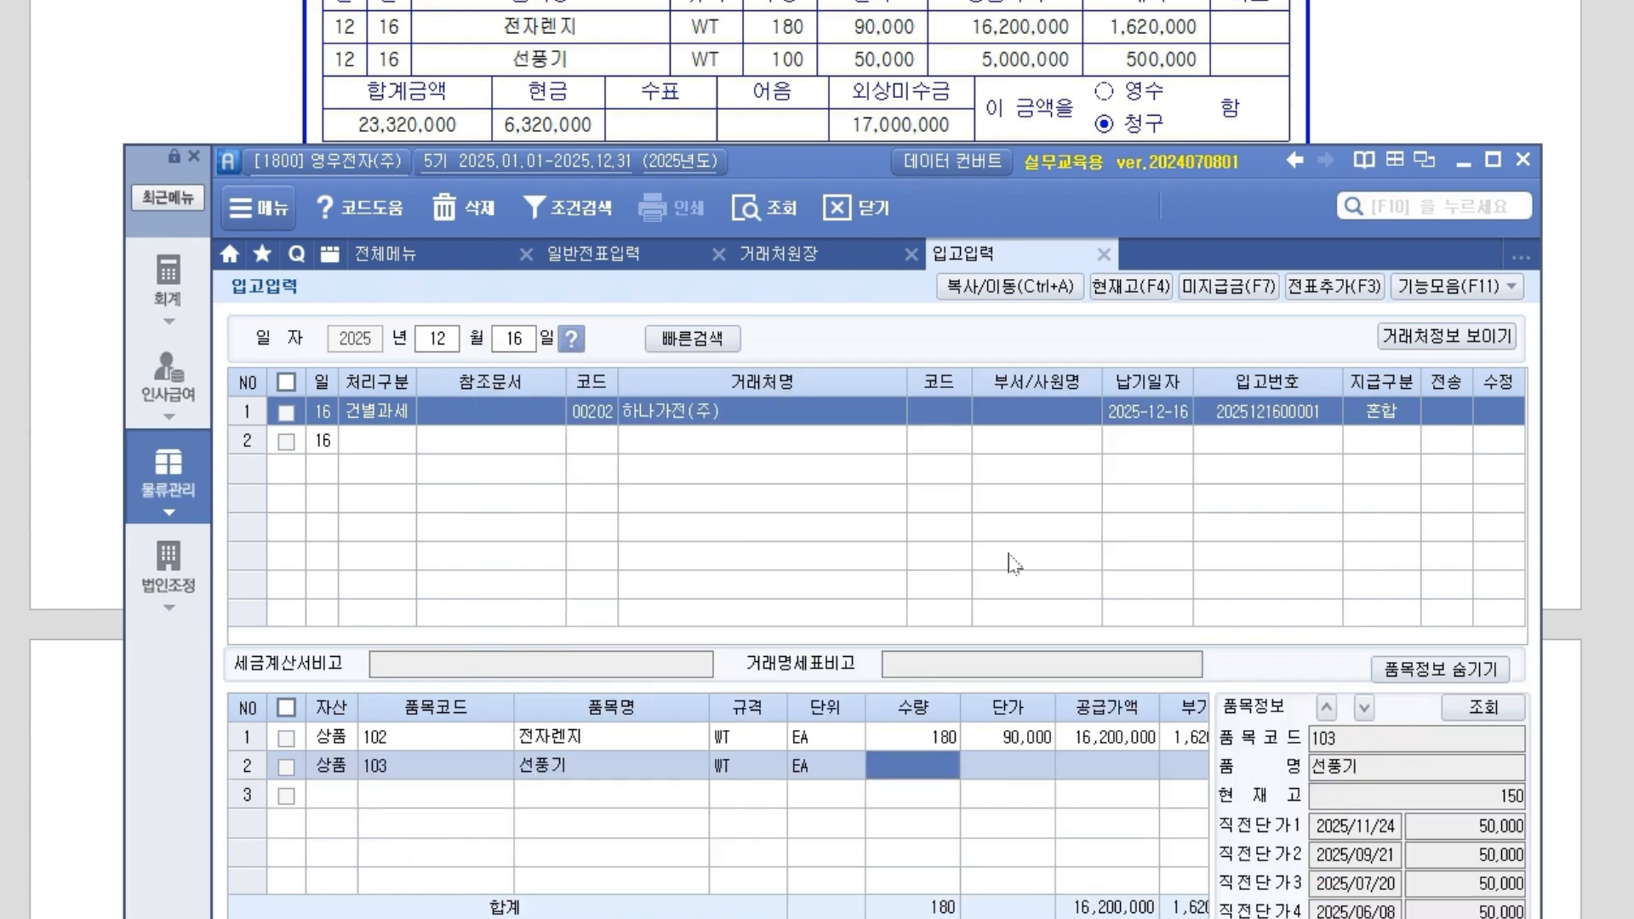
{"action": "type", "text": "100"}
{"action": "key", "text": "Return"}
{"action": "type", "text": "50,000"}
{"action": "key", "text": "Return"}
{"action": "key", "text": "Return"}
{"action": "key", "text": "Return"}
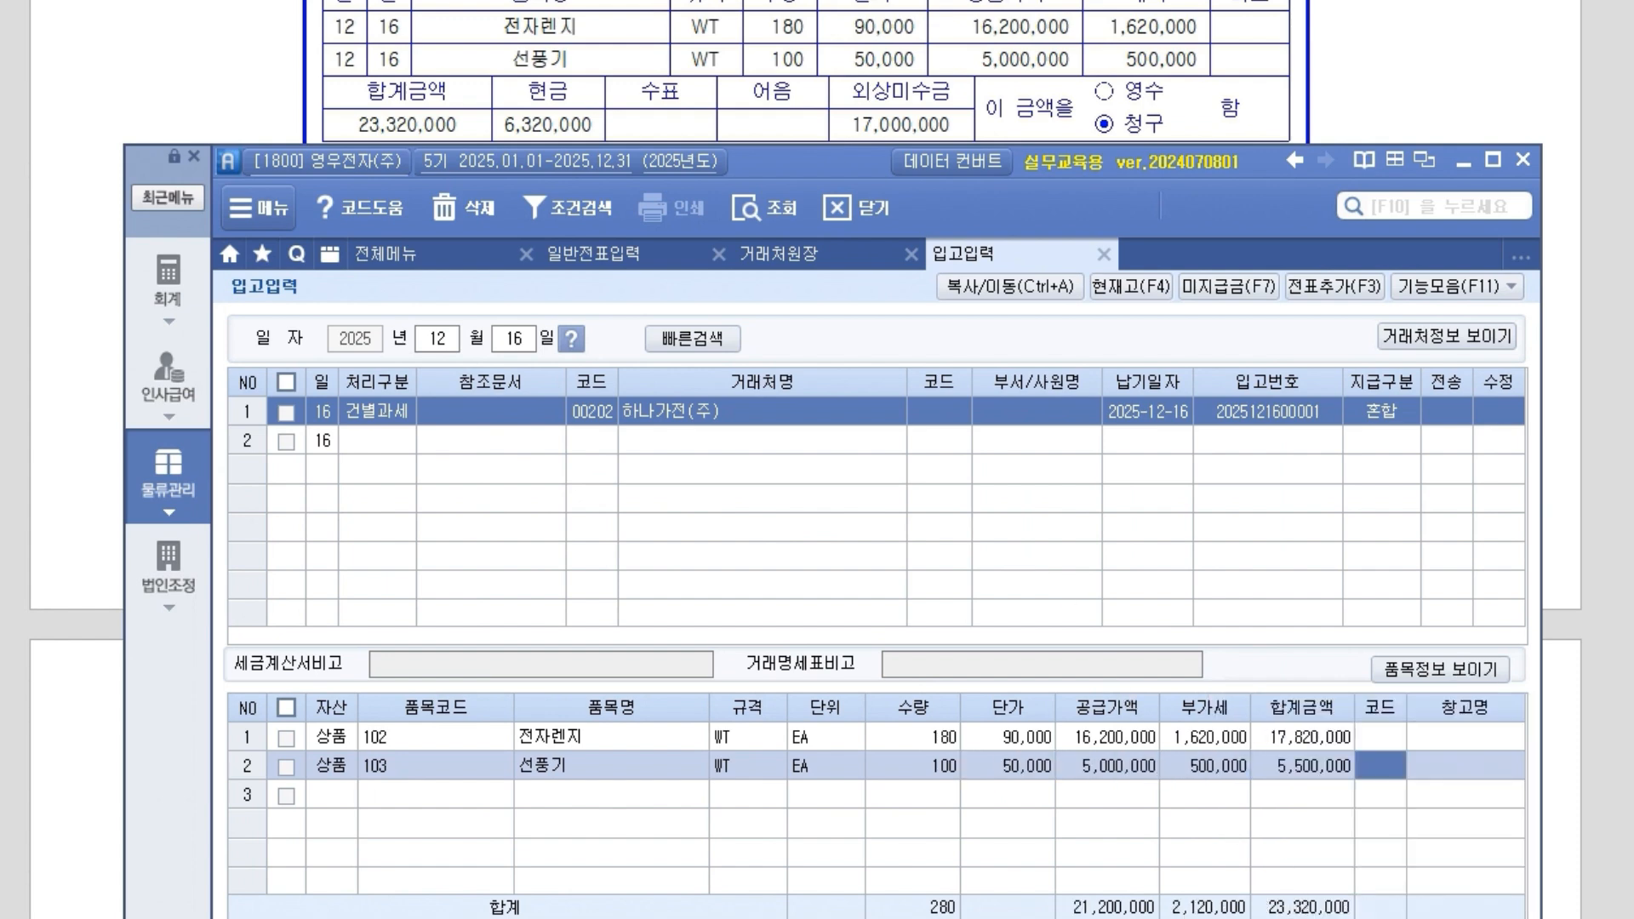
Set the purchase's 현금 payment to 6,320,000 and check the split between 현금 and 외상.
{"action": "mouse_move", "coordinate": [863, 162]}
{"action": "left_mouse_down"}
{"action": "mouse_move", "coordinate": [869, 334]}
{"action": "mouse_move", "coordinate": [870, 192]}
{"action": "left_mouse_up"}
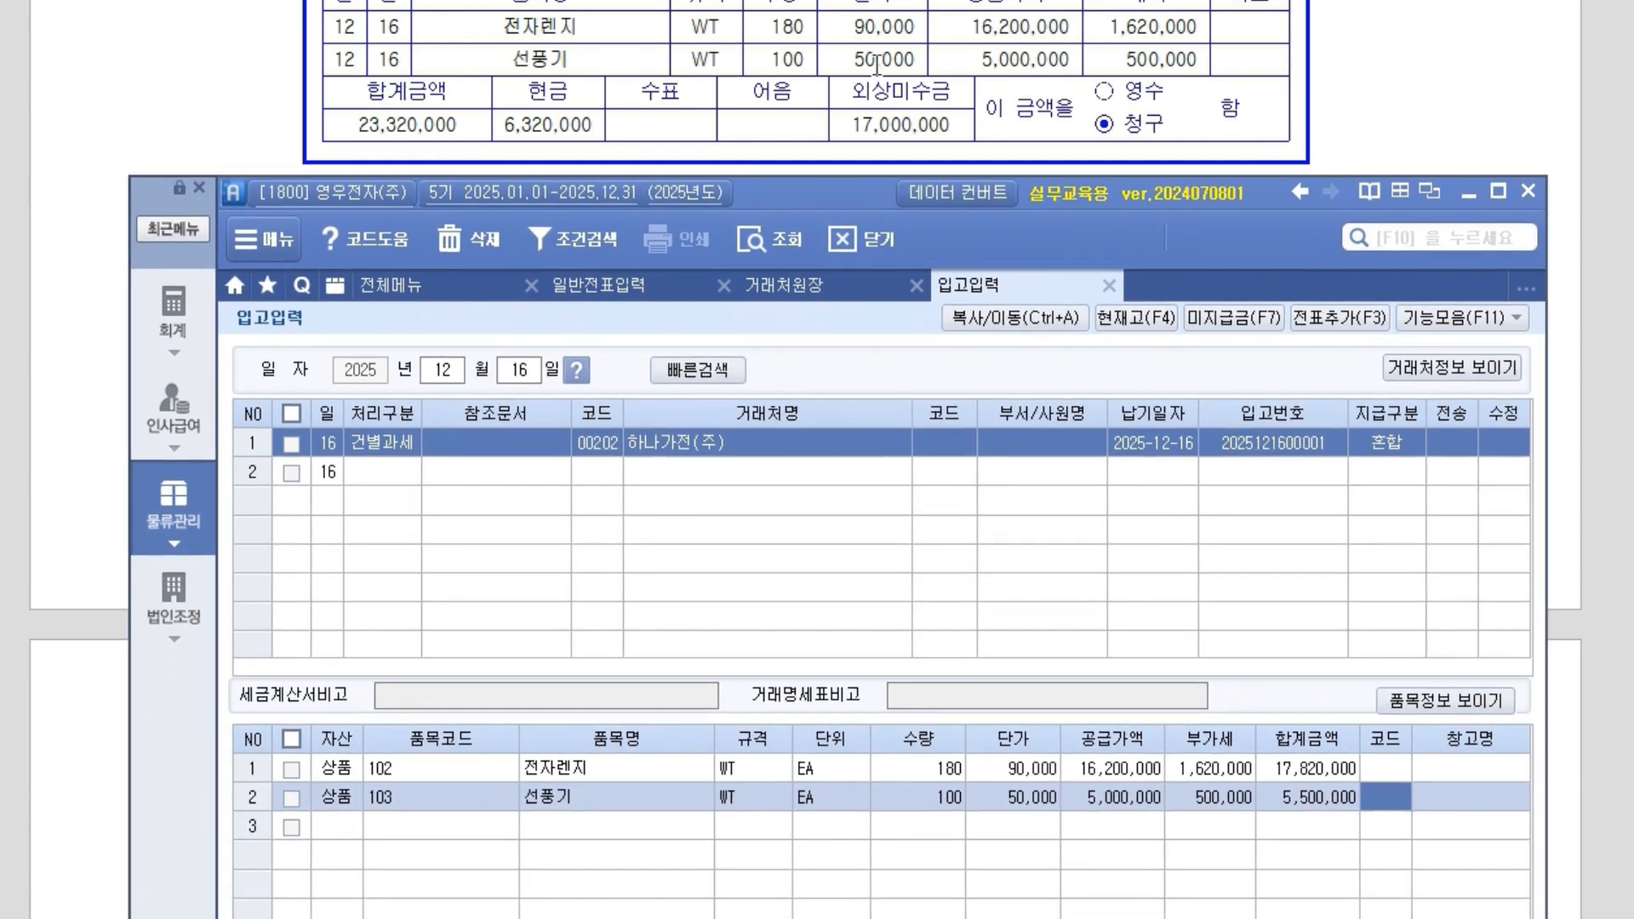
{"action": "scroll", "coordinate": [879, 72], "scroll_direction": "down", "scroll_amount": 2}
{"action": "left_click_drag", "start_coordinate": [844, 198], "coordinate": [839, 48]}
{"action": "left_click", "coordinate": [294, 912]}
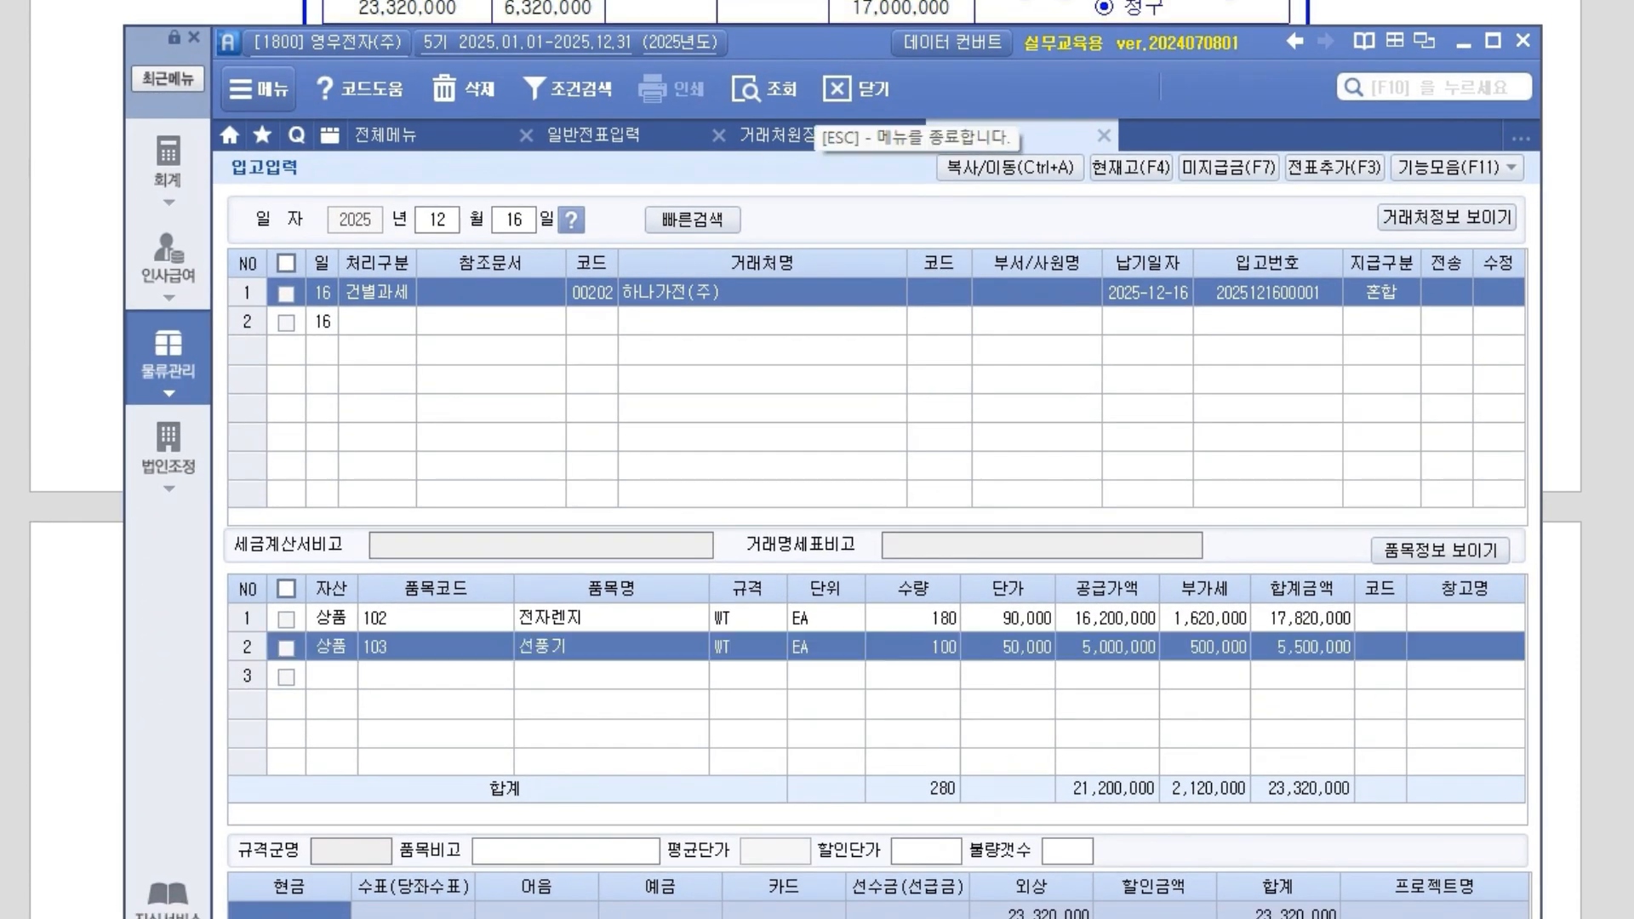
{"action": "type", "text": "6320000"}
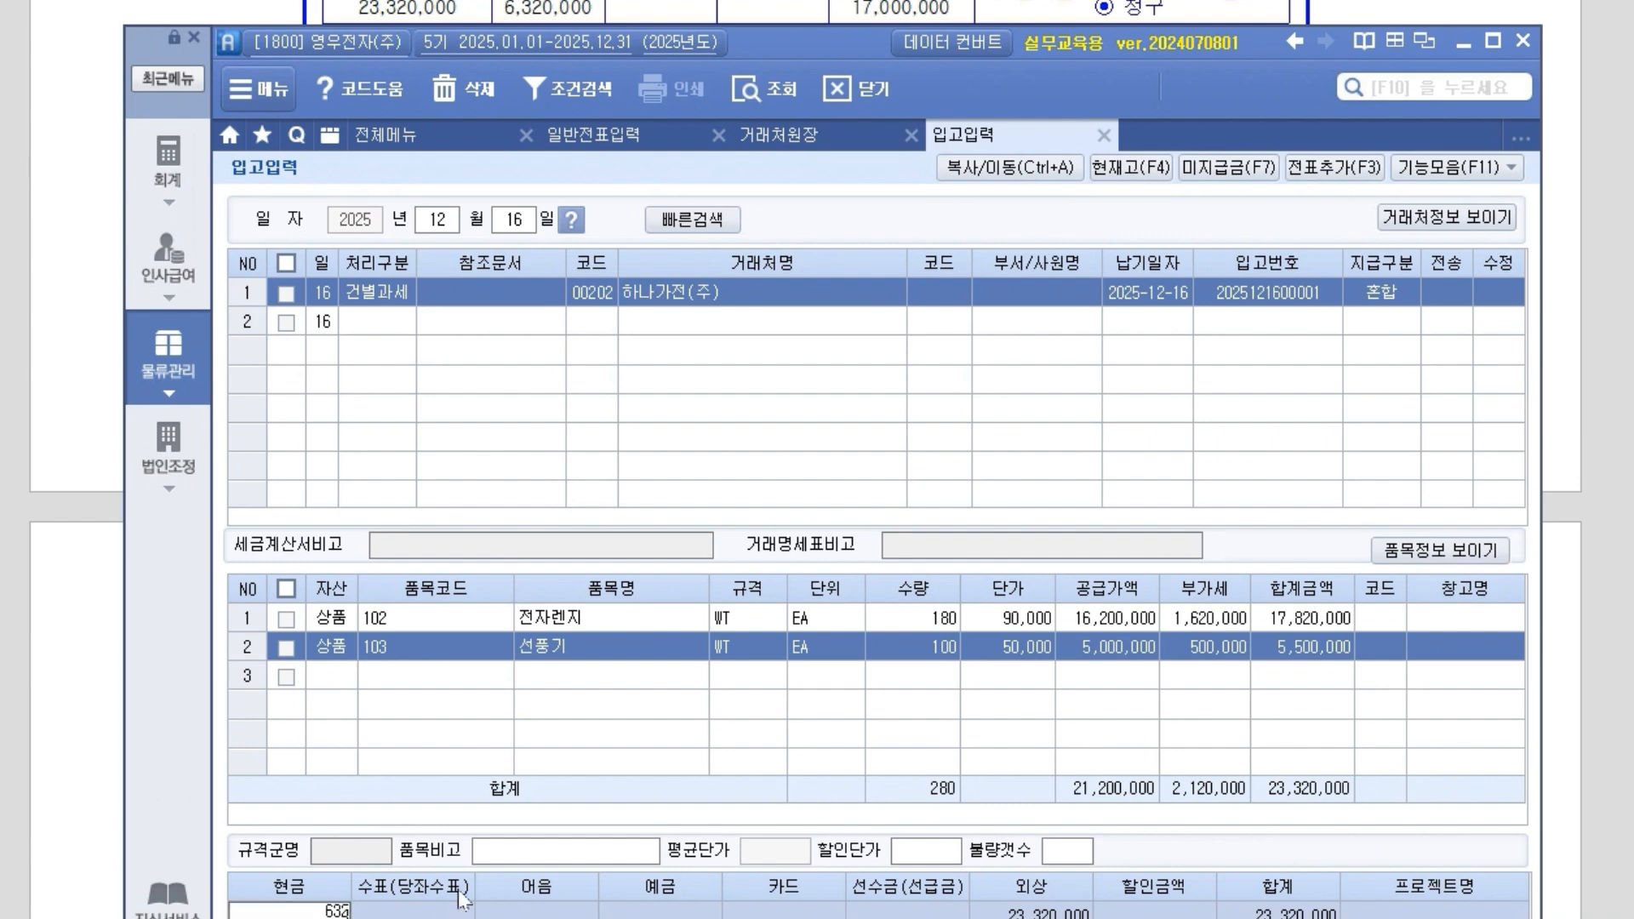
{"action": "key", "text": "Return"}
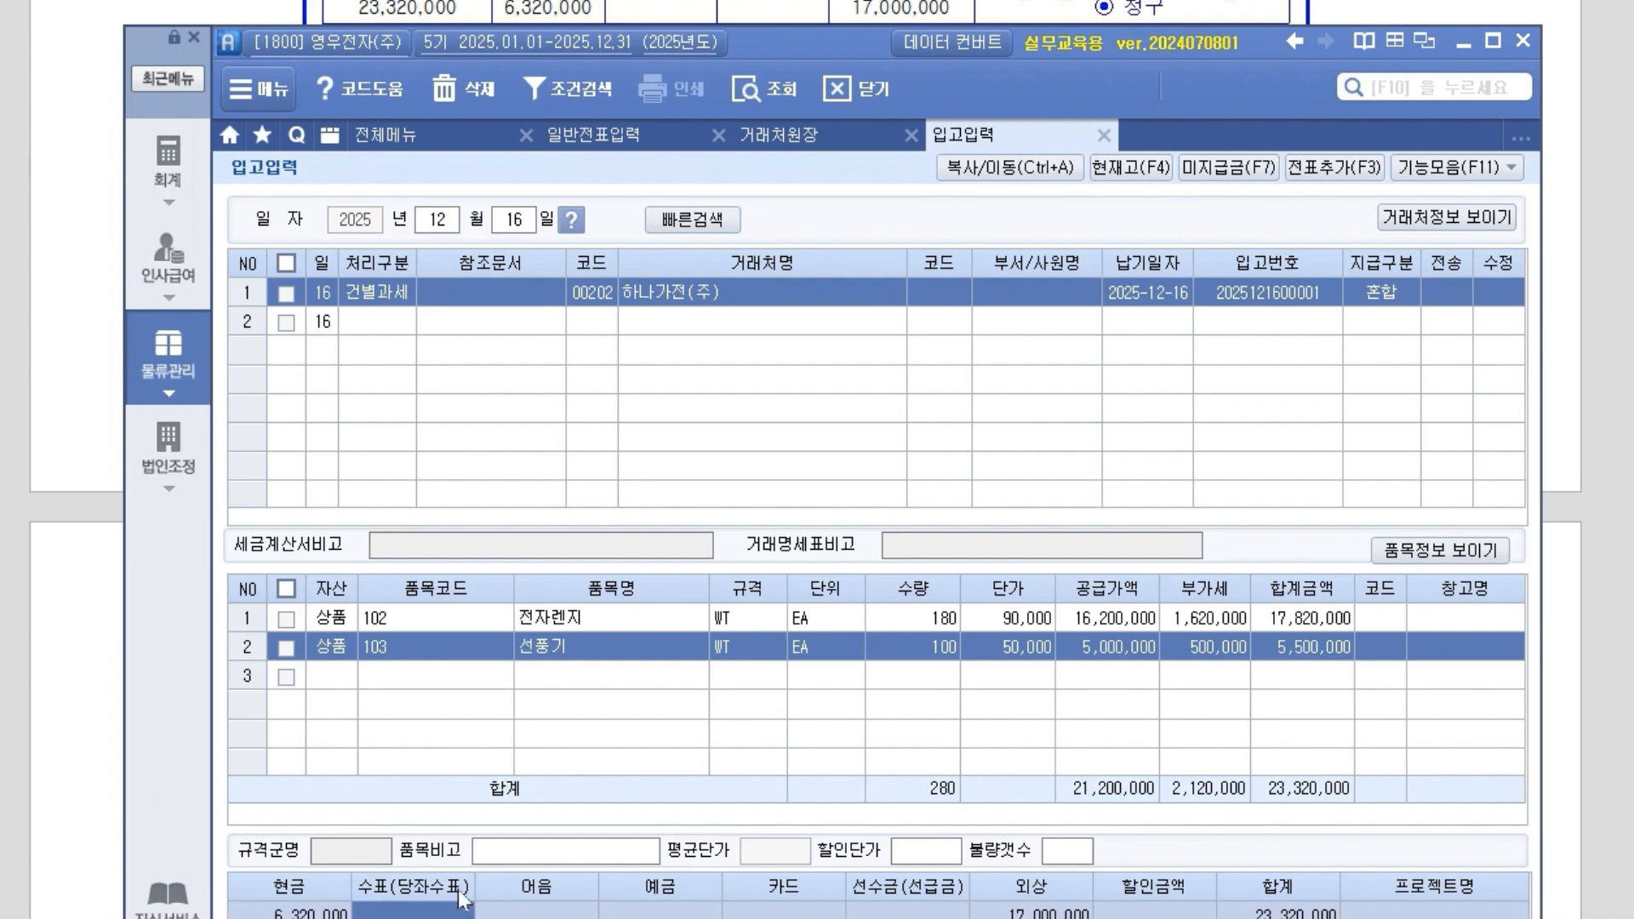
{"action": "left_click", "coordinate": [1011, 909]}
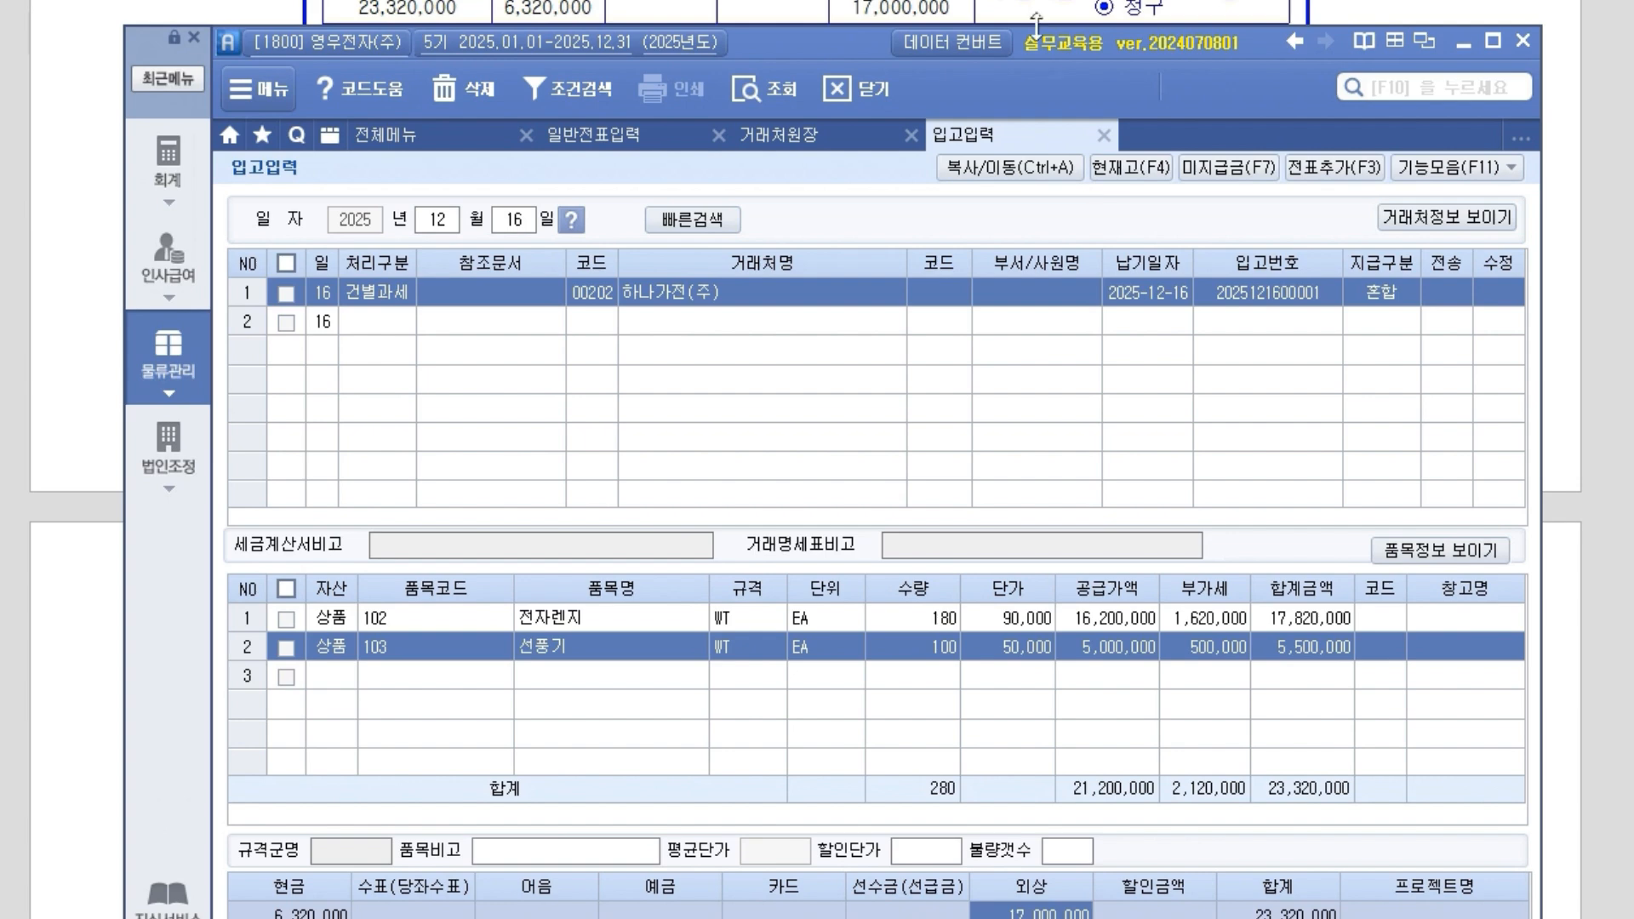
{"action": "left_click_drag", "start_coordinate": [841, 41], "coordinate": [851, 0]}
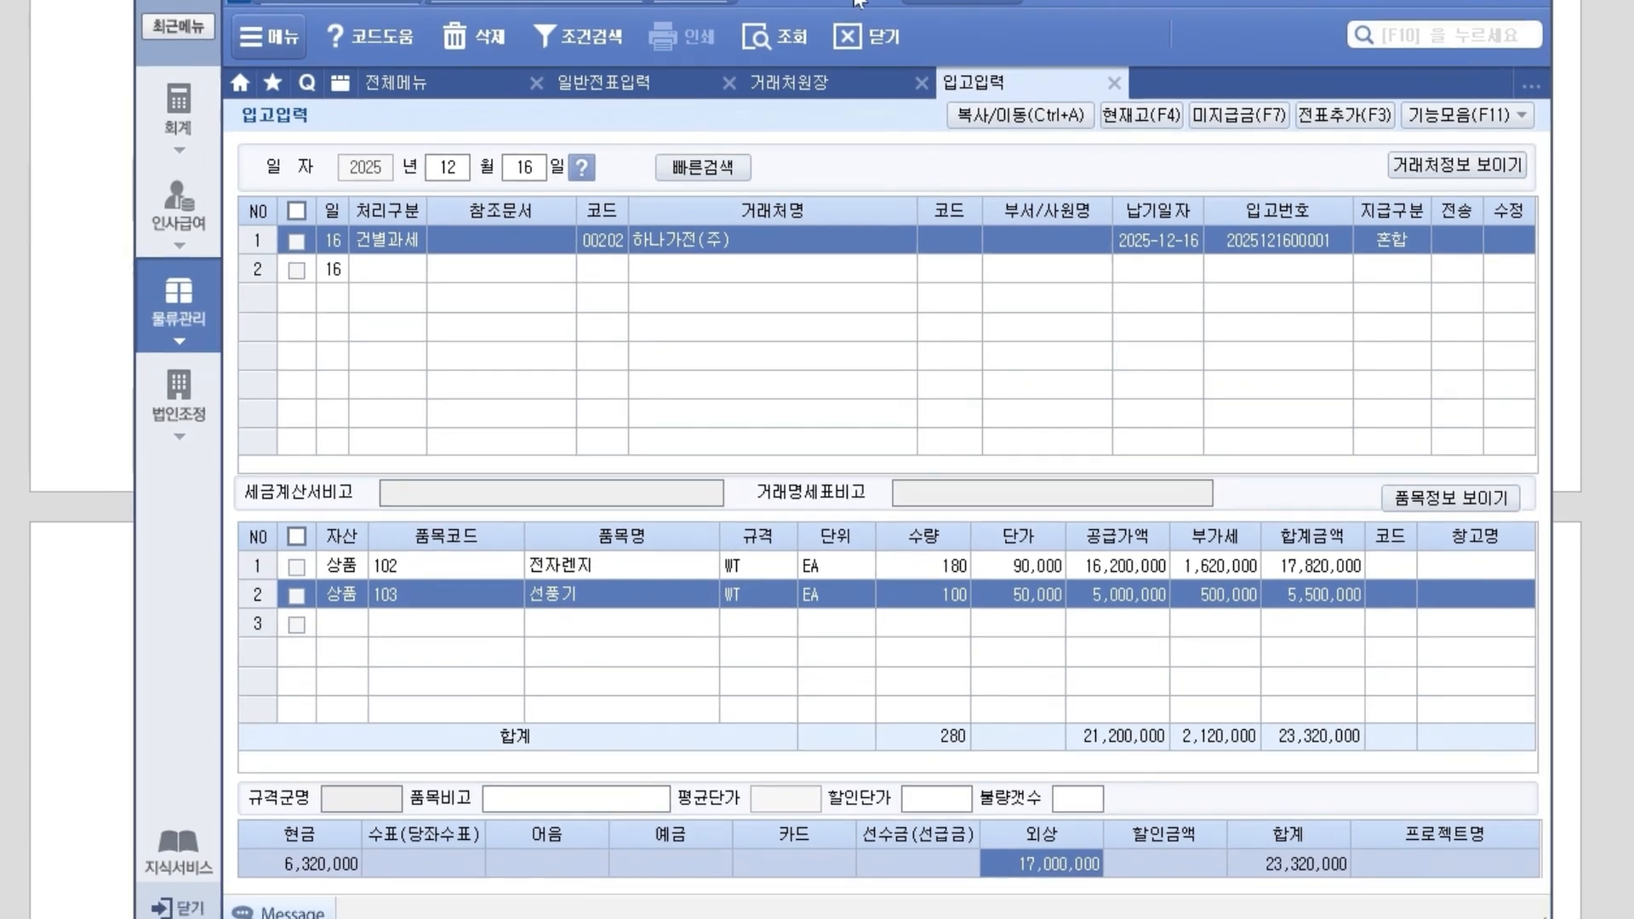
{"action": "left_click", "coordinate": [332, 877]}
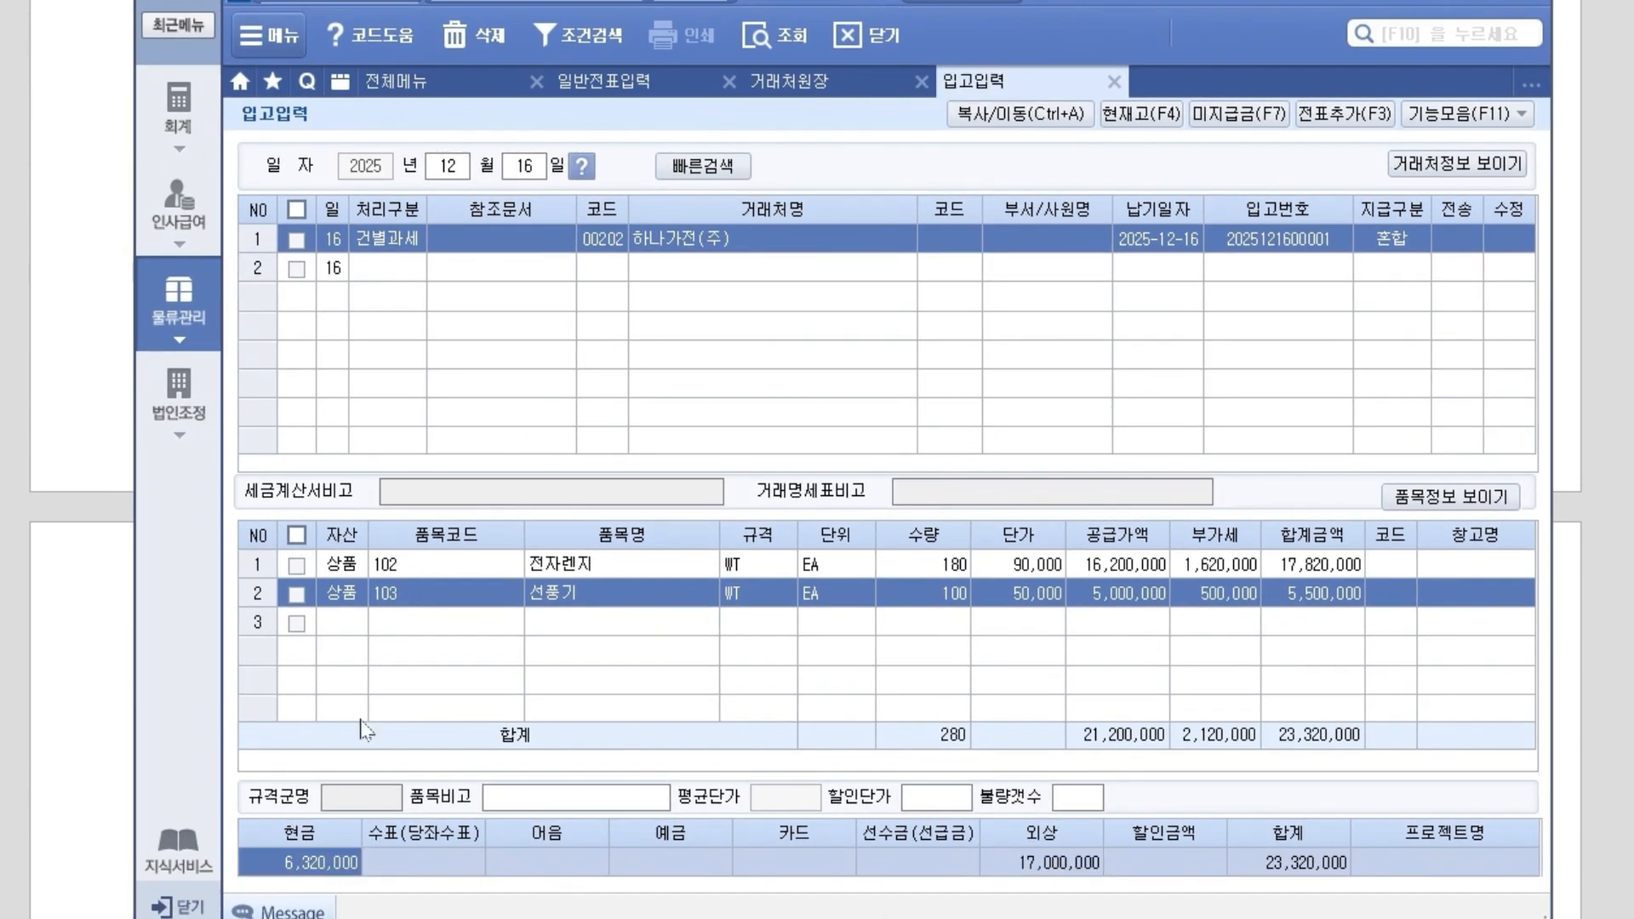
Run 전표추가 on the 하나가전(주) purchase and transfer its voucher to accounting.
{"action": "right_click", "coordinate": [428, 255]}
{"action": "left_click", "coordinate": [517, 243]}
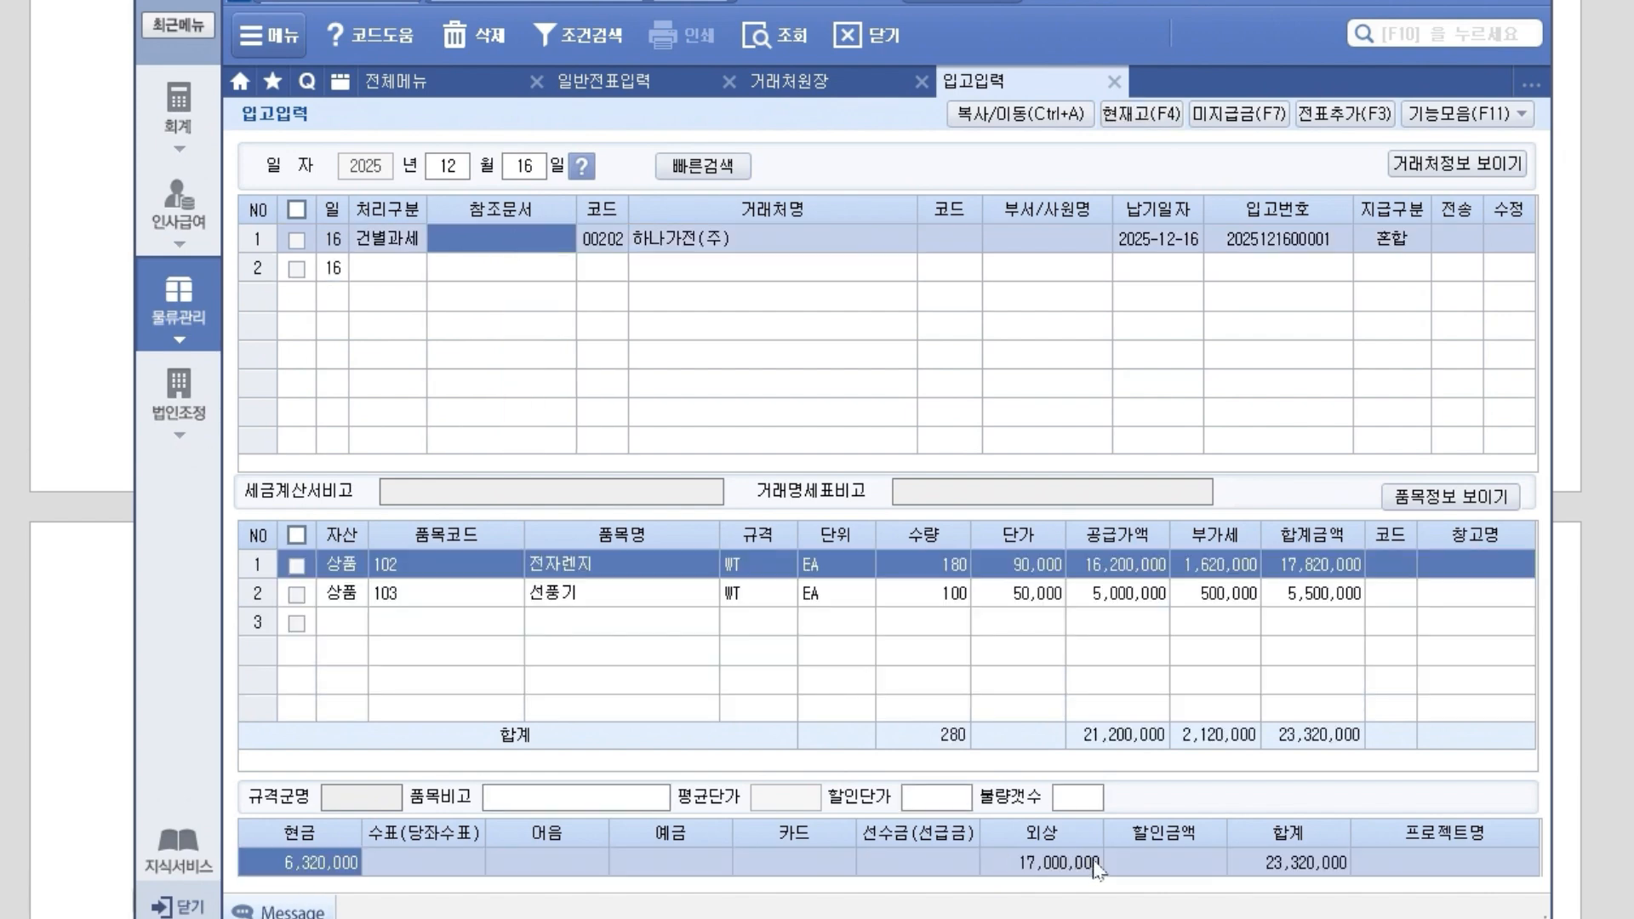
{"action": "left_click_drag", "start_coordinate": [847, 4], "coordinate": [1033, 113]}
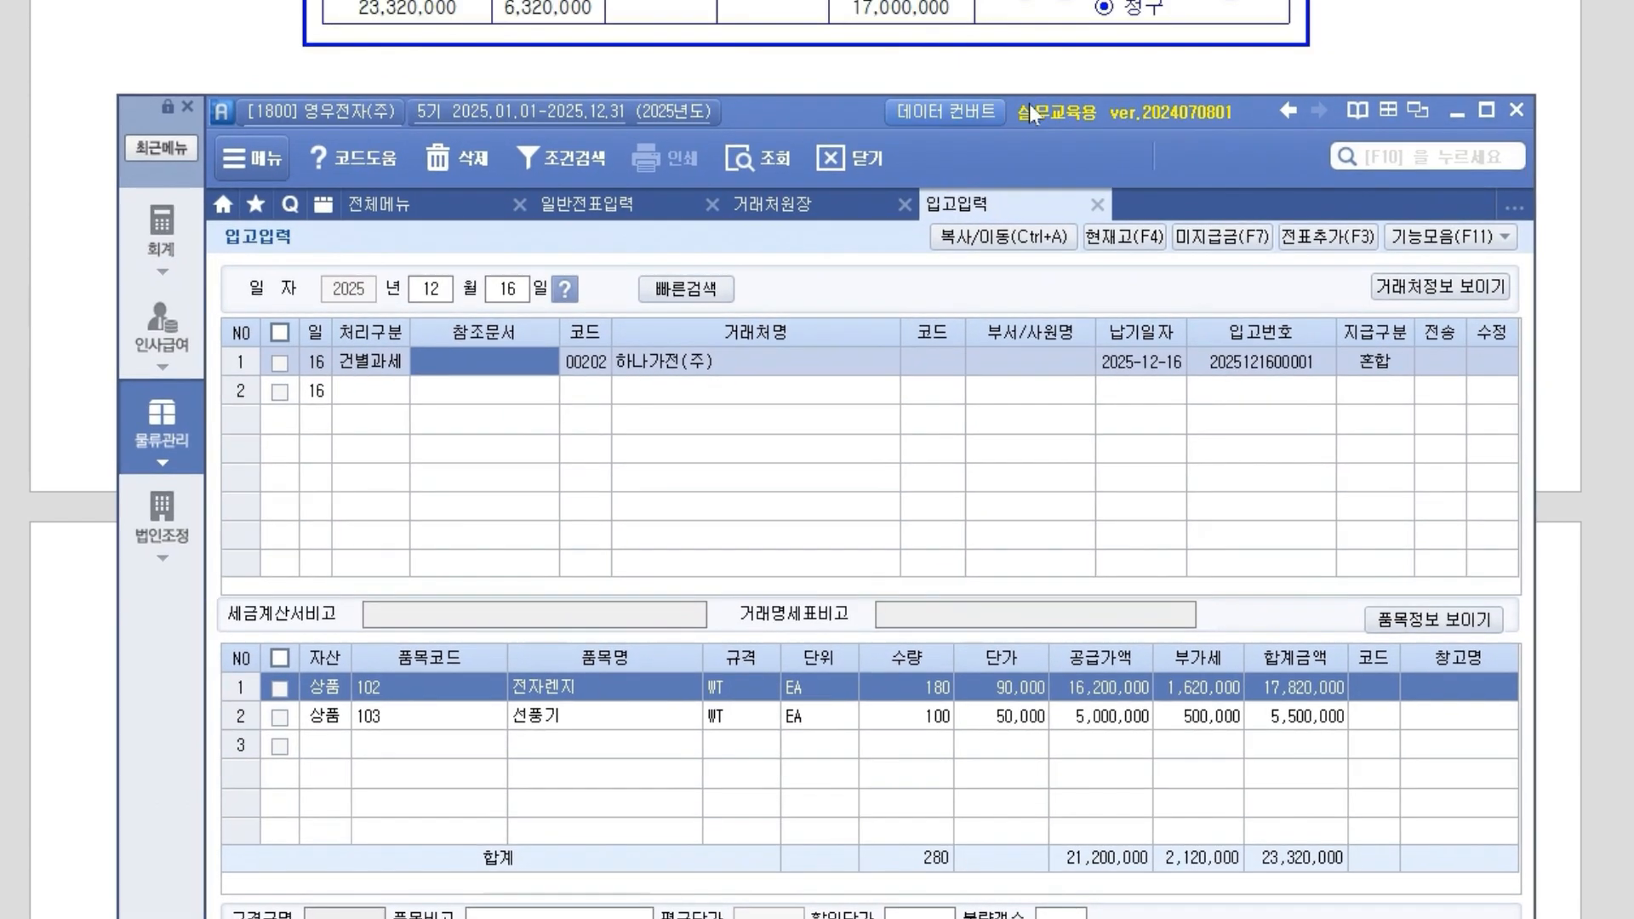
{"action": "left_click", "coordinate": [1328, 237]}
{"action": "left_click", "coordinate": [1362, 288]}
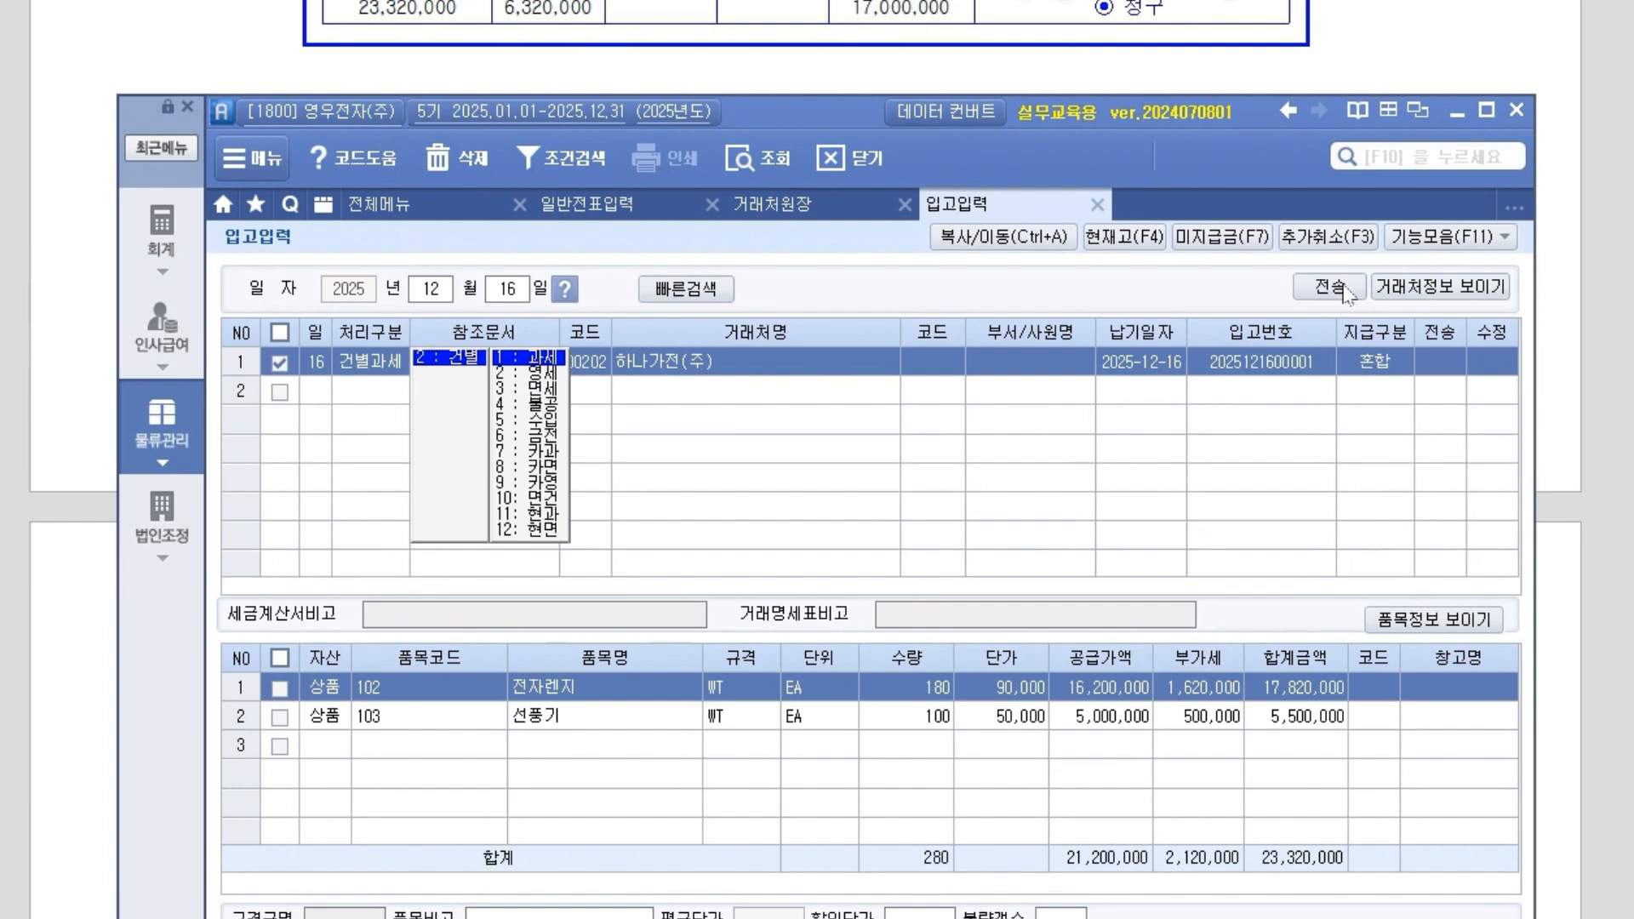
{"action": "left_click", "coordinate": [808, 621]}
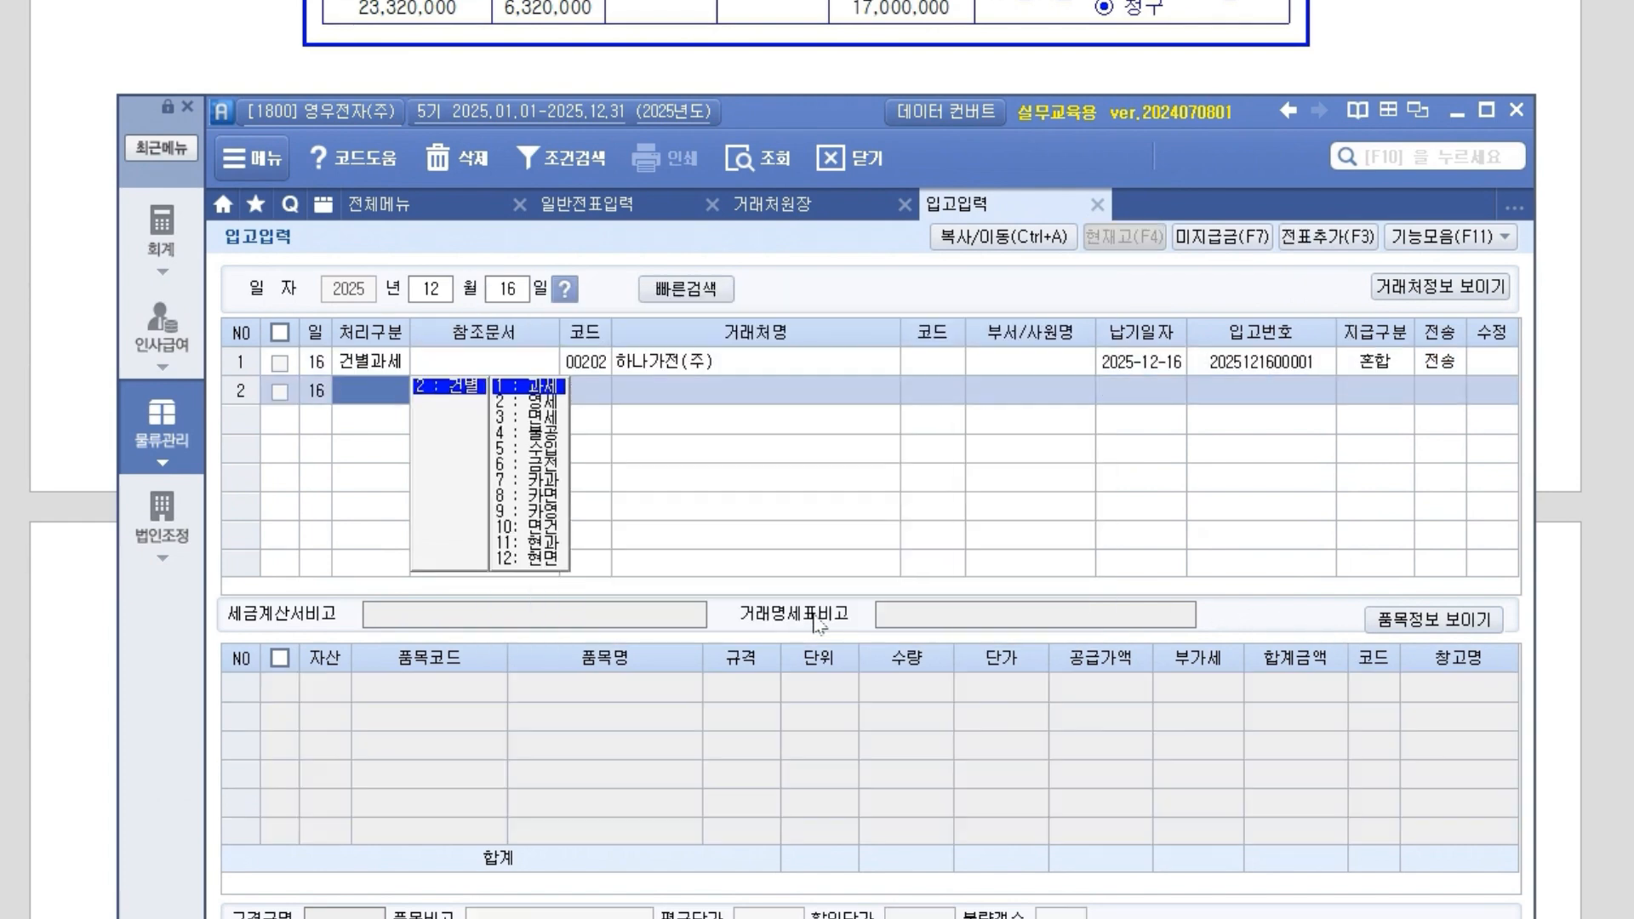
Open 매입매출전표입력 in the 회계 module and list the vouchers for 12월 16일.
{"action": "left_click_drag", "start_coordinate": [848, 107], "coordinate": [859, 29]}
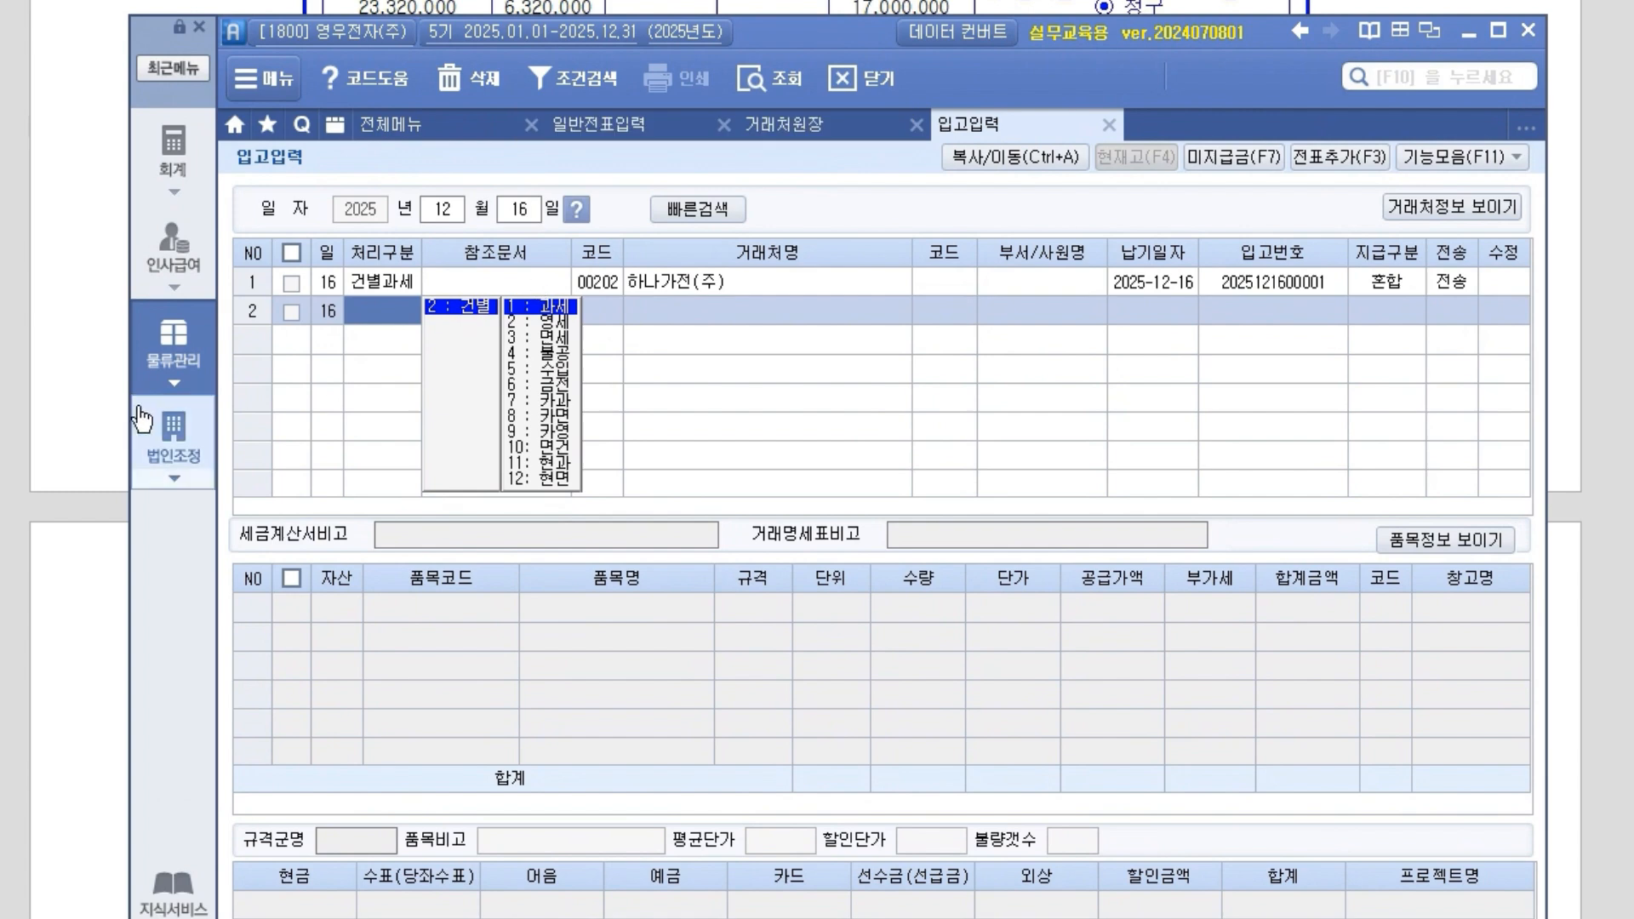
{"action": "left_click", "coordinate": [173, 151]}
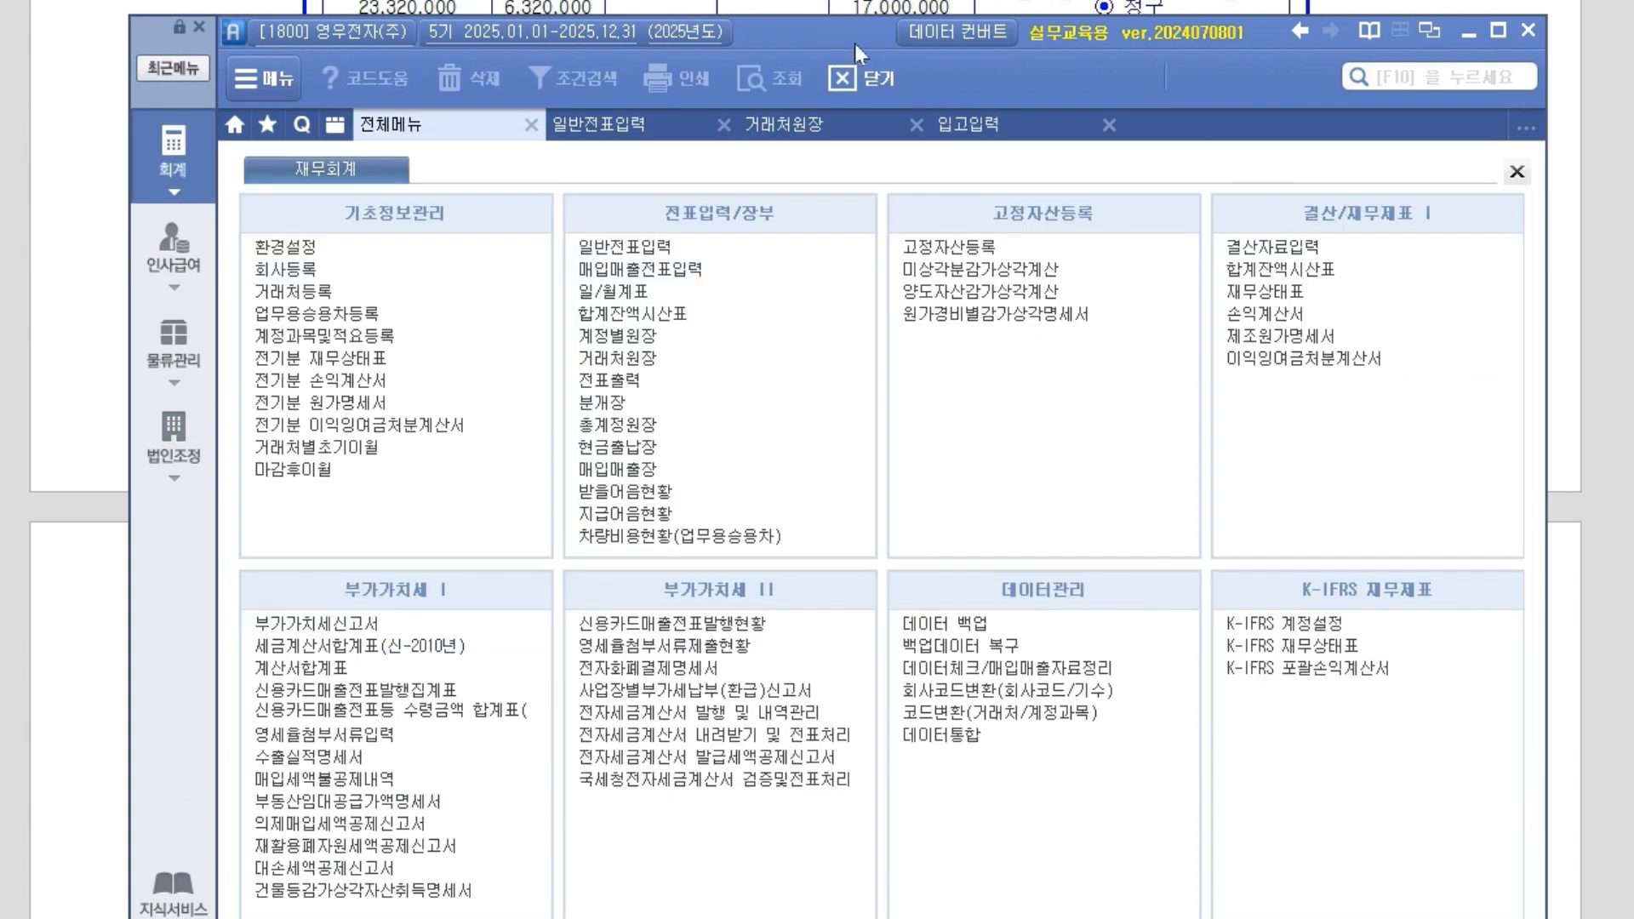
{"action": "left_click_drag", "start_coordinate": [854, 44], "coordinate": [851, 233]}
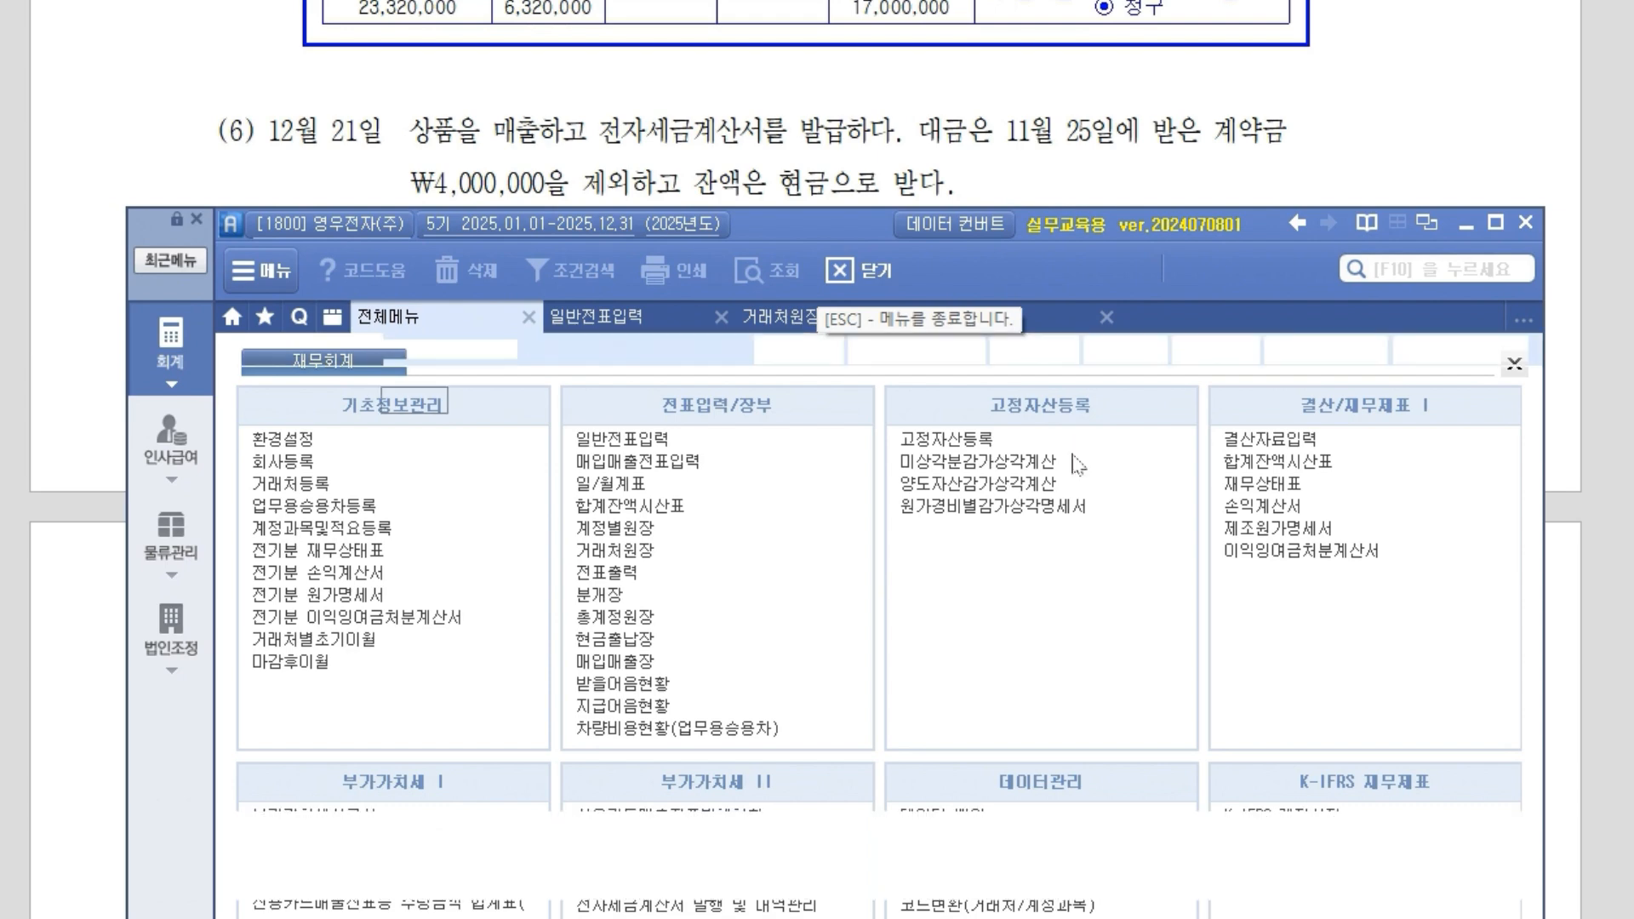
{"action": "type", "text": "12"}
{"action": "key", "text": "Return"}
{"action": "type", "text": "16"}
{"action": "key", "text": "Return"}
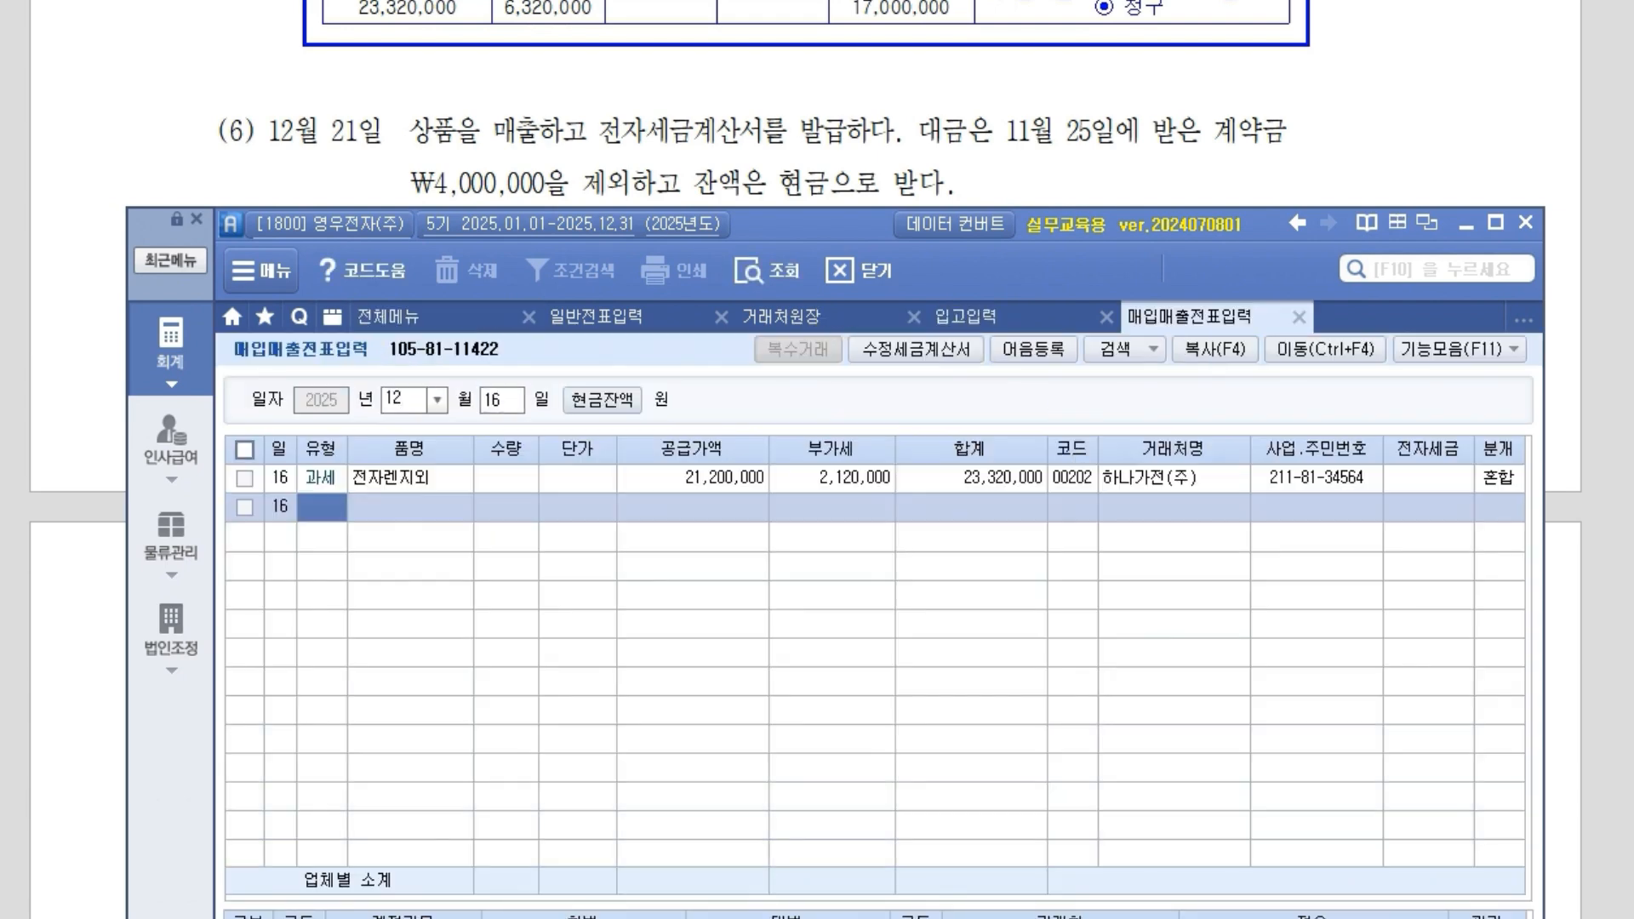
Set 전자세금 to 전자입력 on the 하나가전(주) voucher and check its 현금 and 외상매입금 journal lines.
{"action": "left_click", "coordinate": [1435, 479]}
{"action": "type", "text": "1"}
{"action": "key", "text": "Return"}
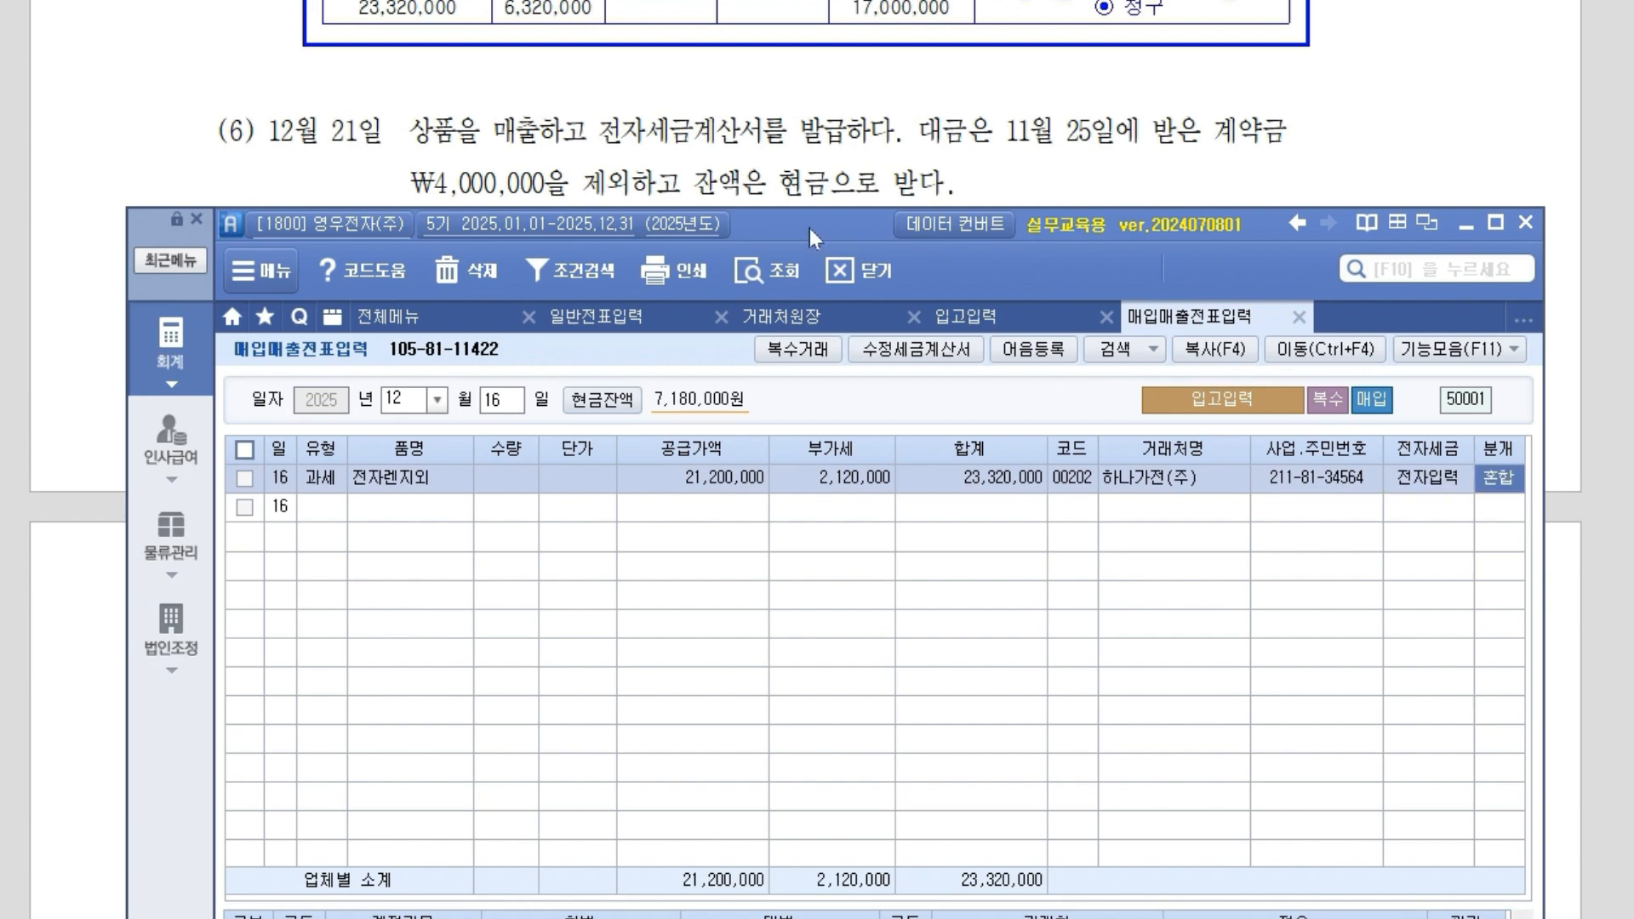
{"action": "left_click_drag", "start_coordinate": [810, 228], "coordinate": [809, 45]}
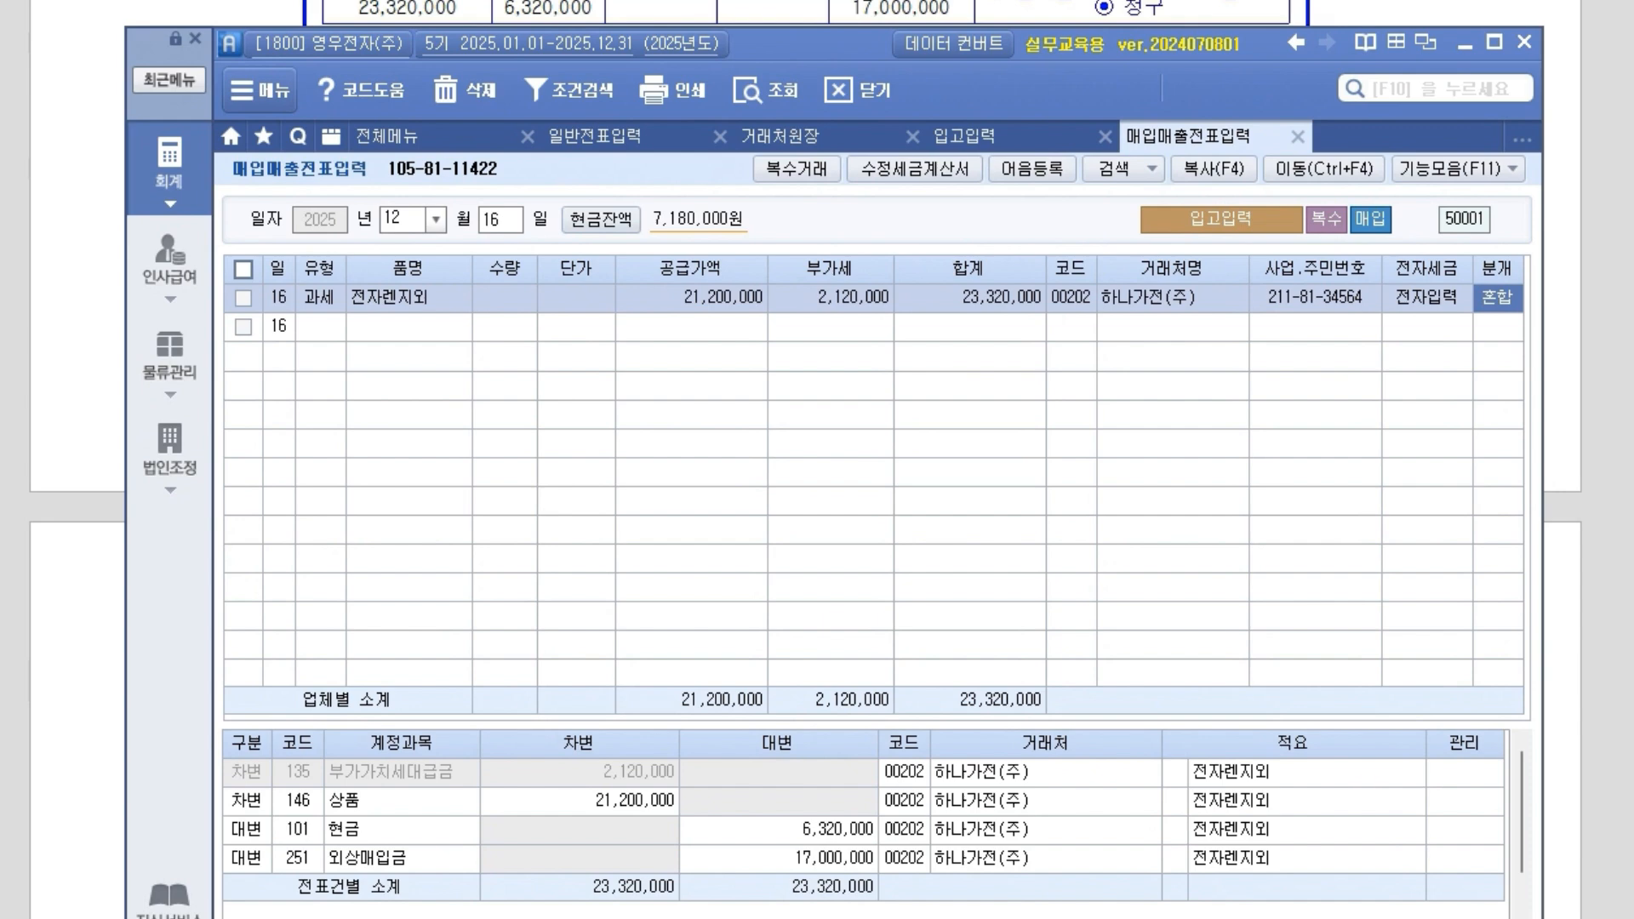
{"action": "left_click", "coordinate": [369, 834]}
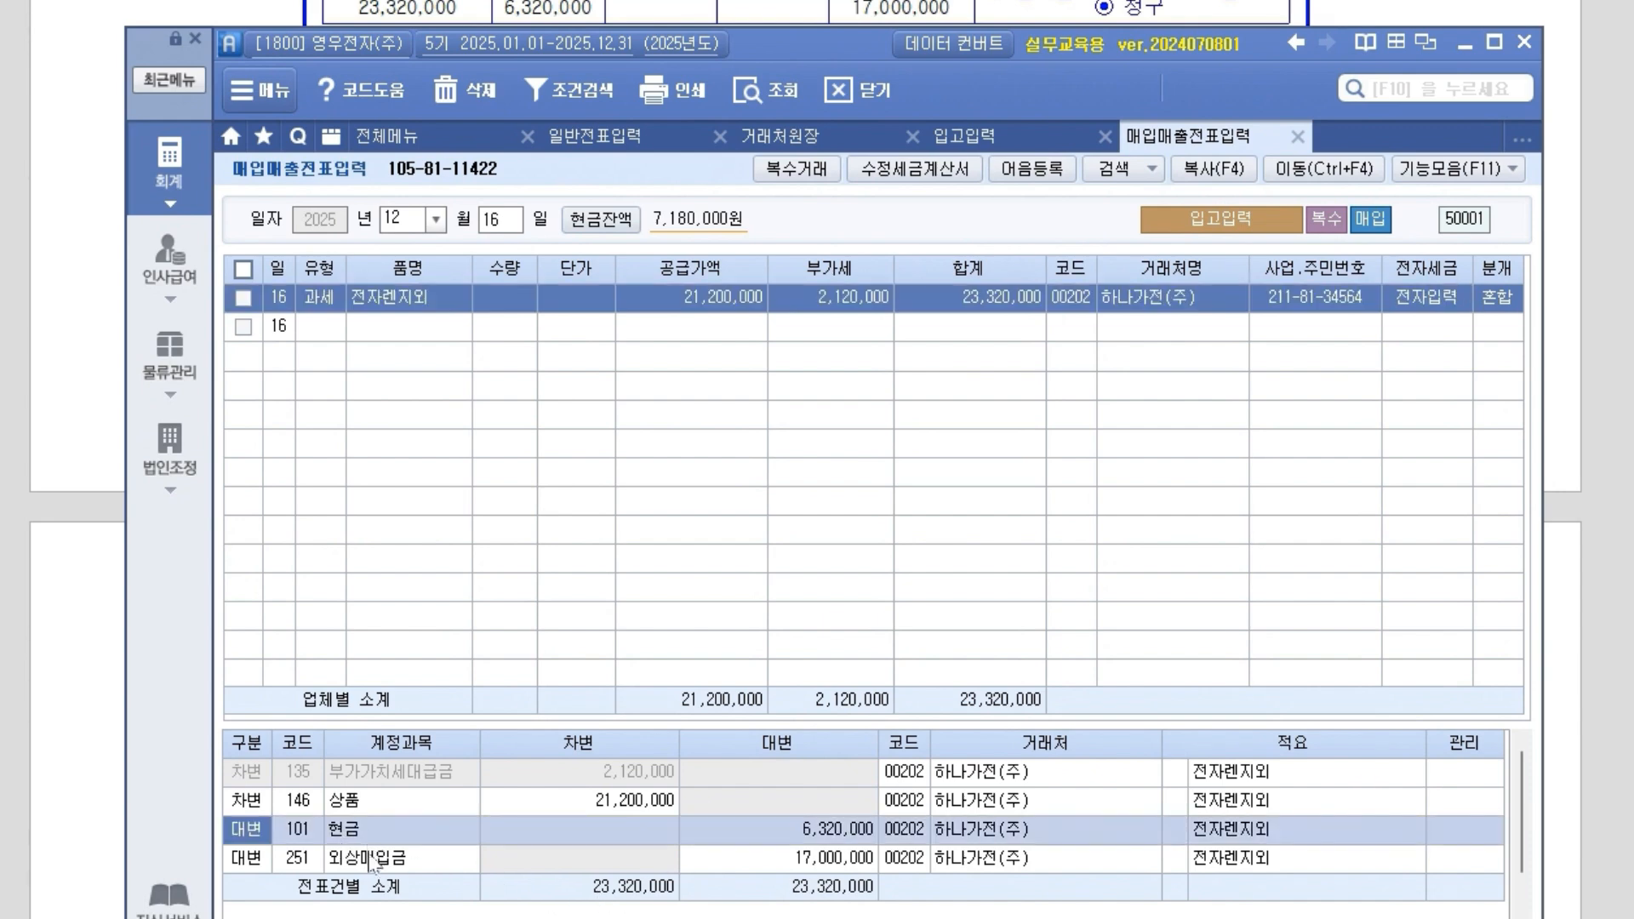
{"action": "left_click", "coordinate": [366, 862]}
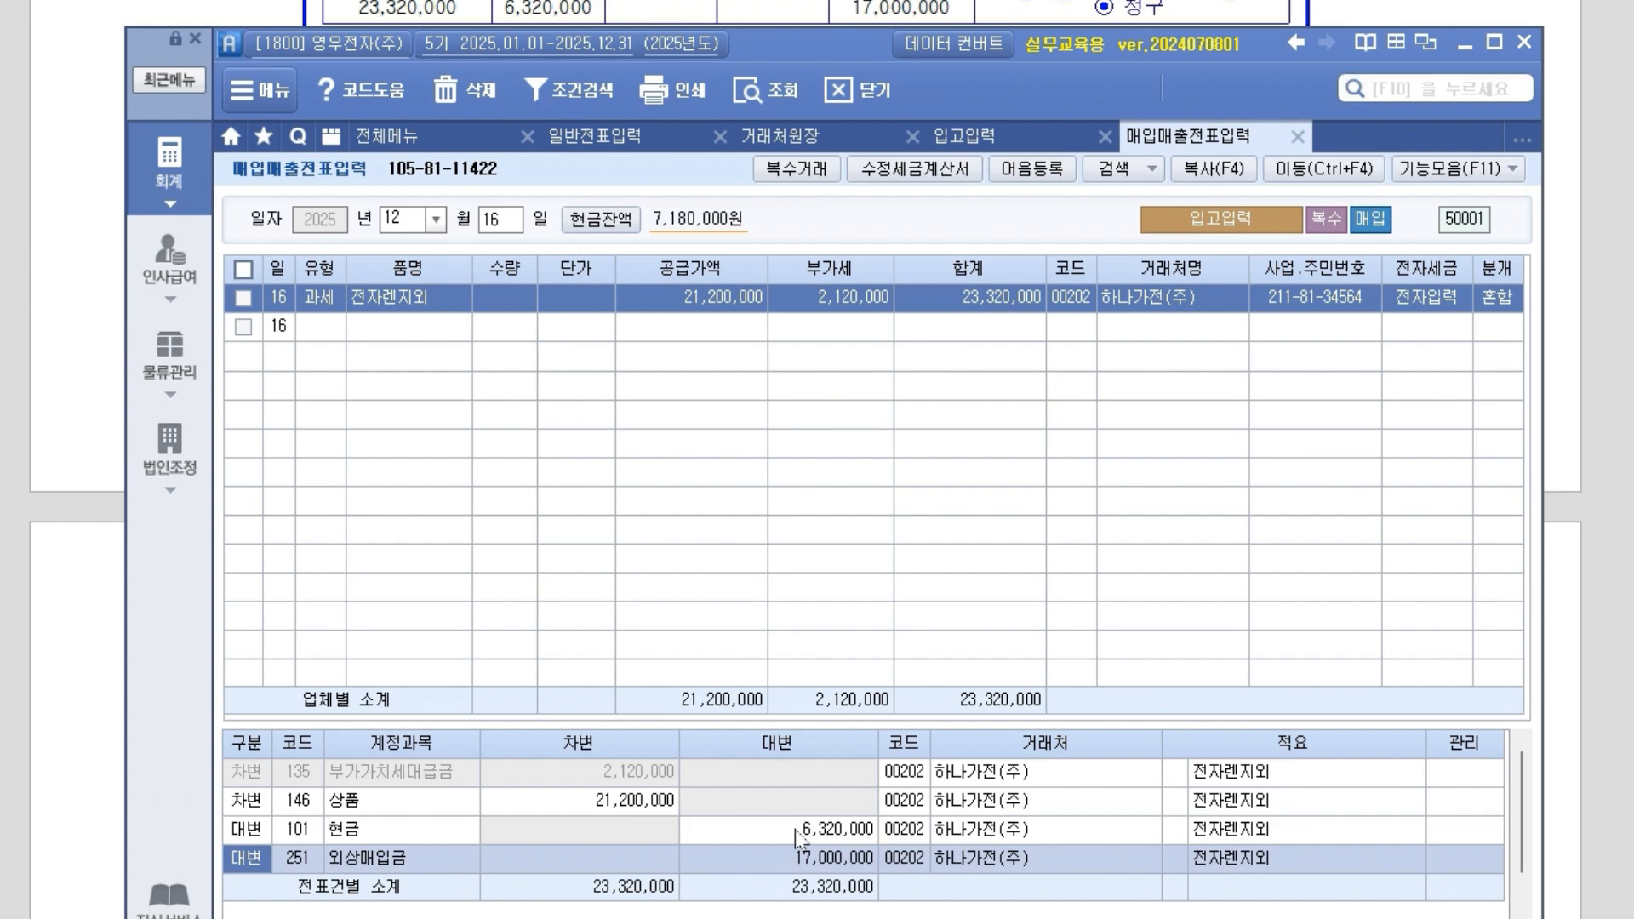
Check the 거래처 codes on the 외상매입금 and 현금 journal lines, and read question (6) and its 전자세금계산서.
{"action": "left_click", "coordinate": [908, 861]}
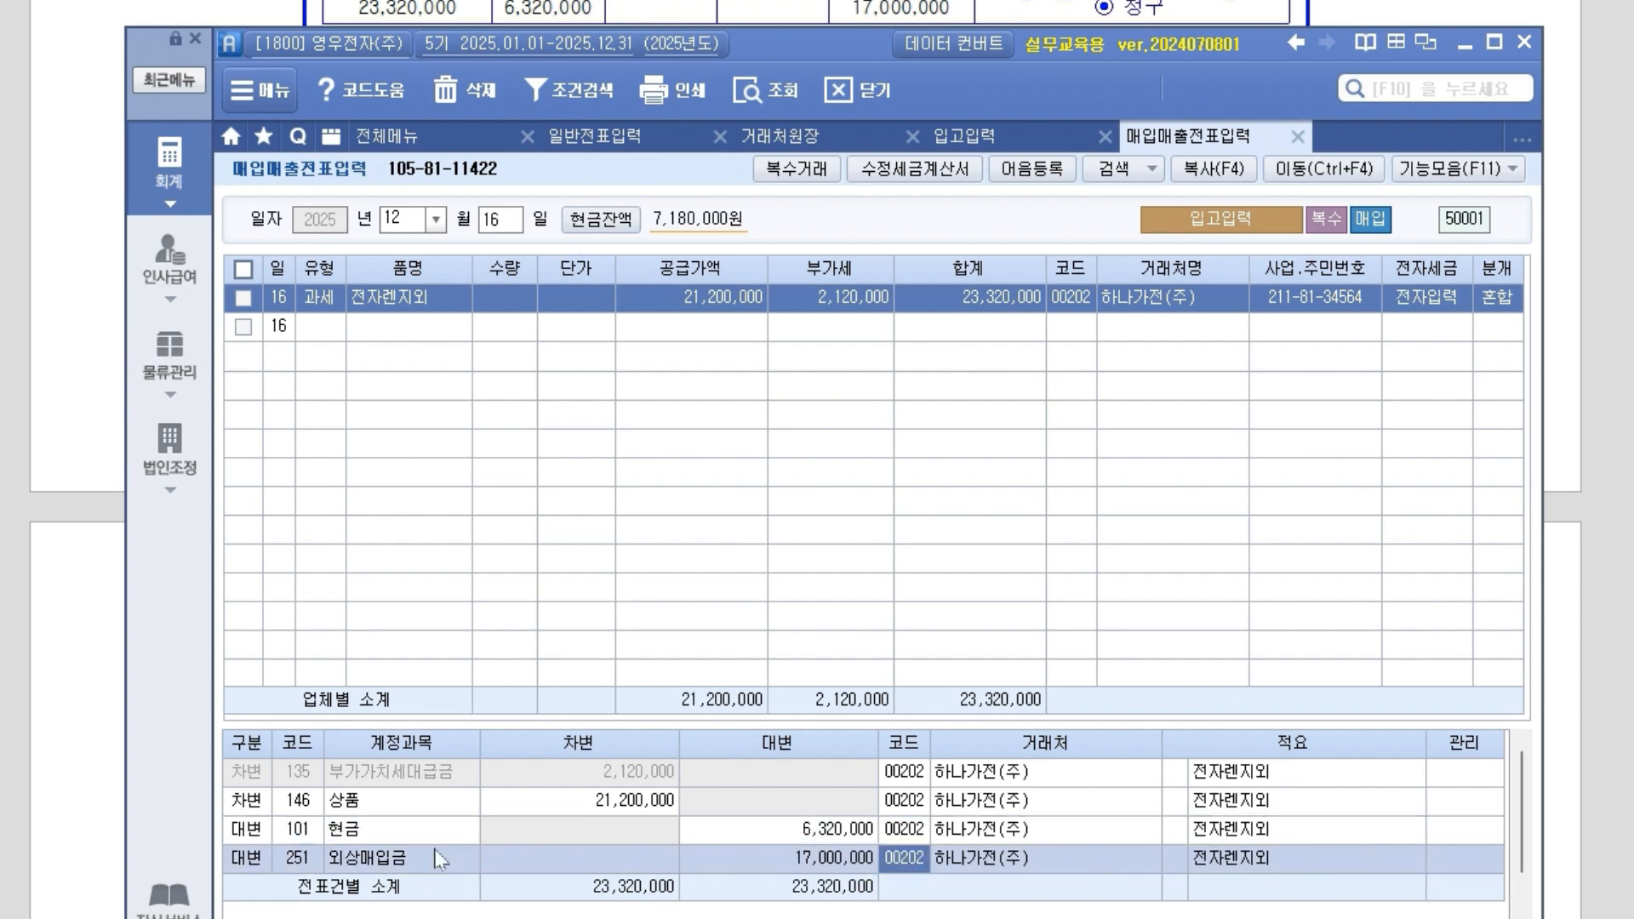
{"action": "left_click", "coordinate": [919, 833]}
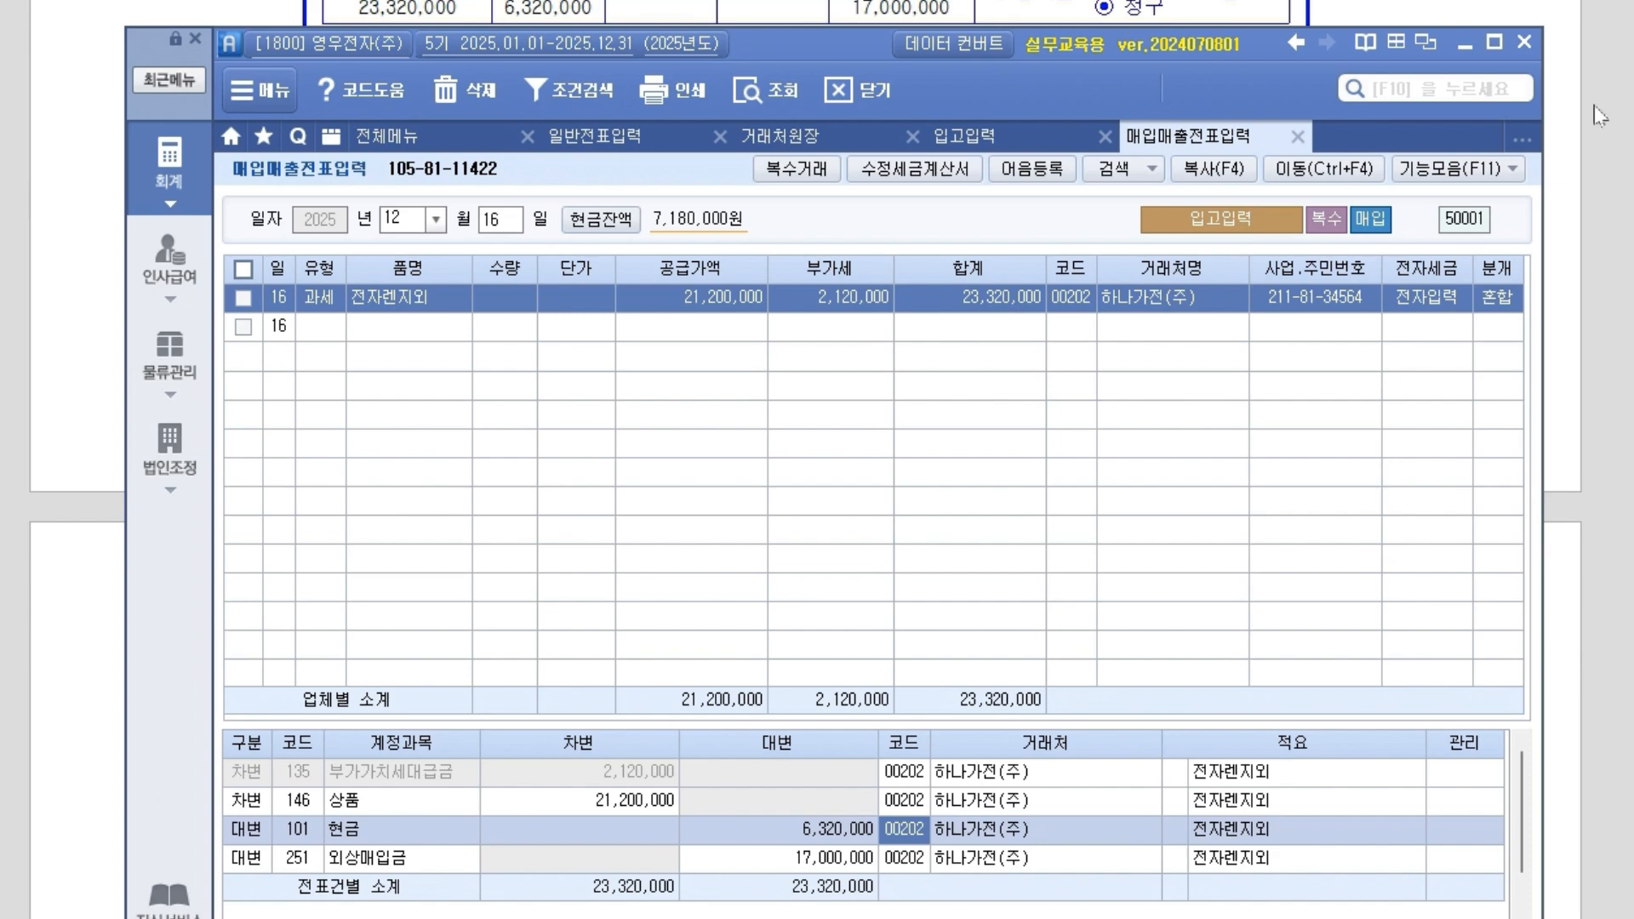
{"action": "left_click", "coordinate": [1606, 281]}
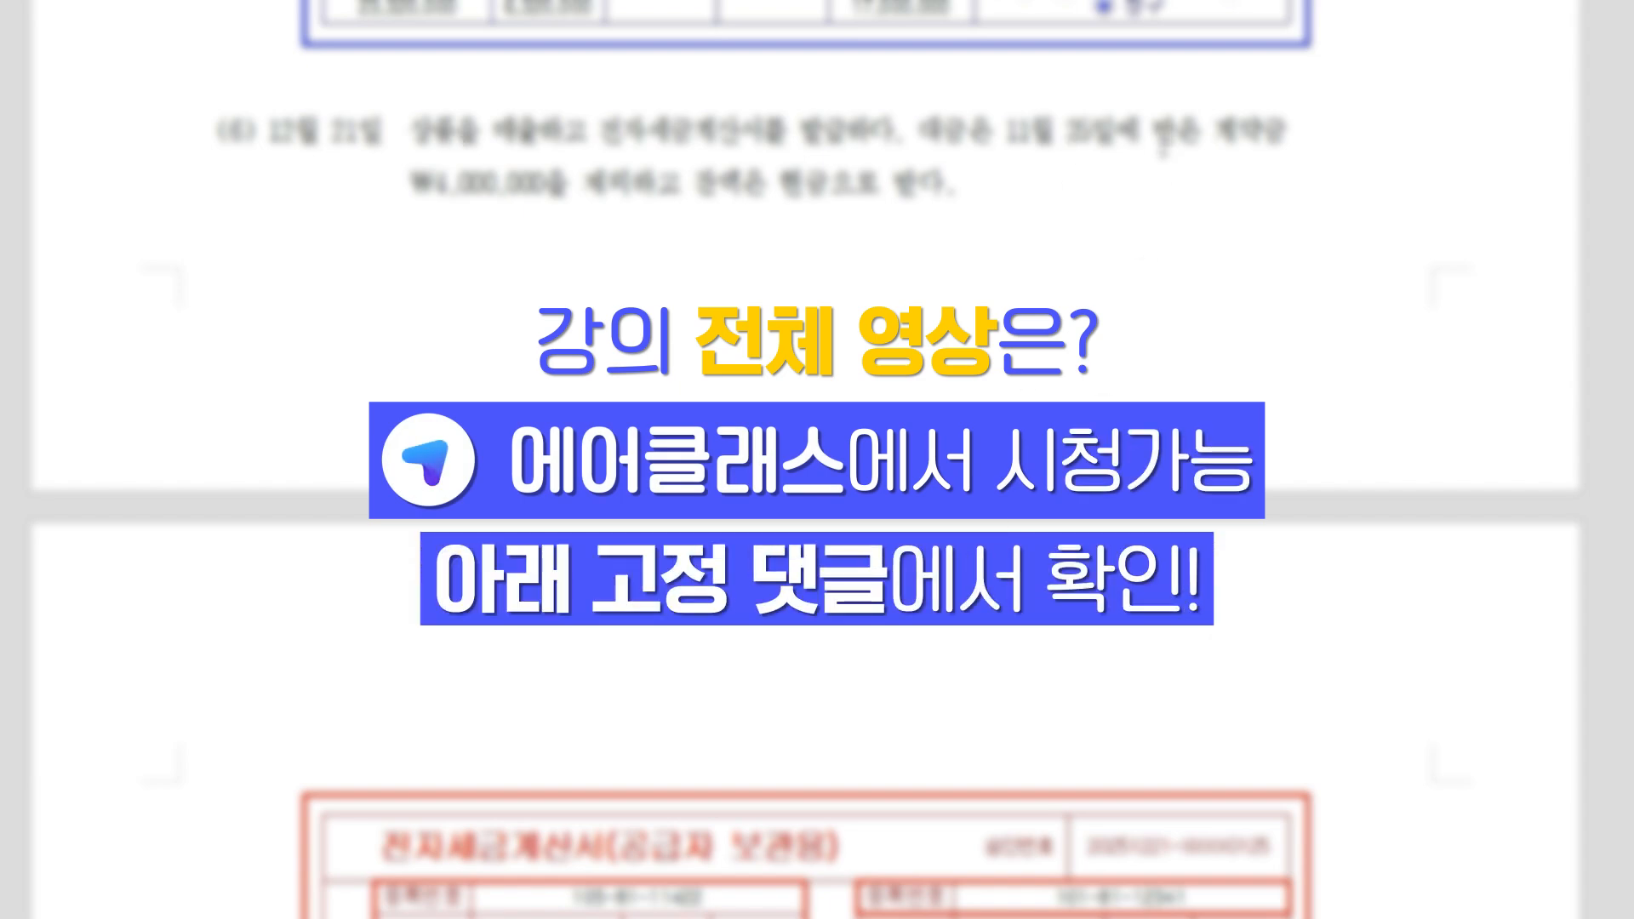
{"action": "scroll", "coordinate": [767, 375], "scroll_direction": "down", "scroll_amount": 5}
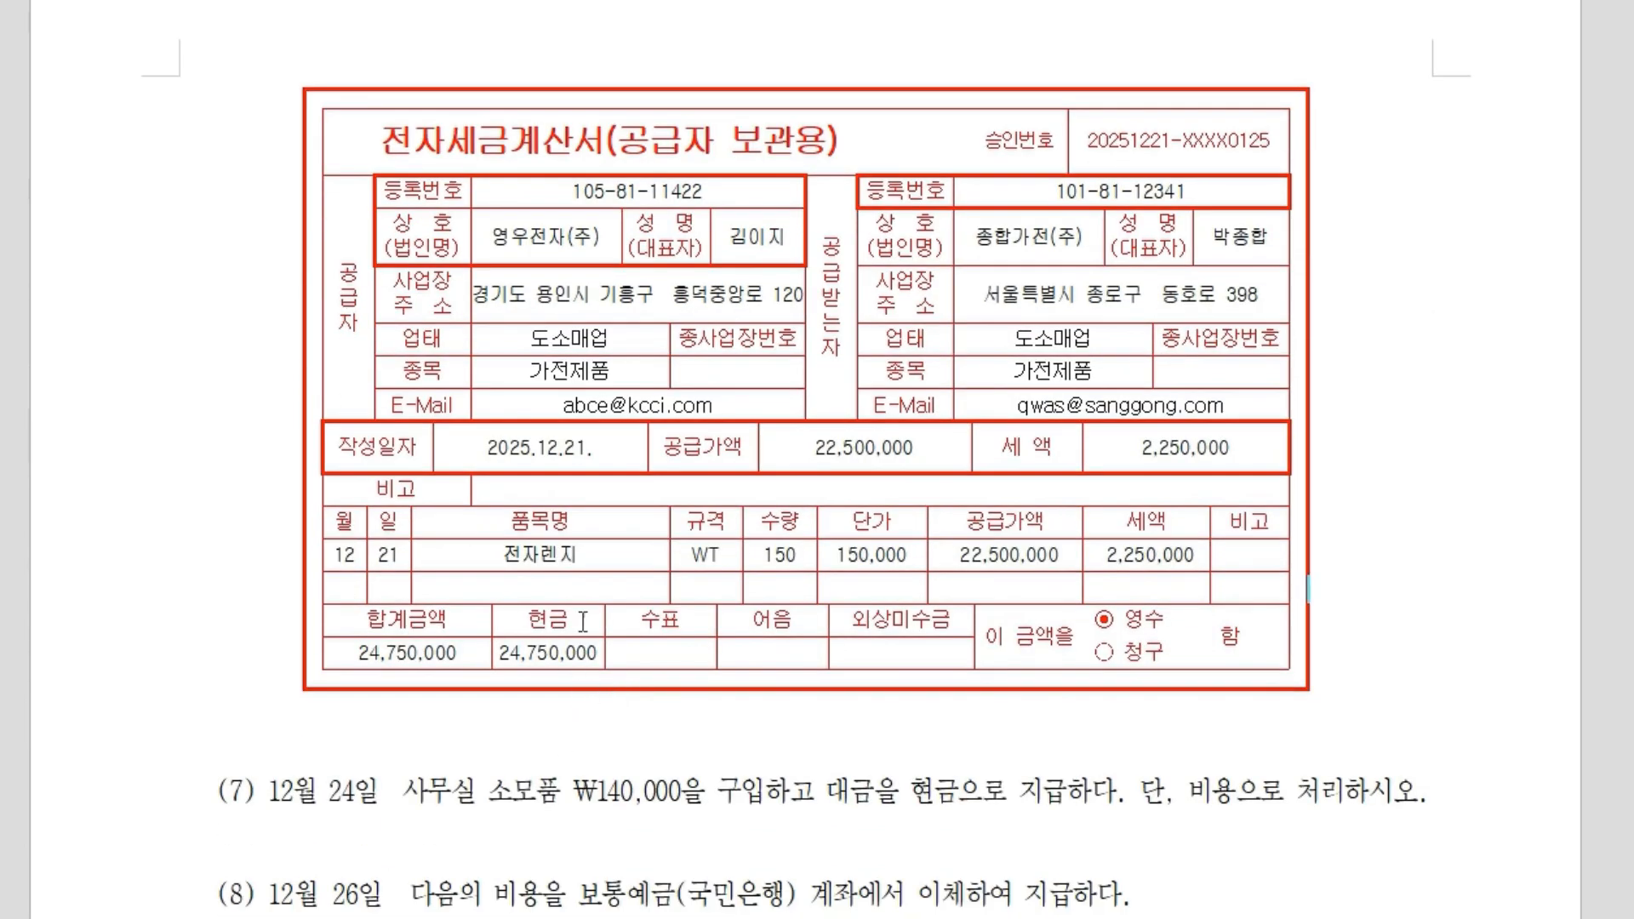
{"action": "scroll", "coordinate": [577, 720], "scroll_direction": "up", "scroll_amount": 8}
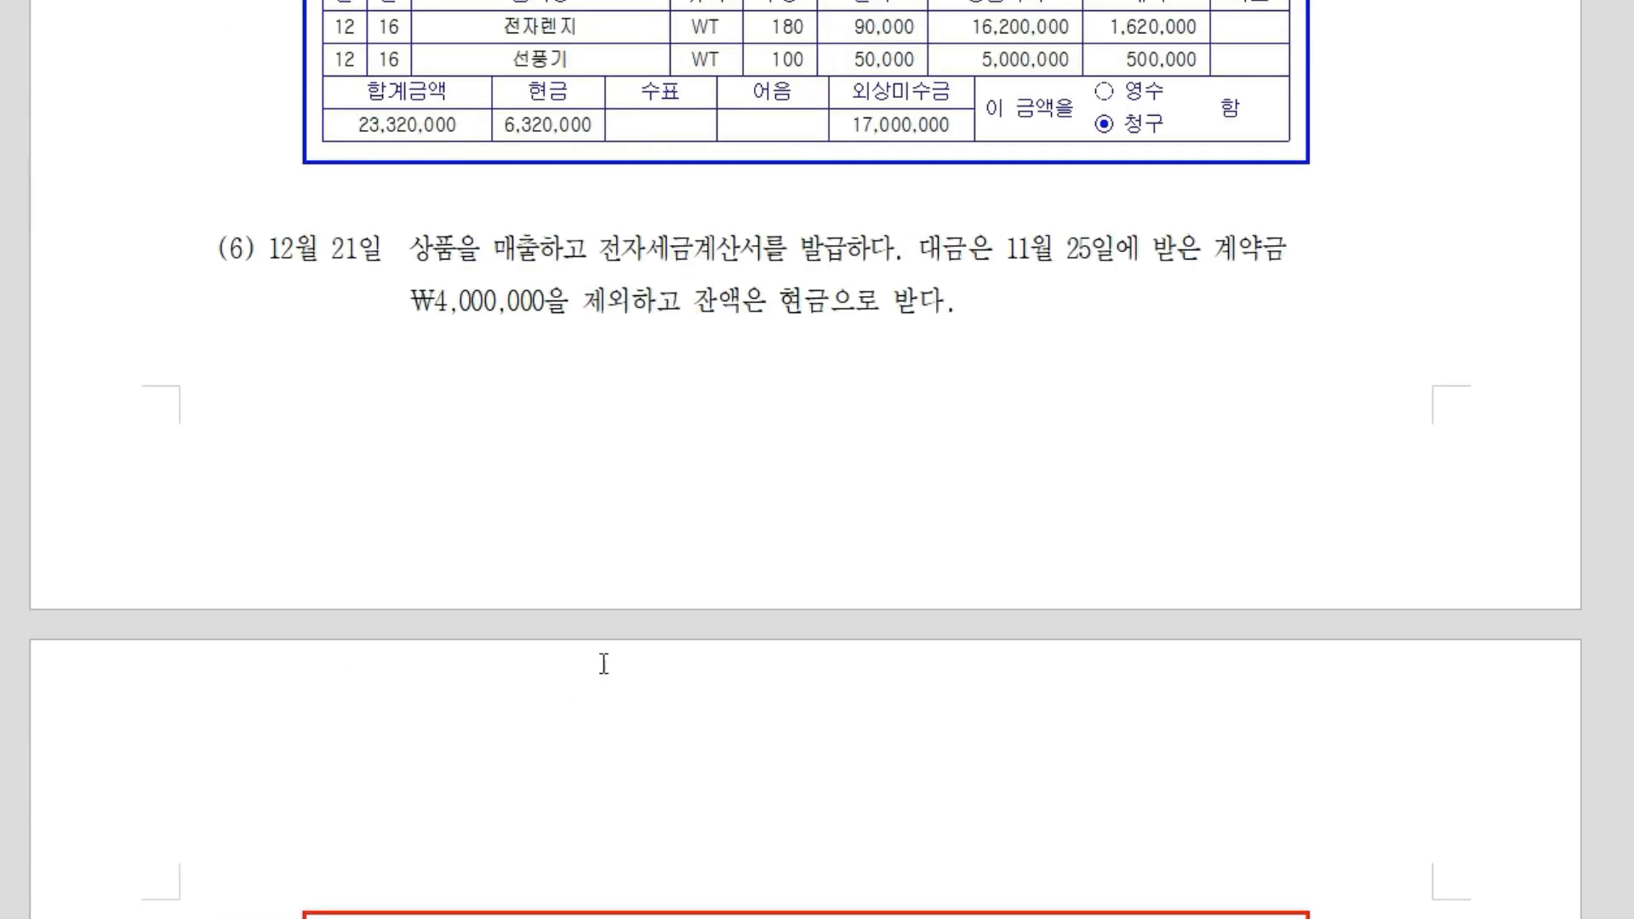
{"action": "scroll", "coordinate": [1166, 247], "scroll_direction": "down", "scroll_amount": 2}
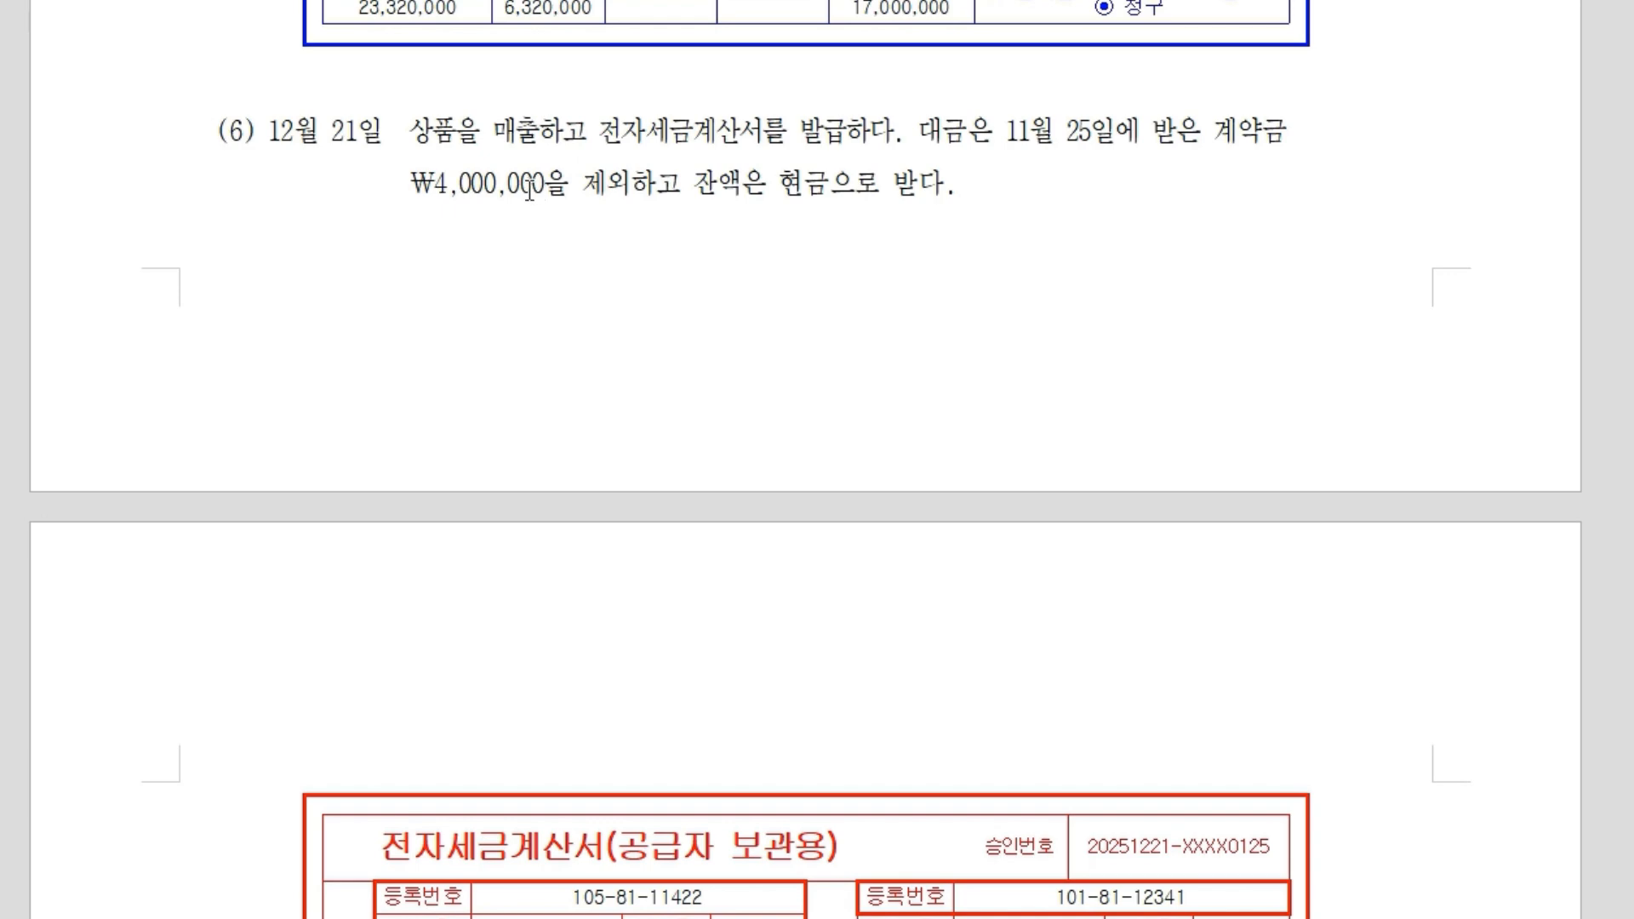
List the 11월 25일 vouchers in 일반전표입력 and check the customer and amount of the 선수금 line.
{"action": "key", "text": "alt+Tab"}
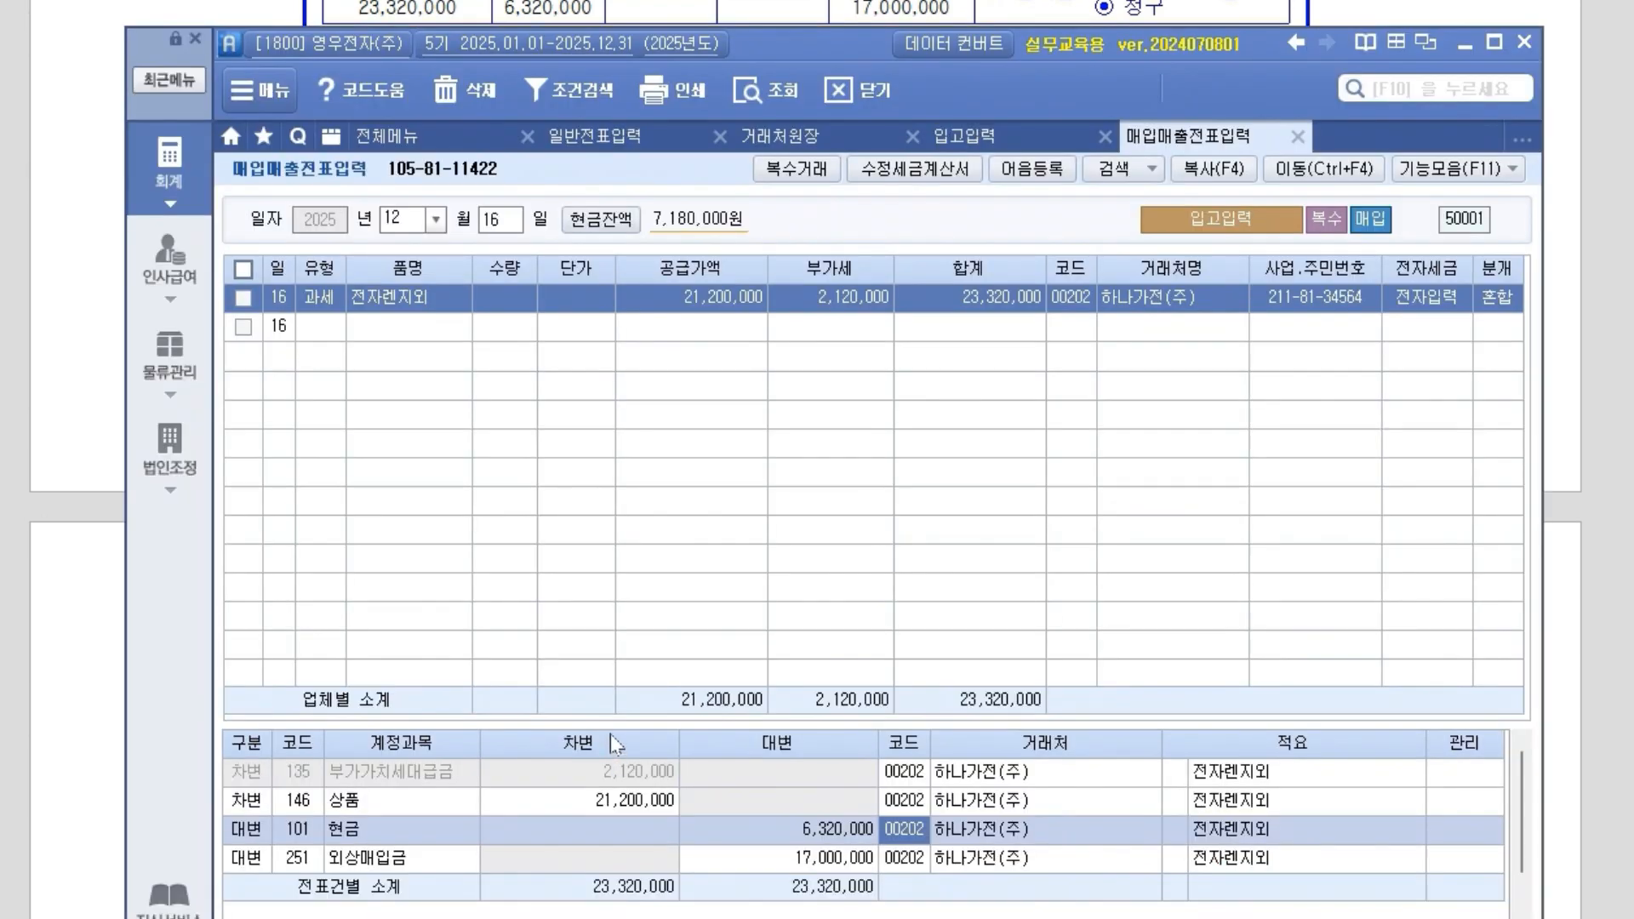
{"action": "left_click", "coordinate": [593, 136]}
{"action": "left_click_drag", "start_coordinate": [839, 48], "coordinate": [810, 237]}
{"action": "left_click", "coordinate": [383, 414]}
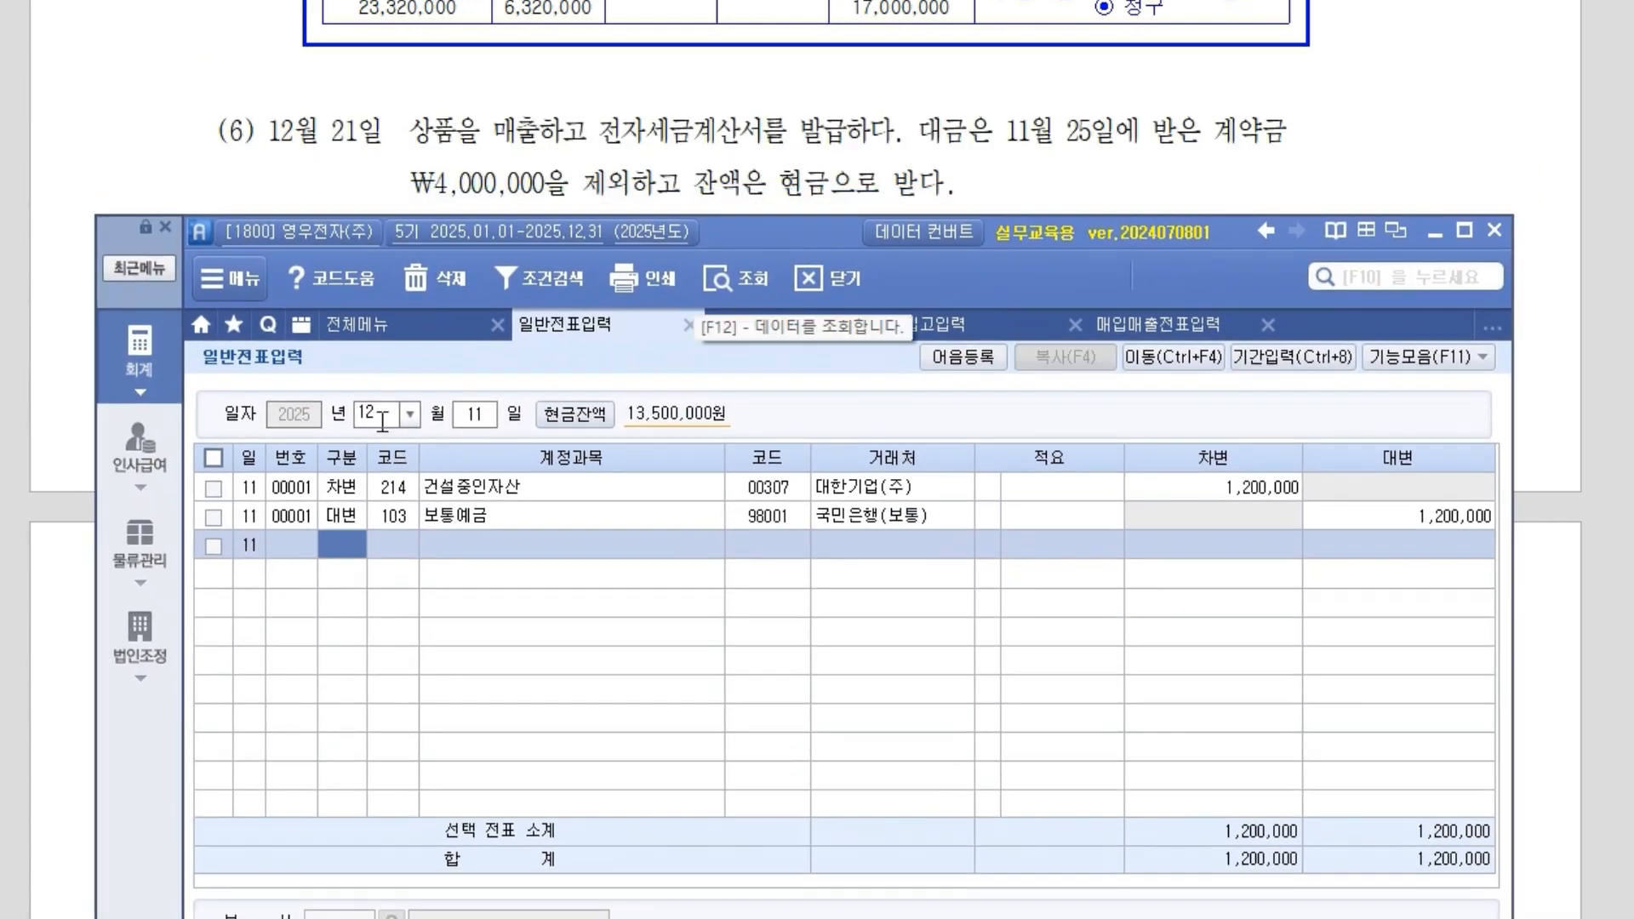
{"action": "type", "text": "11"}
{"action": "key", "text": "Return"}
{"action": "type", "text": "25"}
{"action": "key", "text": "Return"}
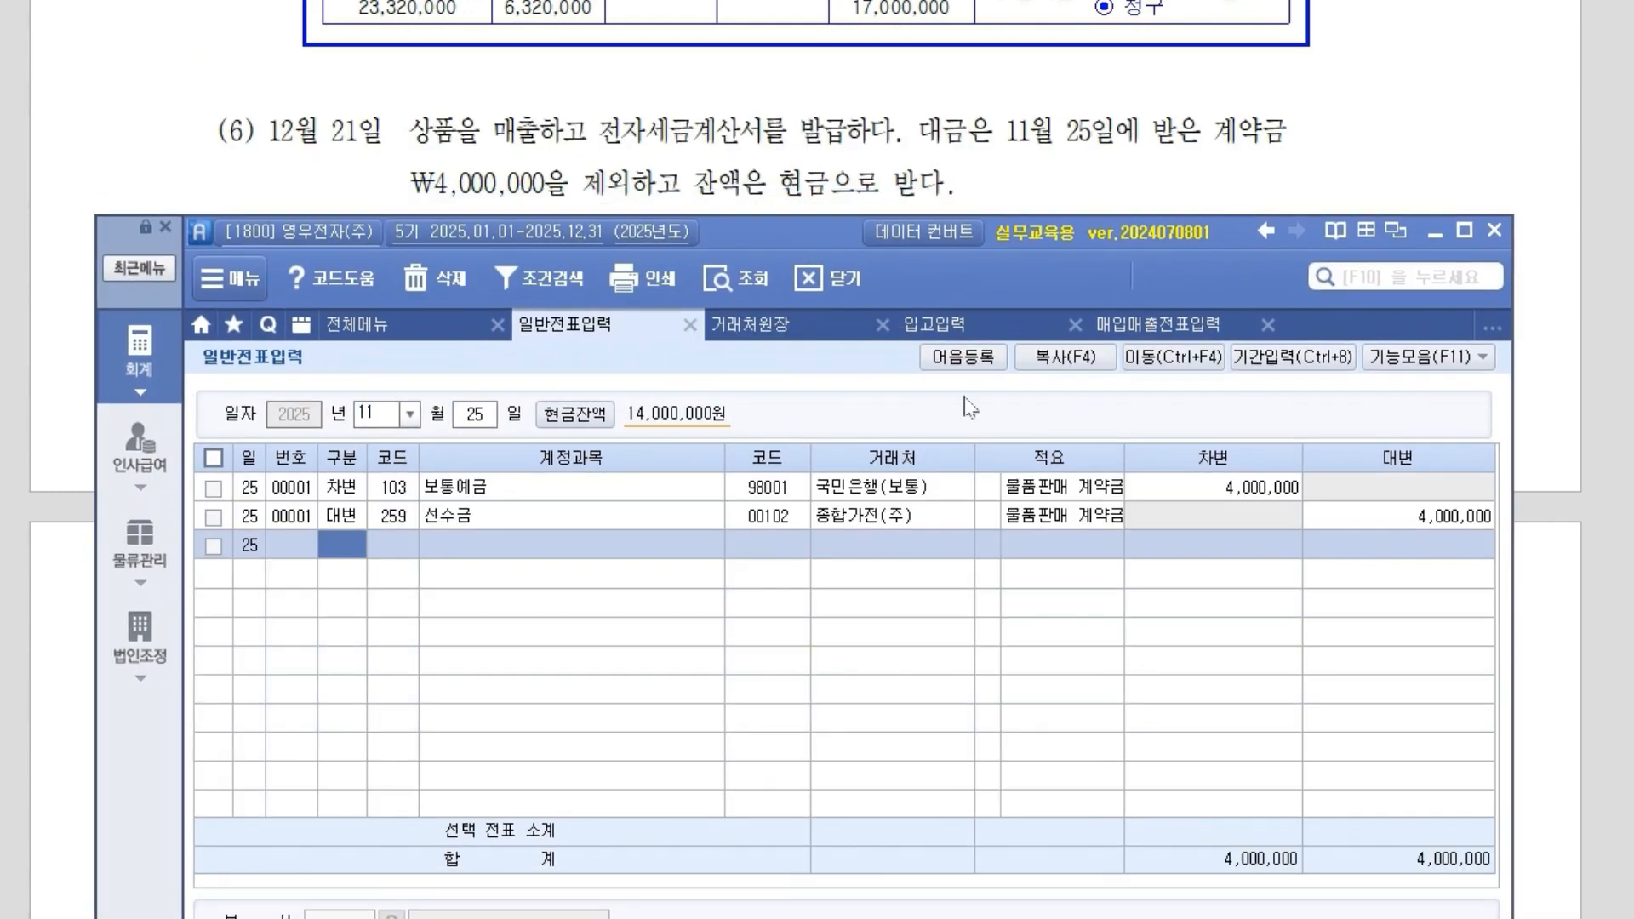
{"action": "left_click", "coordinate": [960, 517]}
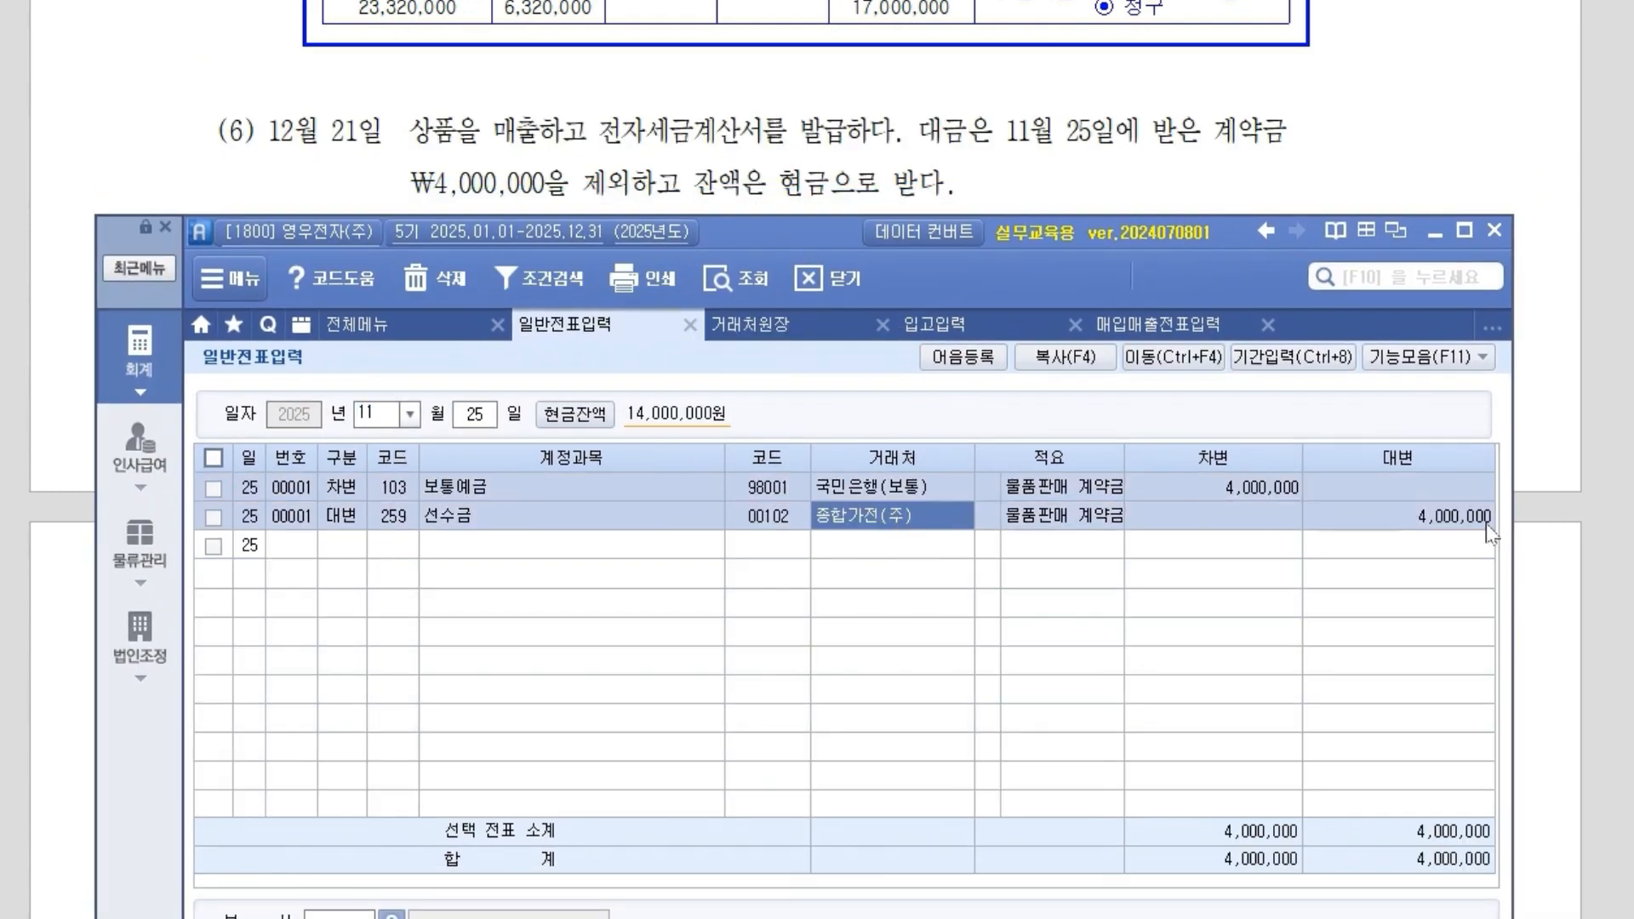
{"action": "left_click", "coordinate": [1451, 517]}
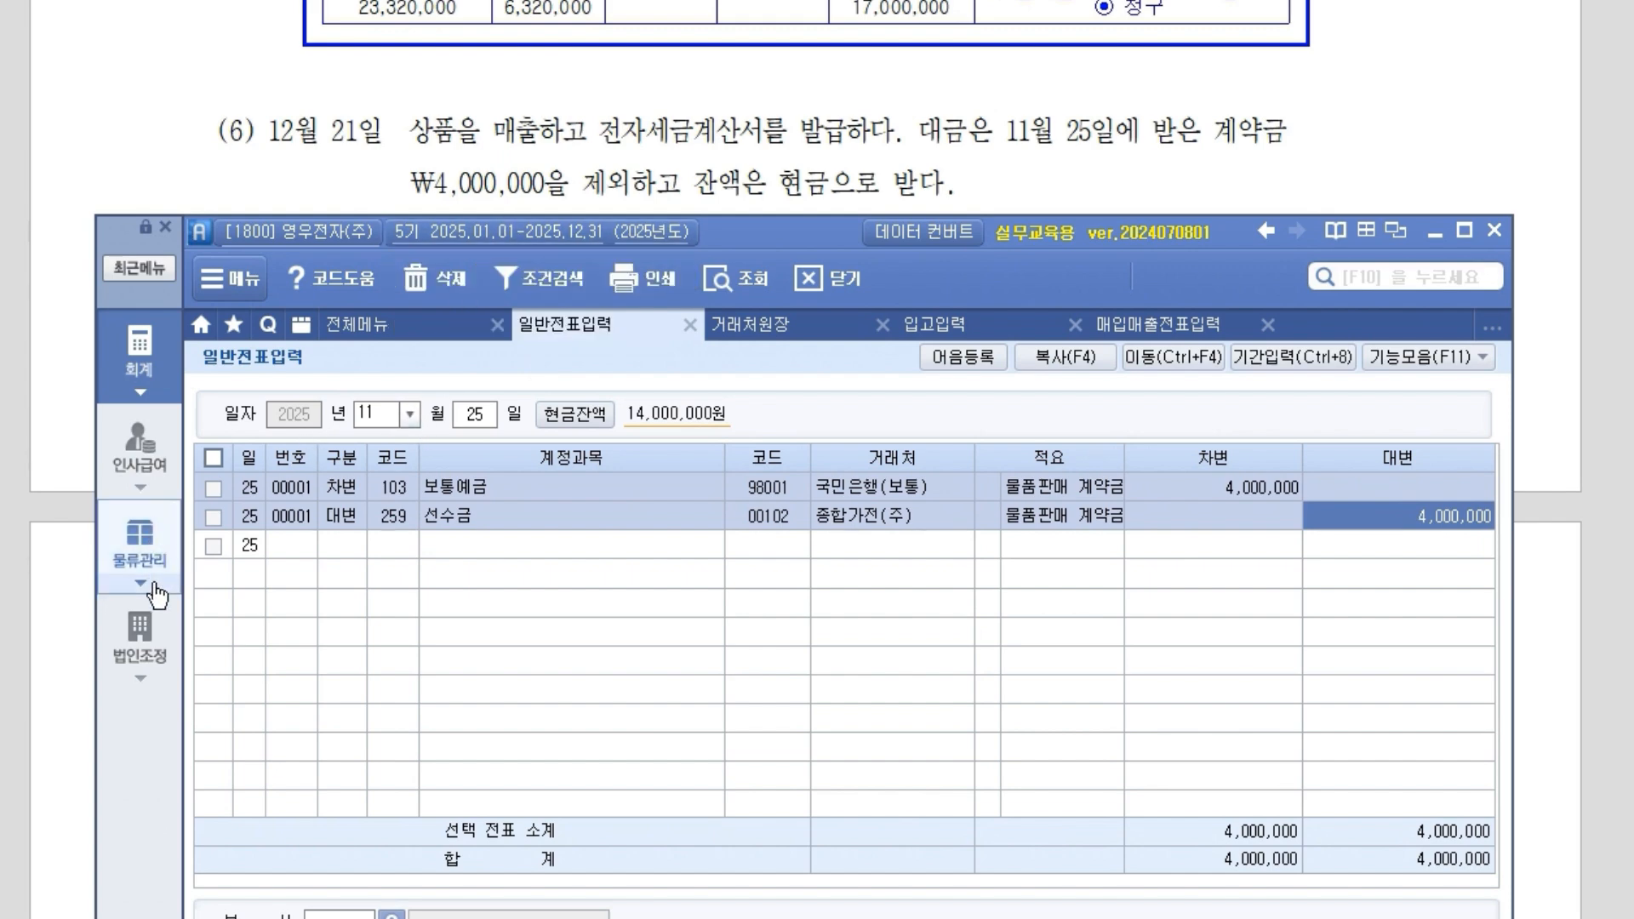
Open 출고입력 in the 물류관리 module and set the date to 12월 21일.
{"action": "left_click", "coordinate": [166, 558]}
{"action": "scroll", "coordinate": [712, 119], "scroll_direction": "down", "scroll_amount": 5}
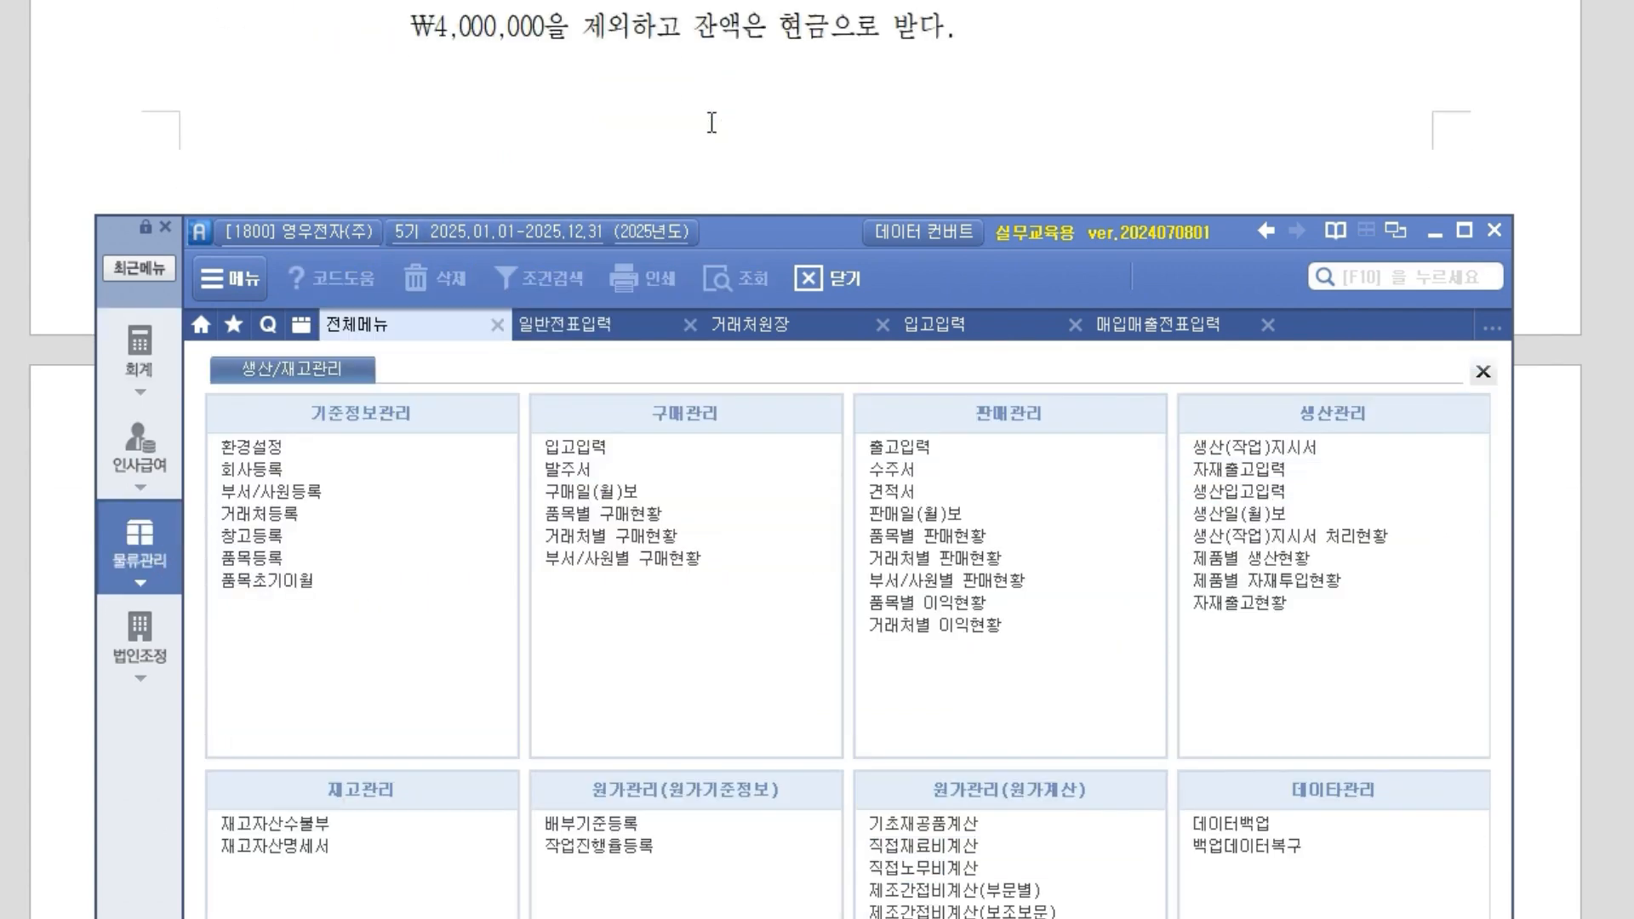
{"action": "scroll", "coordinate": [712, 119], "scroll_direction": "down", "scroll_amount": 3}
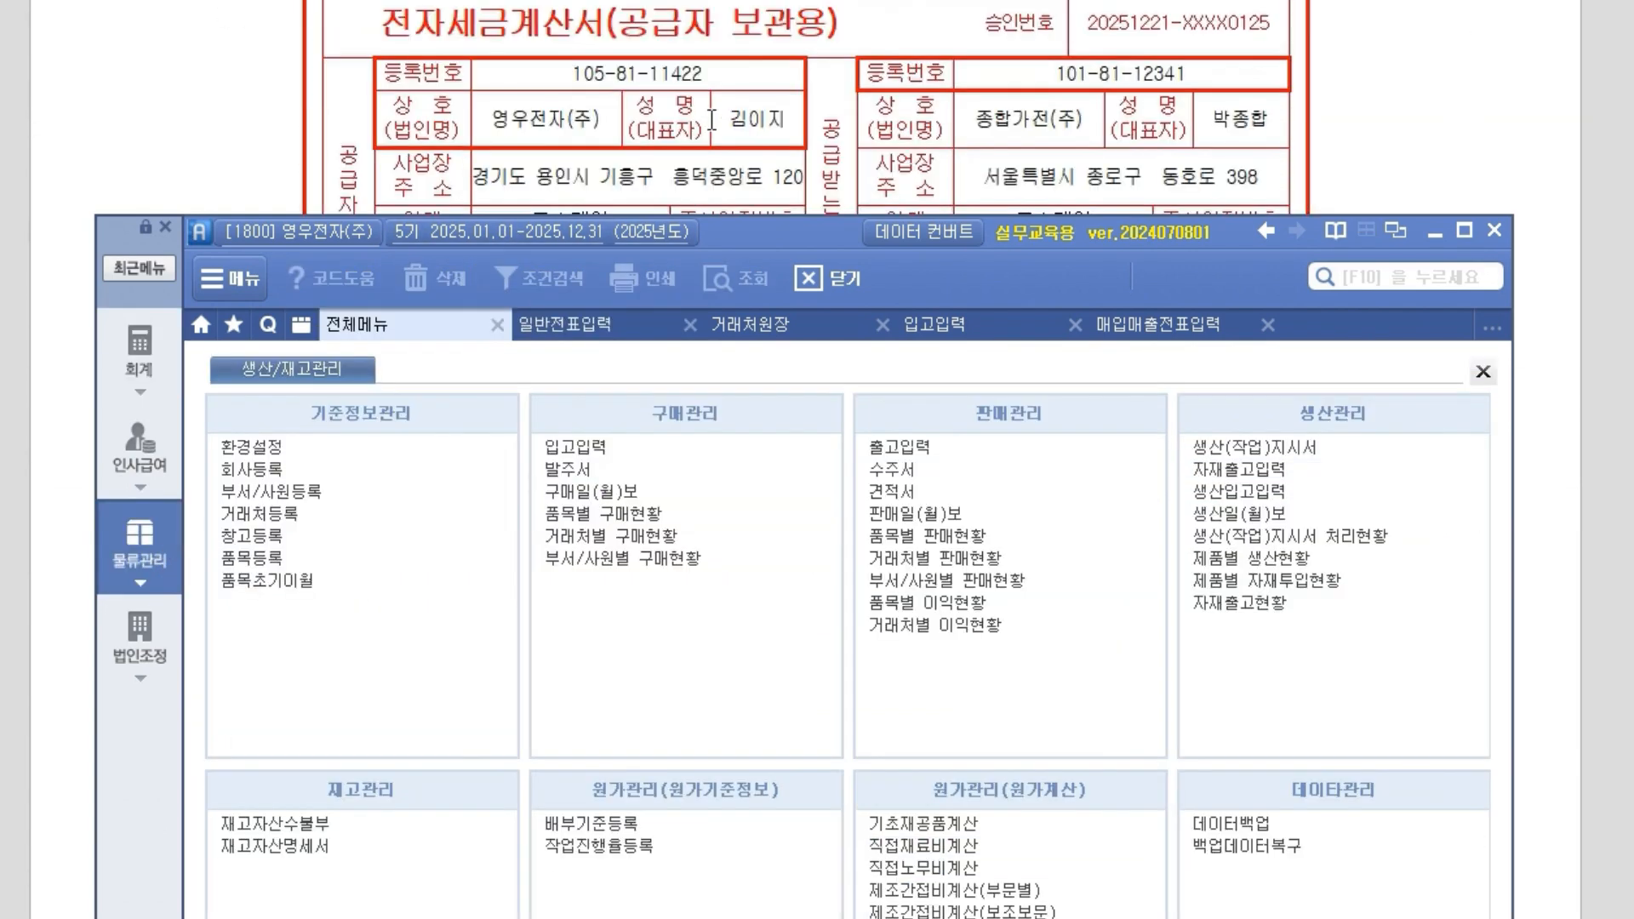
{"action": "left_click", "coordinate": [937, 448]}
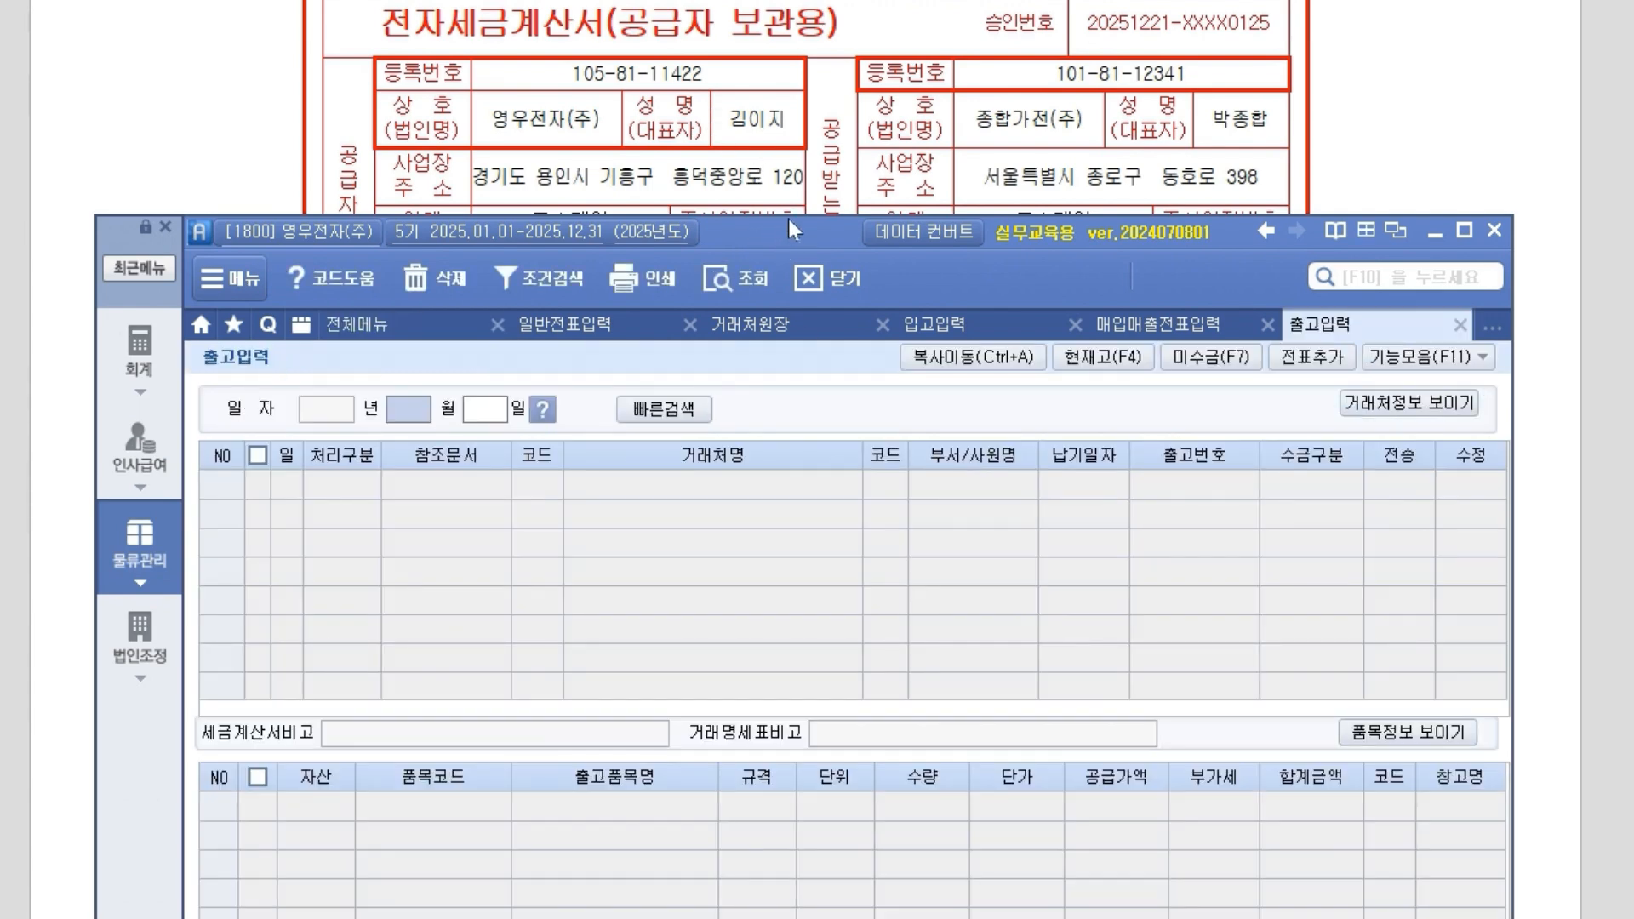
{"action": "left_click_drag", "start_coordinate": [789, 218], "coordinate": [823, 399]}
{"action": "type", "text": "12"}
{"action": "key", "text": "Return"}
{"action": "type", "text": "21"}
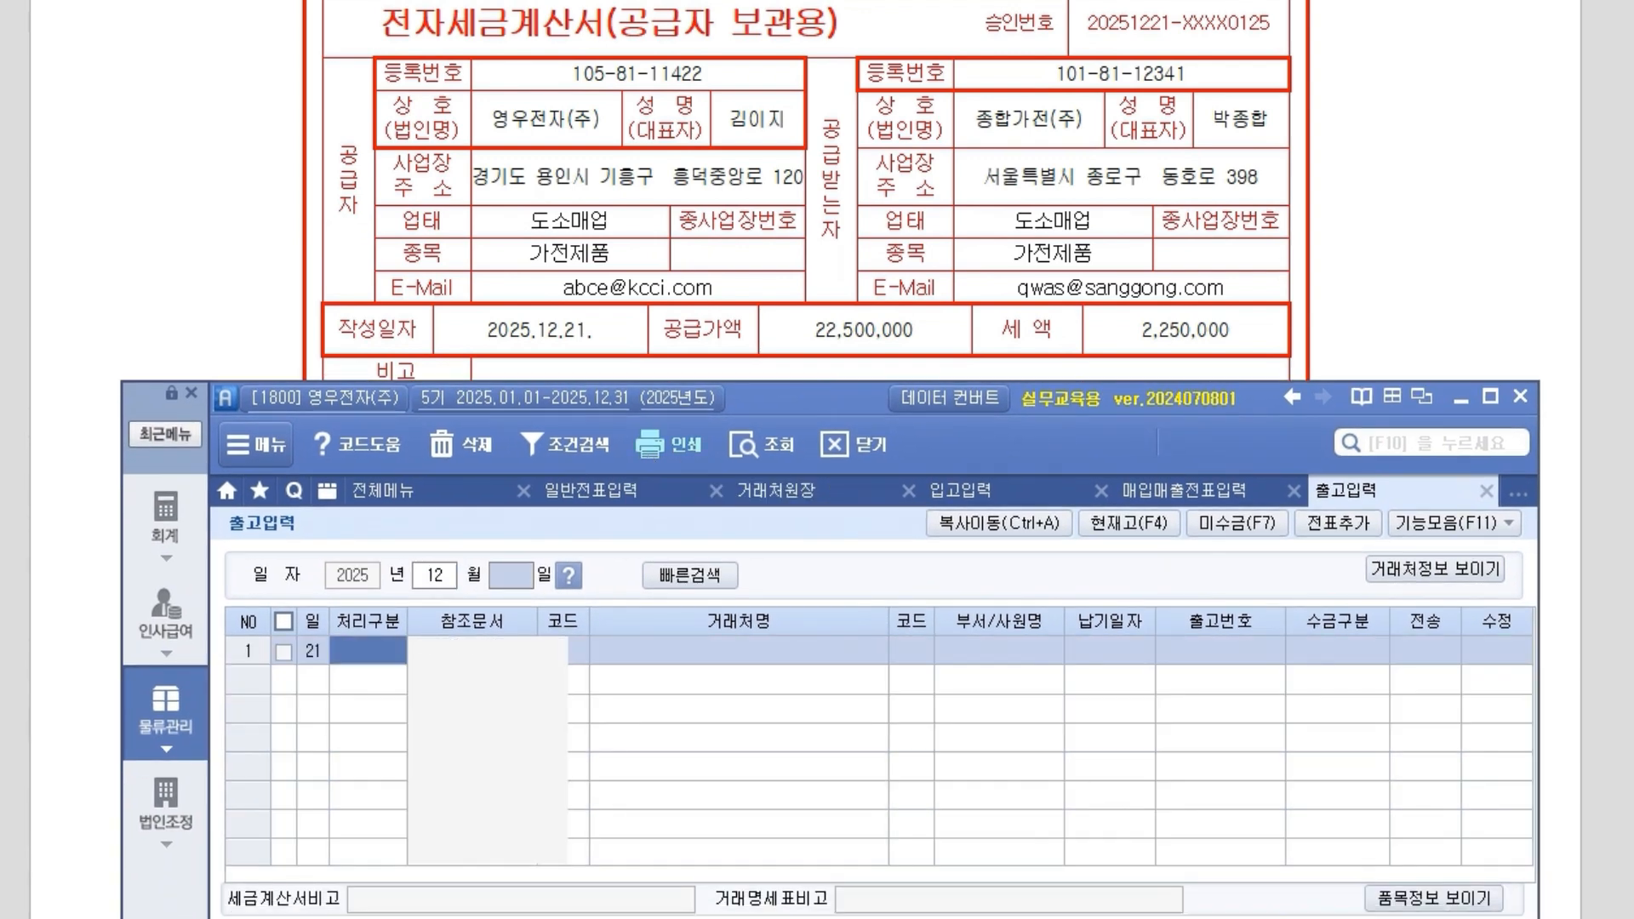
Start a 건별과세 sales entry for customer 종합가전(주), keeping the default delivery date.
{"action": "type", "text": "4"}
{"action": "key", "text": "Return"}
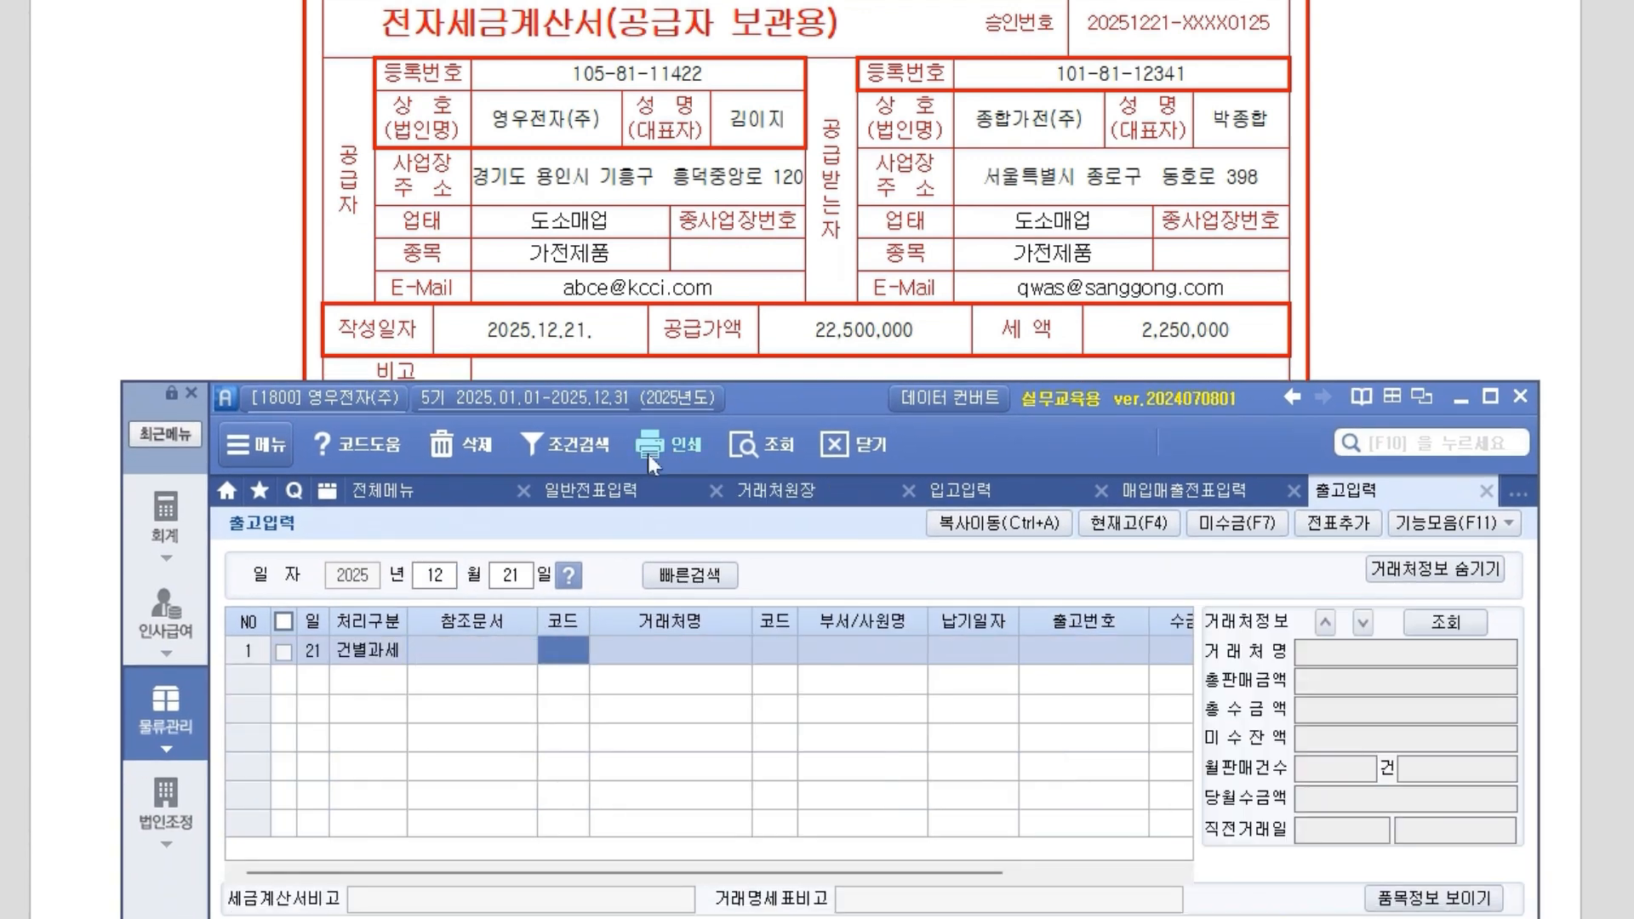
{"action": "key", "text": "F2"}
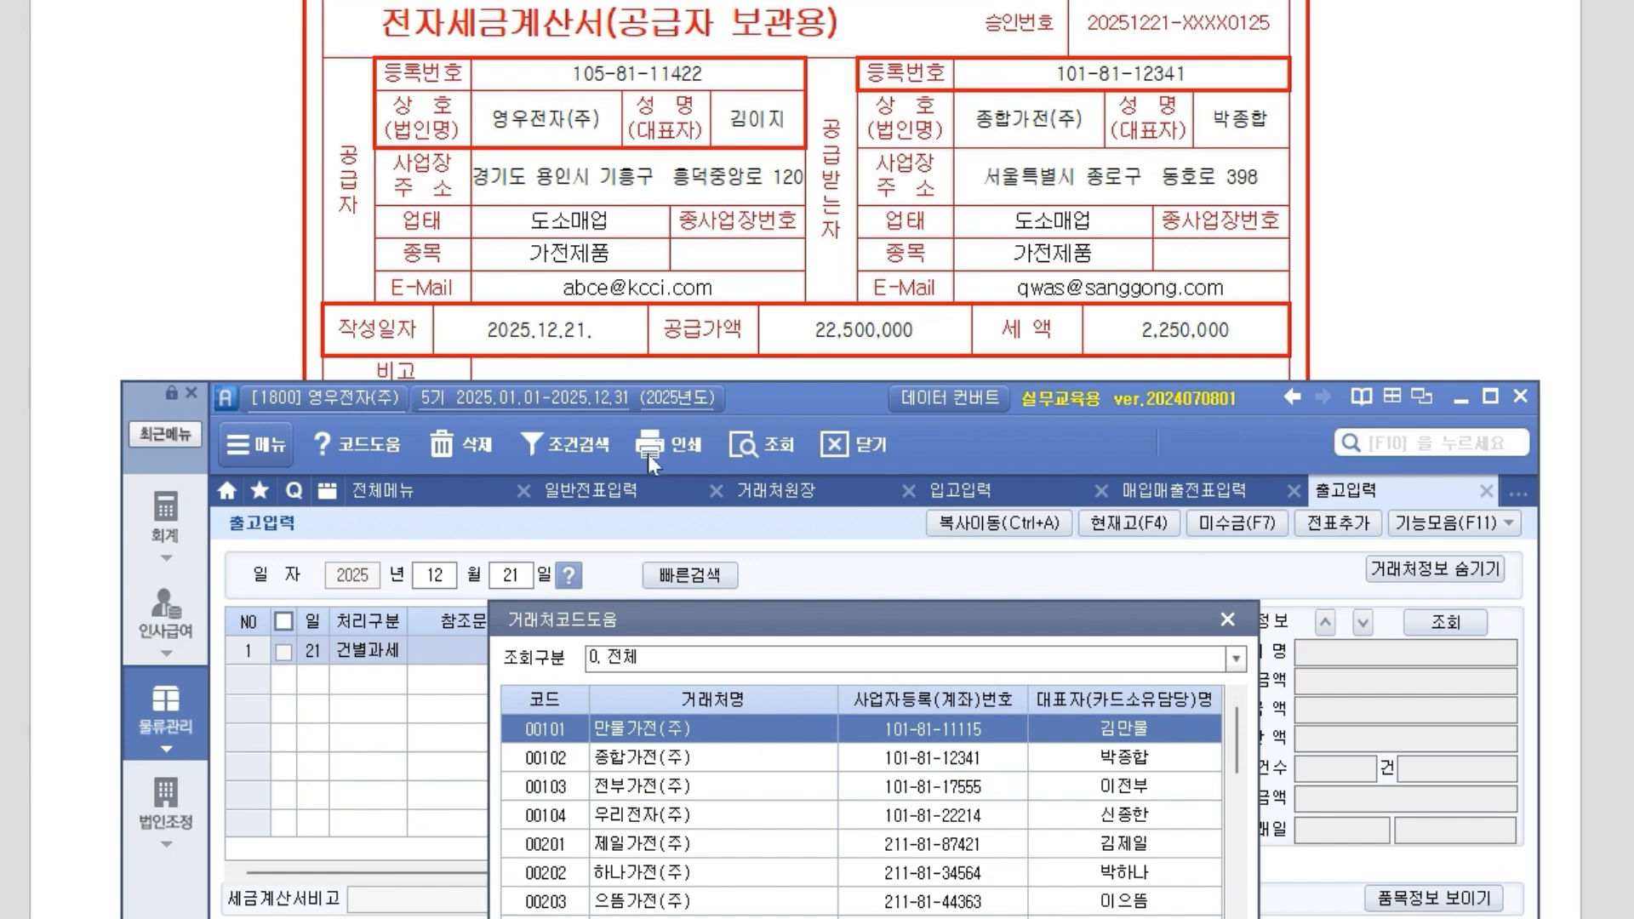
{"action": "type", "text": "종합"}
{"action": "key", "text": "Return"}
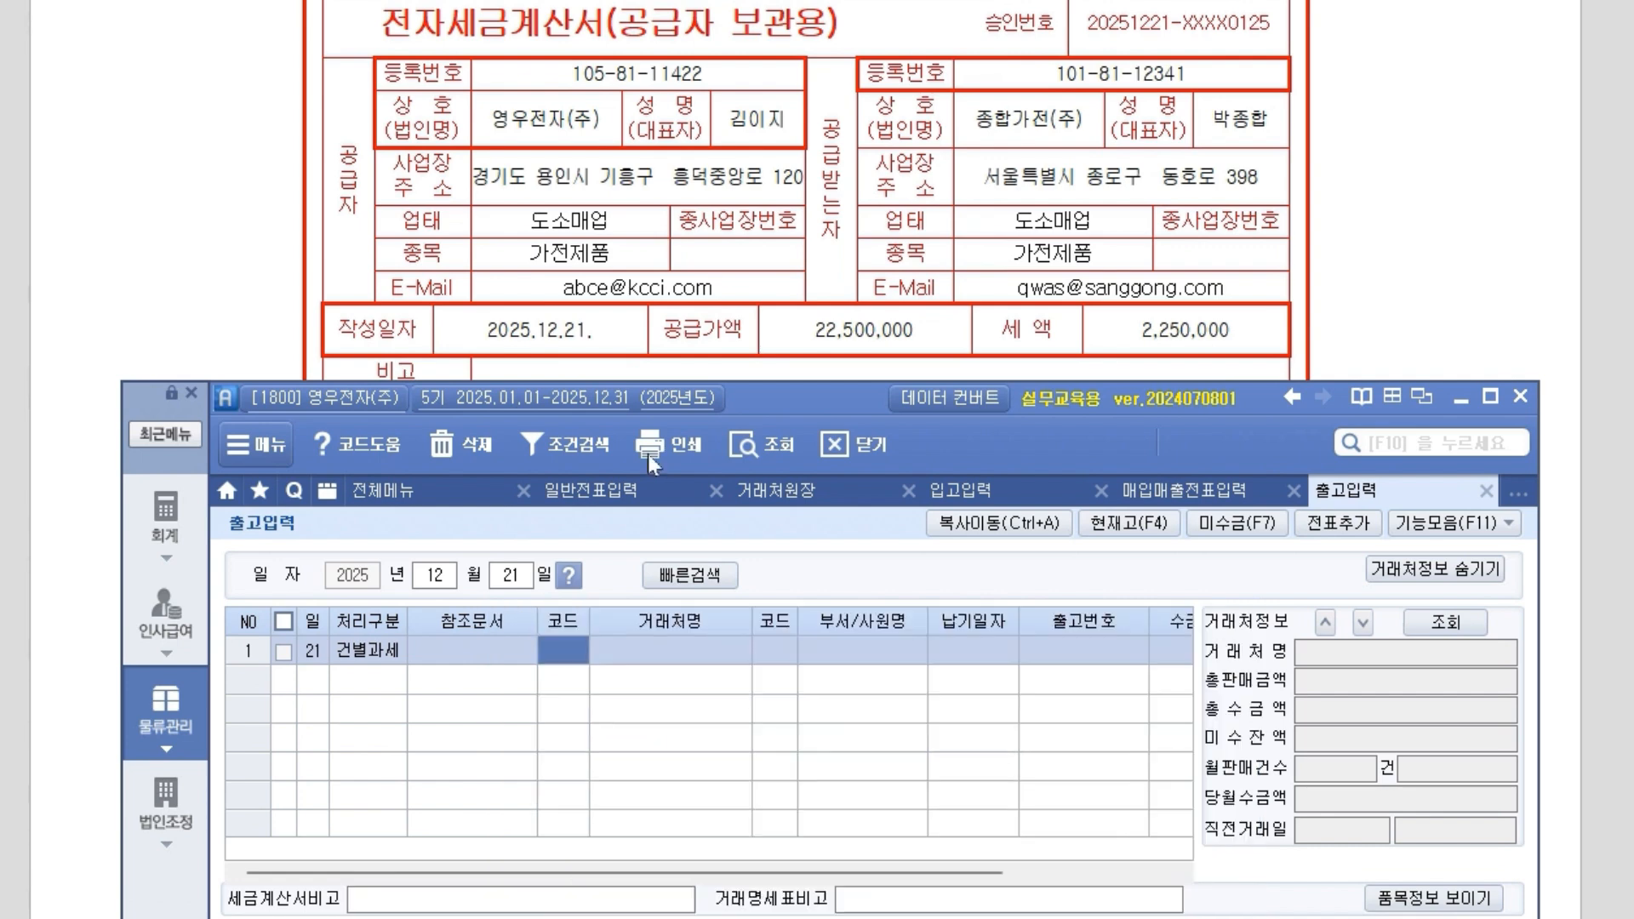
{"action": "key", "text": "Return"}
{"action": "key", "text": "Return"}
{"action": "key", "text": "Return"}
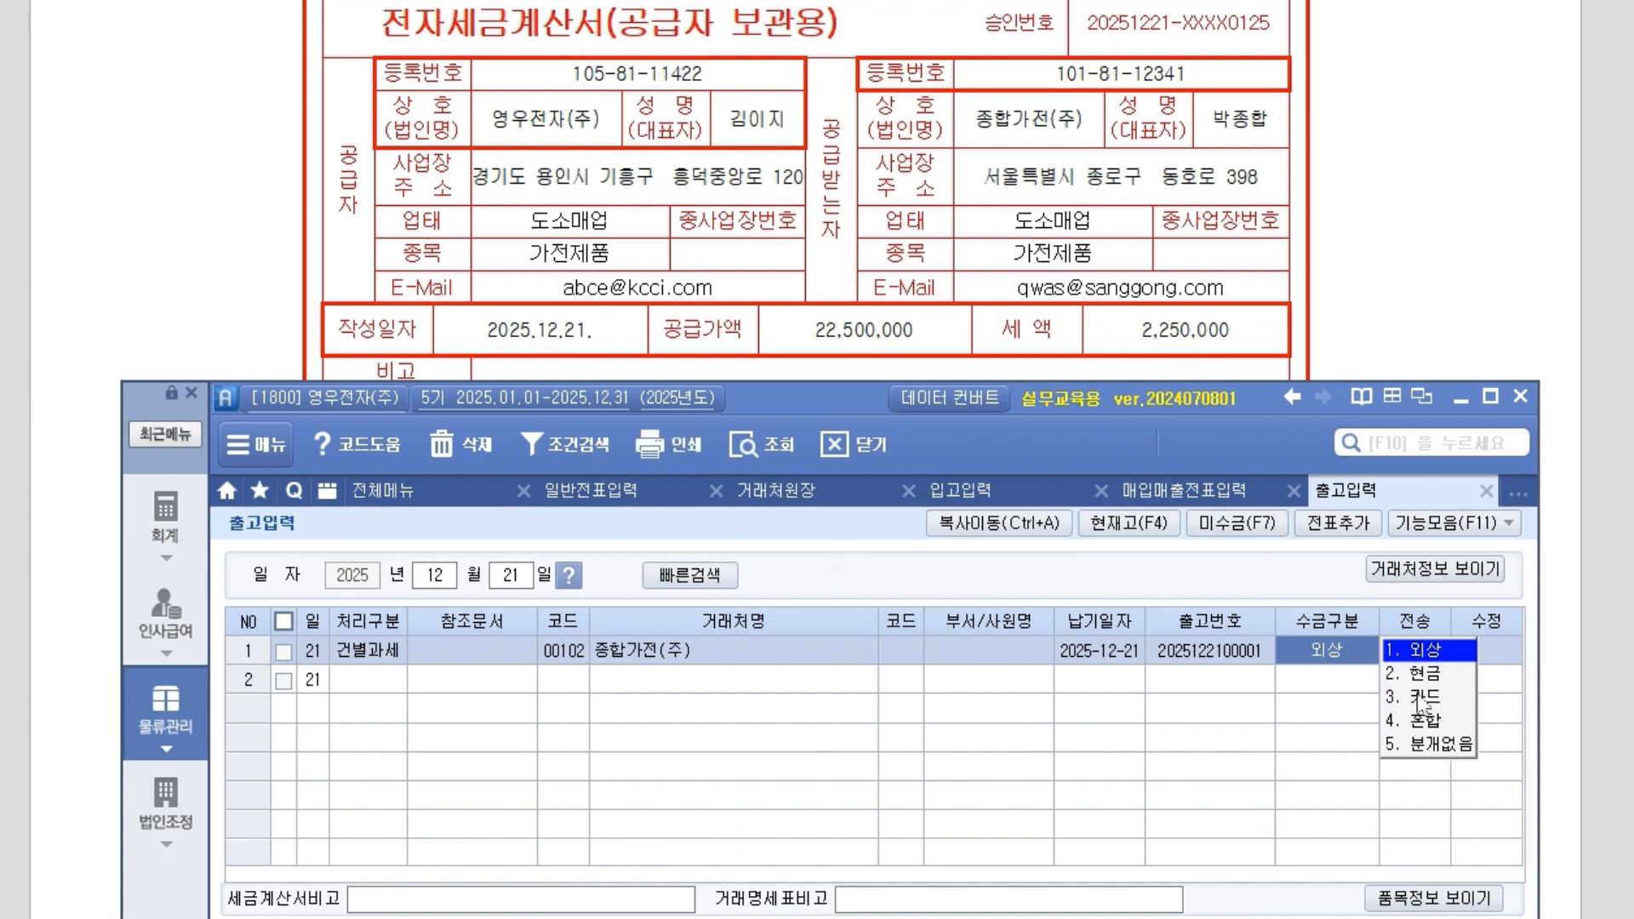
Review the payment terms of question (6) and set the sale's 수금구분 to 혼합.
{"action": "scroll", "coordinate": [1033, 315], "scroll_direction": "down", "scroll_amount": 4}
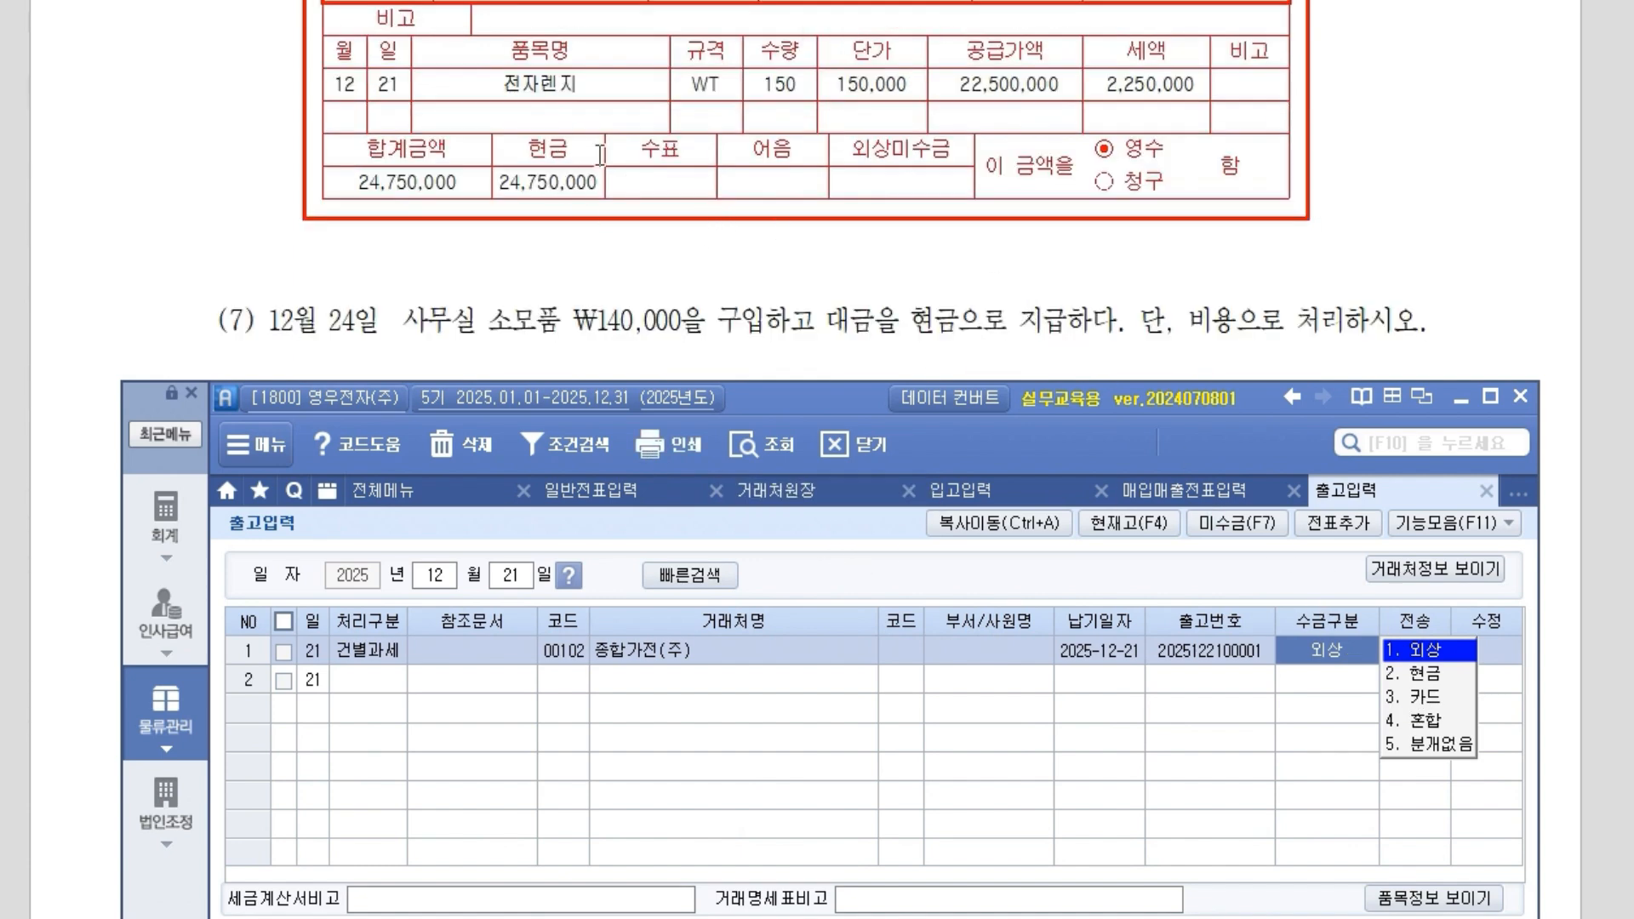
{"action": "scroll", "coordinate": [602, 280], "scroll_direction": "up", "scroll_amount": 10}
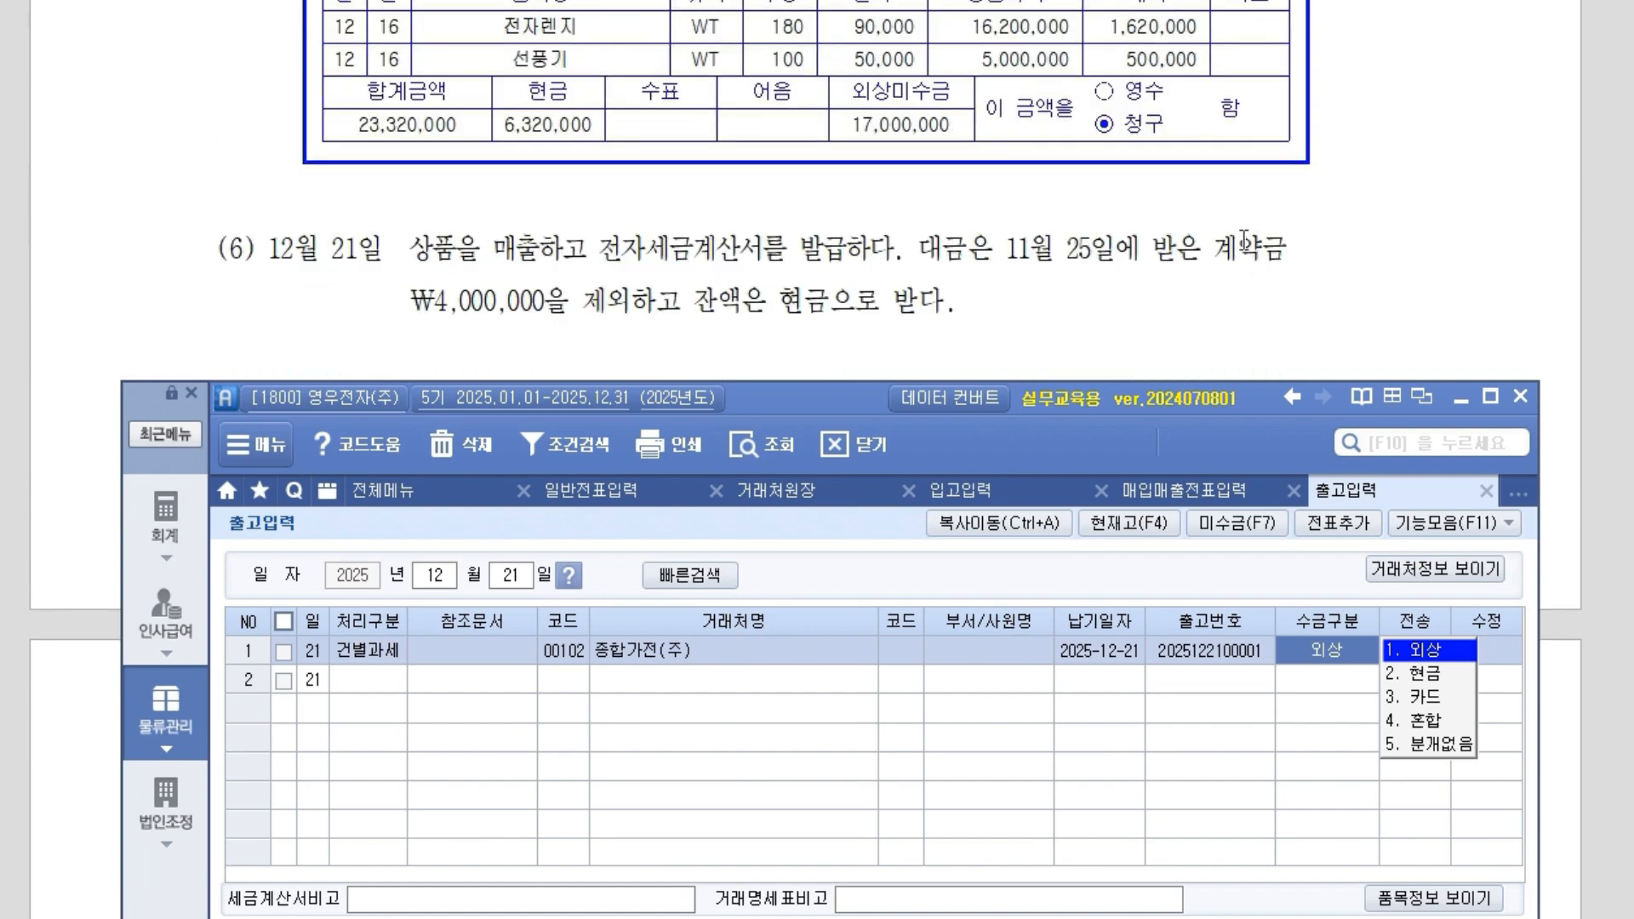
{"action": "left_click", "coordinate": [1435, 724]}
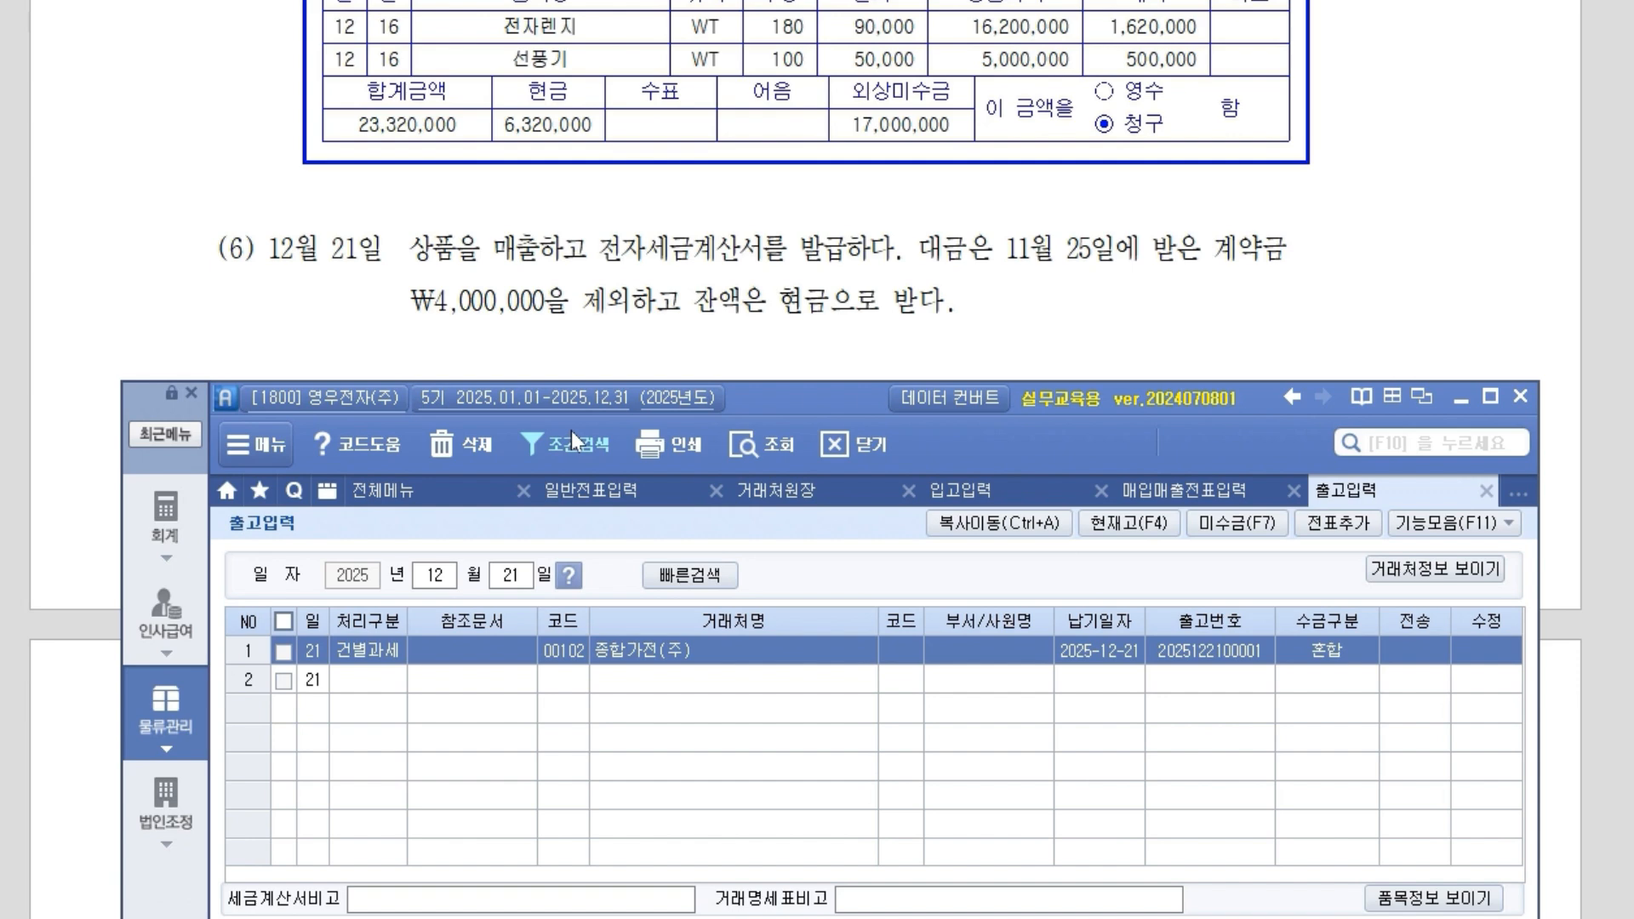
Add the 상품 item 전자렌지 (code 102) to the item lines of the 종합가전(주) sale.
{"action": "scroll", "coordinate": [737, 235], "scroll_direction": "down", "scroll_amount": 5}
{"action": "scroll", "coordinate": [737, 235], "scroll_direction": "down", "scroll_amount": 5}
{"action": "left_click_drag", "start_coordinate": [813, 396], "coordinate": [805, 146]}
{"action": "left_click", "coordinate": [437, 694]}
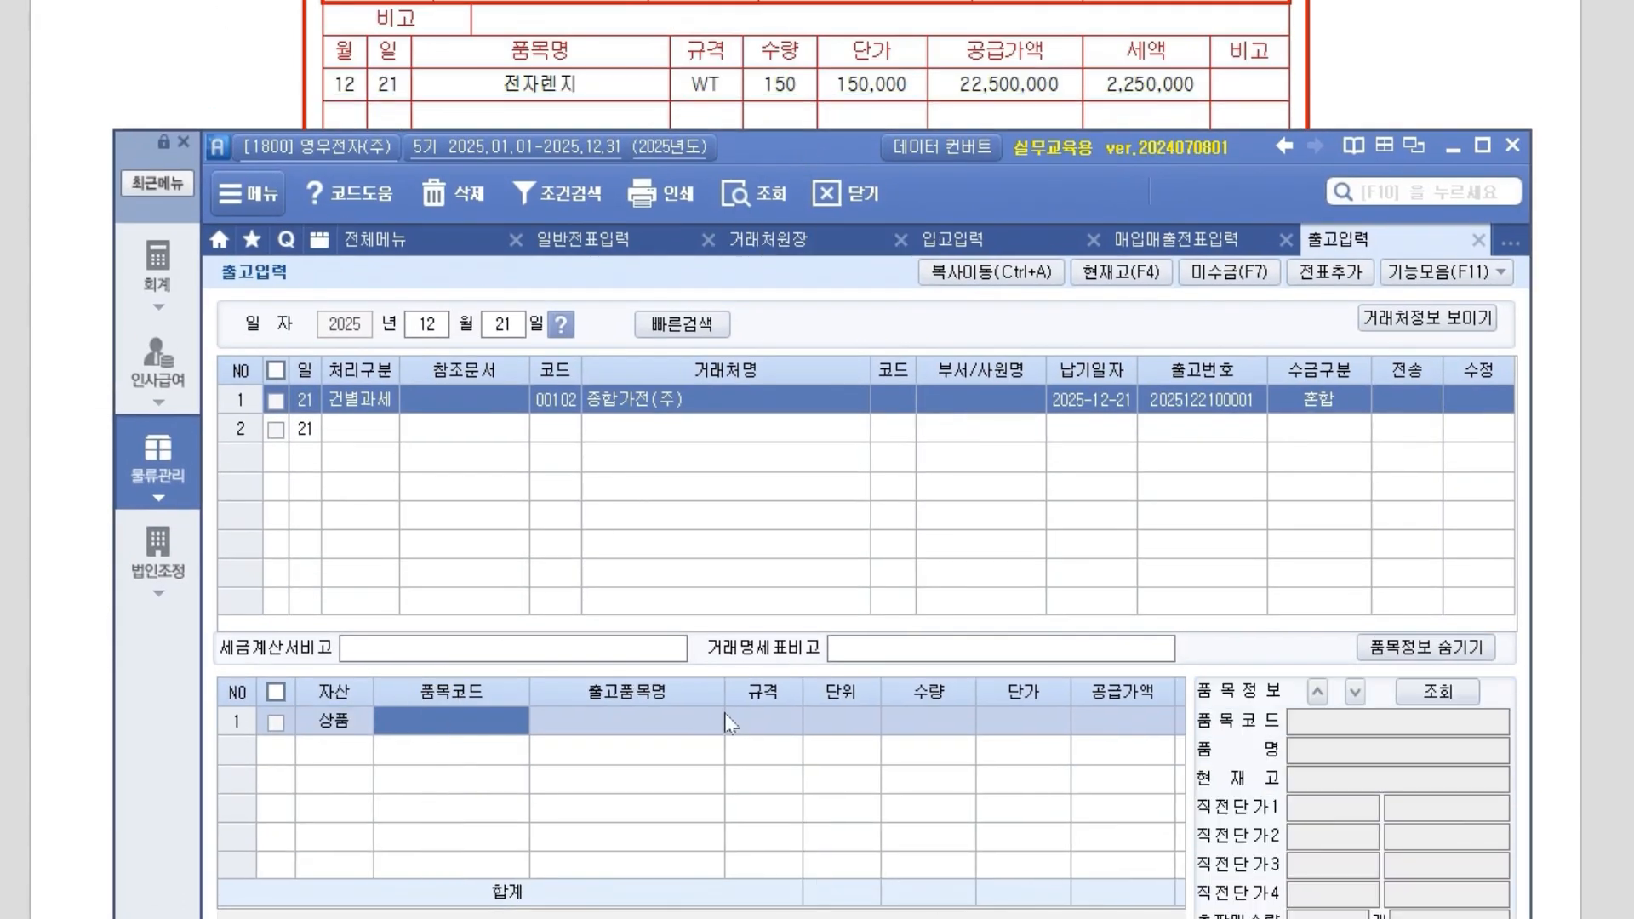
{"action": "key", "text": "F2"}
{"action": "key", "text": "Down"}
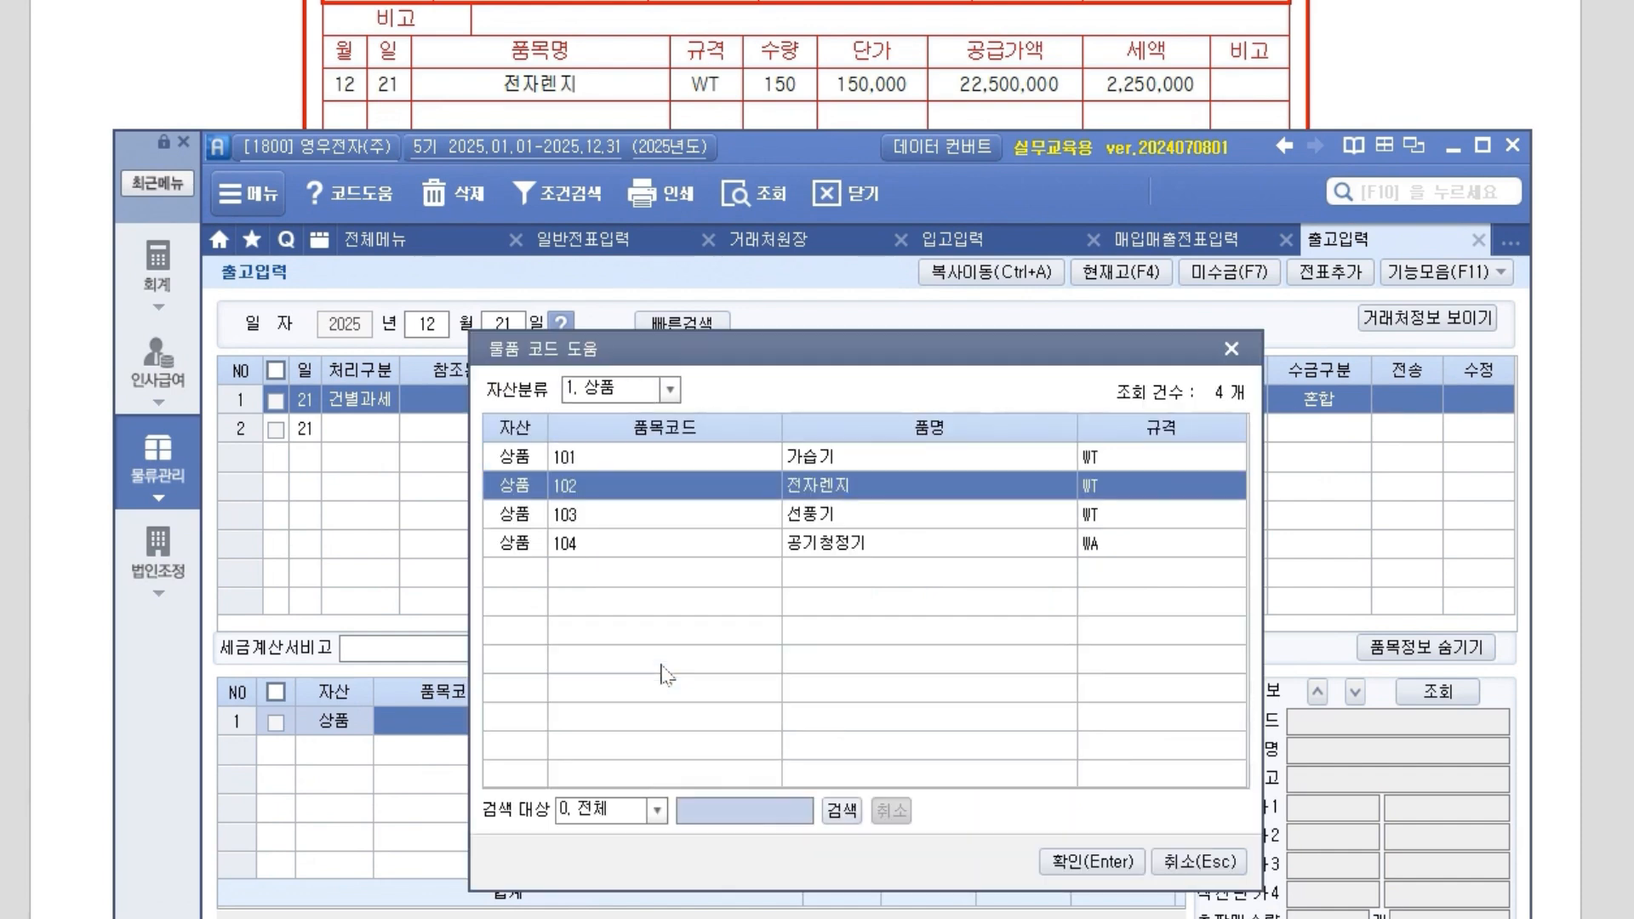
{"action": "key", "text": "Return"}
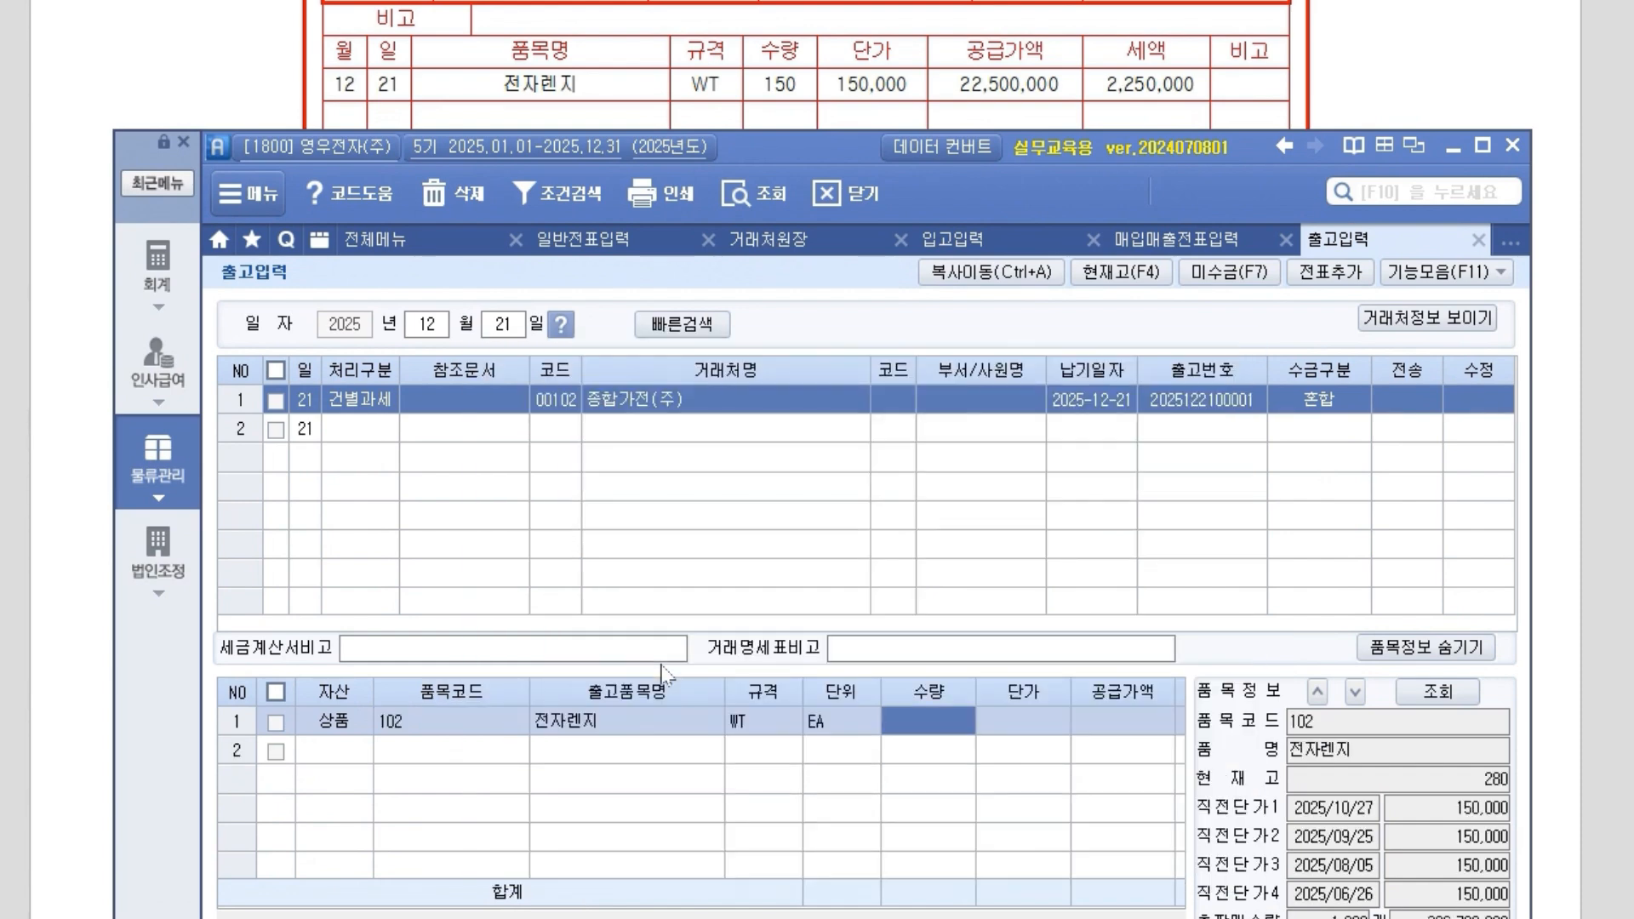
Set the 전자렌지 line's 수량 to 150 and its 단가 to 150,000.
{"action": "type", "text": "150"}
{"action": "key", "text": "Return"}
{"action": "type", "text": "150000"}
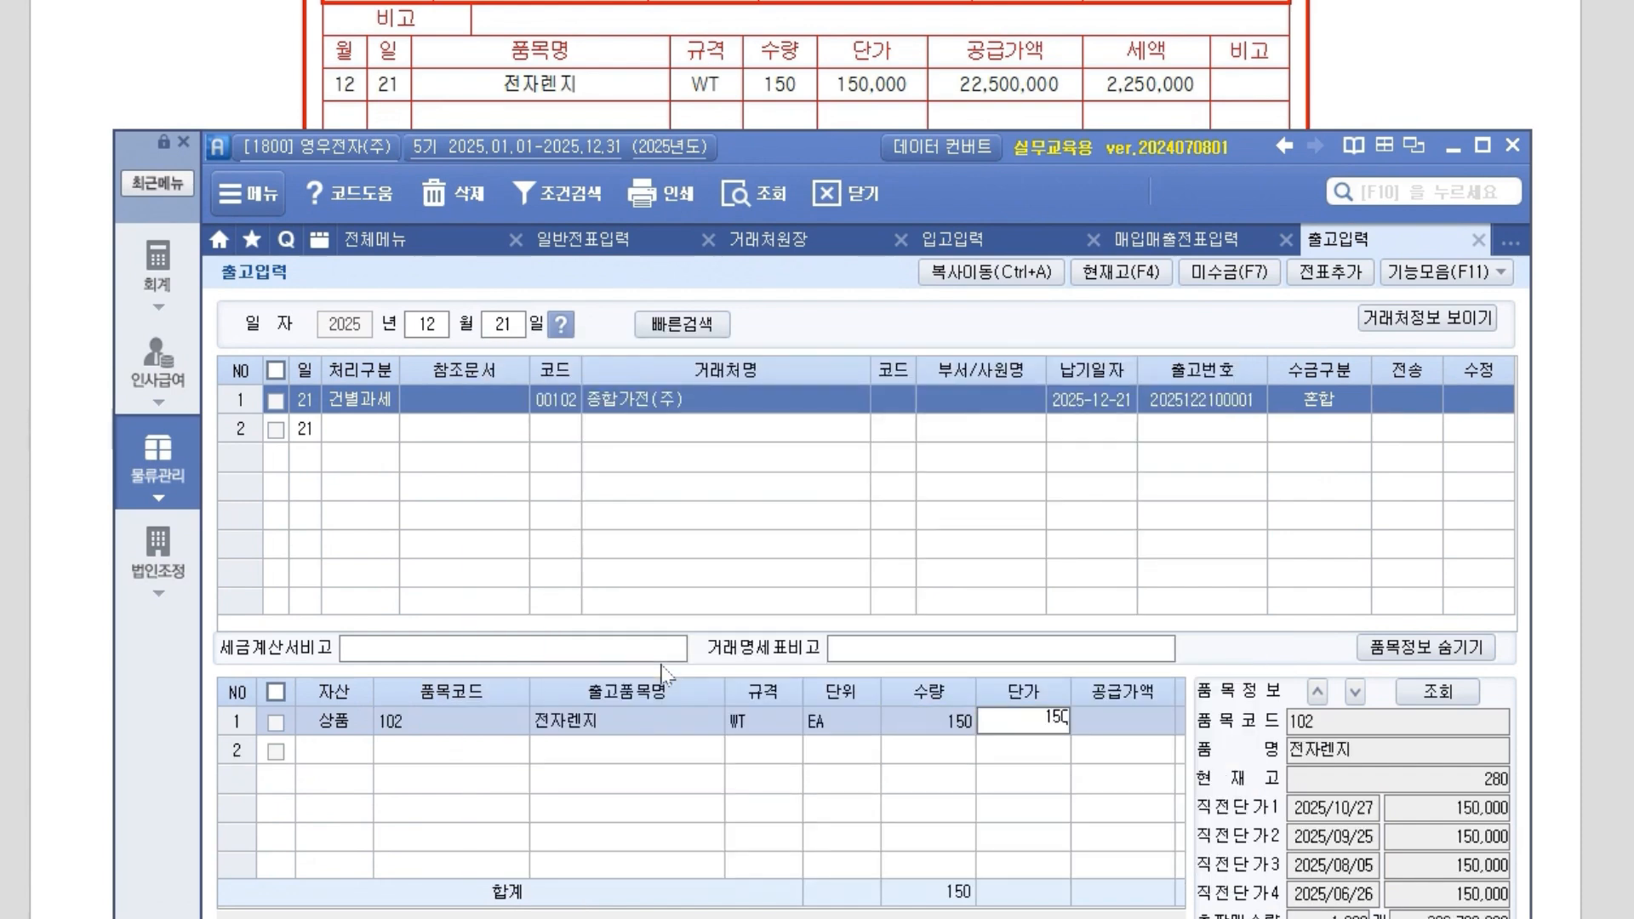
{"action": "key", "text": "Return"}
{"action": "key", "text": "Return"}
{"action": "key", "text": "Return"}
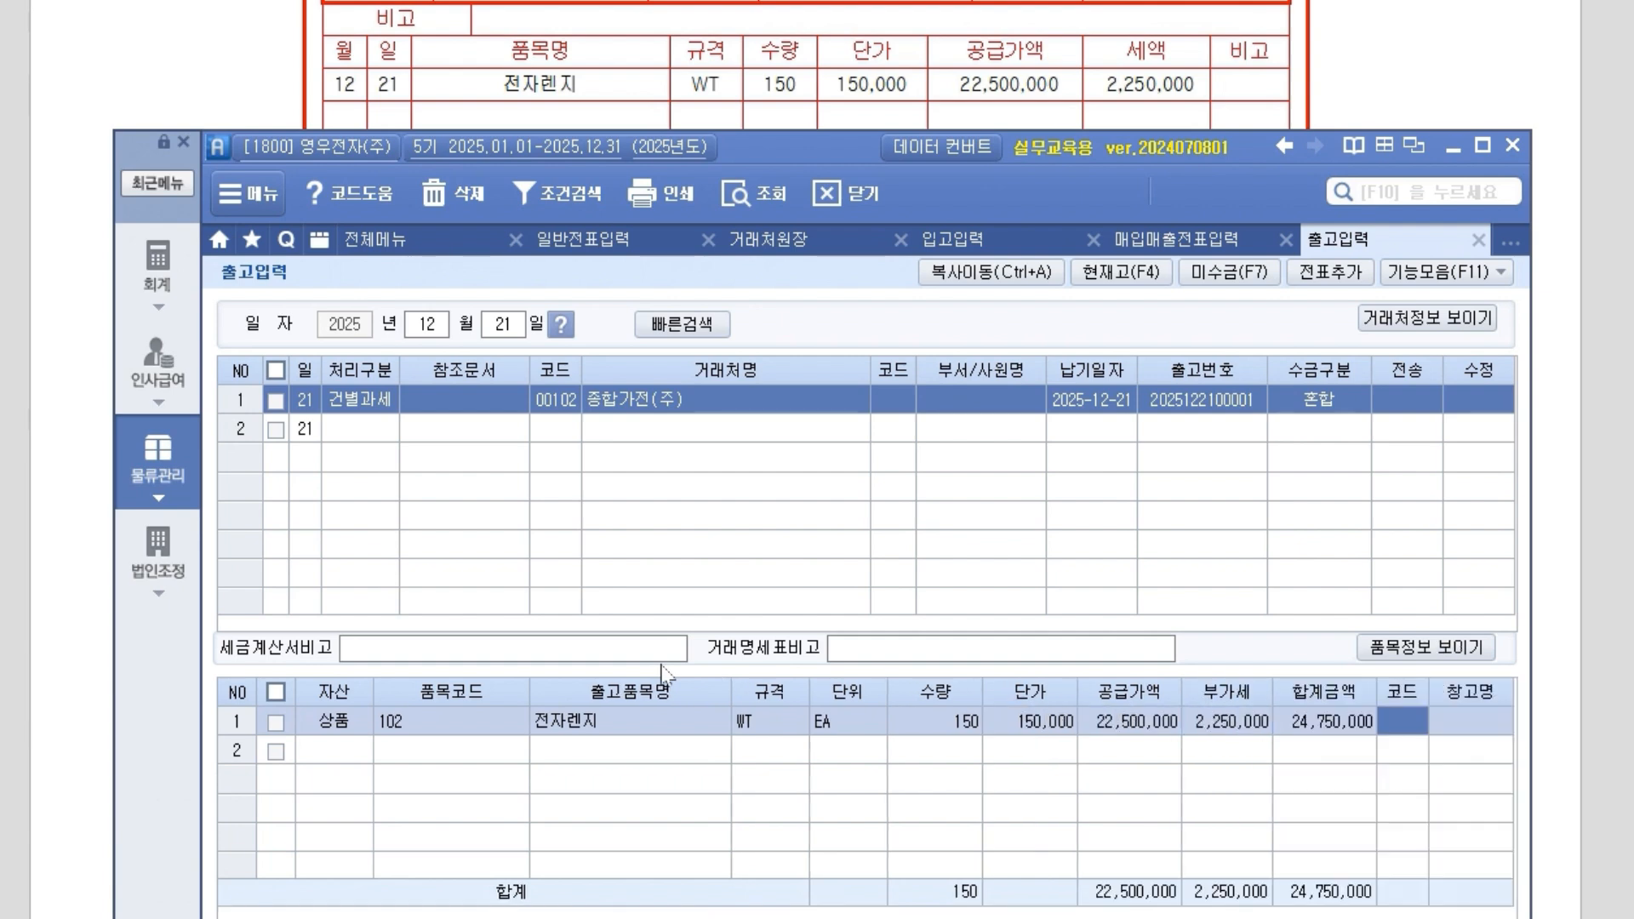
Recheck question (6) and set the sale's 선수금(선급금) amount to 4,000,000.
{"action": "left_click_drag", "start_coordinate": [855, 171], "coordinate": [850, 359]}
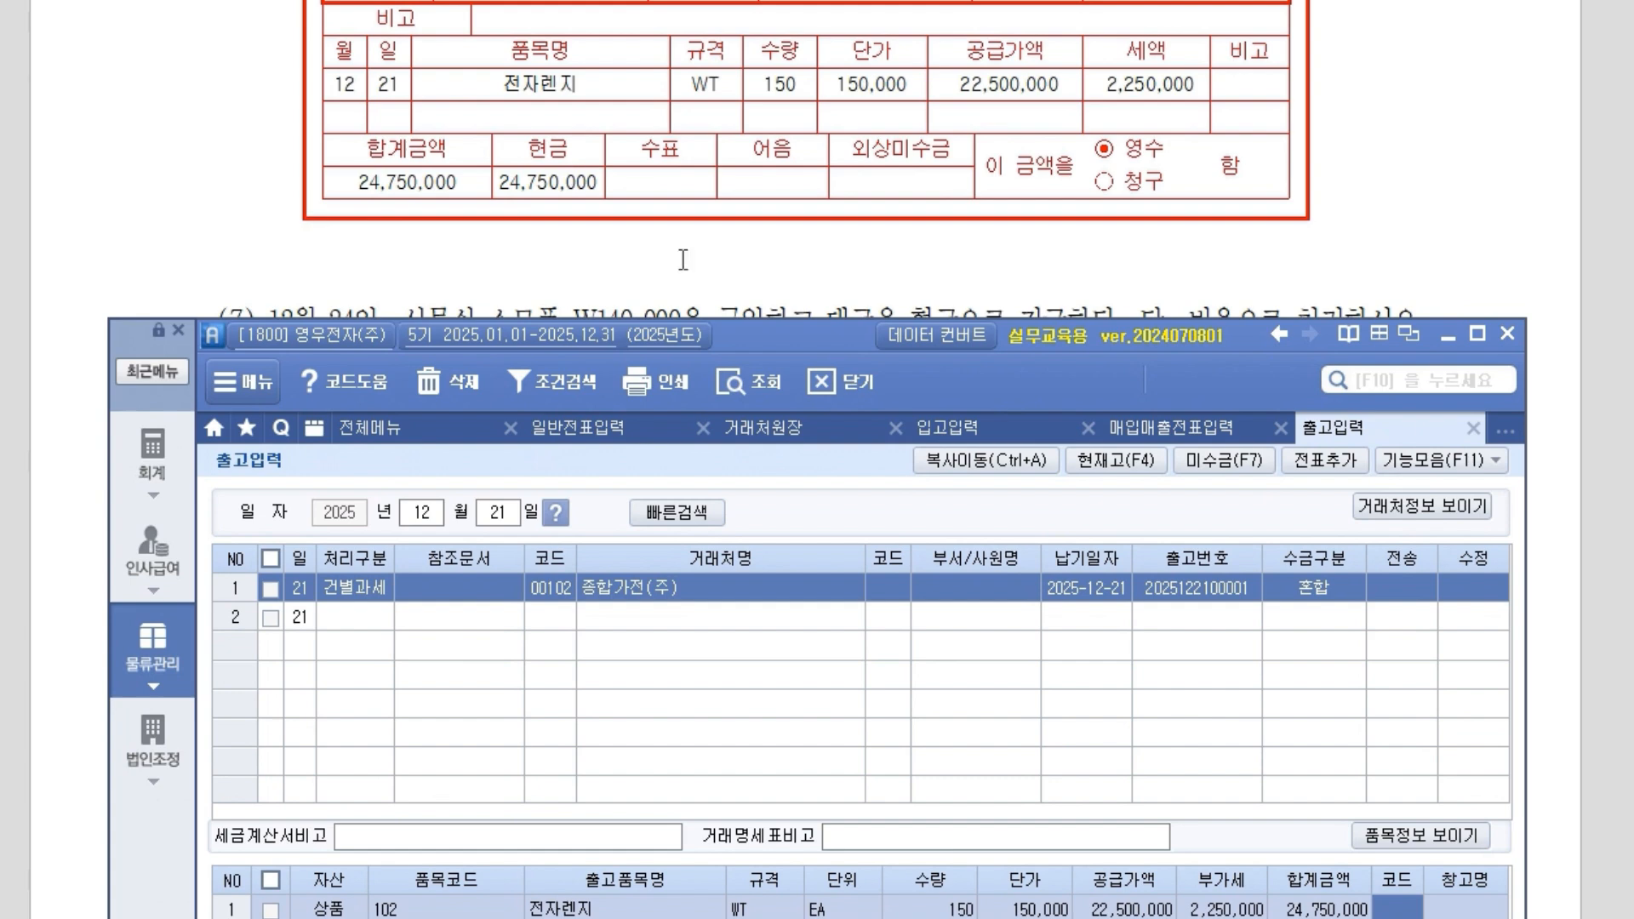
{"action": "scroll", "coordinate": [881, 170], "scroll_direction": "up", "scroll_amount": 10}
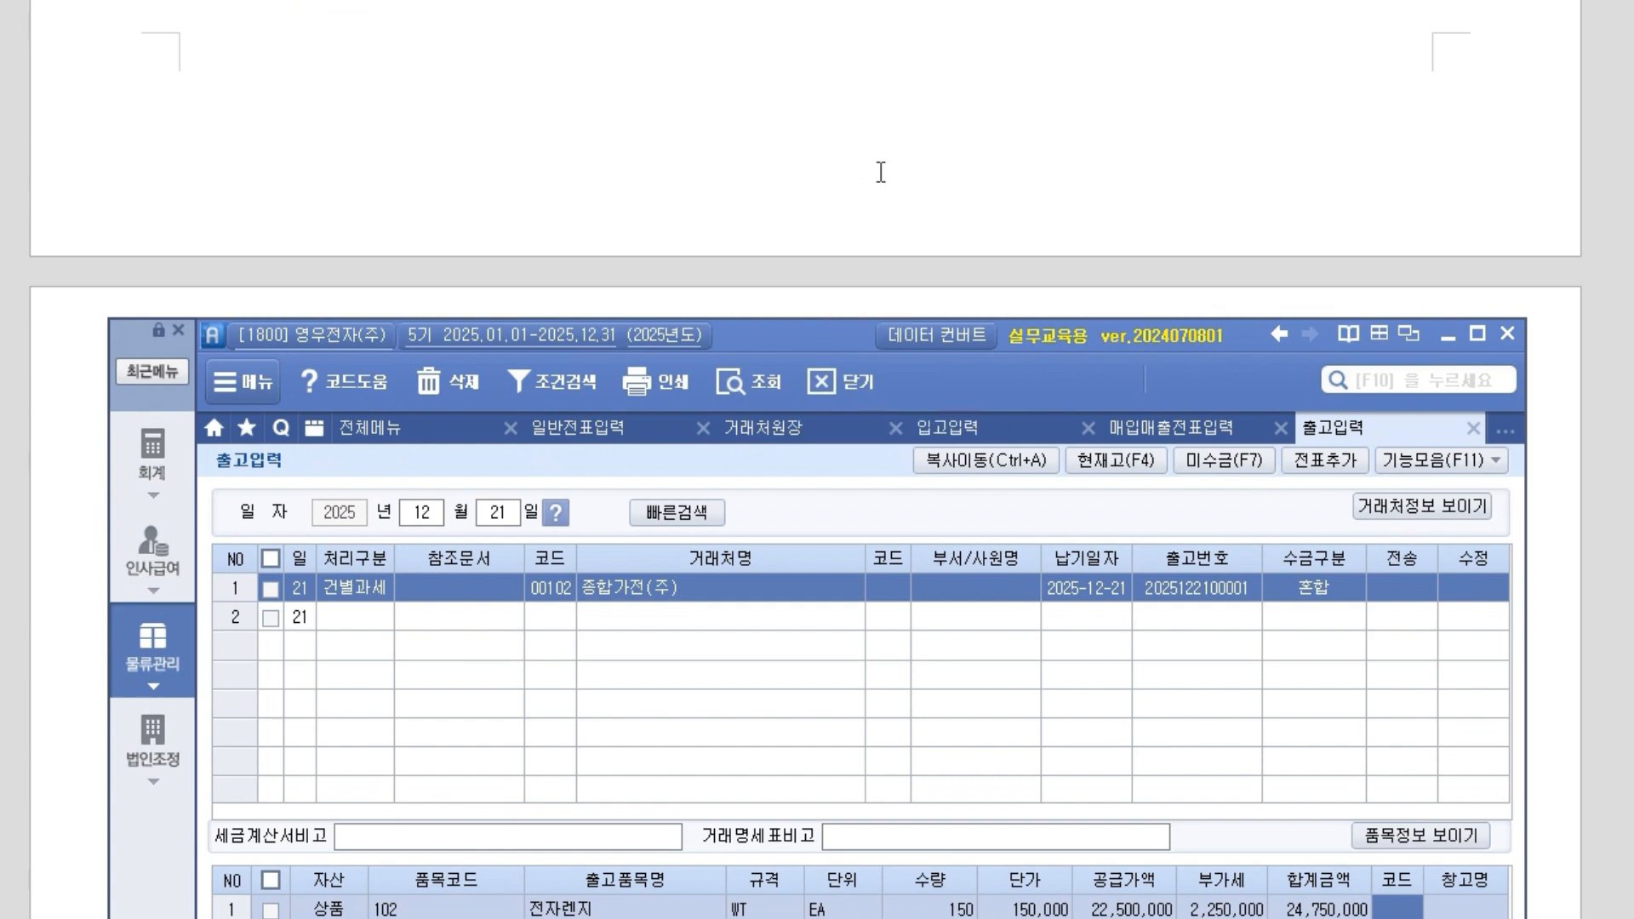
{"action": "scroll", "coordinate": [881, 172], "scroll_direction": "up", "scroll_amount": 3}
{"action": "left_click_drag", "start_coordinate": [852, 357], "coordinate": [836, 95]}
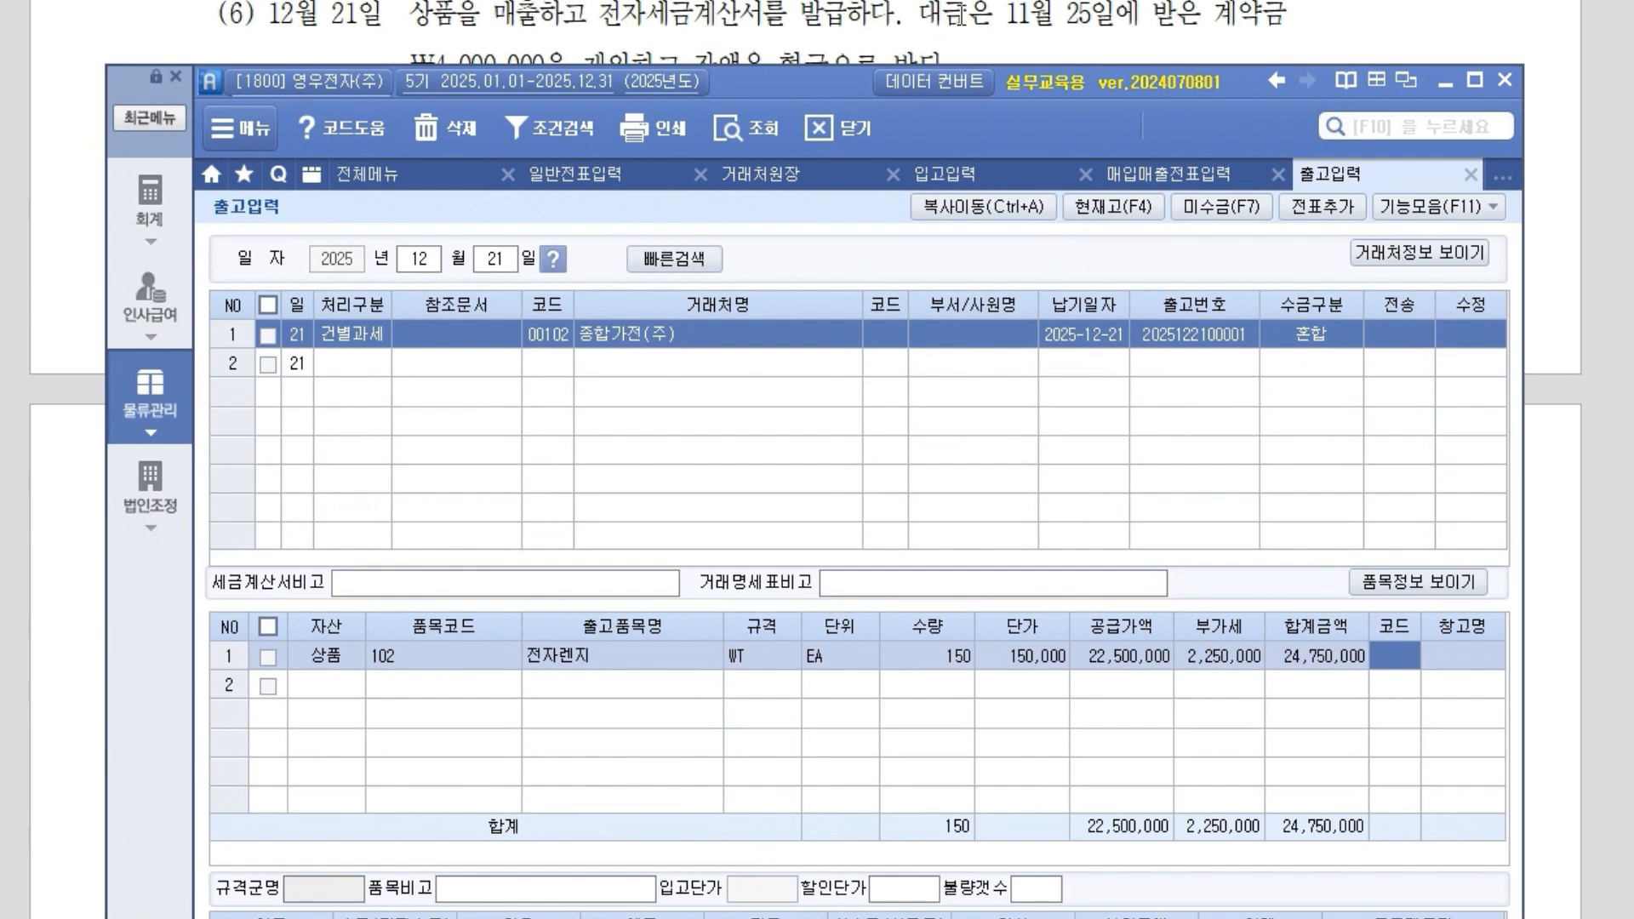
{"action": "left_click_drag", "start_coordinate": [836, 77], "coordinate": [830, 116]}
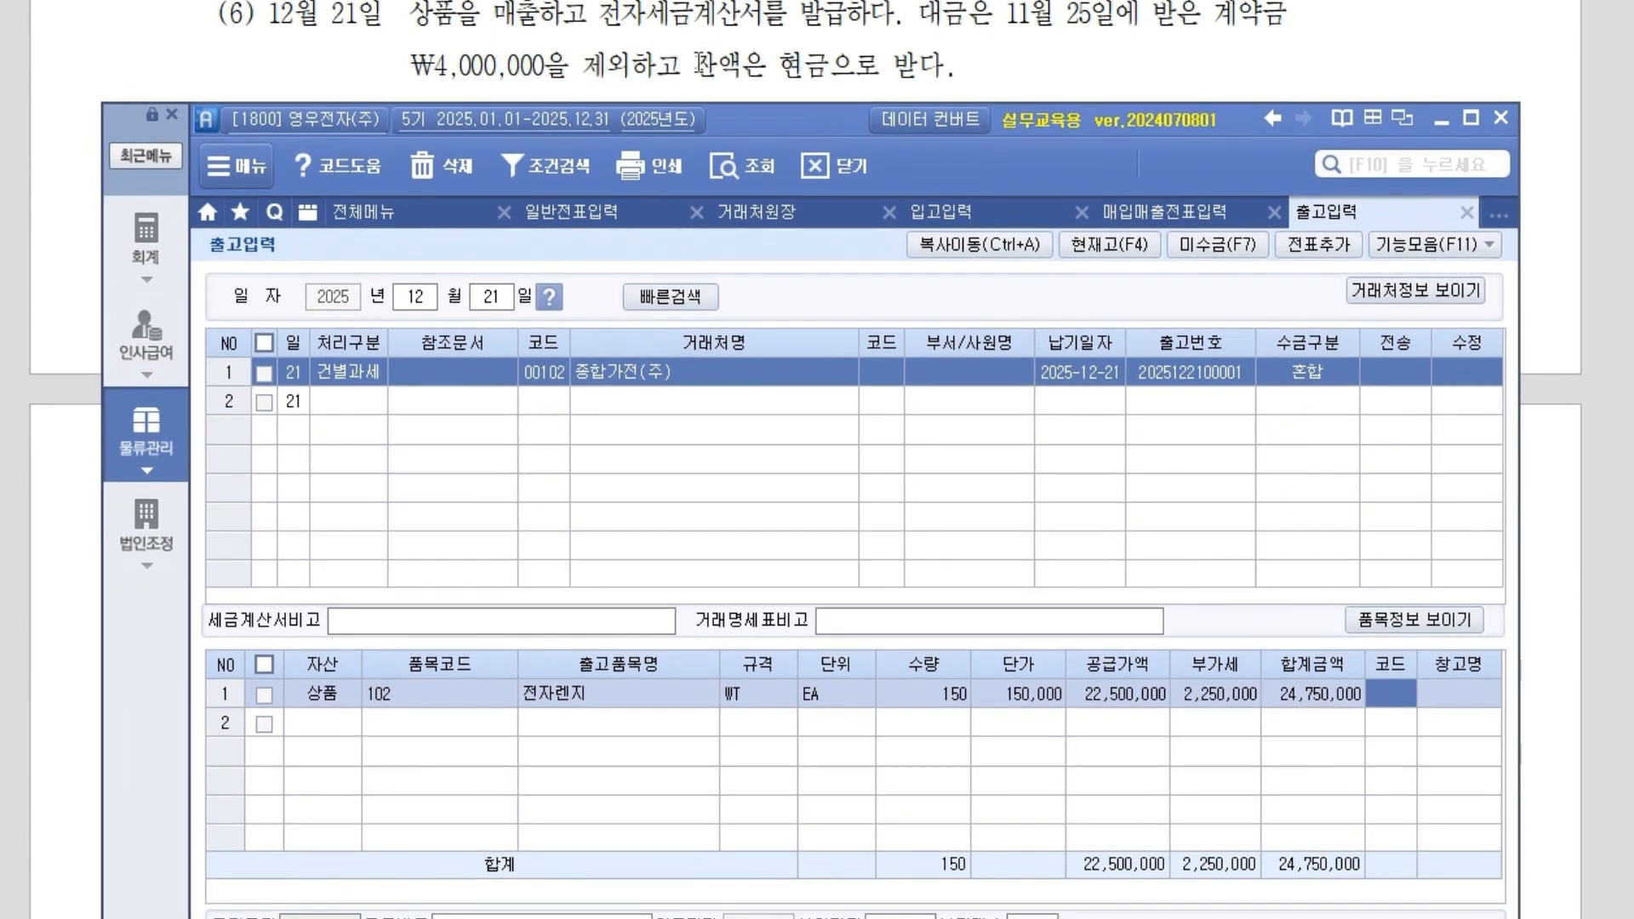
{"action": "left_click_drag", "start_coordinate": [784, 128], "coordinate": [799, 1]}
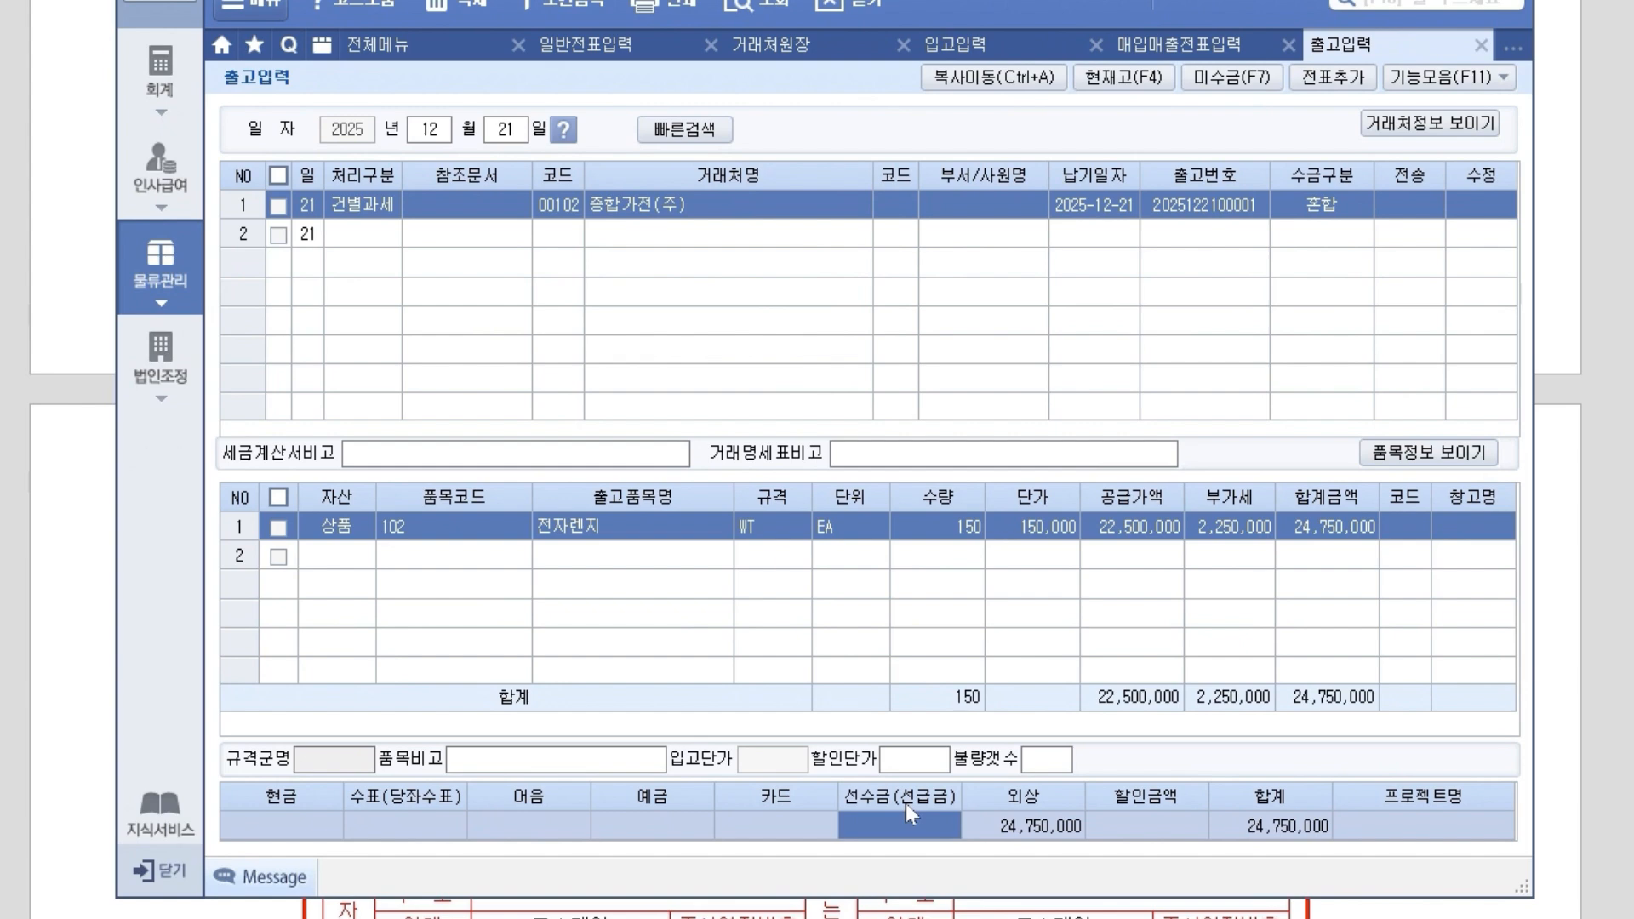
{"action": "type", "text": "4000000"}
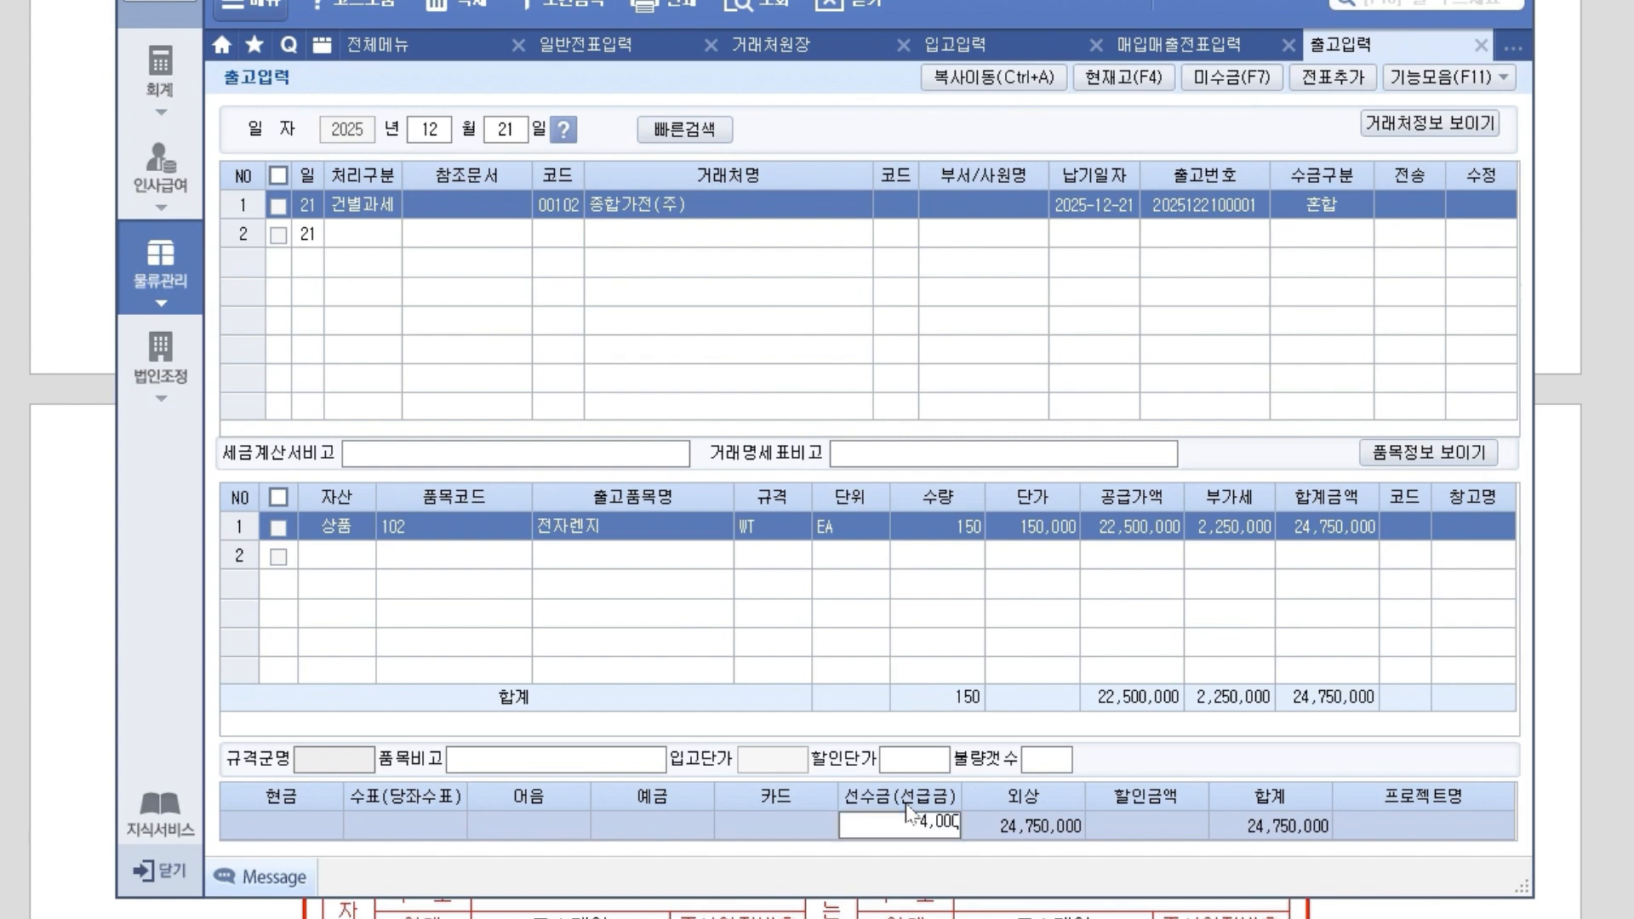
{"action": "key", "text": "Return"}
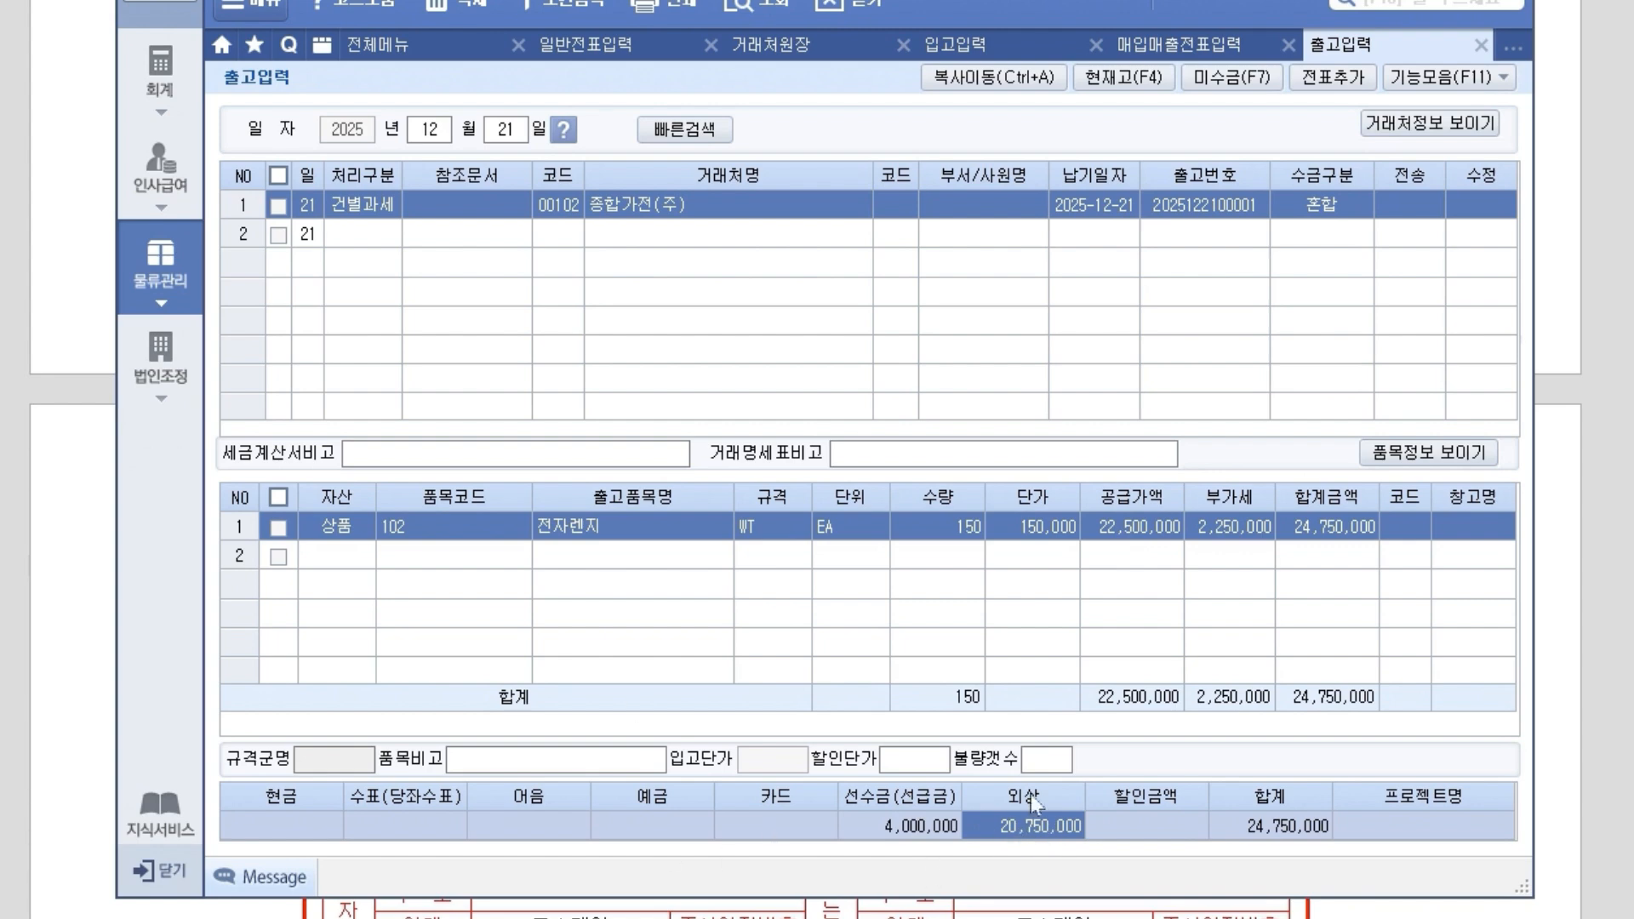
Set the 현금 amount of the 종합가전(주) sale to 20,750,000.
{"action": "left_click", "coordinate": [242, 828]}
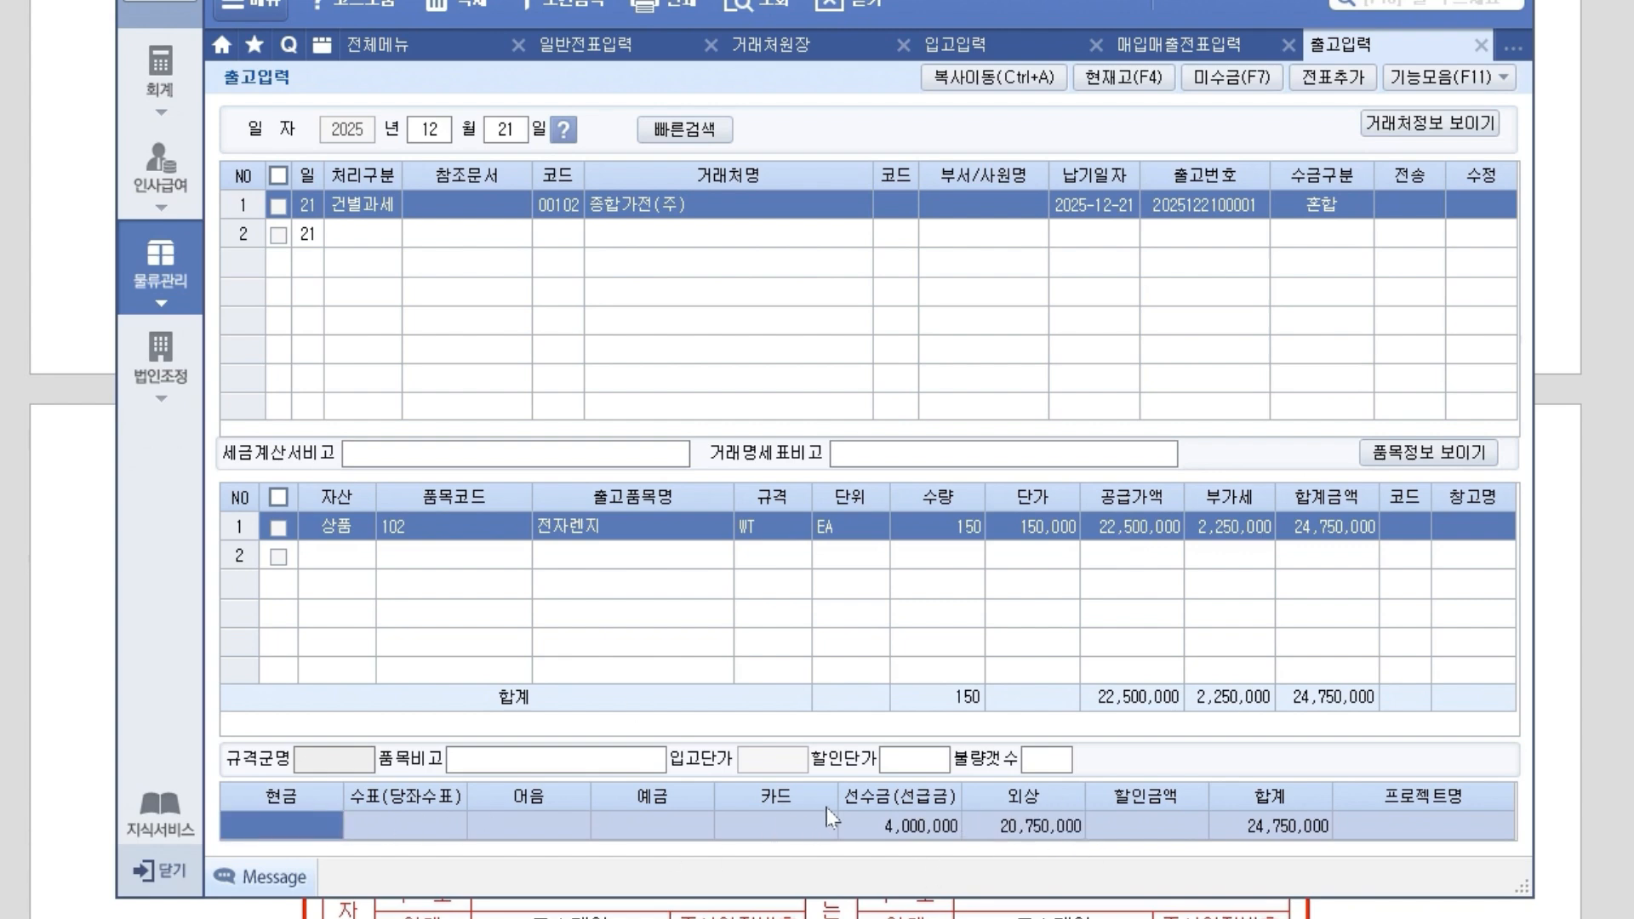
{"action": "type", "text": "20750000"}
{"action": "key", "text": "Return"}
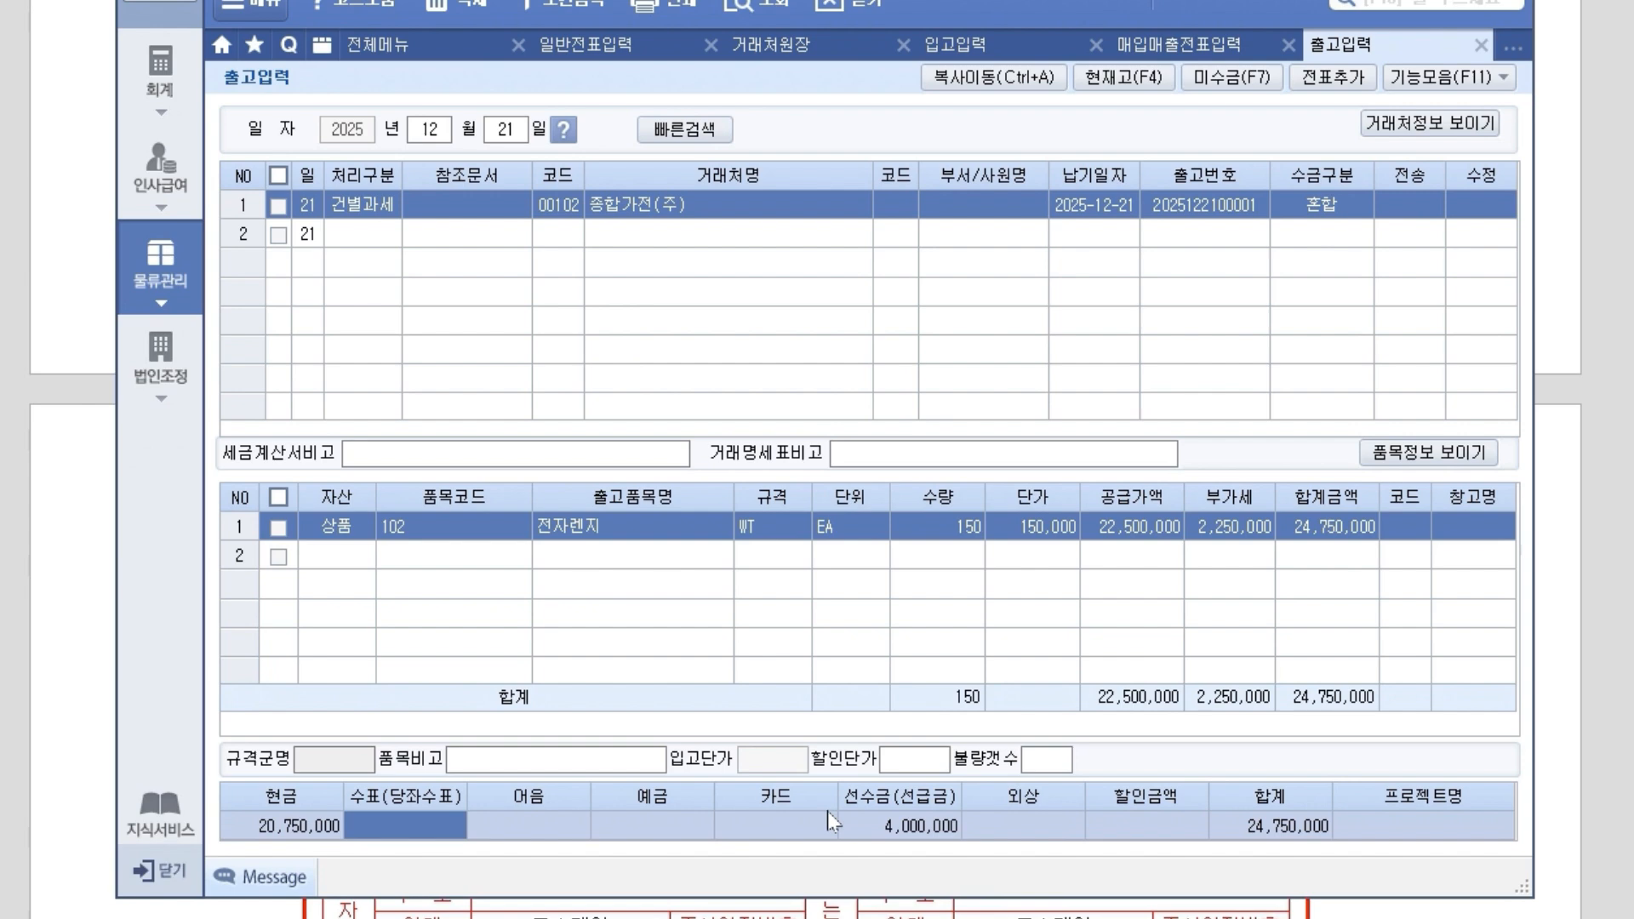
{"action": "left_click", "coordinate": [840, 819]}
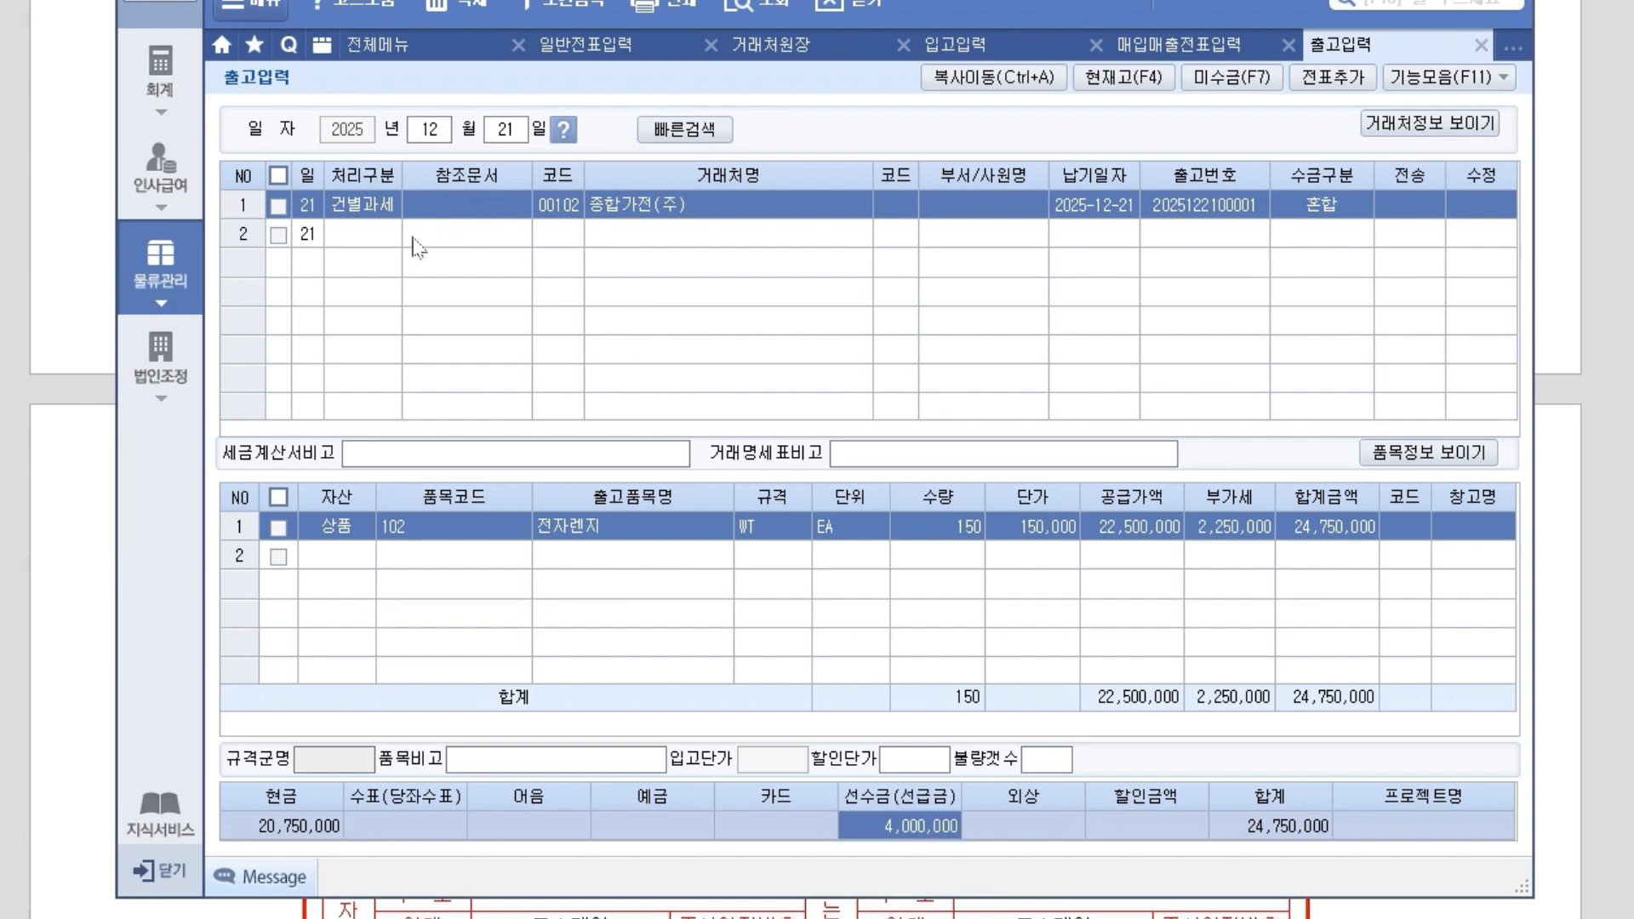
Add the accounting slip for the 종합가전(주) sale and transmit it.
{"action": "left_click", "coordinate": [361, 207]}
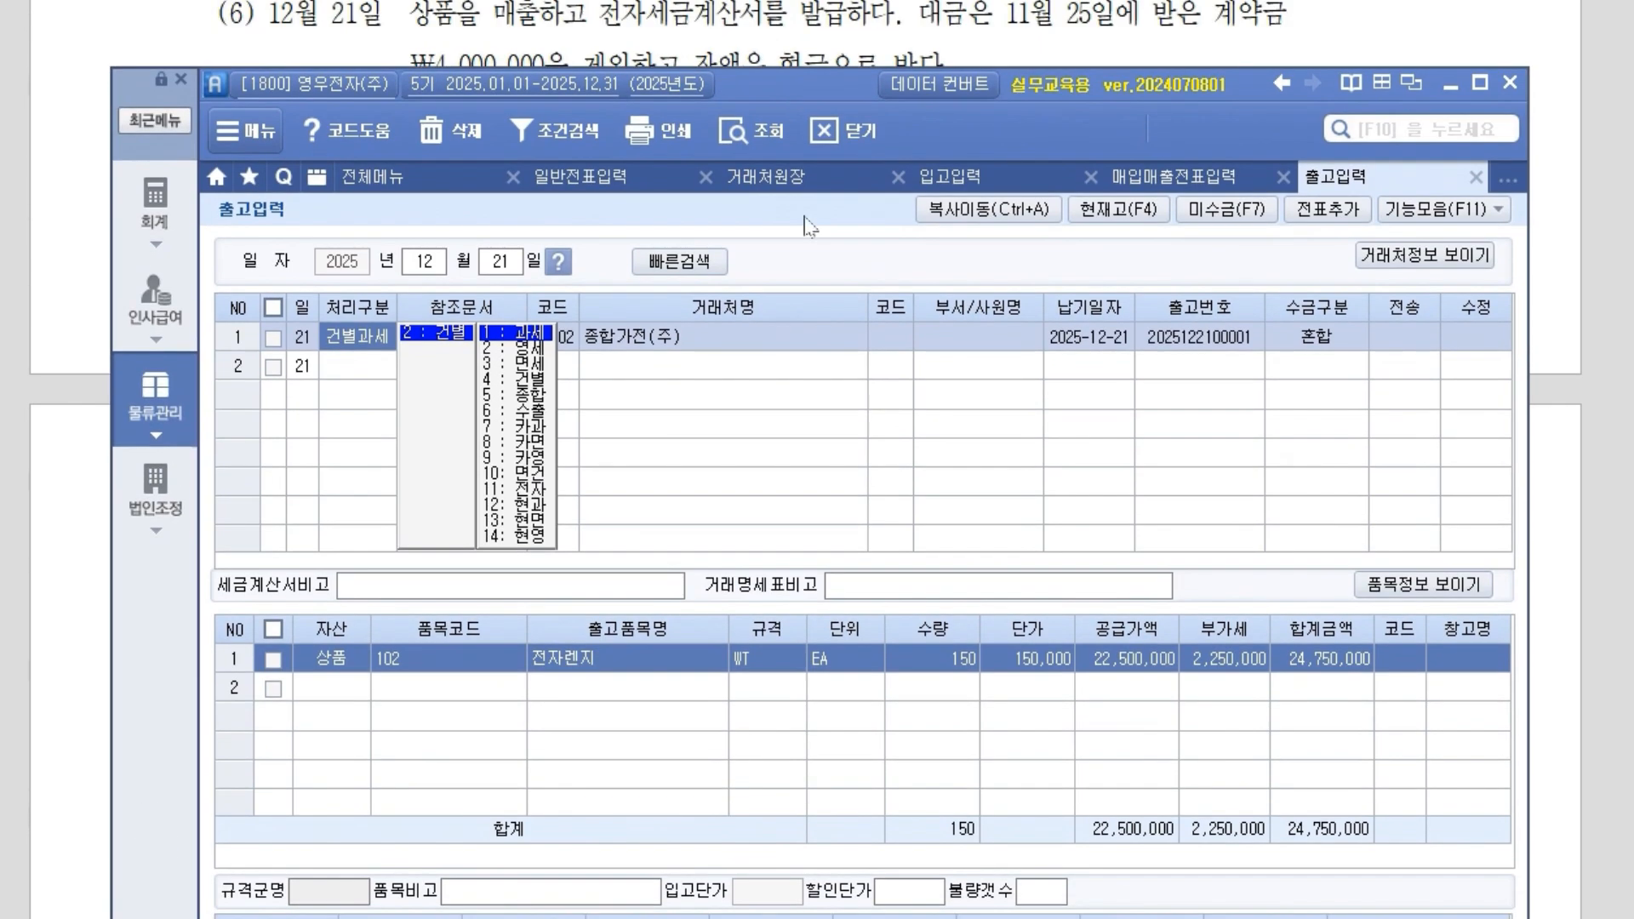
{"action": "left_click", "coordinate": [837, 341]}
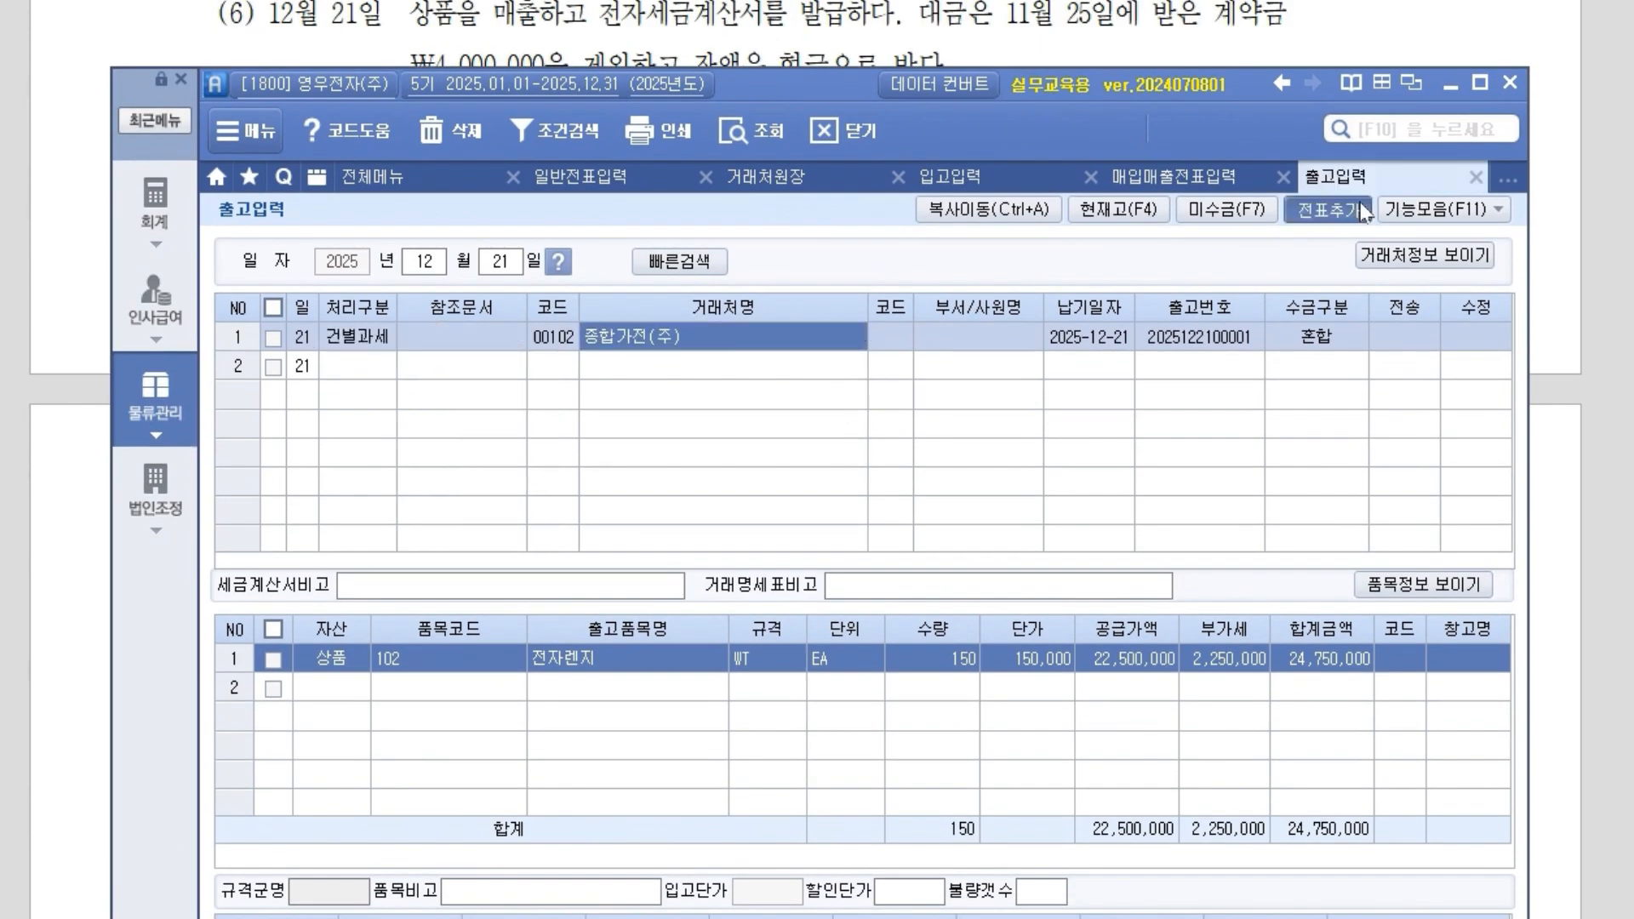
{"action": "left_click", "coordinate": [1328, 209]}
{"action": "left_click", "coordinate": [813, 542]}
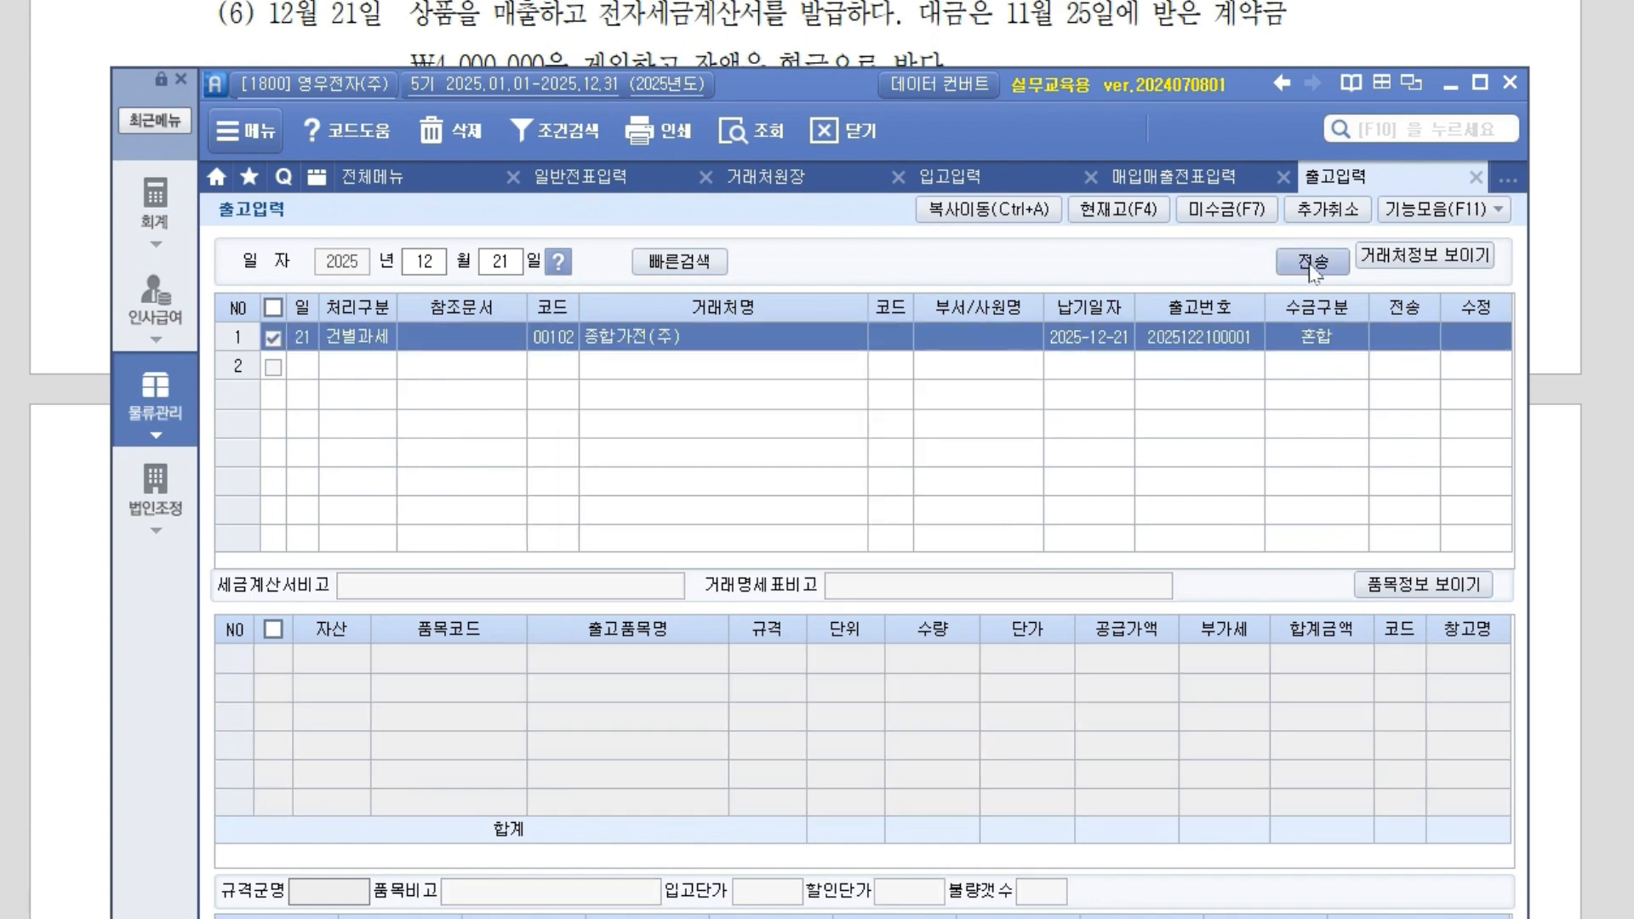
{"action": "left_click", "coordinate": [1313, 262]}
{"action": "left_click", "coordinate": [830, 615]}
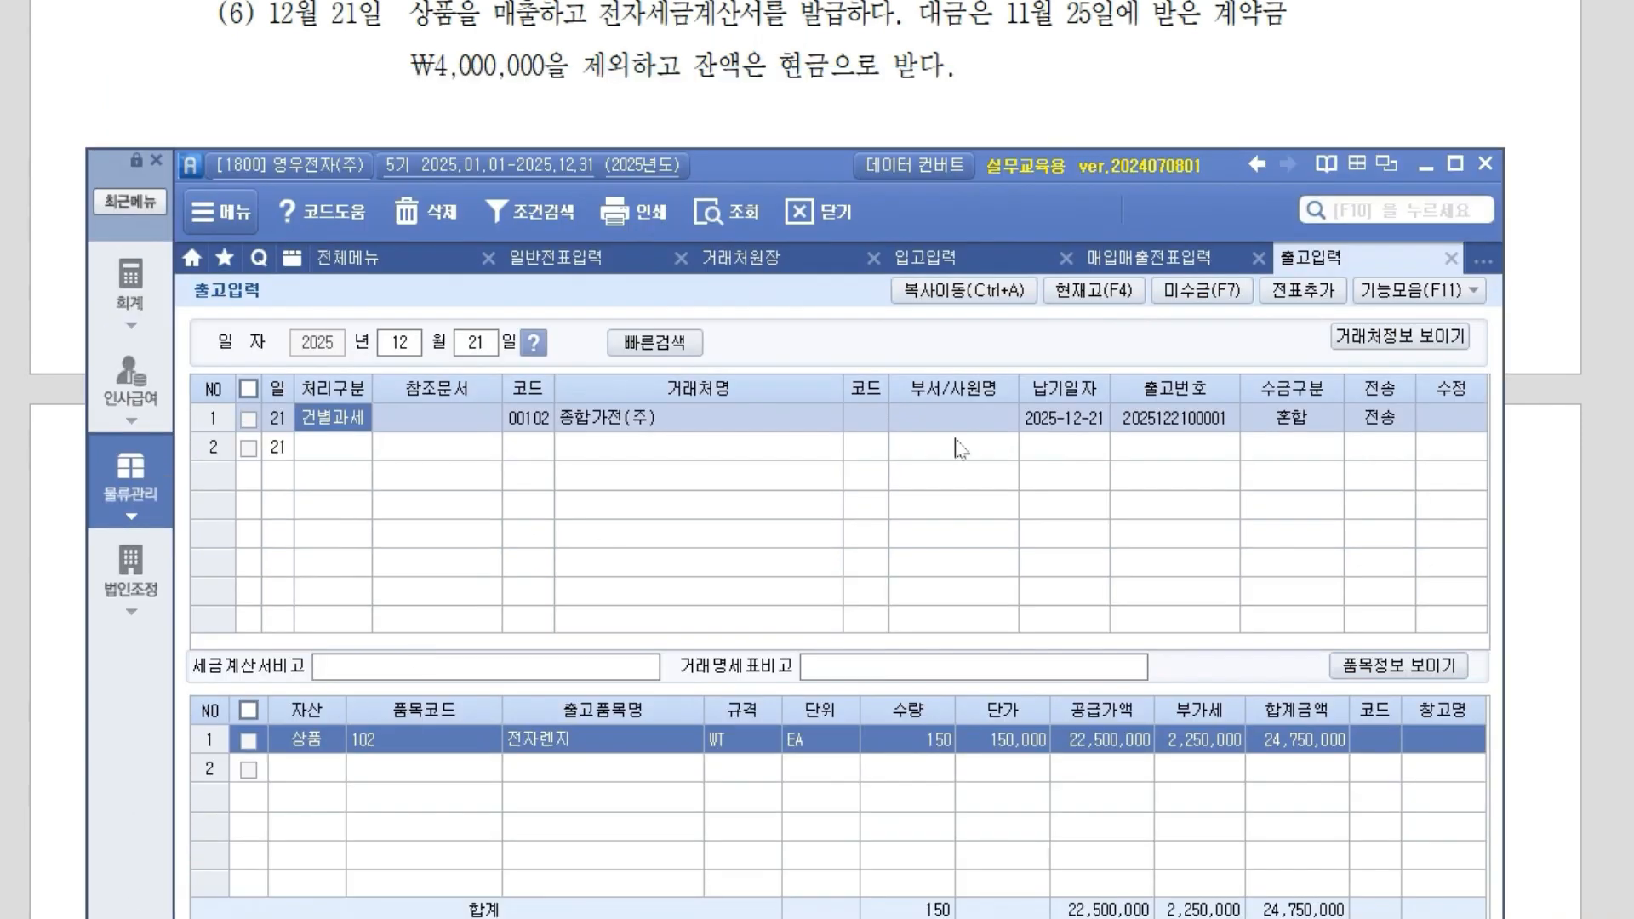
Load the 12월 21일 전자렌지 sale in 매입매출전표입력, set its 전자세금 to 전자입력 and check its journal lines.
{"action": "left_click", "coordinate": [1158, 259]}
{"action": "left_click", "coordinate": [478, 342]}
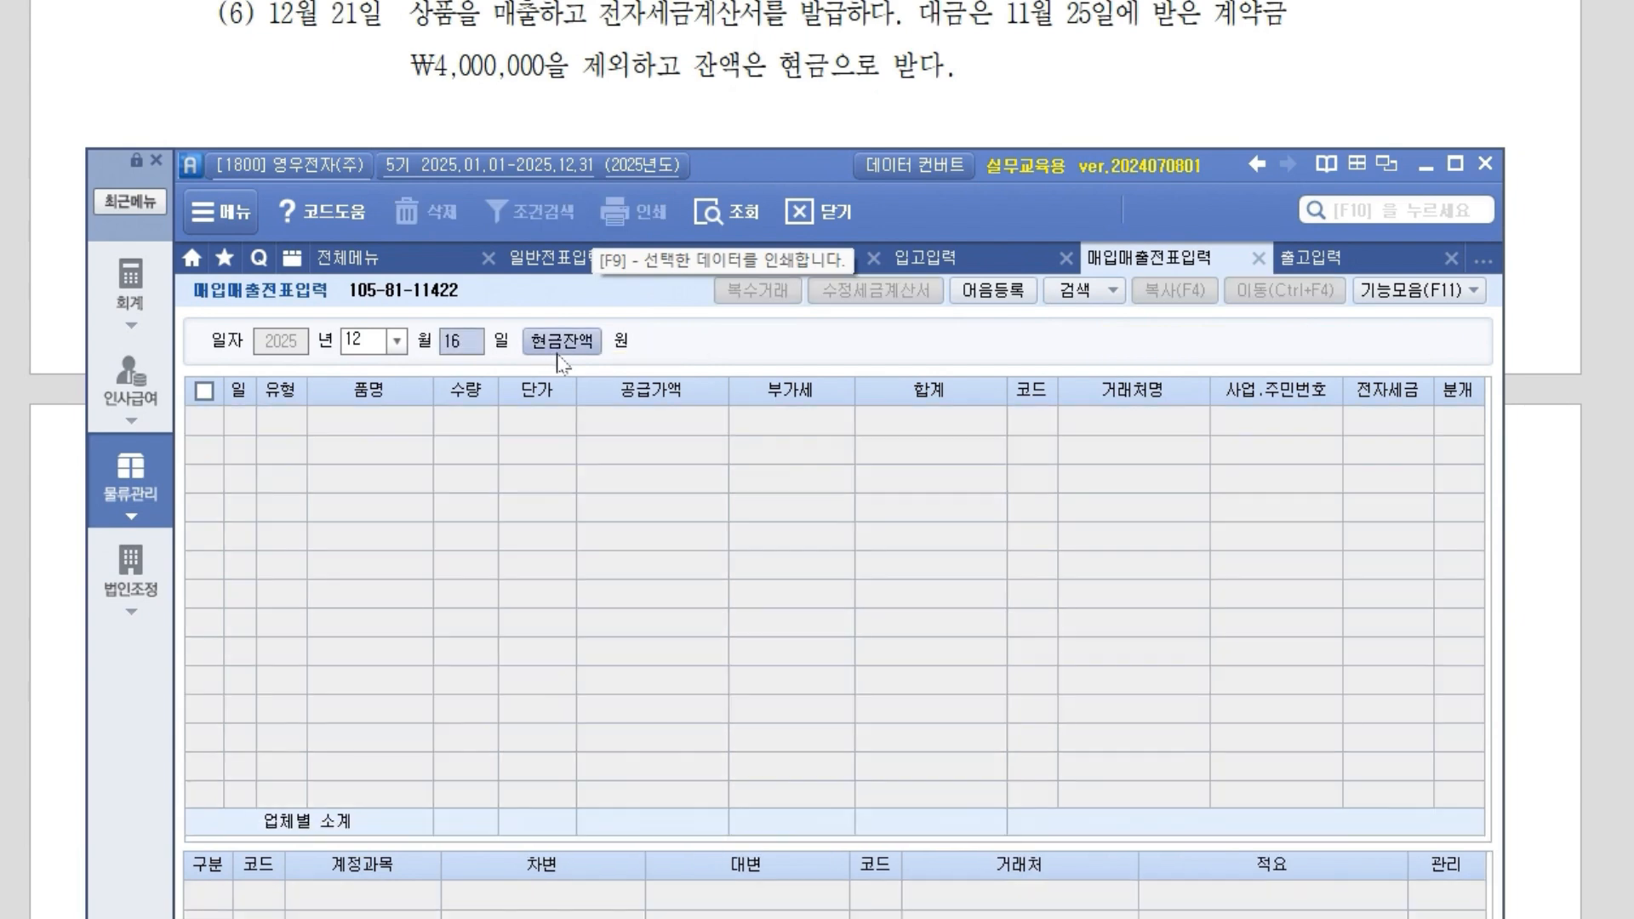
{"action": "type", "text": "21"}
{"action": "key", "text": "Return"}
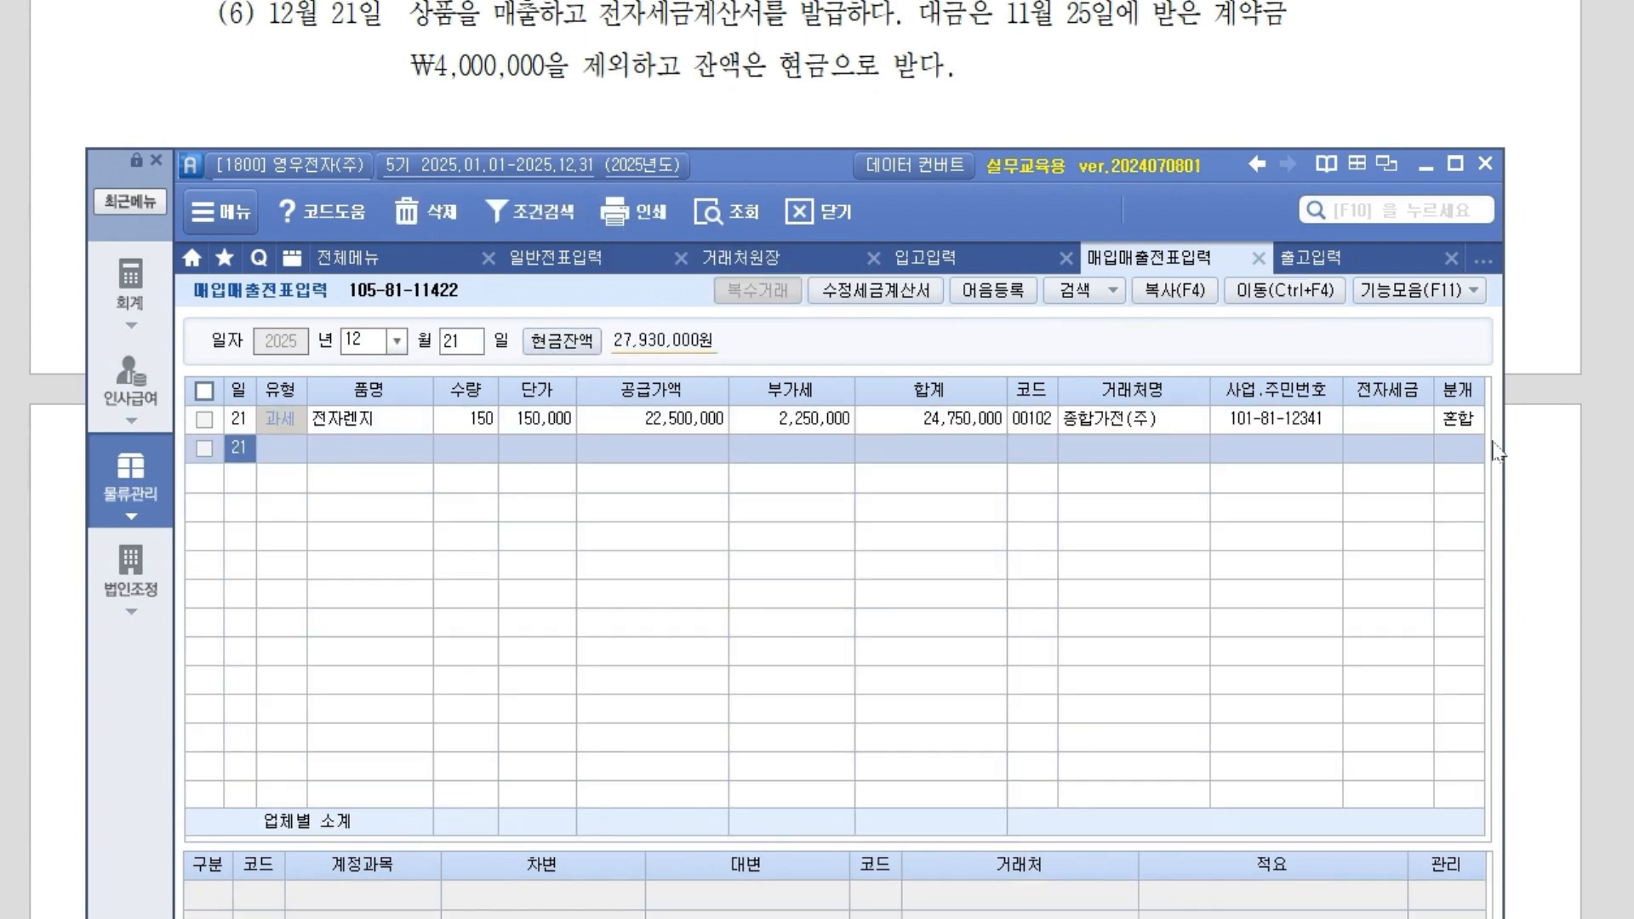
{"action": "left_click", "coordinate": [1439, 428]}
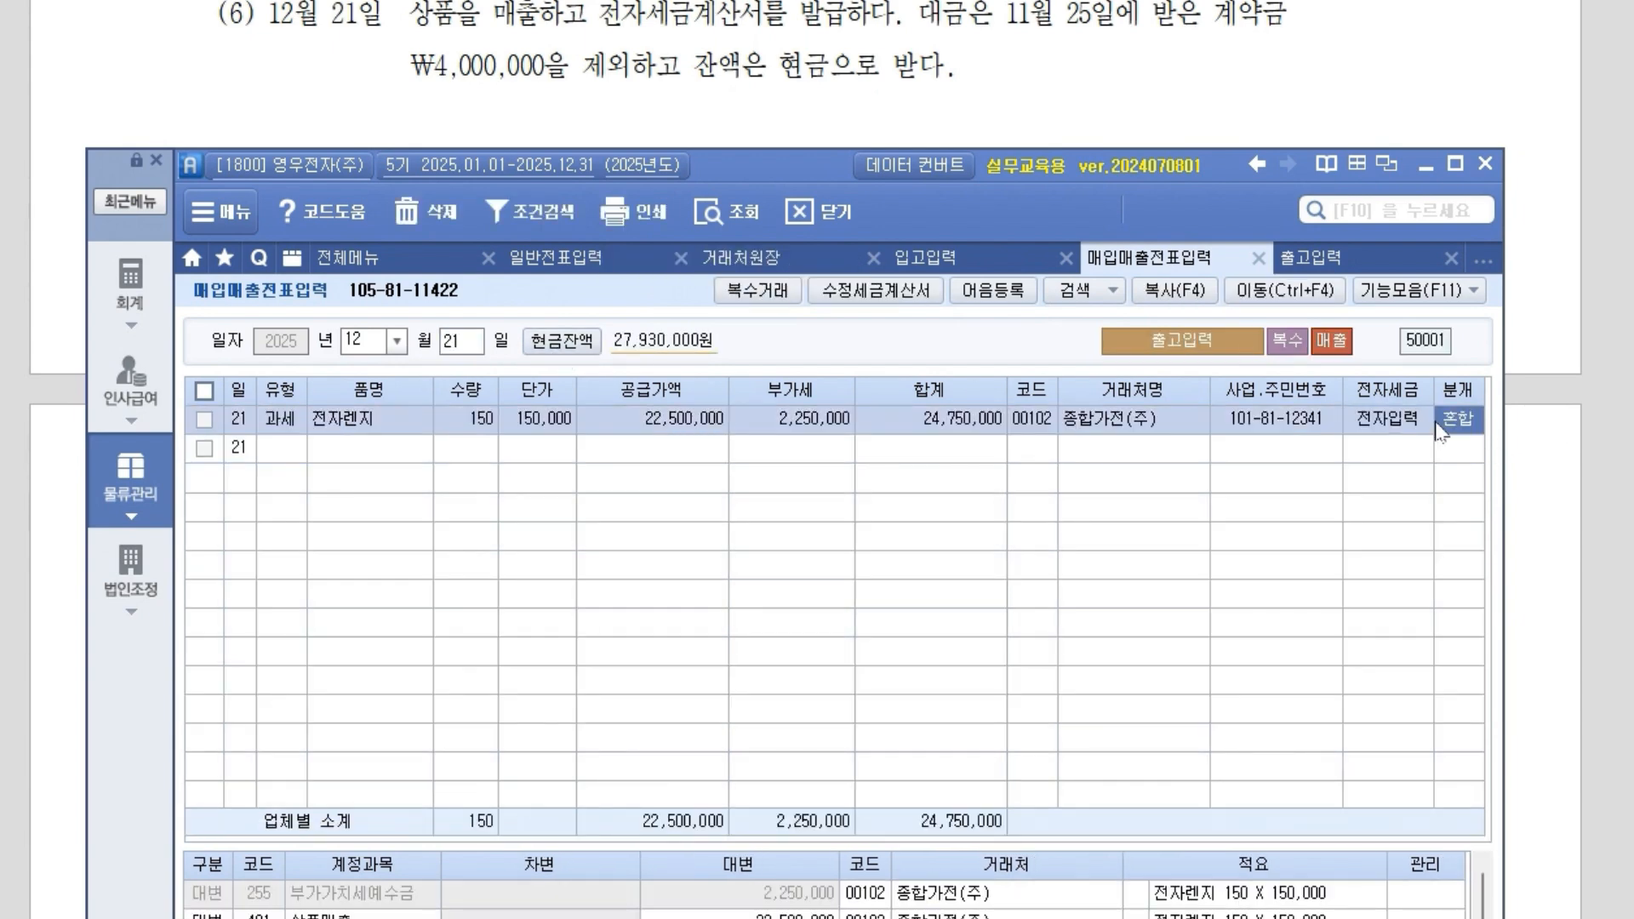
{"action": "left_click_drag", "start_coordinate": [780, 165], "coordinate": [791, 0]}
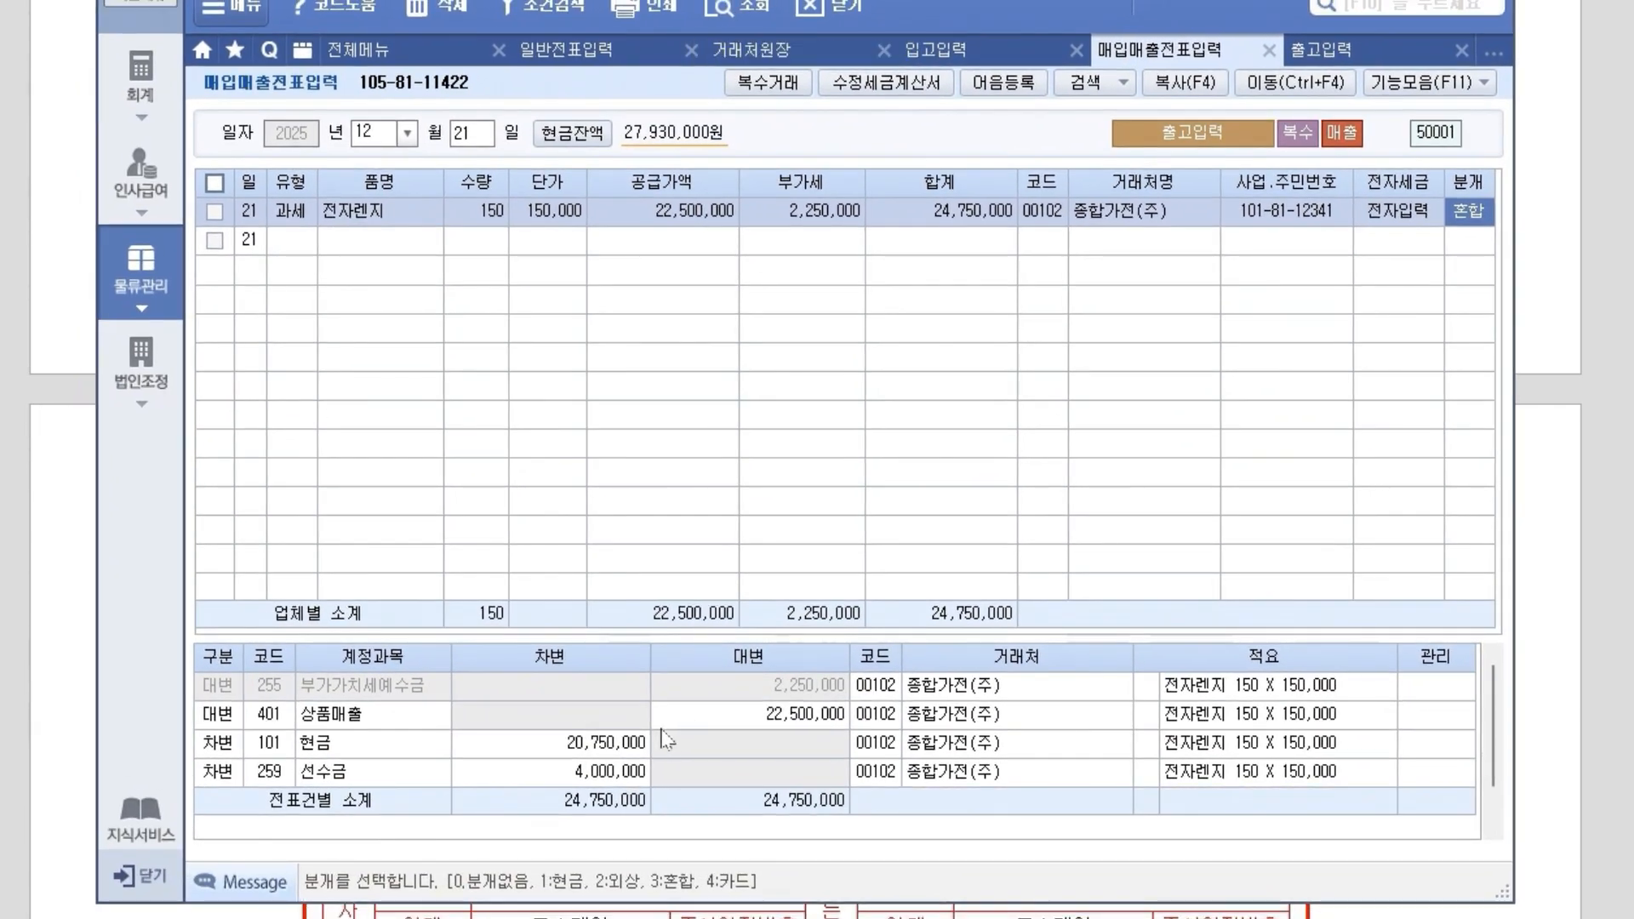
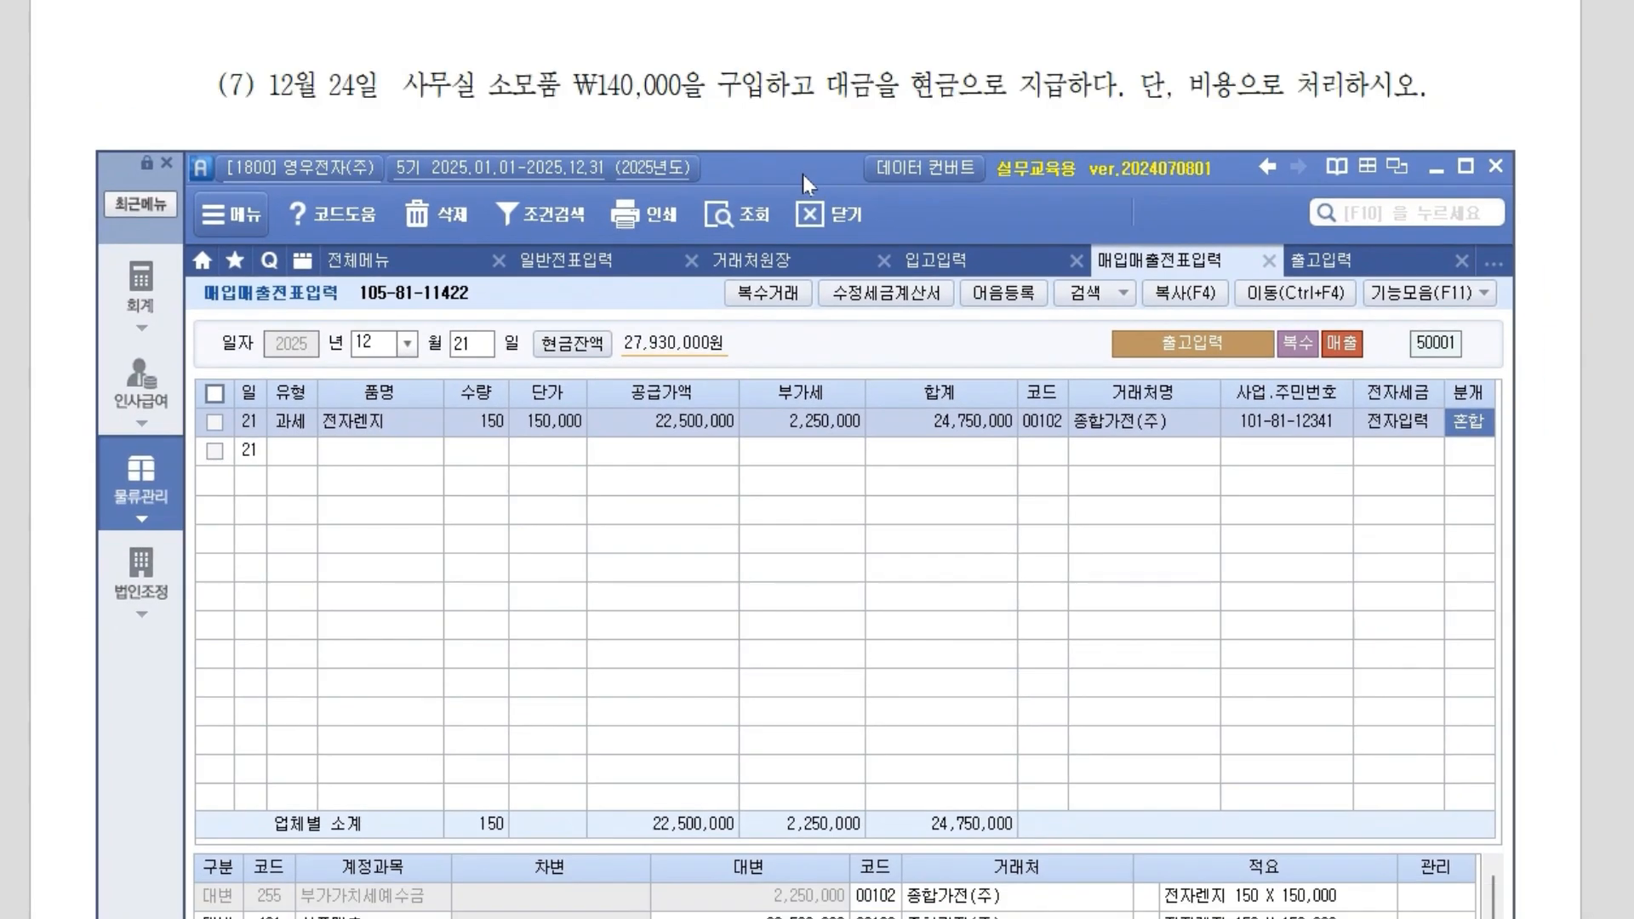
Switch to 일반전표입력 and load the date 12월 24일 for question (7).
{"action": "left_click", "coordinate": [564, 264]}
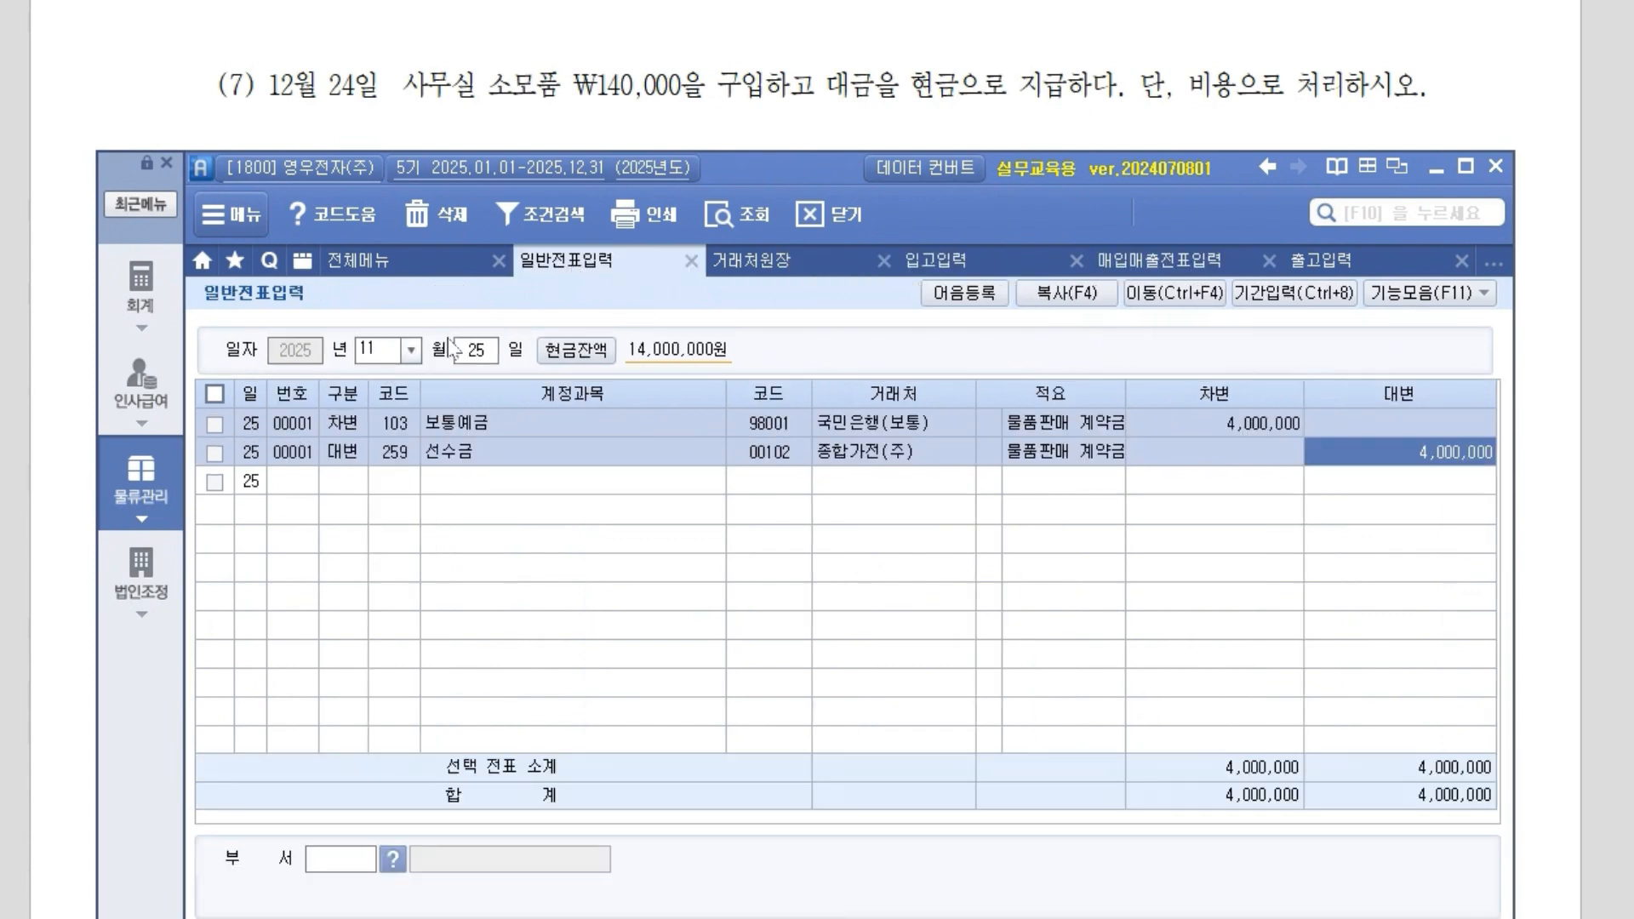
{"action": "left_click", "coordinate": [391, 346]}
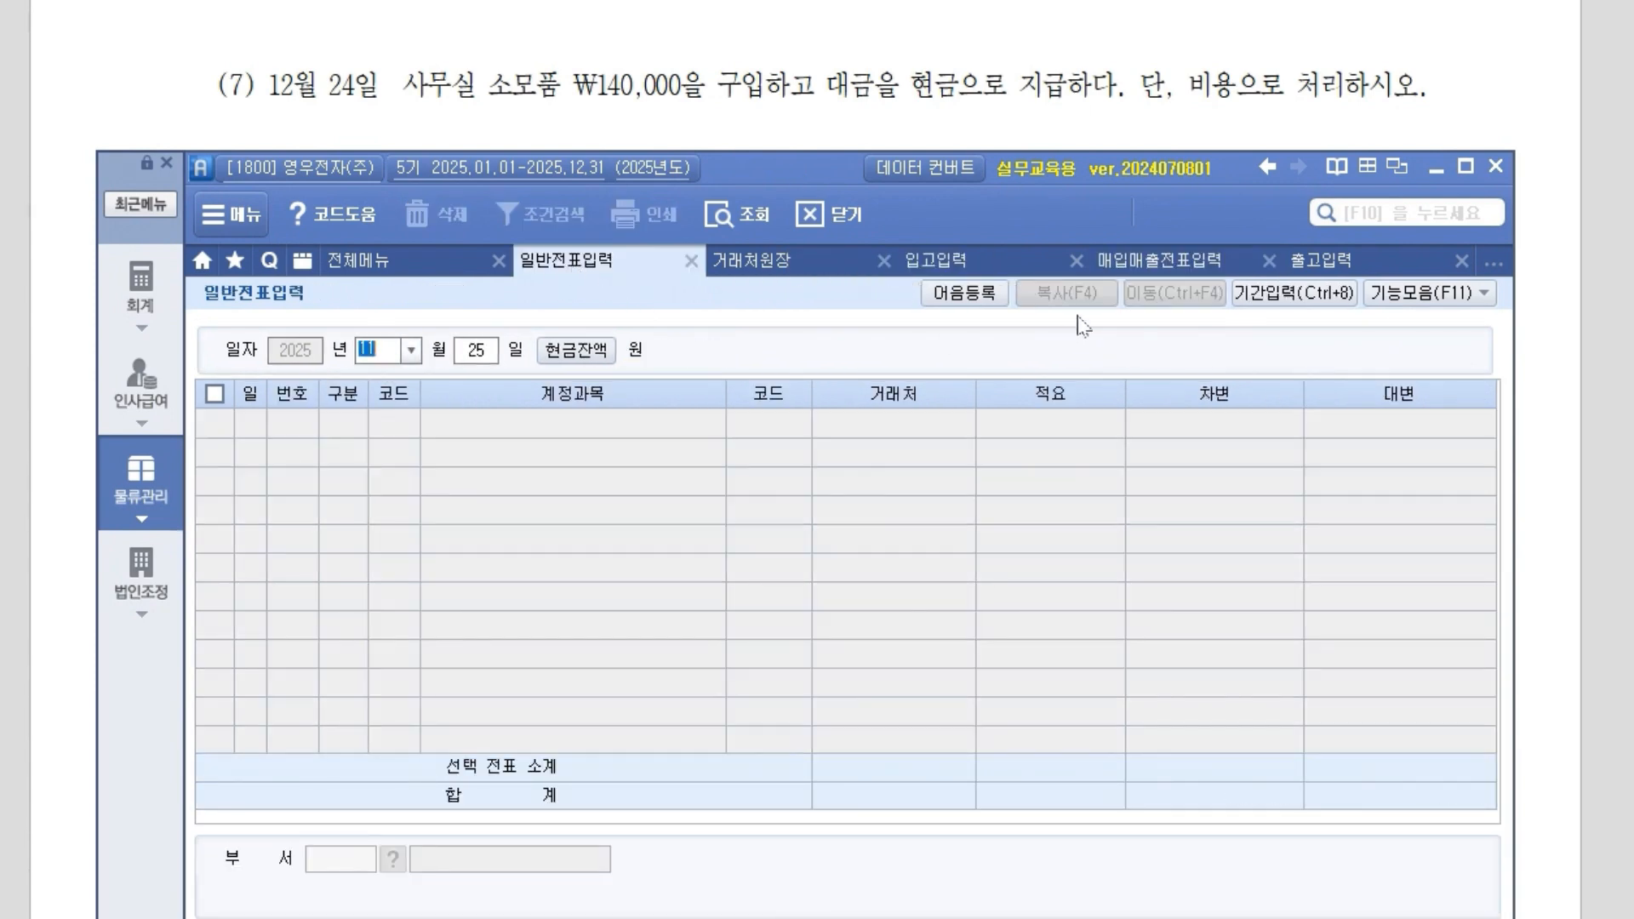
{"action": "type", "text": "12"}
{"action": "key", "text": "Return"}
{"action": "type", "text": "24"}
{"action": "key", "text": "Return"}
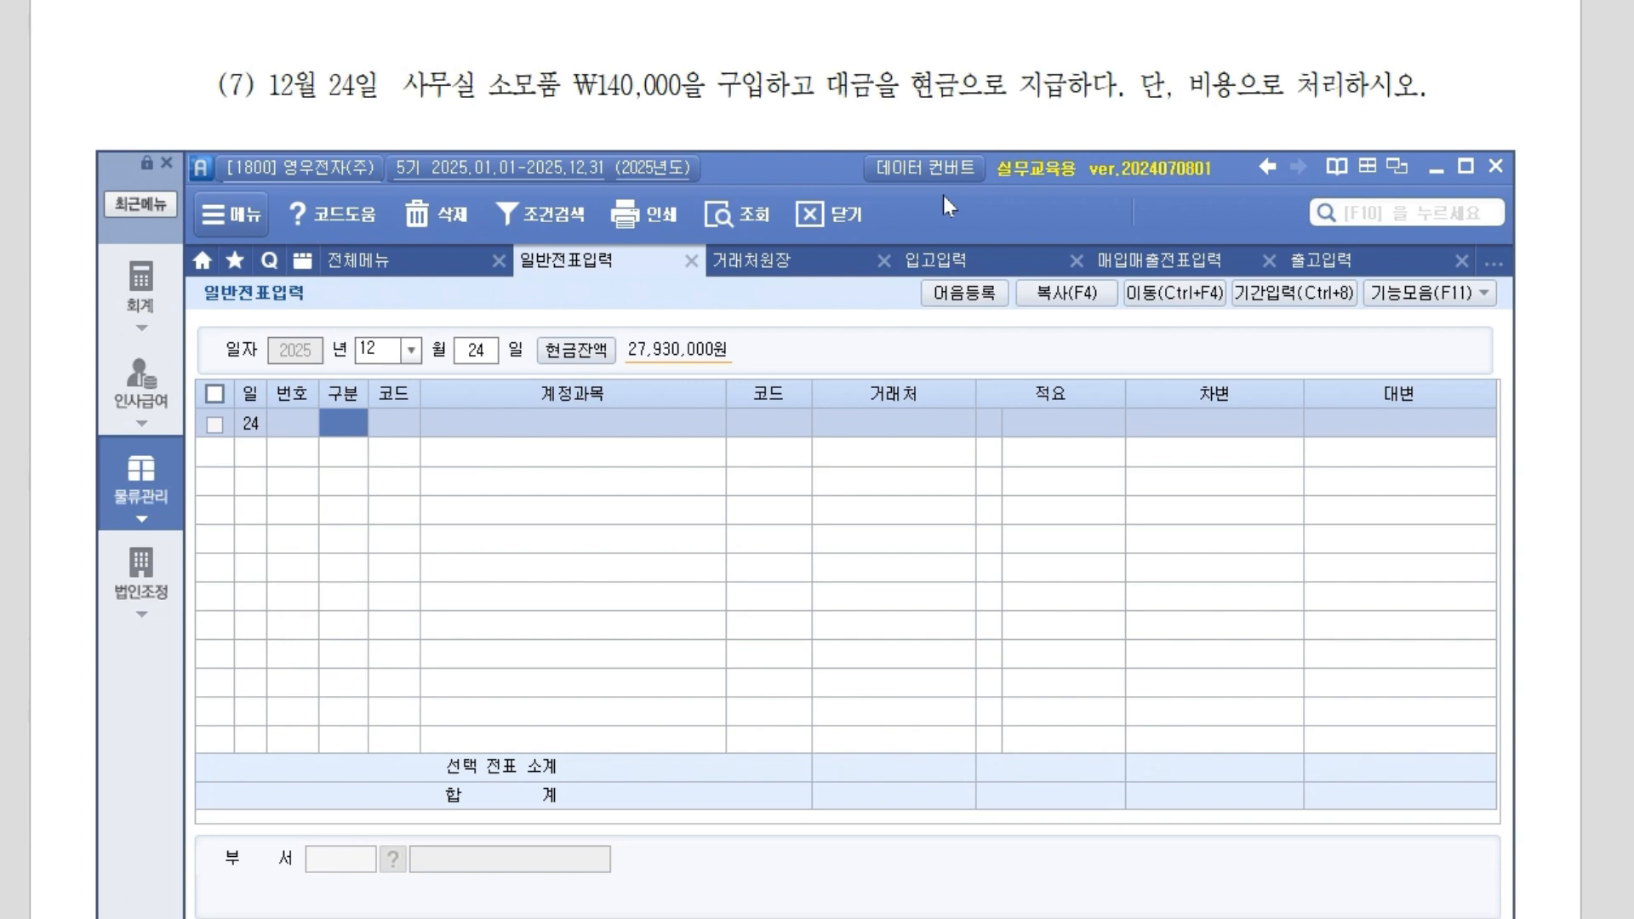
Enter a 대변 line for 현금 (101) with an amount of 140,000.
{"action": "type", "text": "4"}
{"action": "key", "text": "Return"}
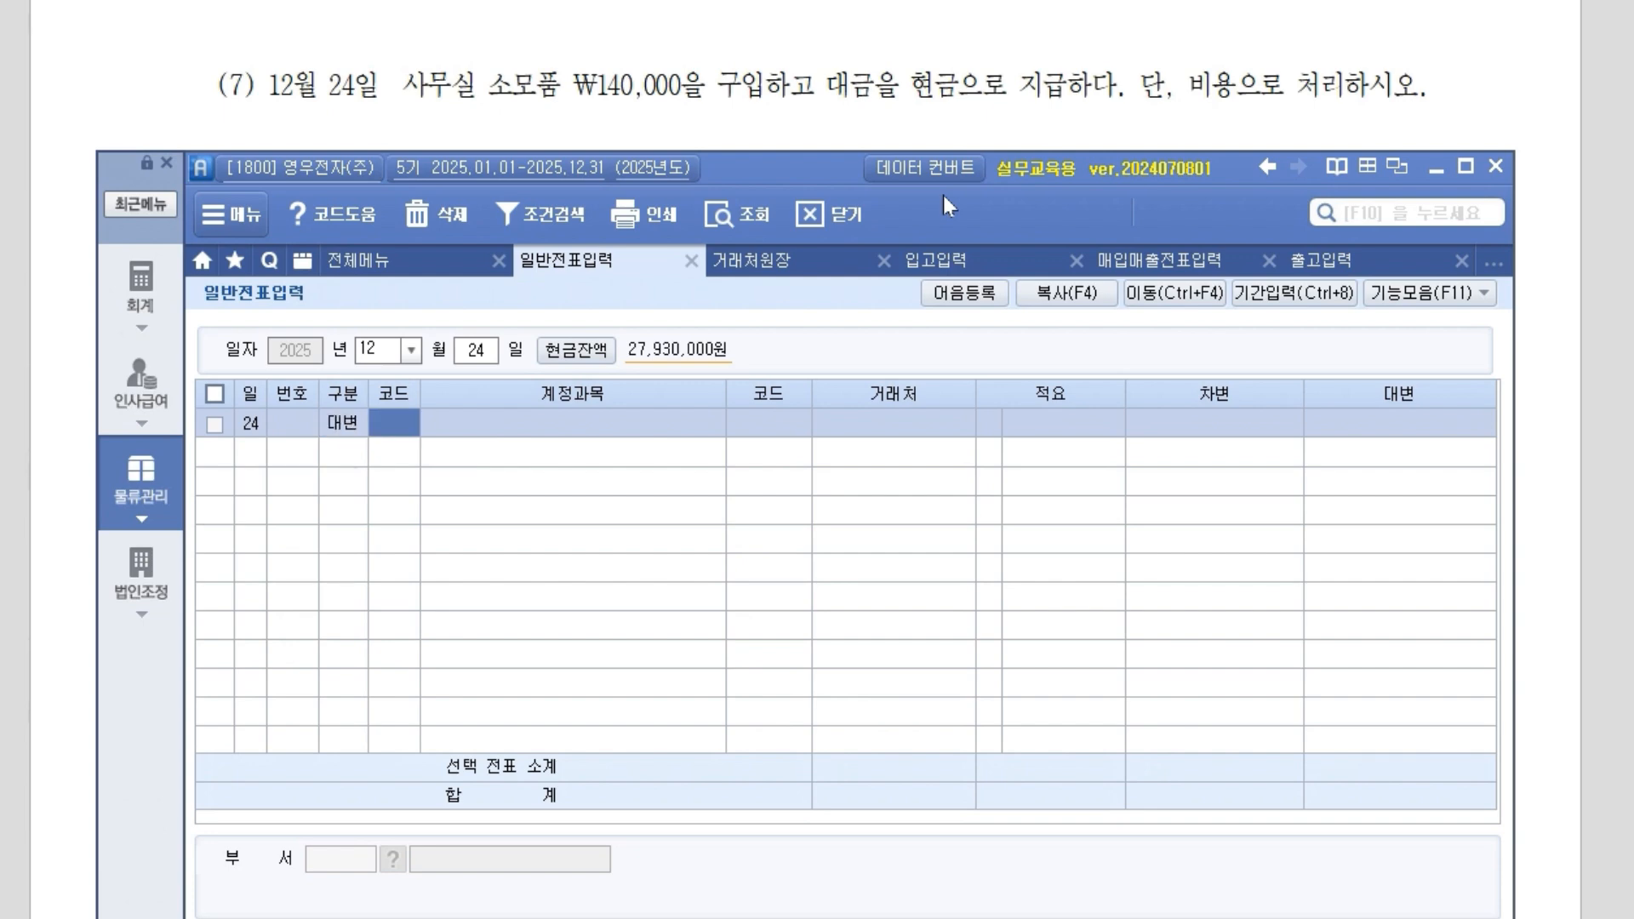
{"action": "type", "text": "101"}
{"action": "key", "text": "Return"}
{"action": "key", "text": "Return"}
{"action": "key", "text": "Return"}
{"action": "key", "text": "Return"}
{"action": "type", "text": "140000"}
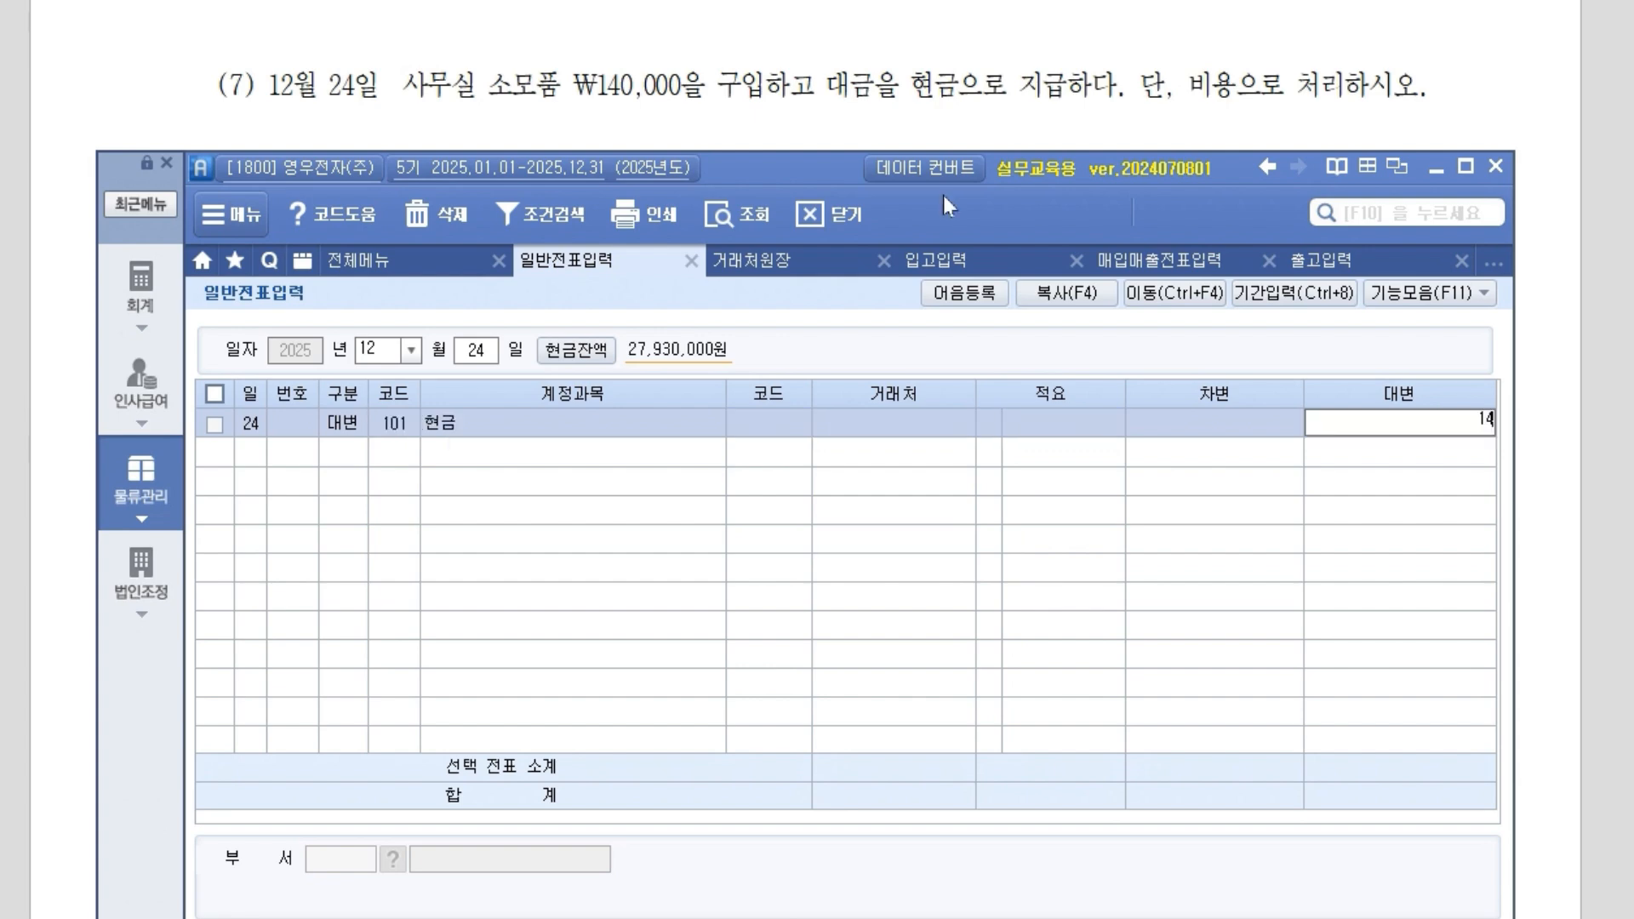
{"action": "key", "text": "Return"}
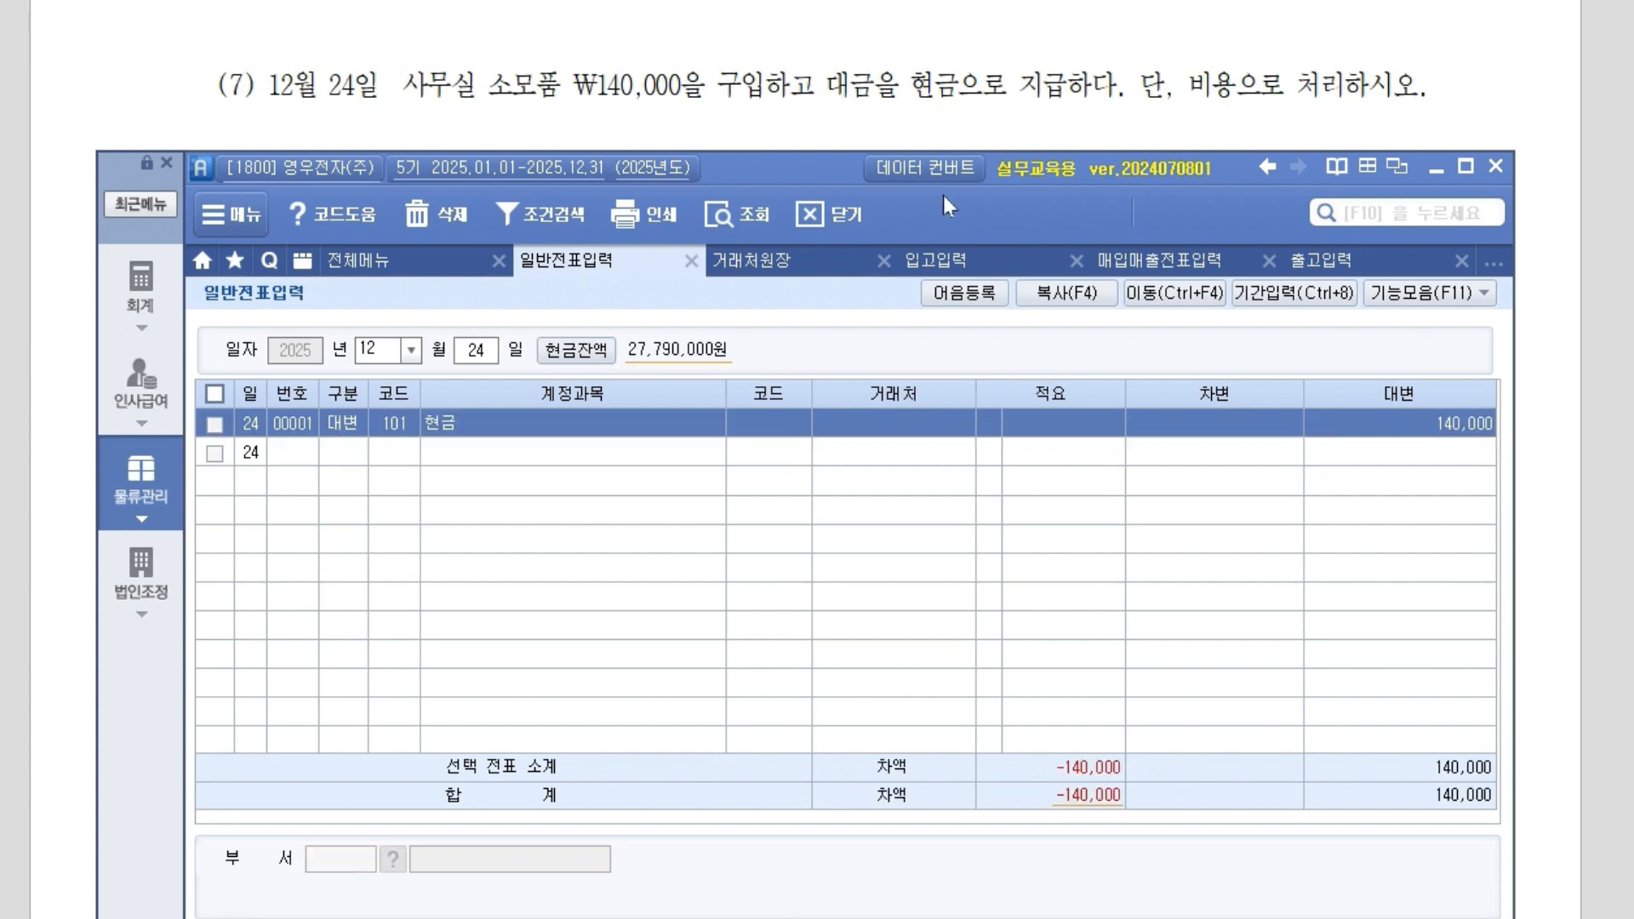
Add a 차변 line with the account 소모품비 (830), found by searching the account codes for 소모품.
{"action": "type", "text": "3"}
{"action": "key", "text": "Return"}
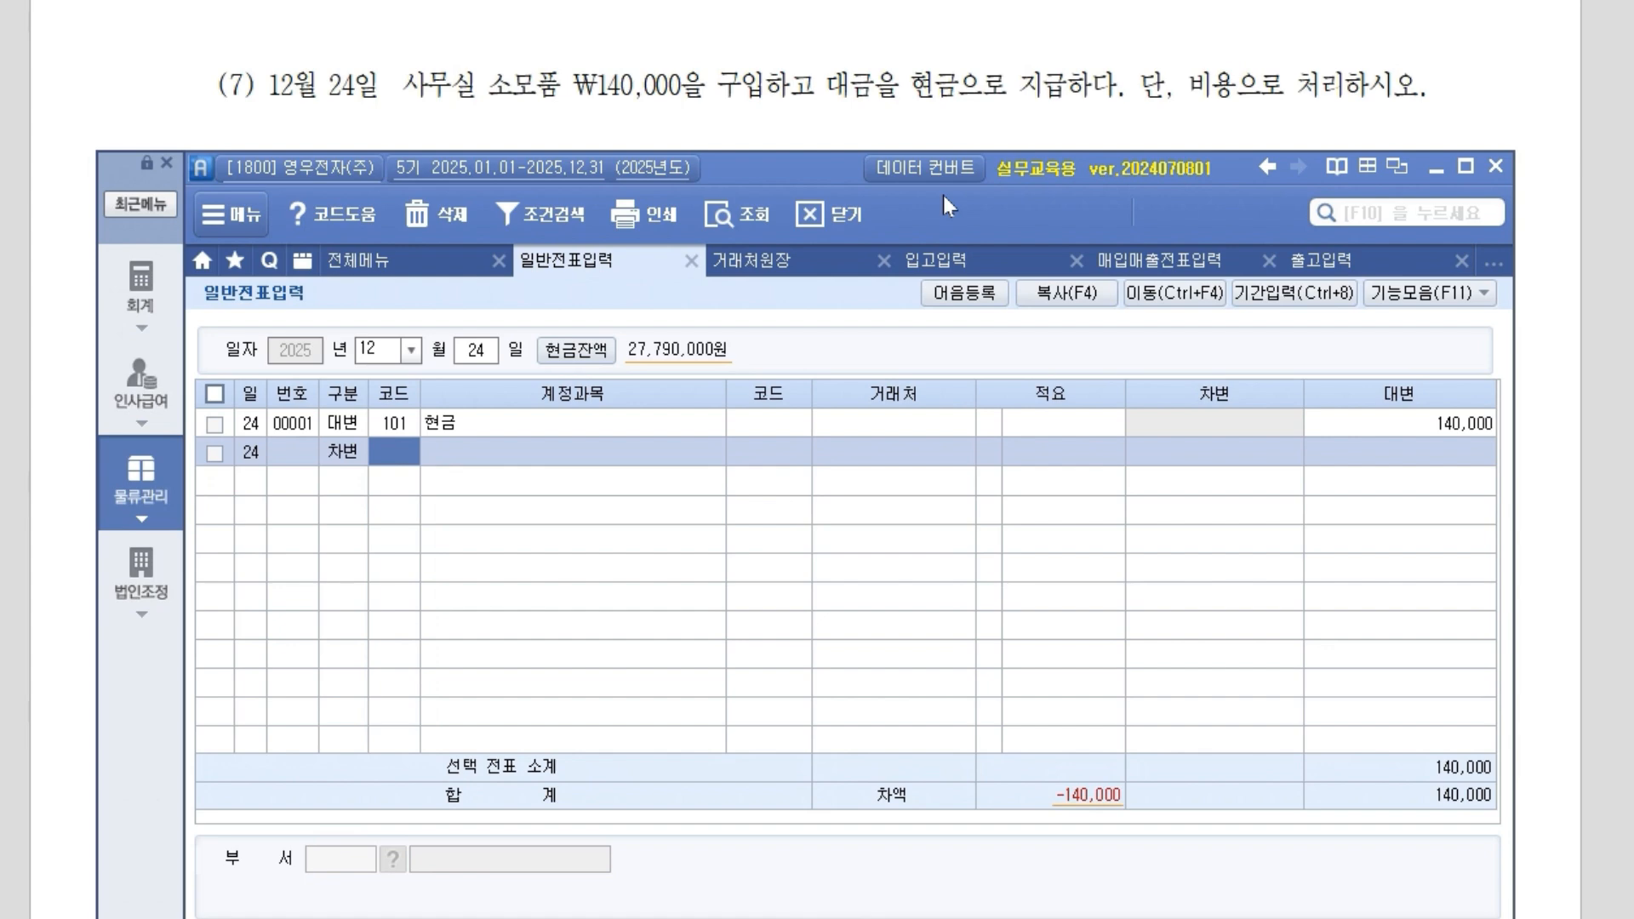
{"action": "key", "text": "F2"}
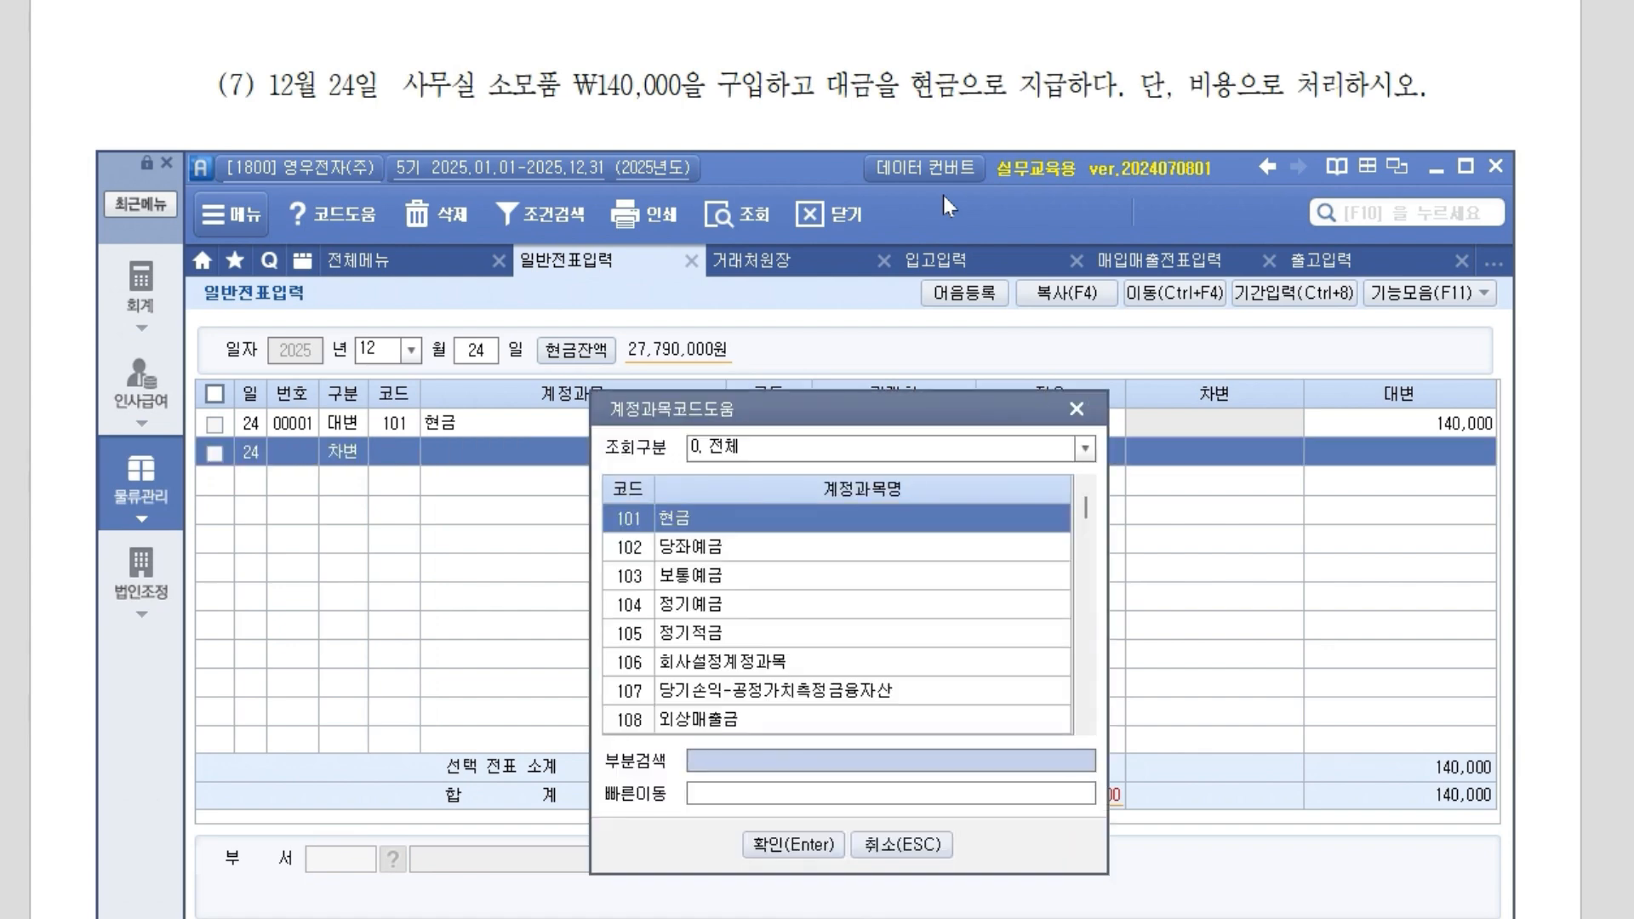
{"action": "type", "text": "소모품"}
{"action": "key", "text": "Return"}
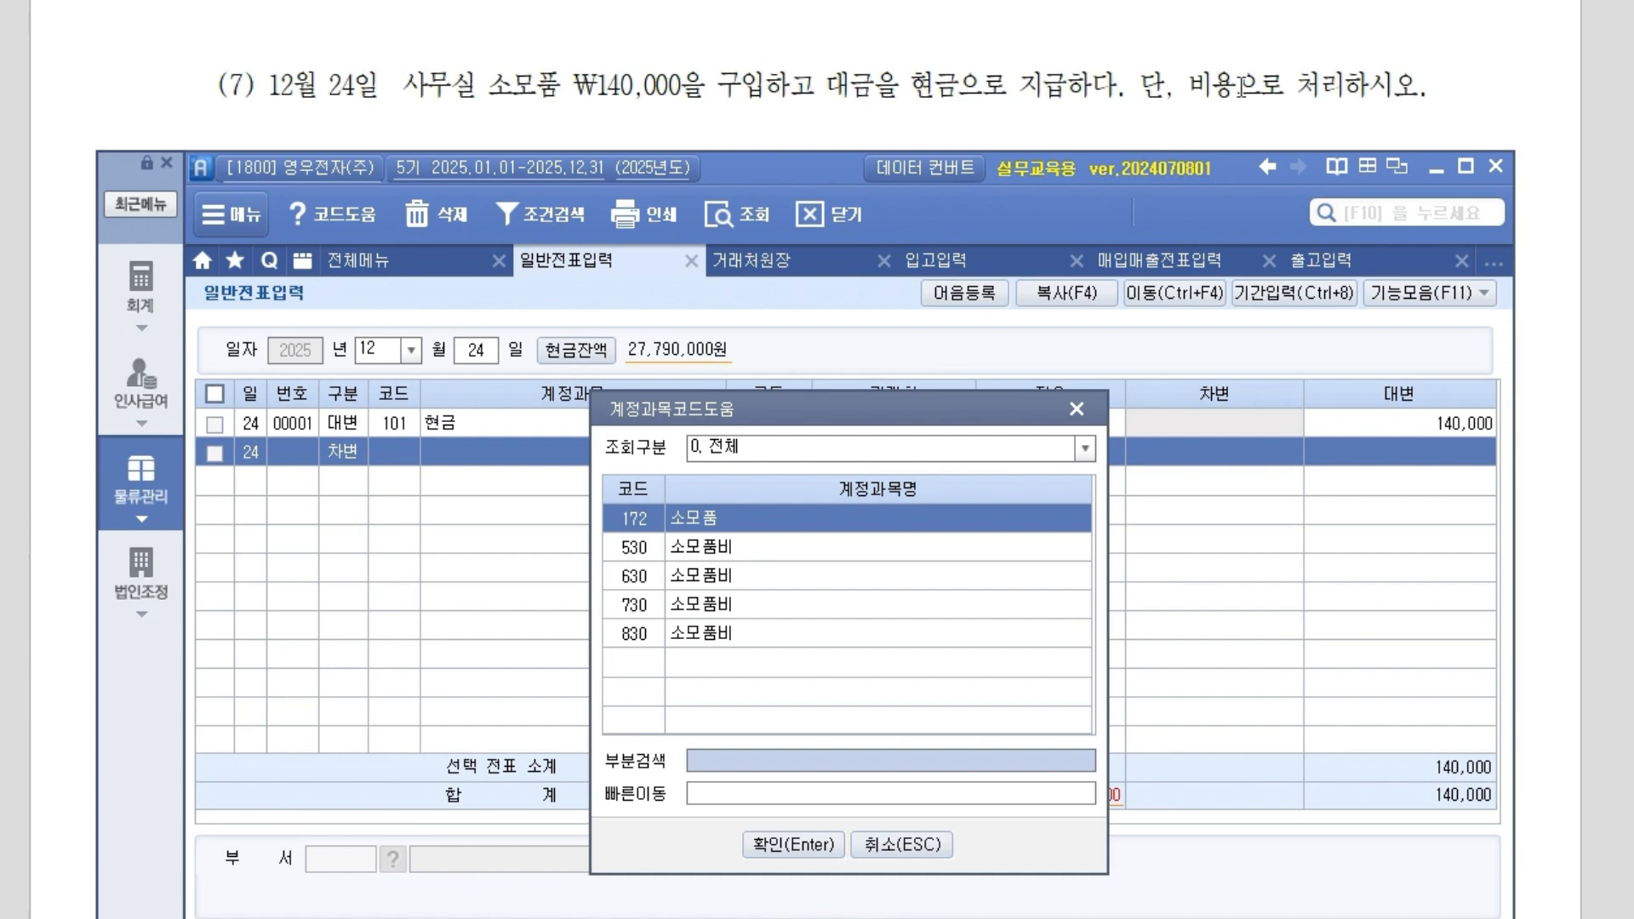
{"action": "key", "text": "Down"}
{"action": "key", "text": "Down"}
{"action": "key", "text": "Down"}
{"action": "key", "text": "Down"}
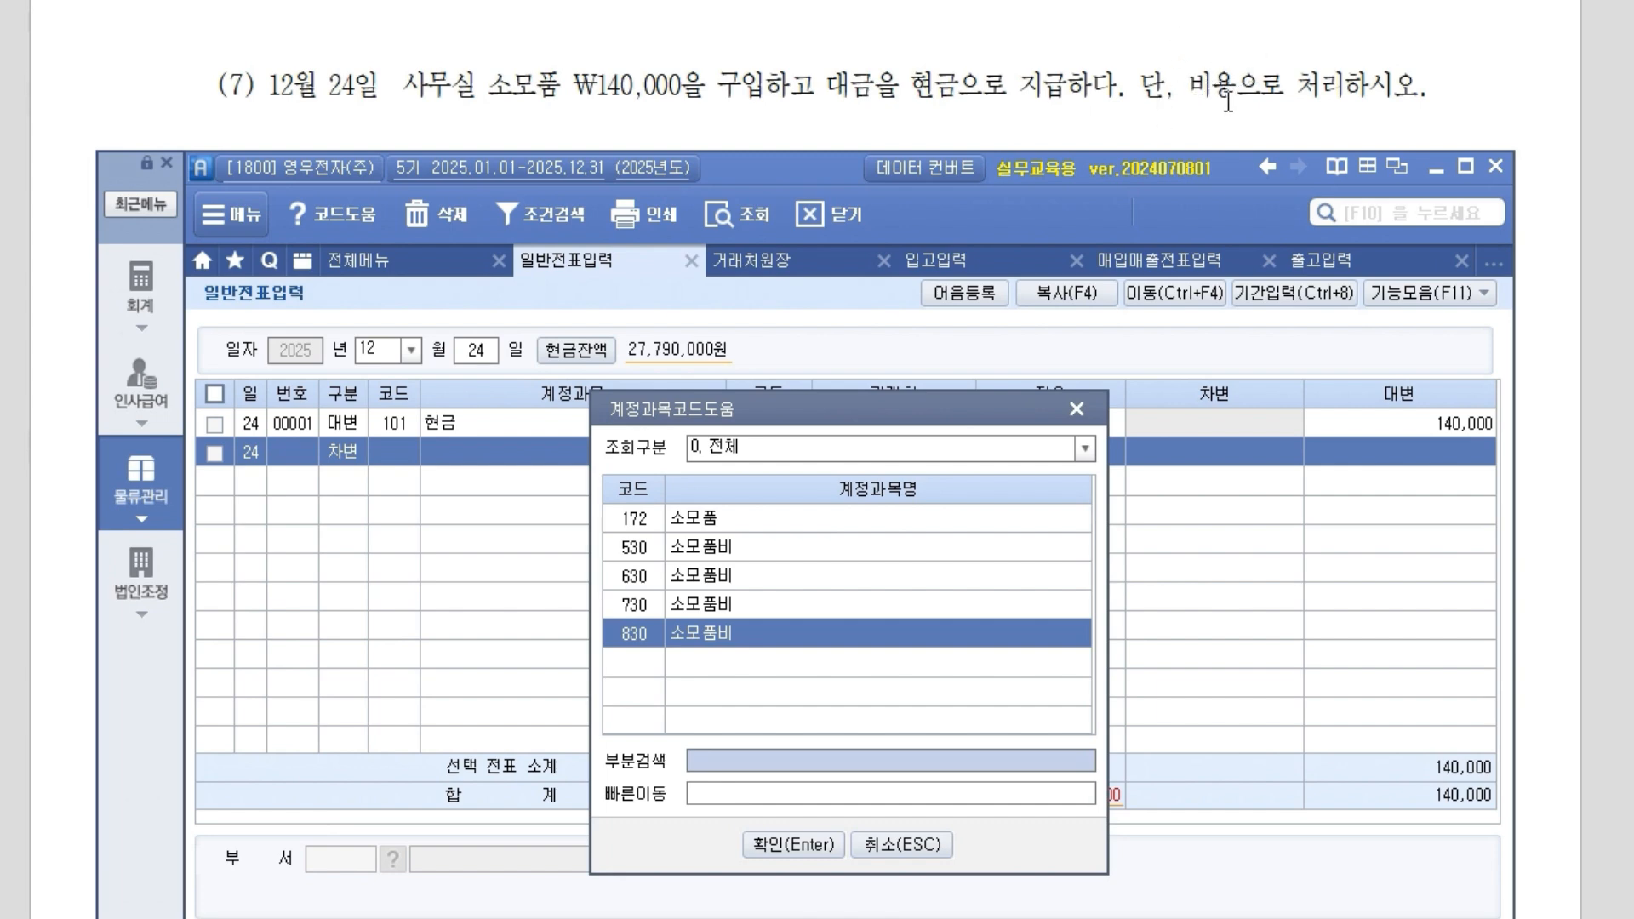
{"action": "left_click", "coordinate": [790, 530]}
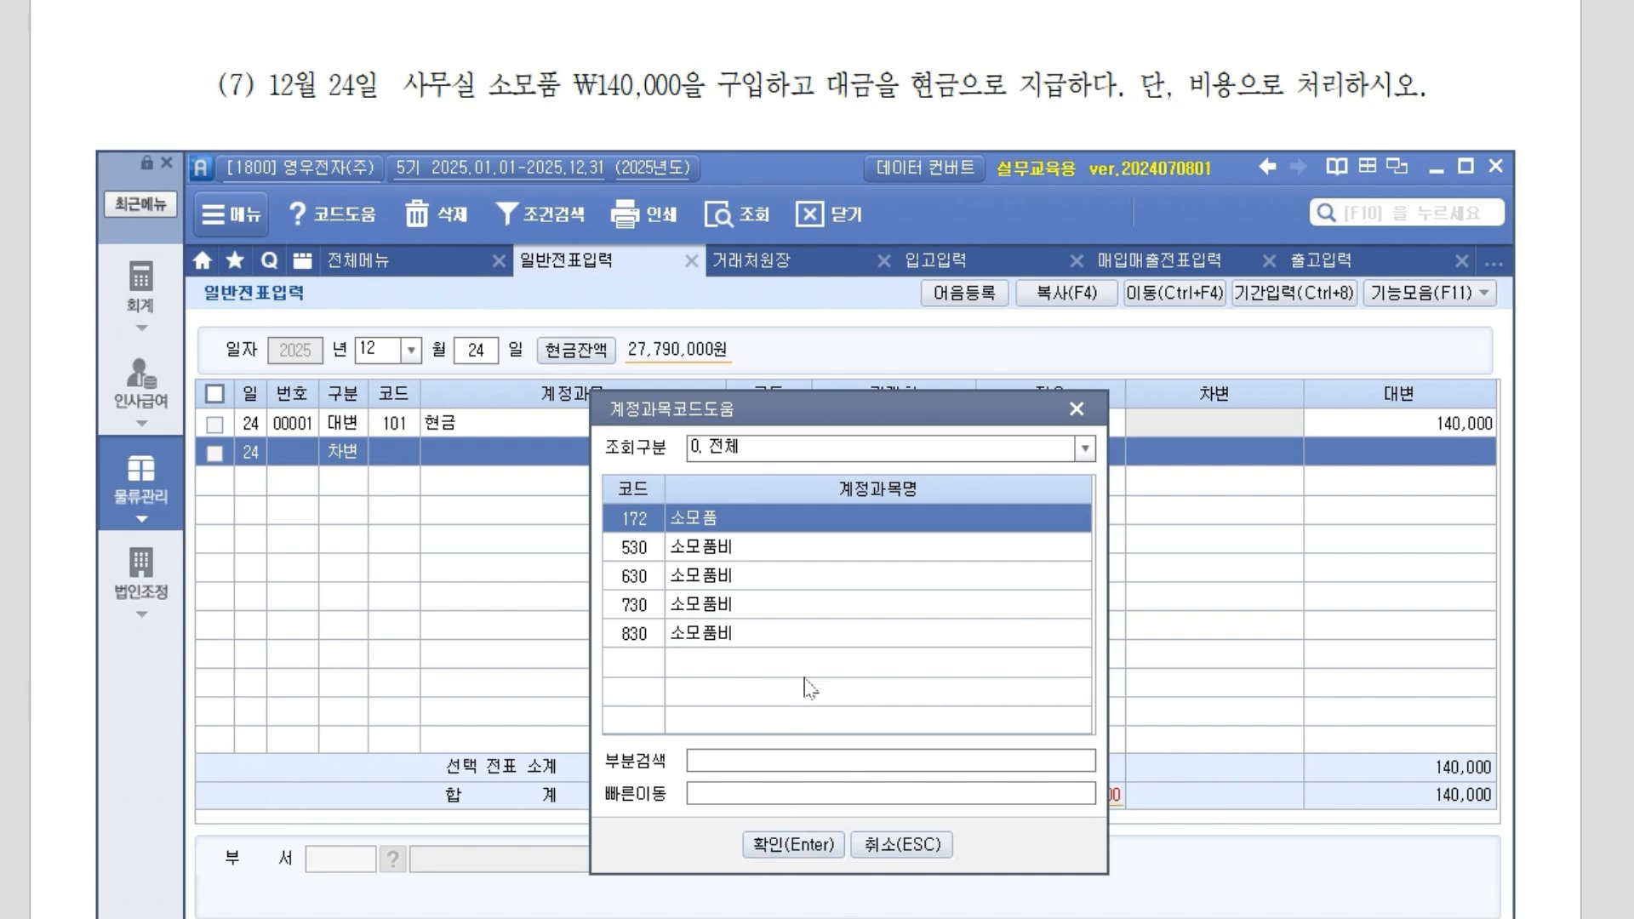
{"action": "left_click", "coordinate": [841, 635]}
{"action": "double_click", "coordinate": [846, 640]}
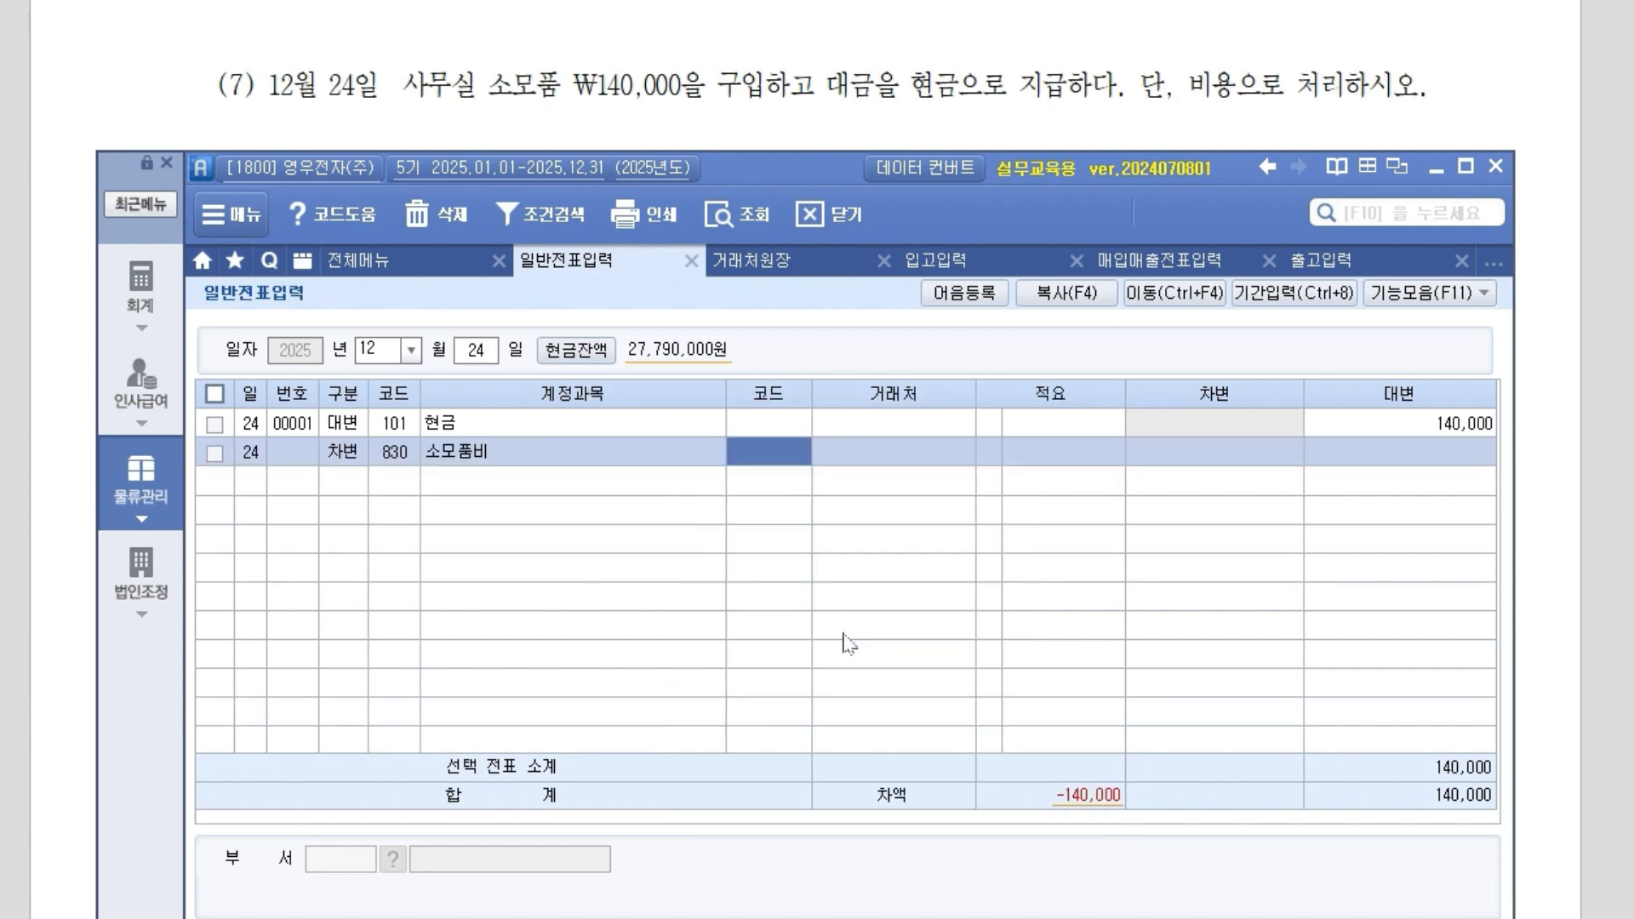
Set the 소모품비 line's 차변 amount to 140,000.
{"action": "key", "text": "Return"}
{"action": "key", "text": "Return"}
{"action": "key", "text": "Return"}
{"action": "type", "text": "140,0"}
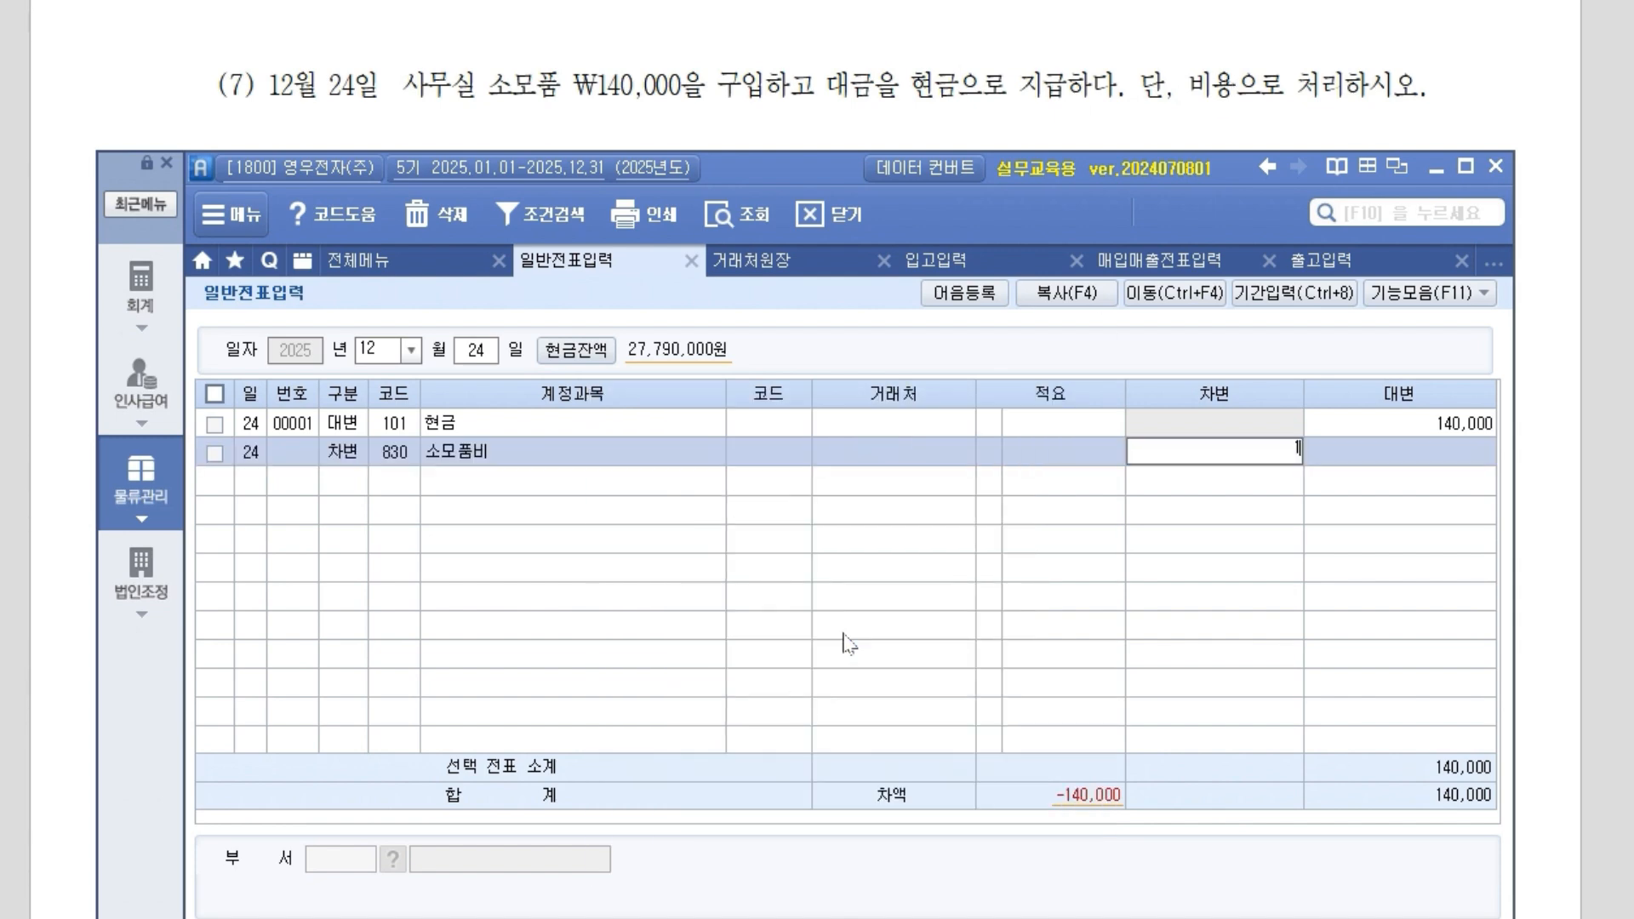
{"action": "type", "text": "00"}
{"action": "key", "text": "Return"}
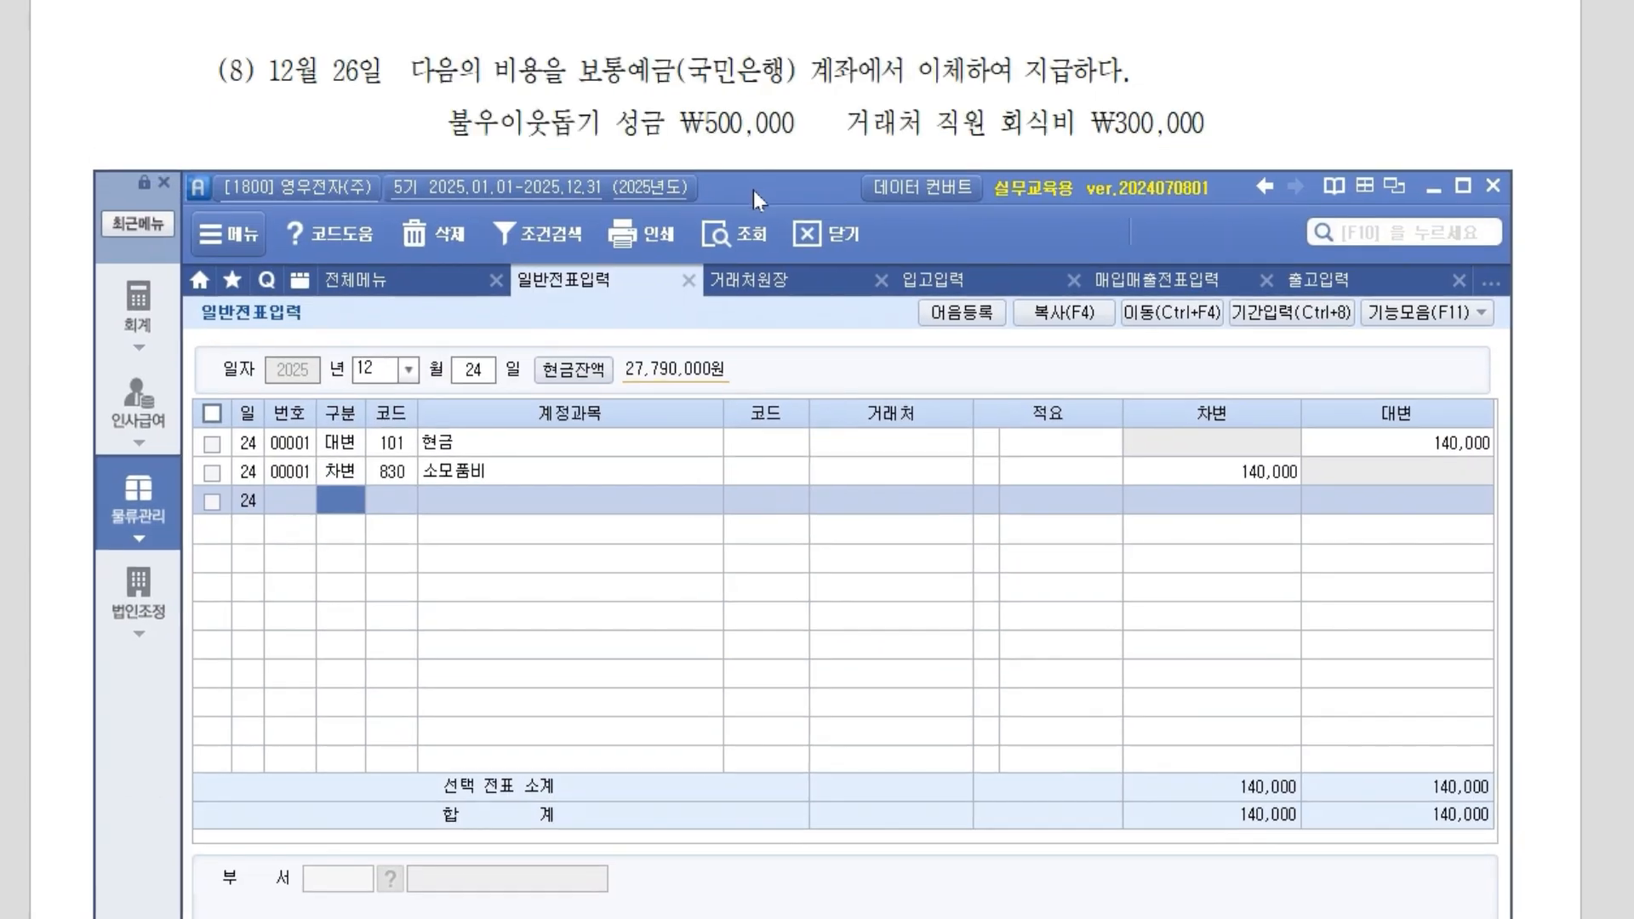
Change the slip date to 12월 26일 and add a 차변 line with the account 기부금 (933).
{"action": "left_click", "coordinate": [476, 372]}
{"action": "type", "text": "26"}
{"action": "key", "text": "Return"}
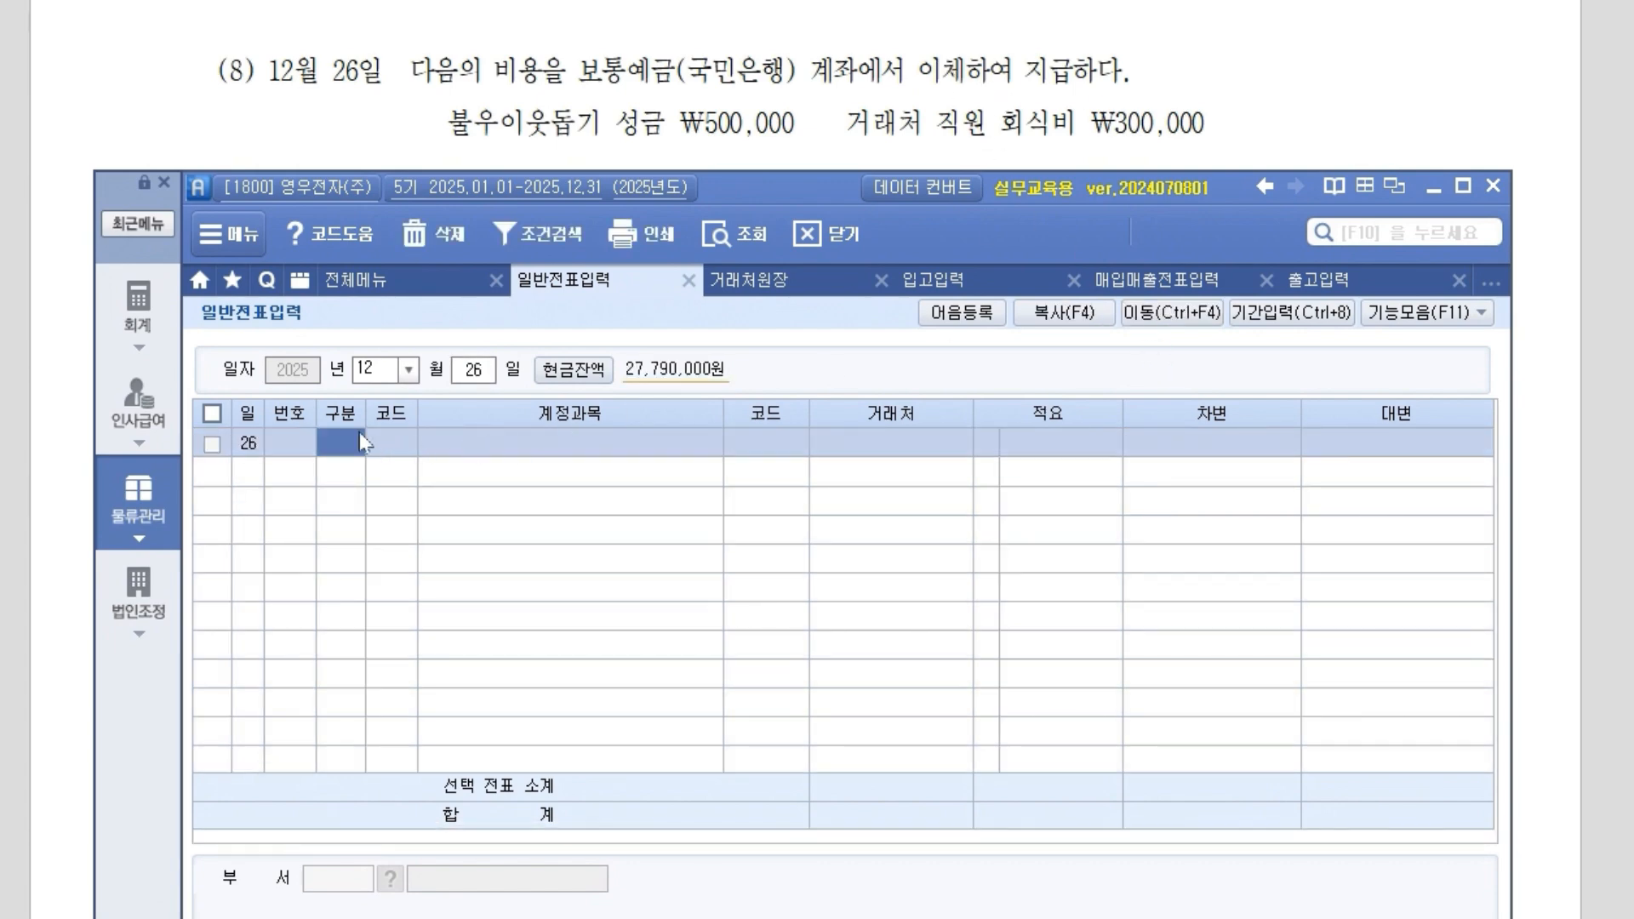
{"action": "type", "text": "3"}
{"action": "key", "text": "Return"}
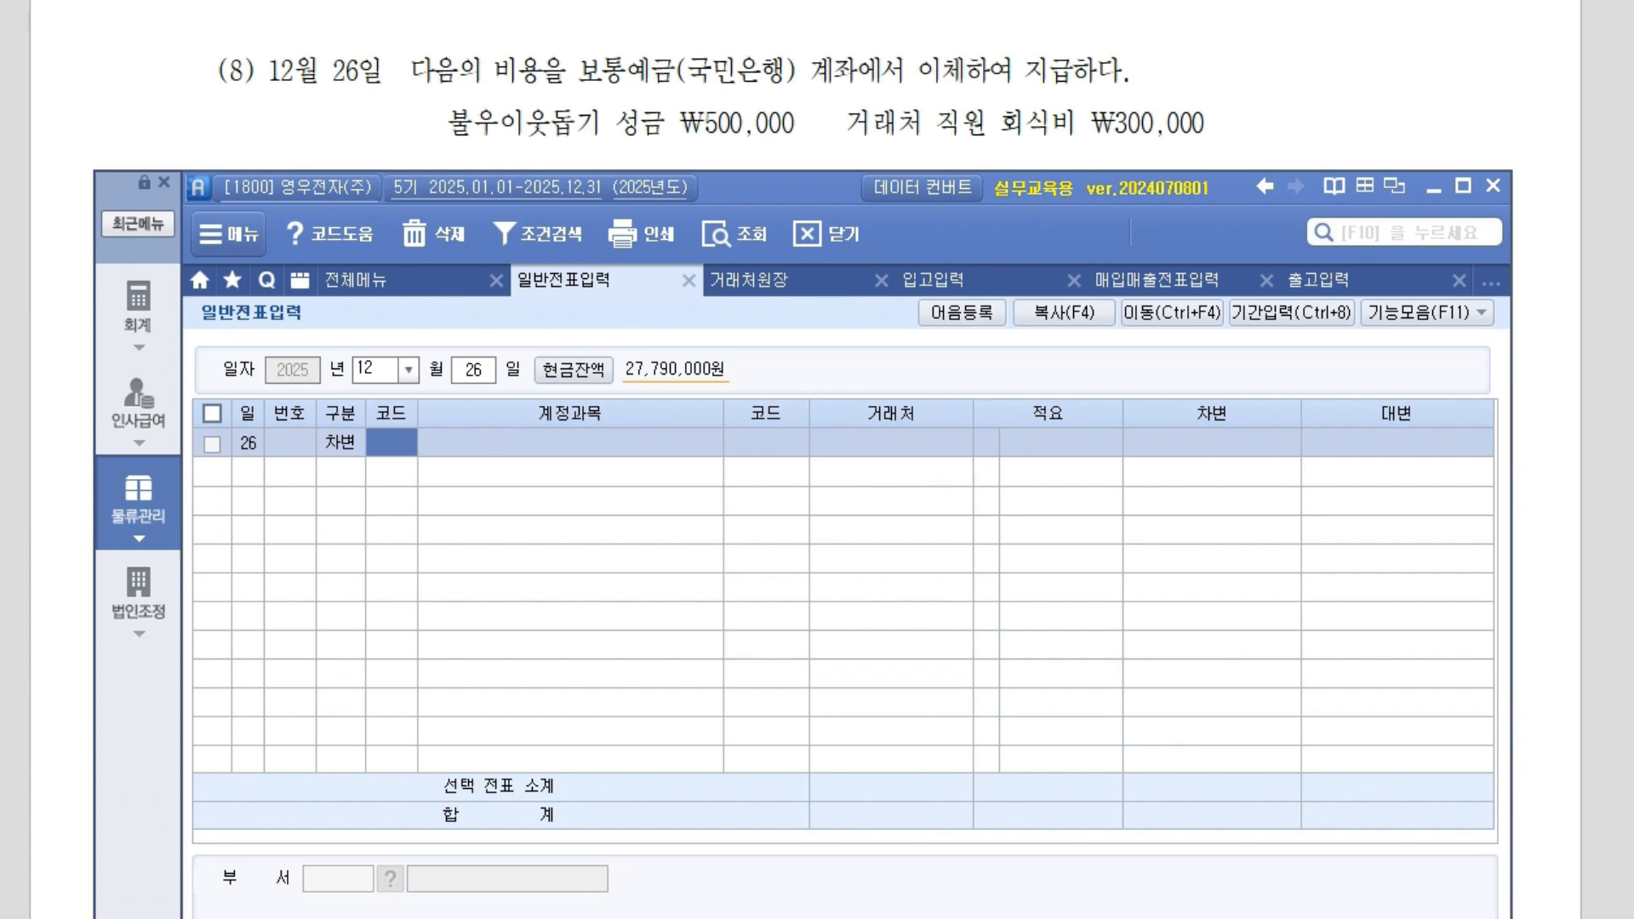
{"action": "key", "text": "F2"}
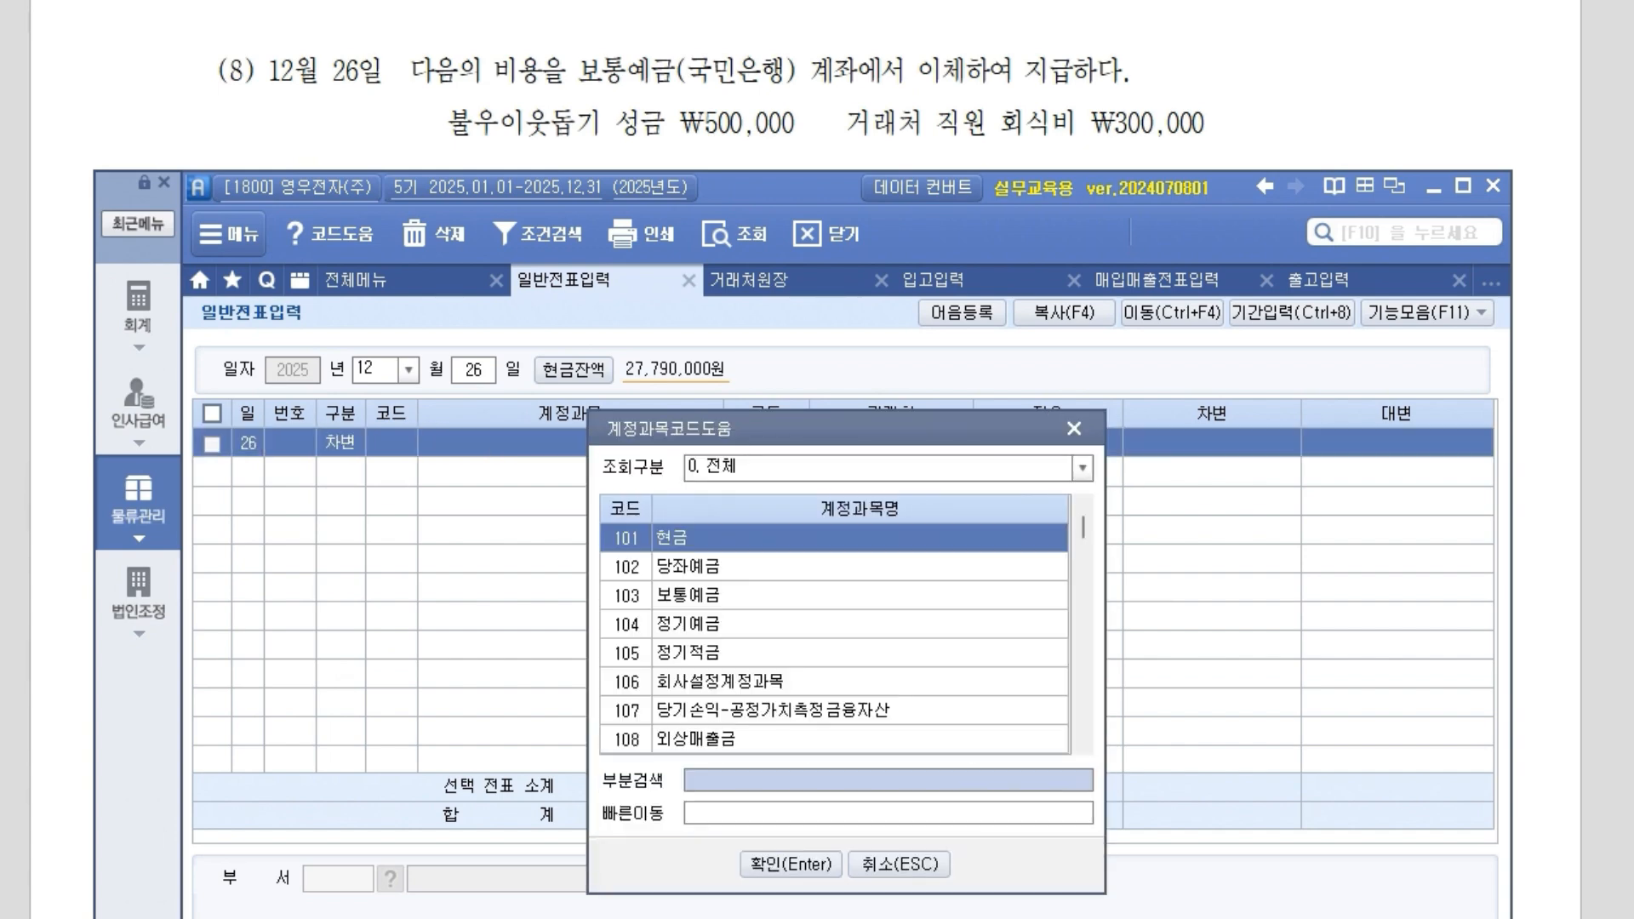
{"action": "type", "text": "기"}
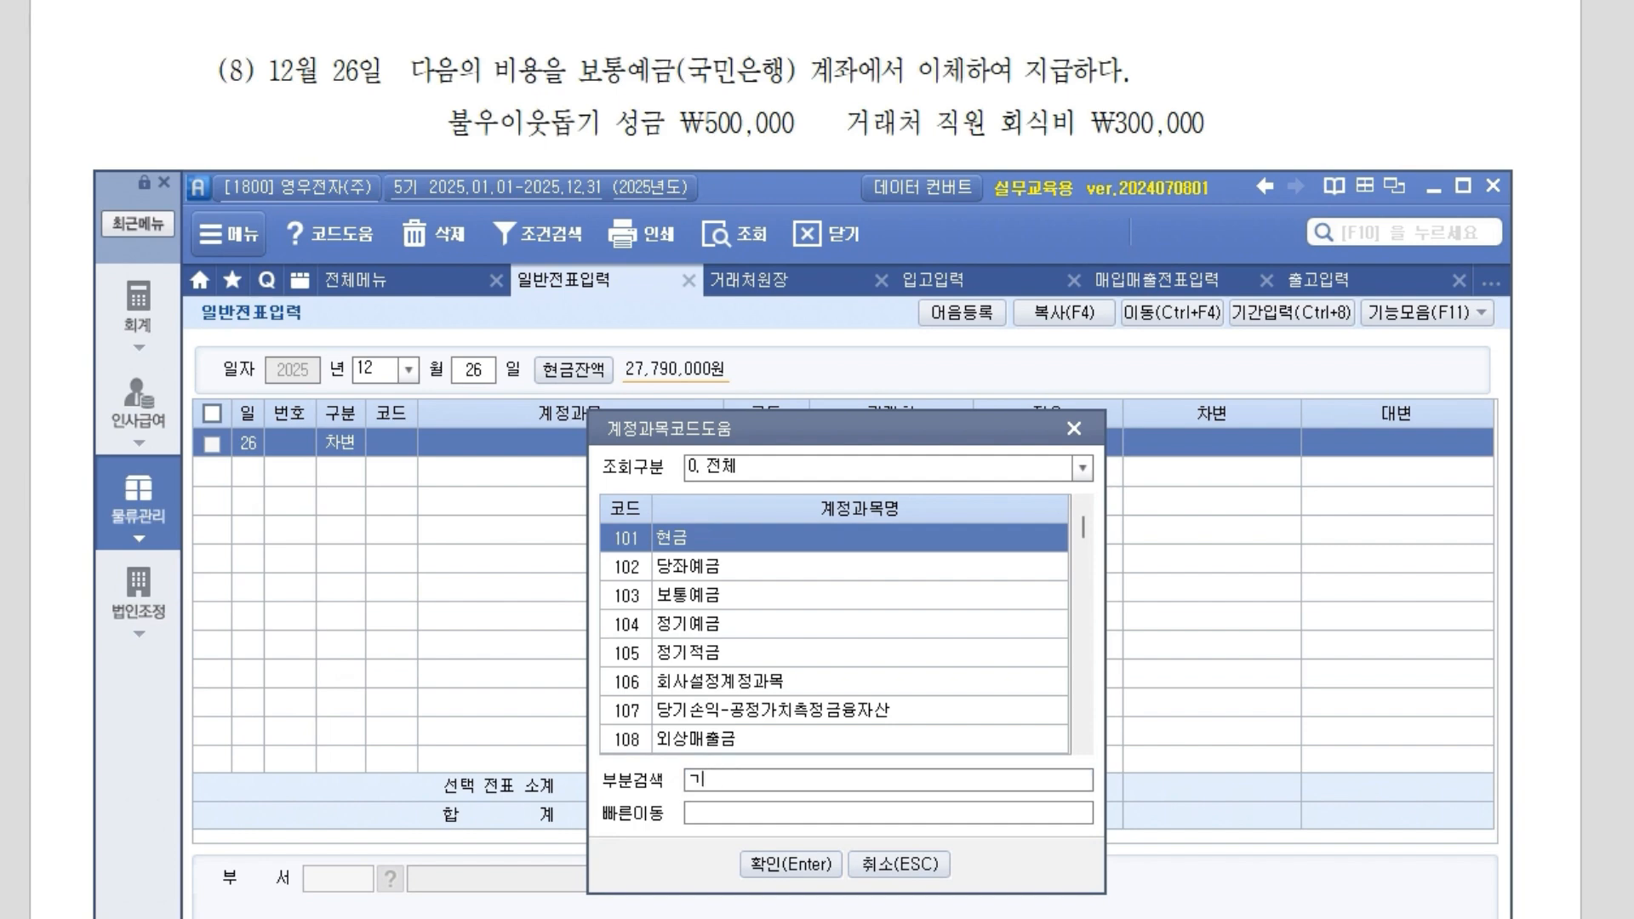
{"action": "type", "text": "부"}
{"action": "key", "text": "Down"}
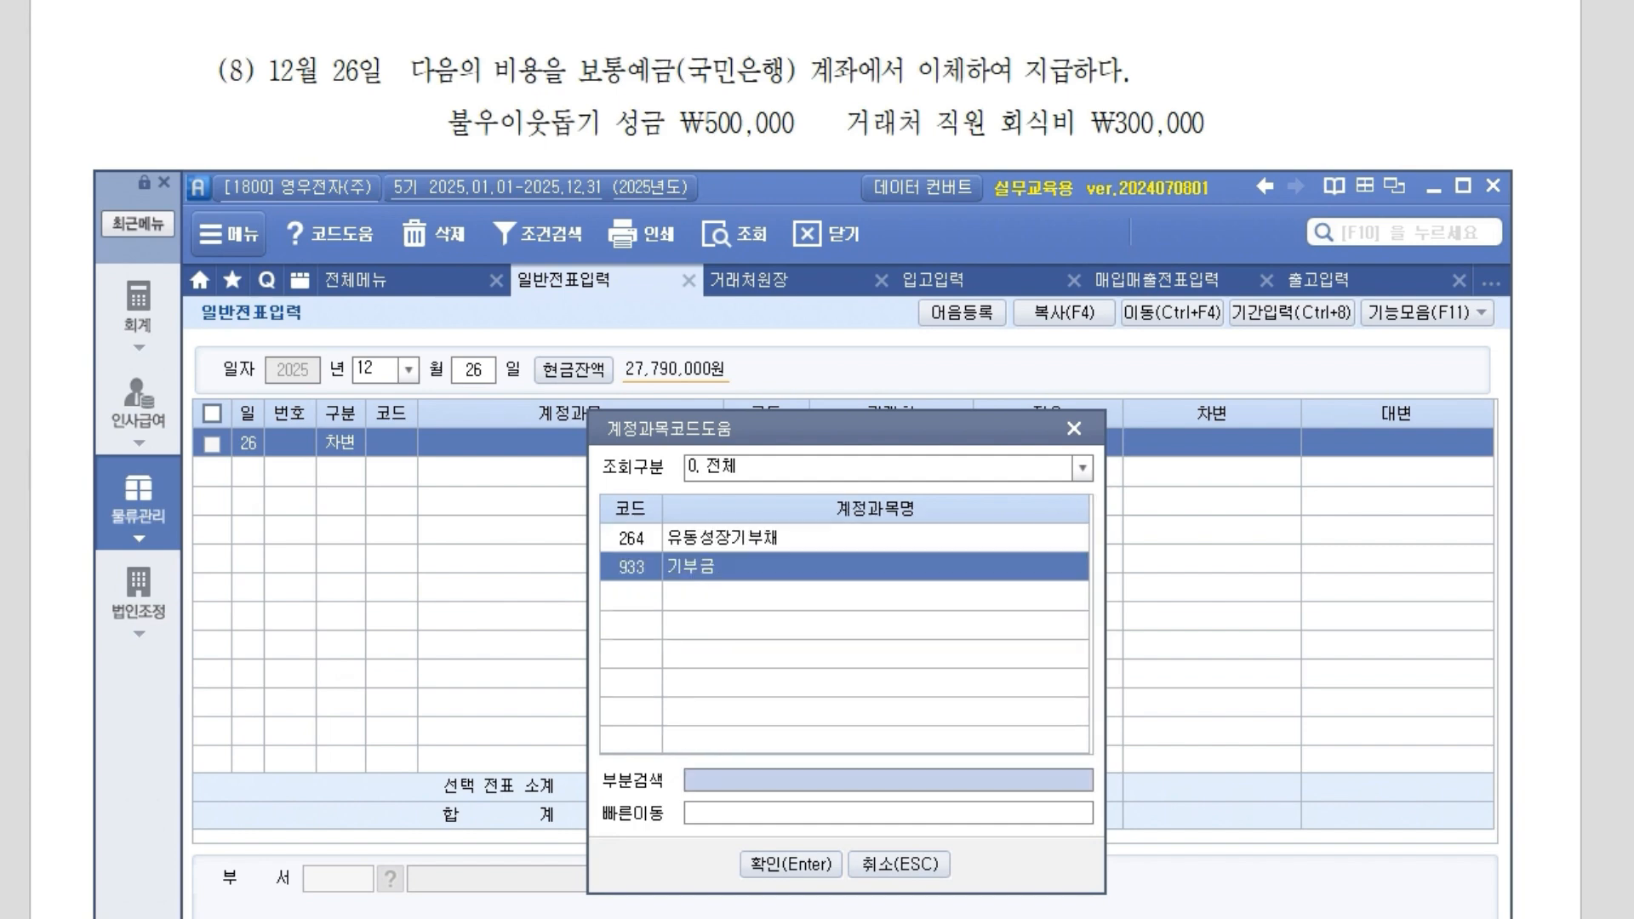
{"action": "key", "text": "Return"}
Set the 기부금 line's 차변 amount to 500,000.
{"action": "key", "text": "Return"}
{"action": "key", "text": "Return"}
{"action": "key", "text": "Return"}
{"action": "type", "text": "5000000"}
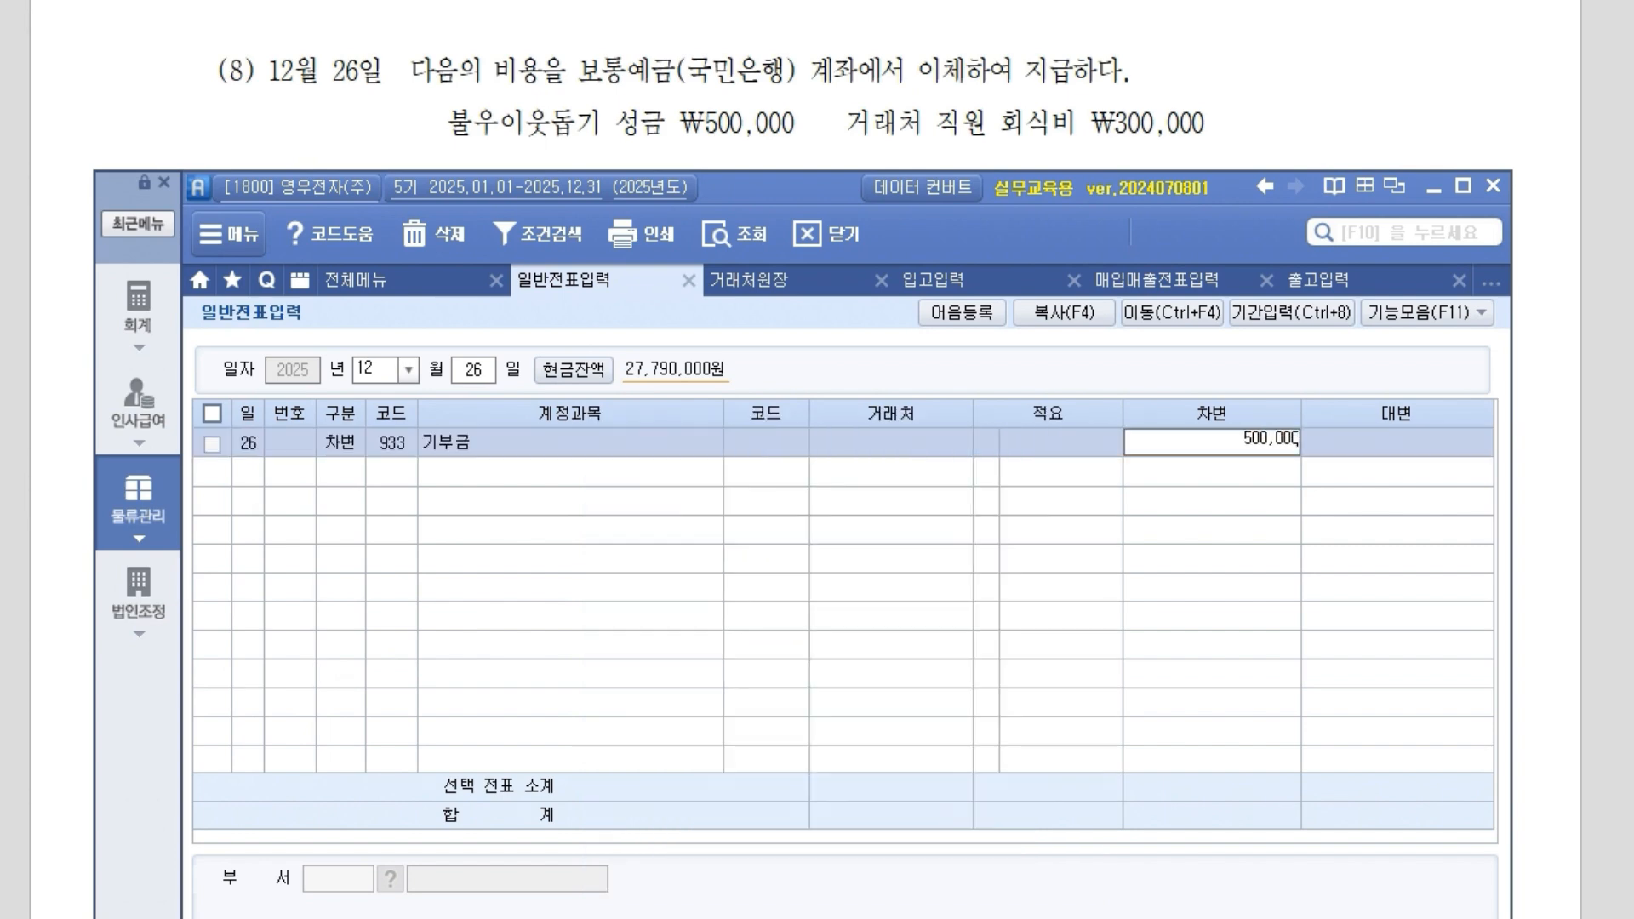
{"action": "key", "text": "Return"}
Add a 차변 line with the account 접대비(기업업무추진비) (813), found by searching the account codes for 접대.
{"action": "key", "text": "Return"}
{"action": "type", "text": "3"}
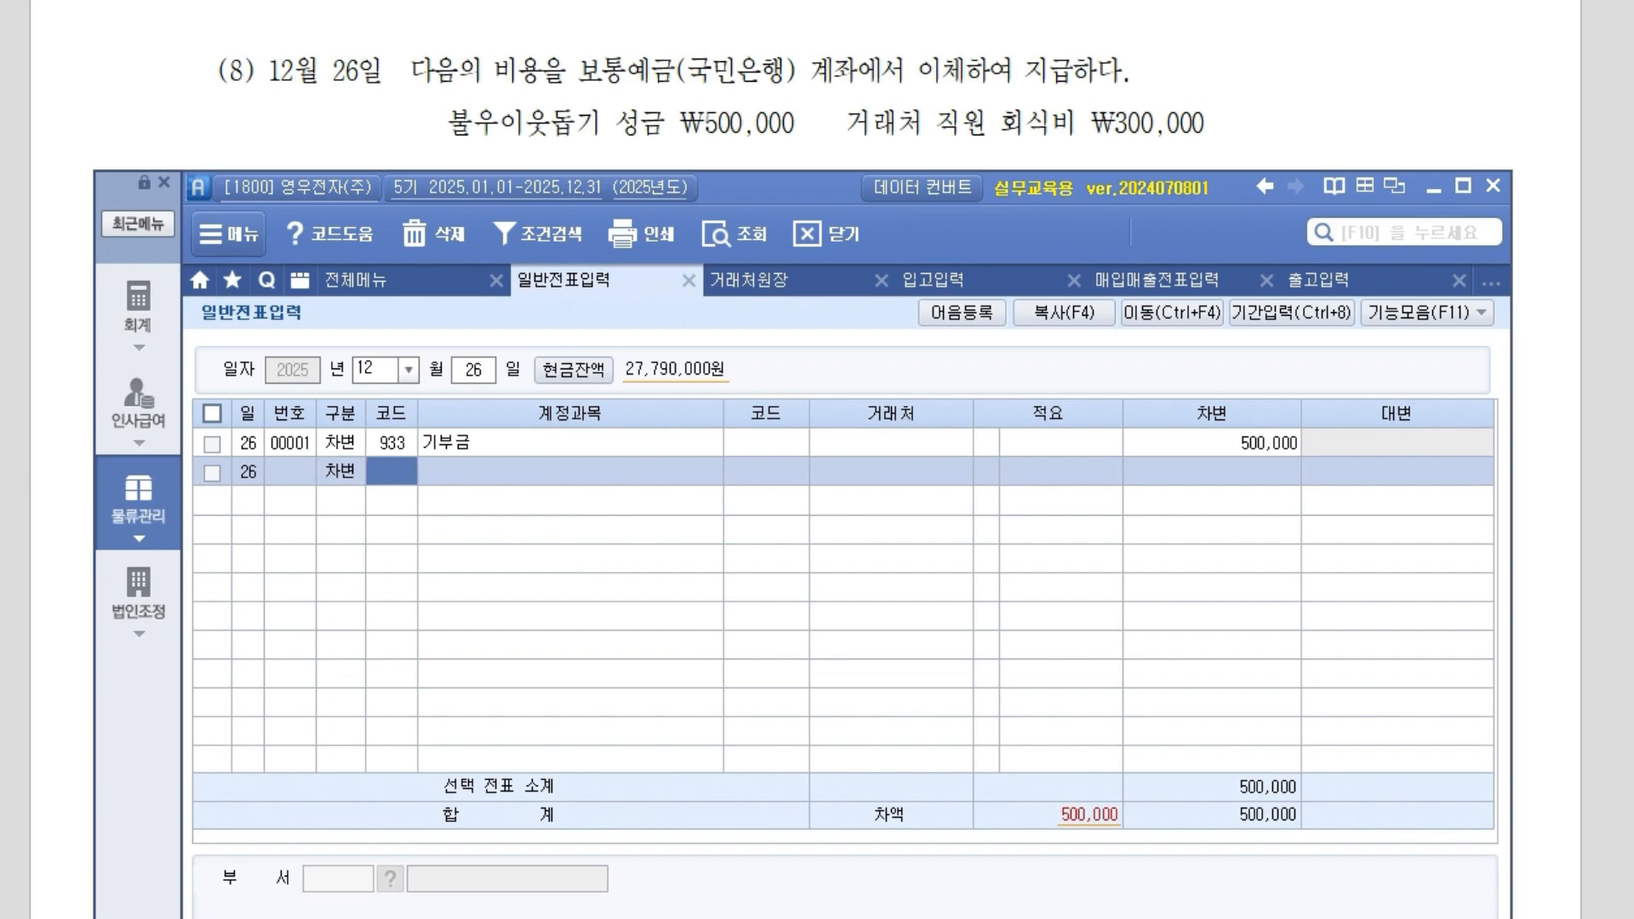
{"action": "key", "text": "F2"}
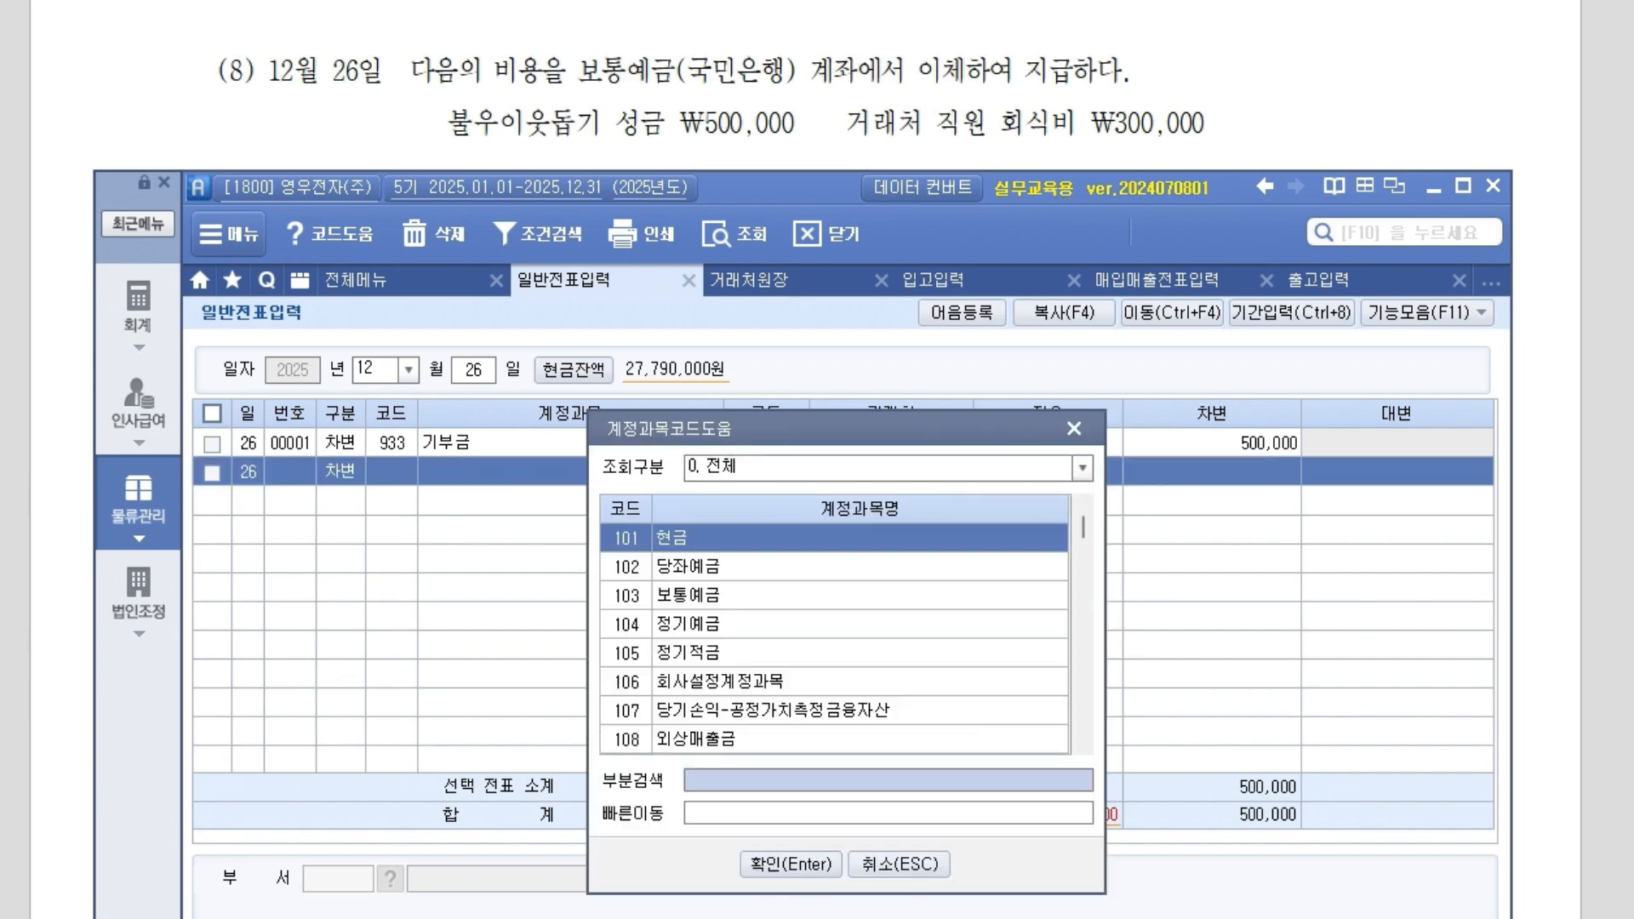
{"action": "type", "text": "접ㄷ"}
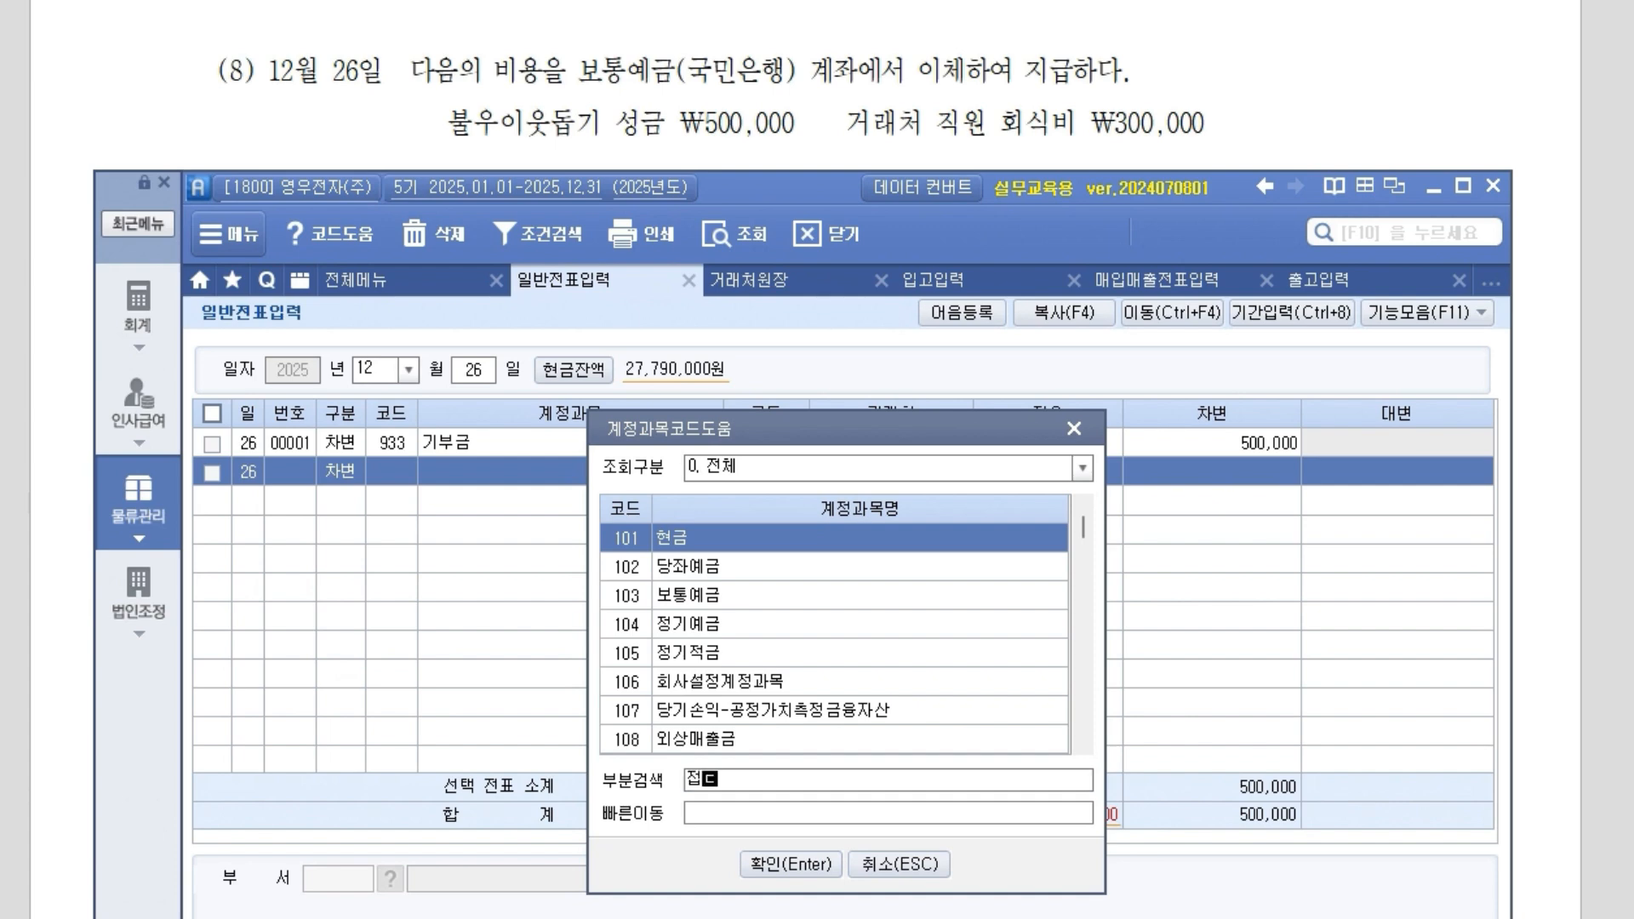
{"action": "key", "text": "Return"}
{"action": "key", "text": "Down"}
{"action": "key", "text": "Down"}
{"action": "key", "text": "Down"}
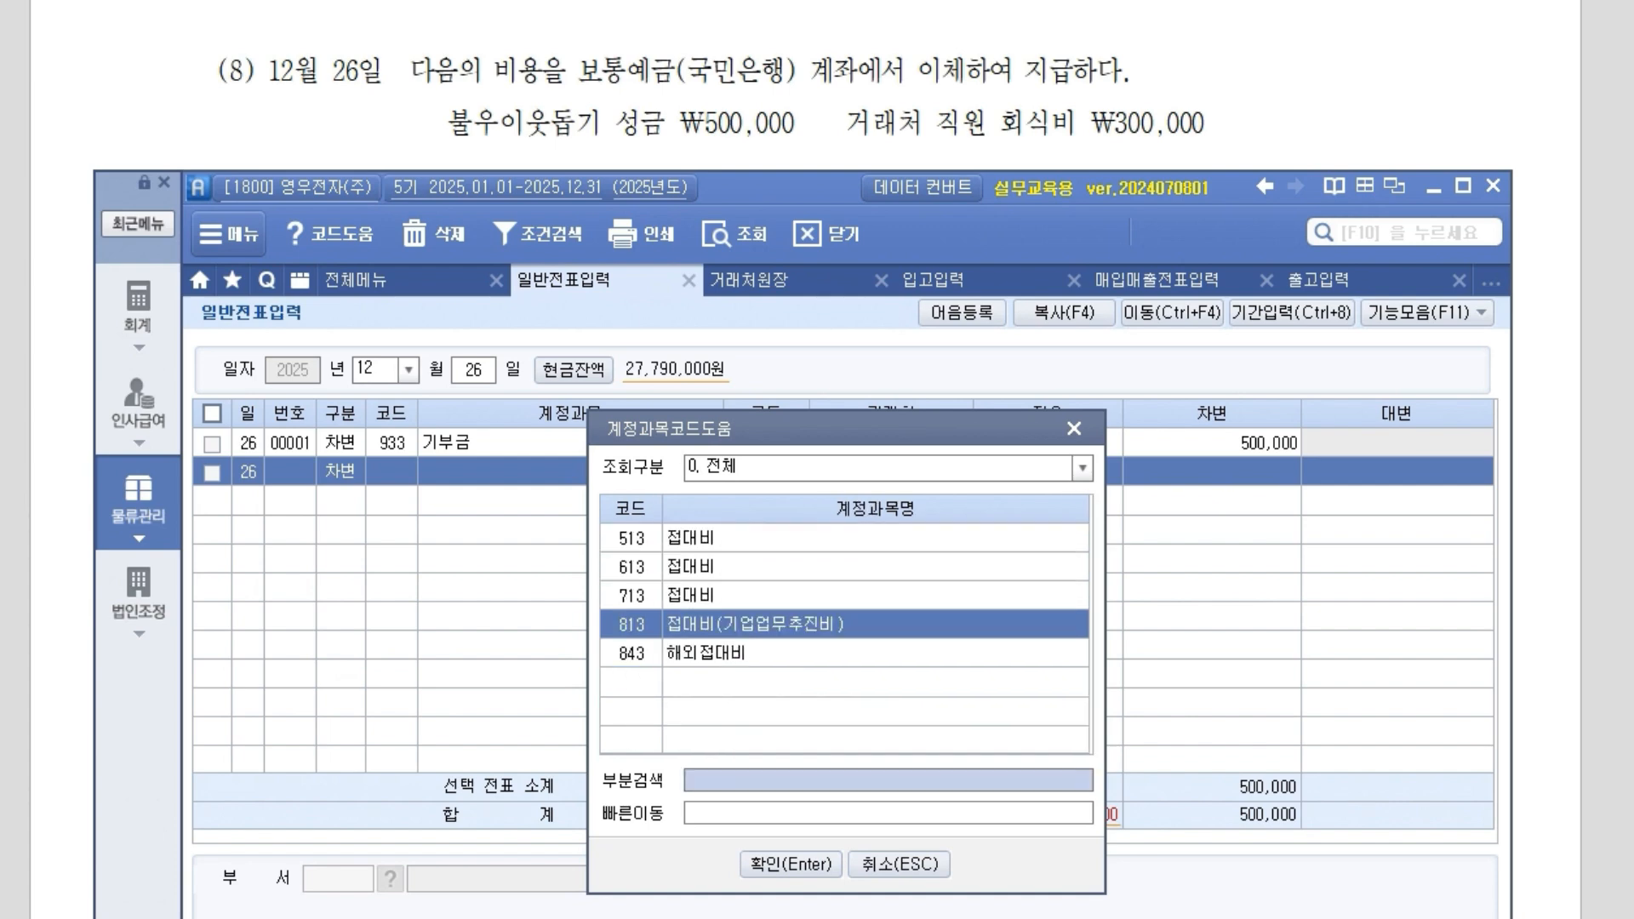
{"action": "key", "text": "Return"}
Set the 접대비(기업업무추진비) line's 차변 amount to 300,000.
{"action": "key", "text": "Return"}
{"action": "key", "text": "Return"}
{"action": "key", "text": "Return"}
{"action": "type", "text": "300000"}
{"action": "key", "text": "Return"}
{"action": "key", "text": "Return"}
Add a 대변 line for 보통예금 (103) with 국민은행(보통) as 거래처 and an amount of 800,000.
{"action": "type", "text": "4"}
{"action": "key", "text": "Return"}
{"action": "type", "text": "103"}
{"action": "key", "text": "Return"}
{"action": "key", "text": "F2"}
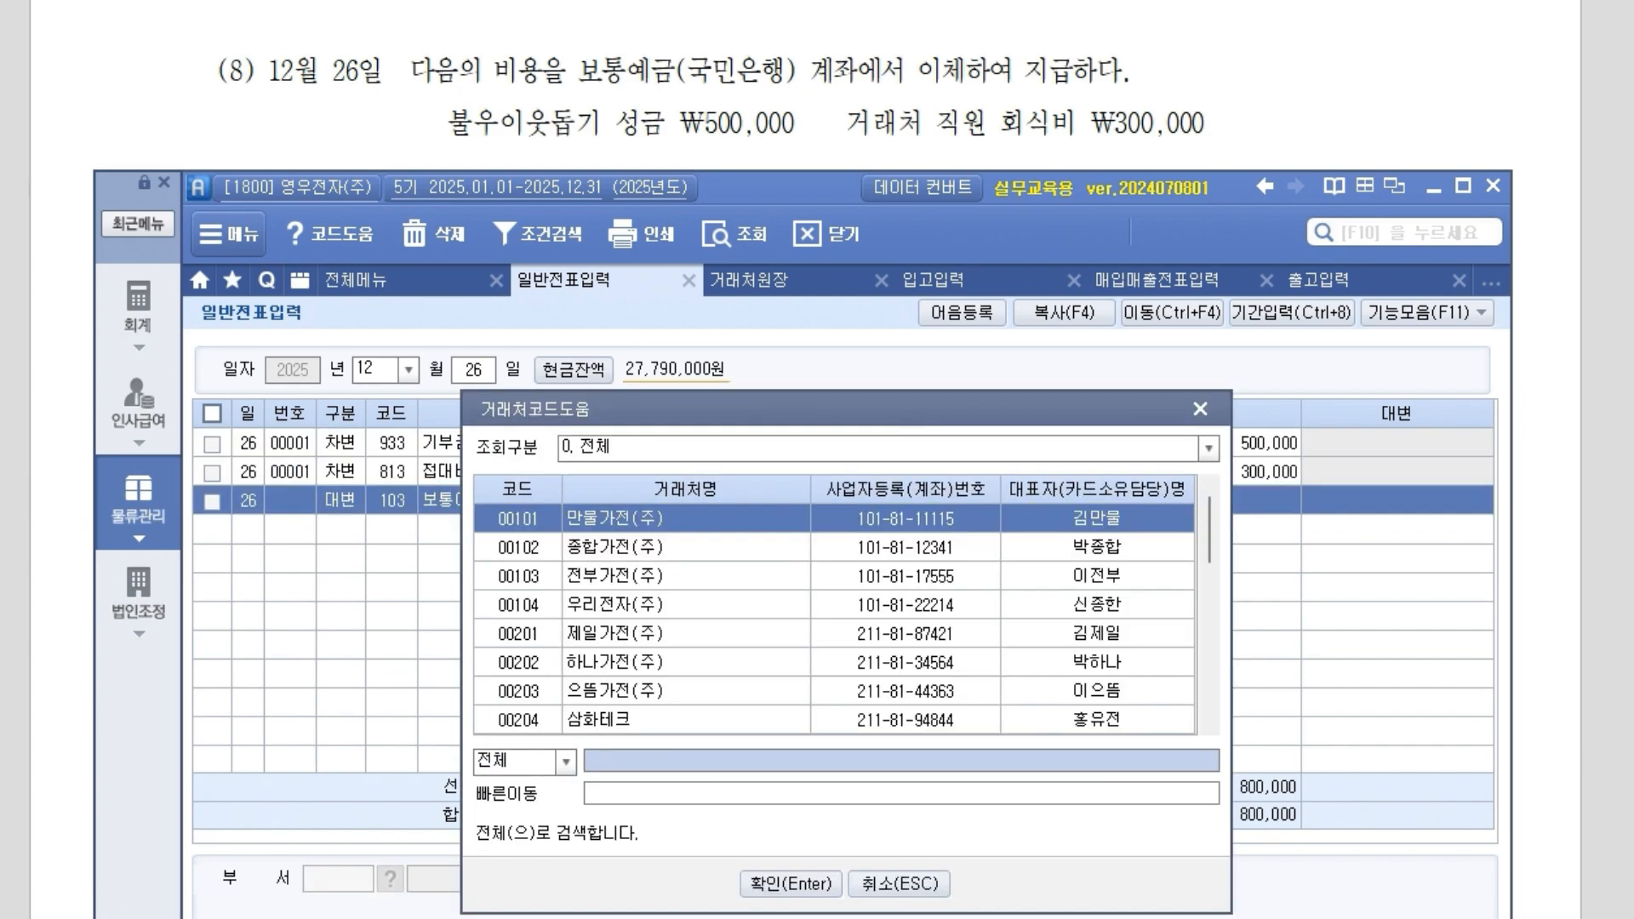
{"action": "type", "text": "국민"}
{"action": "key", "text": "Return"}
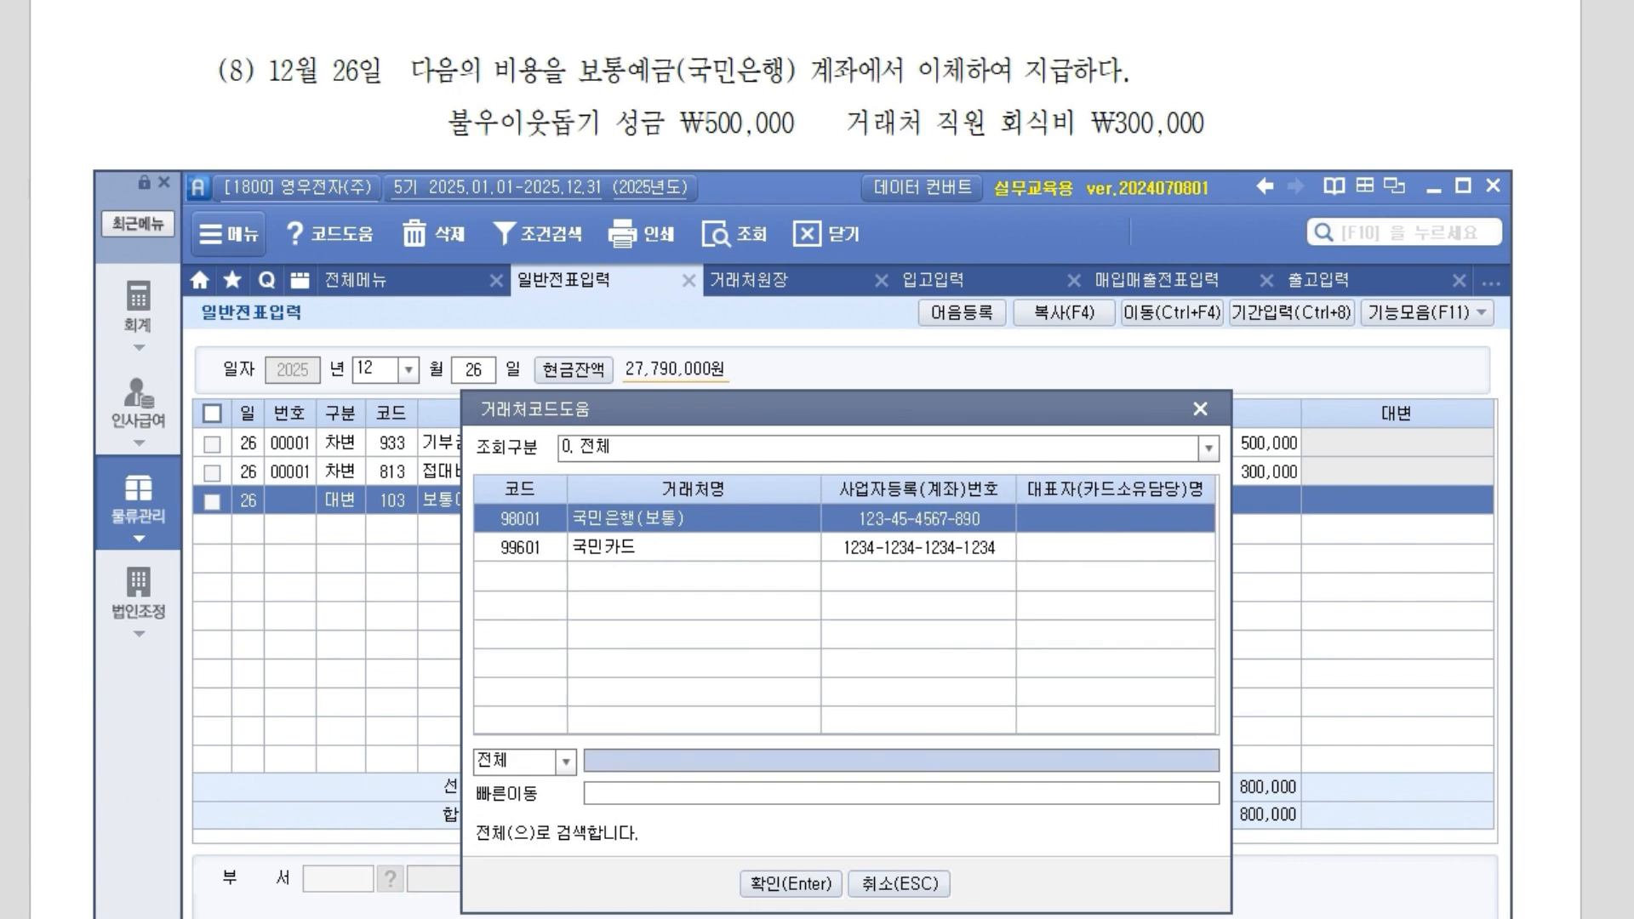
{"action": "key", "text": "Return"}
{"action": "key", "text": "Return"}
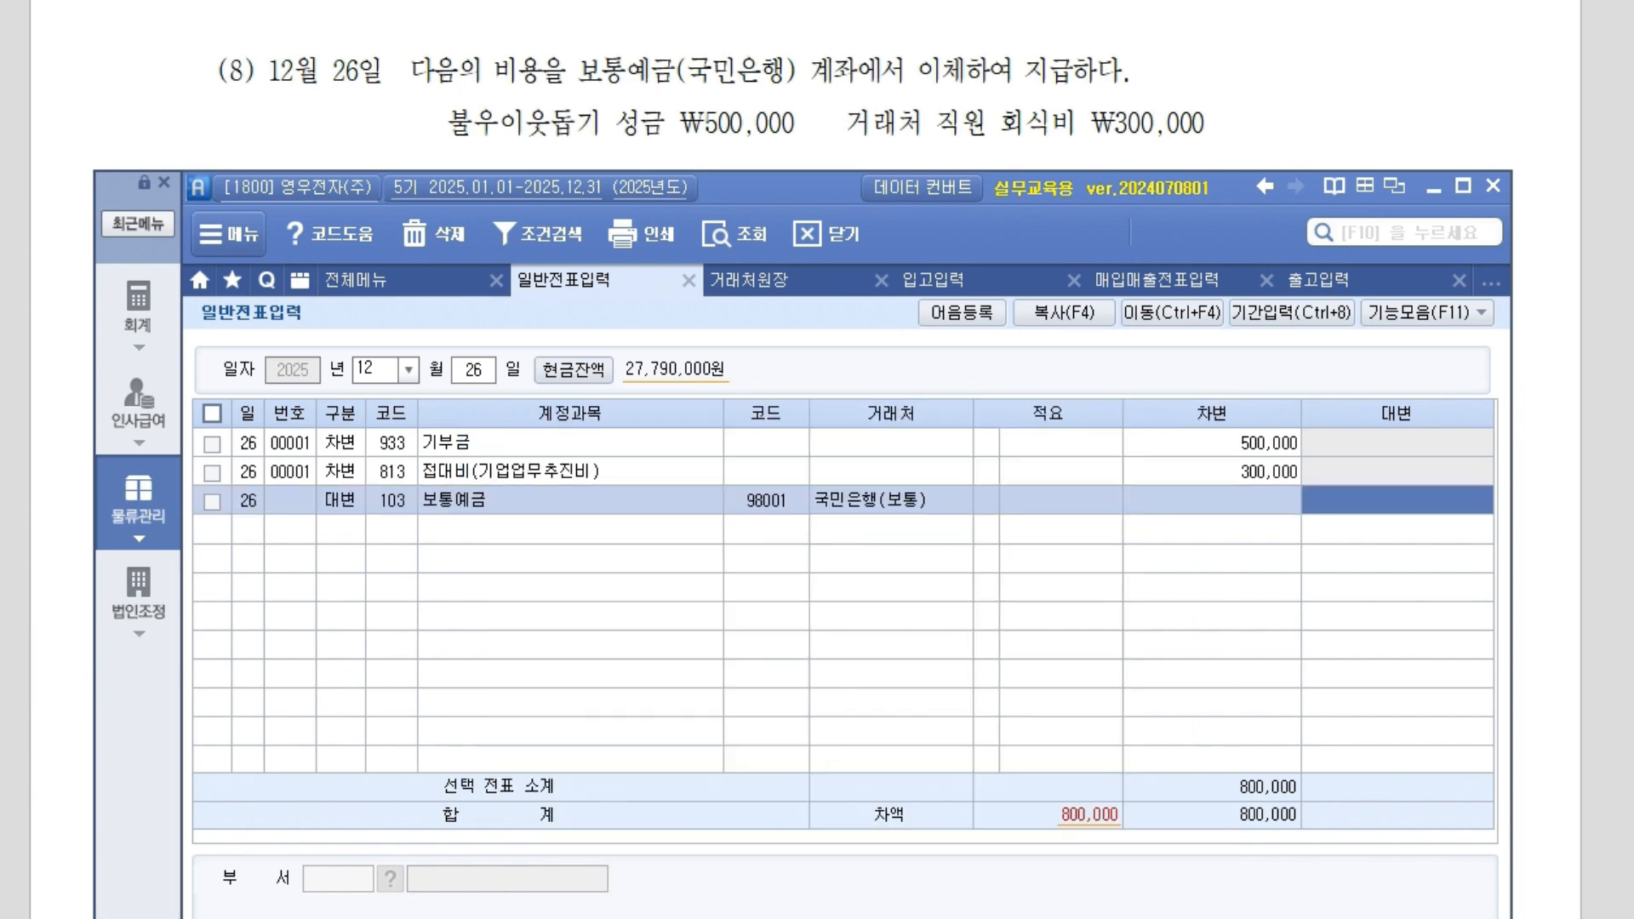
{"action": "type", "text": "800000"}
{"action": "key", "text": "Return"}
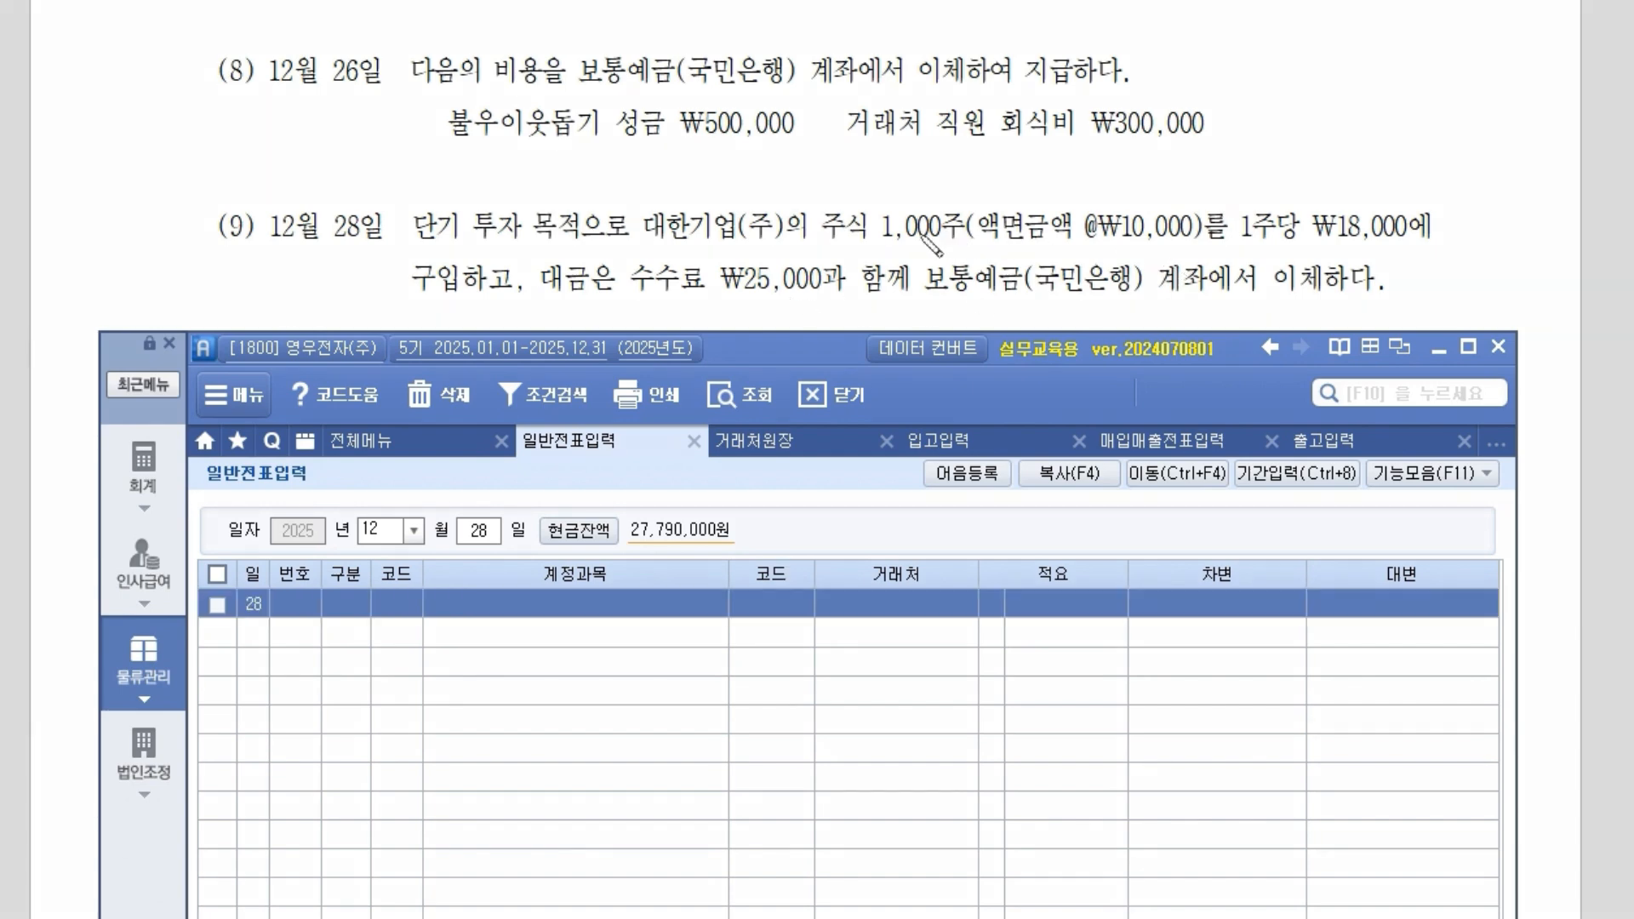
{"action": "mouse_move", "coordinate": [963, 252]}
{"action": "left_mouse_down"}
{"action": "mouse_move", "coordinate": [879, 258]}
{"action": "mouse_move", "coordinate": [1055, 224]}
{"action": "mouse_move", "coordinate": [1226, 226]}
{"action": "left_mouse_up"}
{"action": "mouse_move", "coordinate": [1328, 183]}
{"action": "left_mouse_down"}
{"action": "mouse_move", "coordinate": [1362, 268]}
{"action": "mouse_move", "coordinate": [1430, 230]}
{"action": "left_mouse_up"}
{"action": "left_click_drag", "start_coordinate": [937, 204], "coordinate": [1320, 205]}
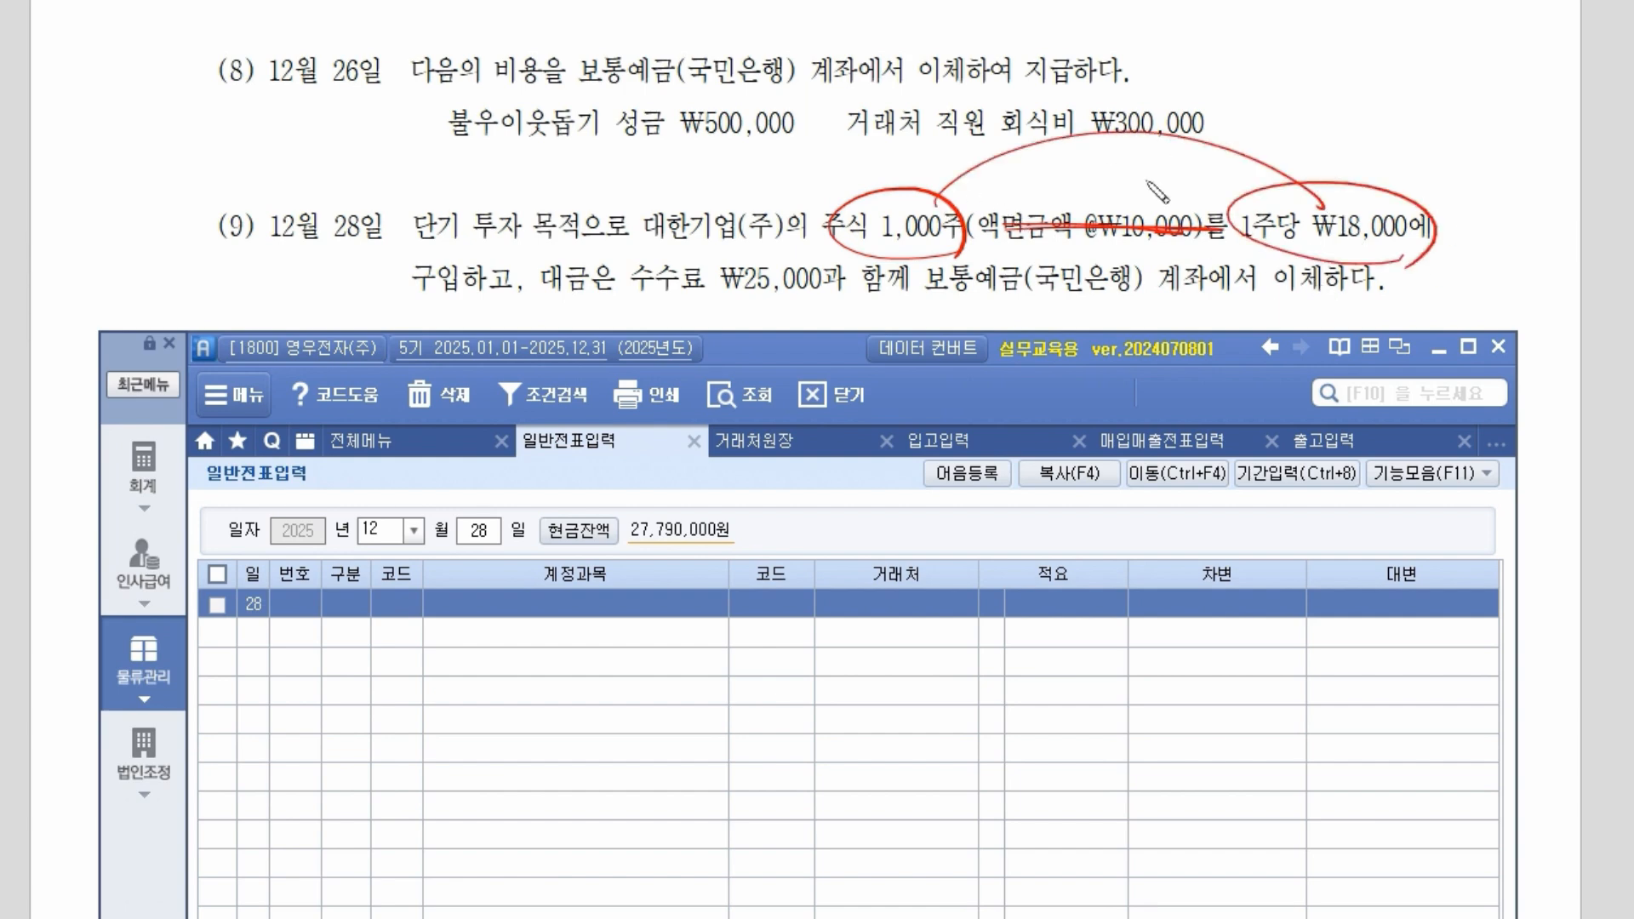
{"action": "mouse_move", "coordinate": [1288, 81]}
{"action": "left_mouse_down"}
{"action": "mouse_move", "coordinate": [1291, 120]}
{"action": "mouse_move", "coordinate": [1316, 85]}
{"action": "left_mouse_up"}
{"action": "mouse_move", "coordinate": [1338, 111]}
{"action": "left_mouse_down"}
{"action": "mouse_move", "coordinate": [1437, 110]}
{"action": "mouse_move", "coordinate": [1468, 165]}
{"action": "left_mouse_up"}
{"action": "left_click_drag", "start_coordinate": [413, 241], "coordinate": [666, 242]}
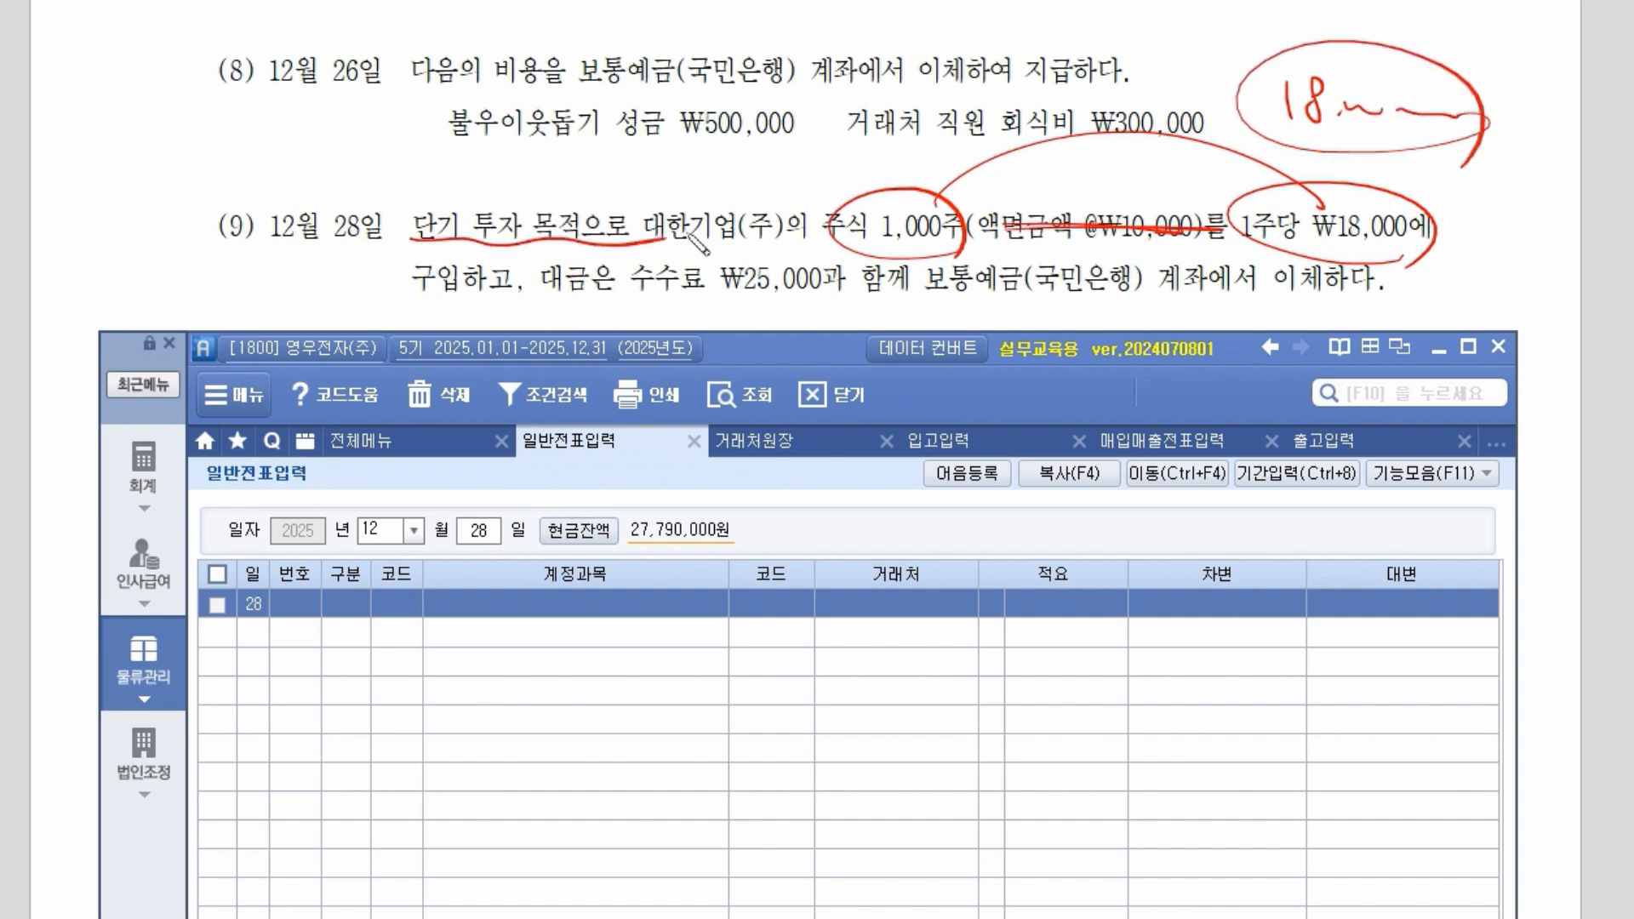
{"action": "left_click_drag", "start_coordinate": [600, 158], "coordinate": [728, 189]}
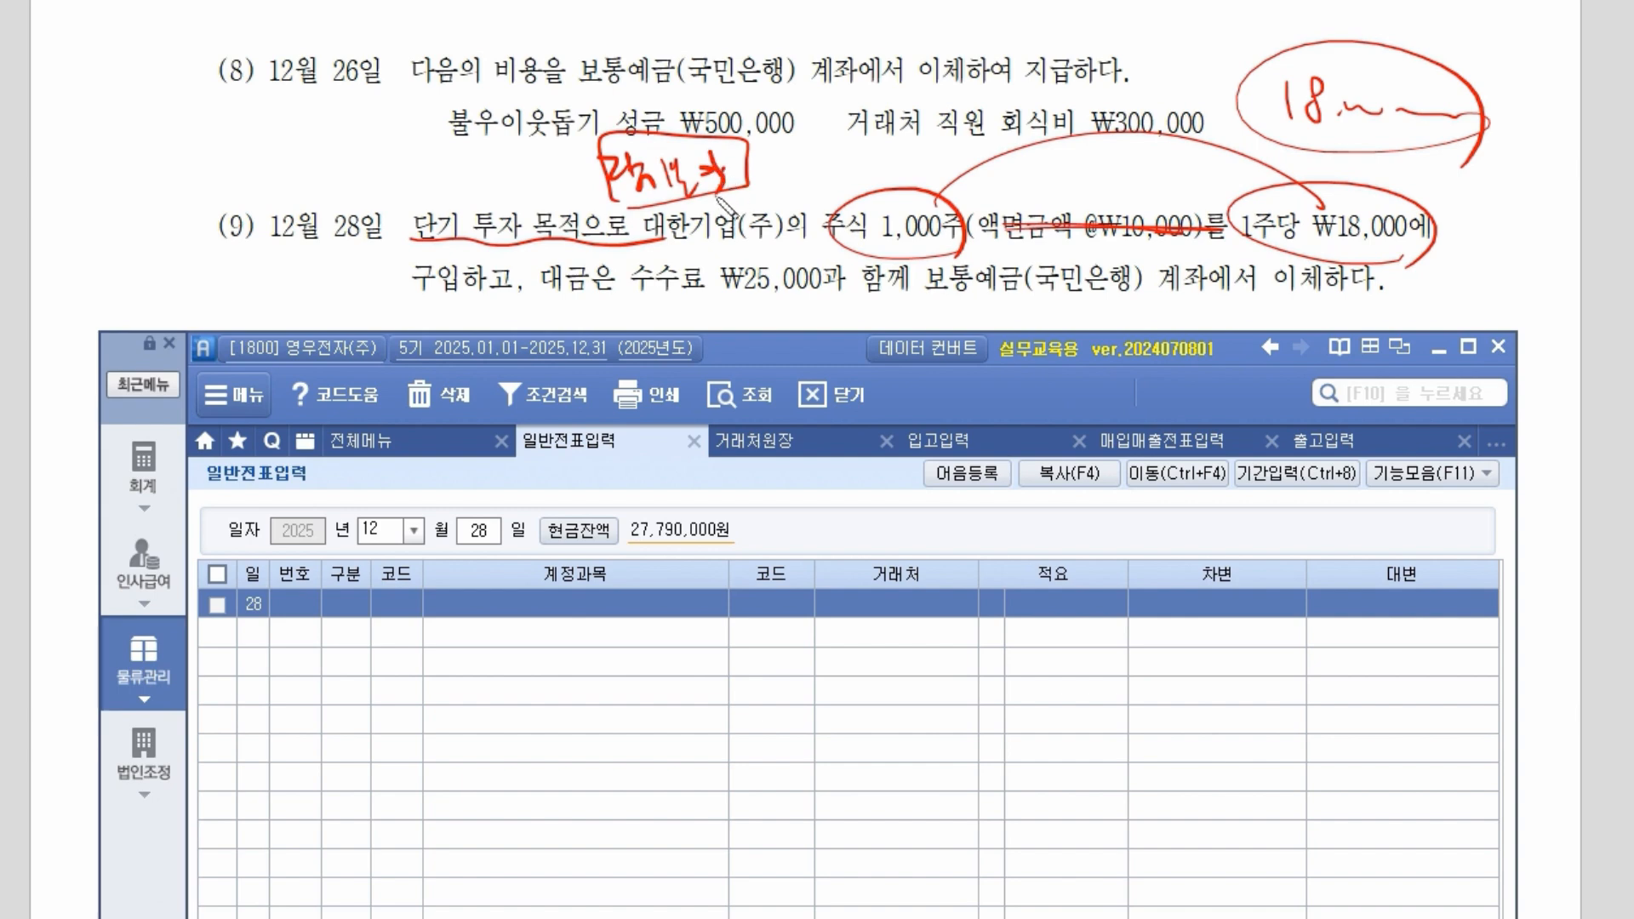
{"action": "mouse_move", "coordinate": [517, 228]}
{"action": "left_mouse_down"}
{"action": "mouse_move", "coordinate": [512, 298]}
{"action": "mouse_move", "coordinate": [586, 322]}
{"action": "left_mouse_up"}
{"action": "mouse_move", "coordinate": [819, 287]}
{"action": "left_mouse_down"}
{"action": "mouse_move", "coordinate": [881, 327]}
{"action": "mouse_move", "coordinate": [901, 311]}
{"action": "mouse_move", "coordinate": [992, 324]}
{"action": "mouse_move", "coordinate": [980, 342]}
{"action": "mouse_move", "coordinate": [813, 348]}
{"action": "mouse_move", "coordinate": [858, 316]}
{"action": "left_mouse_up"}
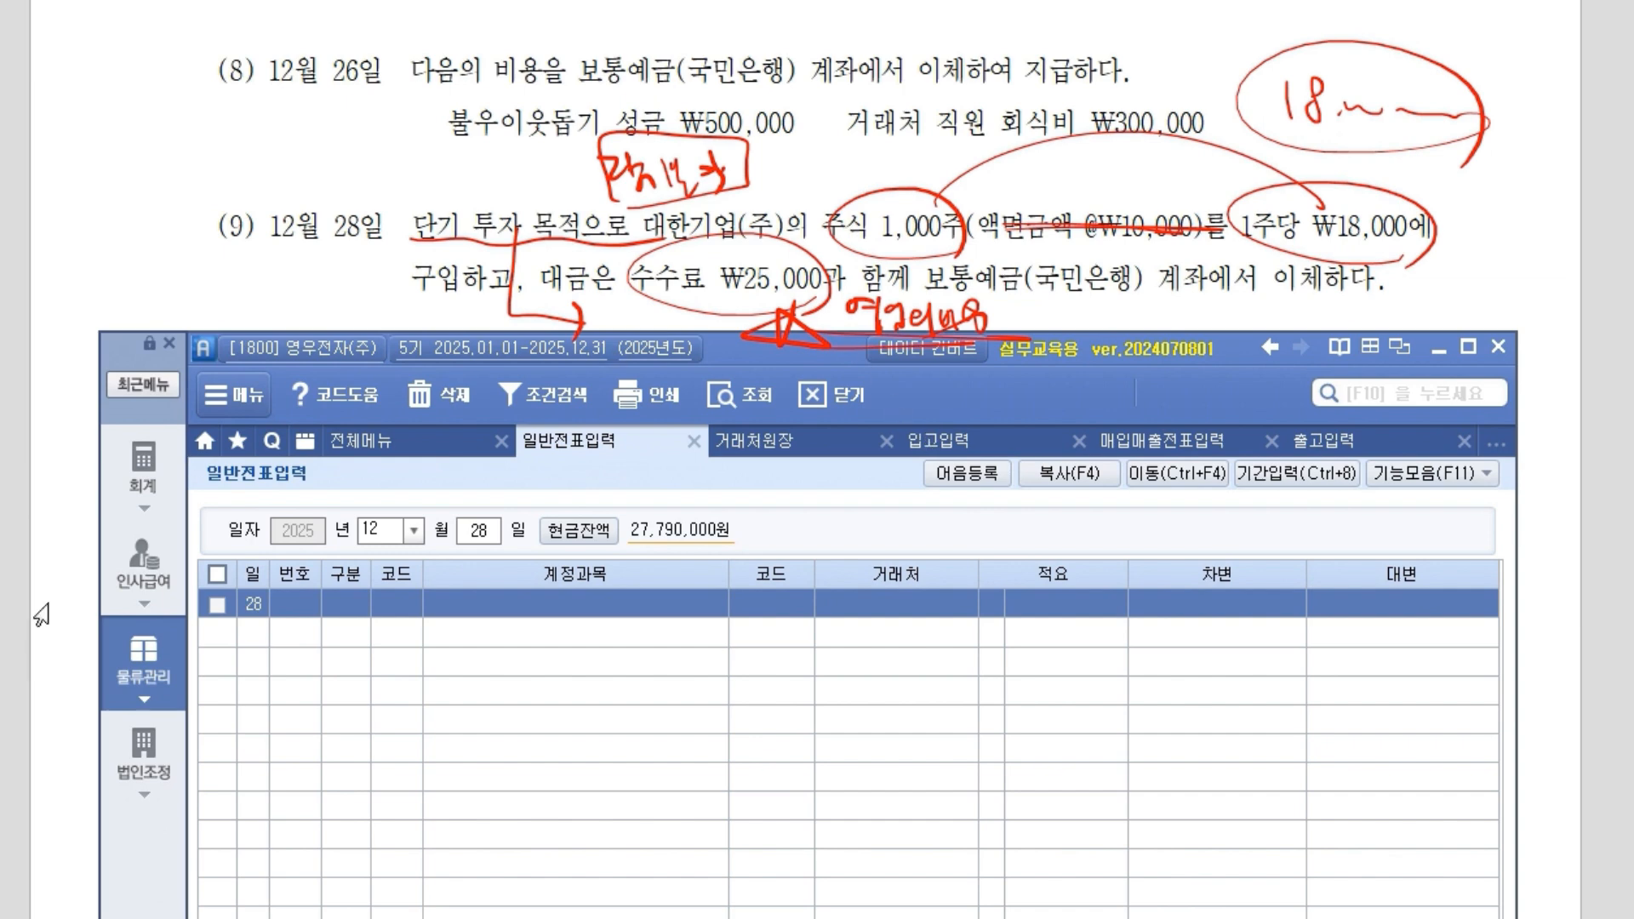
Add a 차변 line to the 12월 28일 slip with the account 당기손익-공정가치측정금융자산 (107) and an amount of 18,000,000.
{"action": "left_click", "coordinate": [353, 611]}
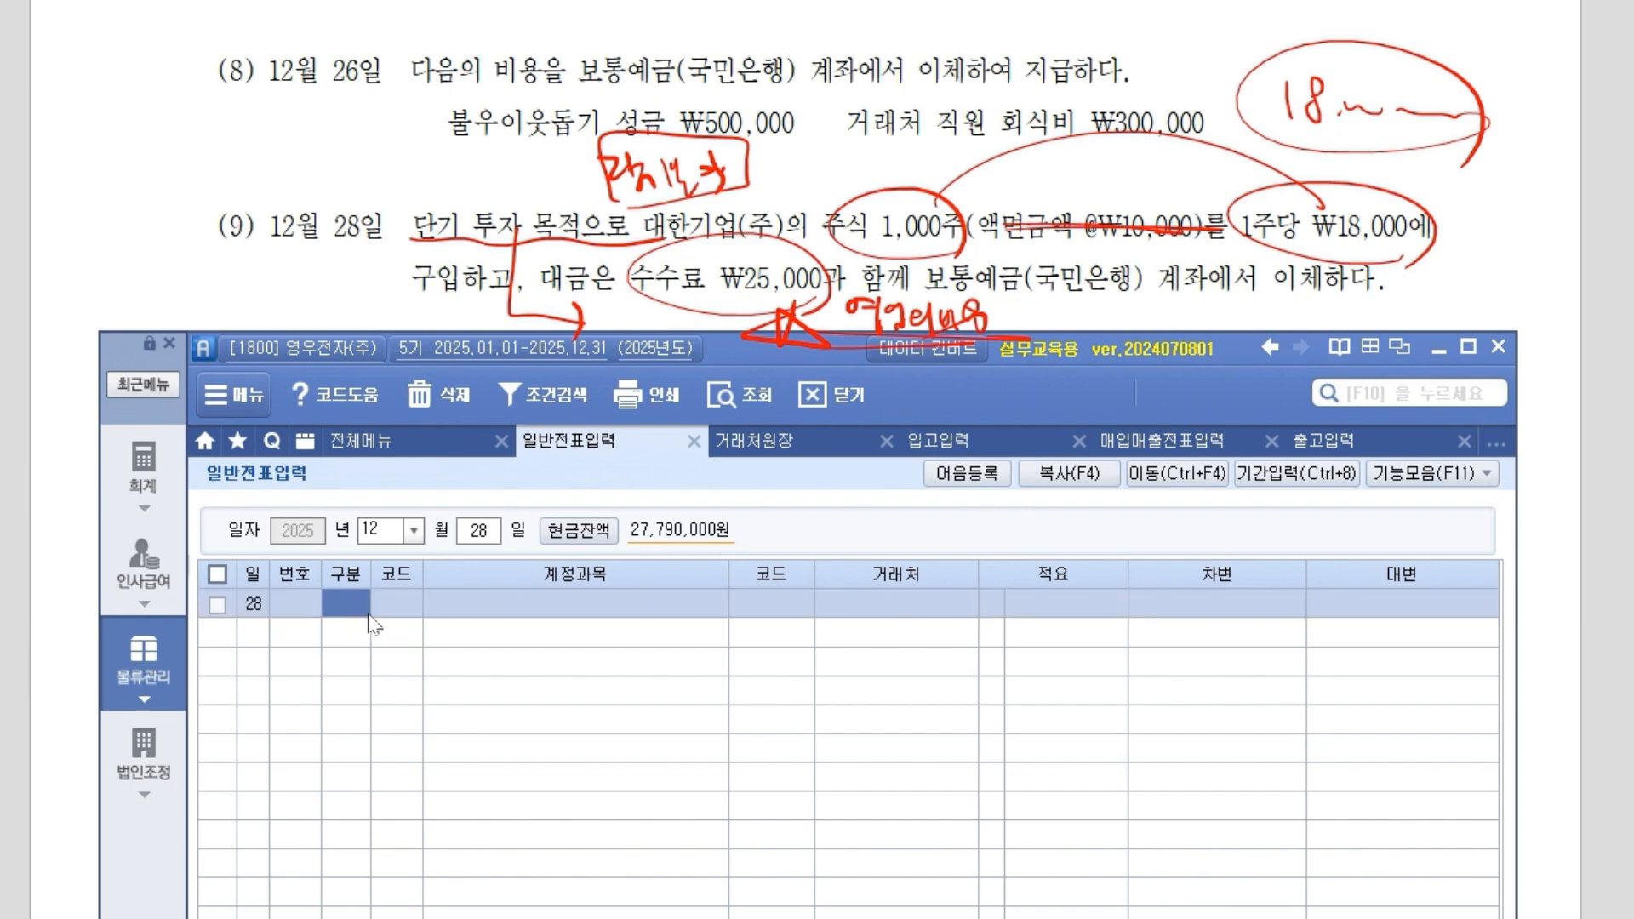
{"action": "type", "text": "3"}
{"action": "key", "text": "Return"}
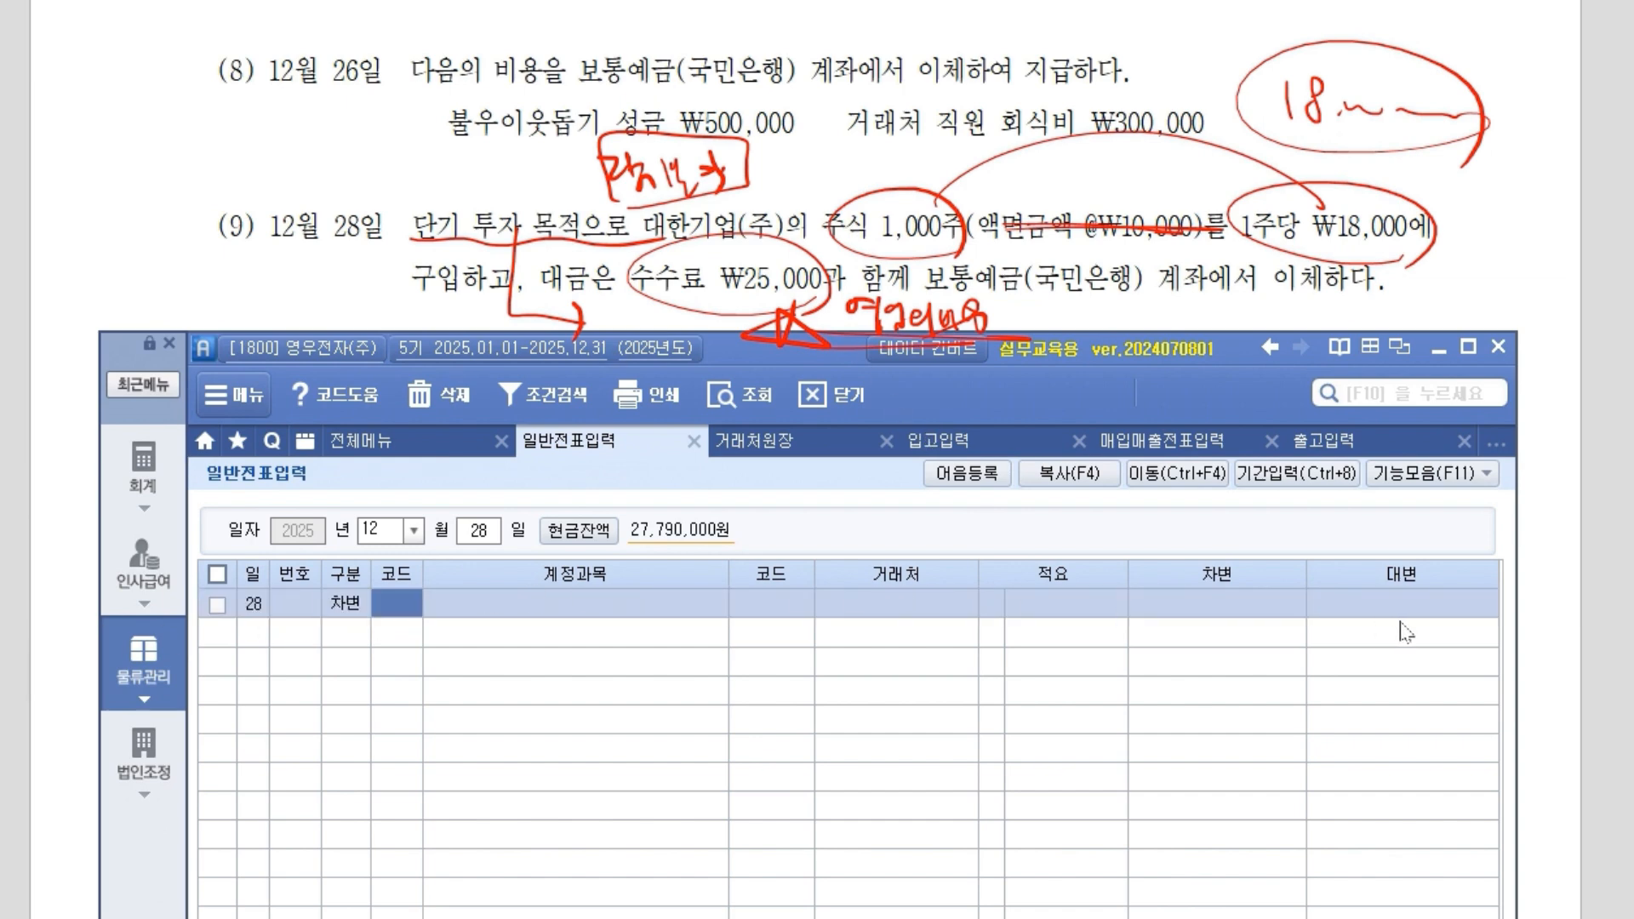
{"action": "type", "text": "107"}
{"action": "key", "text": "Return"}
{"action": "key", "text": "Return"}
{"action": "key", "text": "Return"}
{"action": "key", "text": "Return"}
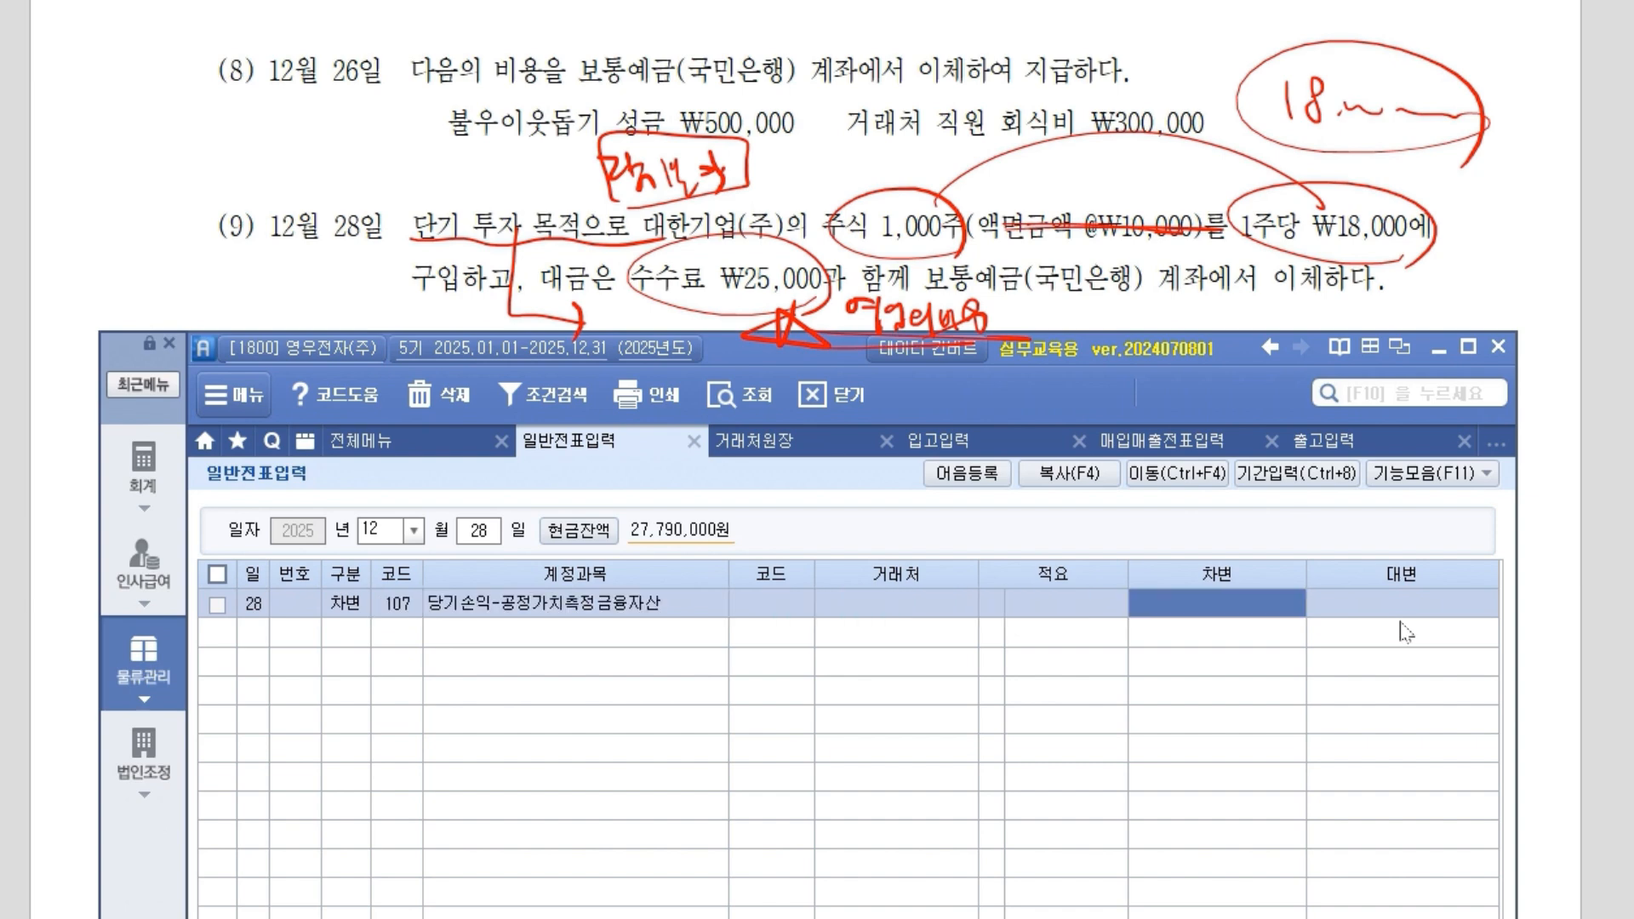
{"action": "type", "text": "18000000"}
{"action": "key", "text": "Return"}
Add a second 차변 line with the non-operating account 수수료비용 (946), found through the account code search.
{"action": "type", "text": "3"}
{"action": "key", "text": "Return"}
{"action": "key", "text": "F2"}
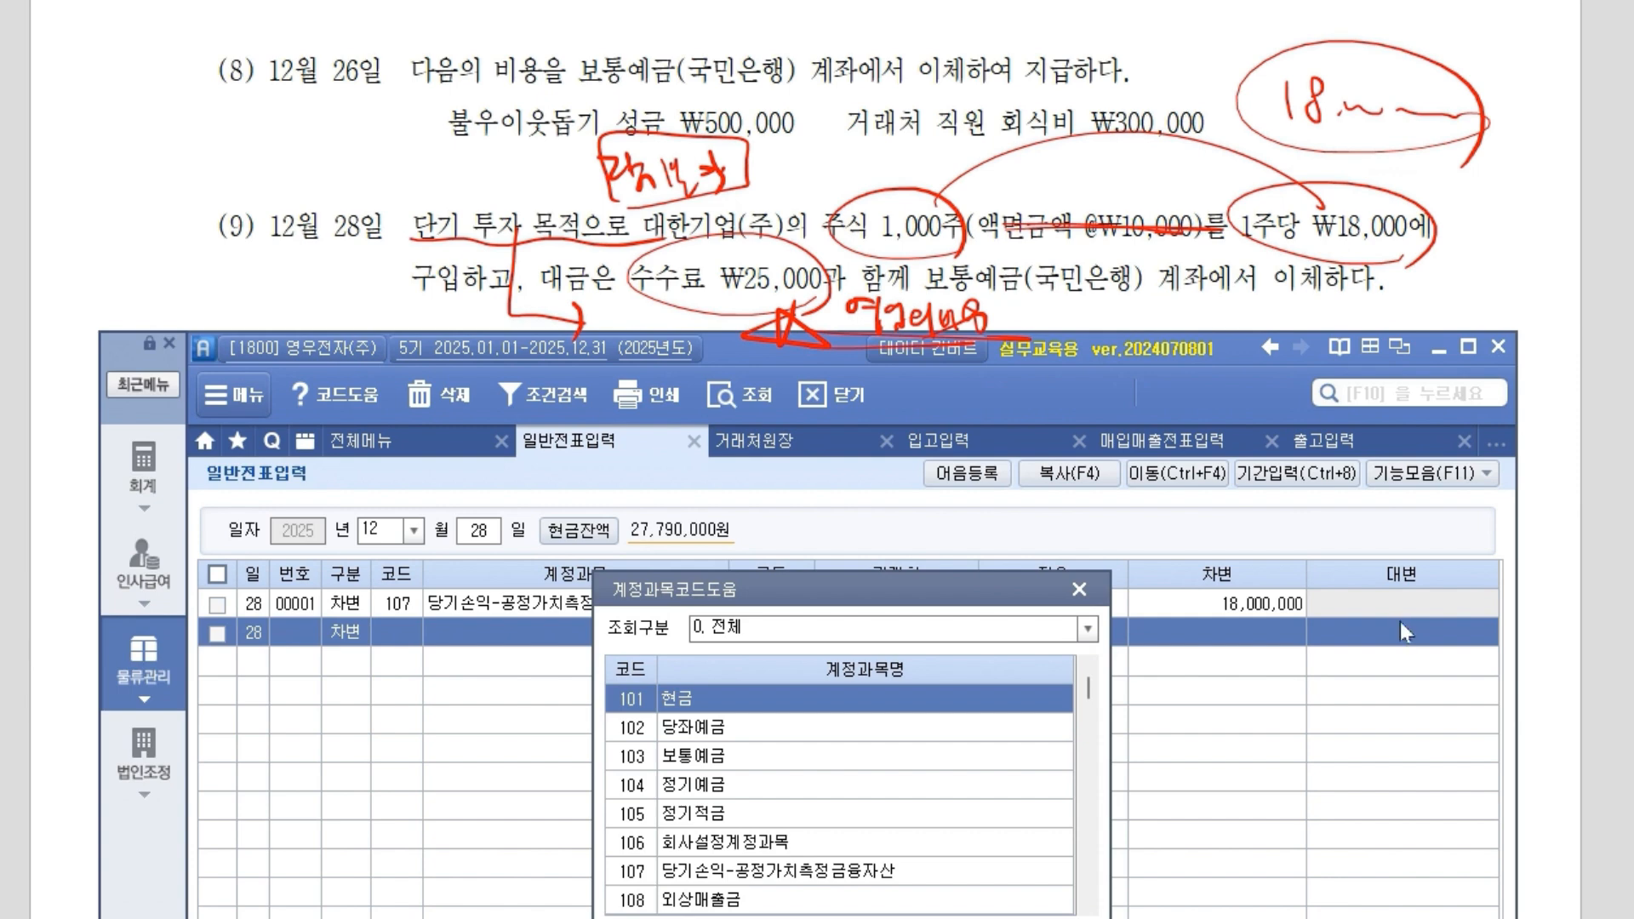
{"action": "key", "text": "Return"}
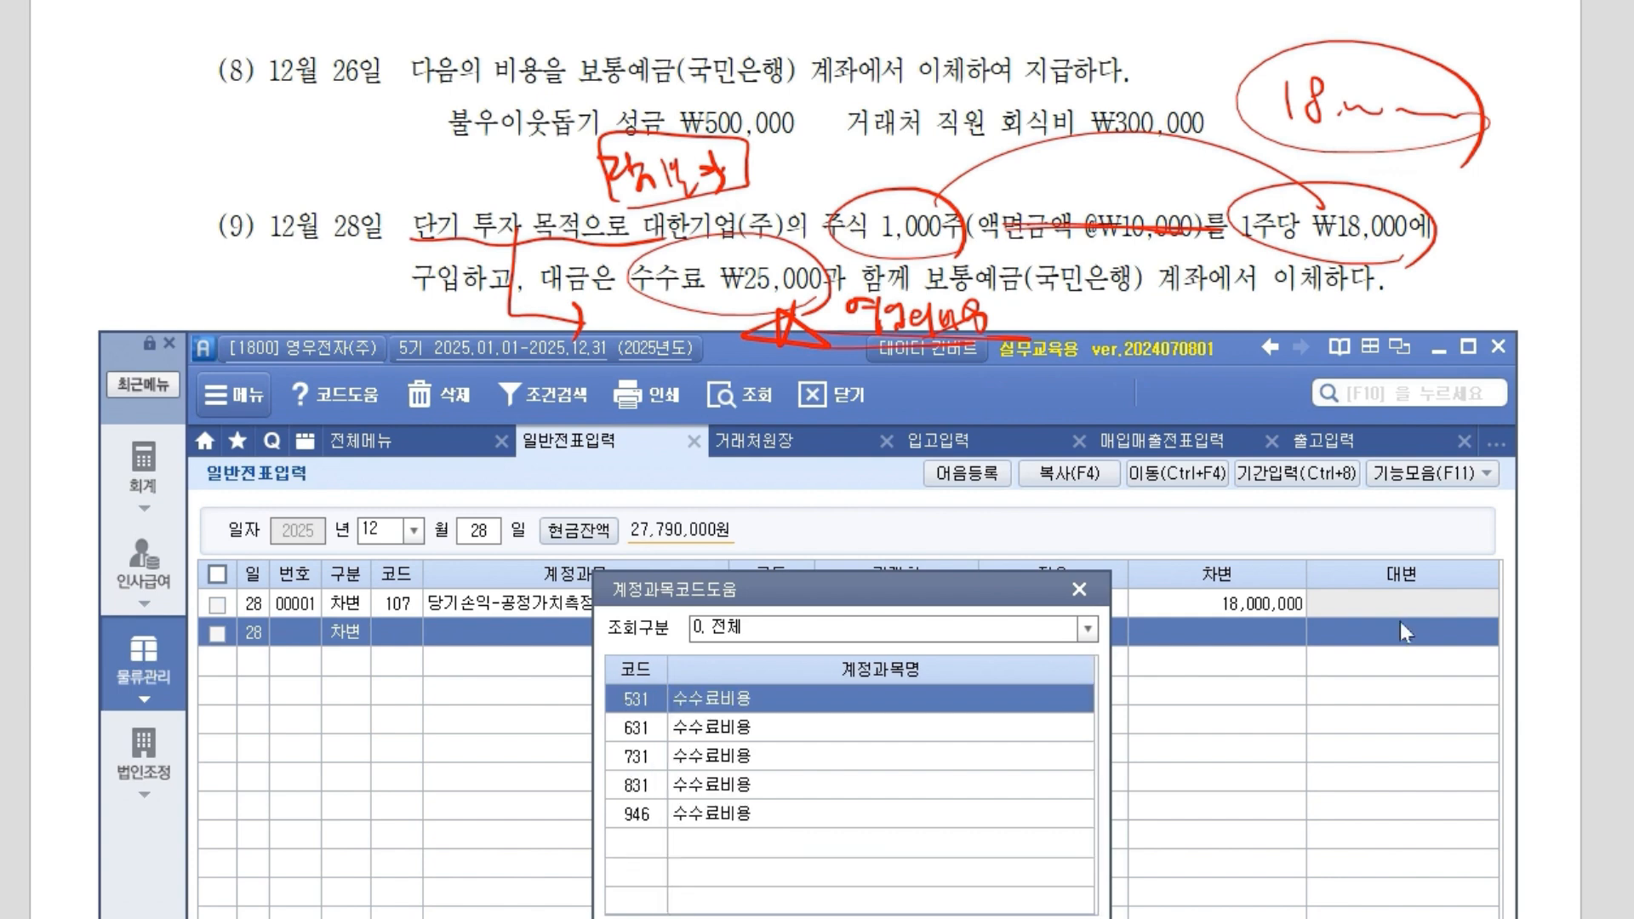
{"action": "key", "text": "Down"}
{"action": "key", "text": "Down"}
{"action": "key", "text": "Down"}
{"action": "key", "text": "Down"}
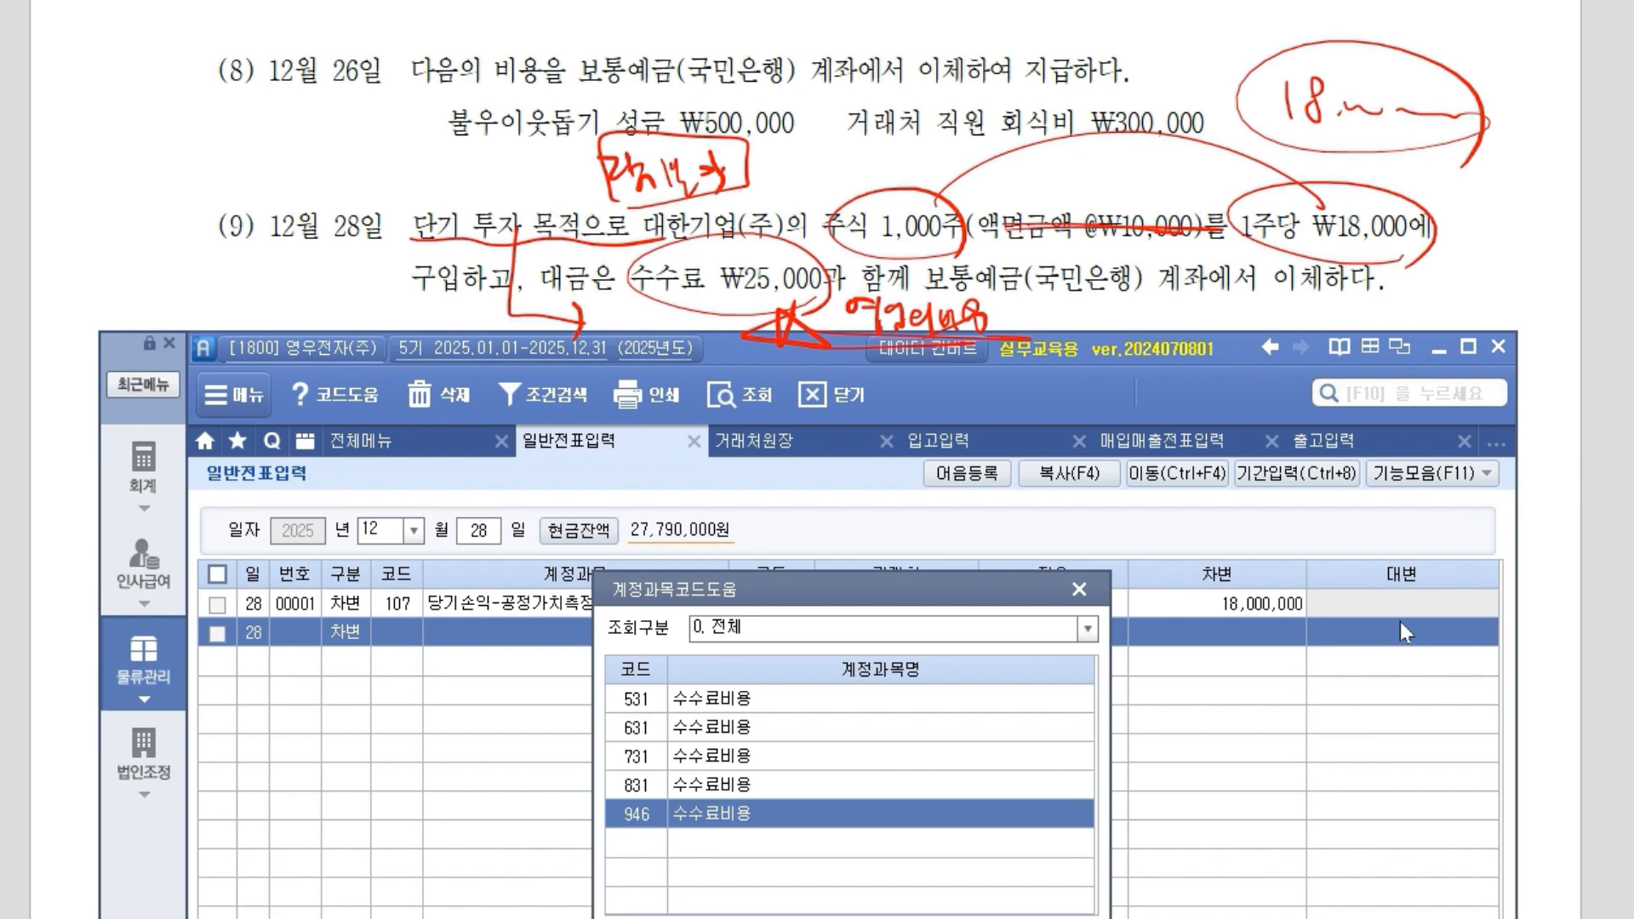
{"action": "key", "text": "Return"}
Set the 수수료비용 line's 차변 amount to 25,000.
{"action": "key", "text": "Return"}
{"action": "key", "text": "Return"}
{"action": "key", "text": "Return"}
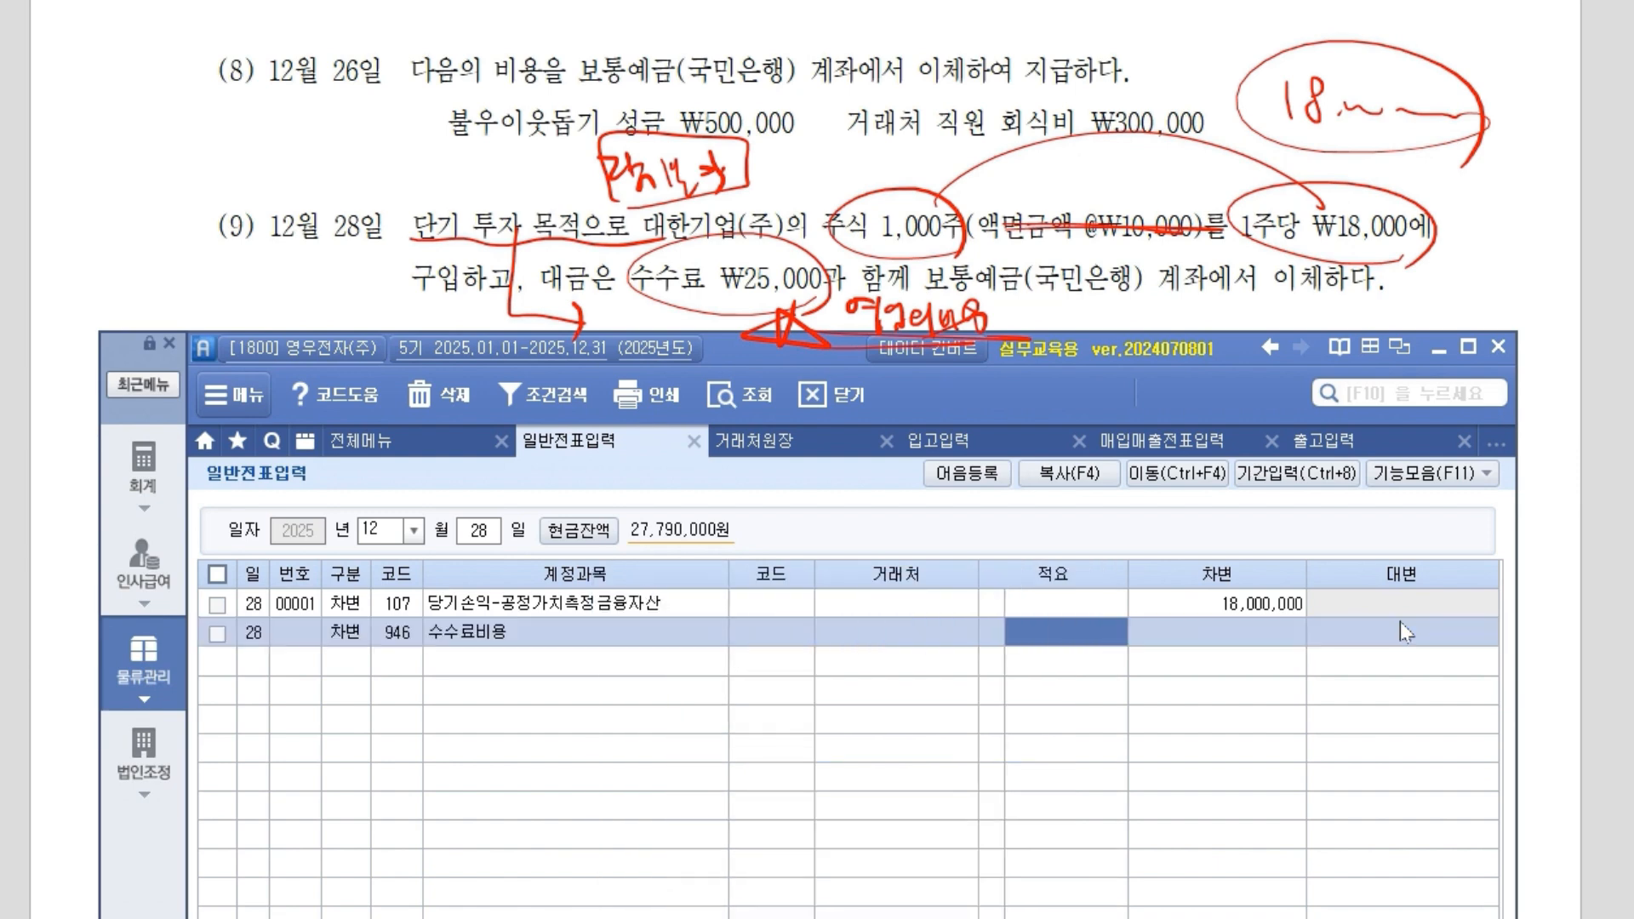
{"action": "type", "text": "25000"}
{"action": "key", "text": "Return"}
Add a 대변 line for 보통예금 (103) with 국민은행(보통) as 거래처 and an amount of 18,025,000.
{"action": "type", "text": "4"}
{"action": "key", "text": "Return"}
{"action": "type", "text": "103"}
{"action": "key", "text": "Return"}
{"action": "key", "text": "F2"}
{"action": "type", "text": "국민"}
{"action": "key", "text": "Return"}
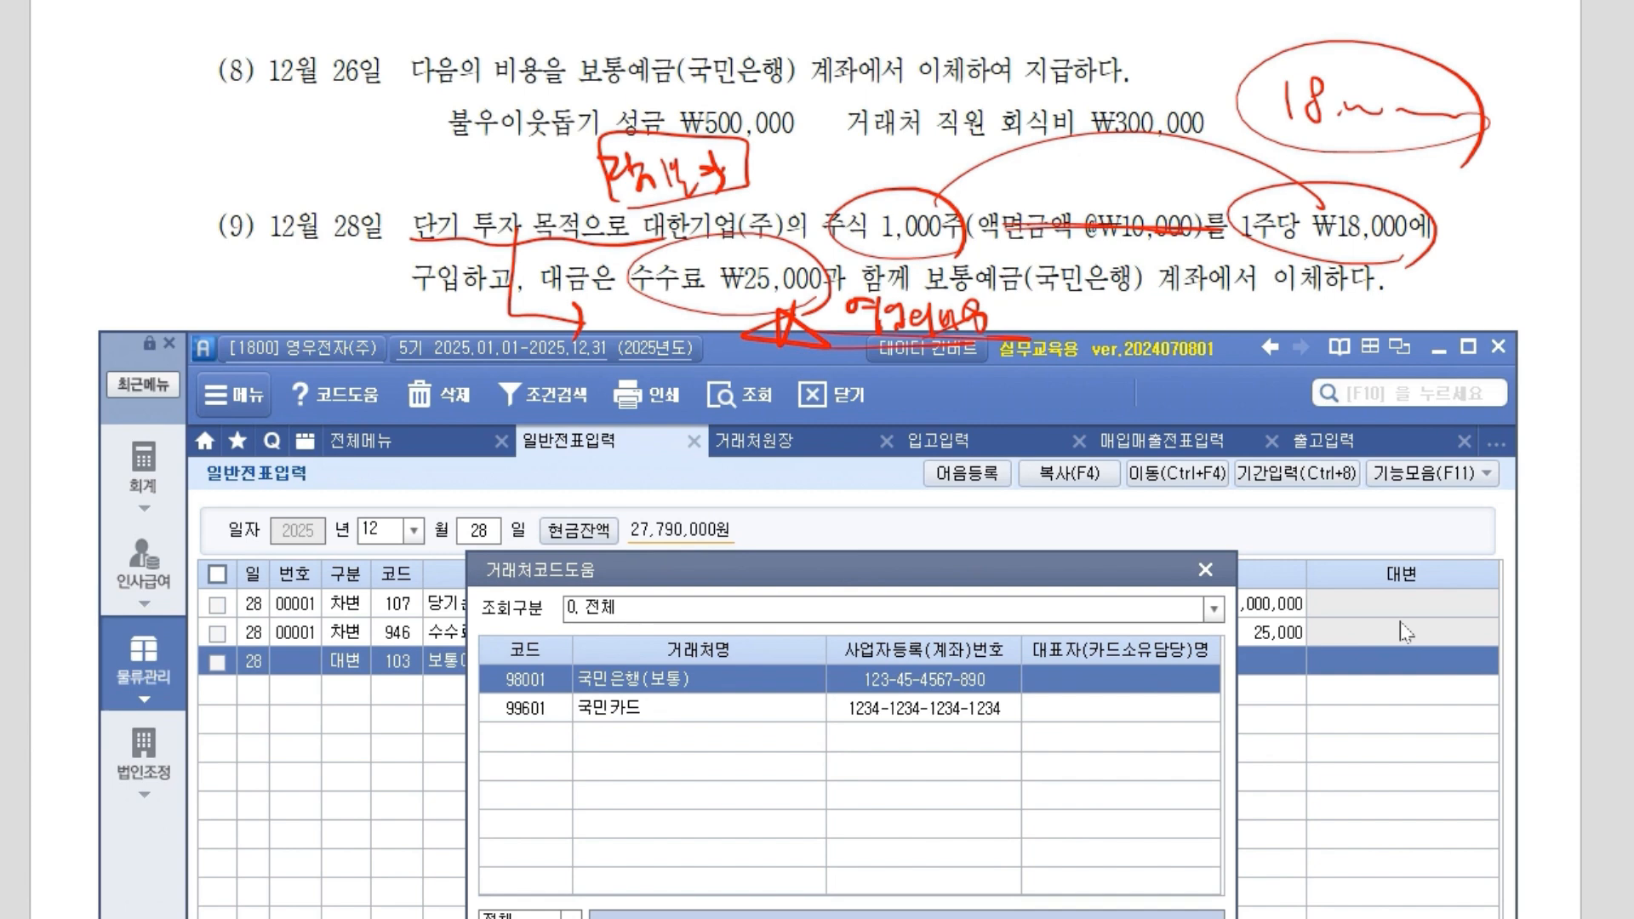
{"action": "key", "text": "Return"}
{"action": "key", "text": "Return"}
{"action": "key", "text": "Return"}
{"action": "type", "text": "18,025,000"}
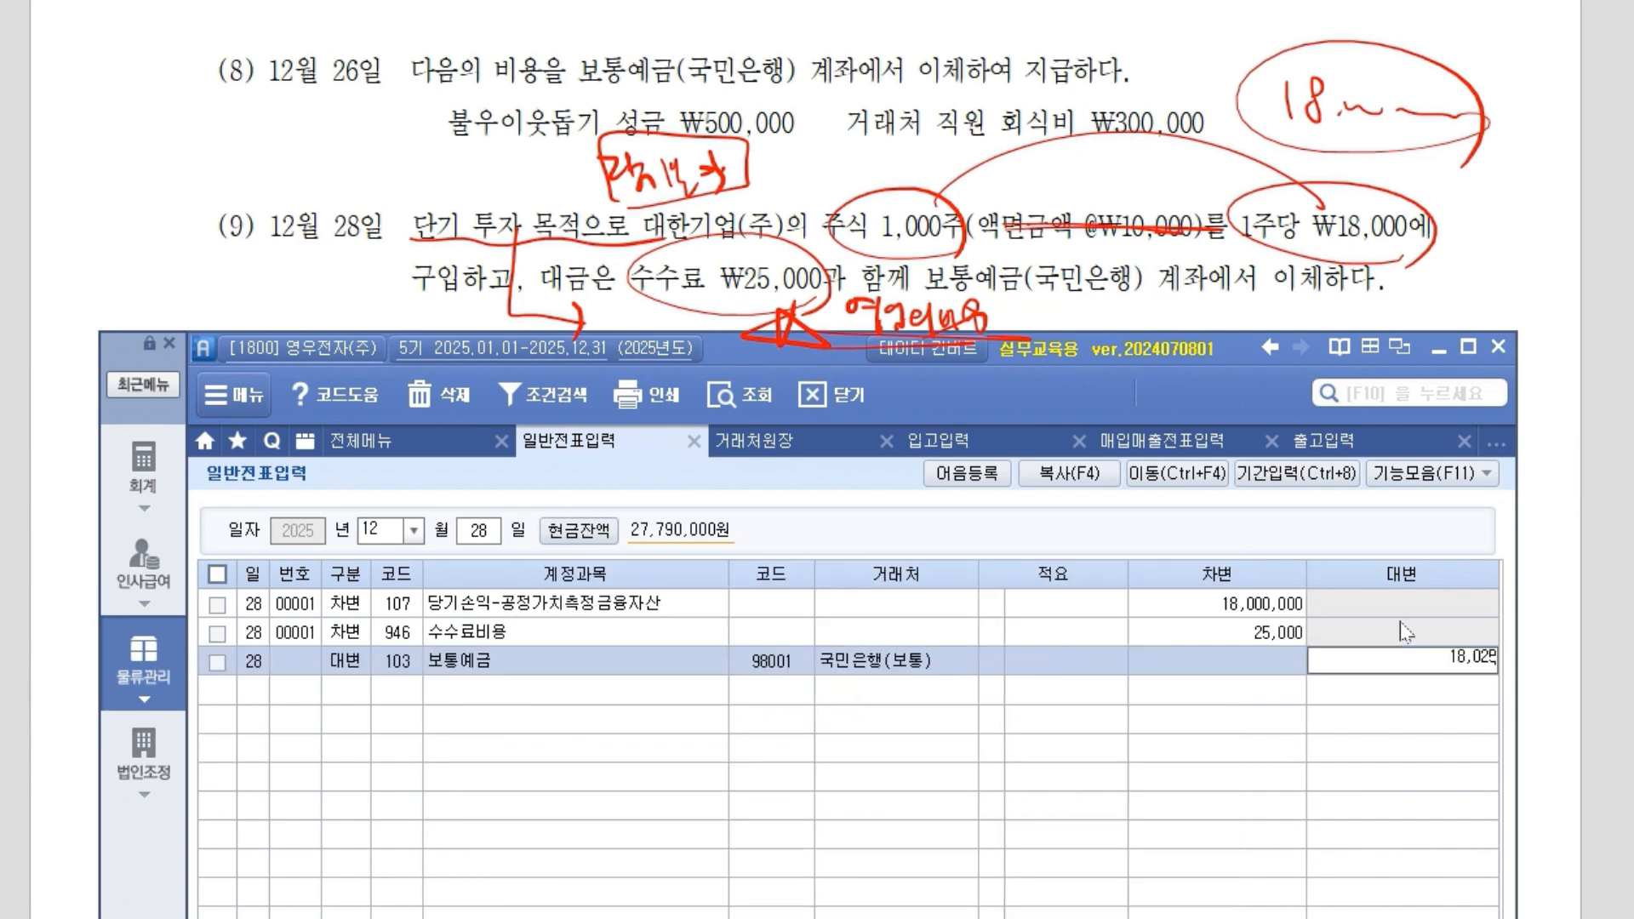
{"action": "key", "text": "Return"}
Check the 12월 28일 slip's lines and its 차변 and 대변 totals.
{"action": "left_click", "coordinate": [1440, 654]}
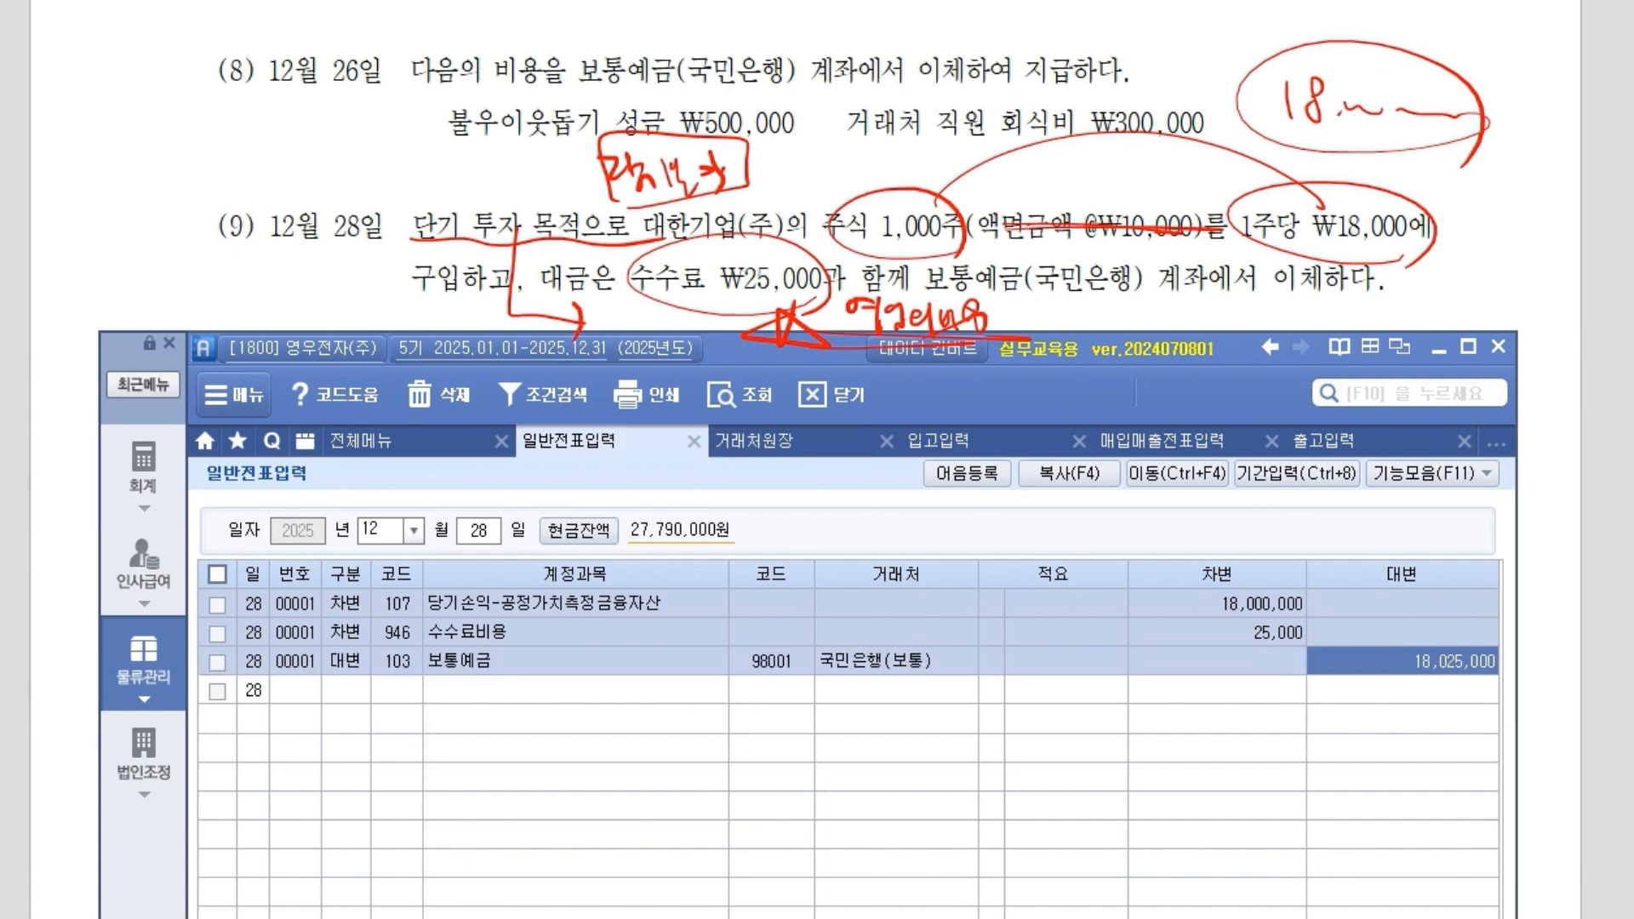
{"action": "key", "text": "Escape"}
{"action": "left_click_drag", "start_coordinate": [816, 341], "coordinate": [841, 41]}
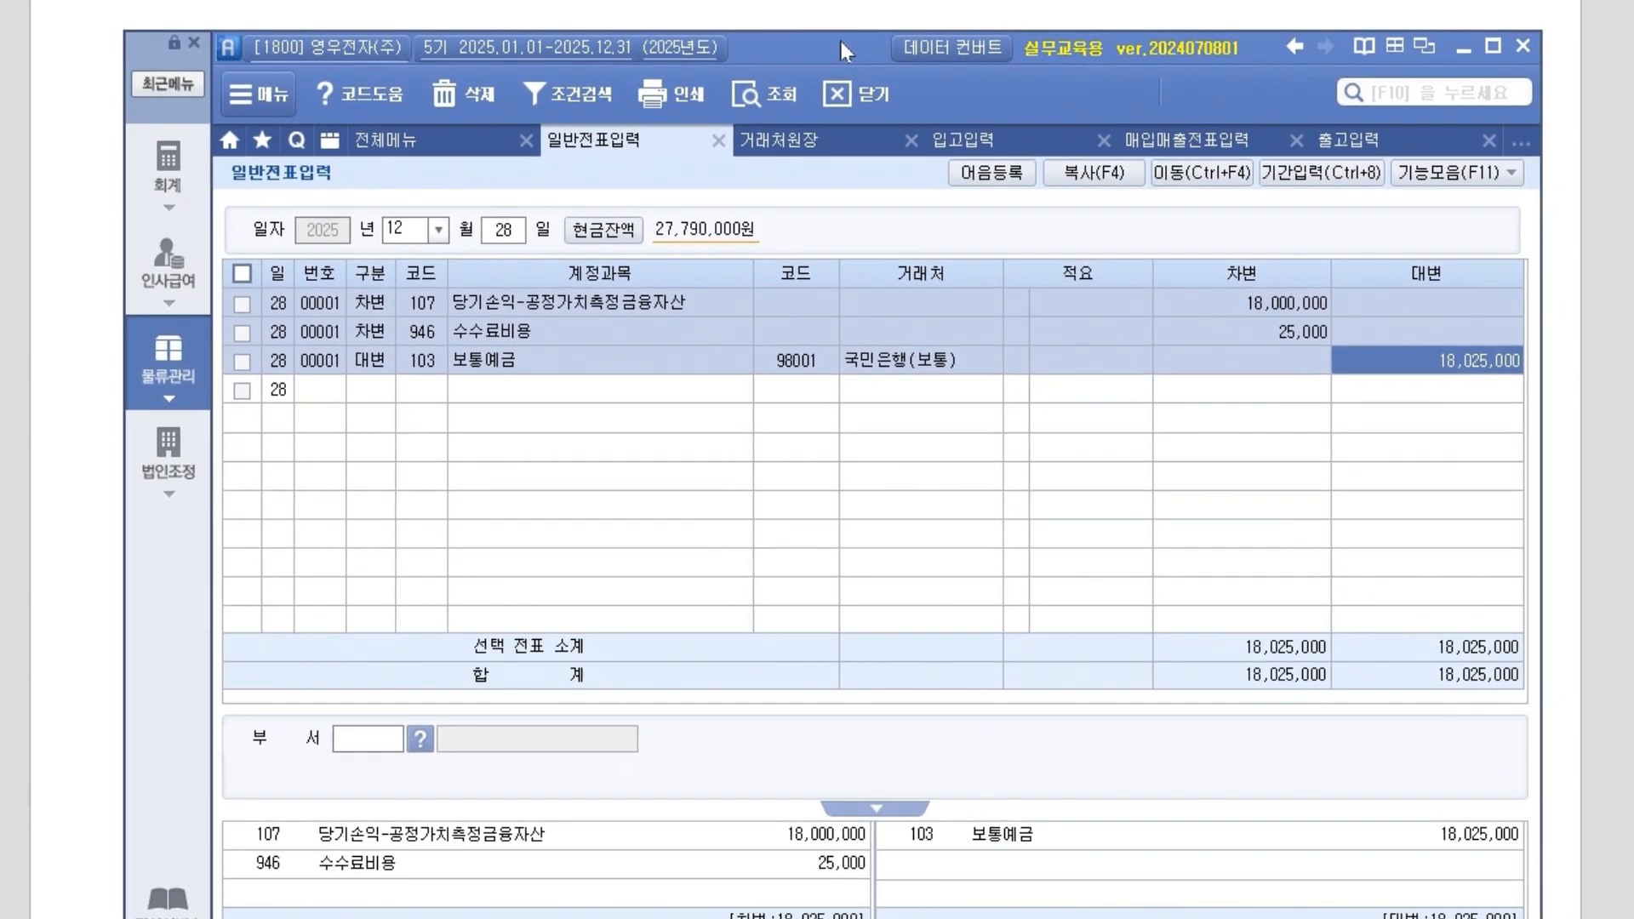
{"action": "left_click", "coordinate": [711, 394]}
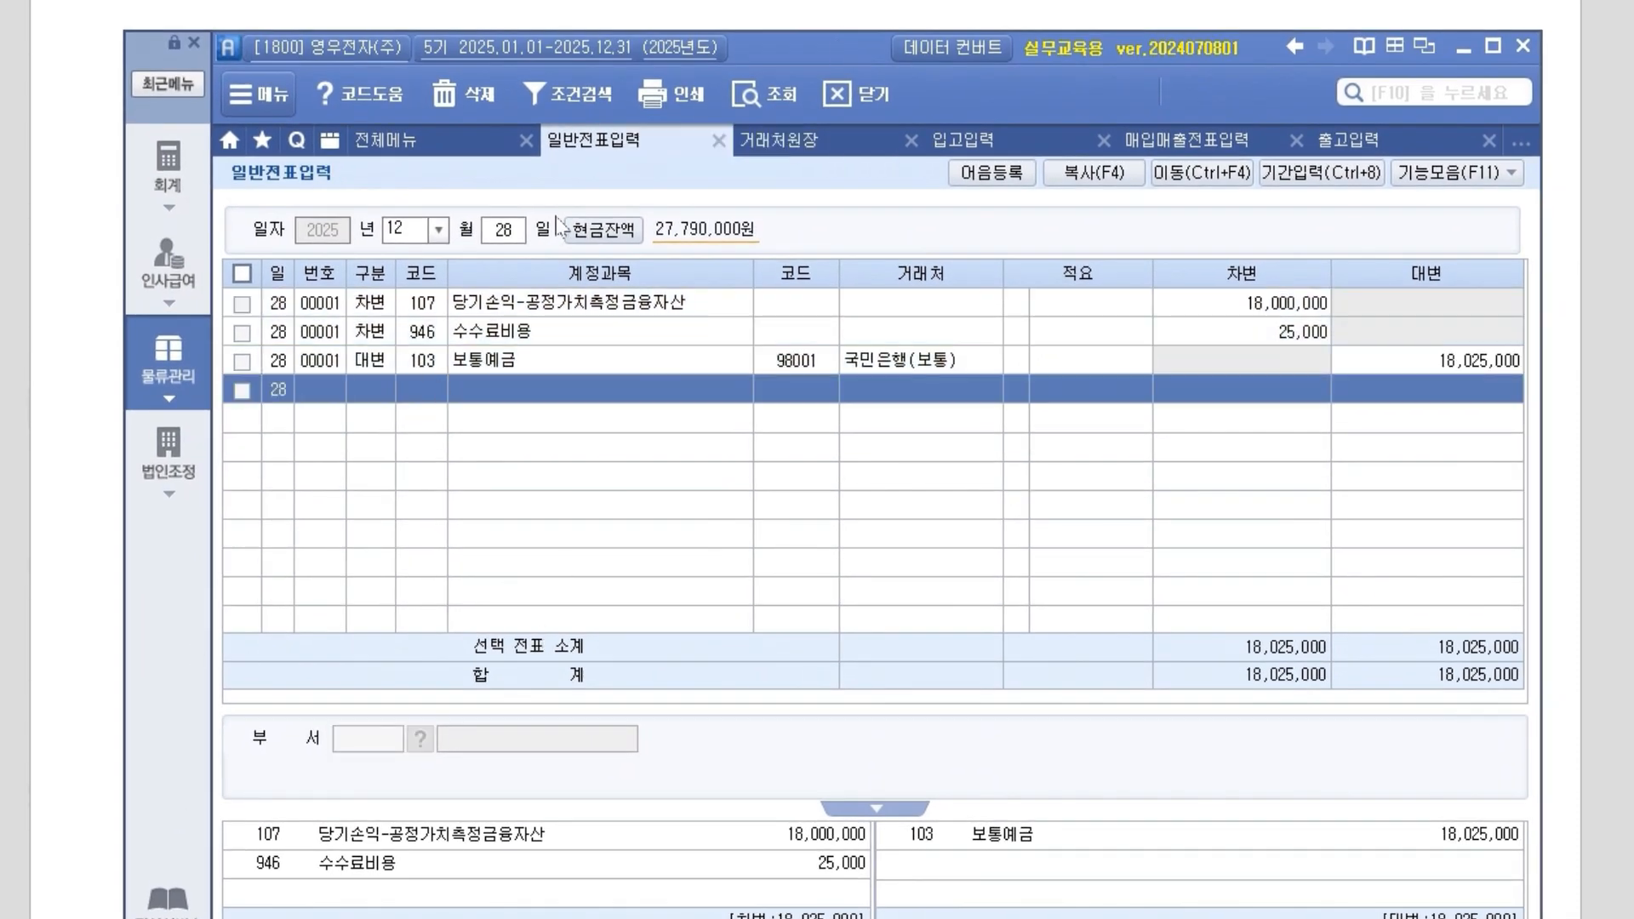
{"action": "left_click_drag", "start_coordinate": [779, 58], "coordinate": [786, 166]}
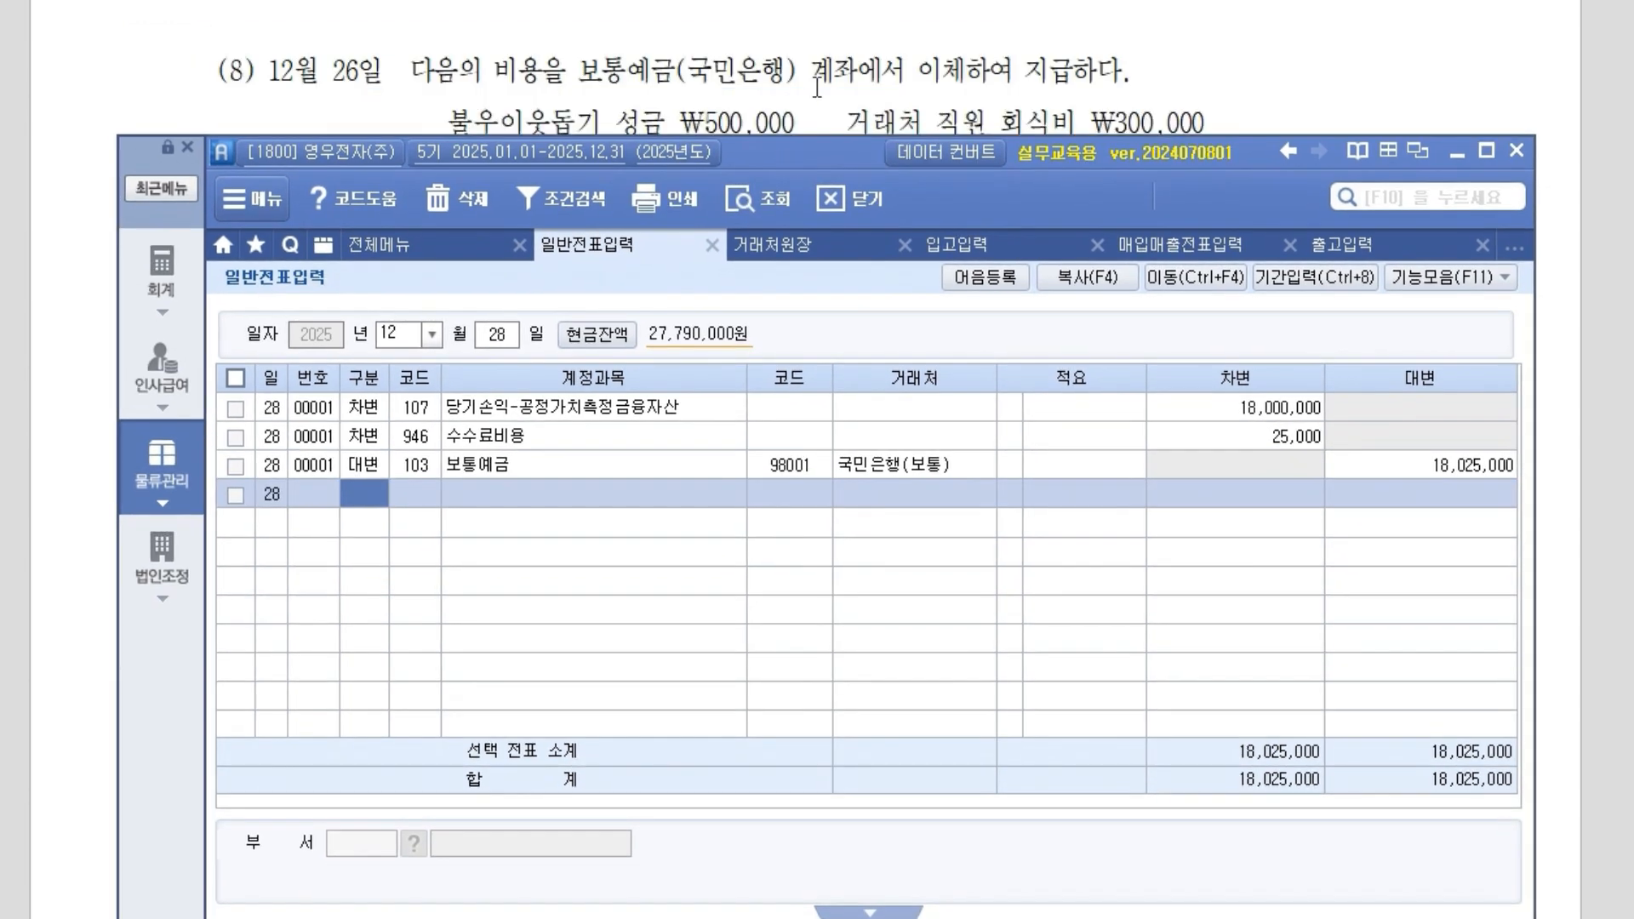
Switch to the exam document and read question 3 on the 12월 31일 closing adjustments.
{"action": "left_click", "coordinate": [817, 85]}
{"action": "left_click", "coordinate": [589, 258]}
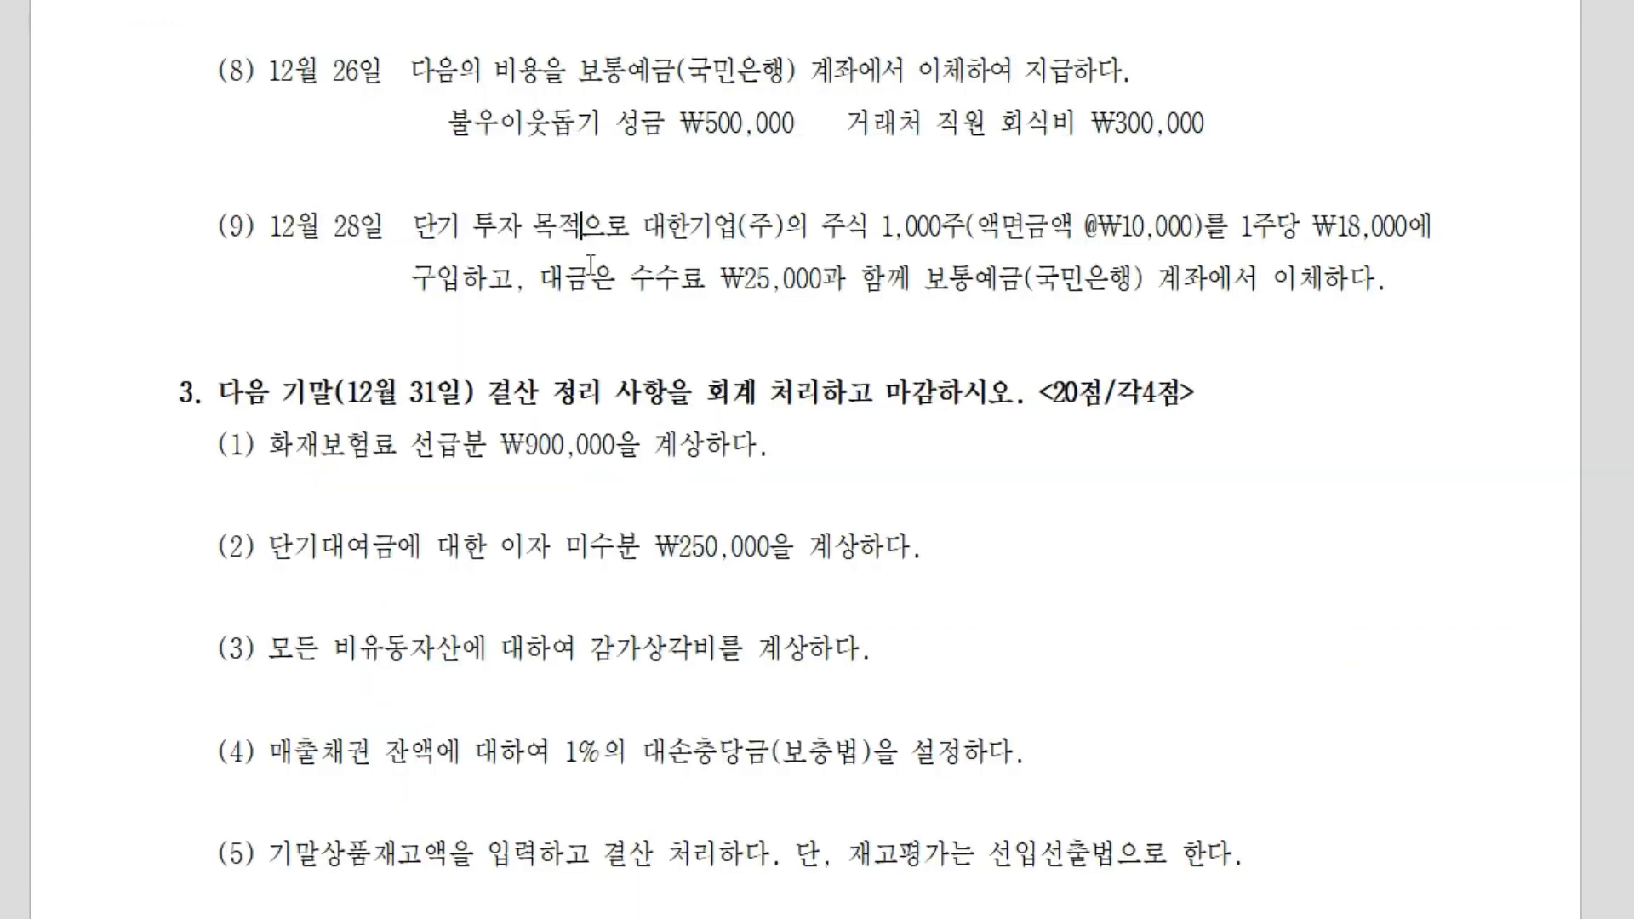
{"action": "scroll", "coordinate": [591, 261], "scroll_direction": "down", "scroll_amount": 3}
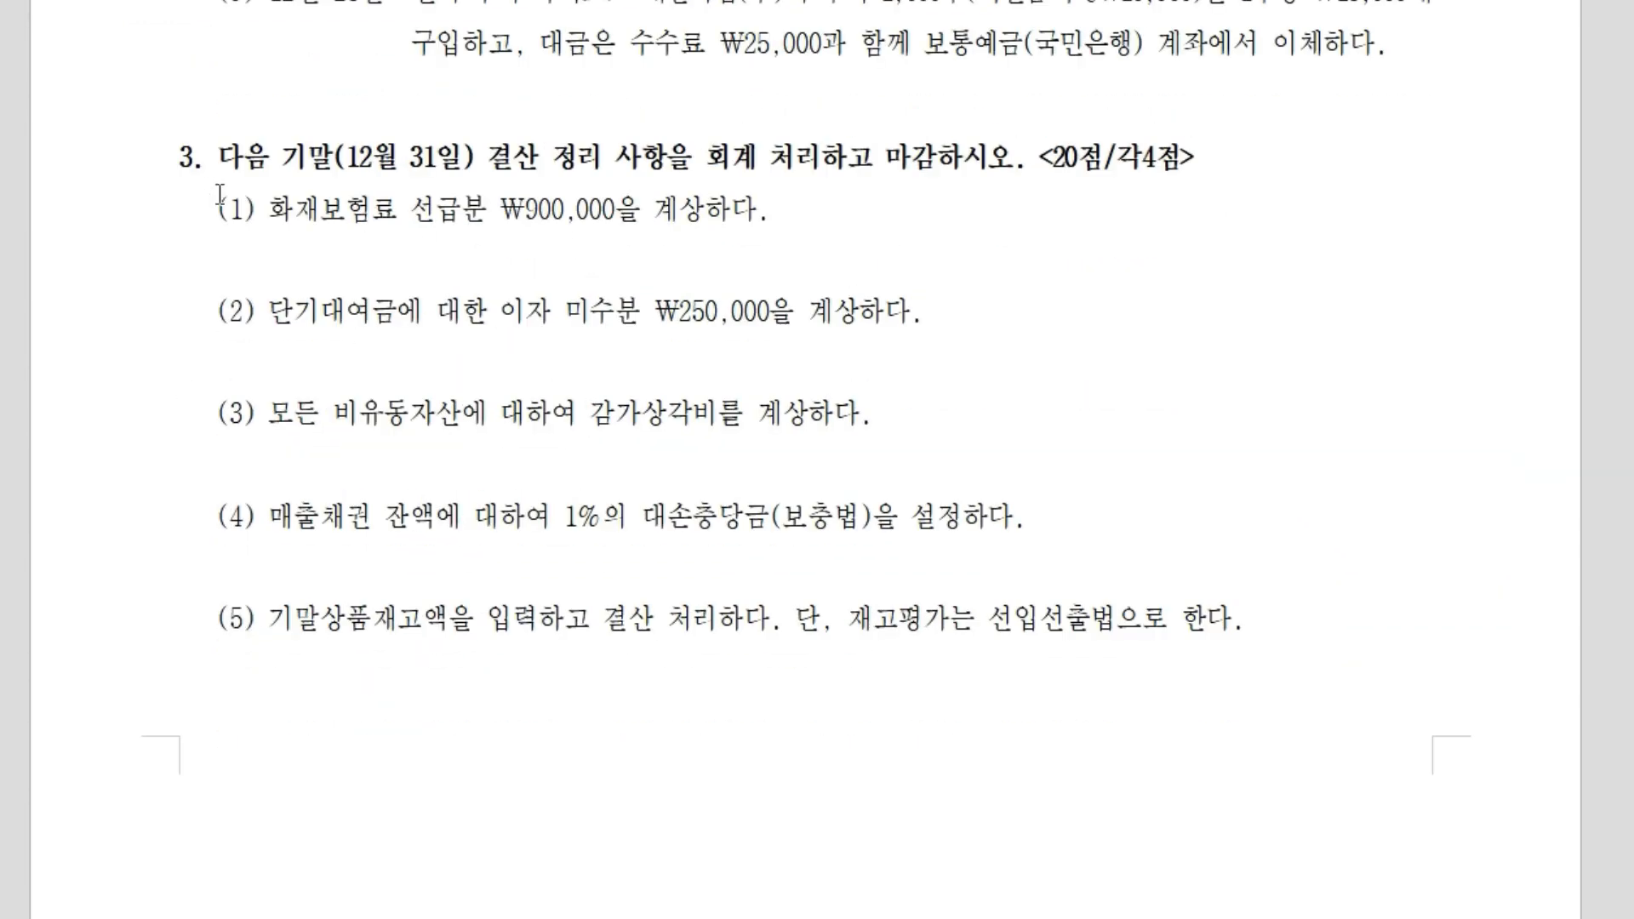
{"action": "scroll", "coordinate": [444, 140], "scroll_direction": "down", "scroll_amount": 1}
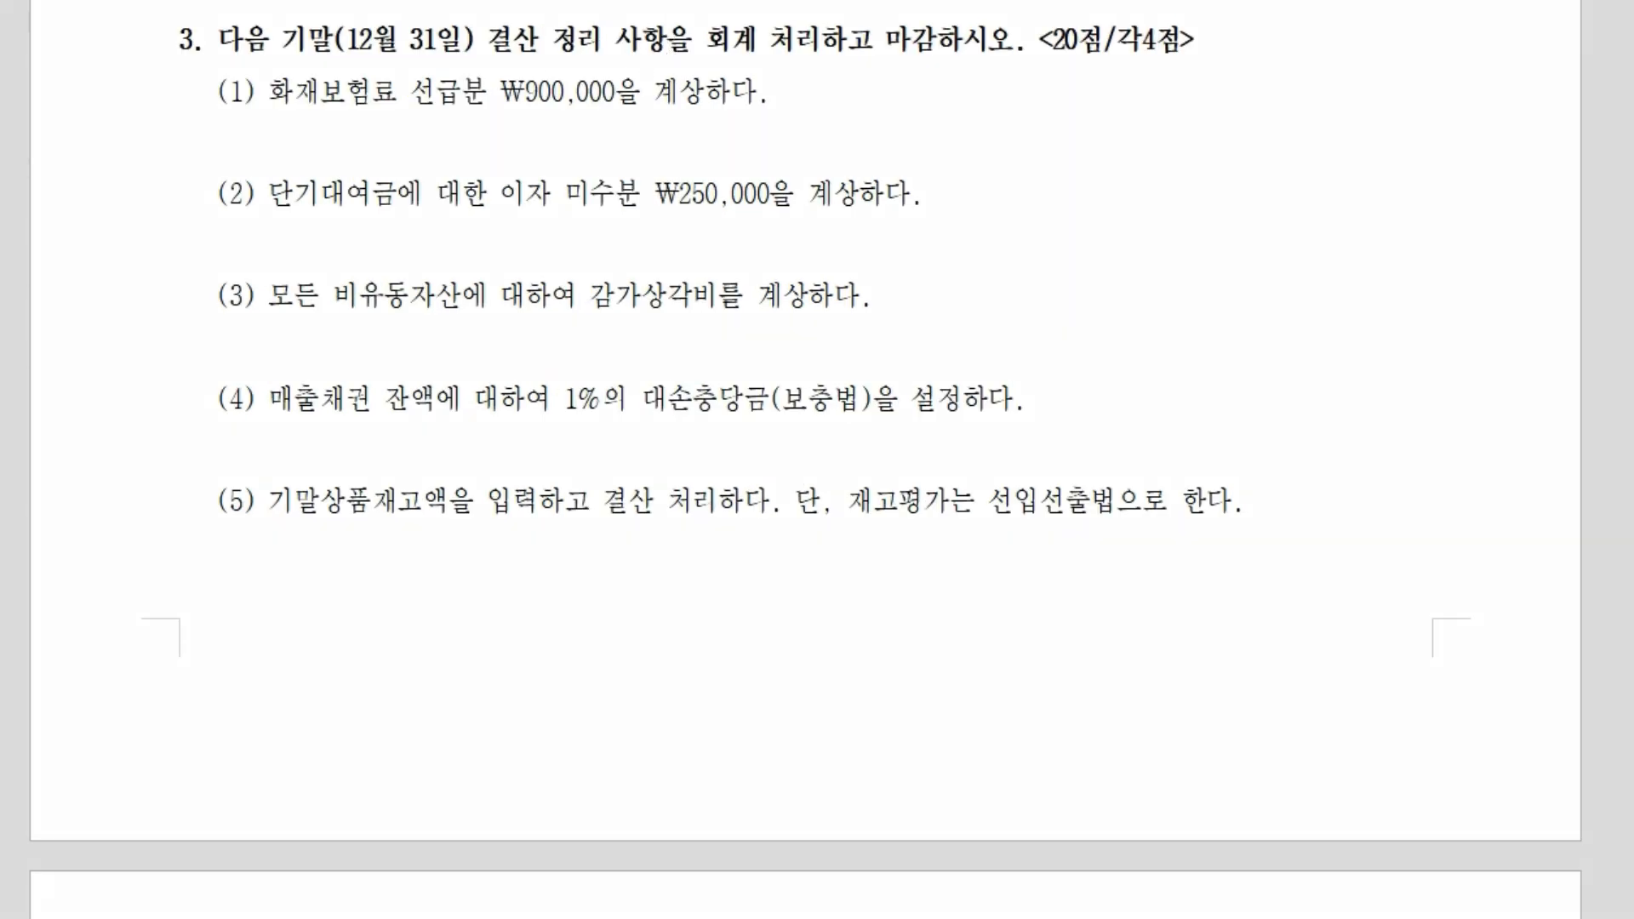
{"action": "left_click_drag", "start_coordinate": [208, 290], "coordinate": [237, 281]}
{"action": "left_click_drag", "start_coordinate": [207, 394], "coordinate": [230, 388]}
{"action": "left_click_drag", "start_coordinate": [221, 485], "coordinate": [249, 464]}
{"action": "mouse_move", "coordinate": [265, 286]}
{"action": "left_mouse_down"}
{"action": "mouse_move", "coordinate": [196, 456]}
{"action": "mouse_move", "coordinate": [244, 514]}
{"action": "left_mouse_up"}
{"action": "left_click_drag", "start_coordinate": [195, 96], "coordinate": [233, 94]}
{"action": "left_click_drag", "start_coordinate": [210, 197], "coordinate": [254, 194]}
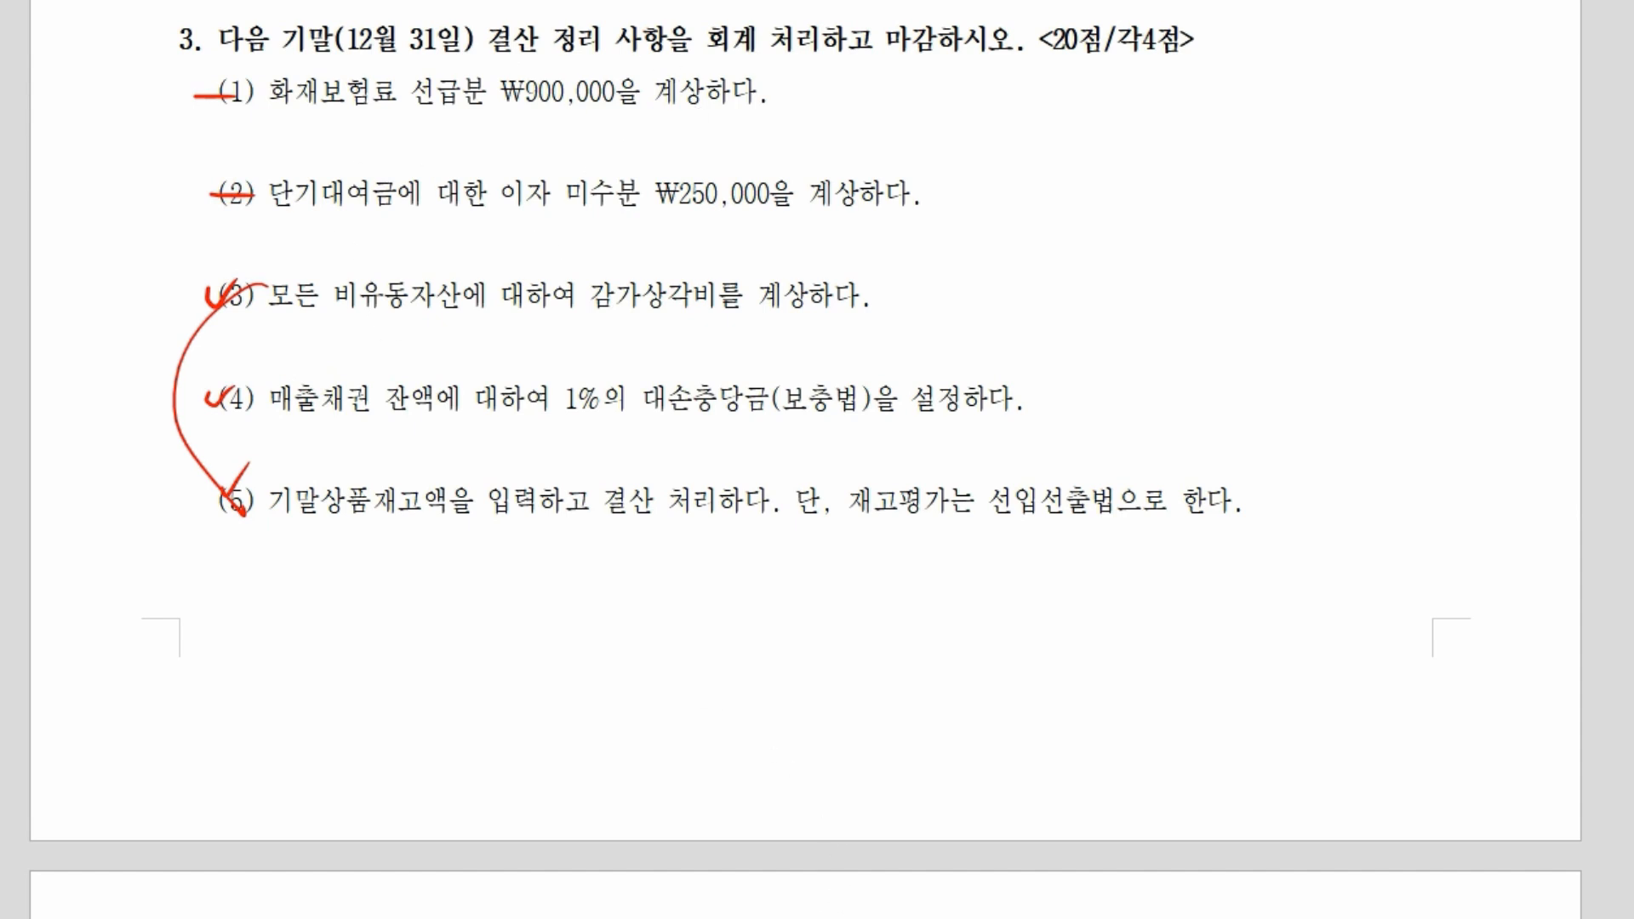
{"action": "key", "text": "Escape"}
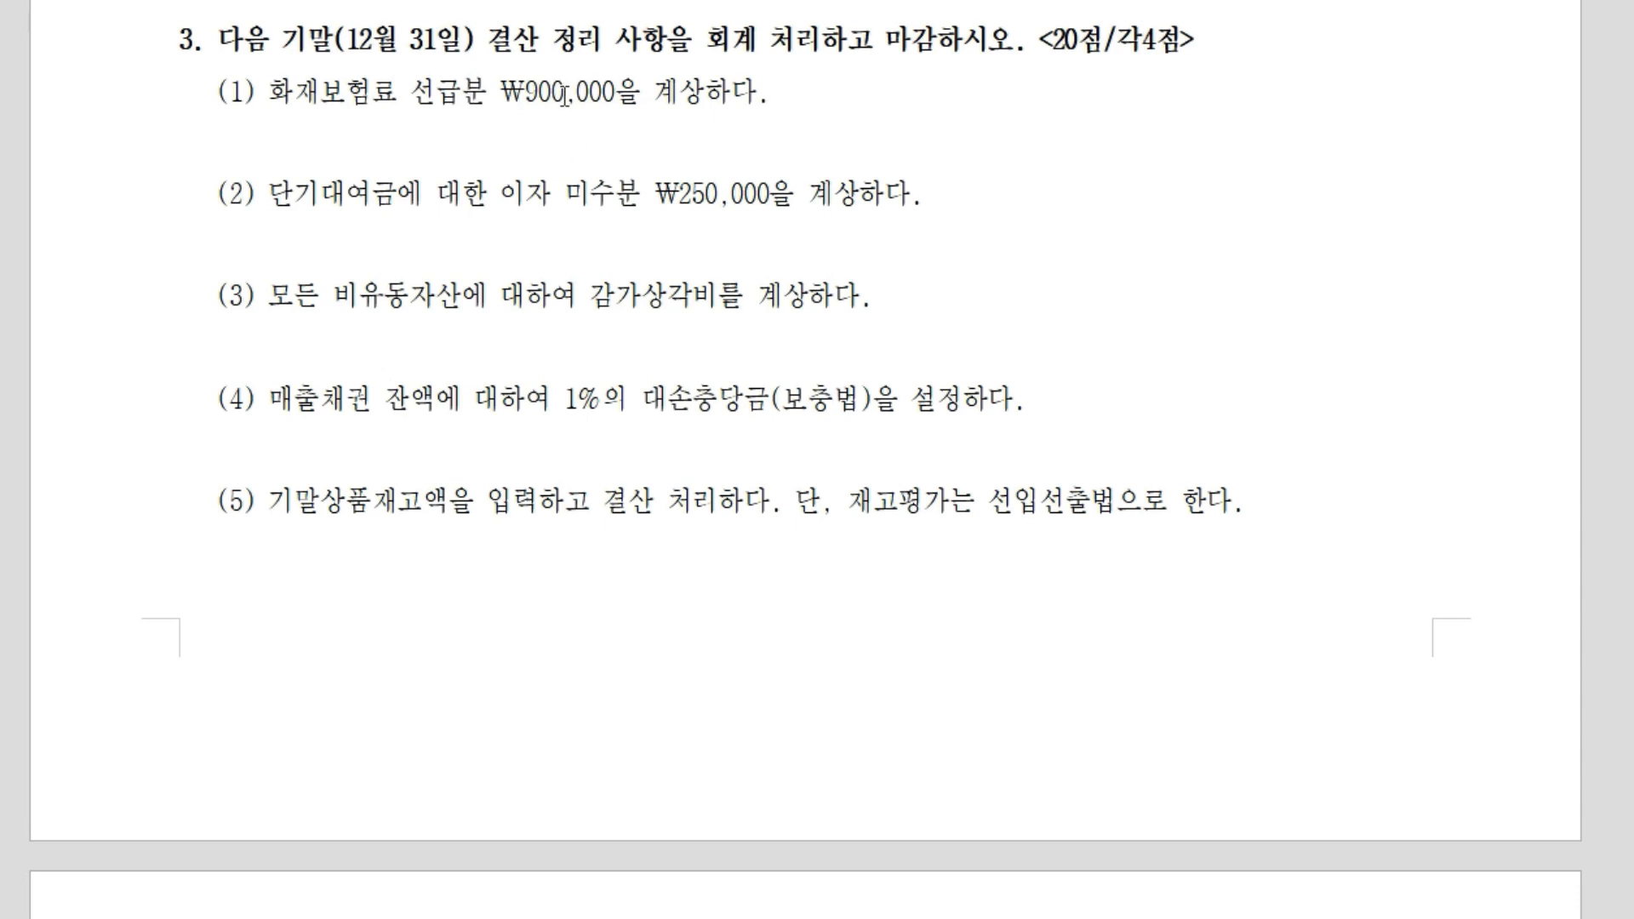
Return to sPLUS and change the slip date in 일반전표입력 to 12월 31일.
{"action": "key", "text": "alt+Tab"}
{"action": "left_click", "coordinate": [365, 494]}
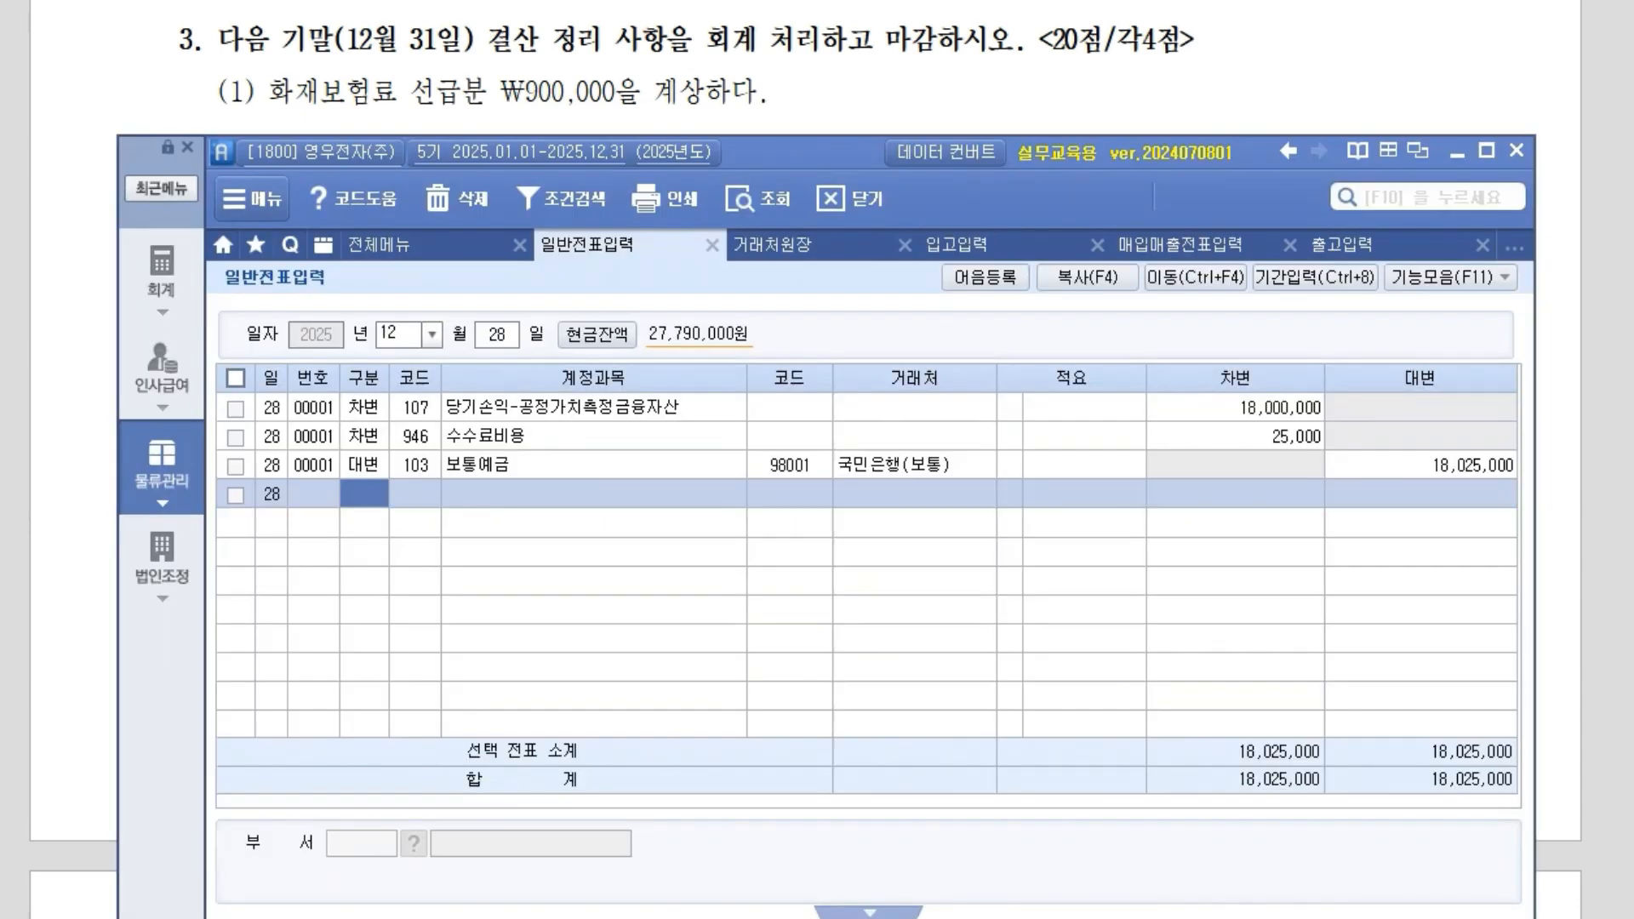
{"action": "left_click", "coordinate": [410, 334]}
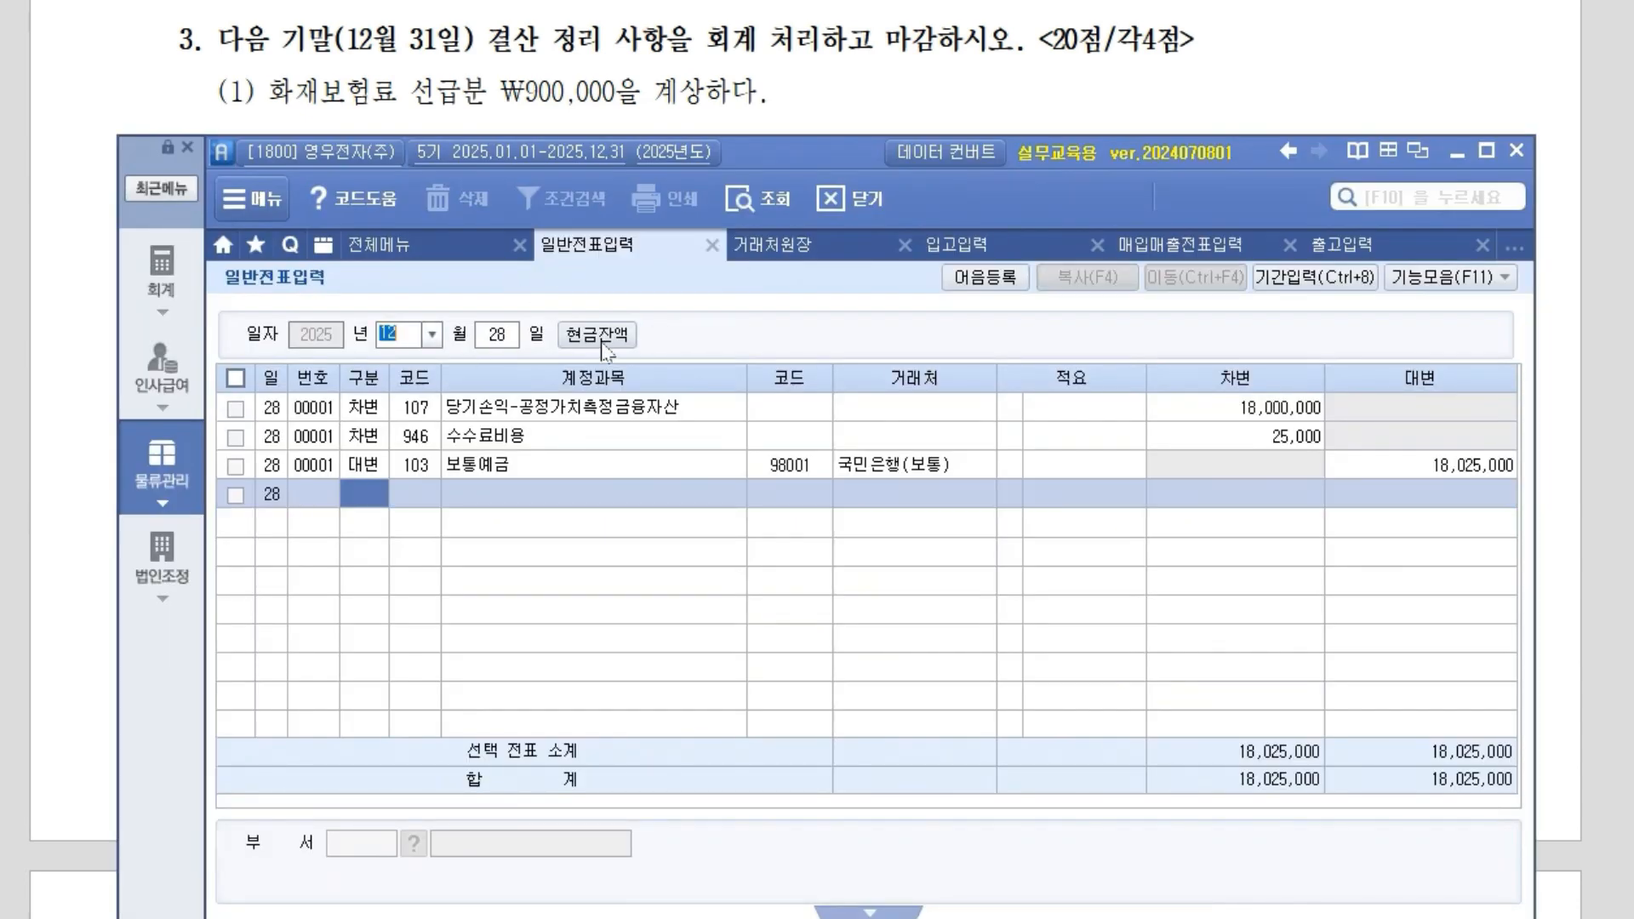
{"action": "key", "text": "Return"}
{"action": "type", "text": "31"}
{"action": "key", "text": "Return"}
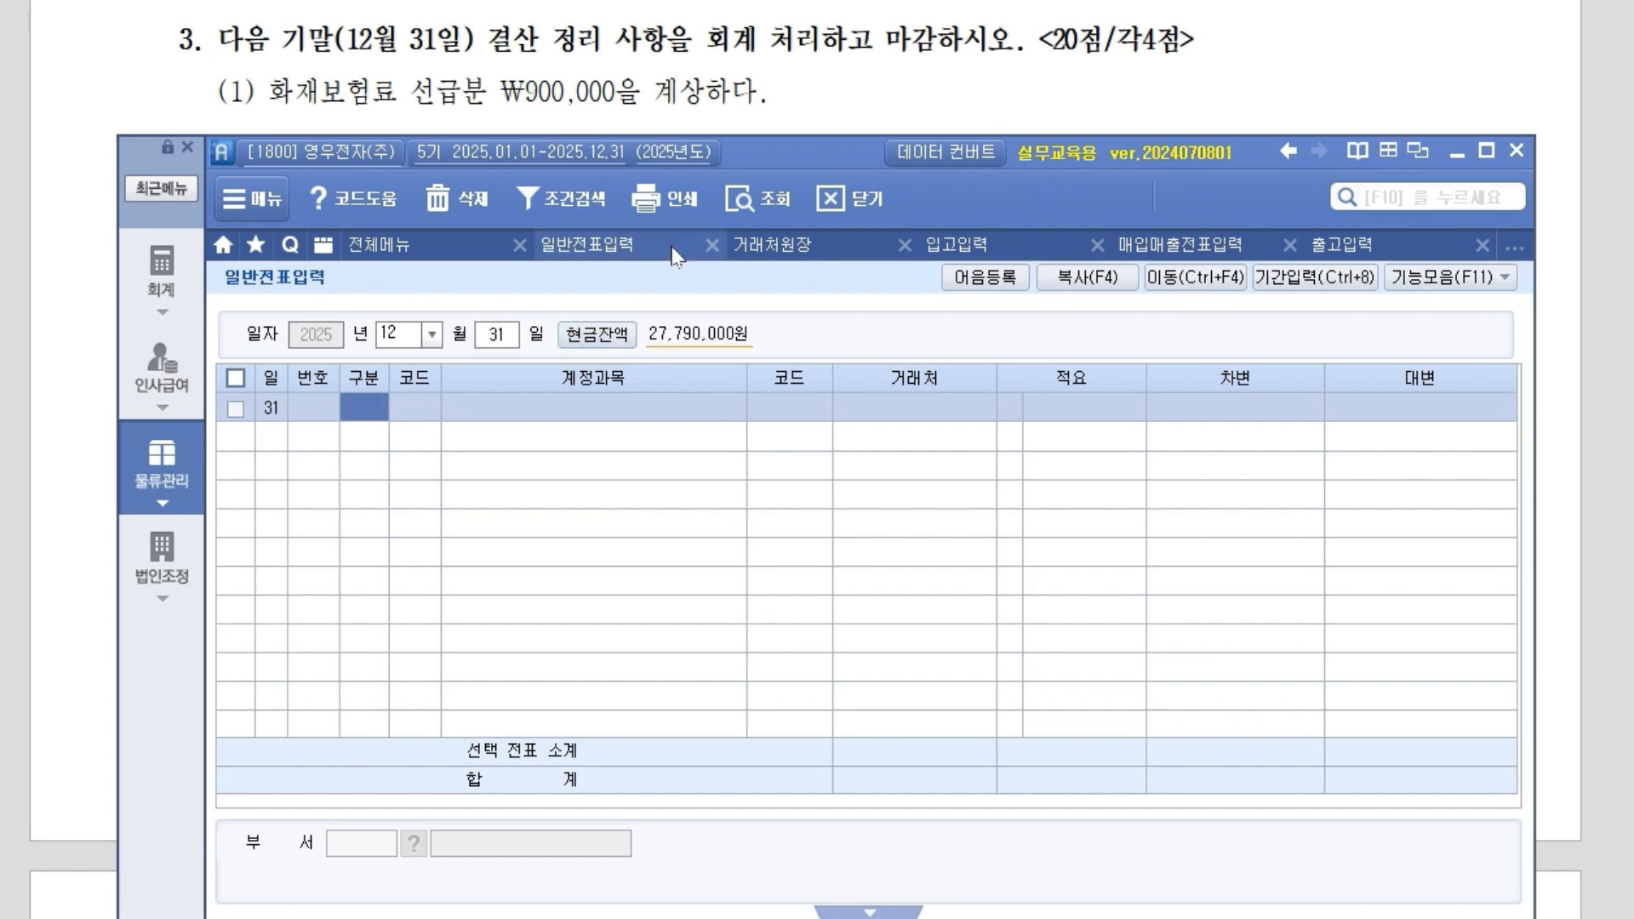
Open the 합계잔액시산표 from the 회계 module's full menu.
{"action": "left_click", "coordinate": [451, 239]}
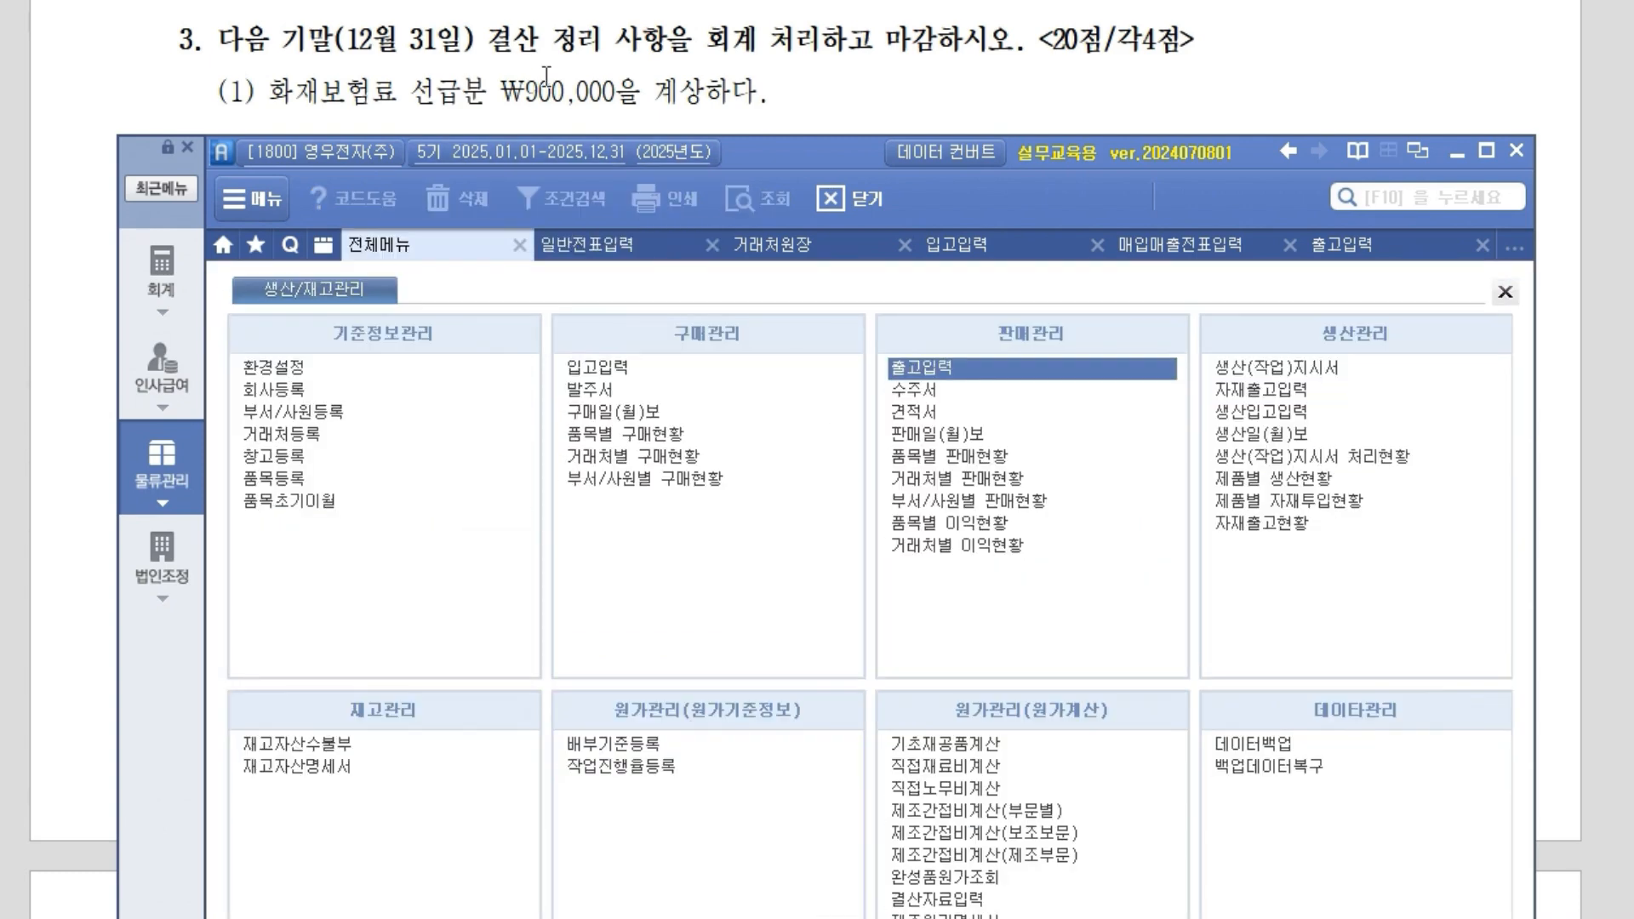
{"action": "left_click", "coordinate": [167, 270]}
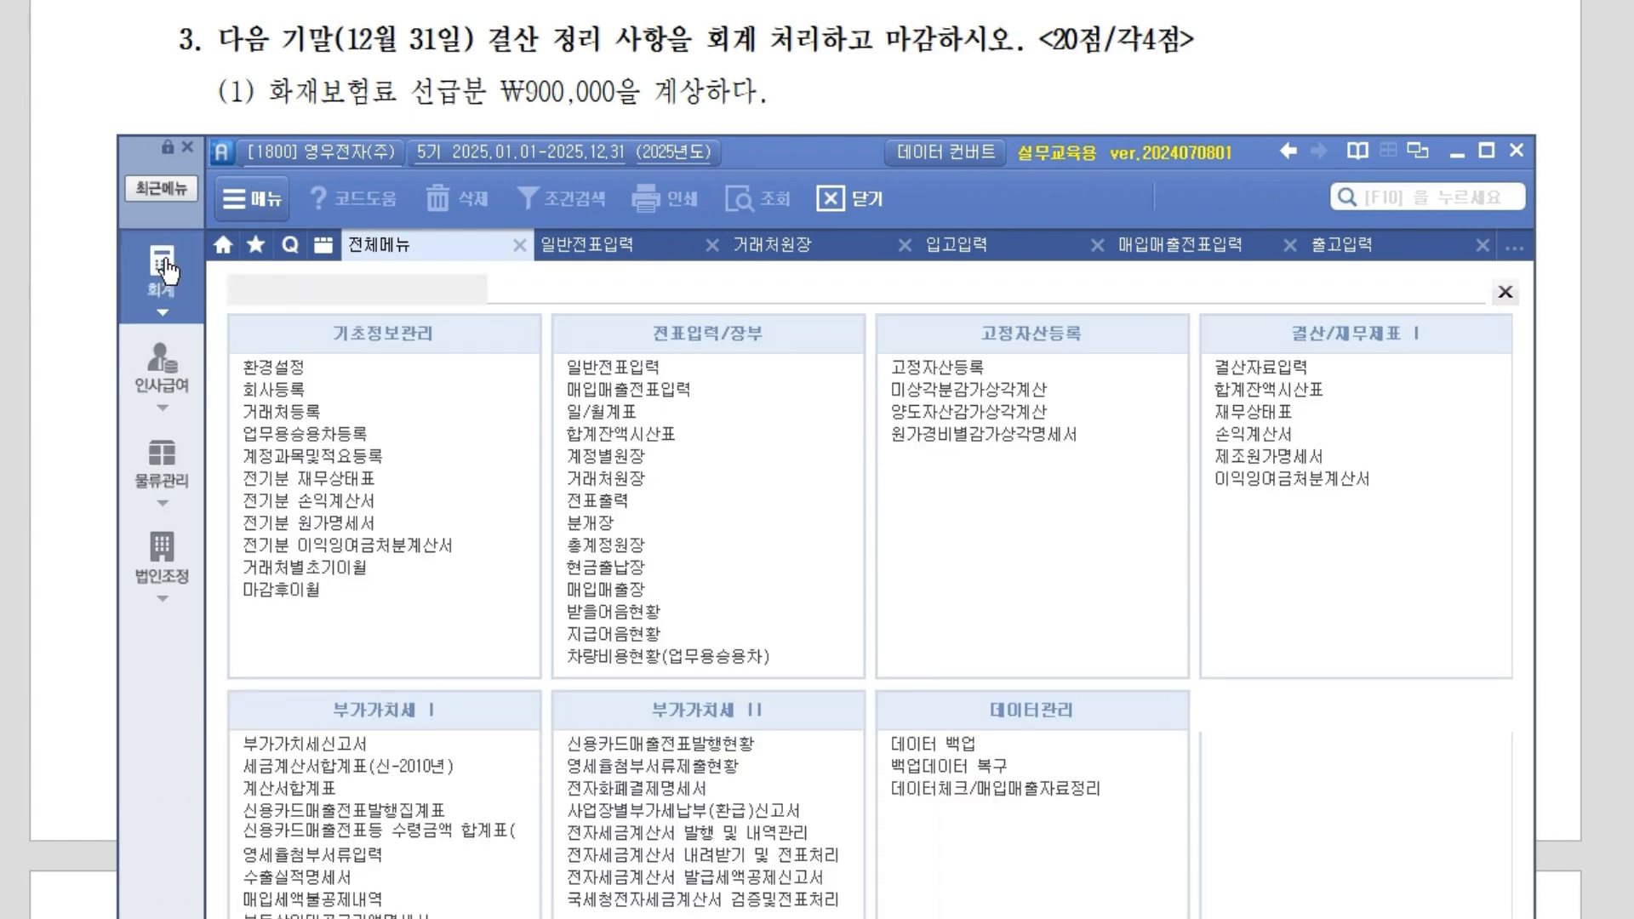
{"action": "left_click", "coordinate": [1326, 389]}
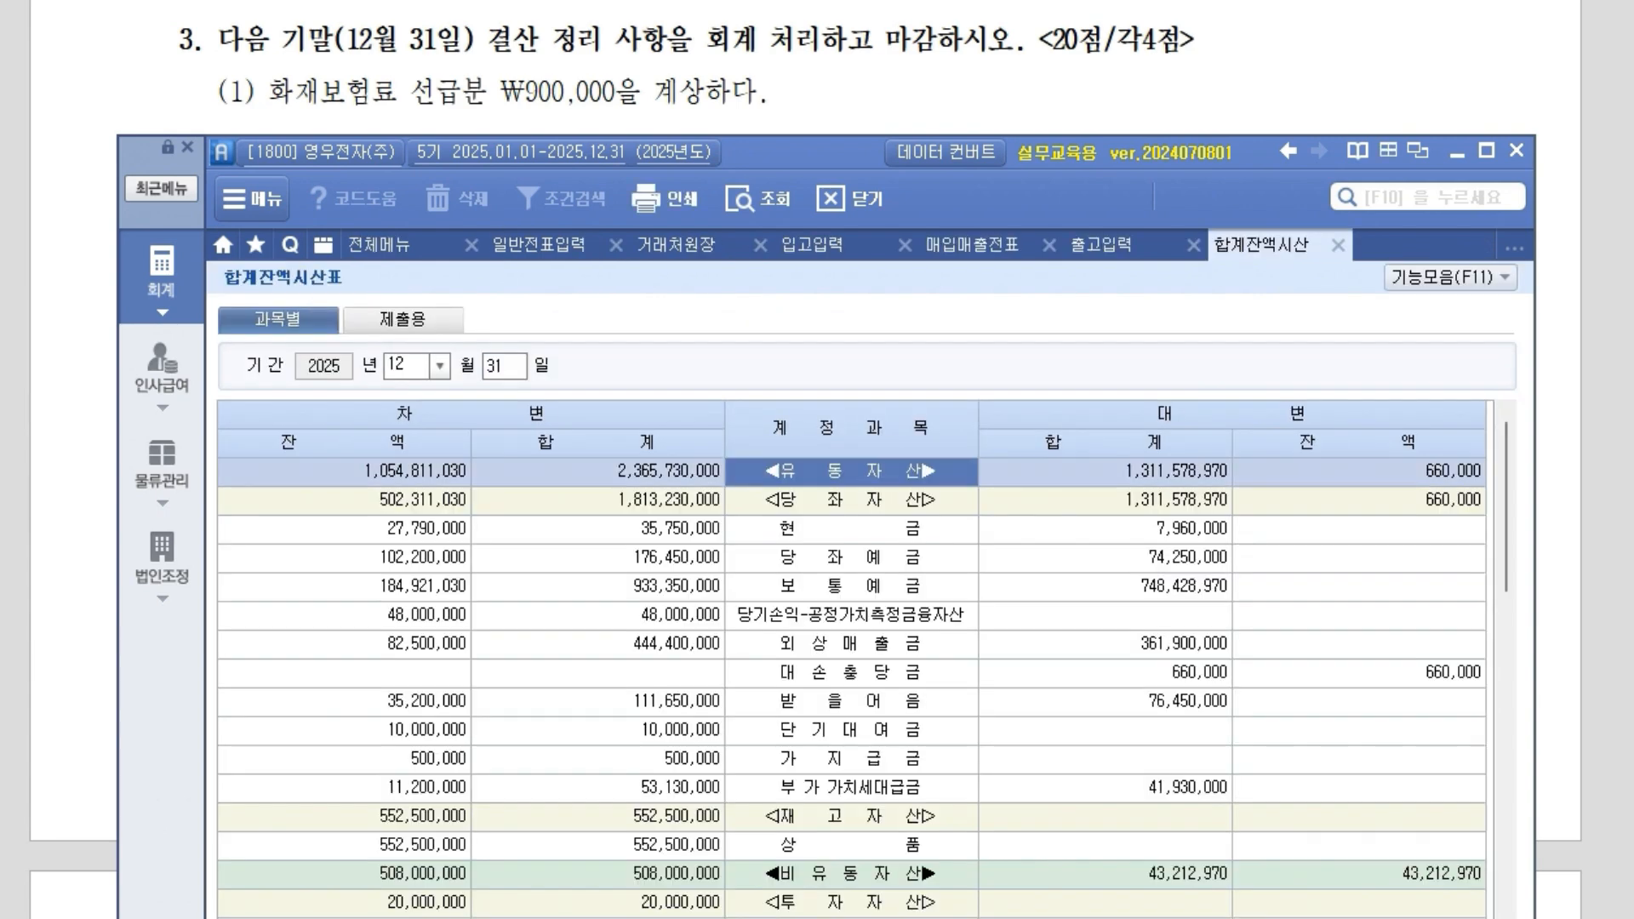
Find 보험료 in the 합계잔액시산표, open its 계정별원장, and select the 10월 1일 화재보험료 entry for 안심보험(주).
{"action": "key", "text": "ctrl+f"}
{"action": "type", "text": "보험료"}
{"action": "key", "text": "Return"}
{"action": "key", "text": "Escape"}
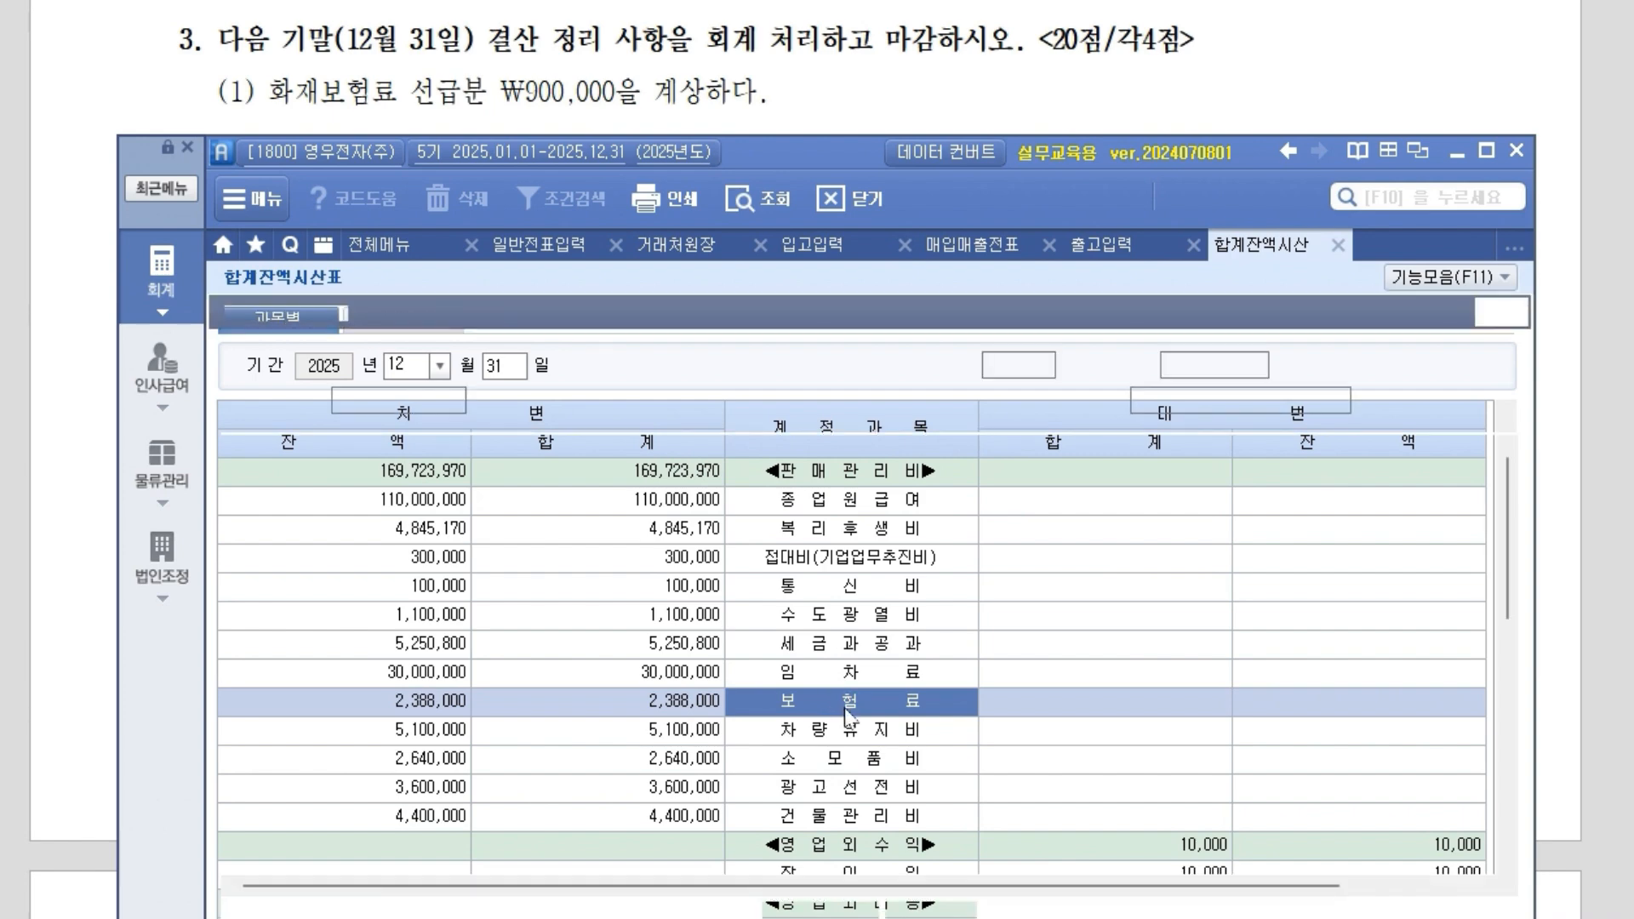
{"action": "scroll", "coordinate": [845, 708], "scroll_direction": "down", "scroll_amount": 7}
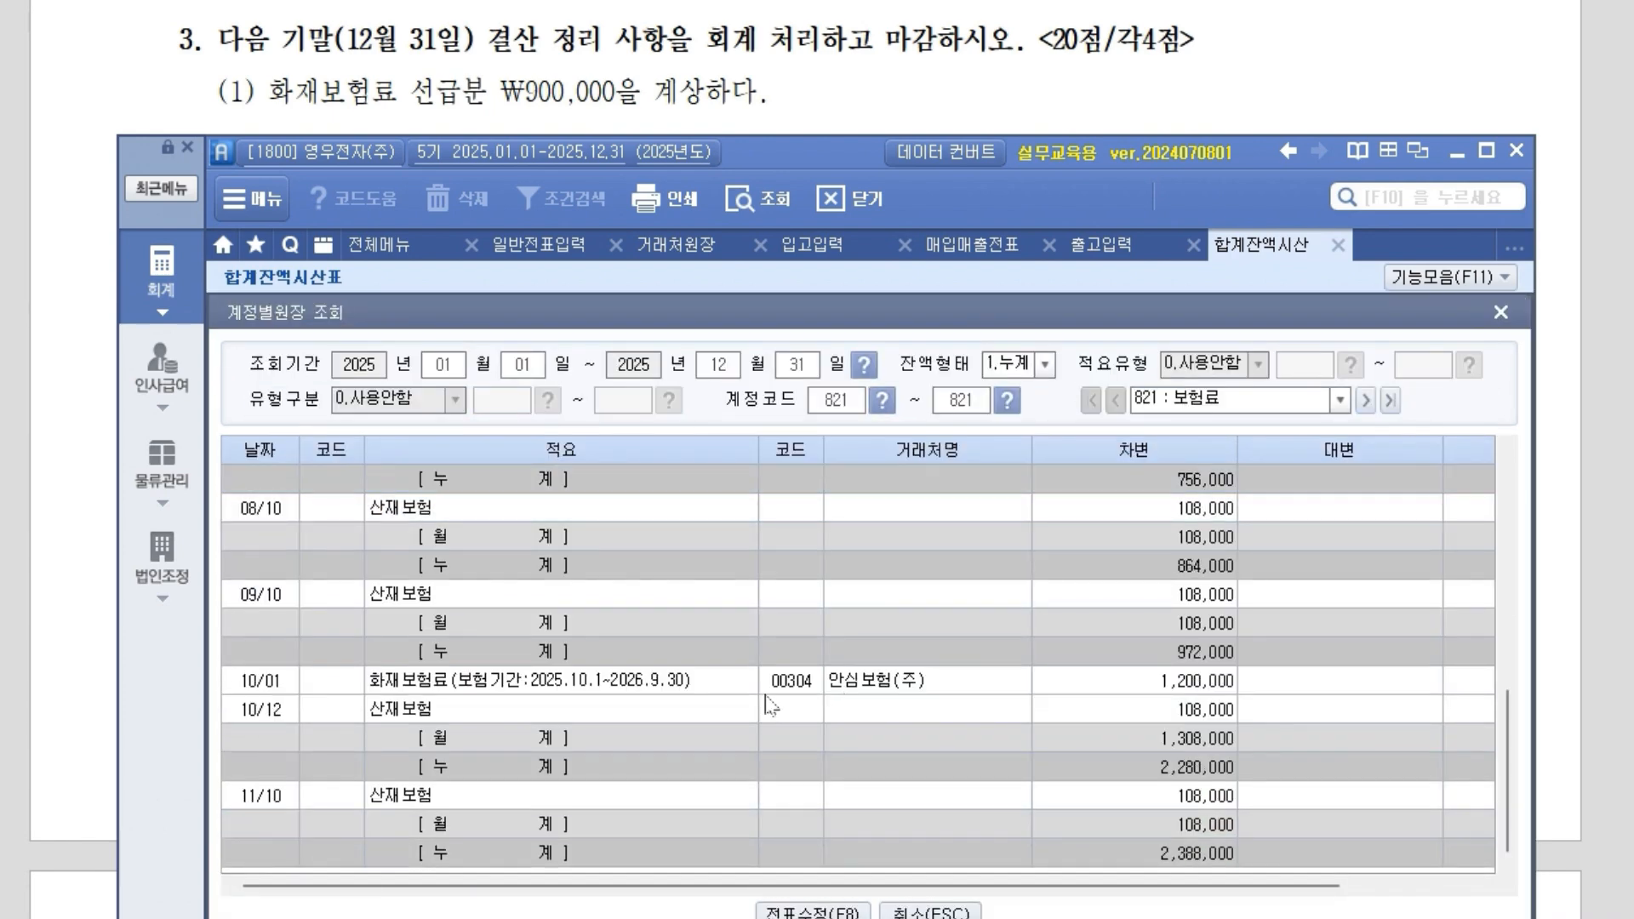
{"action": "left_click", "coordinate": [723, 691]}
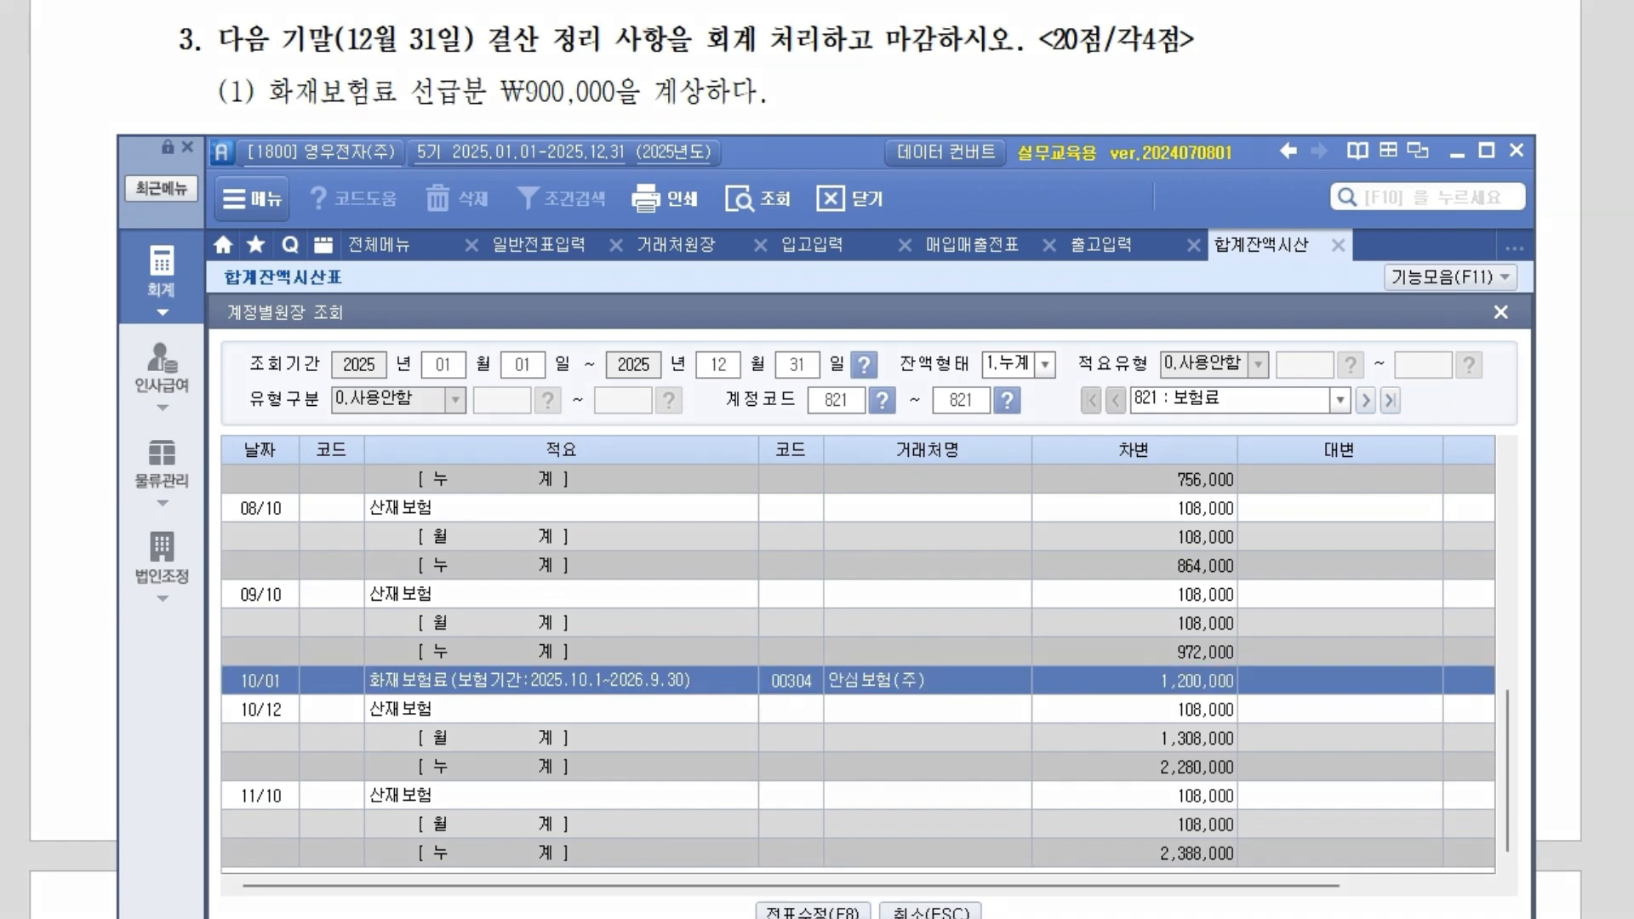
{"action": "mouse_move", "coordinate": [1141, 675]}
{"action": "left_mouse_down"}
{"action": "mouse_move", "coordinate": [1192, 711]}
{"action": "mouse_move", "coordinate": [1239, 685]}
{"action": "left_mouse_up"}
{"action": "left_click_drag", "start_coordinate": [358, 517], "coordinate": [430, 483]}
{"action": "left_click_drag", "start_coordinate": [375, 601], "coordinate": [432, 562]}
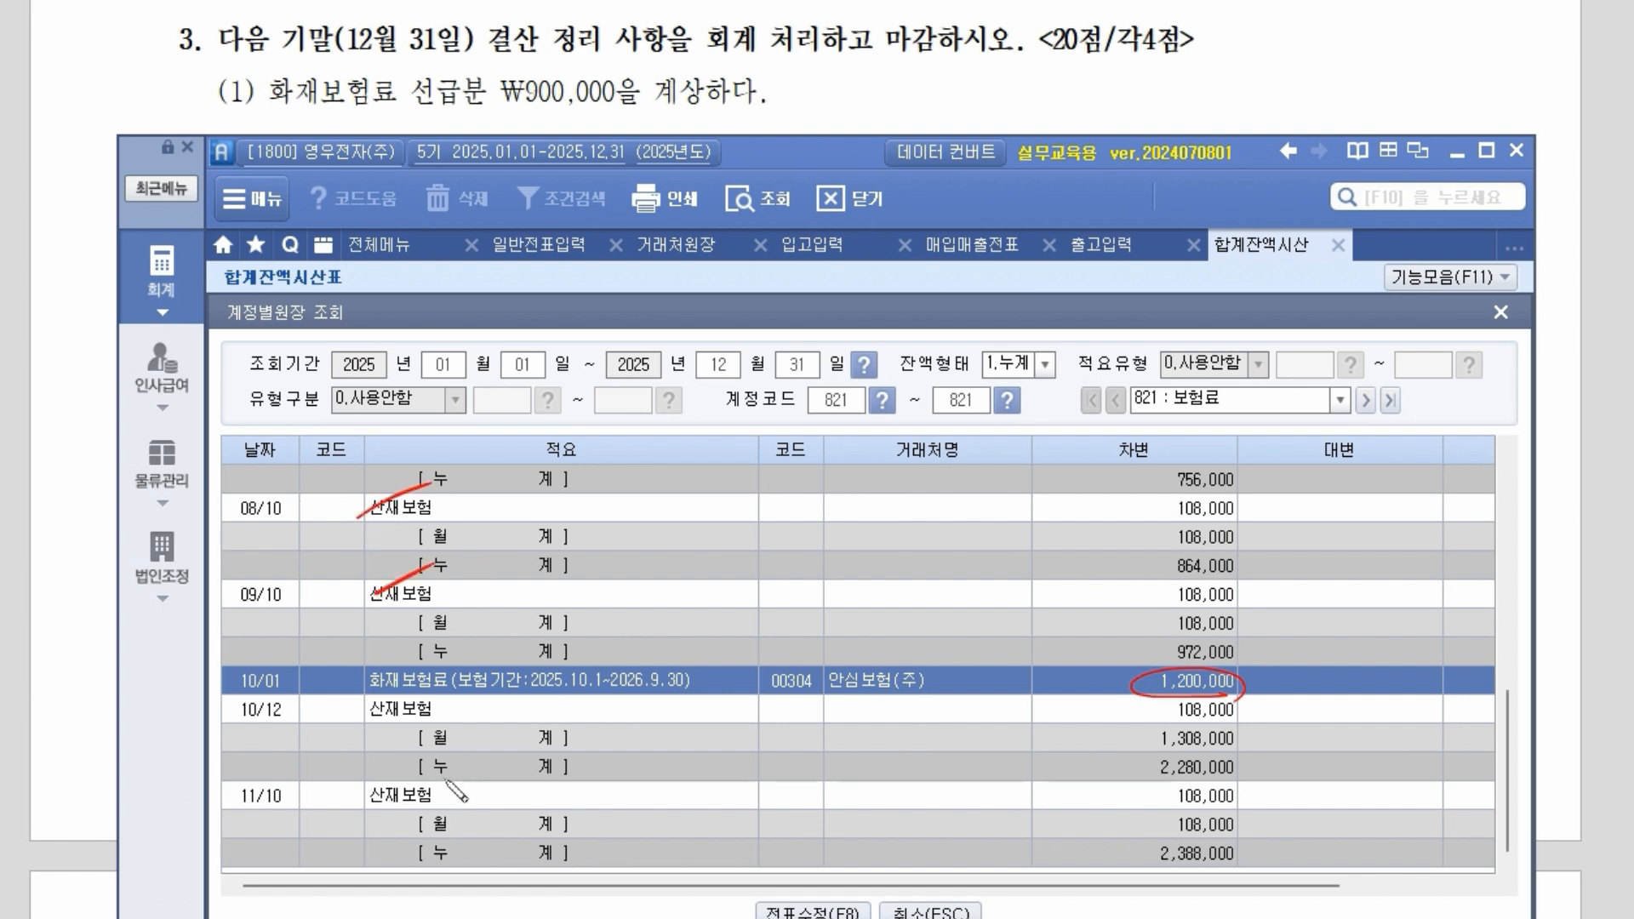
{"action": "left_click_drag", "start_coordinate": [444, 503], "coordinate": [481, 490]}
{"action": "left_click_drag", "start_coordinate": [458, 579], "coordinate": [490, 576]}
{"action": "left_click_drag", "start_coordinate": [444, 705], "coordinate": [463, 706]}
{"action": "left_click_drag", "start_coordinate": [445, 790], "coordinate": [459, 788]}
{"action": "key", "text": "Escape"}
{"action": "mouse_move", "coordinate": [371, 693]}
{"action": "left_mouse_down"}
{"action": "mouse_move", "coordinate": [759, 699]}
{"action": "mouse_move", "coordinate": [688, 724]}
{"action": "left_mouse_up"}
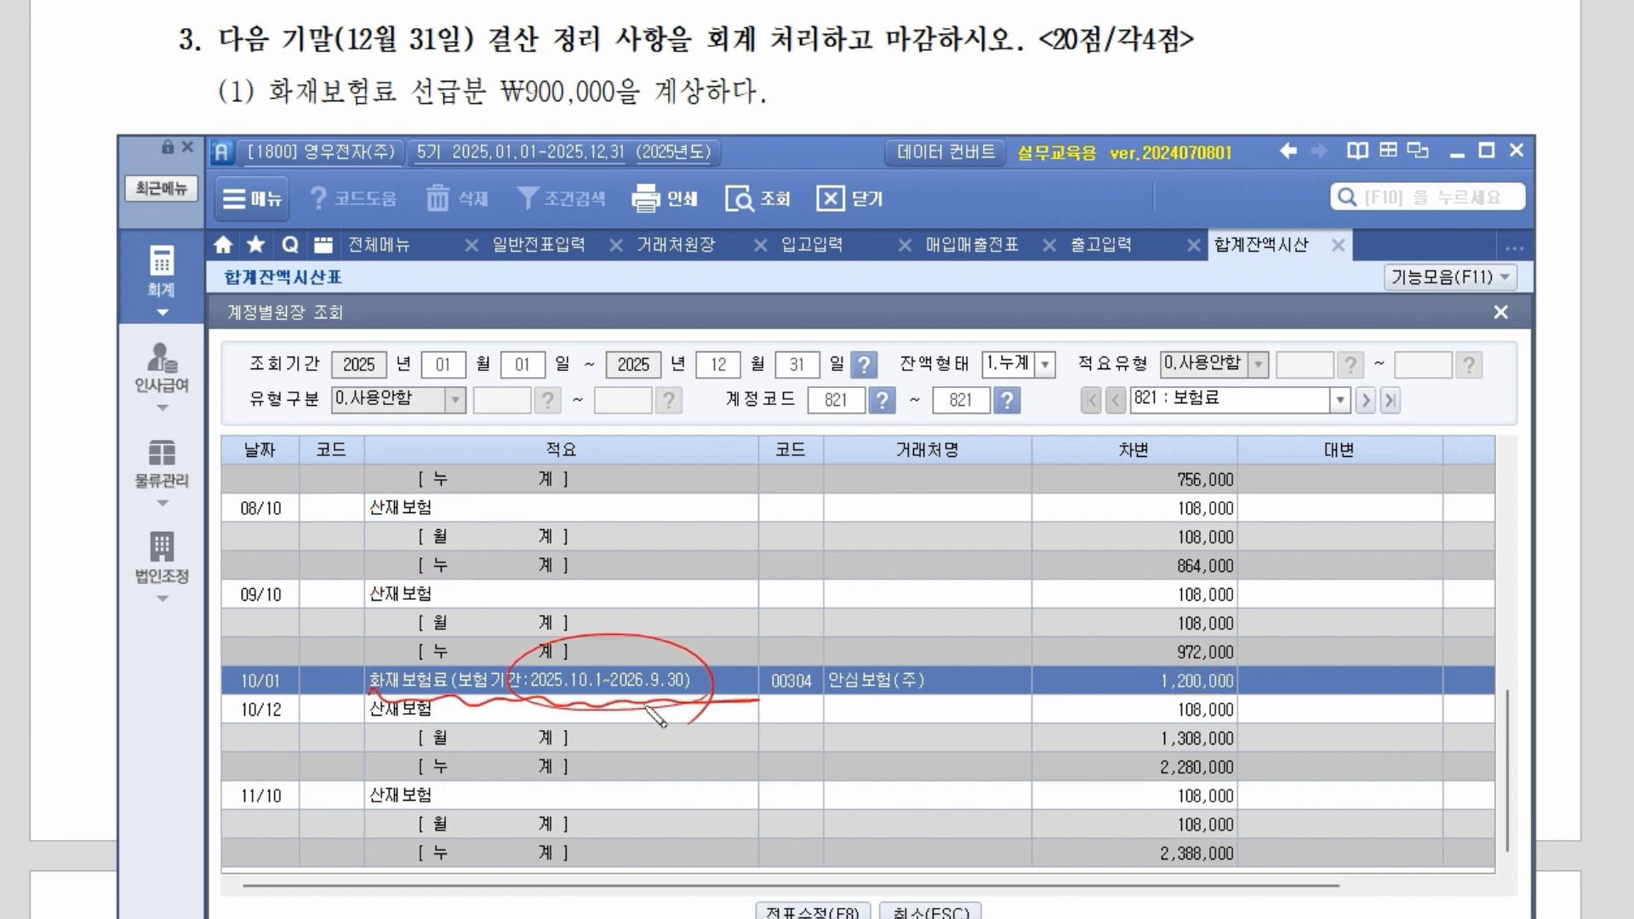
{"action": "left_click_drag", "start_coordinate": [618, 661], "coordinate": [732, 627]}
{"action": "mouse_move", "coordinate": [721, 623]}
{"action": "left_mouse_down"}
{"action": "mouse_move", "coordinate": [737, 639]}
{"action": "mouse_move", "coordinate": [821, 635]}
{"action": "left_mouse_up"}
{"action": "mouse_move", "coordinate": [822, 571]}
{"action": "left_mouse_down"}
{"action": "mouse_move", "coordinate": [848, 633]}
{"action": "mouse_move", "coordinate": [858, 595]}
{"action": "left_mouse_up"}
{"action": "mouse_move", "coordinate": [874, 631]}
{"action": "left_mouse_down"}
{"action": "mouse_move", "coordinate": [748, 603]}
{"action": "mouse_move", "coordinate": [877, 637]}
{"action": "left_mouse_up"}
{"action": "mouse_move", "coordinate": [1145, 694]}
{"action": "left_mouse_down"}
{"action": "mouse_move", "coordinate": [1162, 659]}
{"action": "mouse_move", "coordinate": [1139, 691]}
{"action": "left_mouse_up"}
{"action": "left_click_drag", "start_coordinate": [926, 574], "coordinate": [899, 617]}
{"action": "left_click_drag", "start_coordinate": [901, 581], "coordinate": [932, 615]}
{"action": "mouse_move", "coordinate": [943, 569]}
{"action": "left_mouse_down"}
{"action": "mouse_move", "coordinate": [946, 606]}
{"action": "mouse_move", "coordinate": [964, 589]}
{"action": "mouse_move", "coordinate": [1079, 579]}
{"action": "mouse_move", "coordinate": [1009, 576]}
{"action": "left_mouse_up"}
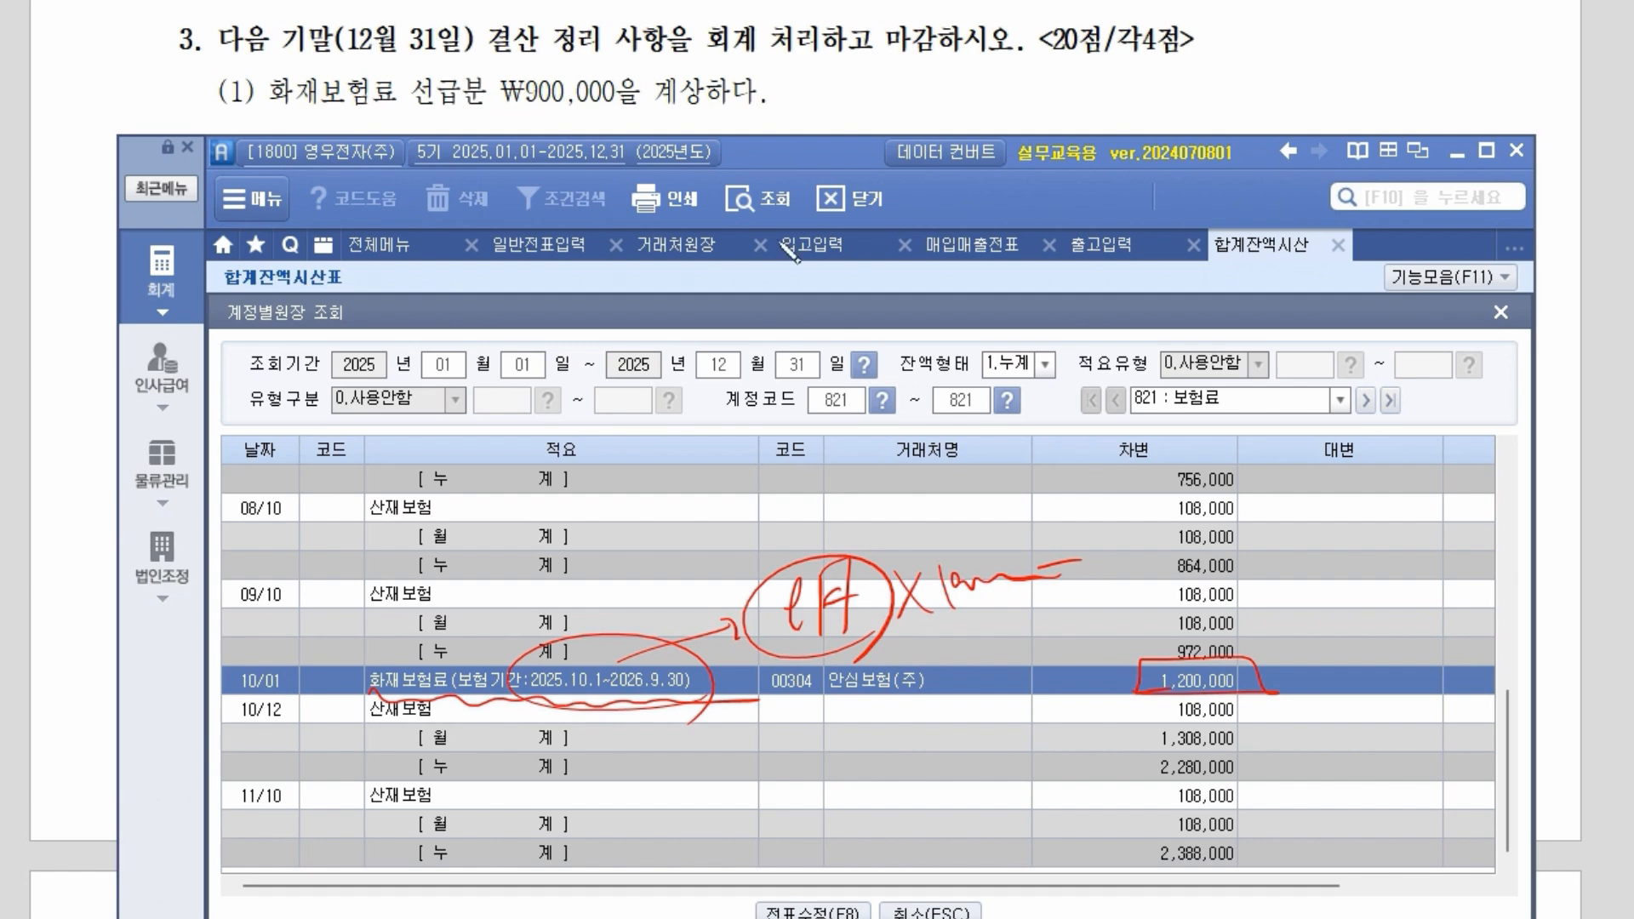
{"action": "left_click_drag", "start_coordinate": [634, 137], "coordinate": [651, 81]}
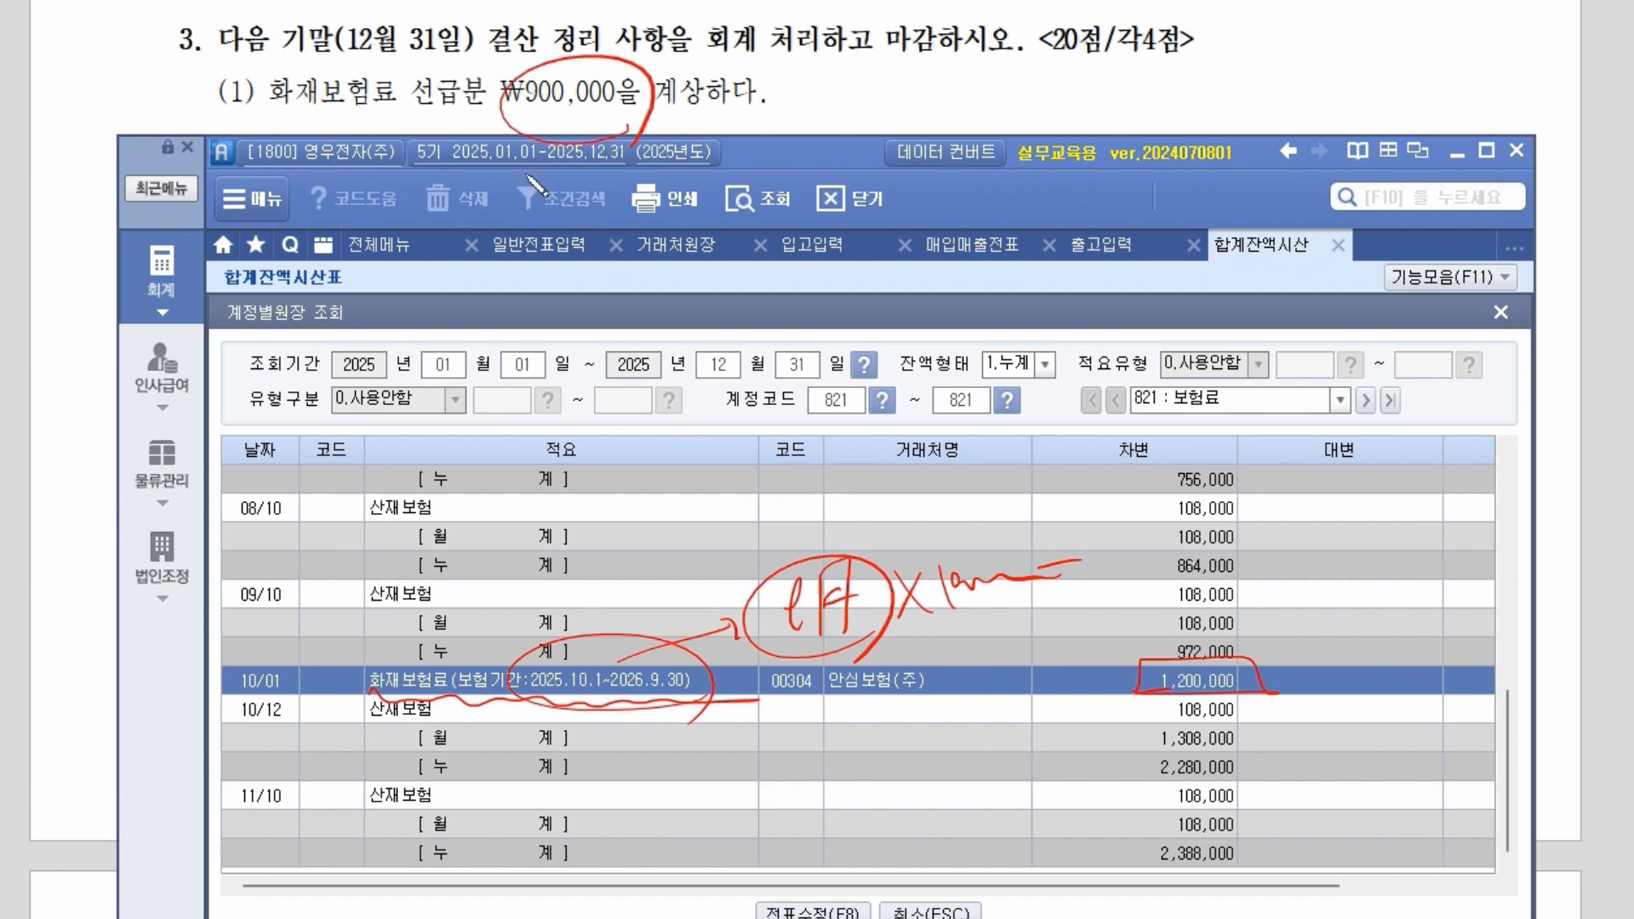
{"action": "left_click_drag", "start_coordinate": [502, 108], "coordinate": [675, 103]}
{"action": "mouse_move", "coordinate": [843, 626]}
{"action": "left_mouse_down"}
{"action": "mouse_move", "coordinate": [749, 477]}
{"action": "mouse_move", "coordinate": [630, 132]}
{"action": "mouse_move", "coordinate": [626, 153]}
{"action": "left_mouse_up"}
{"action": "left_click_drag", "start_coordinate": [509, 141], "coordinate": [721, 128]}
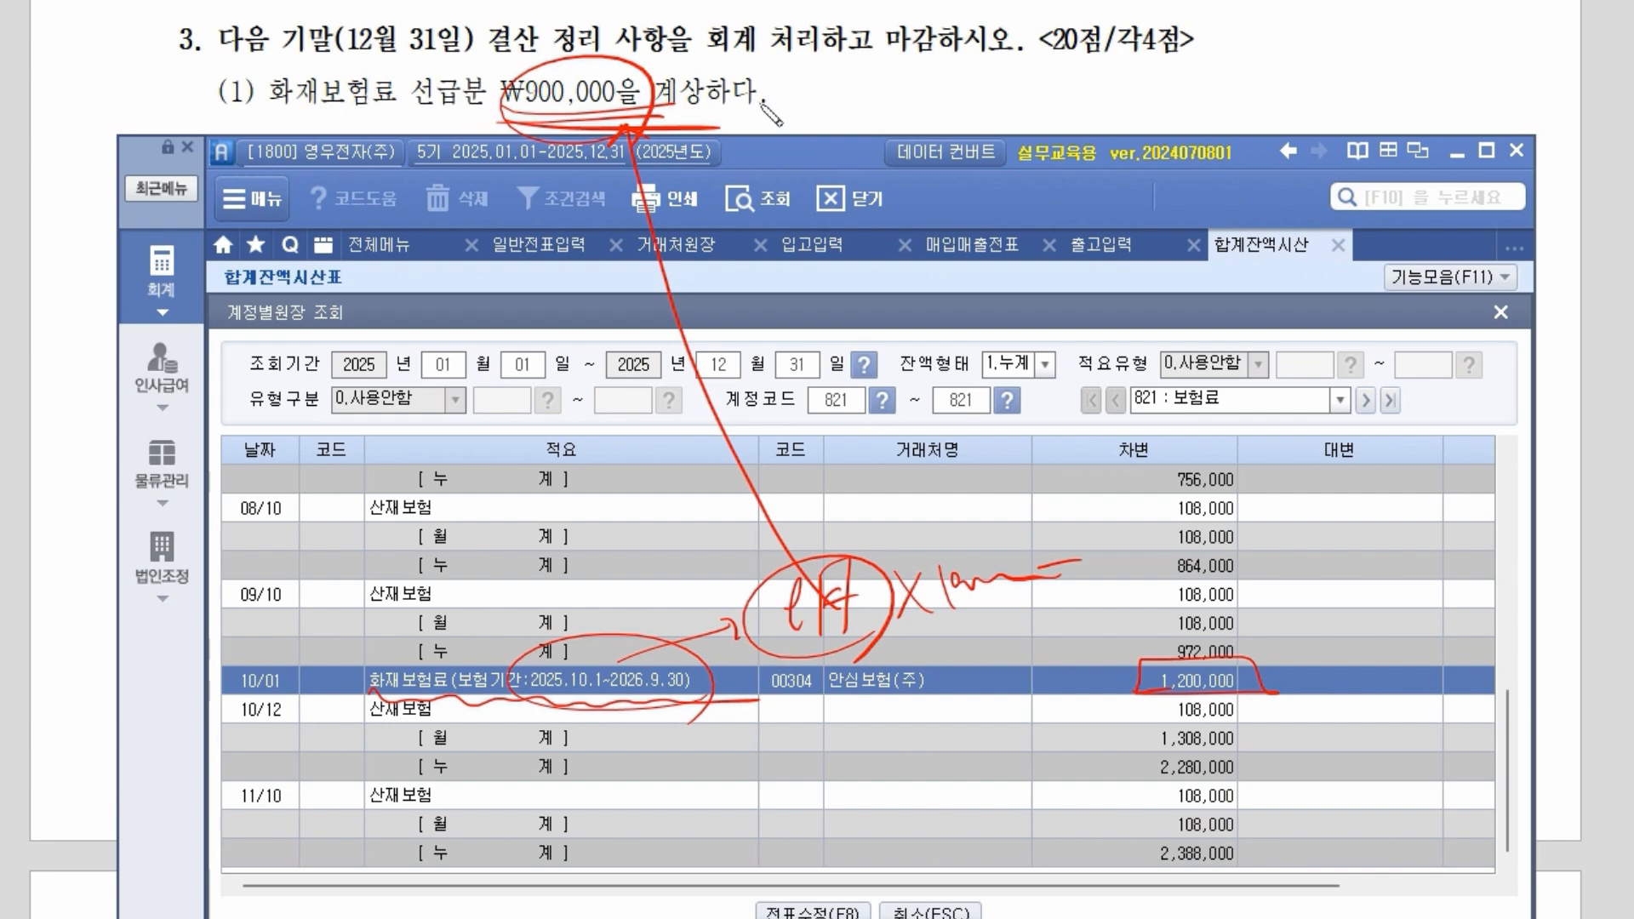
{"action": "key", "text": "Escape"}
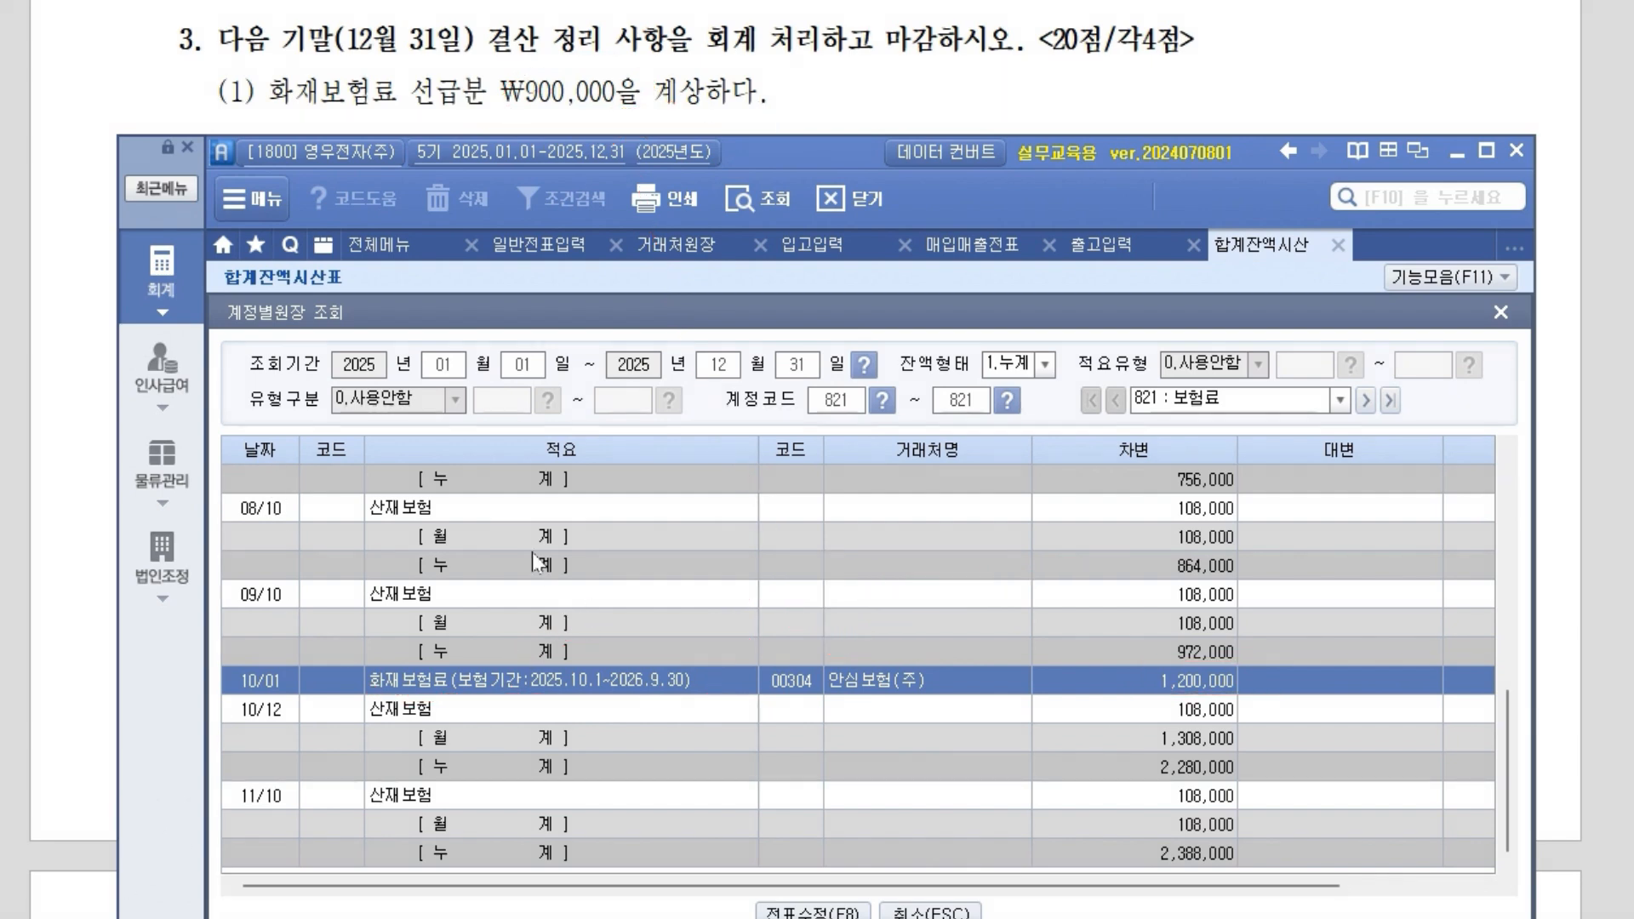
Close the 보험료 ledger, return to 일반전표입력, and add a 12월 31일 차변 line for 선급비용 (133) with an amount of 900,000.
{"action": "left_click", "coordinate": [1498, 313]}
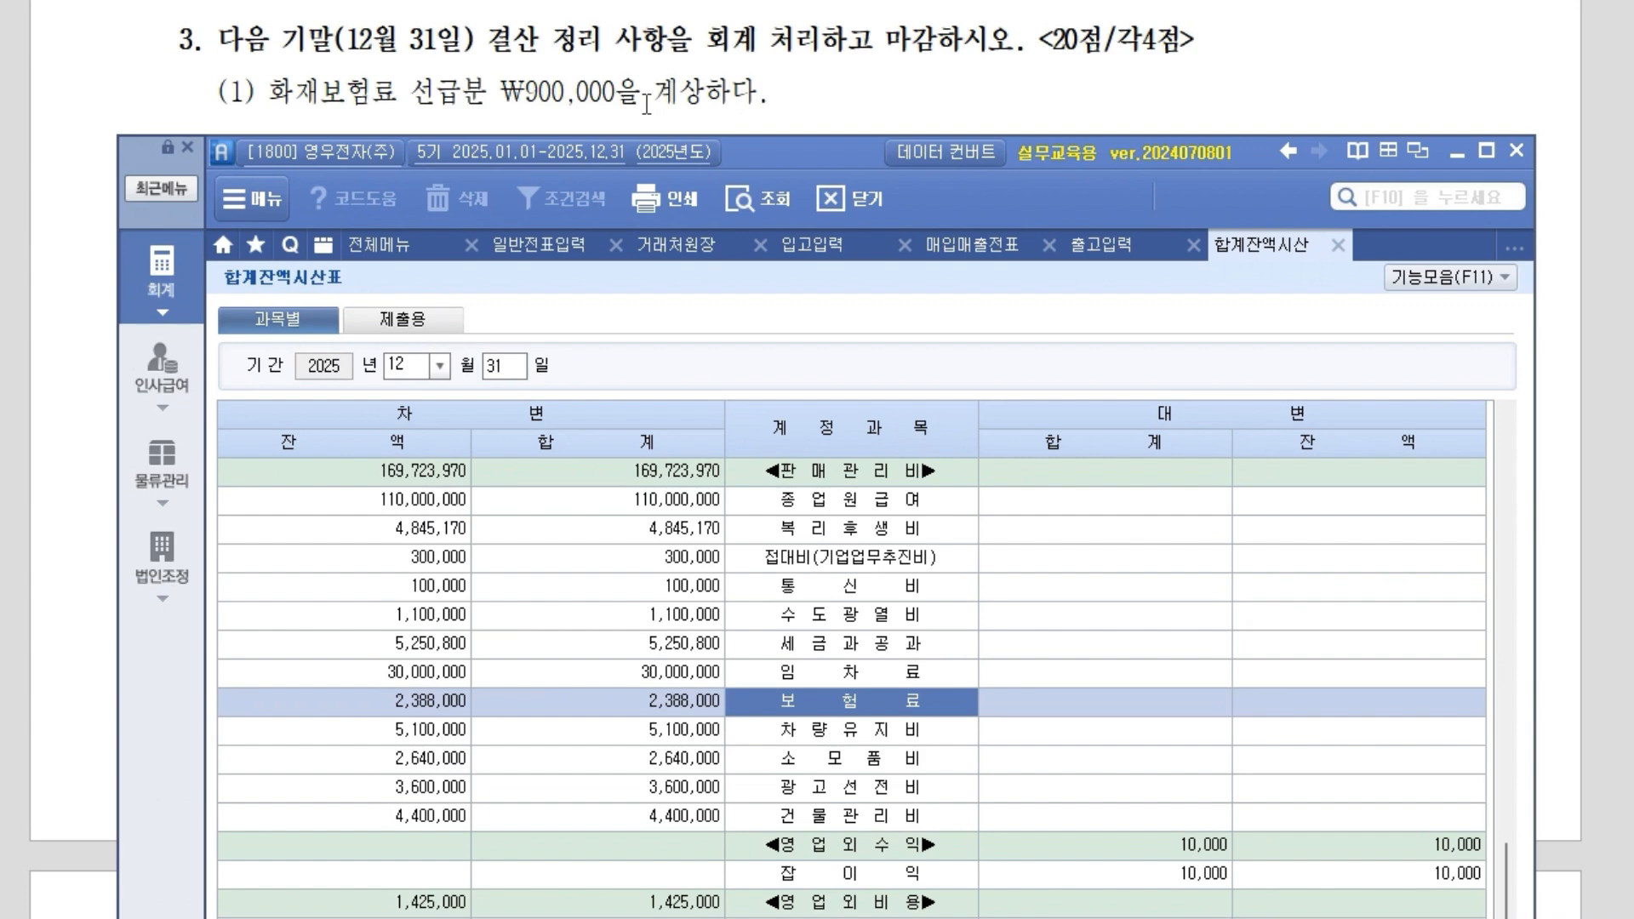
{"action": "left_click", "coordinate": [538, 244]}
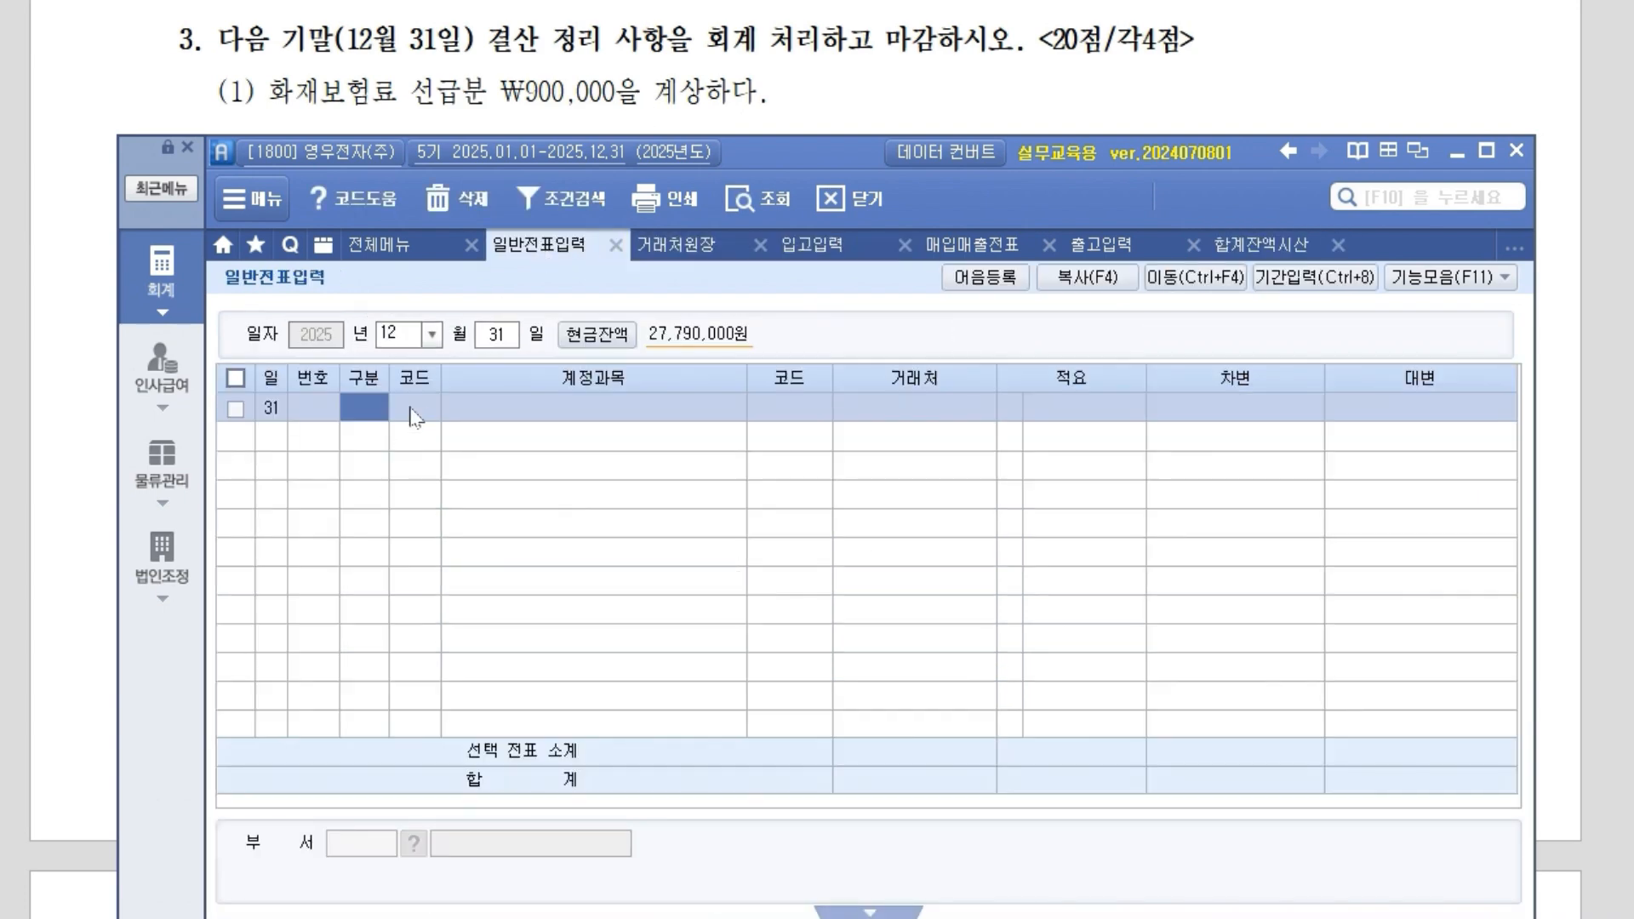
{"action": "type", "text": "3"}
{"action": "key", "text": "Return"}
{"action": "type", "text": "133"}
{"action": "key", "text": "Return"}
{"action": "key", "text": "Return"}
{"action": "key", "text": "Return"}
{"action": "type", "text": "9000000"}
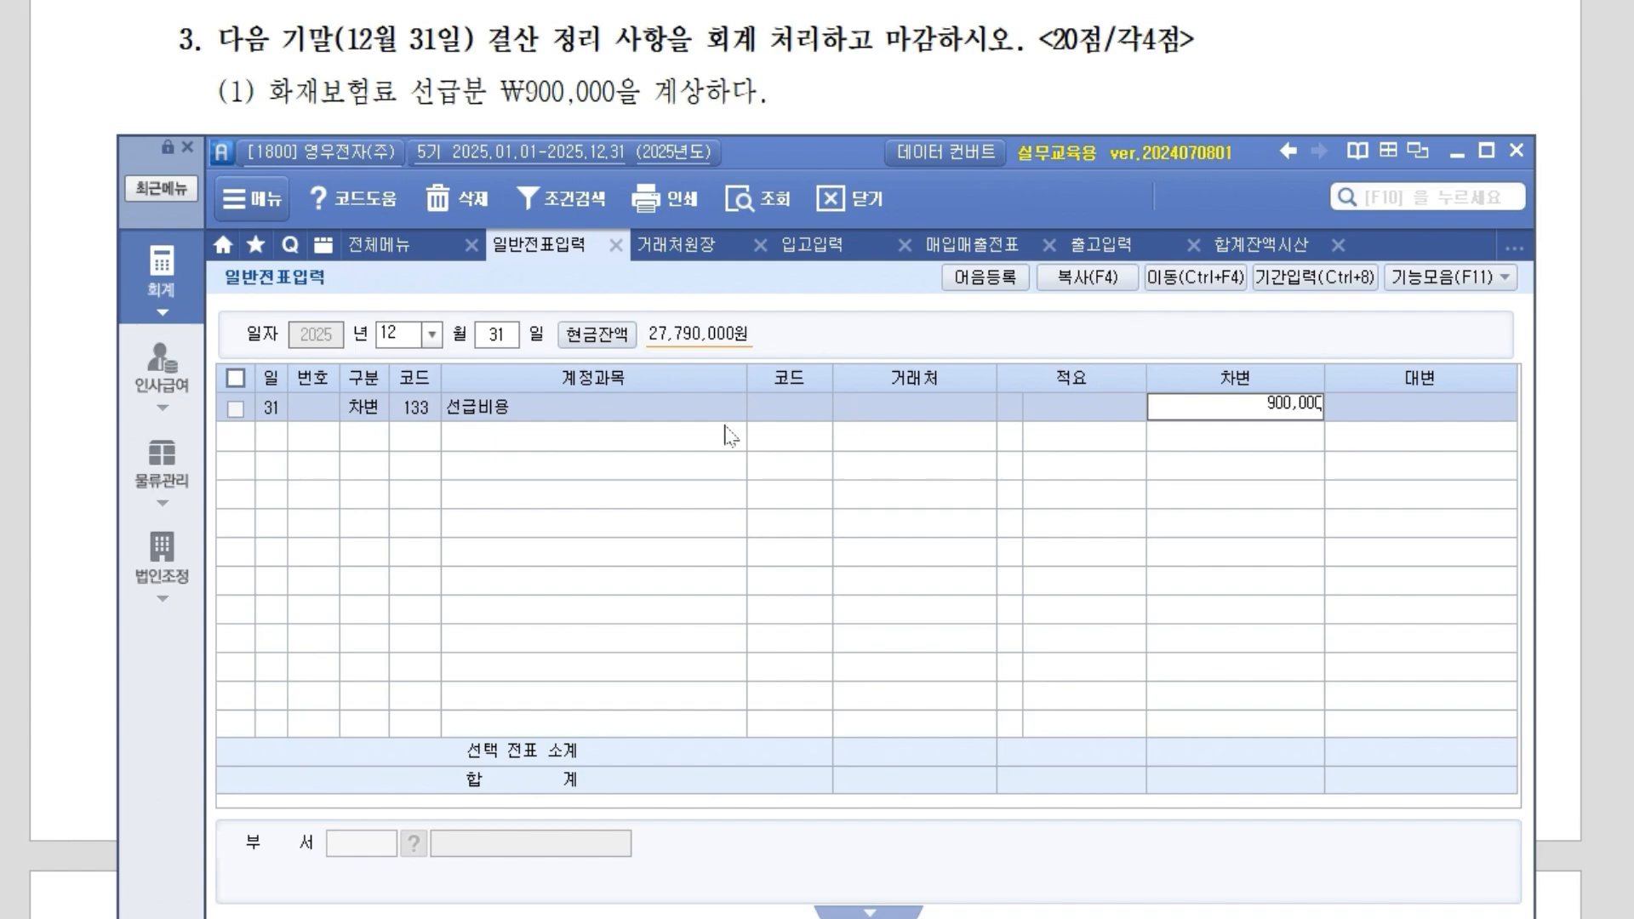
{"action": "key", "text": "Return"}
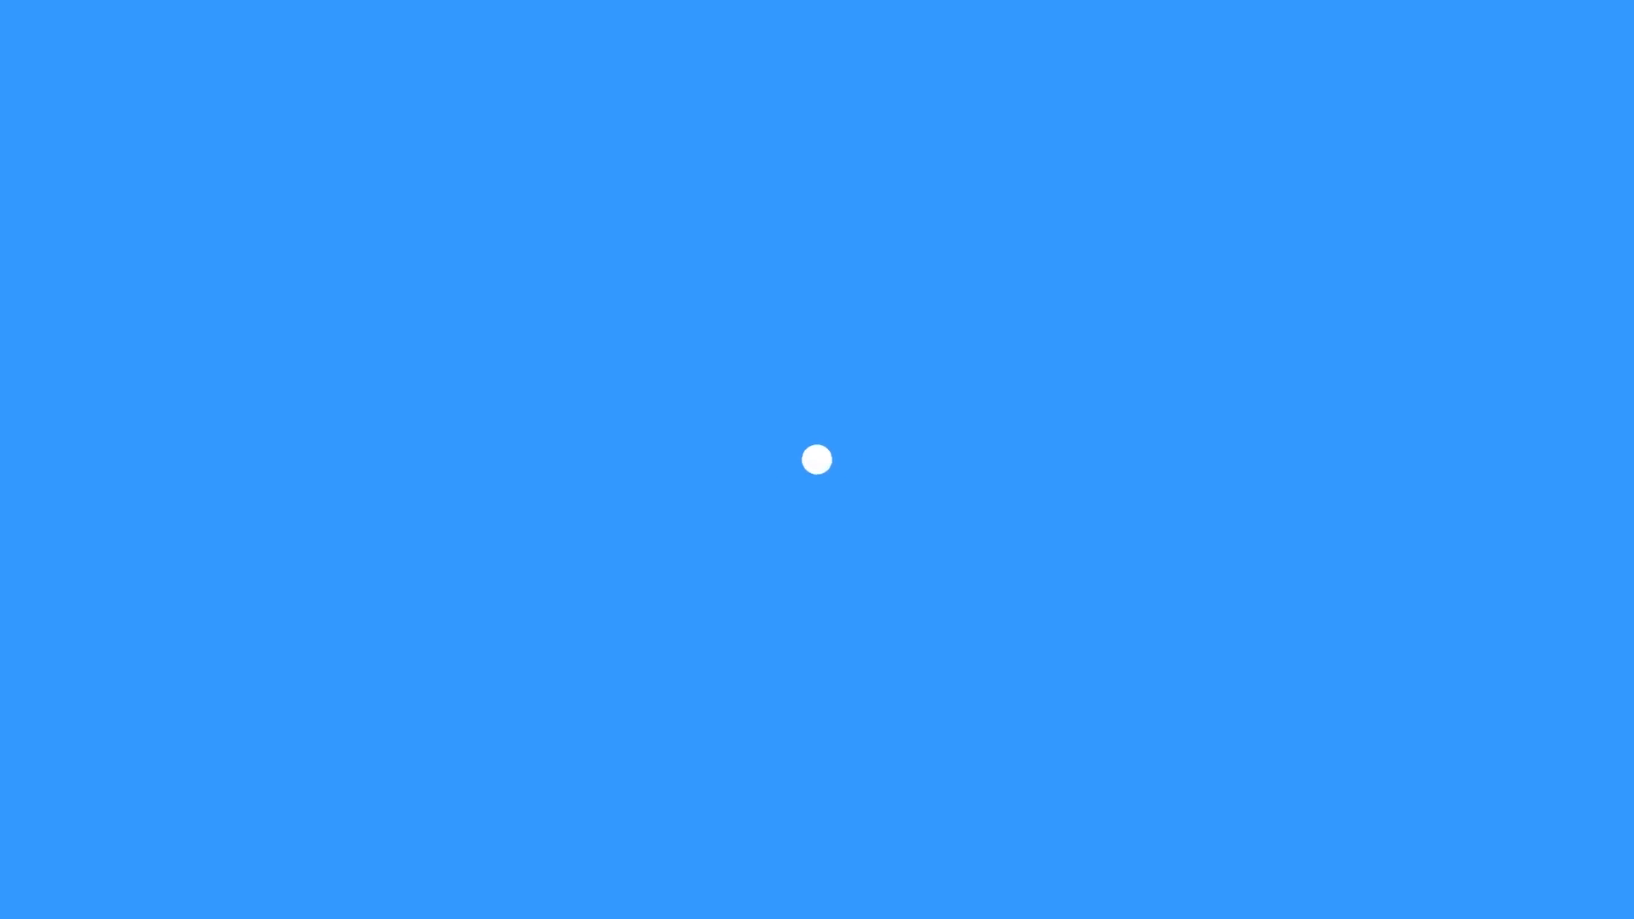